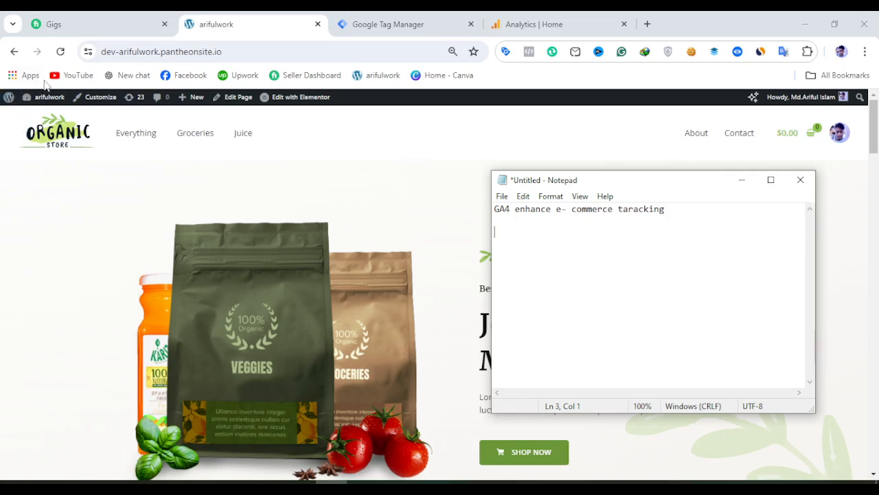
# Open the site's WordPress dashboard and go to the Google Tag Manager plugin's settings page
pyautogui.click(55, 104)
pyautogui.click(54, 104)
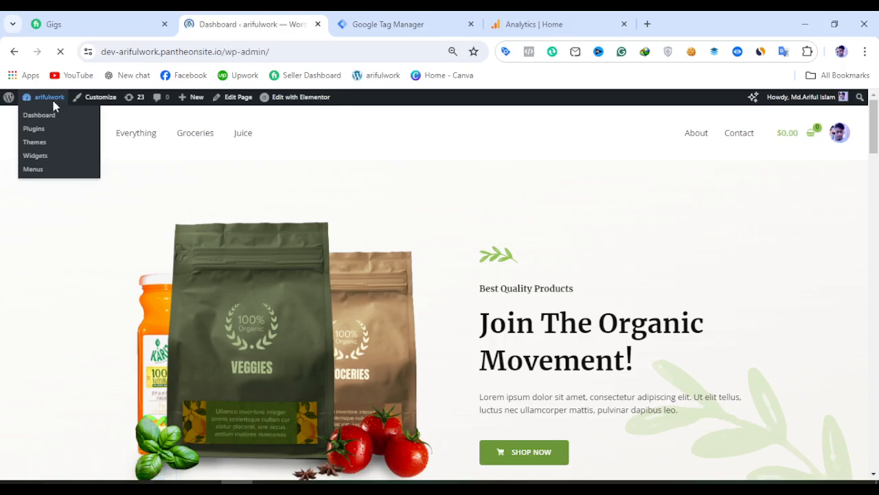
pyautogui.scroll(-3, 72, 265)
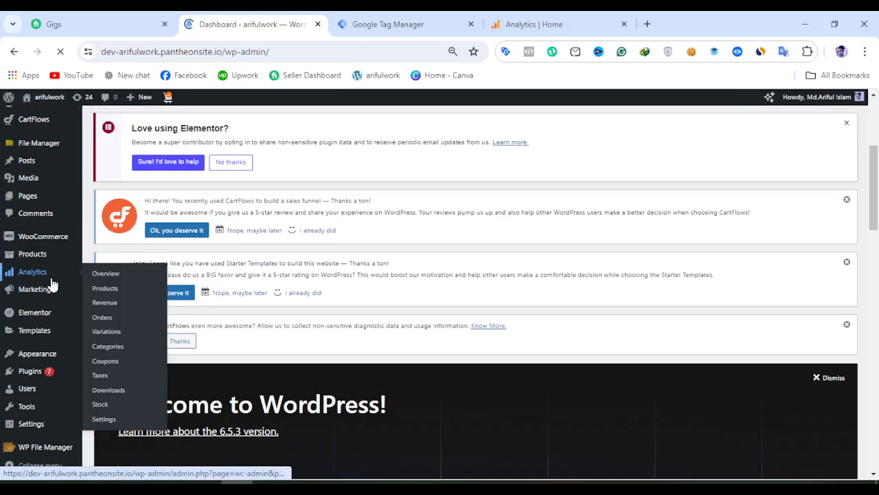
pyautogui.click(51, 281)
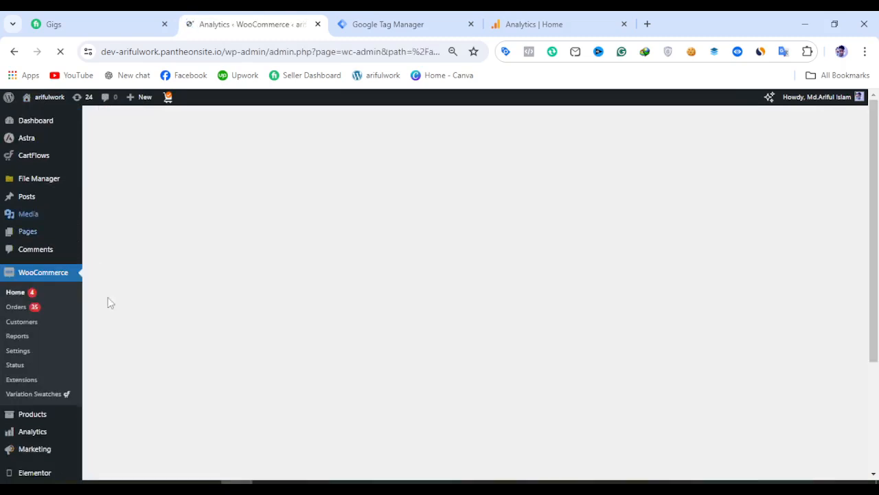
pyautogui.scroll(-2, 52, 369)
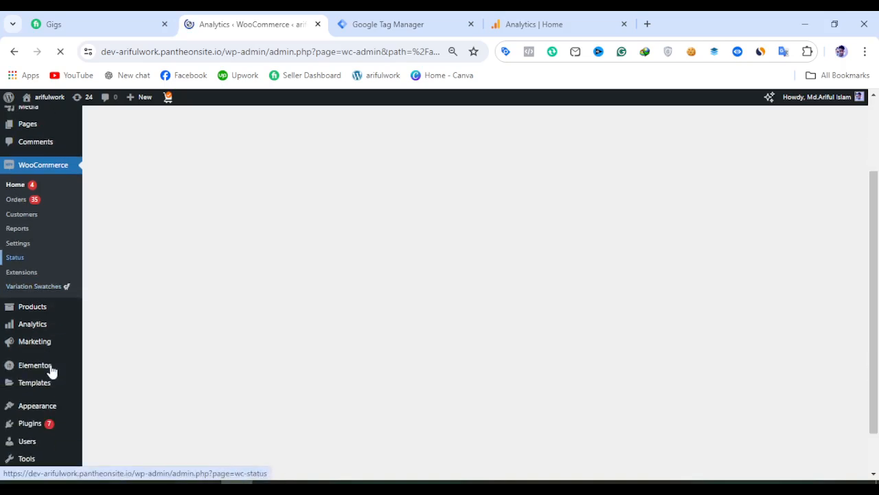
pyautogui.scroll(-3, 47, 418)
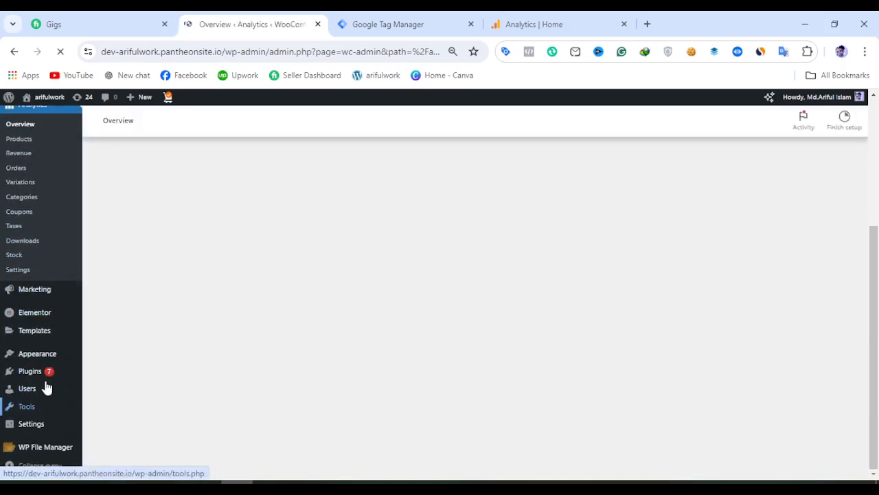
pyautogui.moveTo(43, 423)
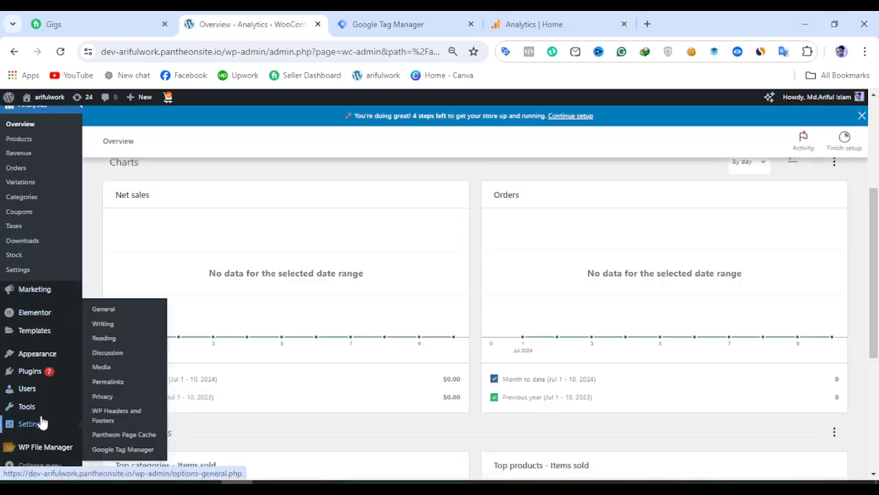
pyautogui.click(114, 450)
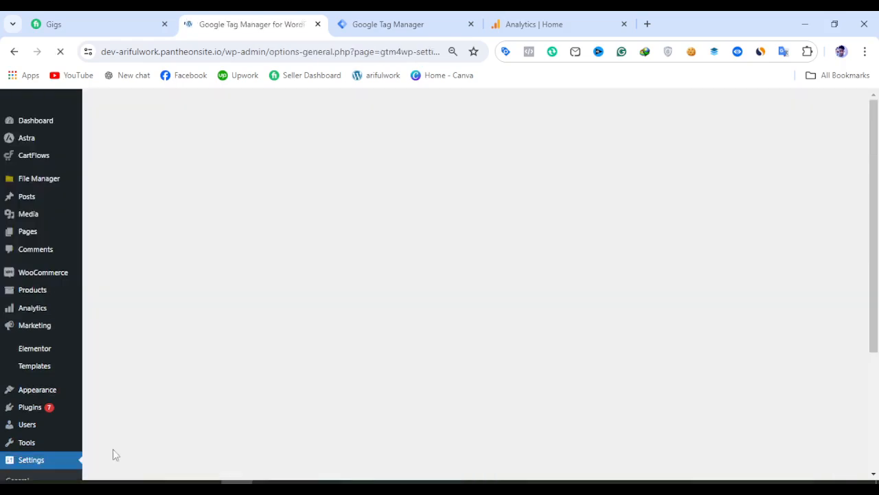
# Show the WooCommerce integration options of the Google Tag Manager plugin to check the e-commerce tracking setting
pyautogui.scroll(-3, 183, 389)
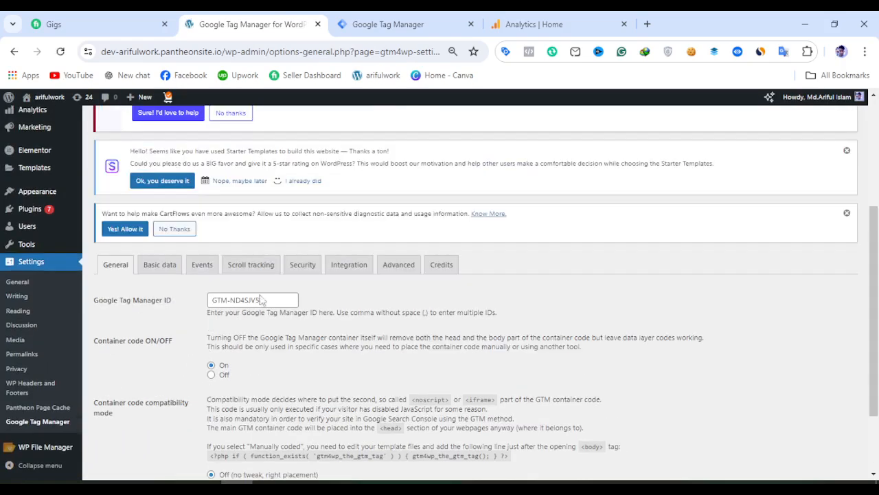
pyautogui.click(349, 267)
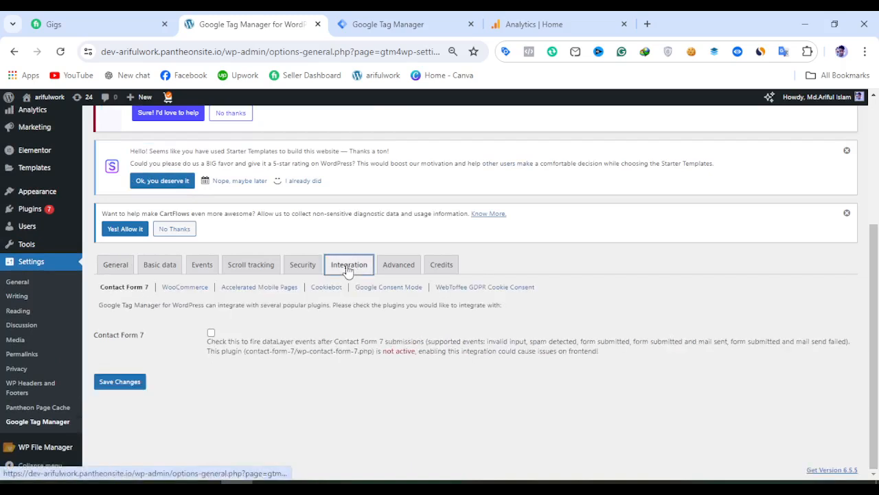
pyautogui.click(183, 292)
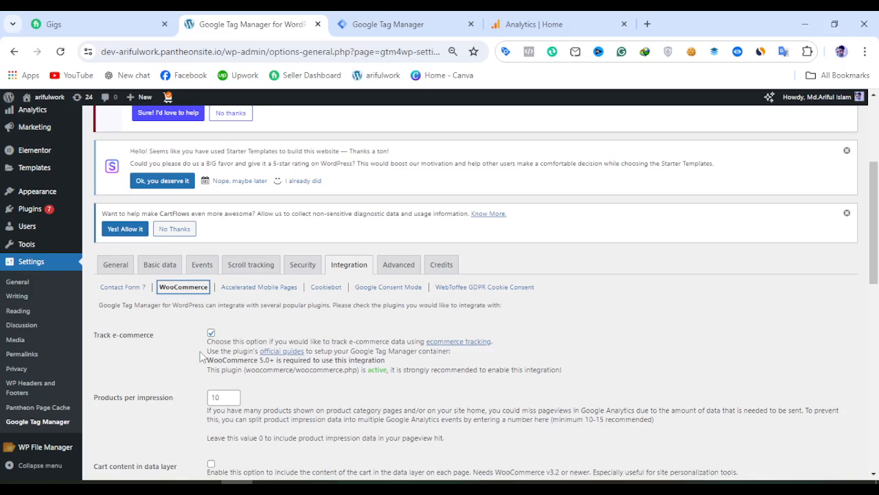
# Switch to Google Tag Manager and open the "GA4 enhance ecommerce tracking" container
pyautogui.click(369, 27)
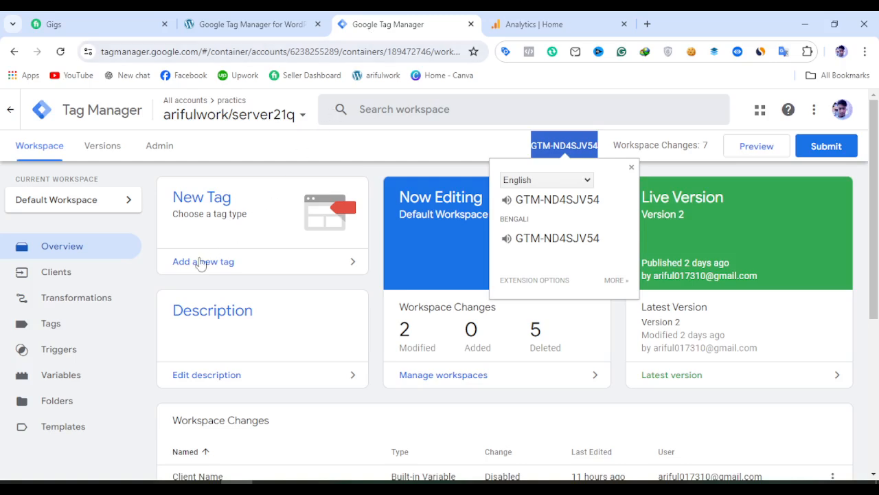
pyautogui.click(274, 114)
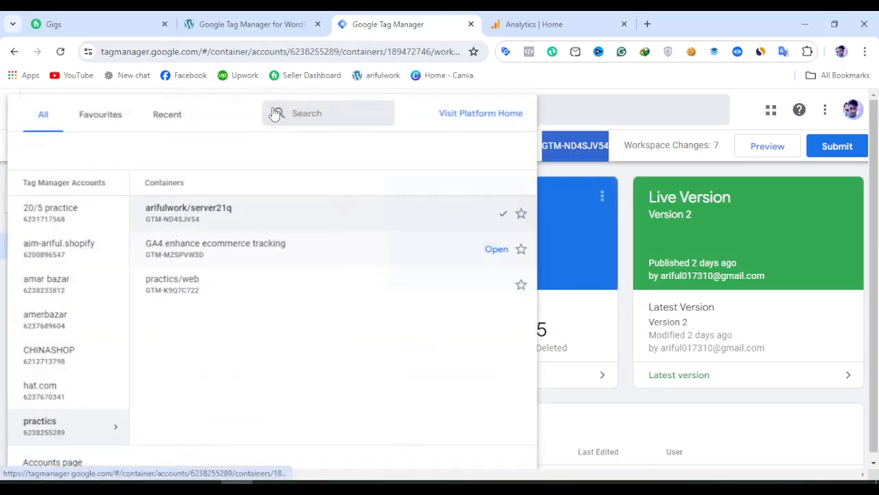
pyautogui.click(255, 253)
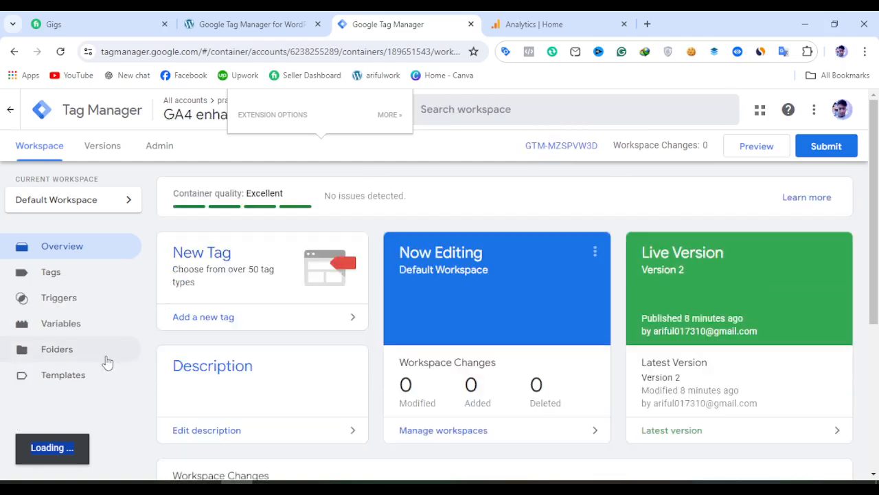
# Switch to Google Analytics, start a new property from the admin settings, and name it "GA4 ecommerc tracking"
pyautogui.click(529, 30)
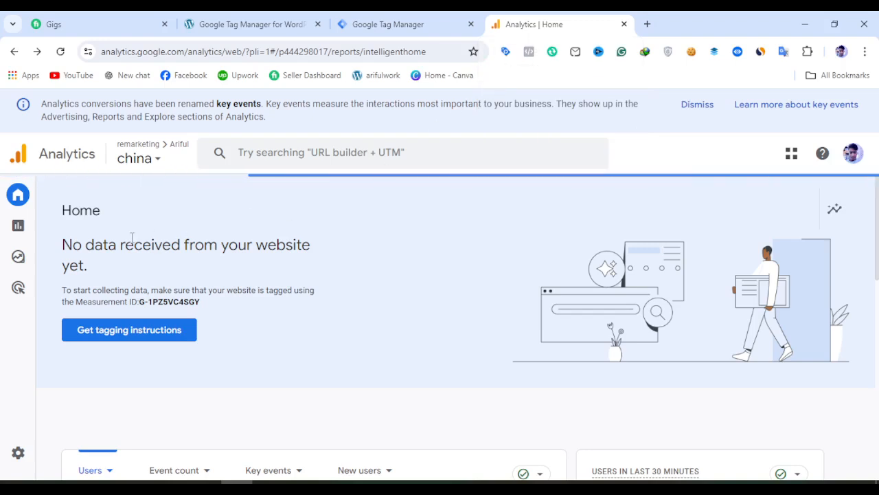
pyautogui.click(19, 454)
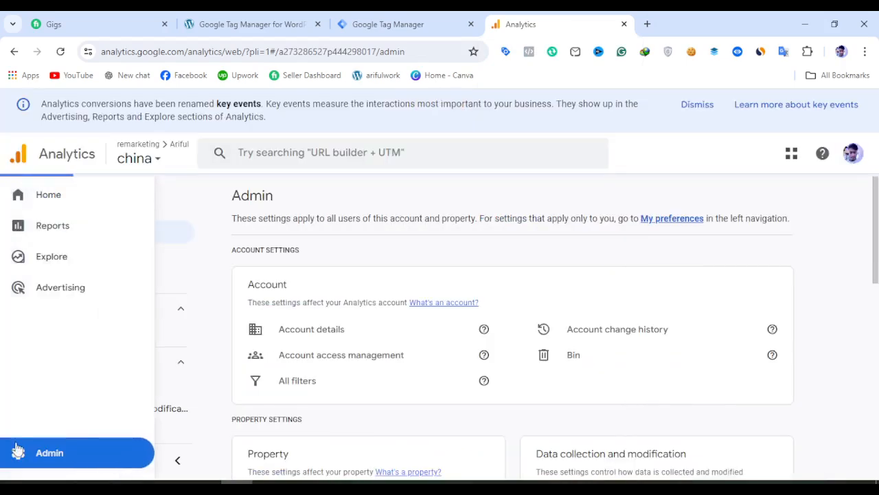
pyautogui.click(62, 195)
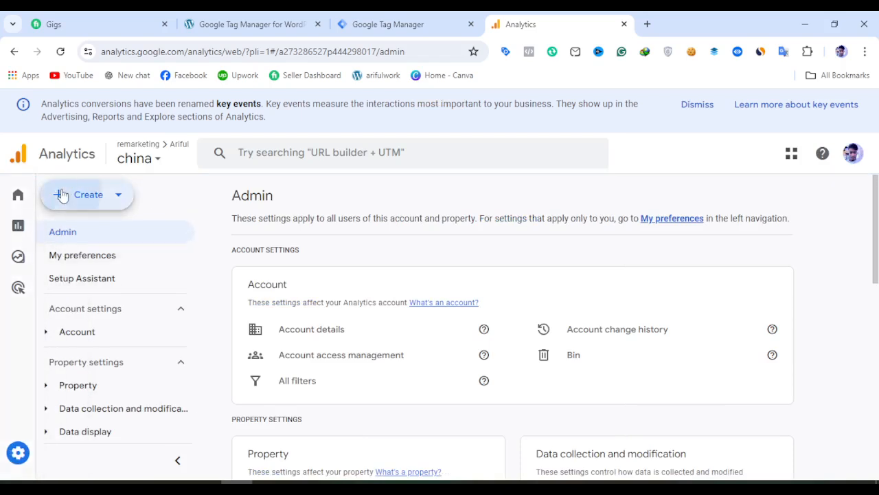
pyautogui.click(75, 263)
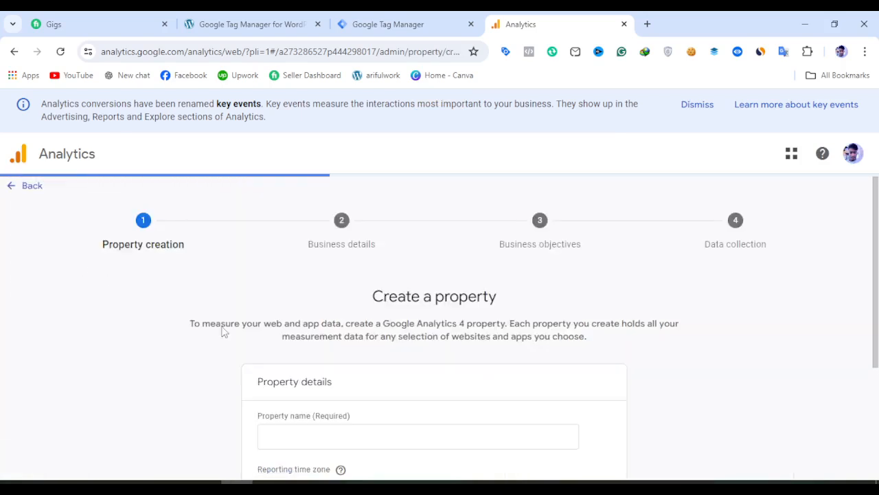
pyautogui.scroll(-2, 261, 351)
pyautogui.click(302, 329)
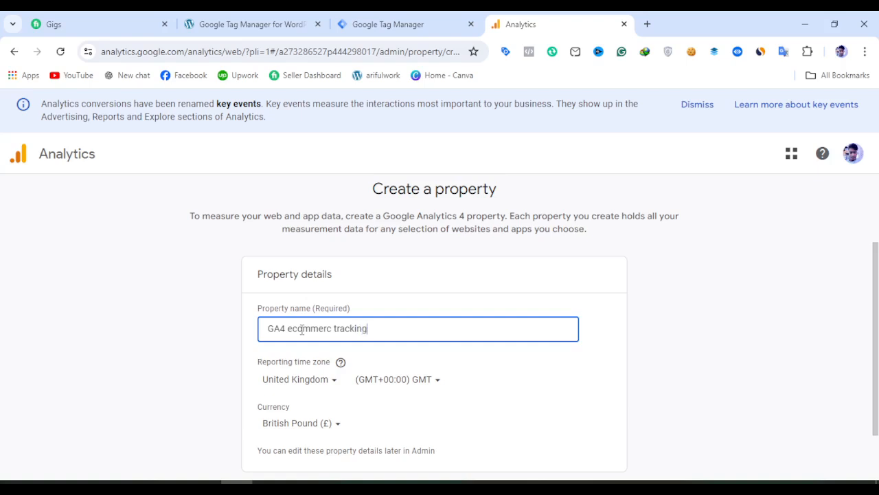
# Set the new property's reporting time zone to Bangladesh
pyautogui.click(325, 382)
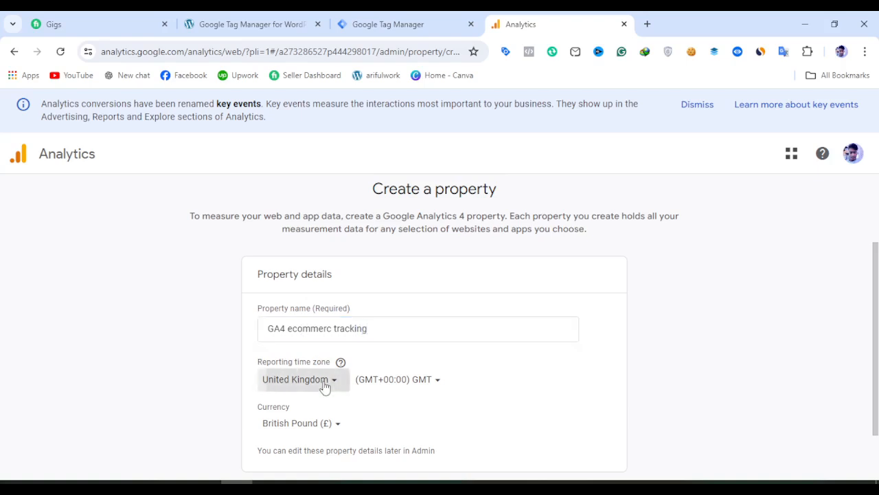
pyautogui.scroll(-3, 359, 324)
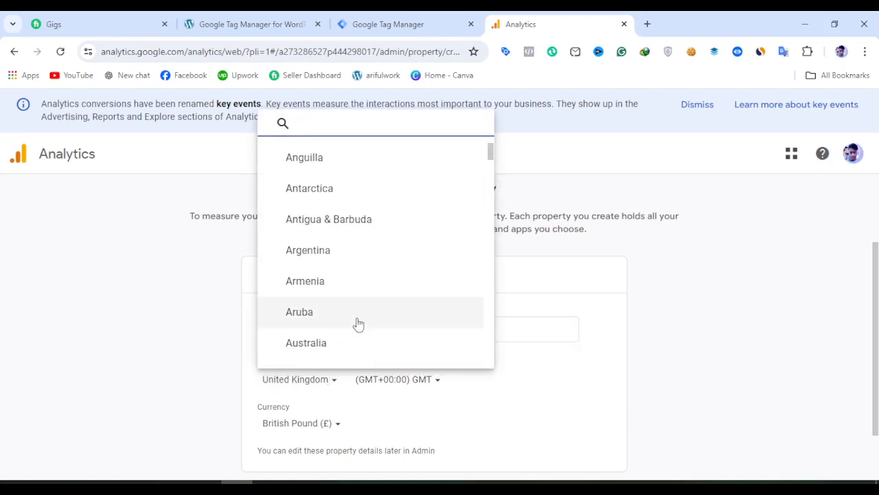
pyautogui.scroll(-3, 358, 324)
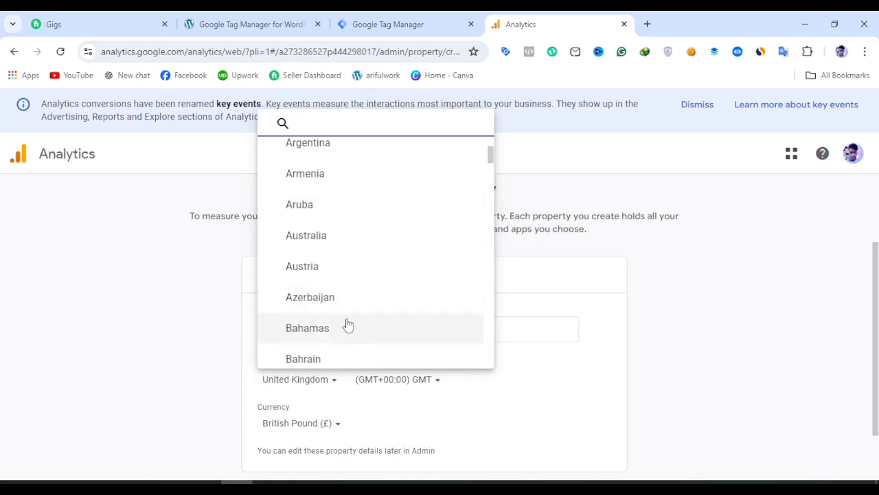
pyautogui.scroll(-3, 358, 296)
pyautogui.click(357, 292)
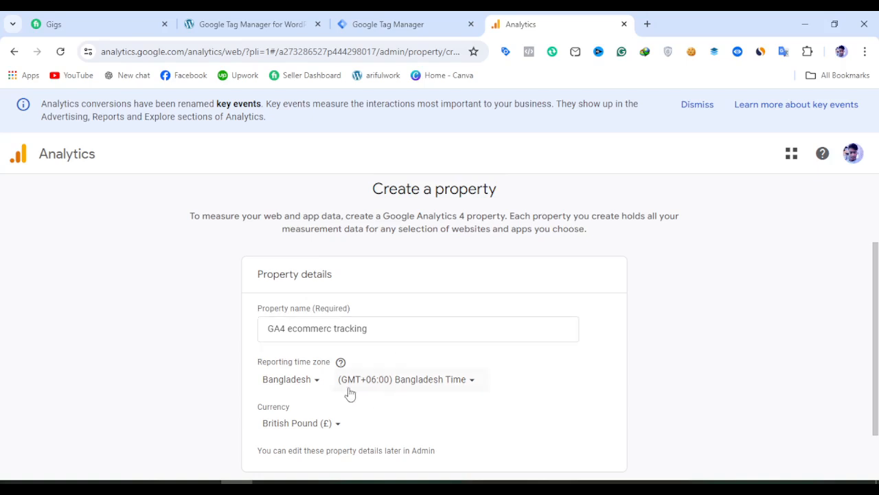
# Set the property's currency to US Dollar ($) and continue to the business details
pyautogui.click(334, 424)
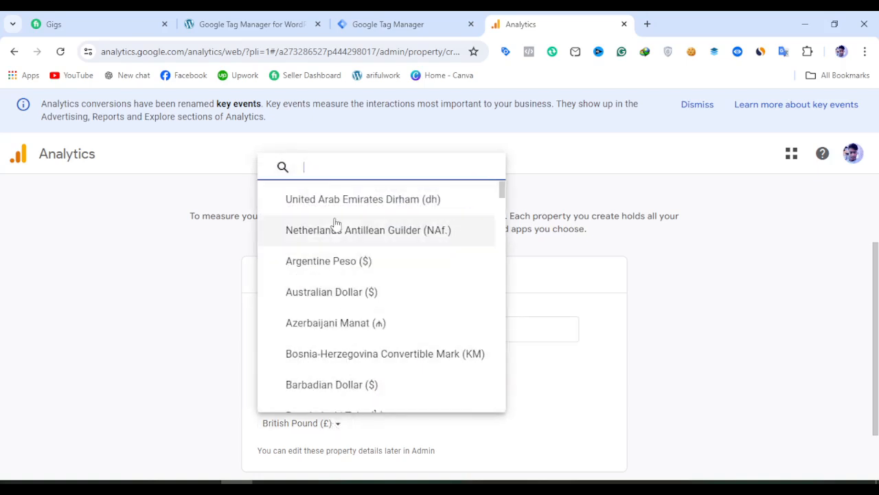
pyautogui.write('u')
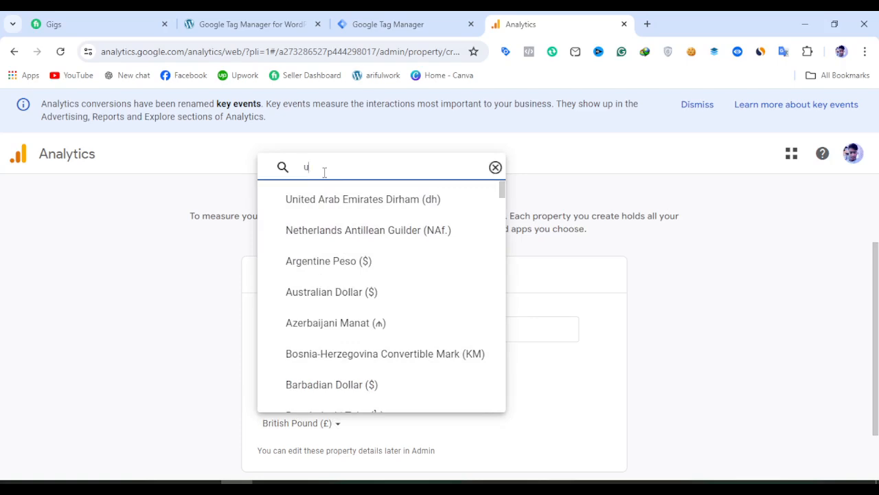
pyautogui.write('sd')
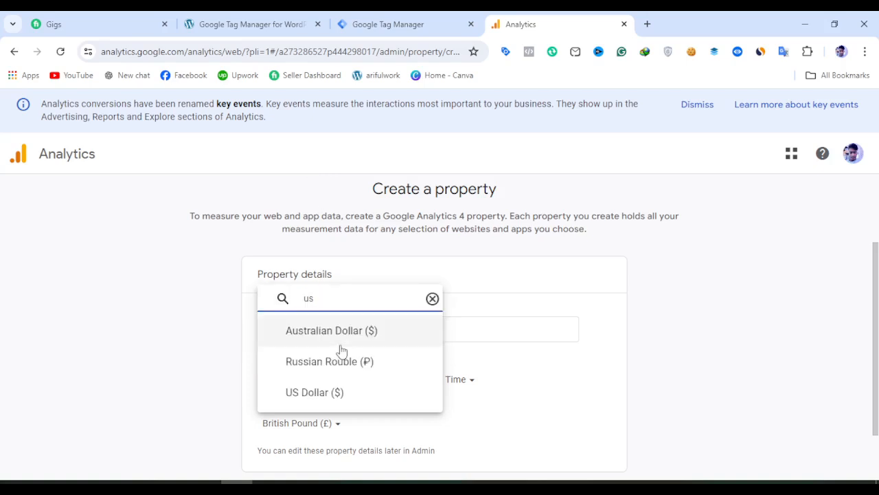
pyautogui.click(308, 401)
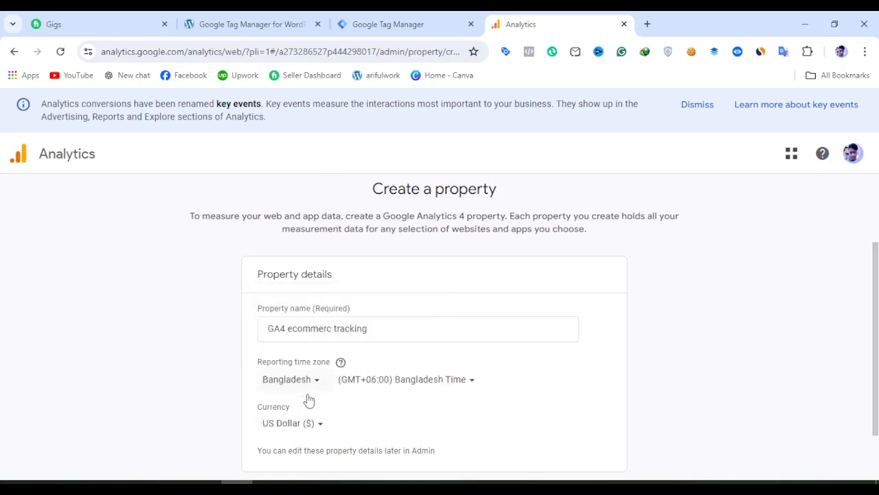
pyautogui.scroll(-1, 308, 400)
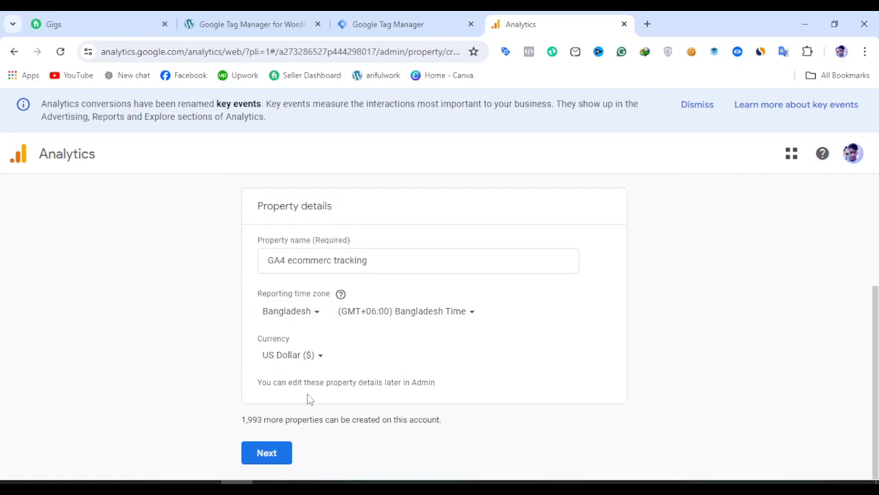
pyautogui.click(263, 455)
# Describe the business as Shopping with a Small size of 1 to 10 employees, and continue to the objectives
pyautogui.scroll(-2, 354, 396)
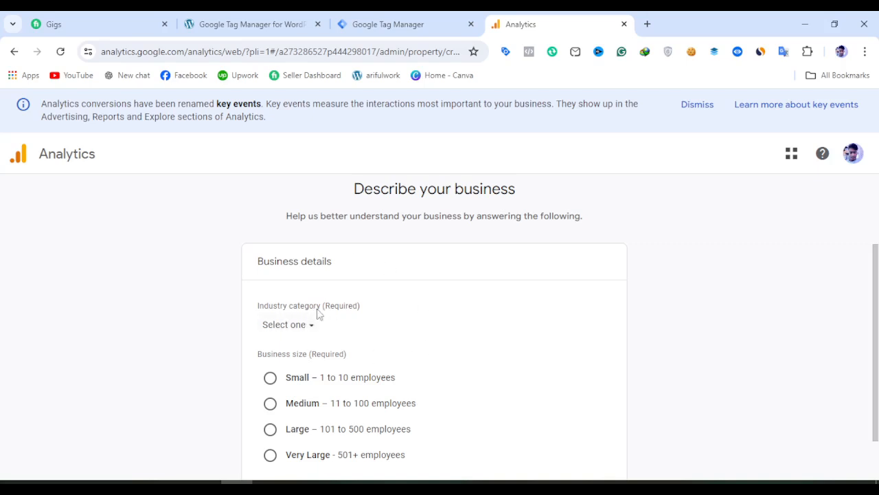
pyautogui.click(300, 327)
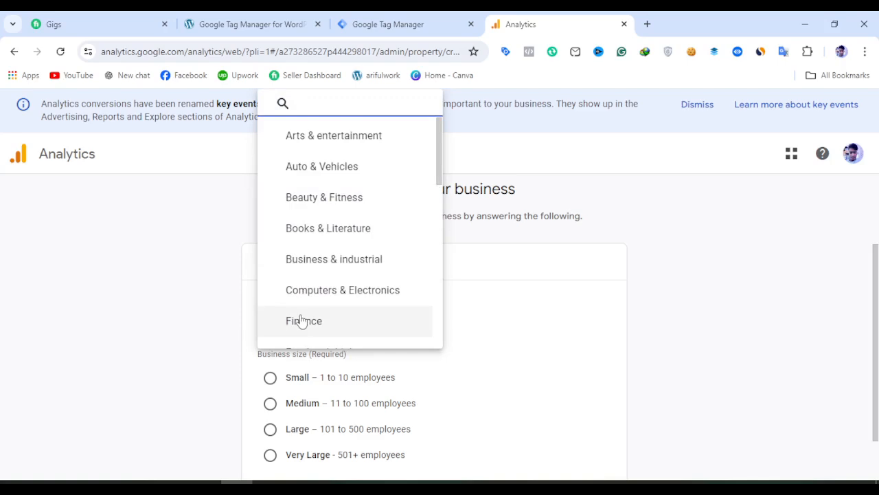
pyautogui.scroll(-9, 301, 321)
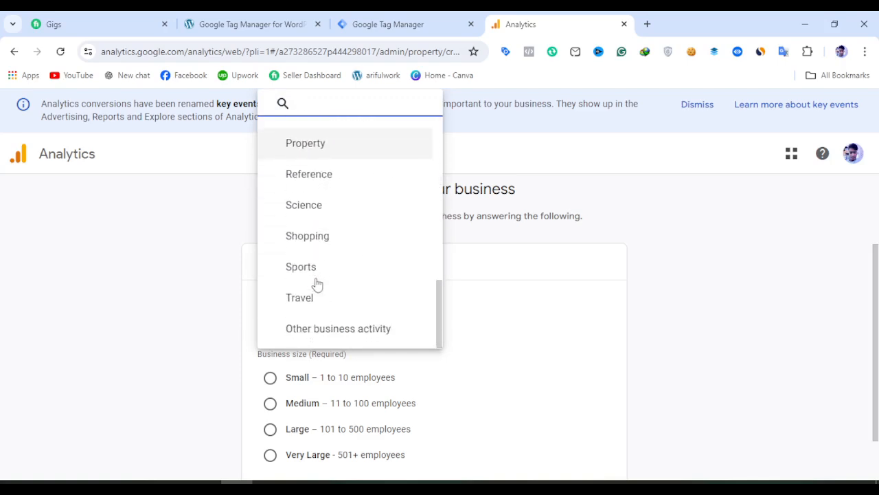
pyautogui.click(322, 244)
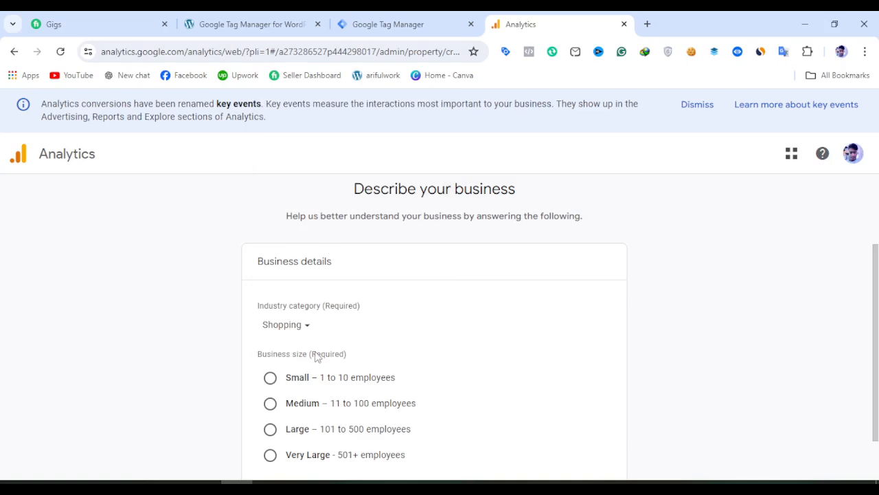
pyautogui.click(270, 380)
pyautogui.scroll(-1, 270, 385)
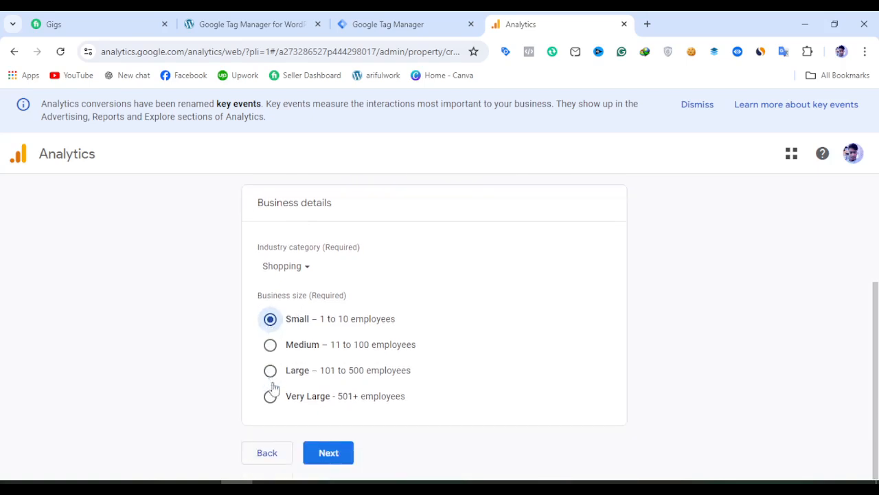
pyautogui.click(324, 453)
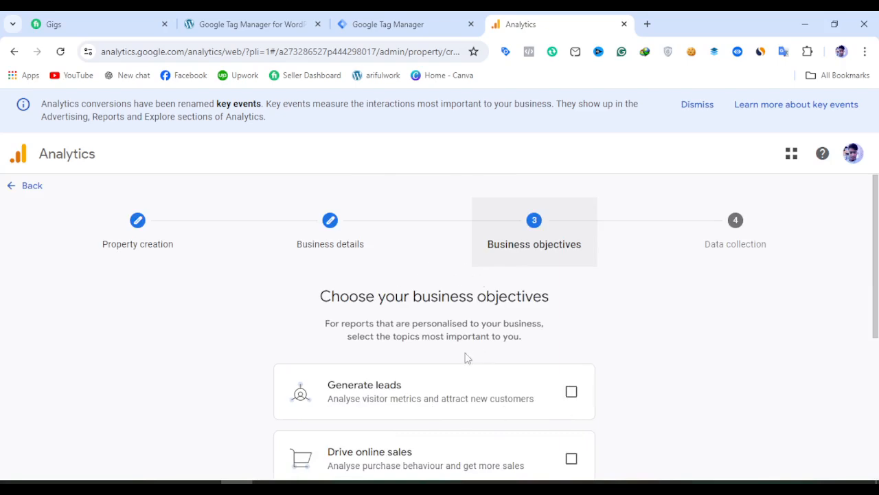
# Select Generate leads as a business objective for the new property
pyautogui.scroll(-3, 503, 335)
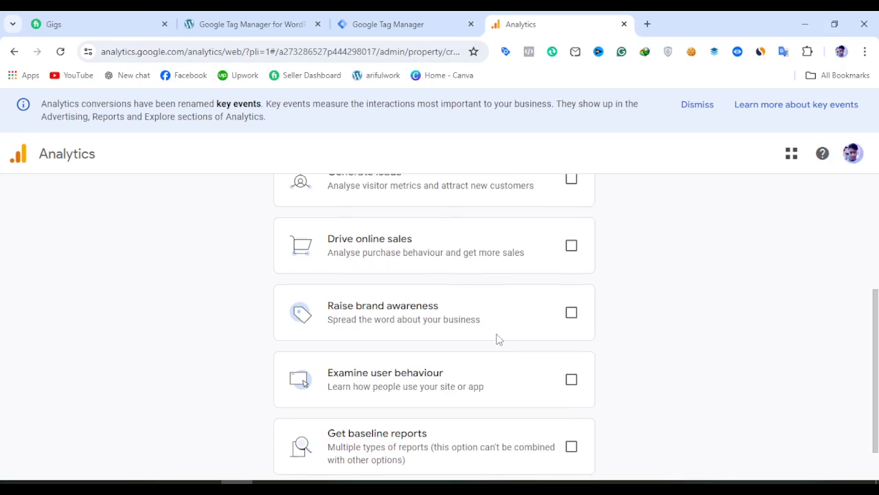
pyautogui.scroll(2, 499, 338)
pyautogui.click(569, 287)
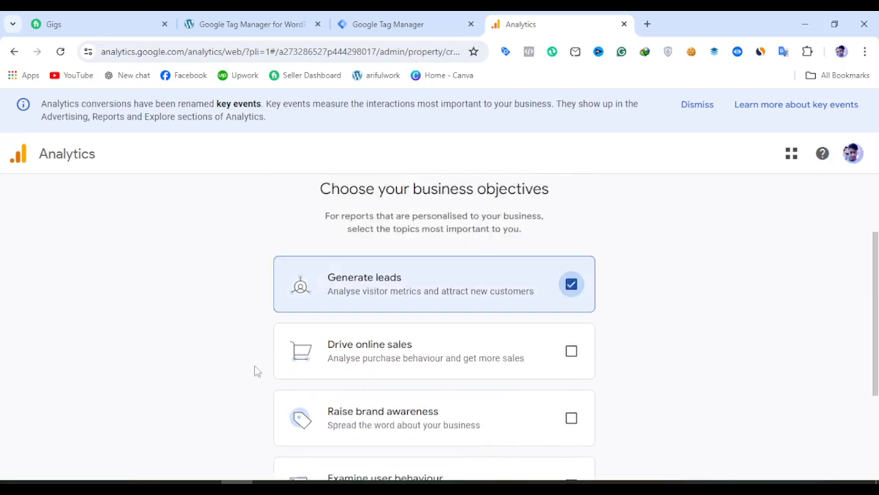
# Add Drive online sales and Raise brand awareness to the business objectives and create the property
pyautogui.click(581, 367)
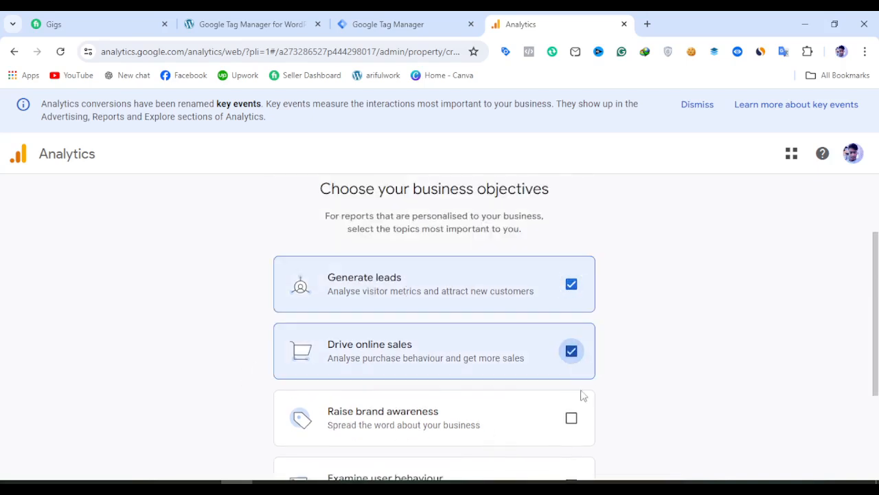
pyautogui.click(571, 418)
pyautogui.scroll(-2, 450, 404)
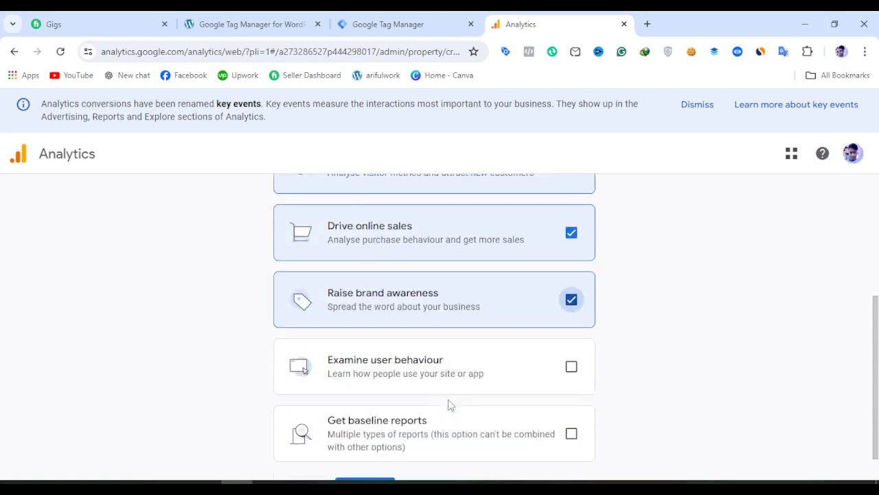
pyautogui.scroll(-1, 450, 404)
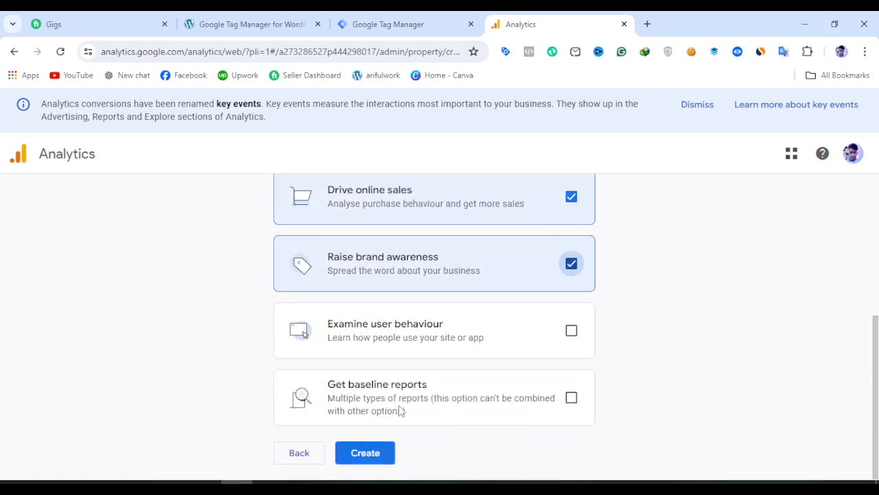
pyautogui.click(356, 455)
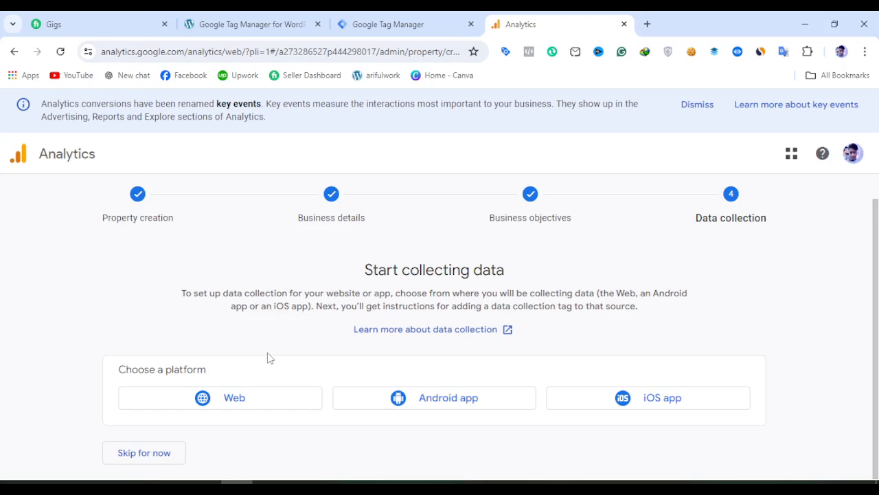
# Choose Web as the data collection platform and set the stream's website URL to dev-arifulwork.pantheonsite.io/, copied from the WordPress site address
pyautogui.click(245, 395)
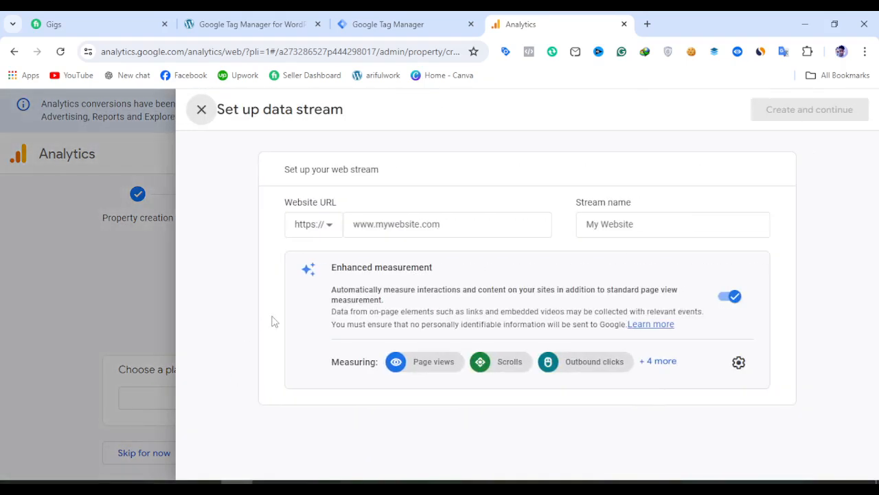
pyautogui.click(386, 228)
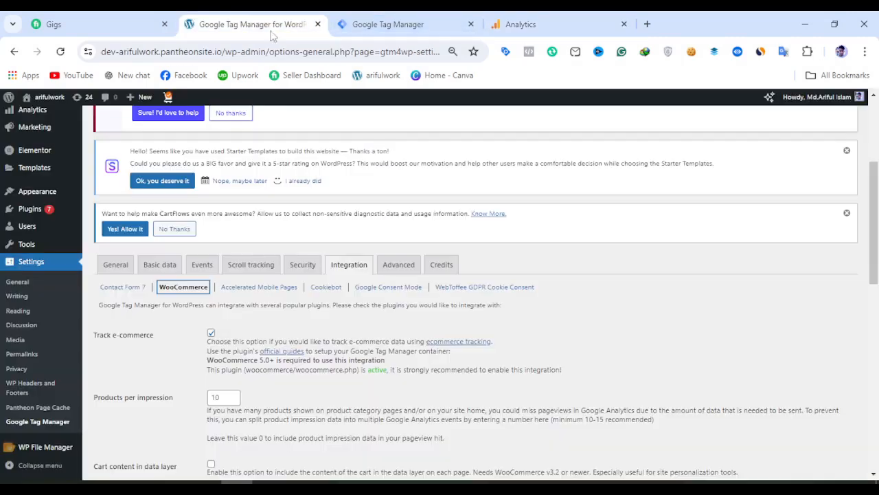
pyautogui.click(240, 24)
pyautogui.moveTo(219, 51); pyautogui.dragTo(84, 67)
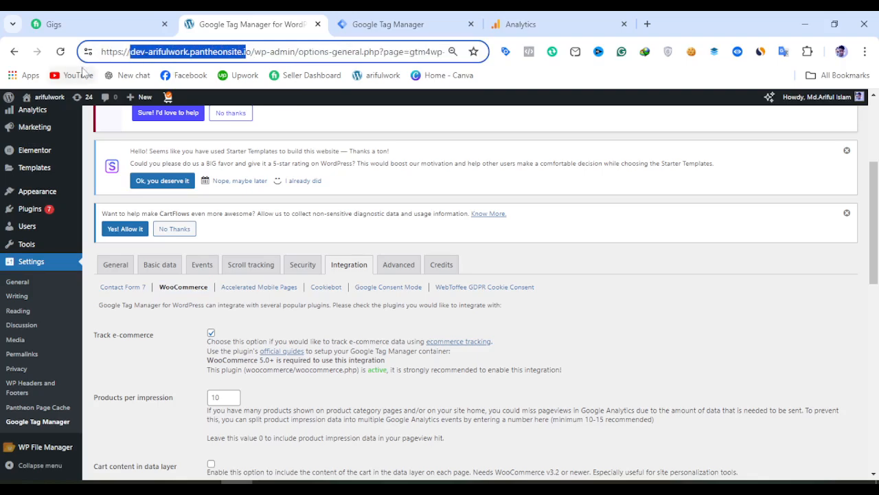
pyautogui.click(520, 24)
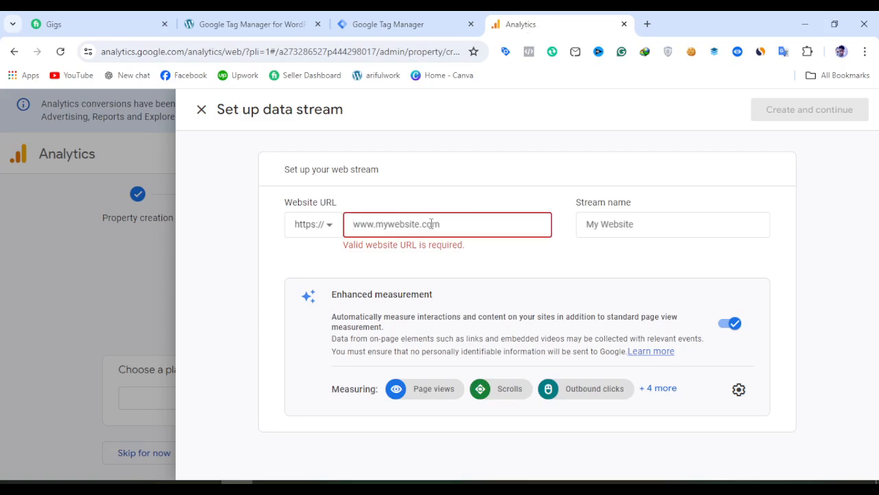
pyautogui.write('dev-arifulwork.pantheonsite.i')
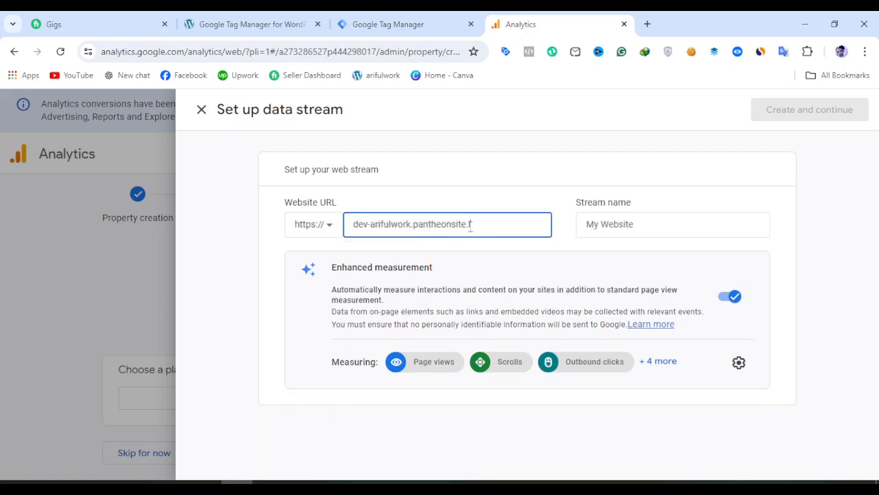
pyautogui.click(266, 28)
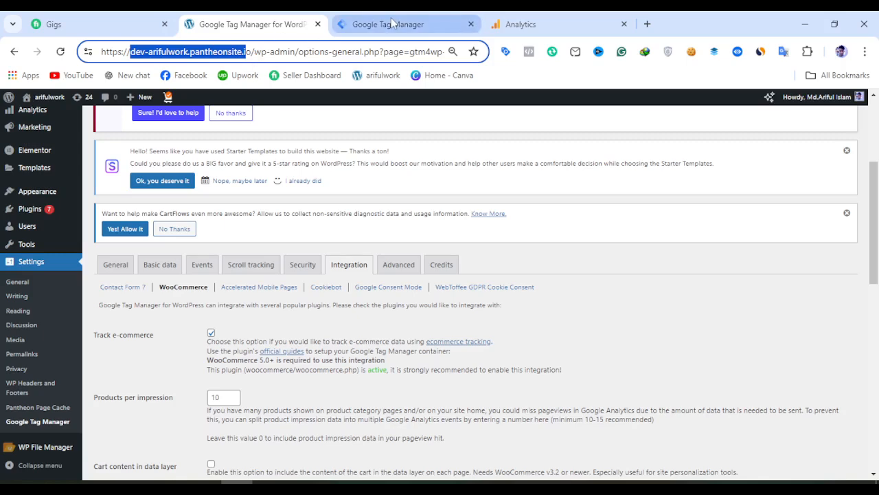
pyautogui.click(511, 18)
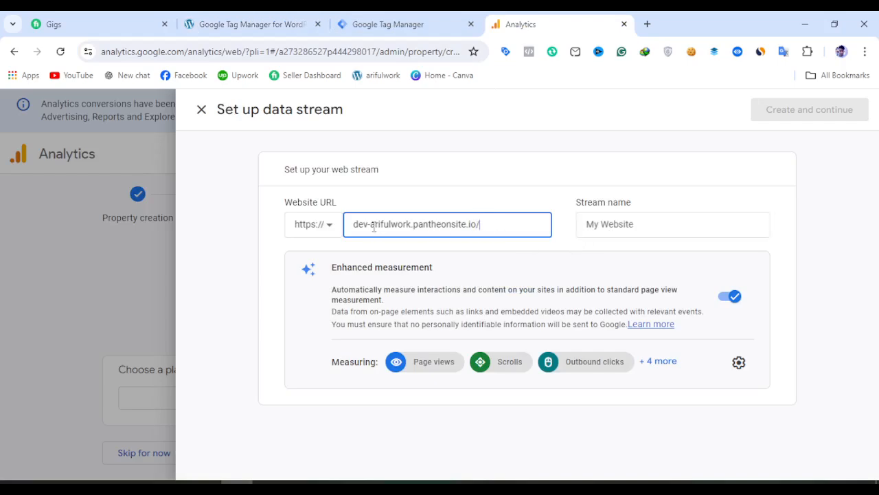
# Name the web stream -arifulwork, expand the list of enhanced measurement events, and create the stream
pyautogui.moveTo(370, 226); pyautogui.dragTo(413, 220)
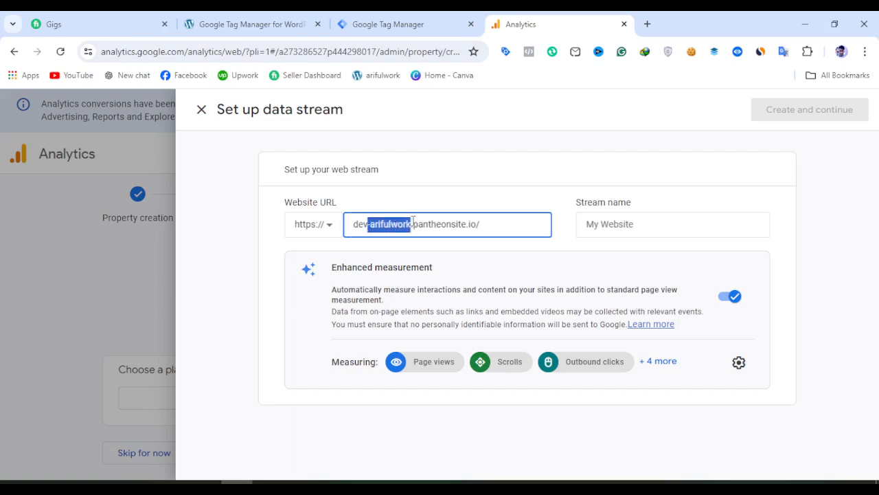
pyautogui.click(602, 224)
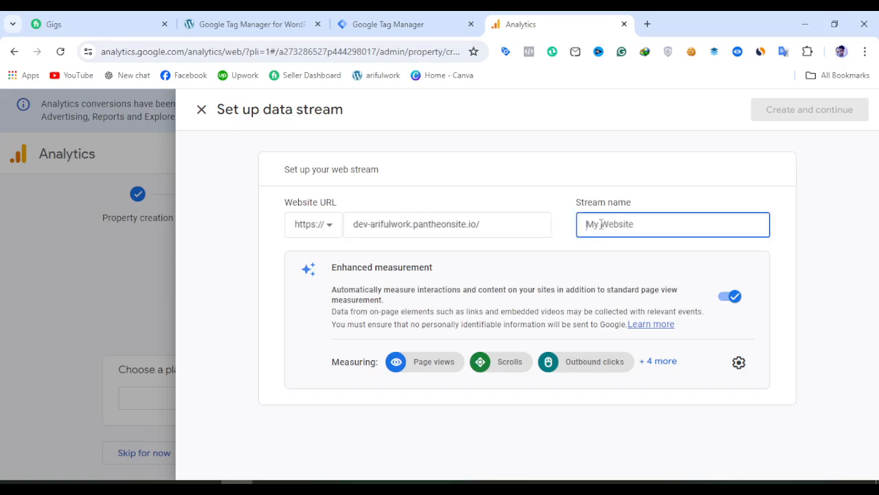
pyautogui.write('-arifulwork')
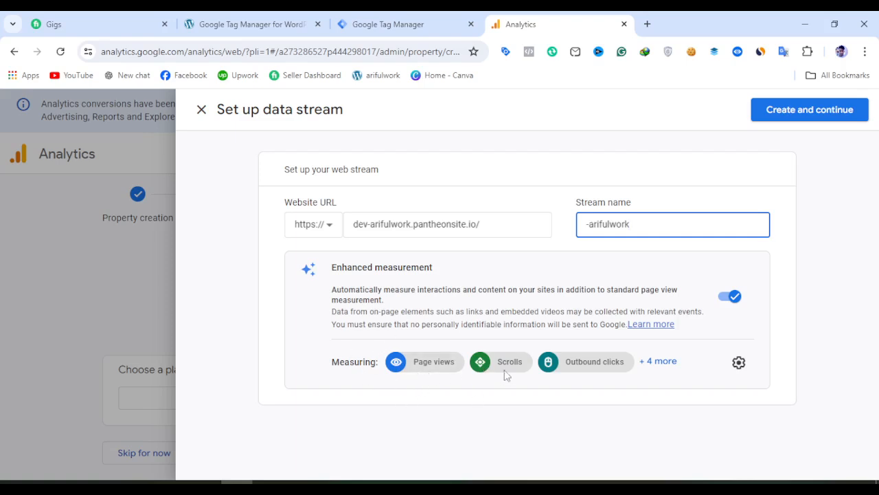
pyautogui.click(659, 362)
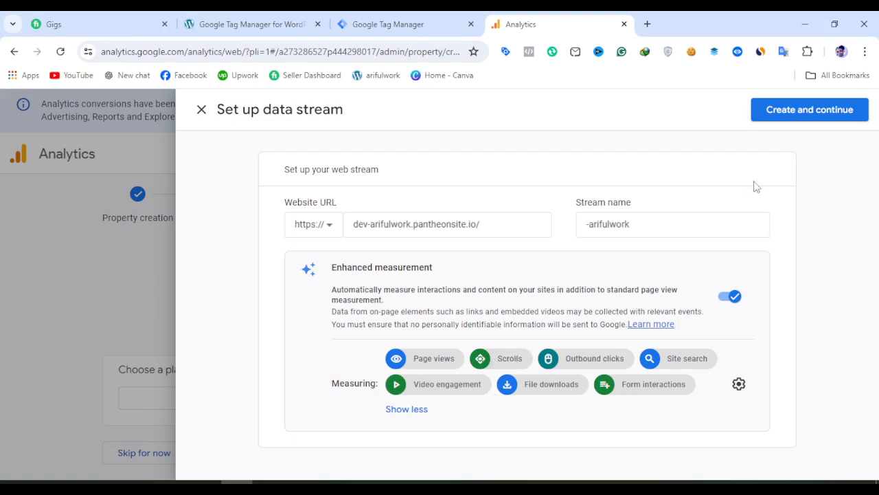
pyautogui.click(795, 110)
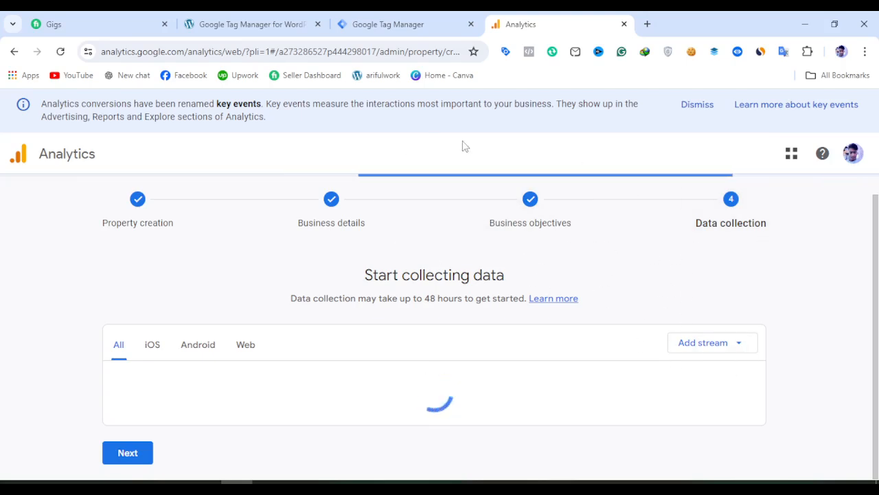
# Switch to Google Tag Manager and try to delete the user-defined variable GA4-Measurment -id
pyautogui.click(396, 32)
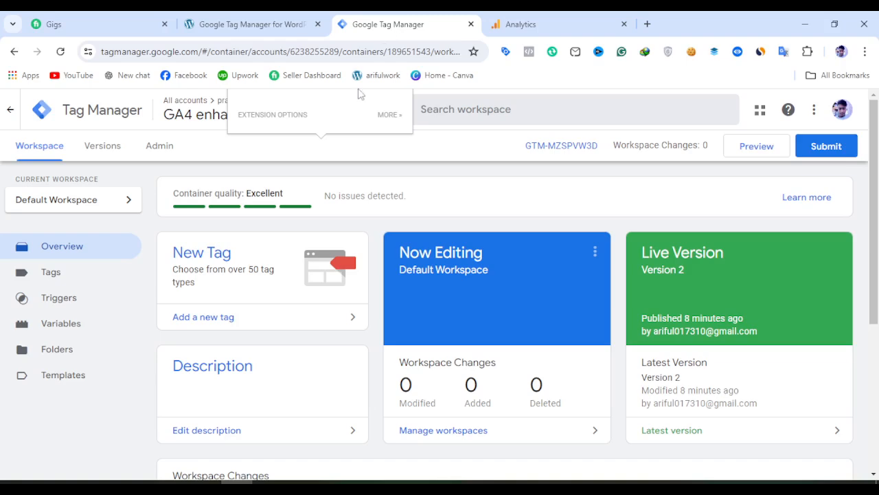
pyautogui.click(71, 337)
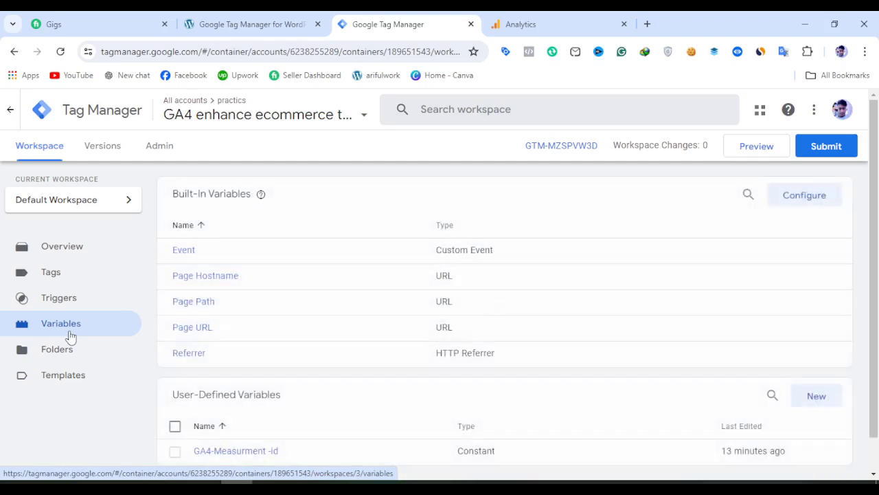
pyautogui.click(175, 426)
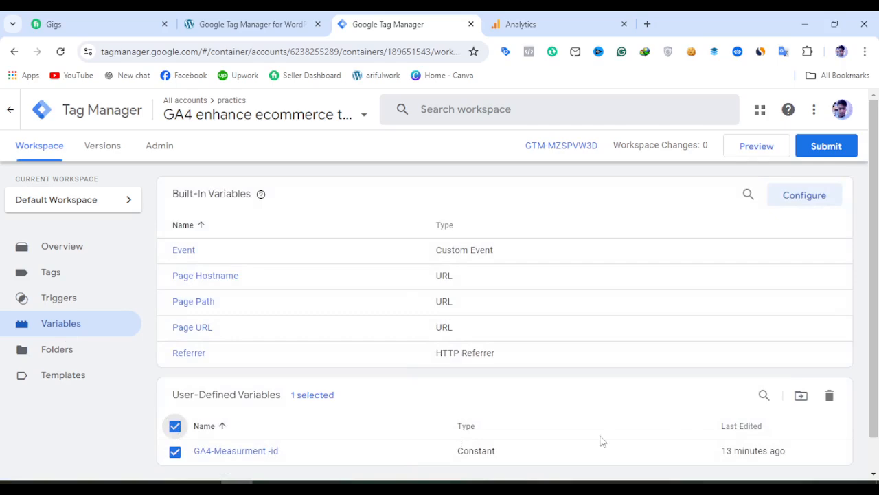
pyautogui.click(828, 397)
pyautogui.click(576, 256)
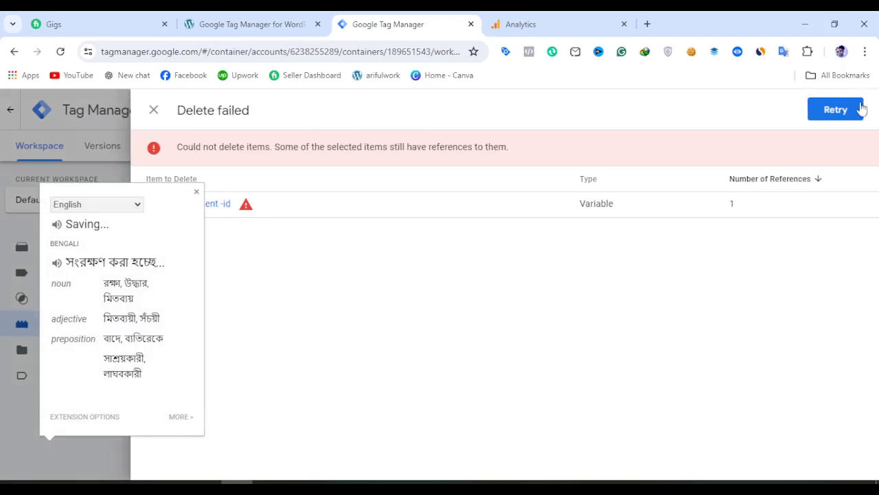
pyautogui.click(153, 110)
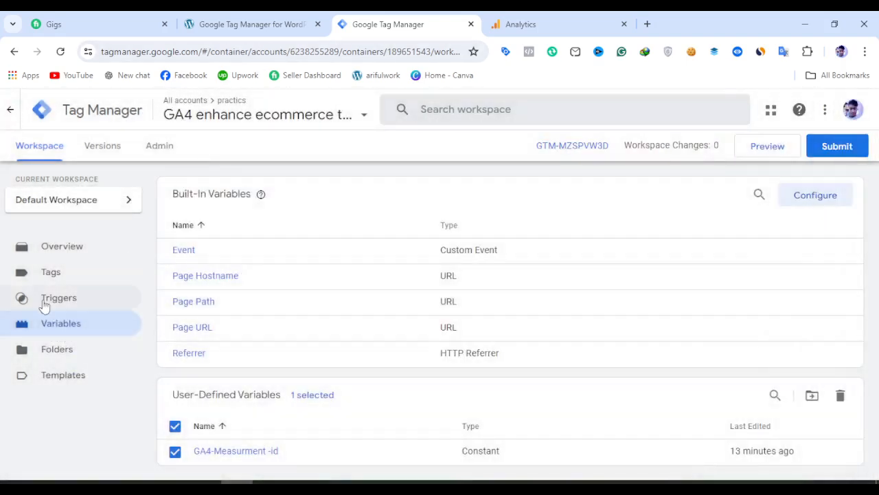
# Delete the GA4 Configuration Tag from the container's tags
pyautogui.click(63, 274)
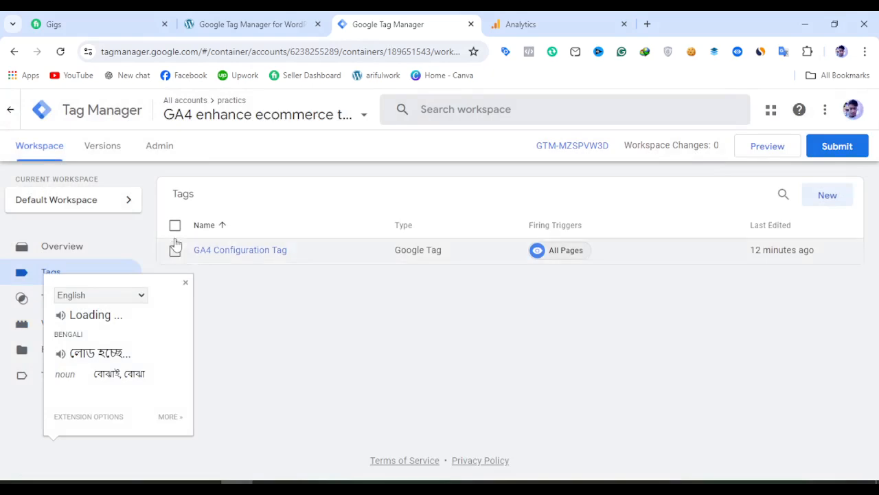
pyautogui.click(175, 252)
pyautogui.click(815, 197)
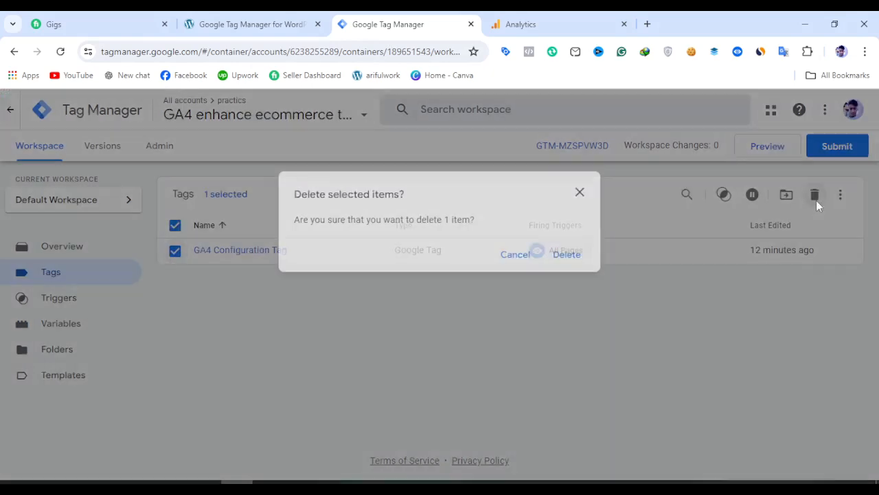
pyautogui.click(567, 254)
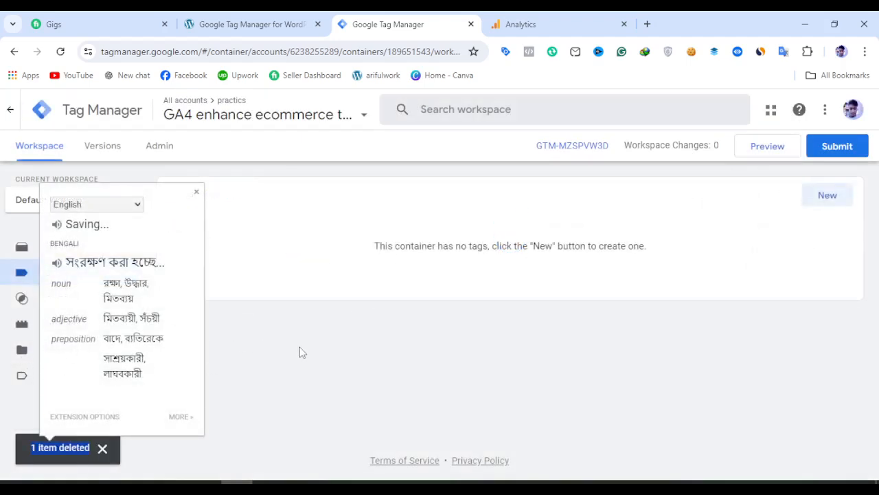
pyautogui.click(148, 348)
# Delete the GA4-Measurment -id variable from the container's user-defined variables
pyautogui.click(89, 302)
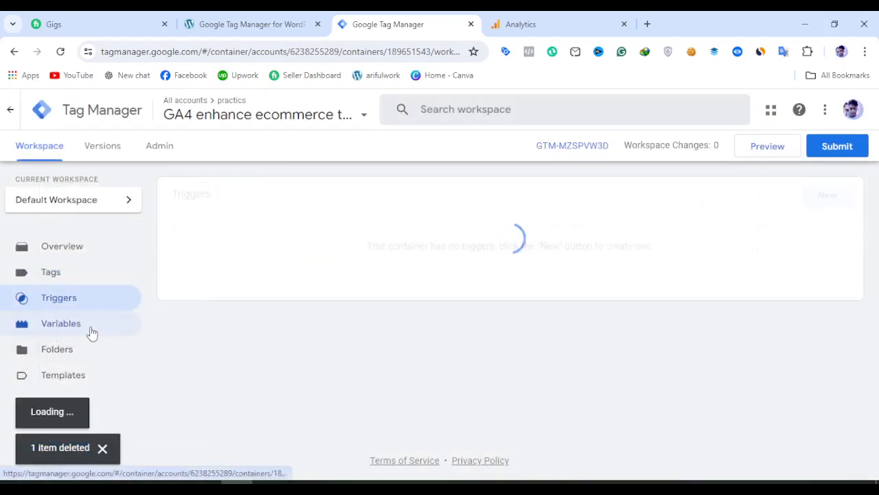
pyautogui.click(91, 332)
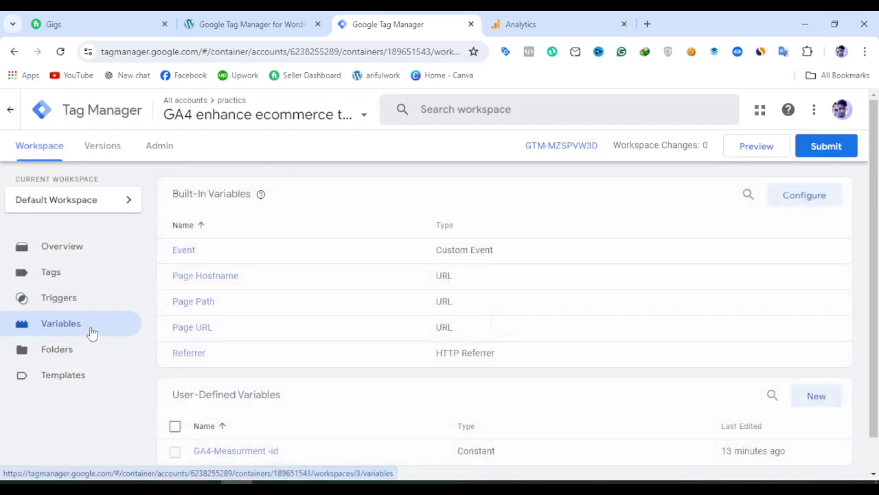
pyautogui.scroll(-1, 261, 377)
pyautogui.click(174, 390)
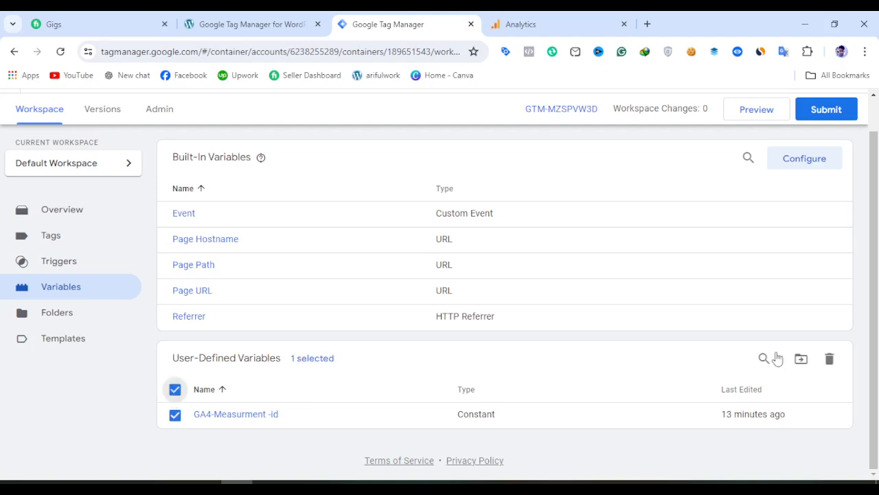
pyautogui.click(828, 359)
pyautogui.click(575, 259)
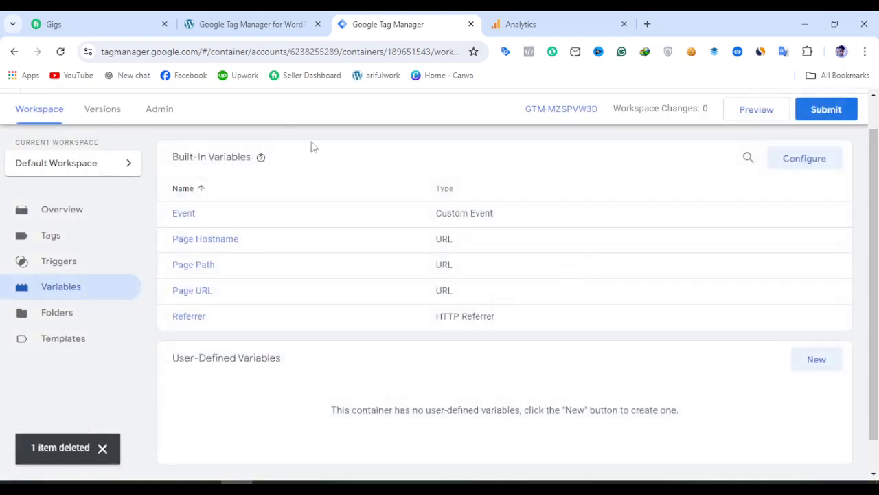
# Switch to Analytics, confirm the setup using the Google tag found on the website, and copy the web stream's measurement ID
pyautogui.click(549, 18)
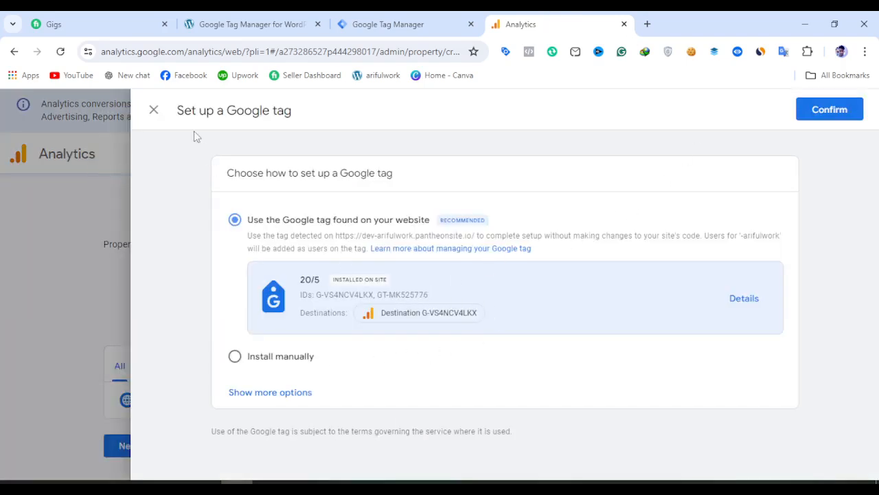
pyautogui.click(153, 110)
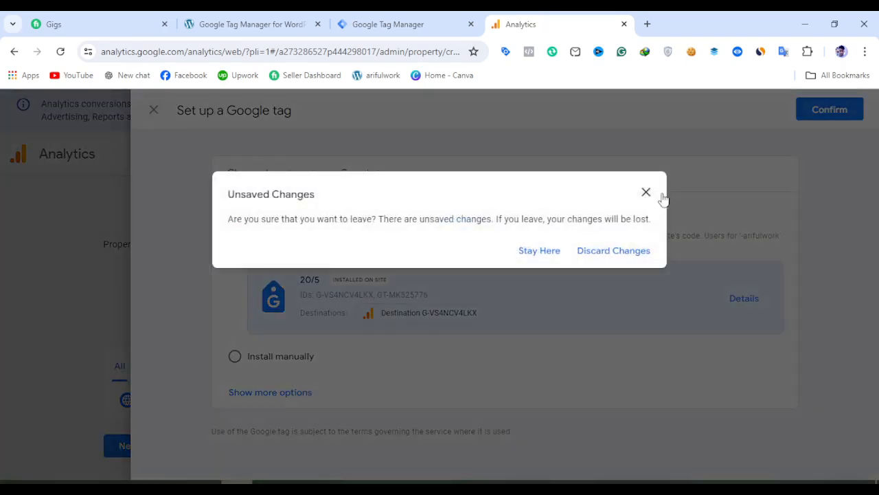
pyautogui.click(646, 192)
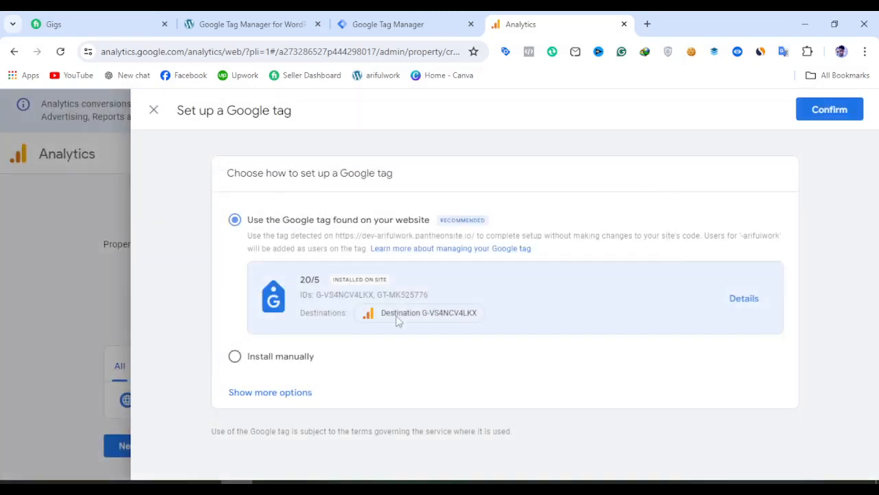
pyautogui.click(845, 115)
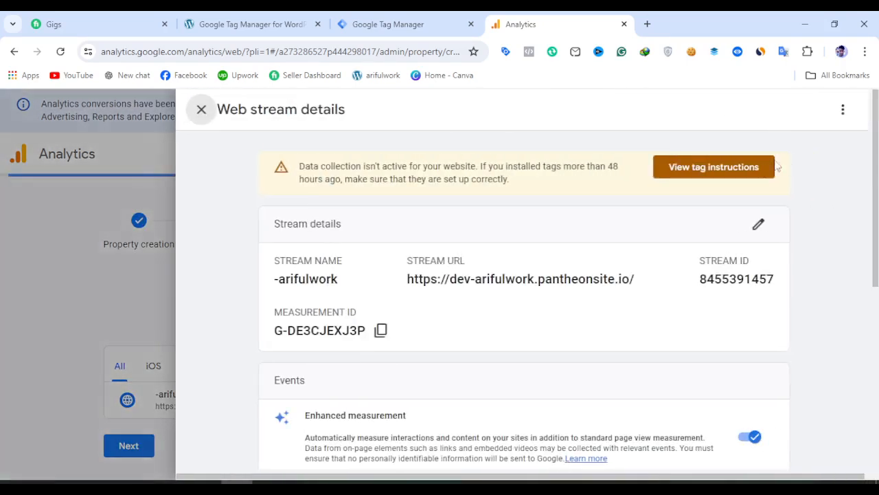
pyautogui.click(384, 336)
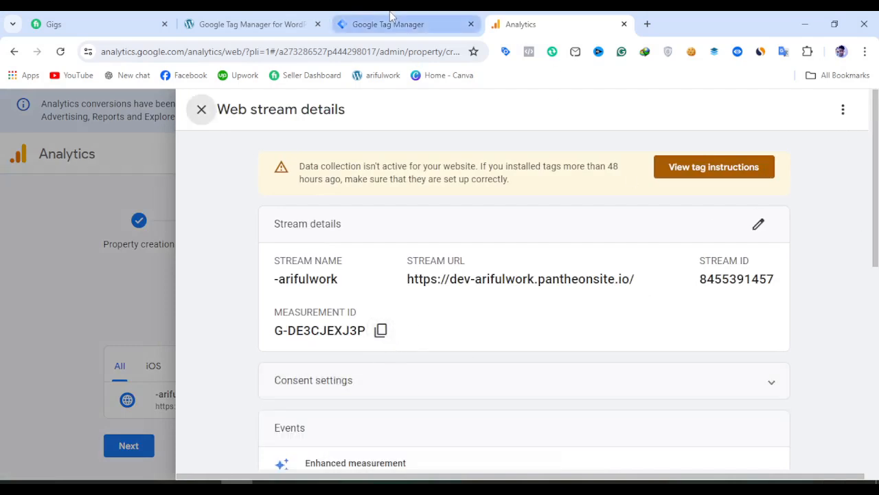
# Switch to Google Tag Manager and start a new user-defined variable named GA4-measurment-id
pyautogui.click(429, 24)
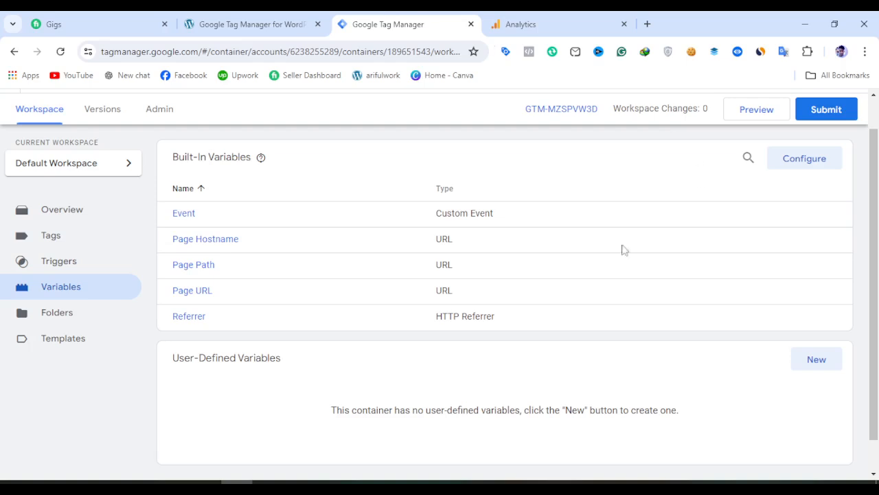
pyautogui.click(817, 359)
pyautogui.click(226, 115)
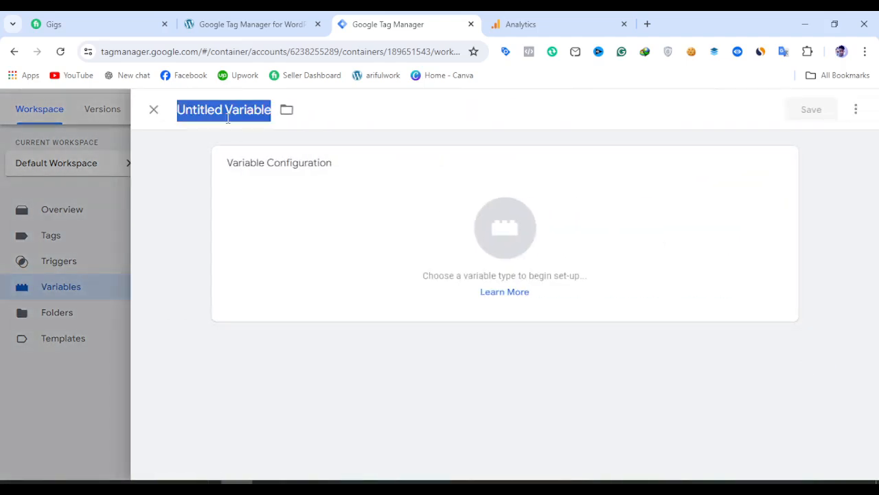
pyautogui.write('GA4-m')
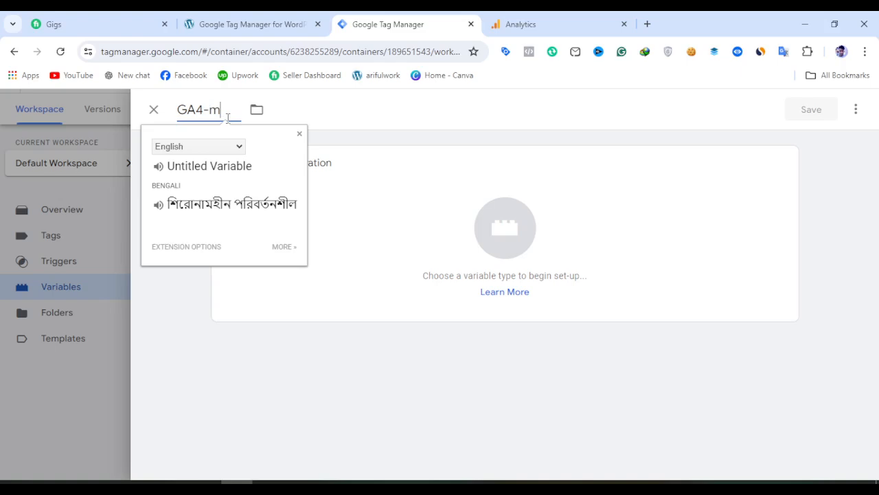
pyautogui.write('surmet')
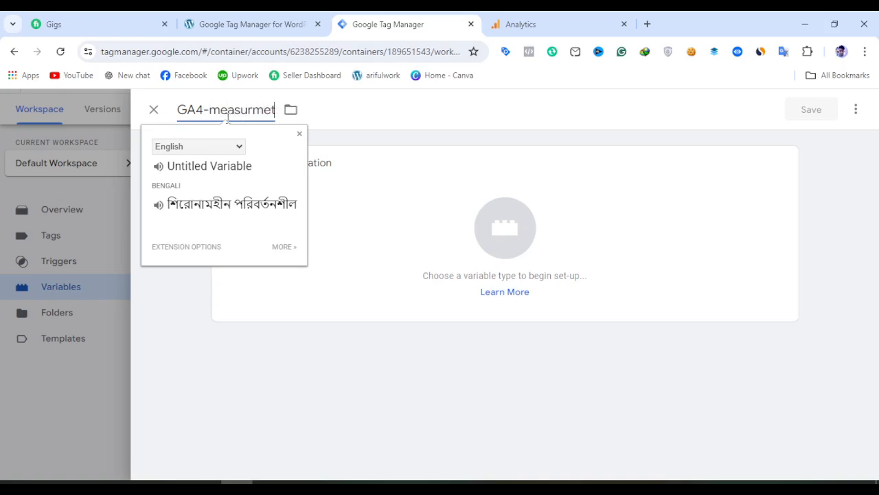
pyautogui.press('BackSpace')
pyautogui.write('m')
pyautogui.press('BackSpace')
pyautogui.write('nt-id')
# Make the variable a Constant, paste the copied measurement ID as its value, and save it
pyautogui.click(630, 233)
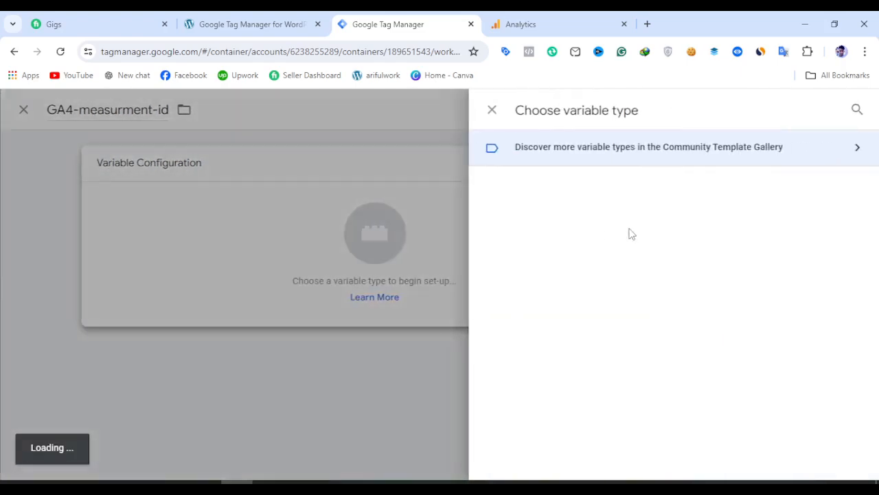
pyautogui.scroll(-3, 607, 296)
pyautogui.scroll(-2, 603, 314)
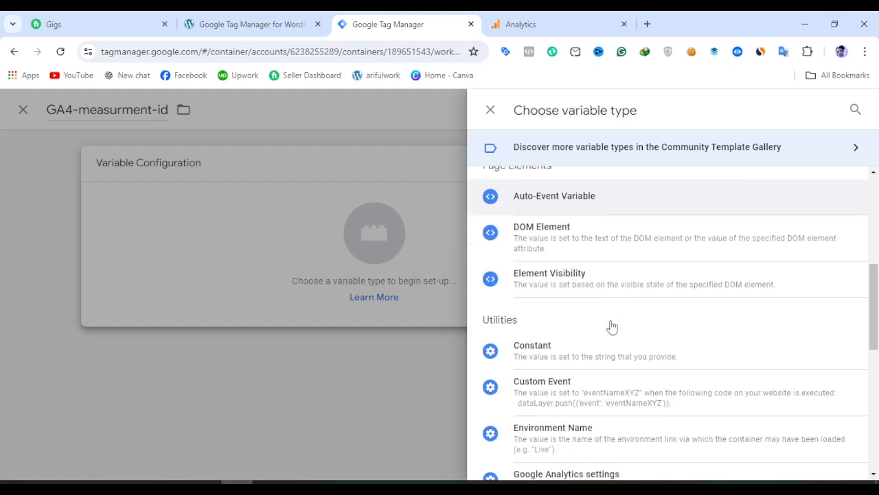
pyautogui.click(575, 363)
pyautogui.click(303, 294)
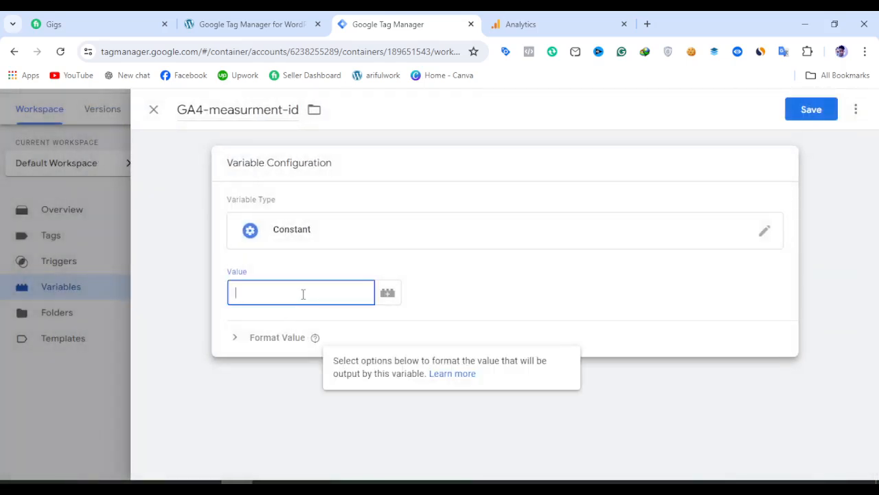
pyautogui.hotkey('ctrl', 'v')
pyautogui.click(808, 110)
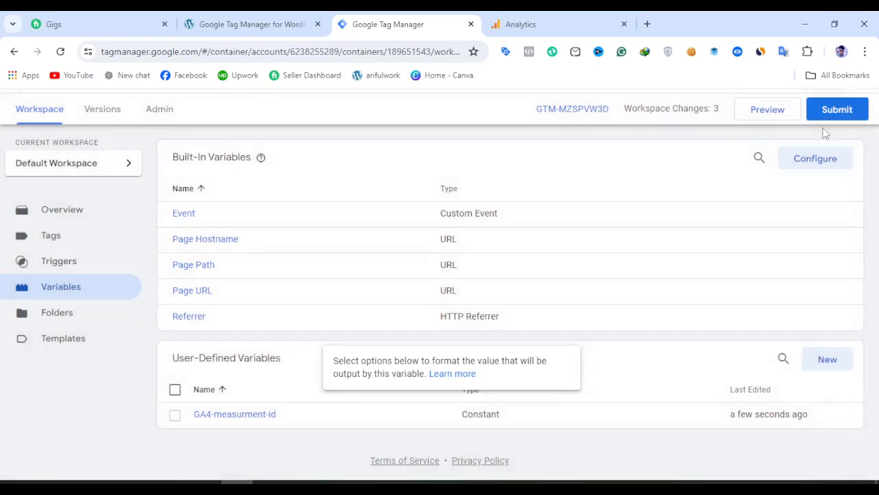
# Start a new tag in the container and name it GA4-Configaration-tag
pyautogui.click(51, 236)
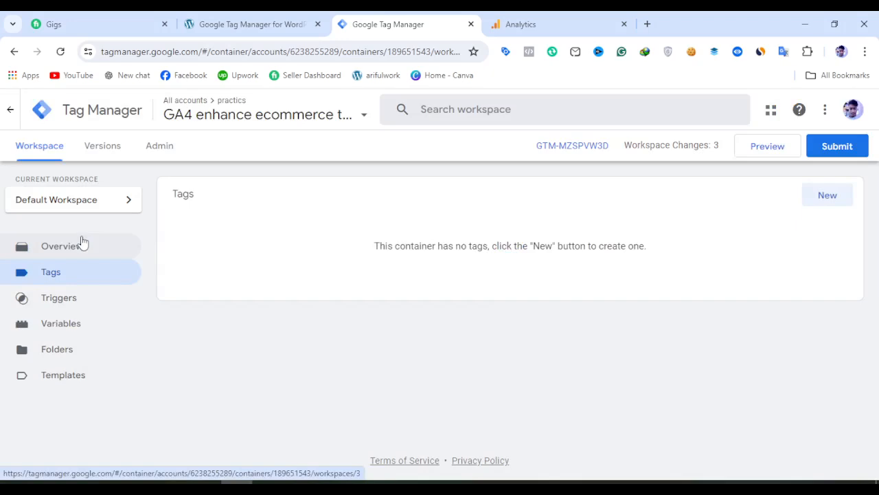
pyautogui.click(827, 197)
pyautogui.tripleClick(212, 112)
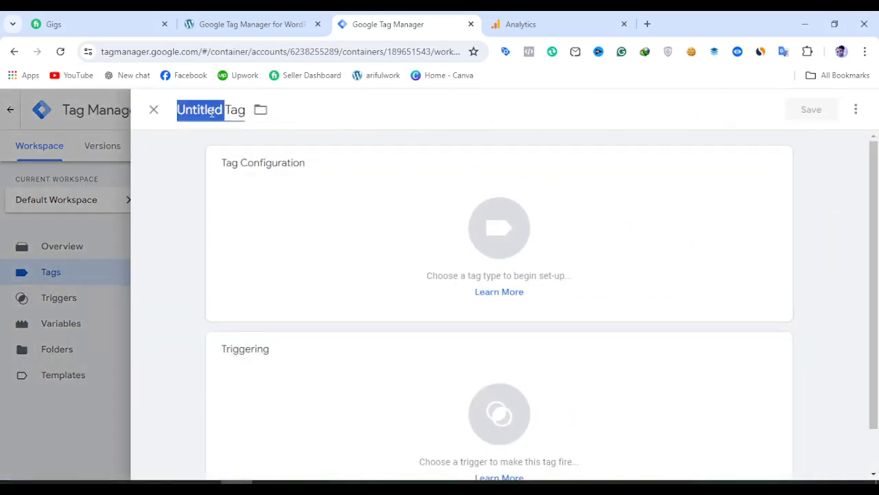
pyautogui.write('GA4-Con')
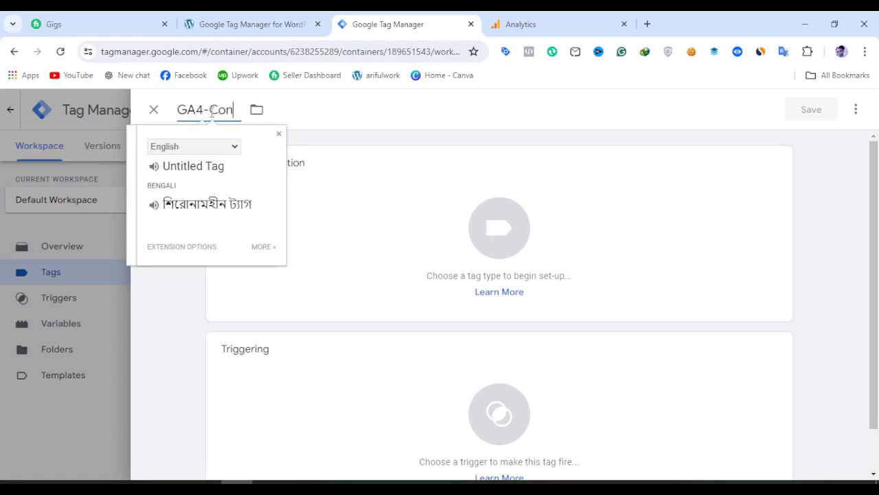
pyautogui.write('figar')
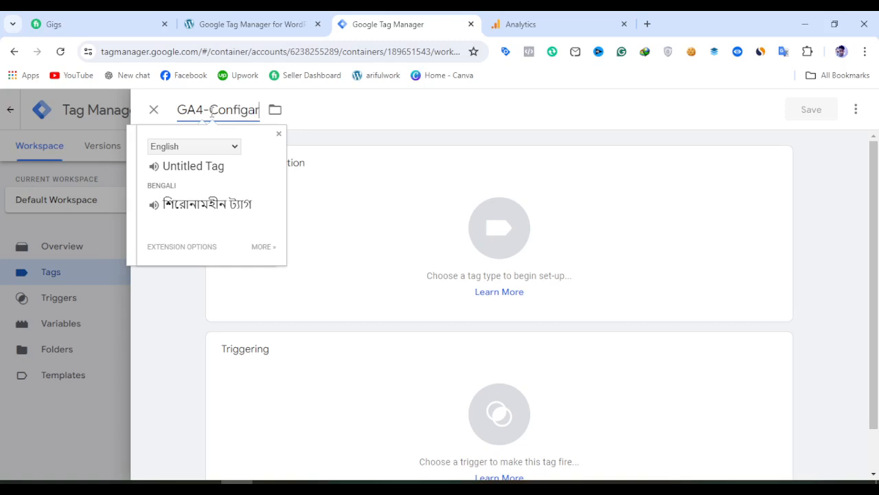
pyautogui.write('a')
pyautogui.press('BackSpace')
pyautogui.press('BackSpace')
pyautogui.press('BackSpace')
pyautogui.write('u')
pyautogui.press('BackSpace')
pyautogui.write('ata')
pyautogui.press('BackSpace')
pyautogui.press('BackSpace')
pyautogui.write('ration')
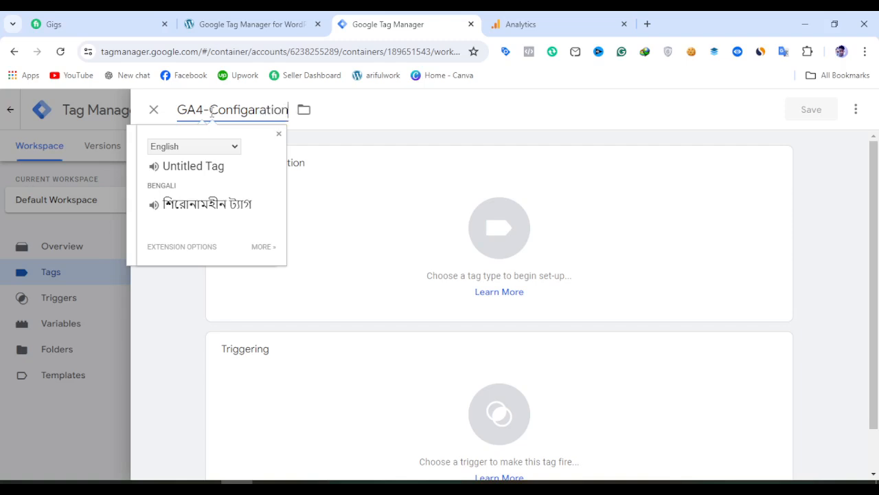
pyautogui.write('-tag')
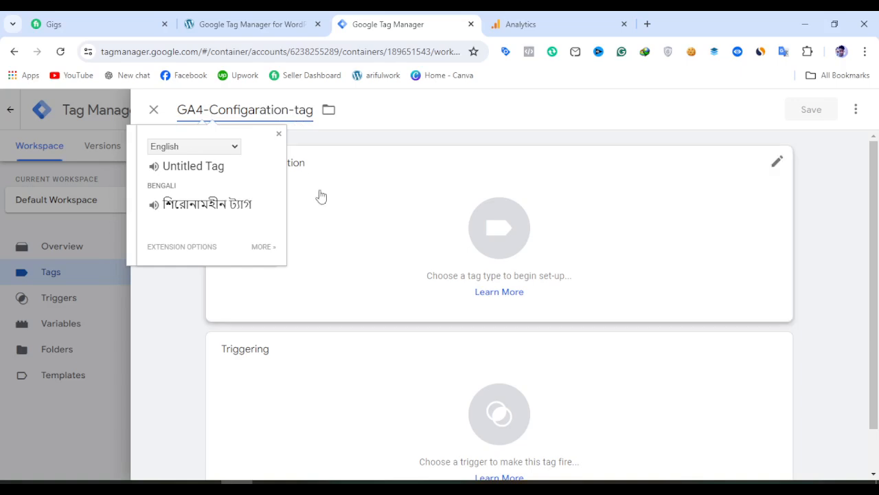
# Set the tag type to Google Tag and use the GA4-measurment-id variable as its Tag ID
pyautogui.click(421, 214)
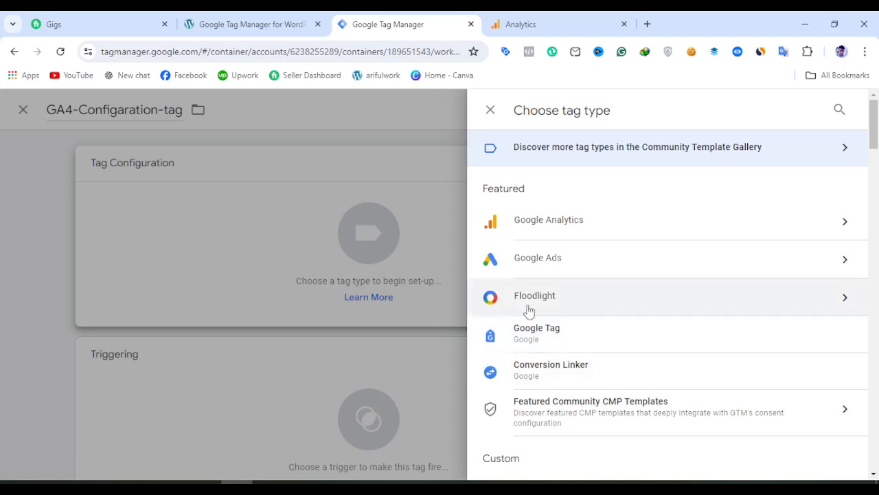
pyautogui.click(584, 334)
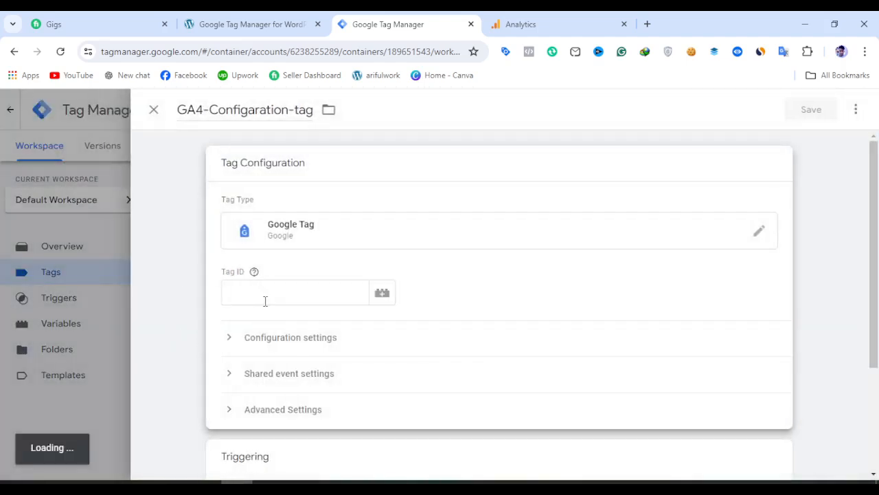
pyautogui.click(382, 293)
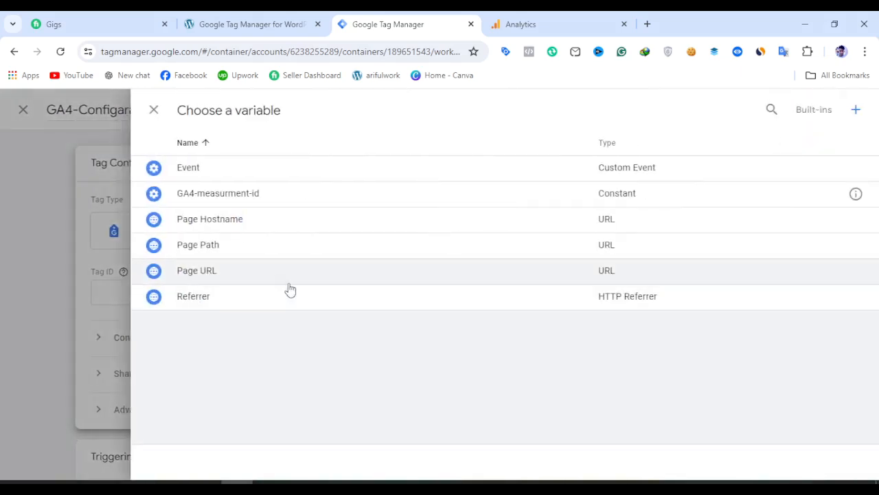
pyautogui.click(316, 198)
# Add the All Pages page view trigger to the tag and save the tag
pyautogui.scroll(-3, 364, 337)
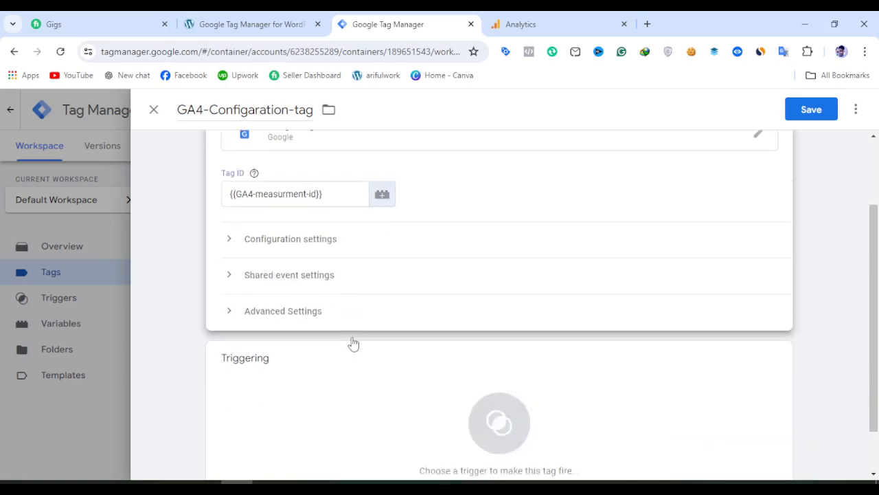
pyautogui.click(454, 340)
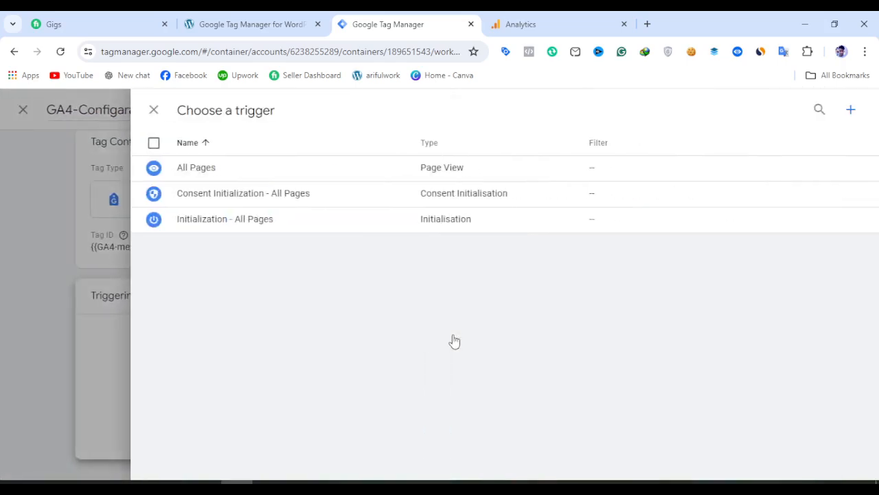
pyautogui.click(205, 178)
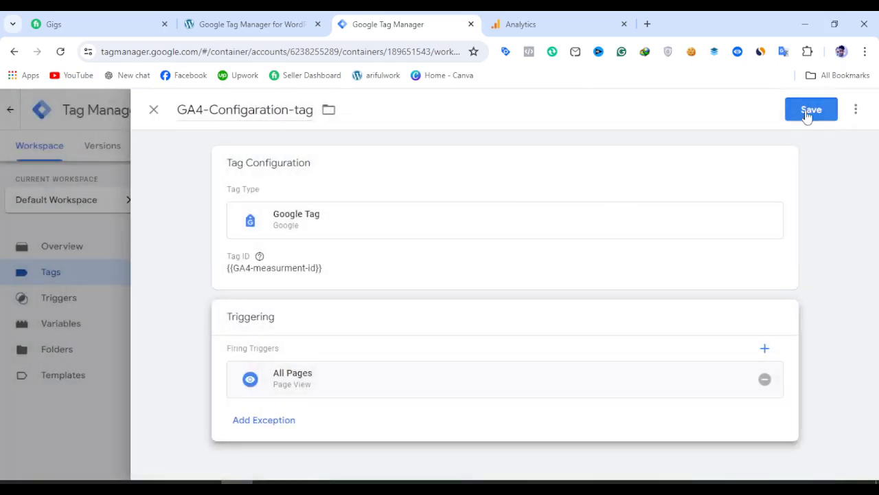
pyautogui.click(810, 112)
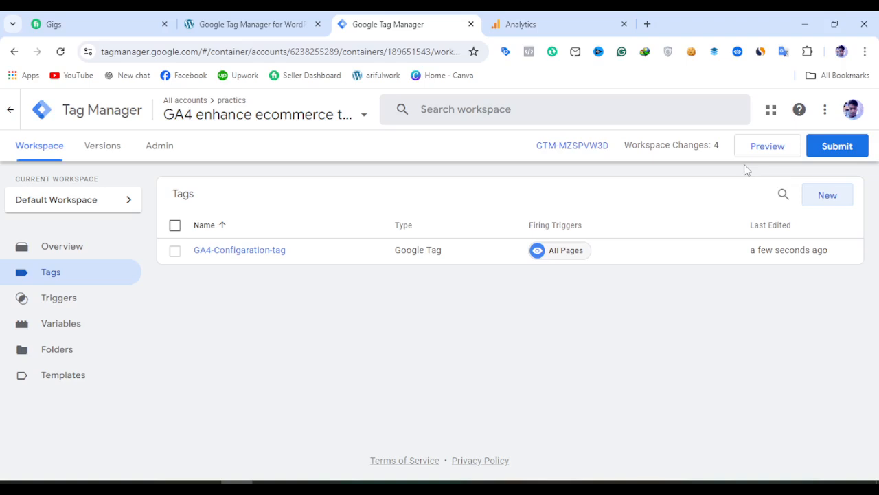
pyautogui.click(768, 152)
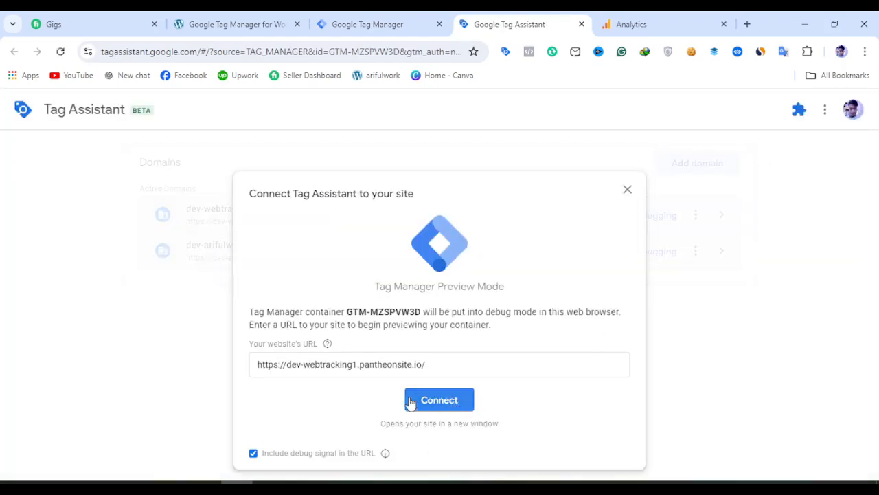
pyautogui.click(234, 24)
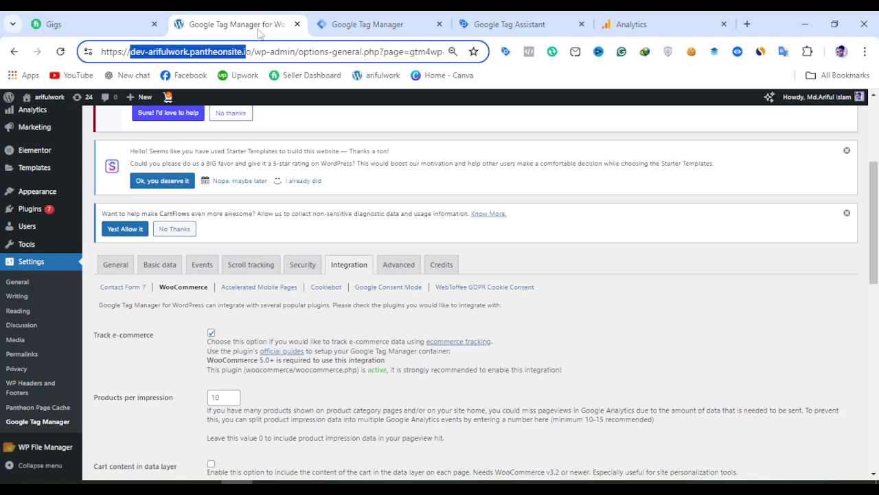
pyautogui.moveTo(252, 51); pyautogui.dragTo(88, 56)
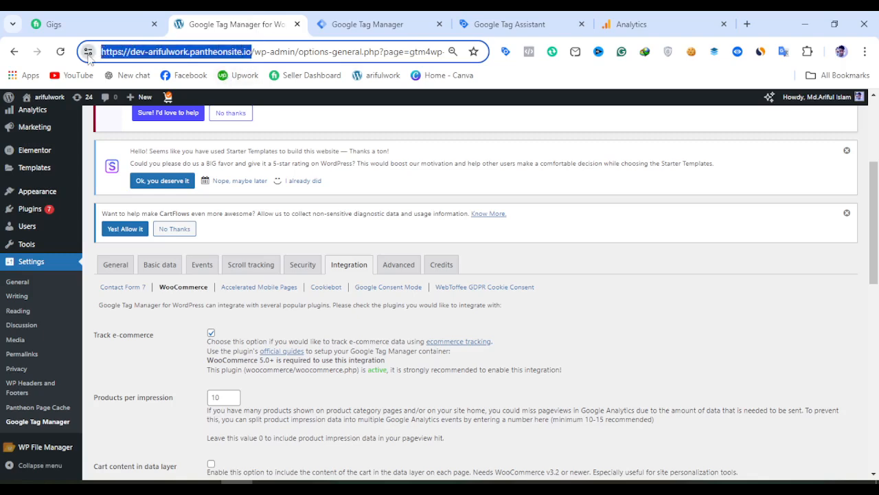
pyautogui.click(369, 18)
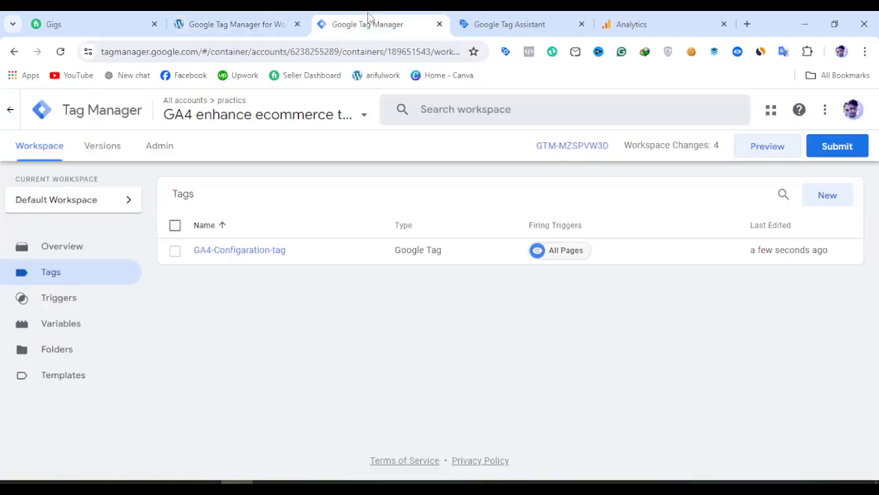
pyautogui.click(481, 24)
pyautogui.click(333, 362)
pyautogui.tripleClick(333, 362)
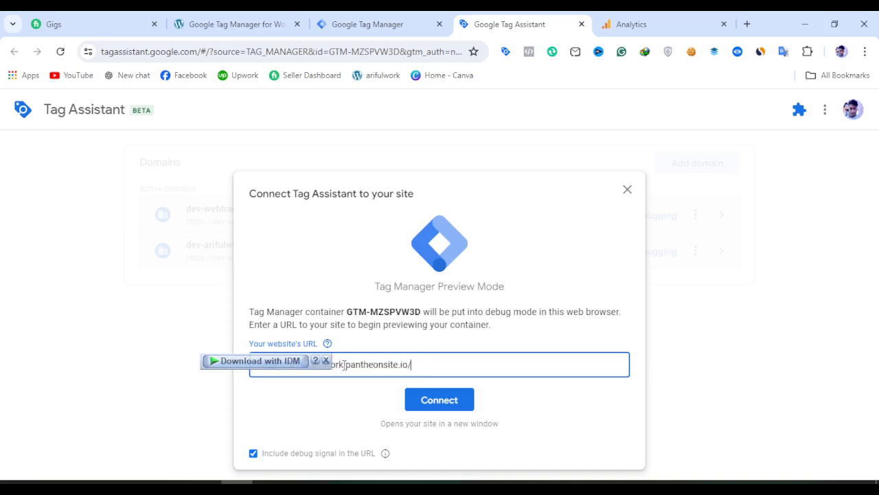
pyautogui.click(426, 399)
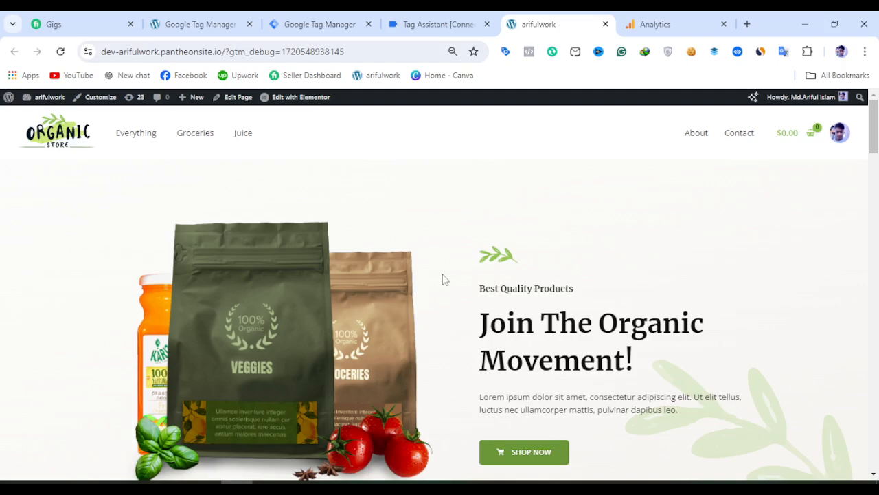
# Look over the connected store's home page, and continue to the debug summary in Tag Assistant
pyautogui.scroll(-10, 390, 288)
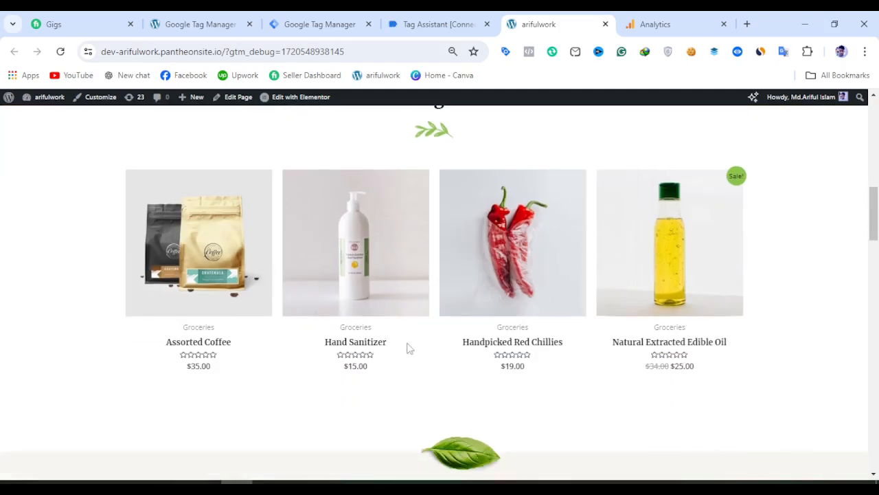
pyautogui.scroll(-3, 393, 291)
pyautogui.scroll(15, 385, 274)
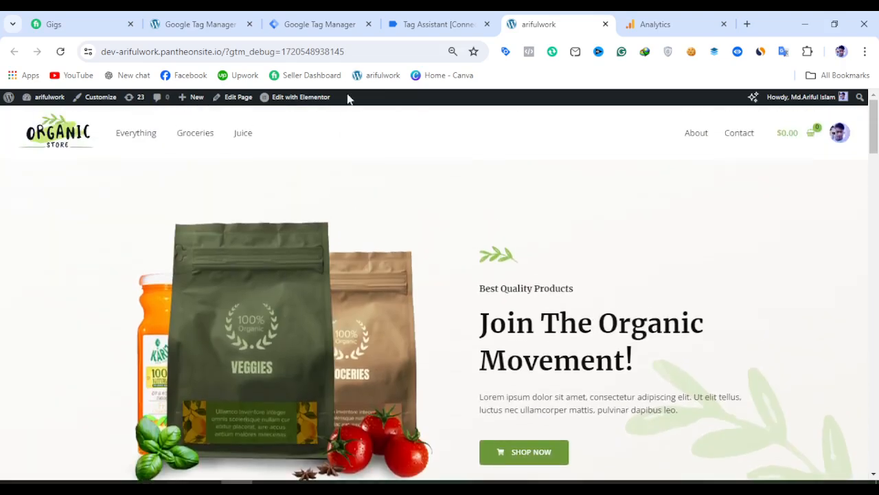
pyautogui.click(443, 25)
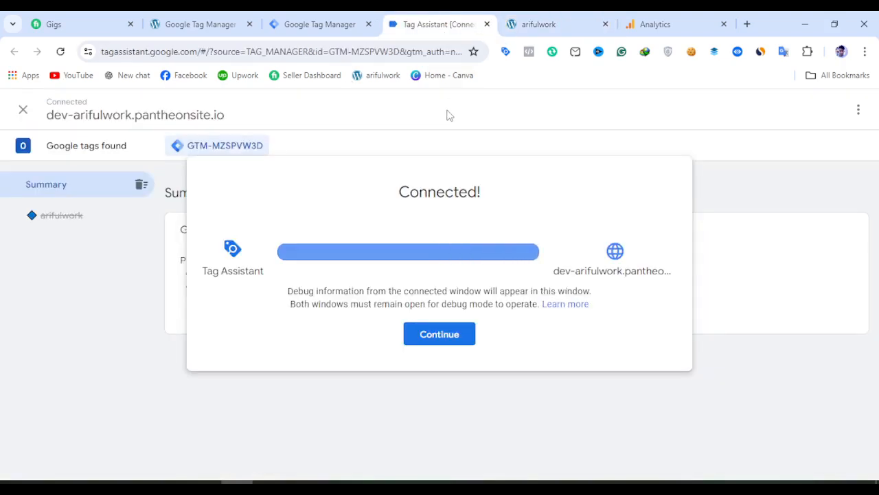
pyautogui.click(529, 26)
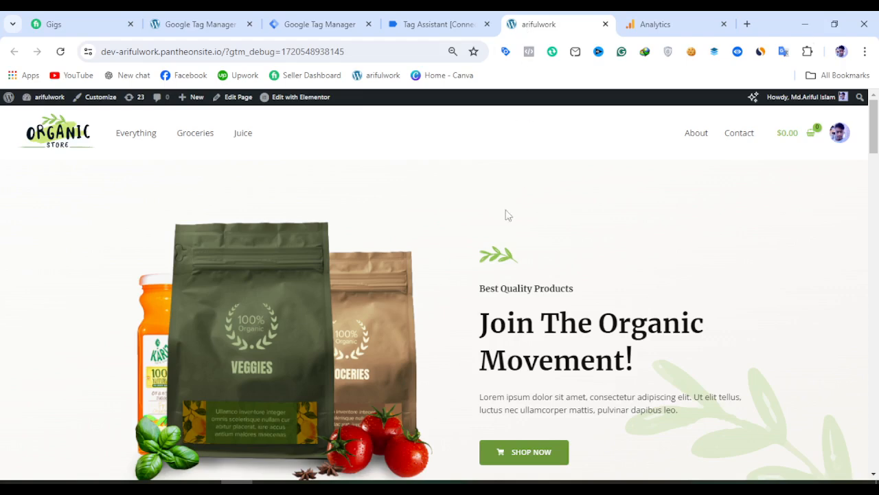
pyautogui.scroll(-2, 459, 239)
pyautogui.scroll(-10, 460, 239)
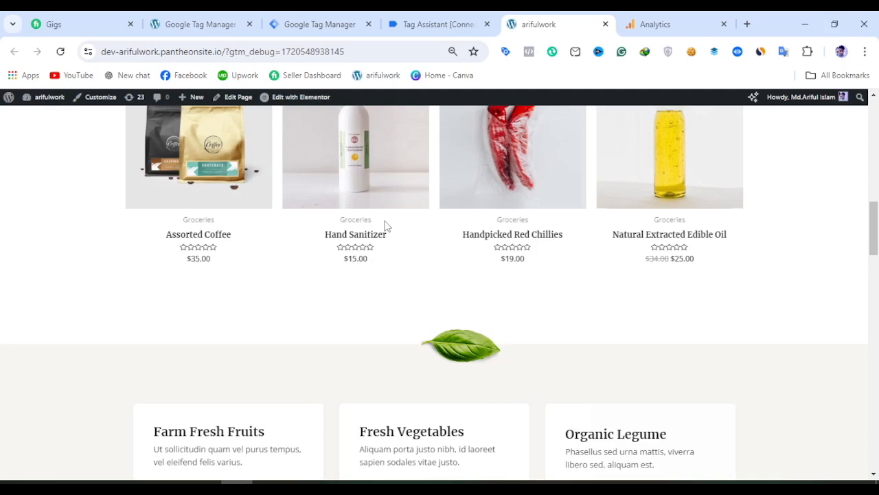
pyautogui.scroll(-15, 384, 224)
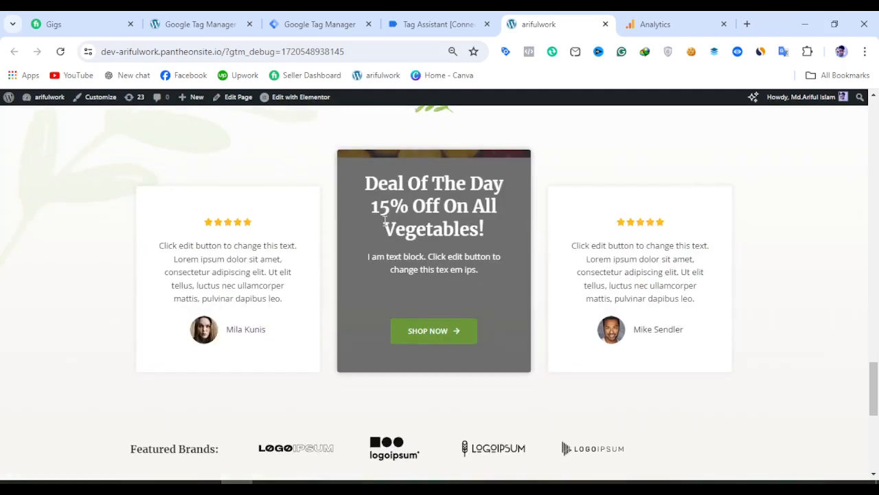
pyautogui.scroll(10, 385, 221)
pyautogui.click(425, 24)
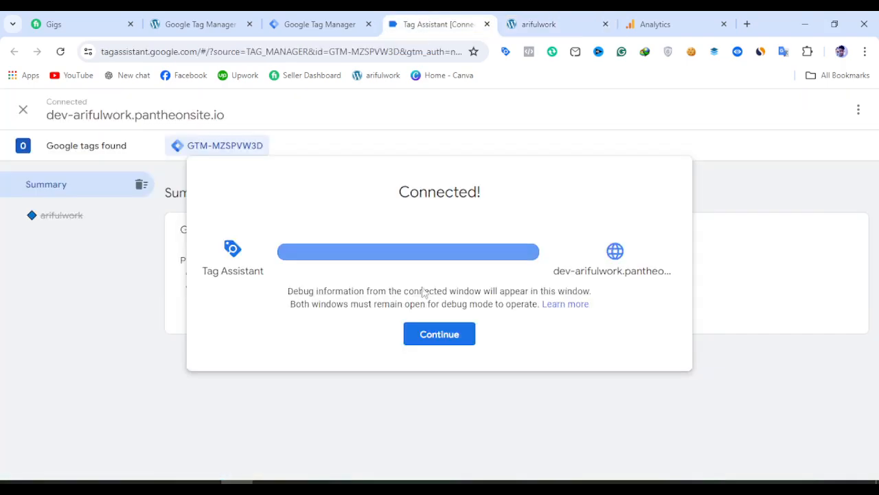
pyautogui.click(428, 336)
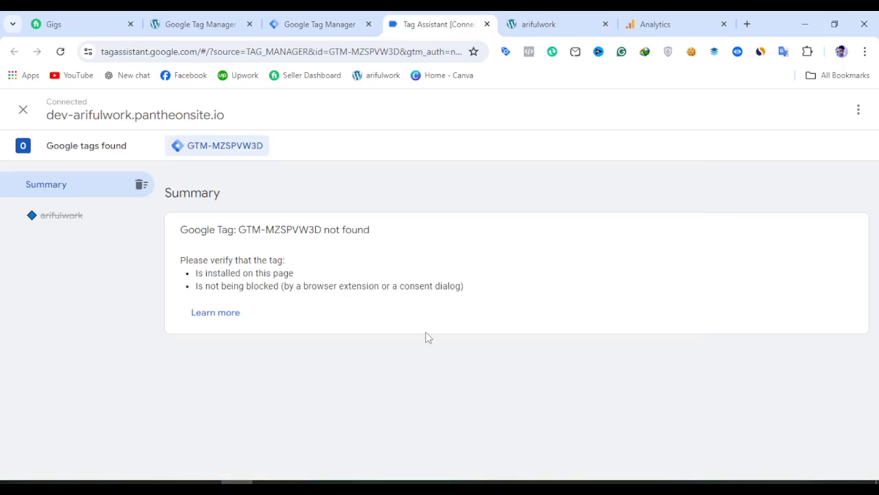
pyautogui.click(343, 28)
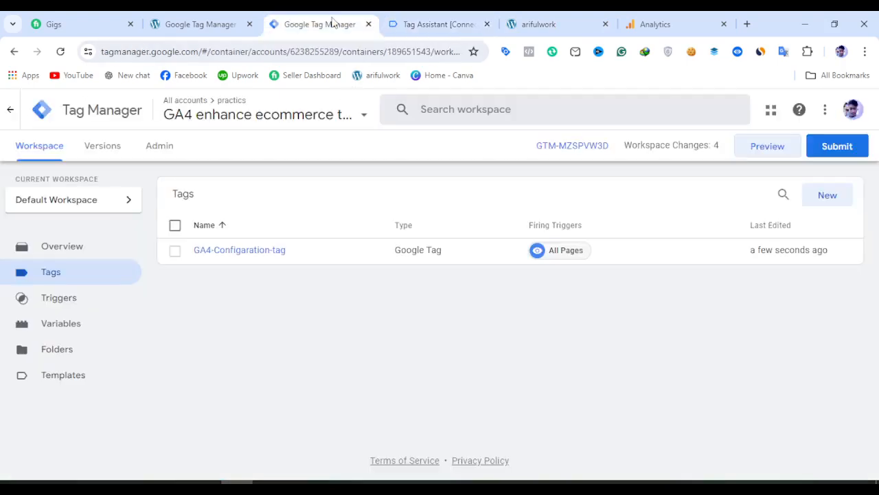
pyautogui.click(762, 147)
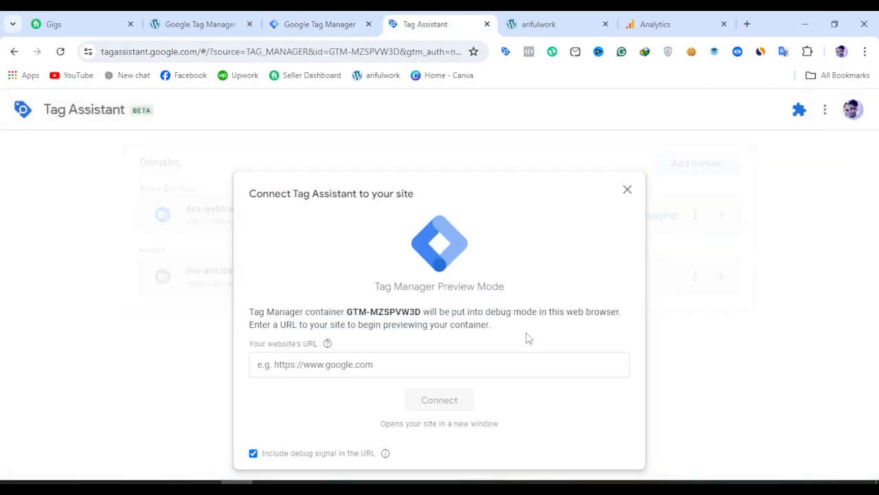
pyautogui.click(462, 363)
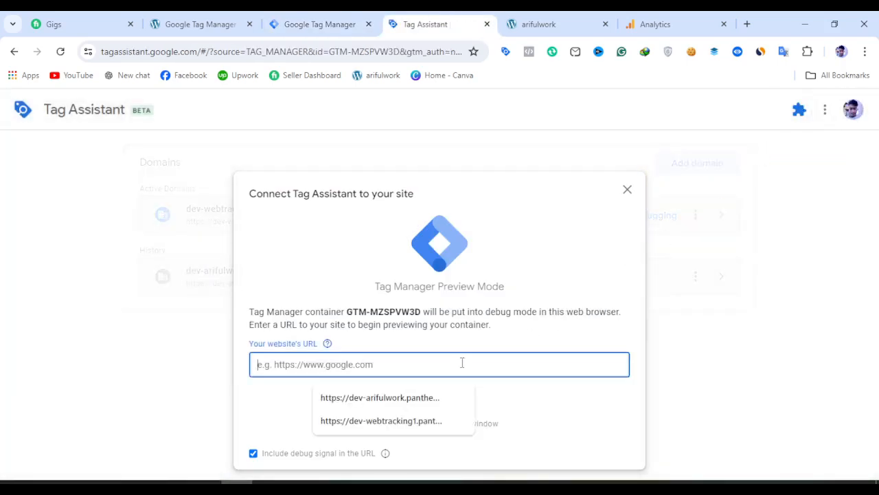
pyautogui.click(412, 398)
pyautogui.click(447, 405)
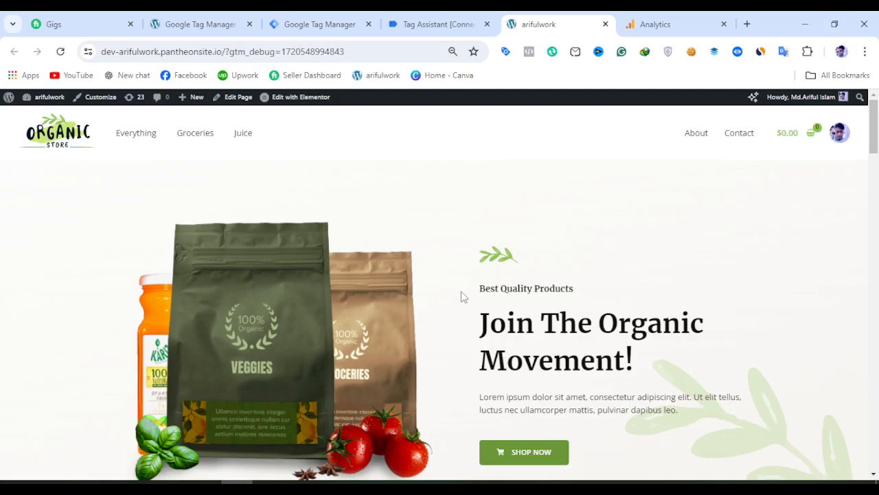
# Inspect the reconnected store's home page down to the footer, and check the container's status in the Tag Assistant summary
pyautogui.scroll(-15, 461, 296)
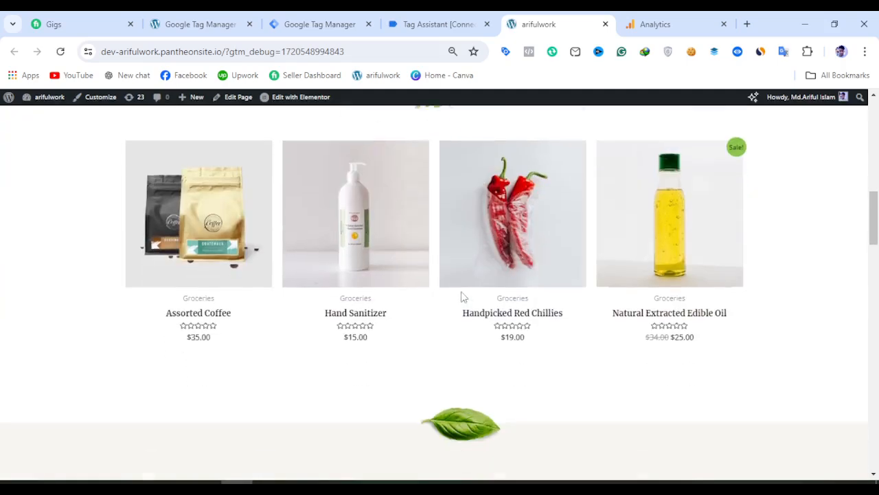
pyautogui.scroll(-12, 461, 296)
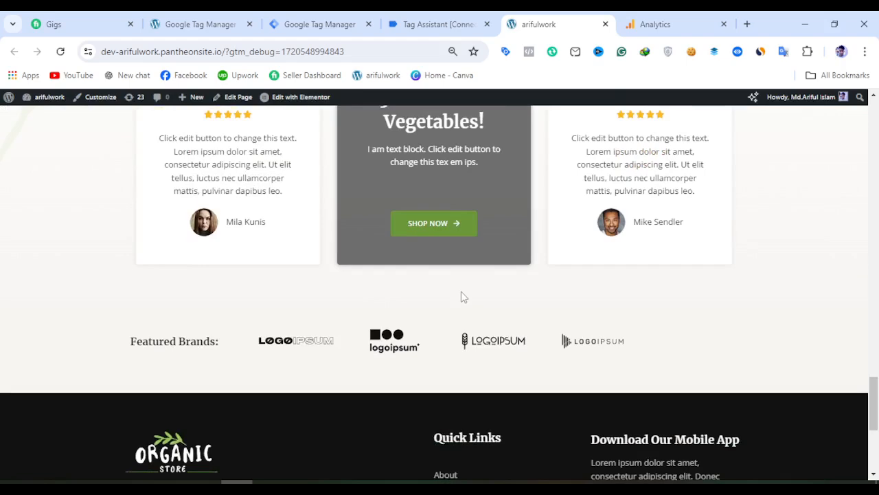
pyautogui.scroll(-5, 461, 297)
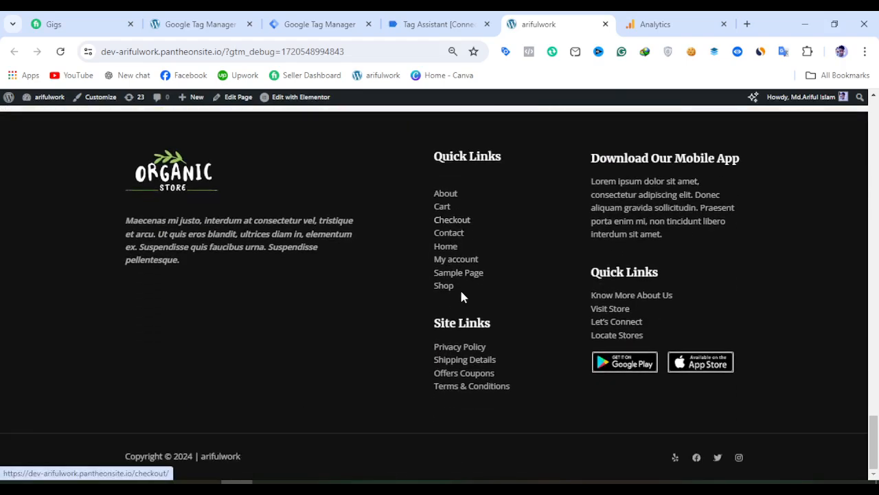
pyautogui.click(450, 24)
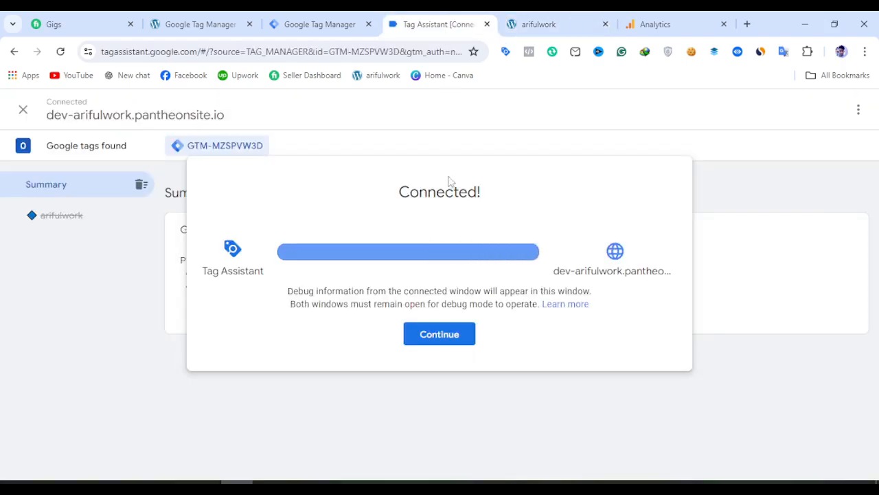
pyautogui.click(548, 26)
pyautogui.scroll(15, 543, 323)
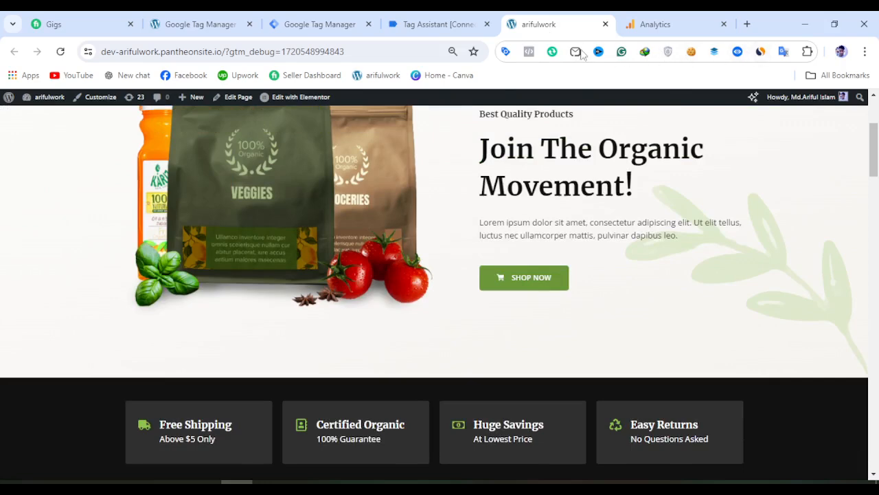
pyautogui.click(505, 52)
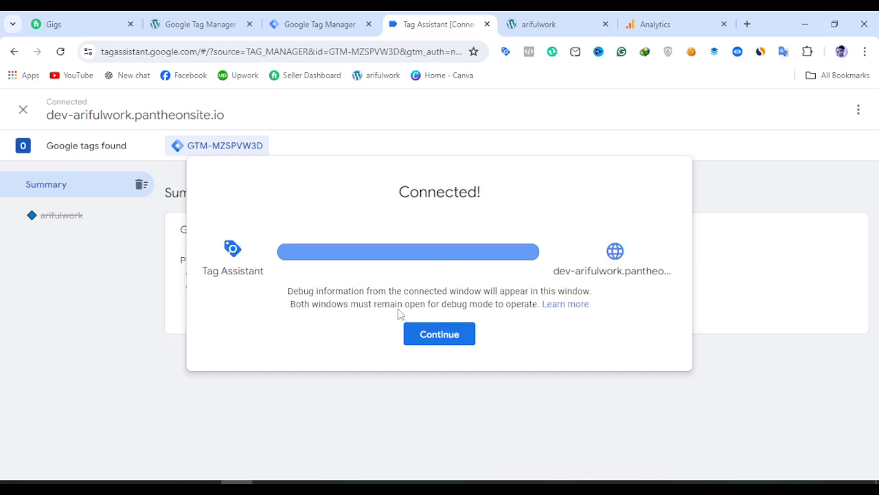
pyautogui.click(459, 337)
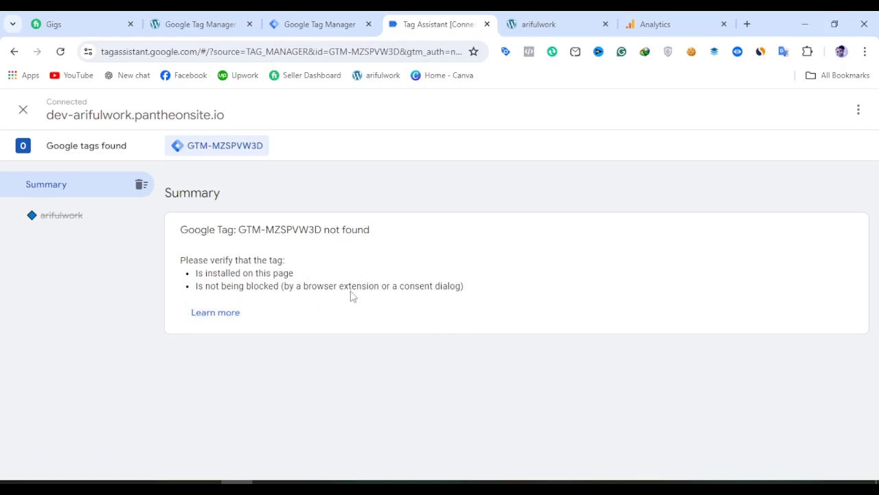
# Copy container ID GTM-MZSPVW3D from Tag Manager into the WordPress plugin's Google Tag Manager ID setting and save the changes
pyautogui.click(324, 24)
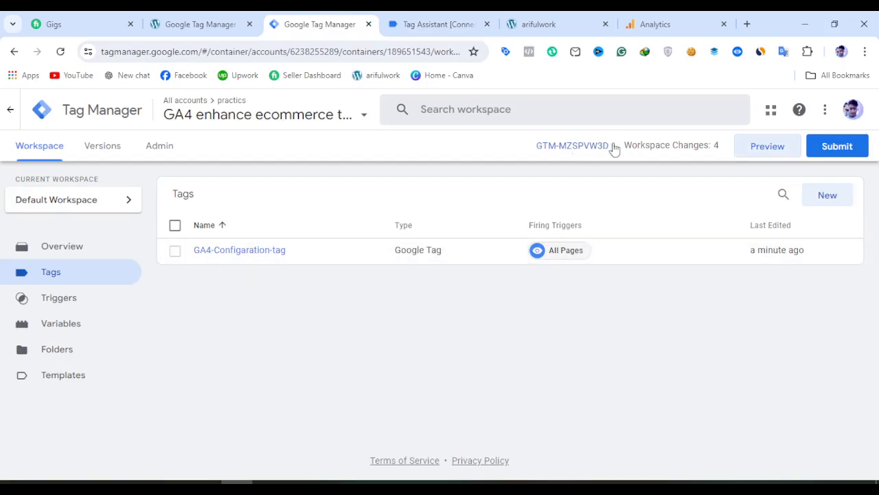
pyautogui.moveTo(537, 143); pyautogui.dragTo(612, 152)
pyautogui.hotkey('ctrl', 'c')
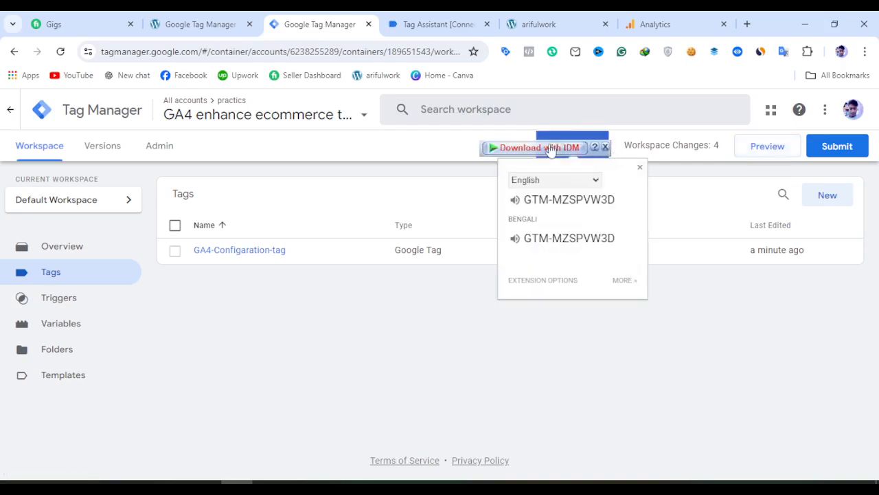
pyautogui.click(206, 23)
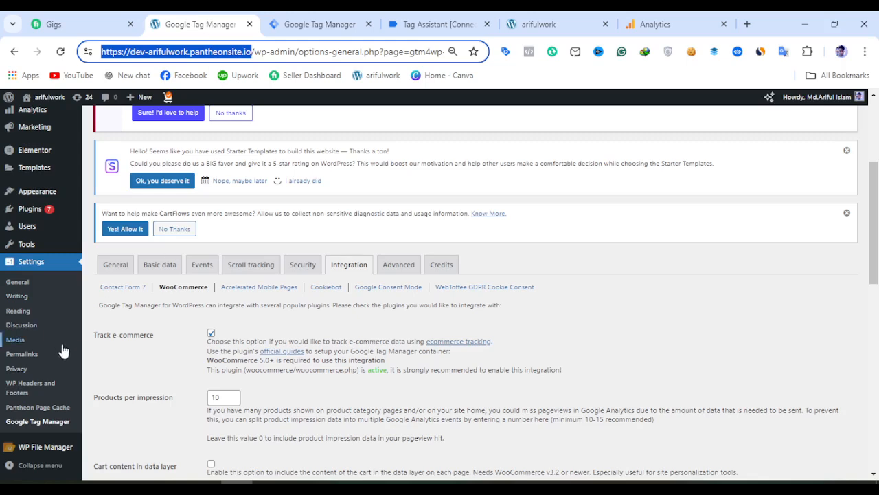
pyautogui.click(115, 264)
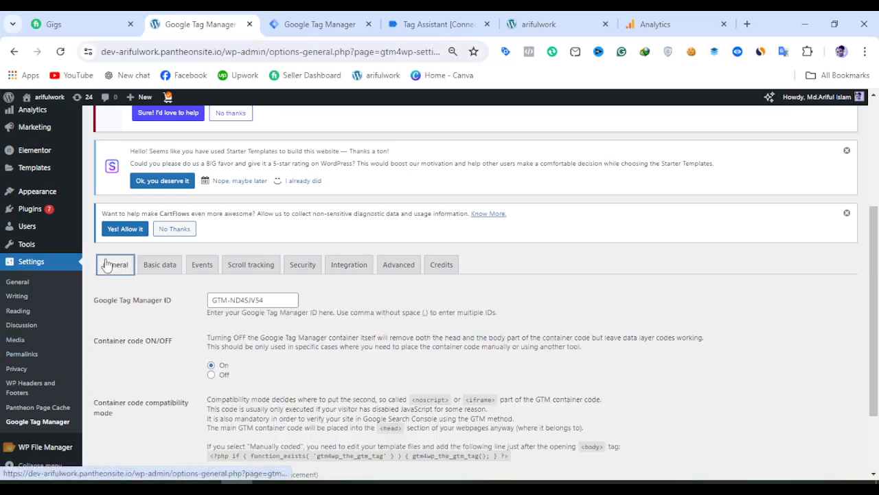
pyautogui.tripleClick(230, 300)
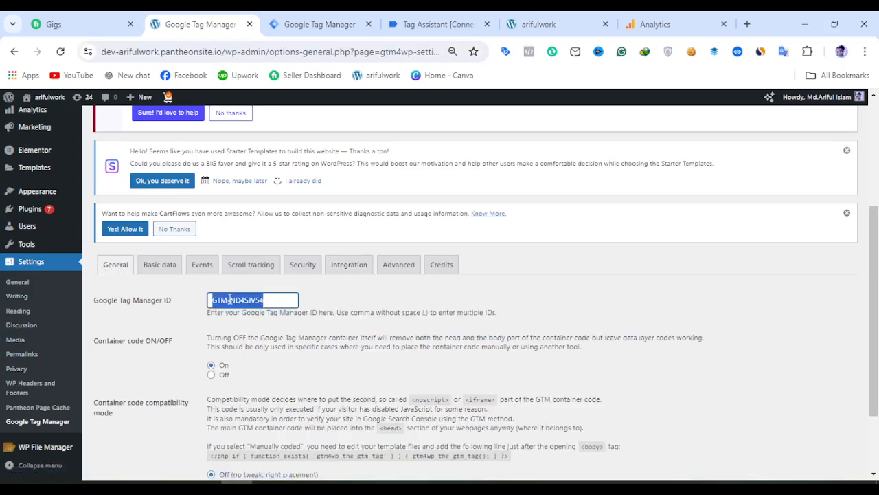
pyautogui.hotkey('ctrl', 'v')
pyautogui.scroll(-3, 308, 337)
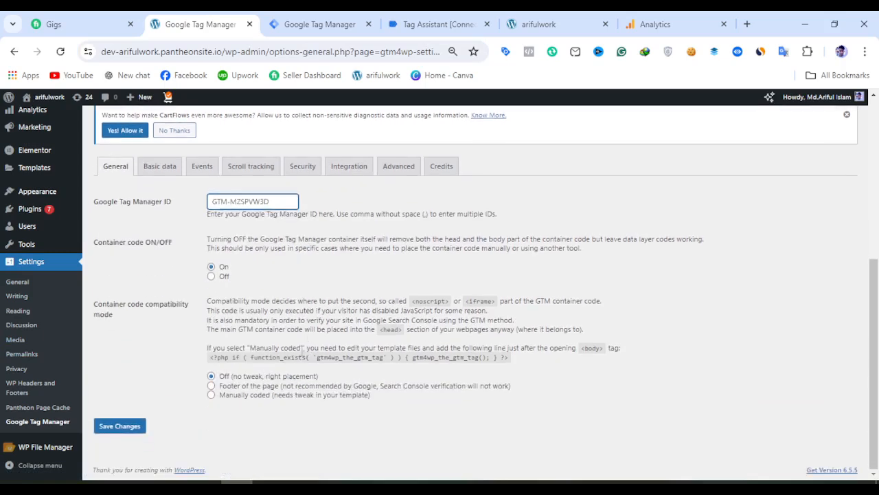
pyautogui.click(102, 433)
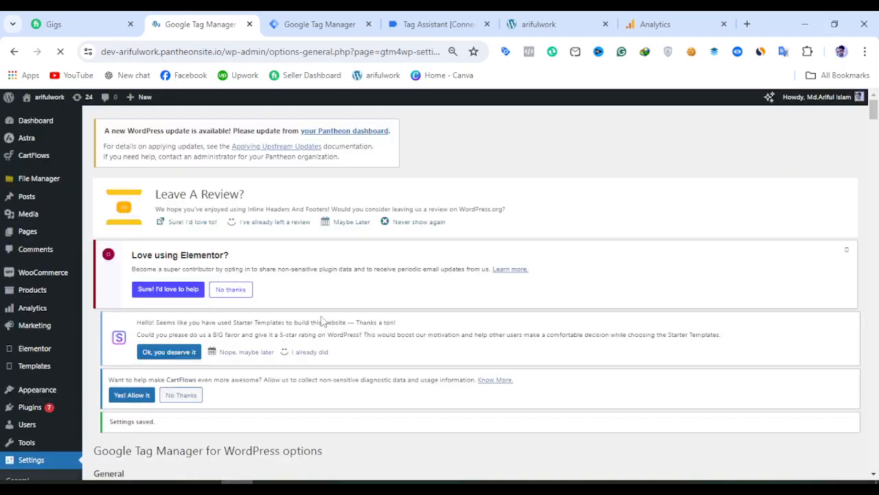
pyautogui.scroll(-10, 285, 332)
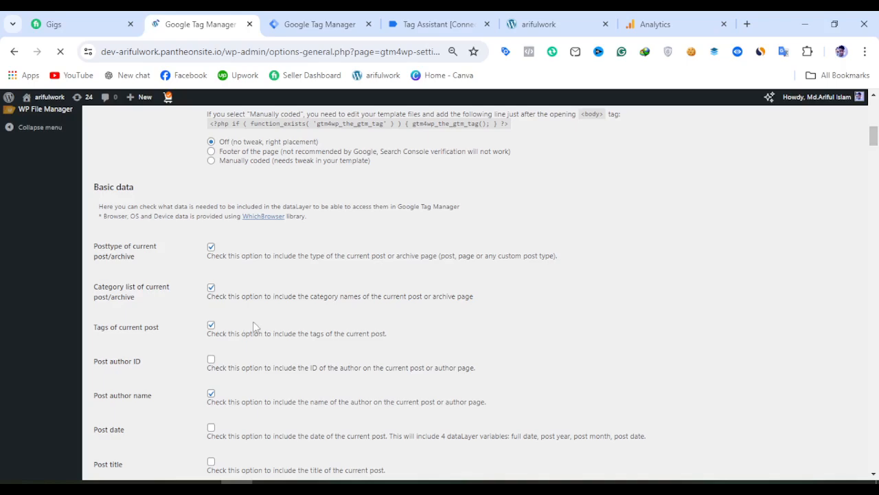
pyautogui.scroll(-14, 253, 322)
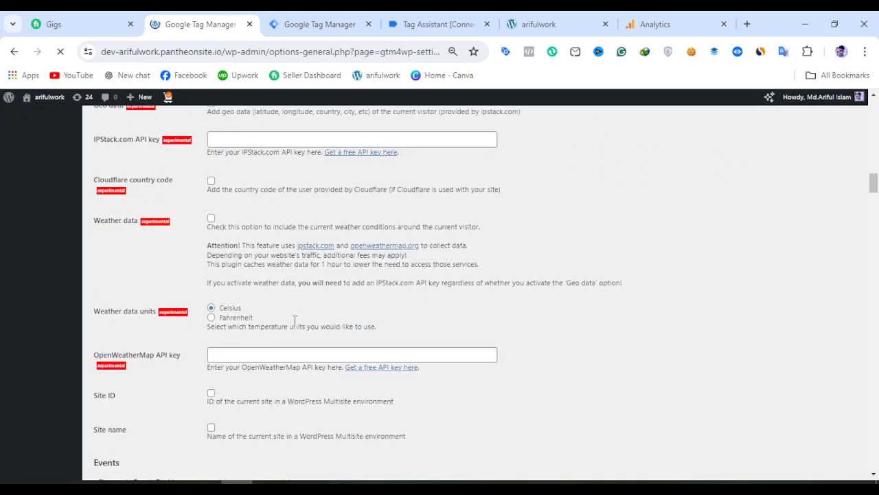
pyautogui.scroll(20, 294, 320)
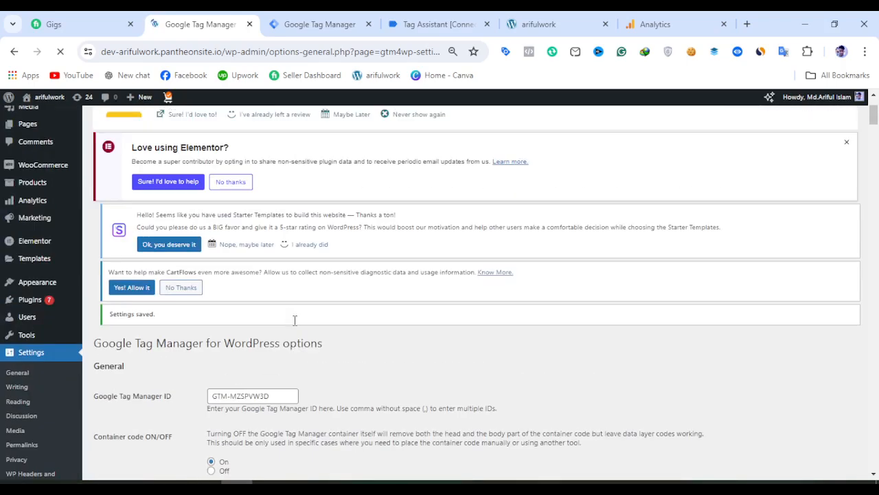
pyautogui.click(323, 24)
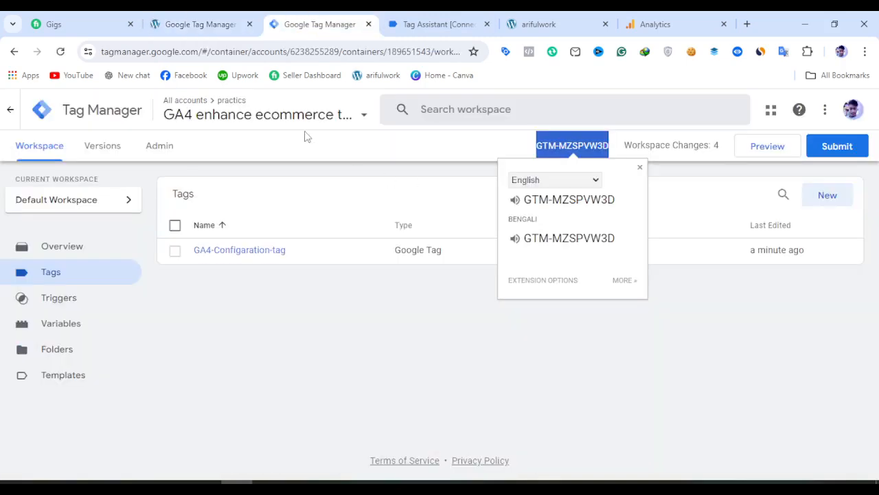
pyautogui.click(282, 173)
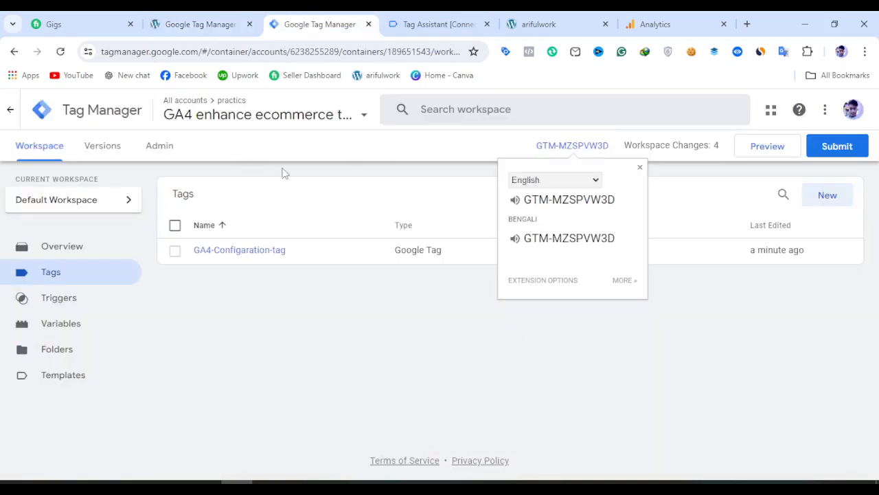
pyautogui.click(486, 24)
pyautogui.click(761, 154)
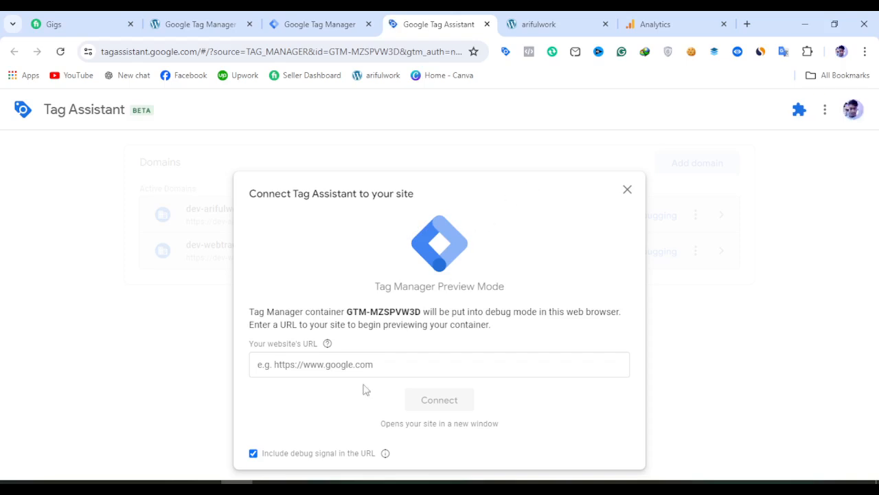
pyautogui.click(358, 365)
pyautogui.click(371, 404)
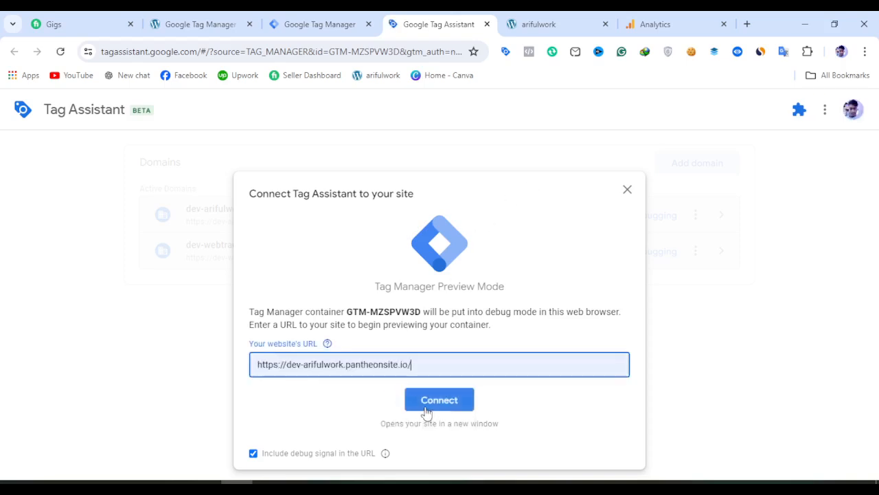
pyautogui.click(434, 402)
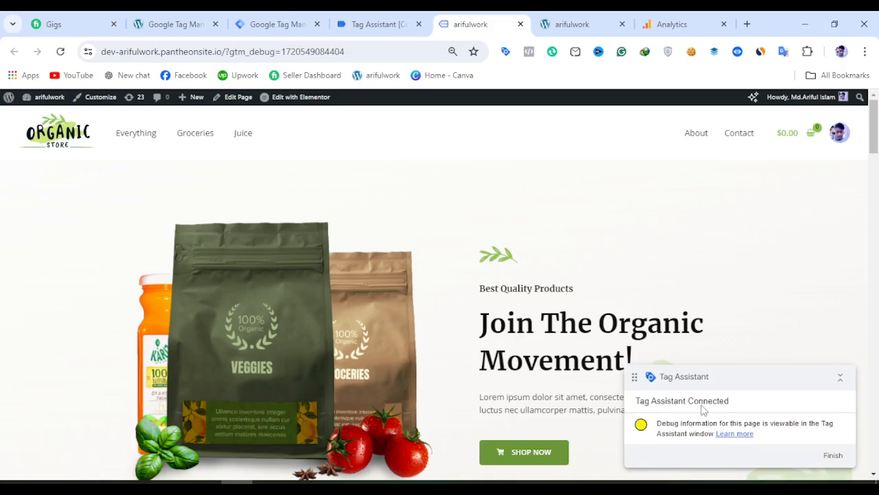
# Compare the Google Tag Manager ID in the WordPress plugin's general settings with the container ID in Tag Manager
pyautogui.click(278, 24)
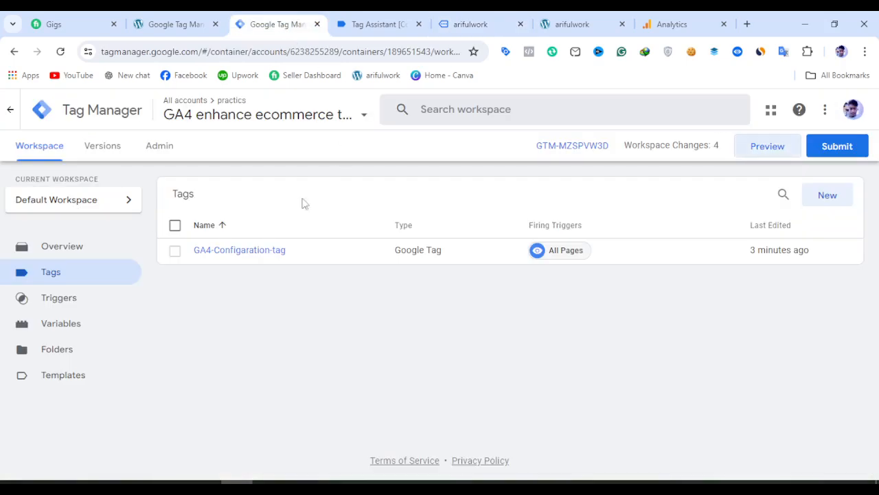
pyautogui.click(165, 25)
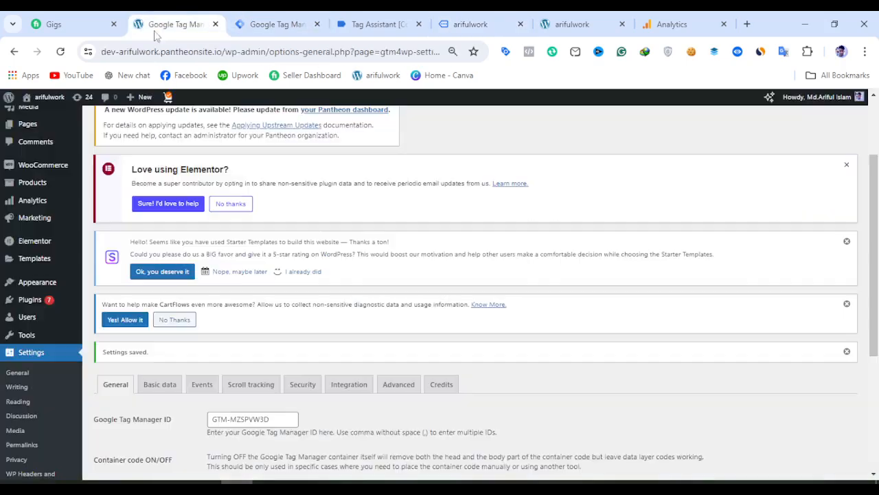
pyautogui.scroll(-2, 268, 386)
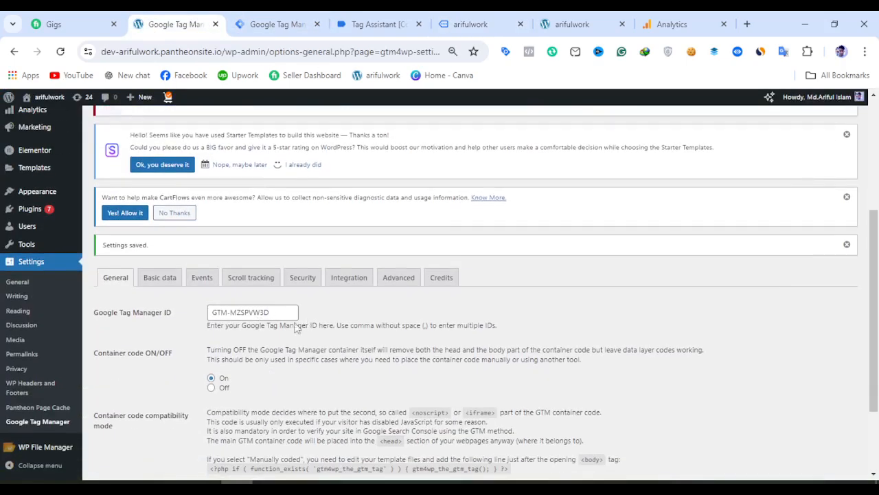
pyautogui.scroll(-2, 296, 323)
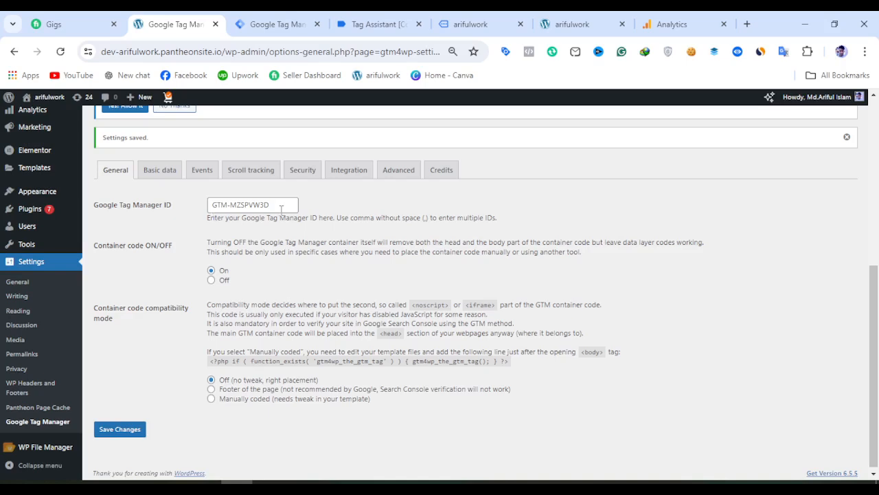
pyautogui.click(372, 22)
pyautogui.click(275, 21)
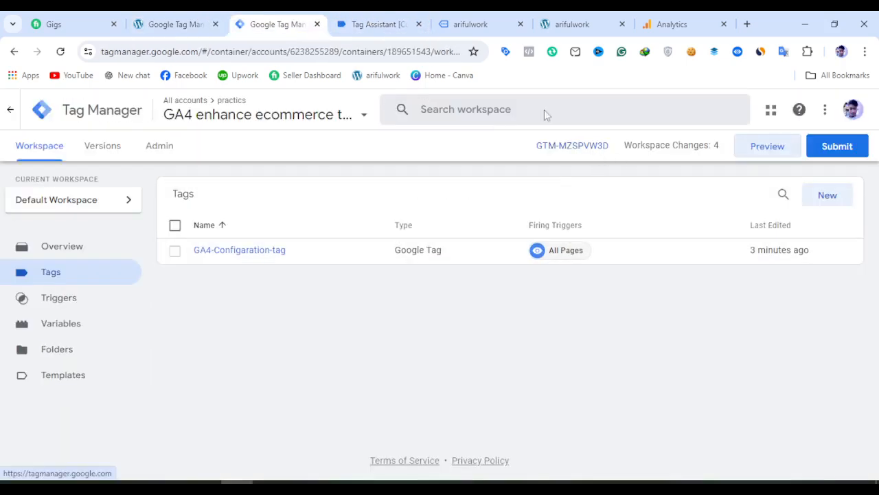
pyautogui.click(204, 28)
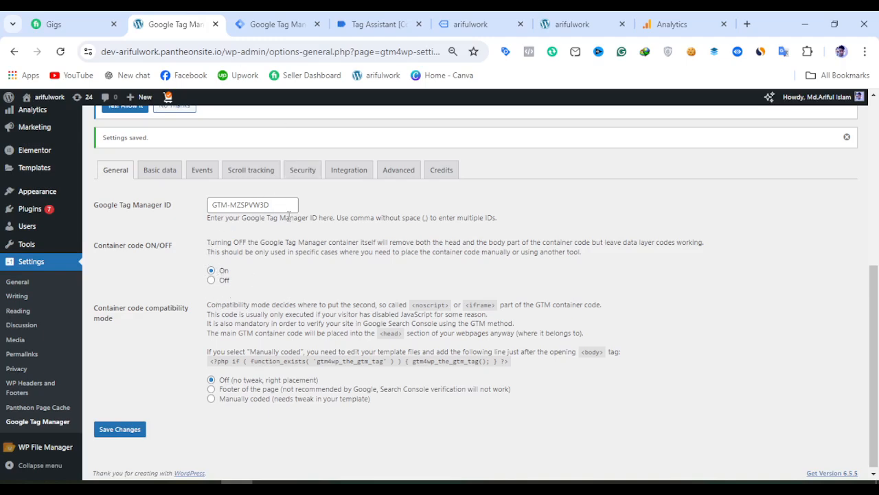
# Continue to the Tag Assistant debug summary, check whether GA4-Configaration-tag fired, and return to the Tag Manager workspace
pyautogui.click(390, 26)
pyautogui.click(450, 337)
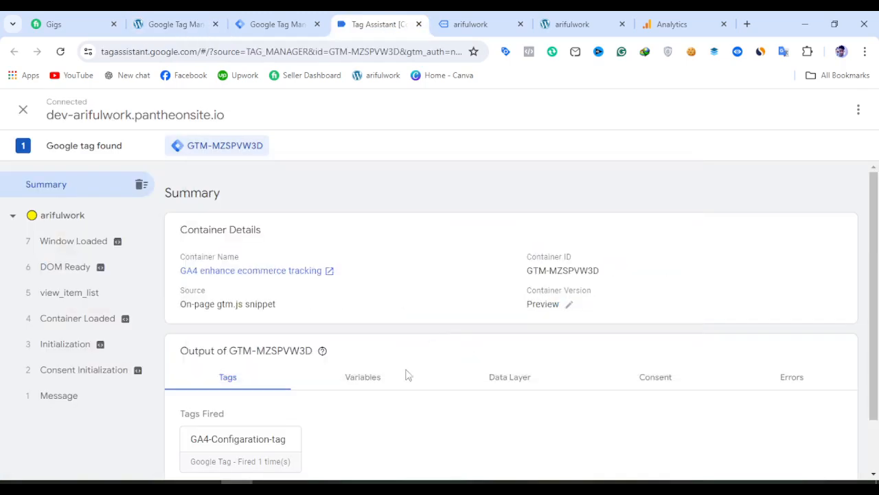
pyautogui.scroll(-1, 254, 453)
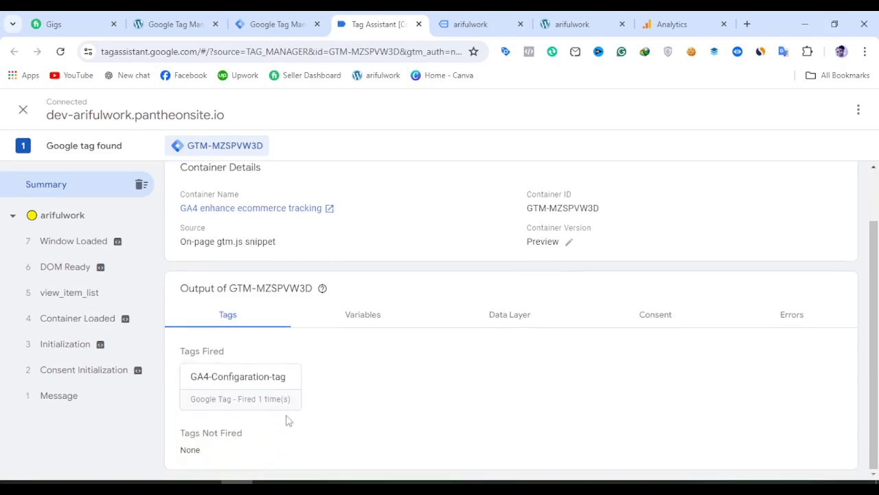
pyautogui.click(260, 22)
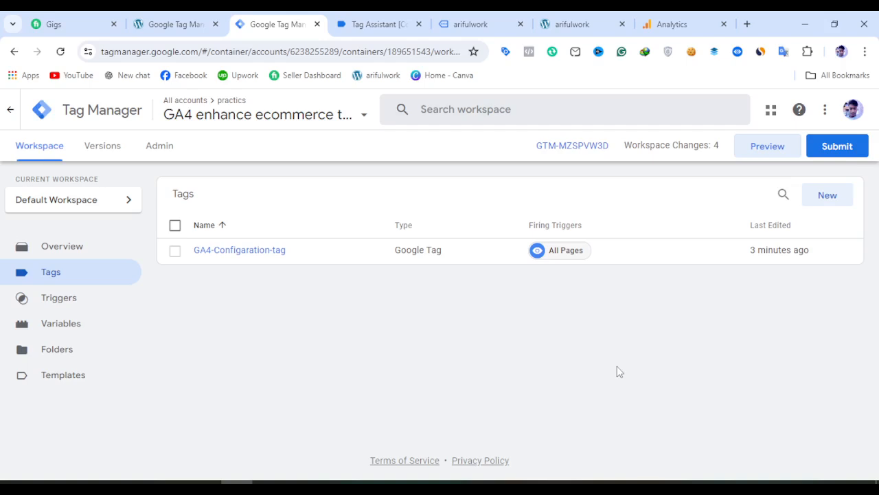
# Switch to the Notepad note and add viewitem as the first event below the GA4 enhance e-commerce heading
pyautogui.click(332, 482)
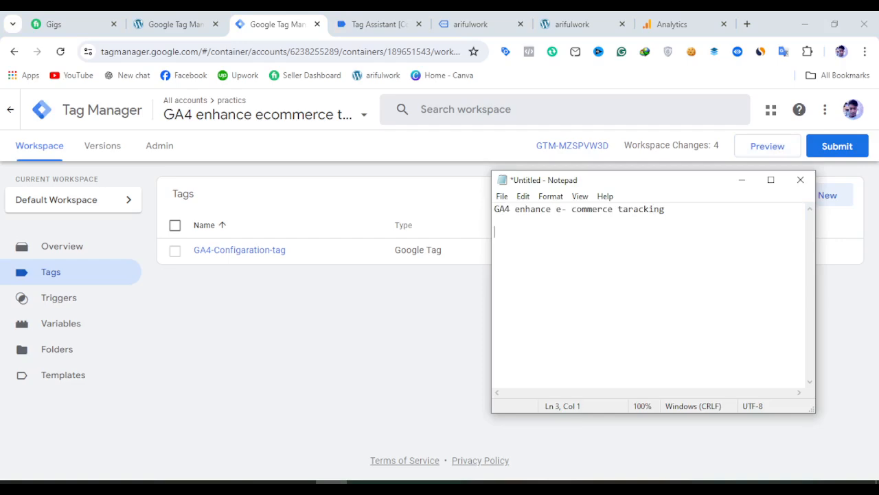
pyautogui.write('ve=w')
pyautogui.press('BackSpace')
pyautogui.press('BackSpace')
pyautogui.press('BackSpace')
pyautogui.write('iewite')
pyautogui.press('BackSpace')
pyautogui.write('em')
pyautogui.press('Return')
# Add addtocart, checkout and purchase on separate lines below viewitem in the event list
pyautogui.write('addto acr')
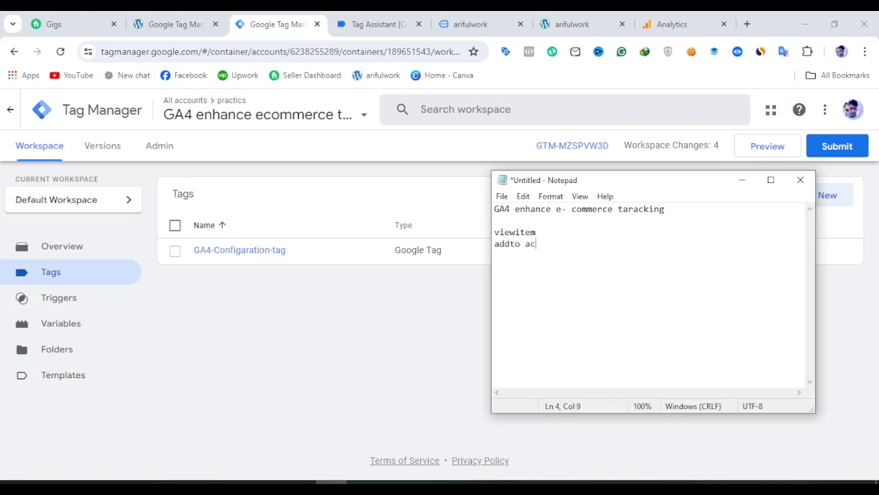
pyautogui.press('BackSpace')
pyautogui.press('BackSpace')
pyautogui.press('BackSpace')
pyautogui.write('art')
pyautogui.press('Return')
pyautogui.write('checkout purchase')
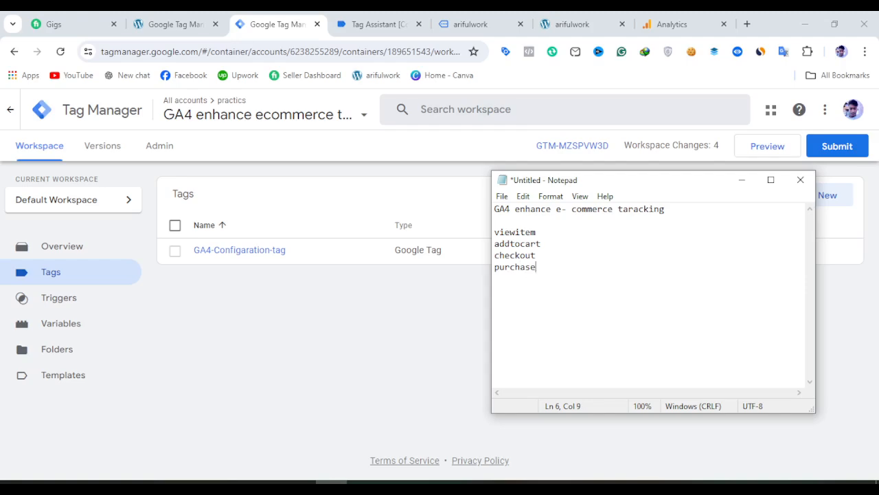
# Insert the lines view cart and remove add to cart between addtocart and checkout, then return to Tag Manager
pyautogui.click(547, 245)
pyautogui.press('Return')
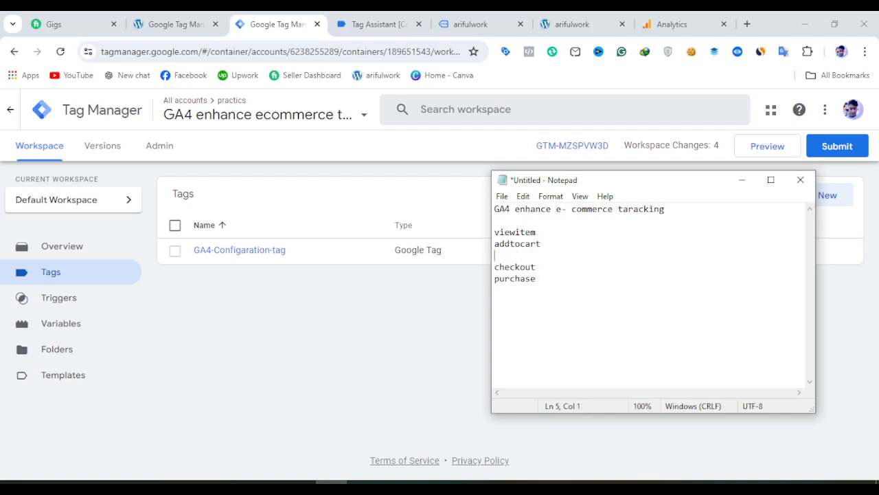
pyautogui.write('view cart')
pyautogui.press('Return')
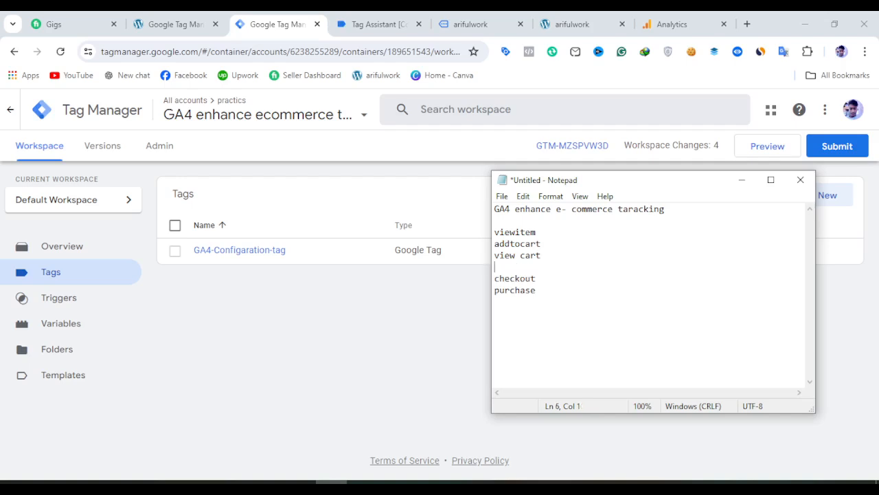
pyautogui.write('v')
pyautogui.press('BackSpace')
pyautogui.write('remove add to cart')
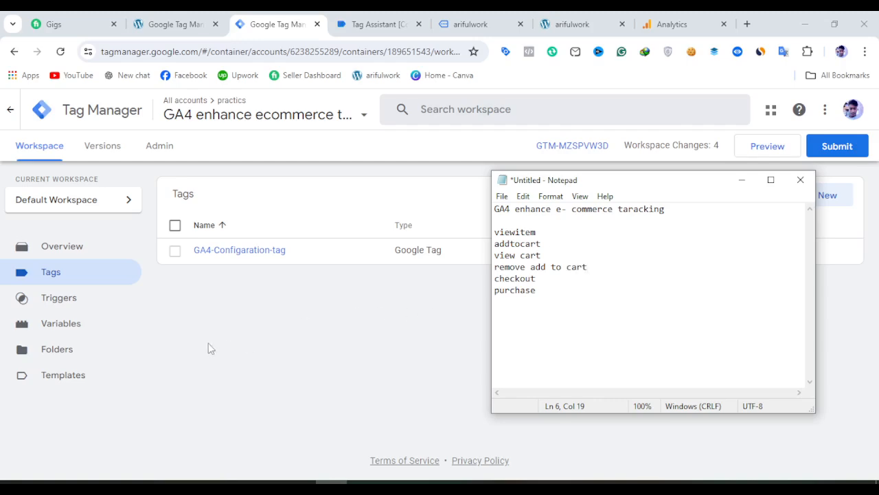
pyautogui.click(178, 318)
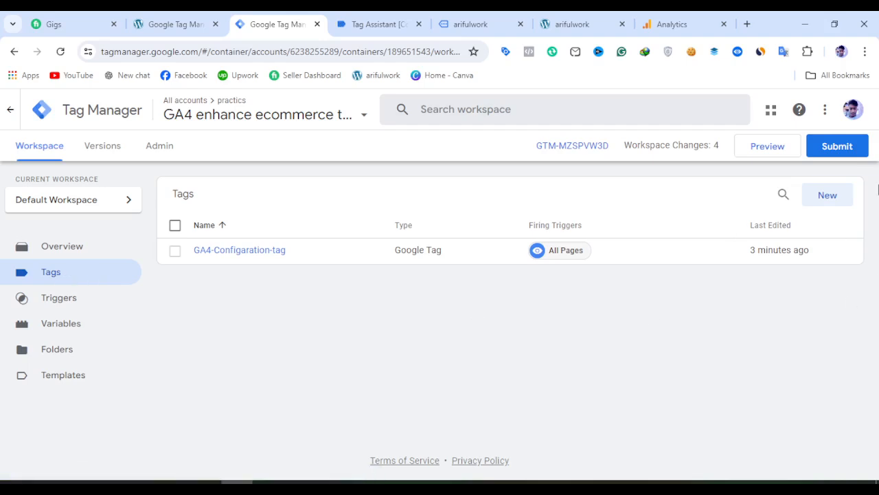
pyautogui.click(828, 200)
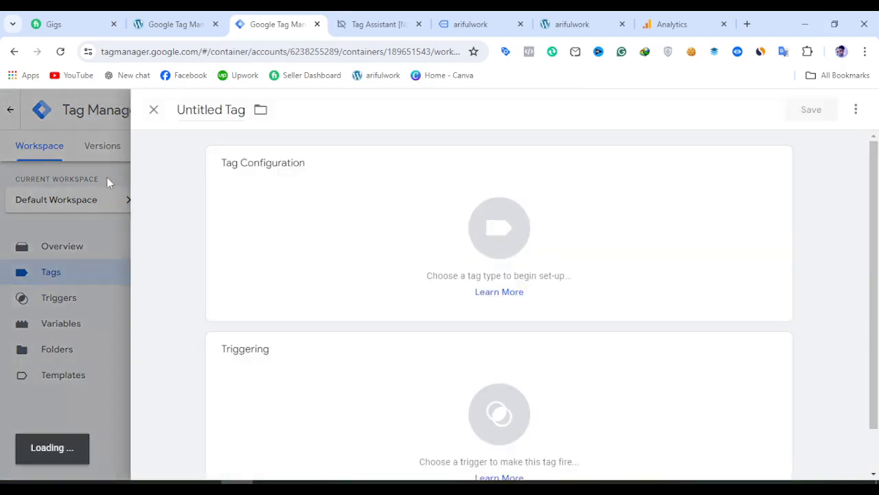
pyautogui.click(107, 177)
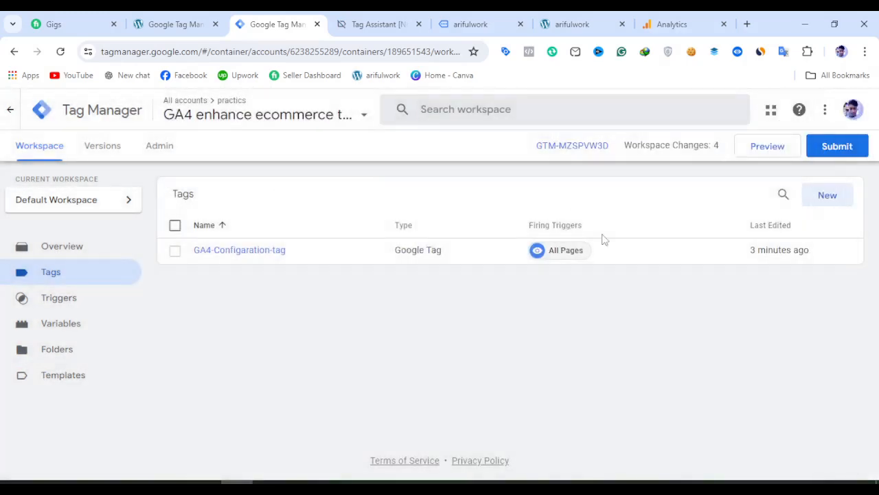
pyautogui.click(110, 306)
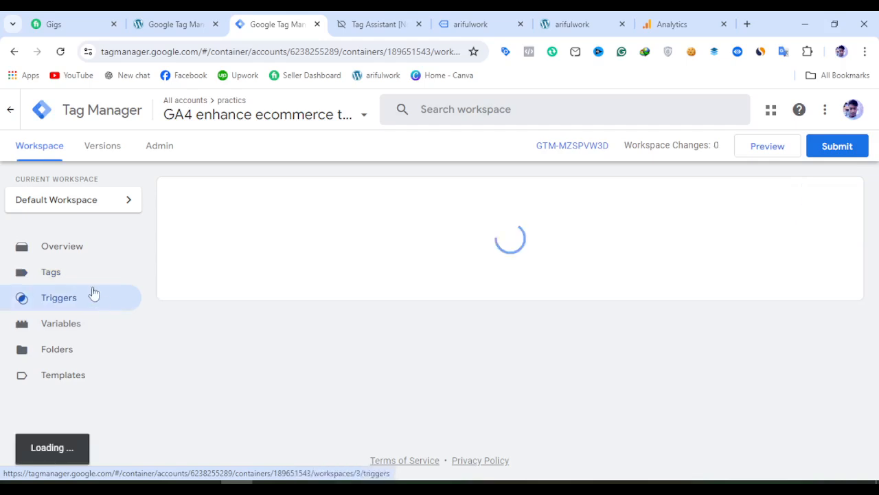
pyautogui.click(82, 259)
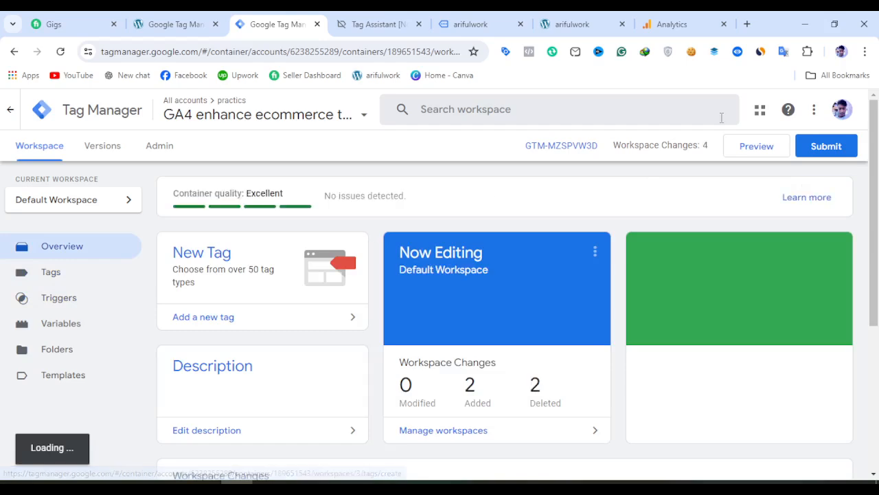
# Start a container preview and, in the connected store, view the Hand Sanitizer product and add Fresh Organic Honey to the cart
pyautogui.click(746, 148)
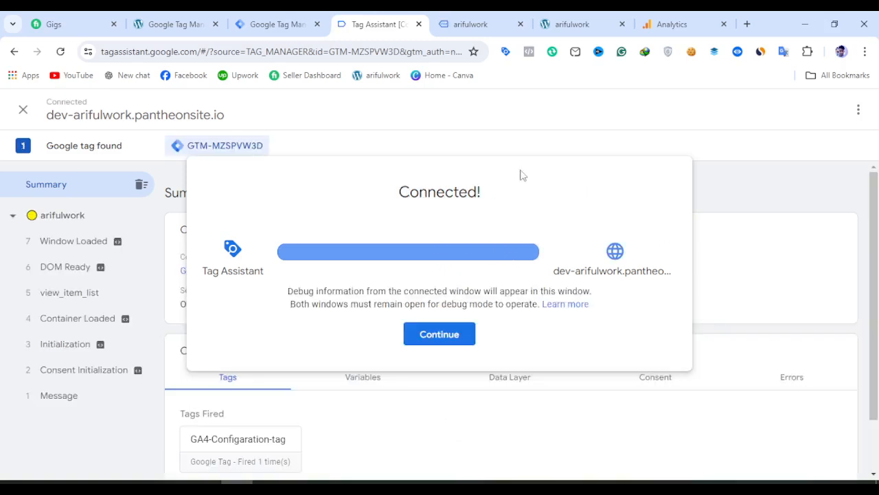
pyautogui.click(466, 25)
pyautogui.scroll(-7, 520, 233)
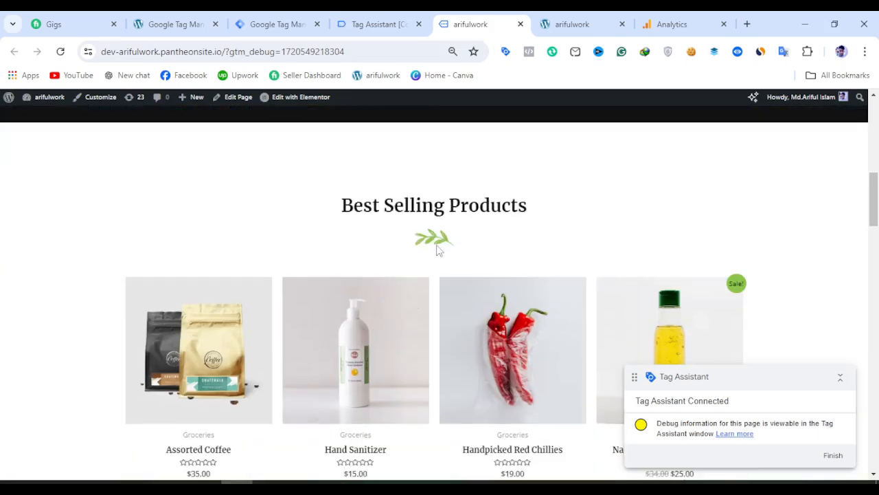
pyautogui.click(360, 340)
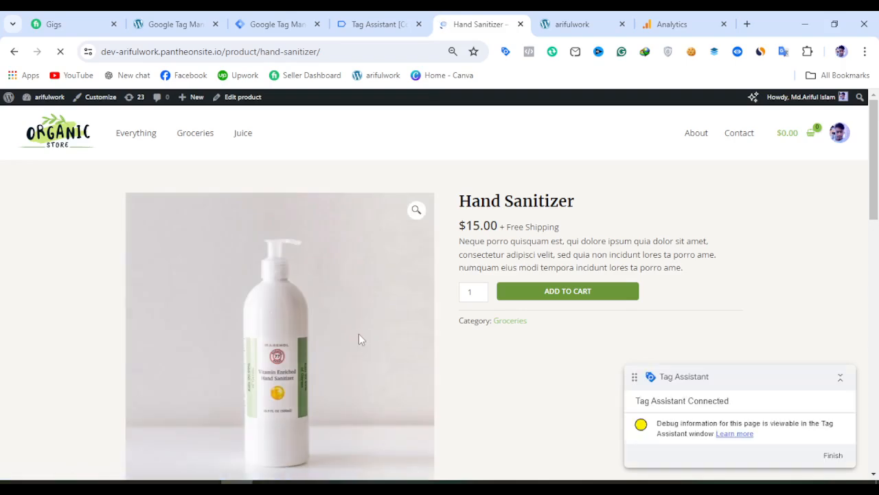
pyautogui.scroll(-5, 377, 338)
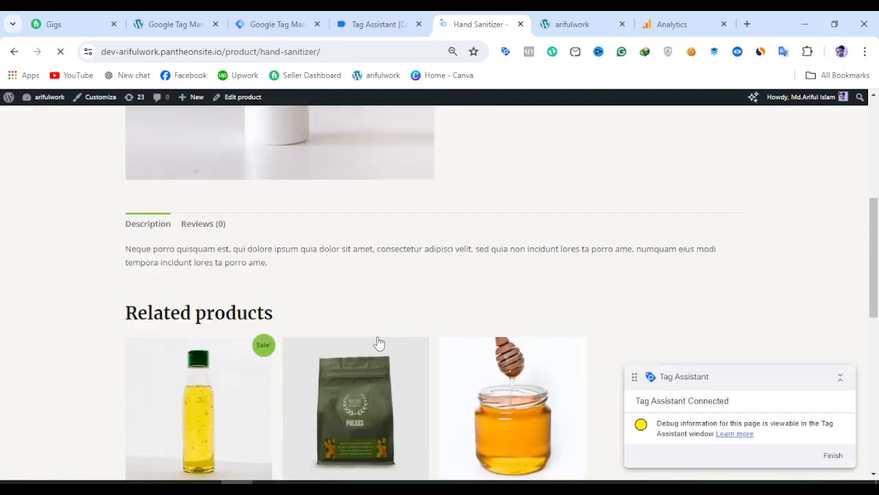
pyautogui.click(493, 392)
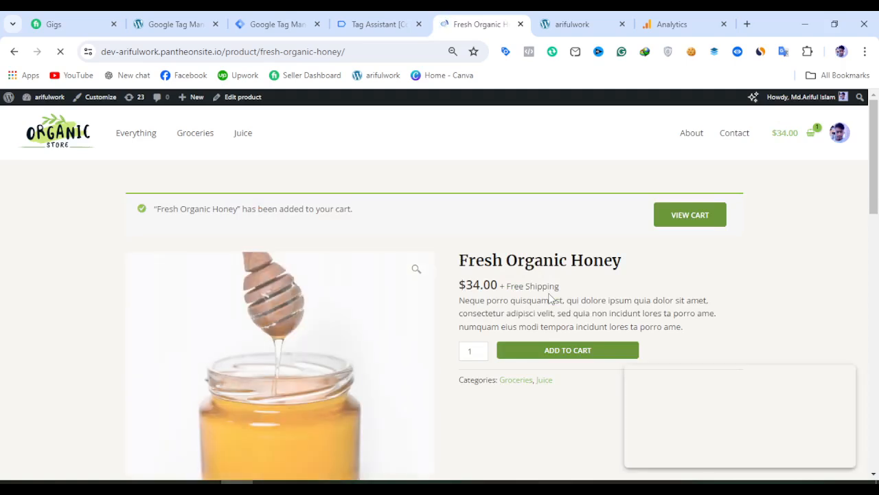
# In Tag Assistant, inspect the view_item event of the Fresh Organic Honey page and copy its event name from the API call
pyautogui.click(388, 22)
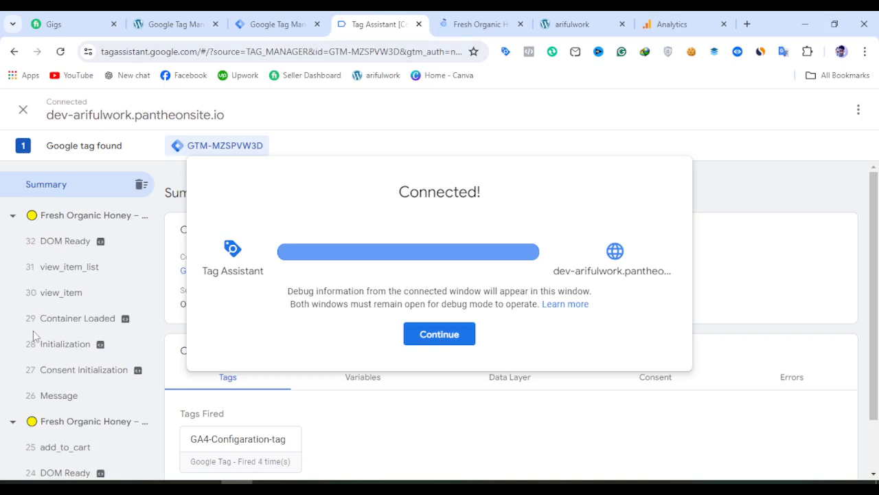
pyautogui.click(59, 322)
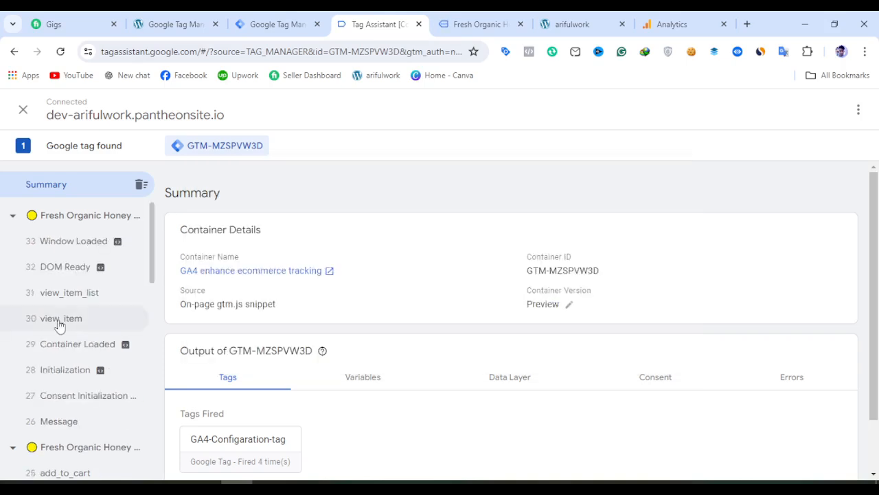
pyautogui.click(59, 321)
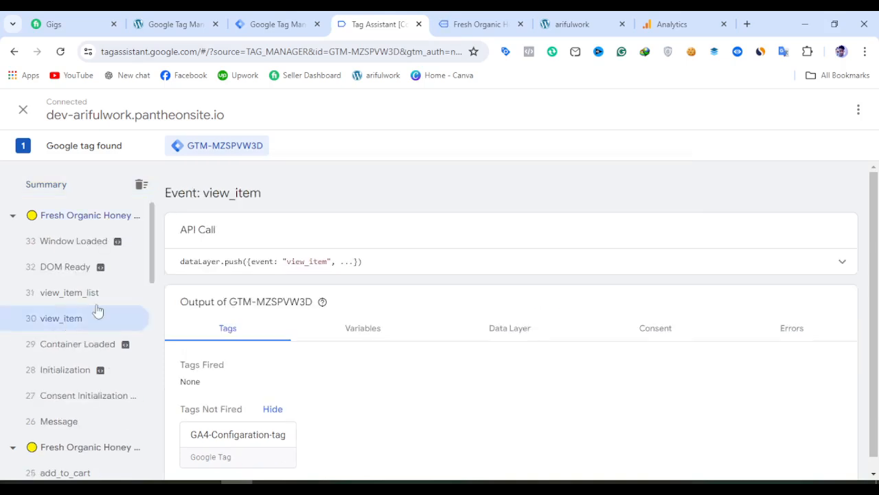
pyautogui.doubleClick(305, 262)
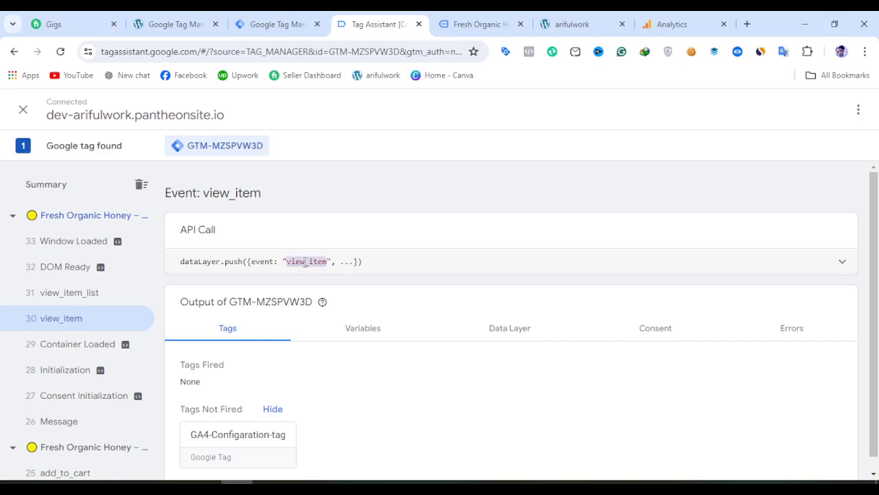
# Create a new trigger in the Tag Manager workspace and name it GA4-viewitem-Trigger
pyautogui.click(278, 24)
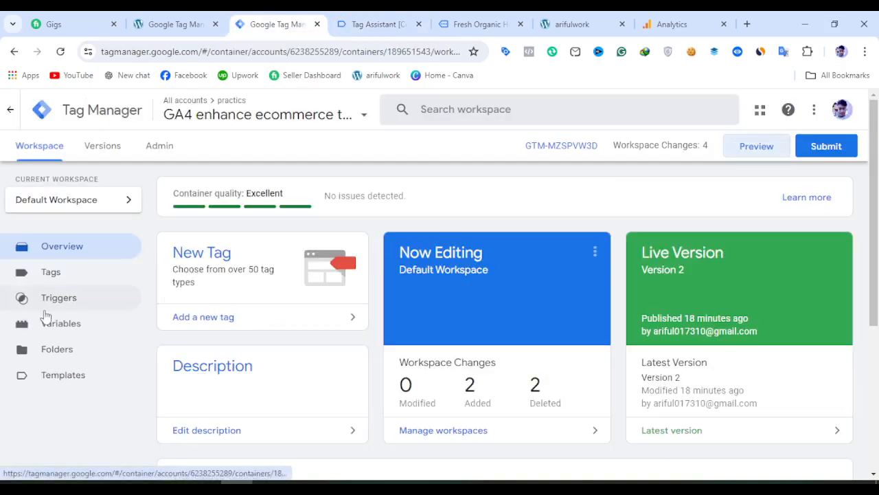
pyautogui.click(67, 303)
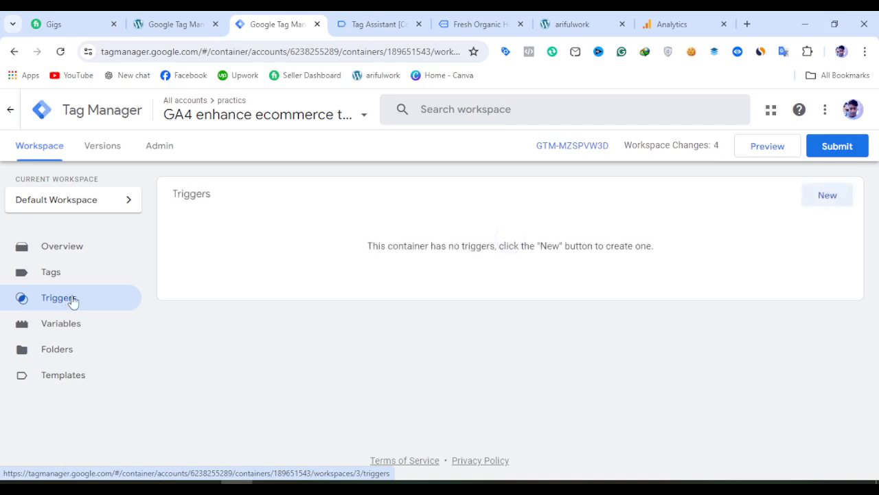
pyautogui.click(827, 198)
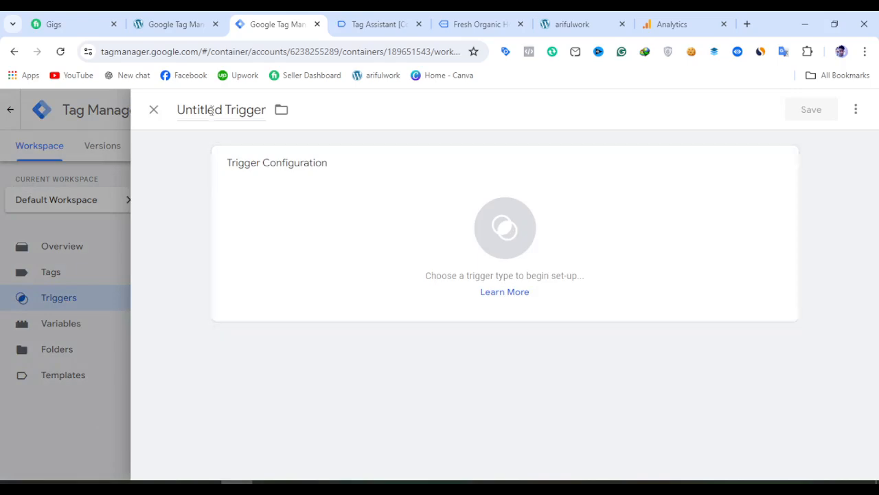
pyautogui.click(200, 110)
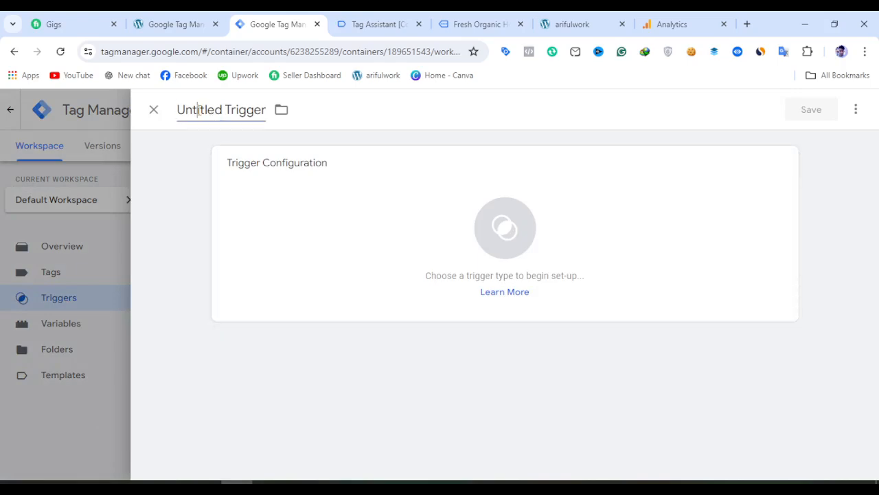
pyautogui.doubleClick(200, 110)
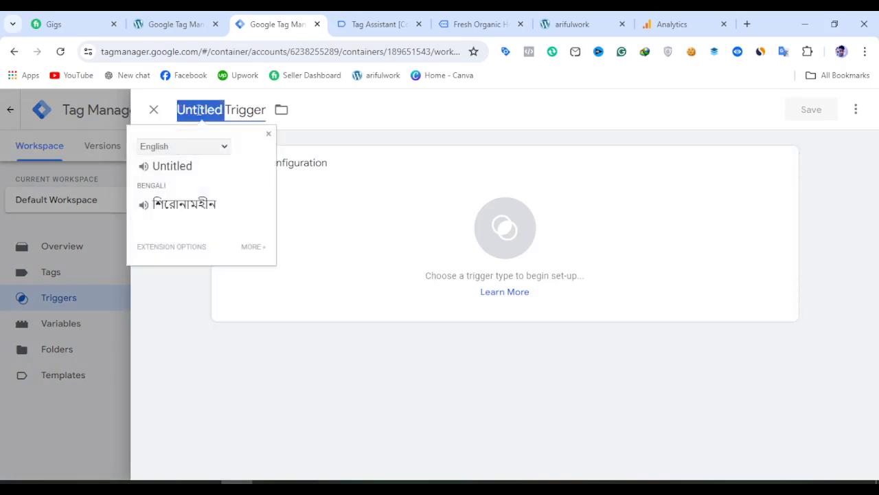
pyautogui.write('vi')
pyautogui.press('BackSpace')
pyautogui.press('BackSpace')
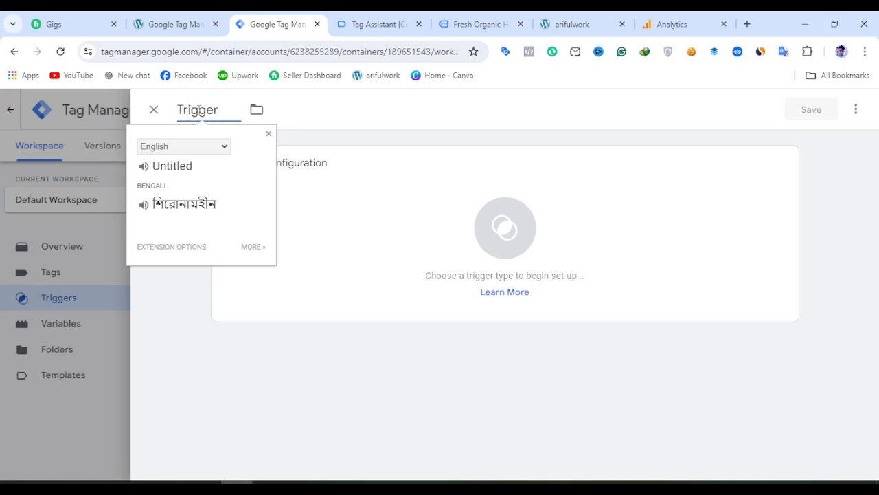
pyautogui.write('GA4-view')
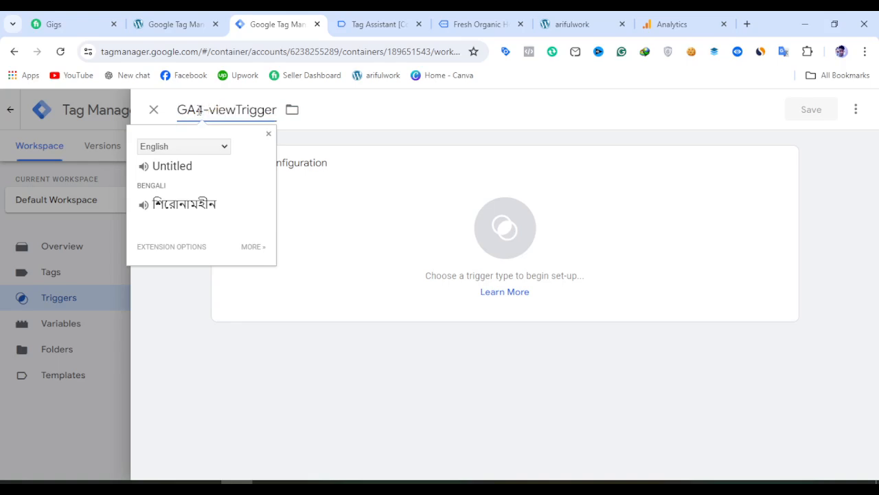
pyautogui.write('item')
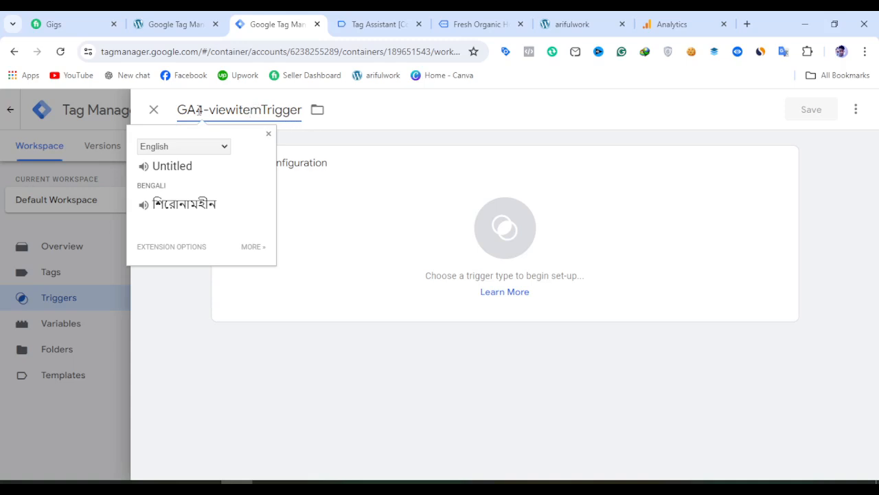
pyautogui.write('-')
# Configure the trigger as a Custom Event with event name view_item and save it
pyautogui.click(485, 229)
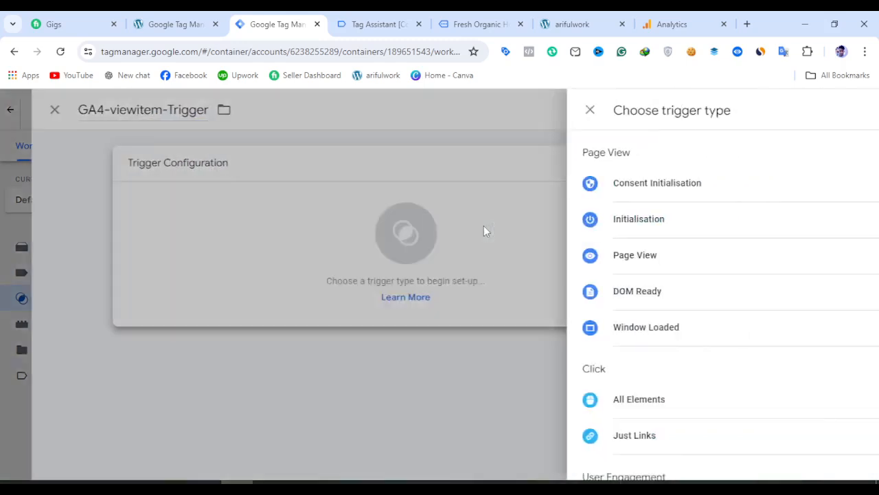
pyautogui.scroll(-1, 589, 275)
pyautogui.scroll(-5, 614, 383)
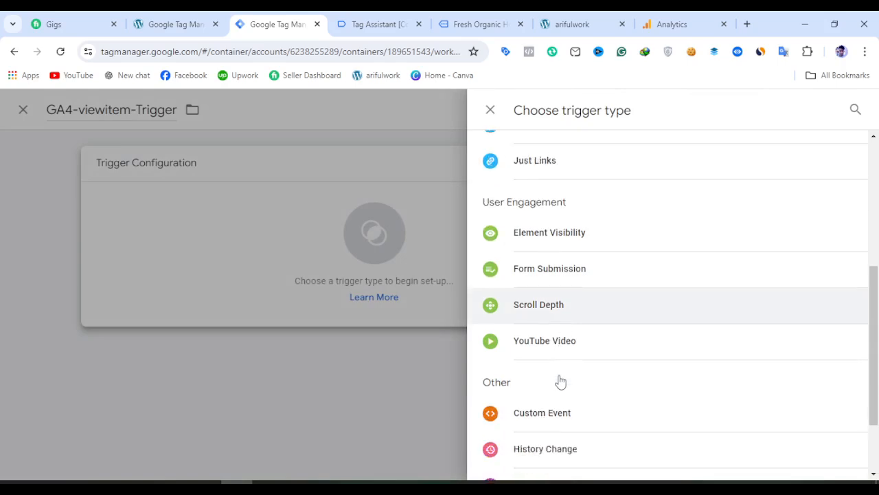
pyautogui.click(557, 369)
pyautogui.click(342, 291)
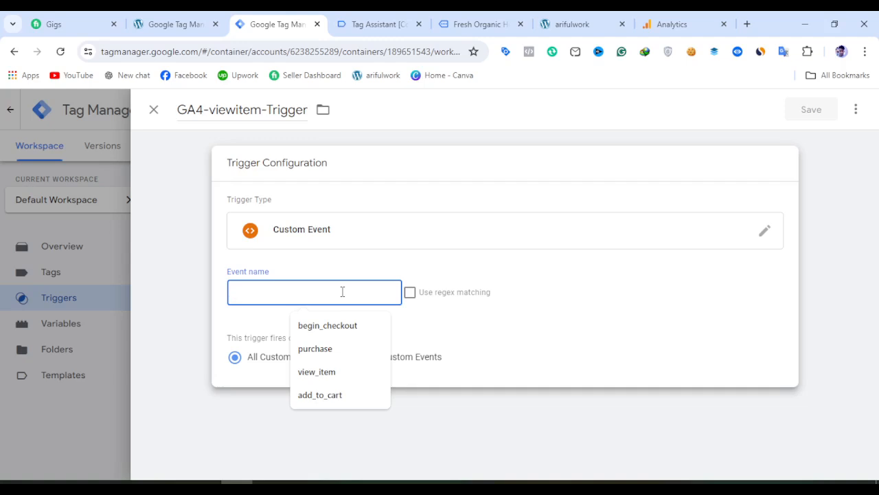
pyautogui.write('view_item')
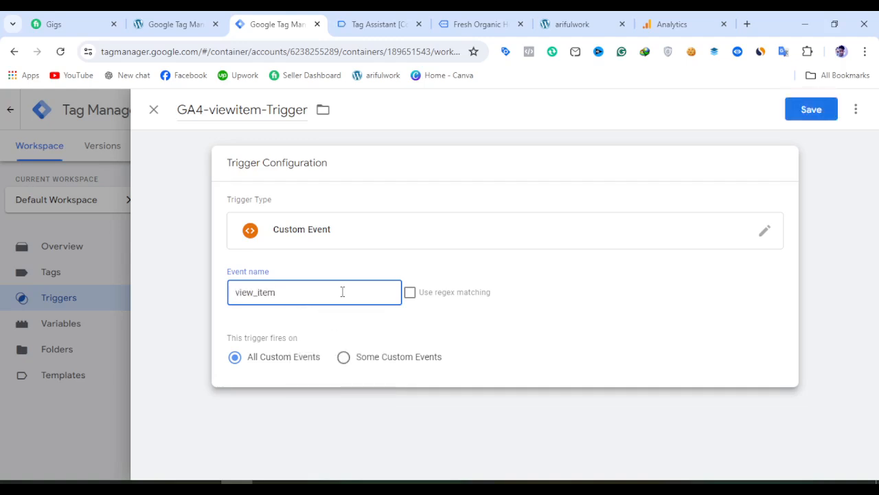
pyautogui.click(830, 110)
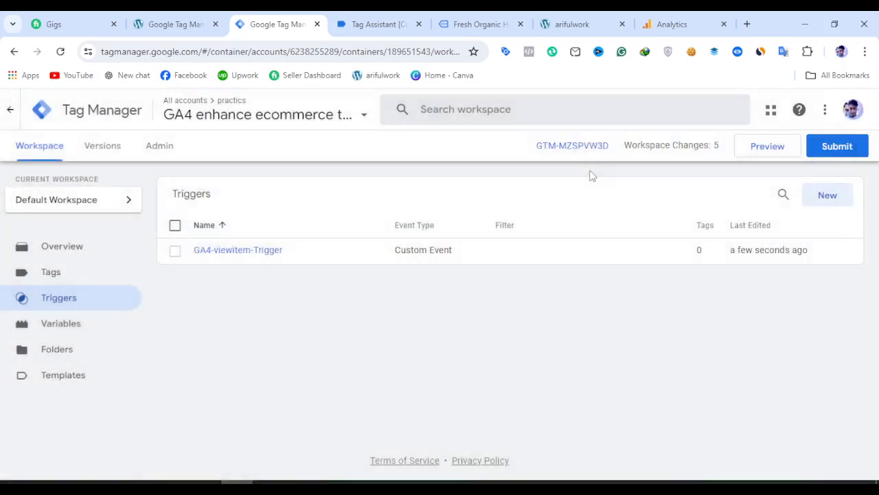
pyautogui.click(402, 21)
pyautogui.click(474, 24)
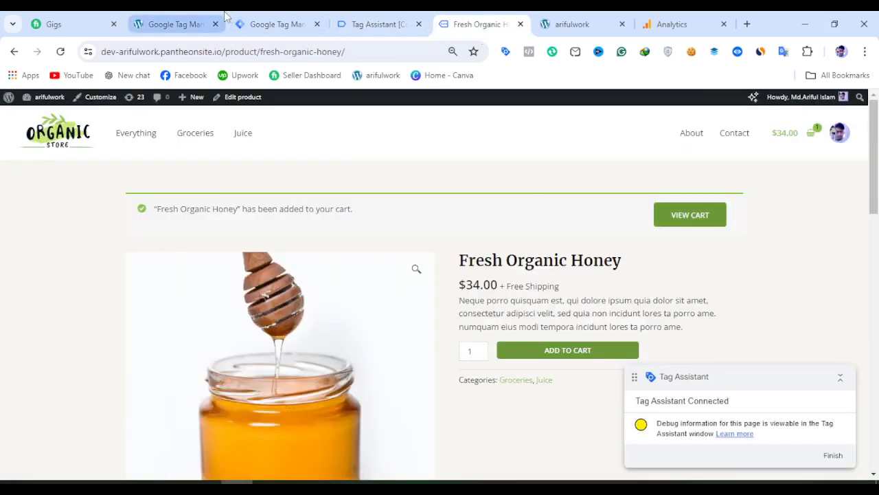
pyautogui.click(274, 24)
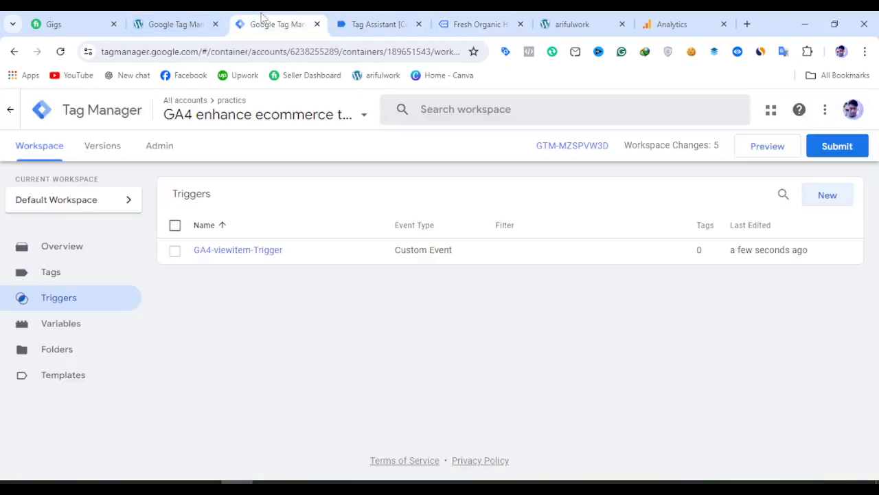
# Switch to Tag Assistant, inspect the add_to_cart event of the Fresh Organic Honey page and copy its event name from the API call
pyautogui.click(474, 22)
pyautogui.click(402, 24)
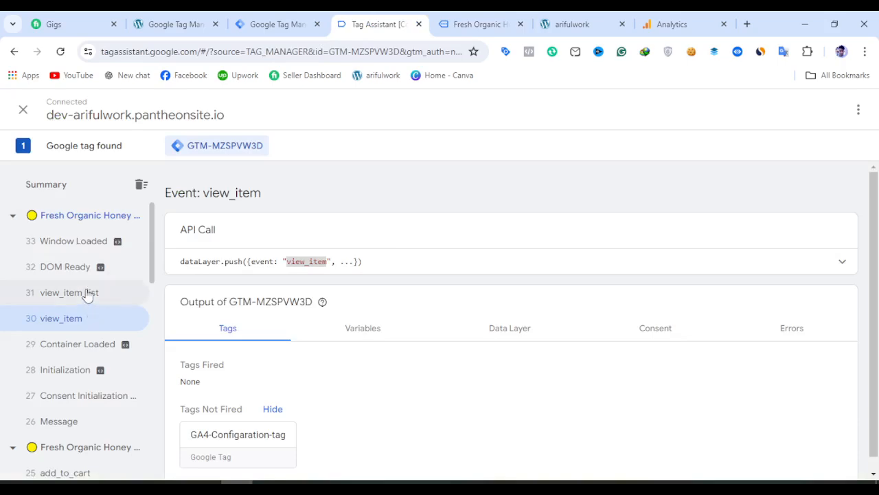
pyautogui.scroll(-2, 87, 294)
pyautogui.click(69, 371)
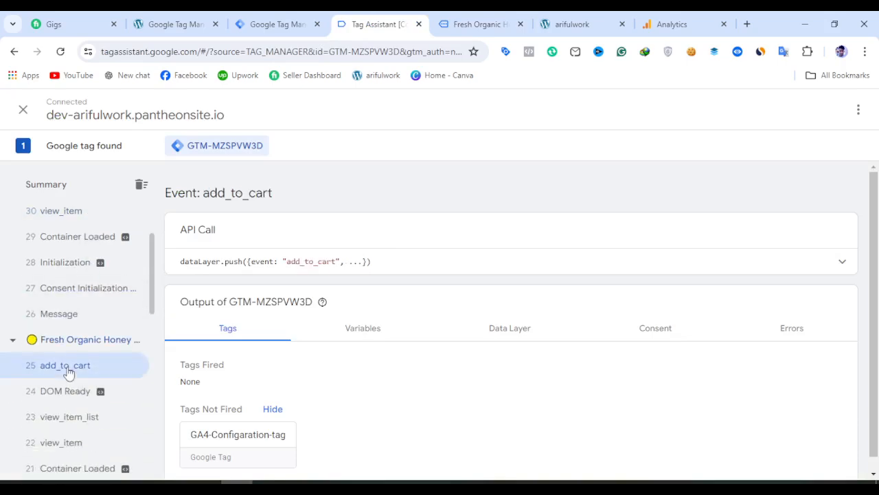
pyautogui.doubleClick(310, 261)
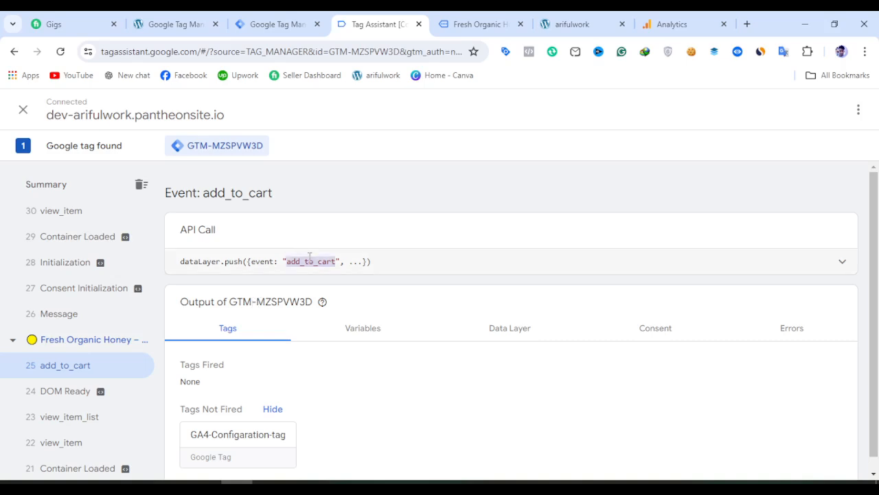
# Create a new trigger in the Tag Manager workspace and name it GA4-Addtocart-Trigger
pyautogui.click(277, 26)
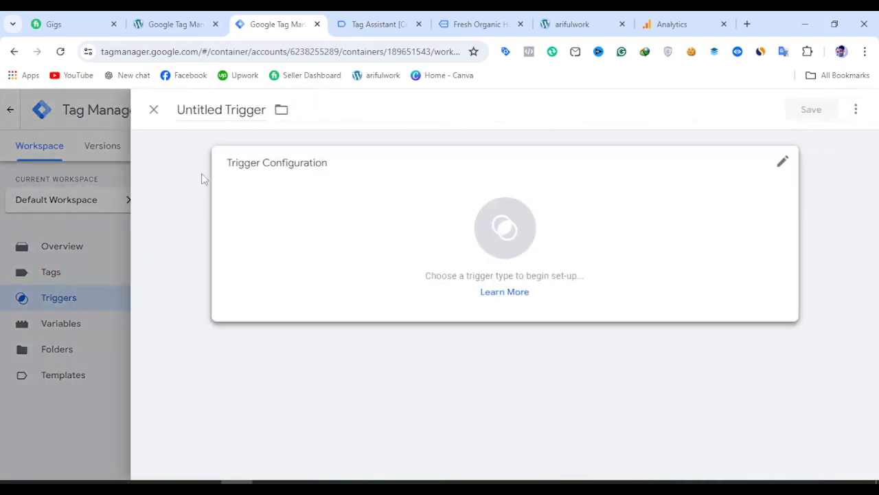
pyautogui.doubleClick(197, 110)
pyautogui.write('GA')
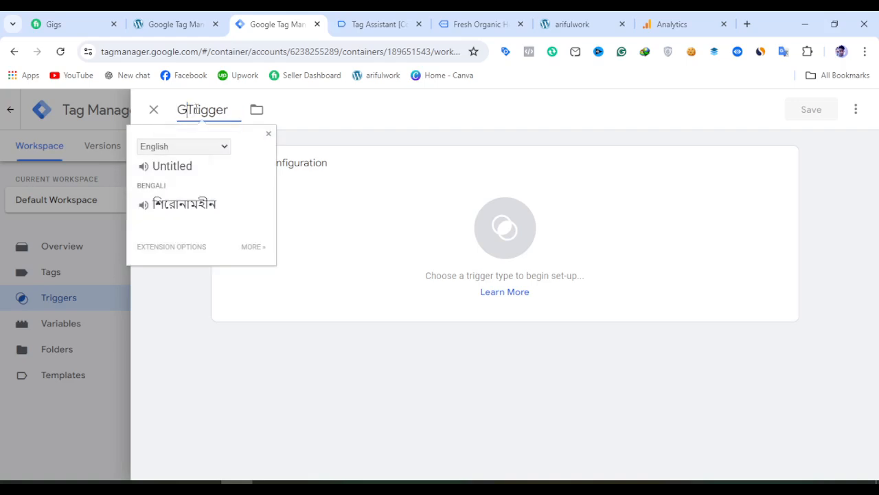
pyautogui.write('4')
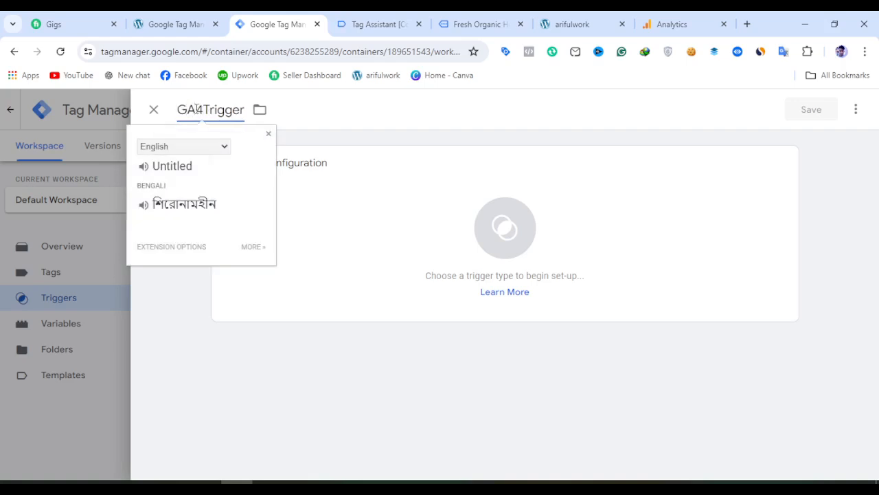
pyautogui.write('-S')
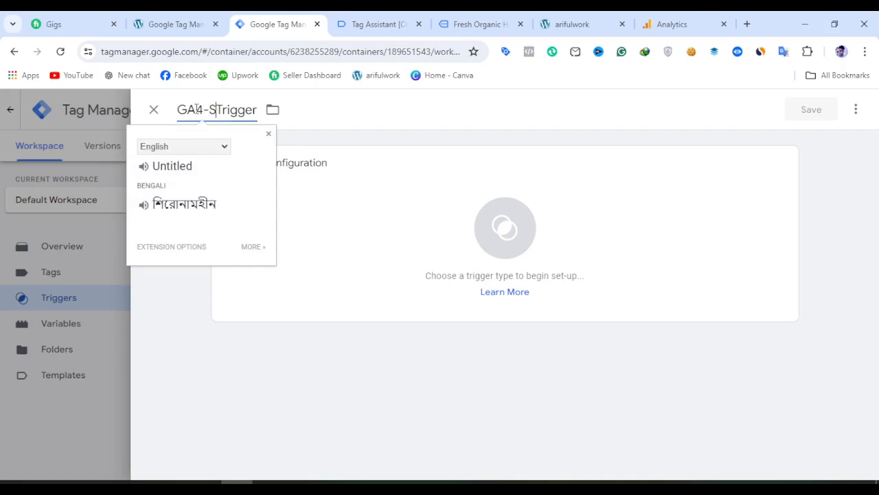
pyautogui.press('BackSpace')
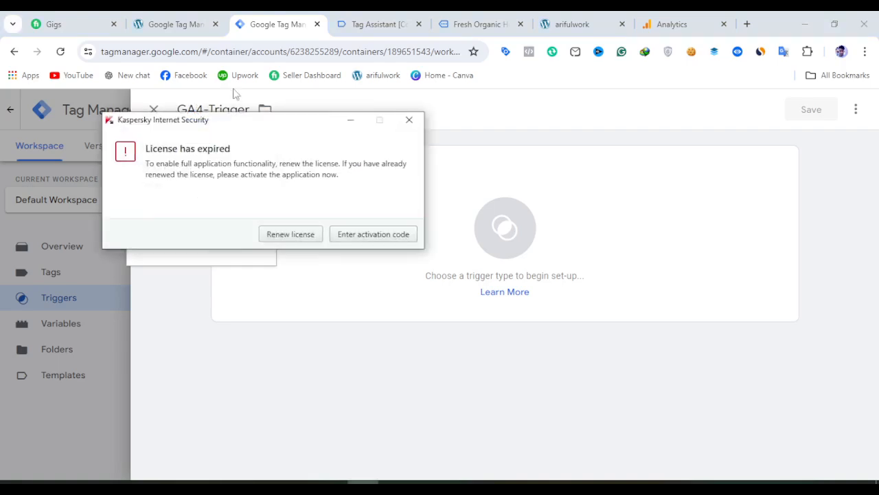
pyautogui.click(401, 123)
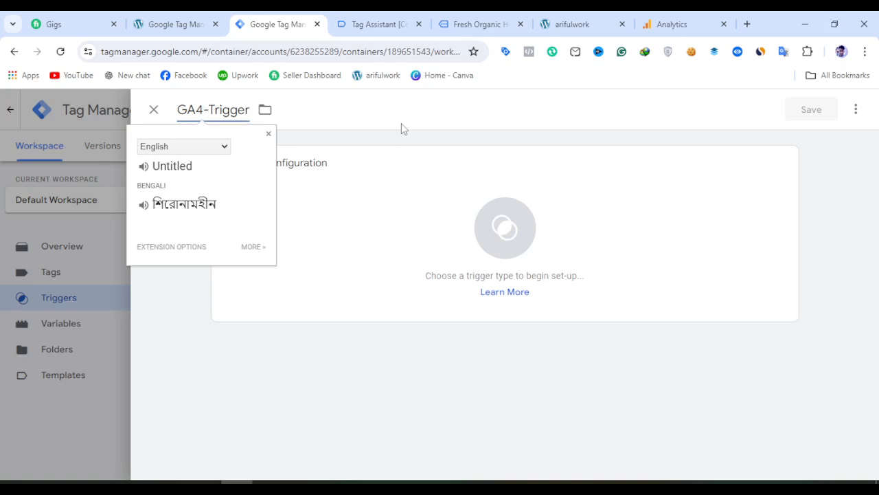
pyautogui.write('A')
pyautogui.write('ddto')
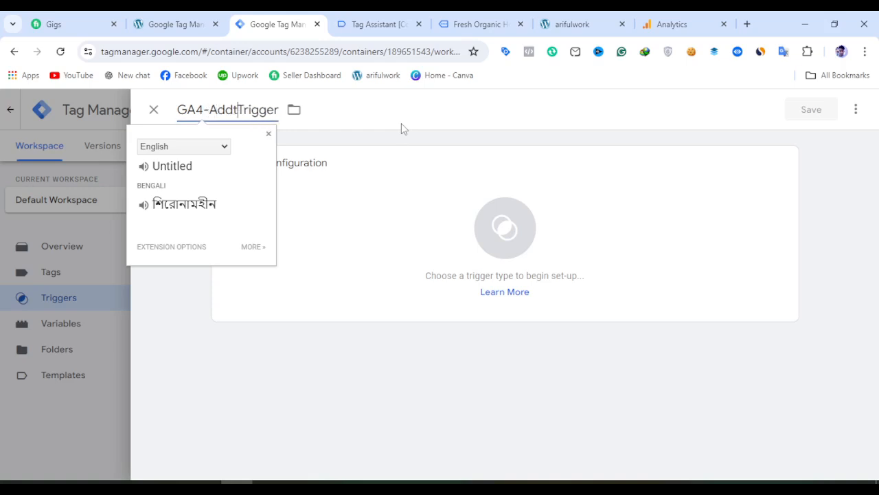
pyautogui.write('cart')
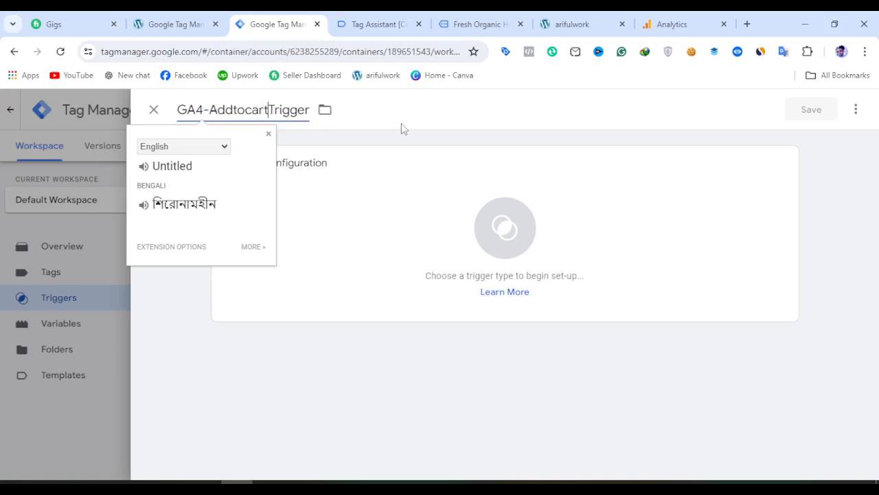
pyautogui.write('-')
# Configure the trigger as a Custom Event with event name add_to_cart and save it
pyautogui.click(499, 226)
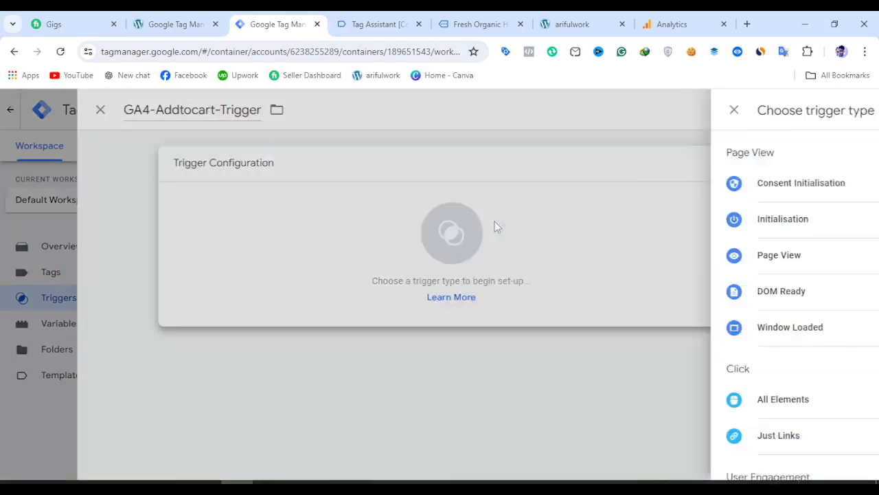
pyautogui.scroll(-5, 556, 273)
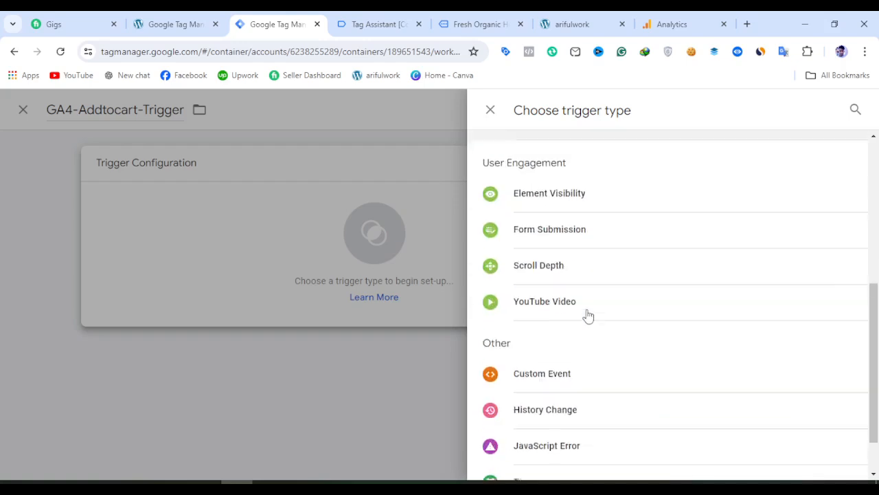
pyautogui.click(569, 364)
pyautogui.click(311, 296)
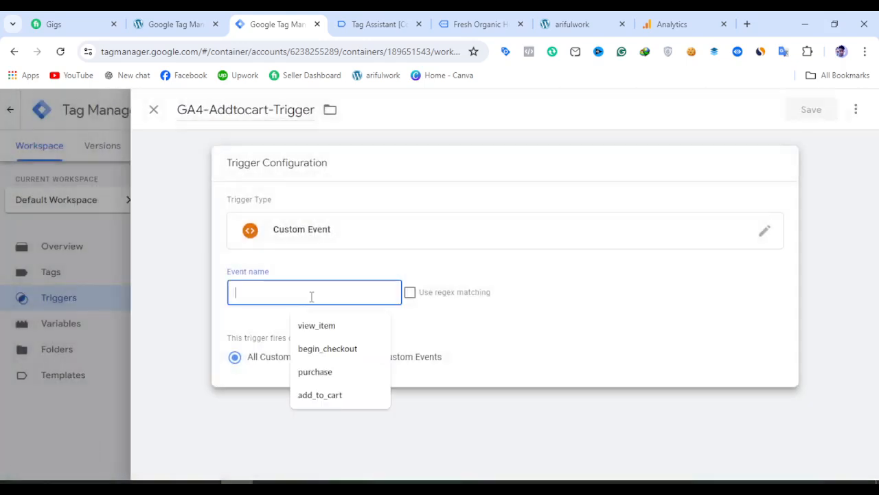
pyautogui.write('add_to_cart')
pyautogui.click(796, 111)
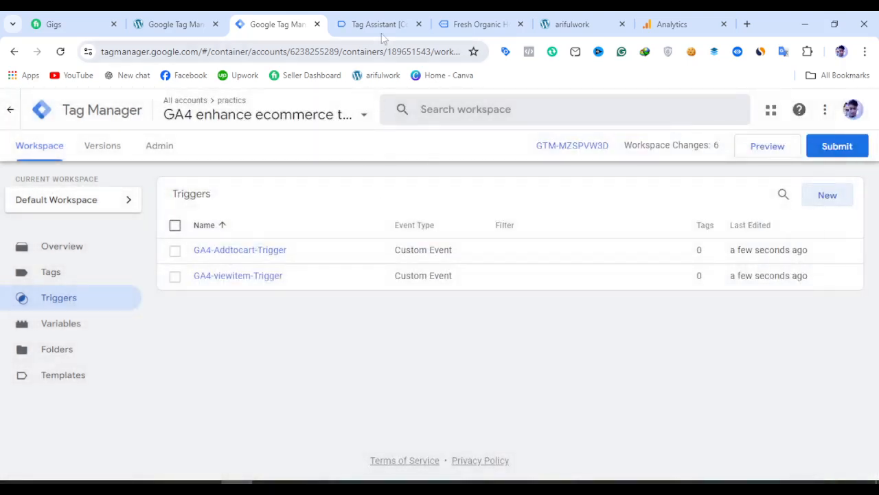
# Switch to the connected store and view the cart from the Fresh Organic Honey product page
pyautogui.click(381, 30)
pyautogui.click(485, 31)
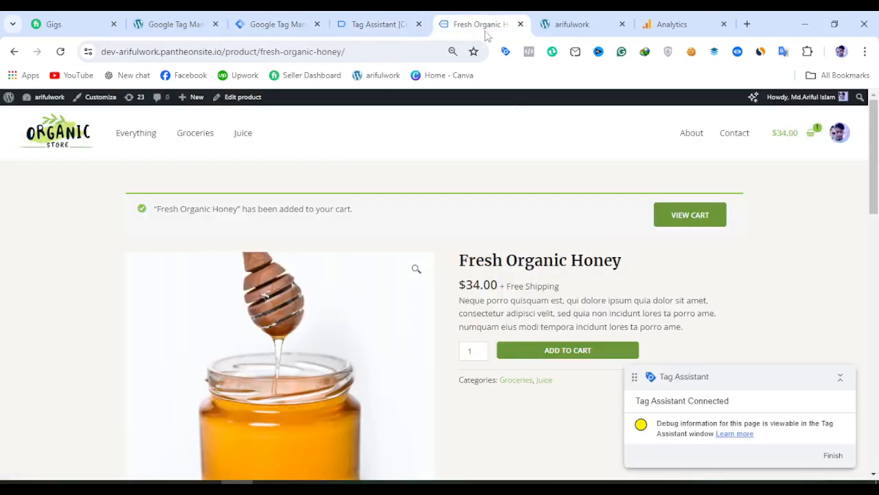
pyautogui.click(681, 218)
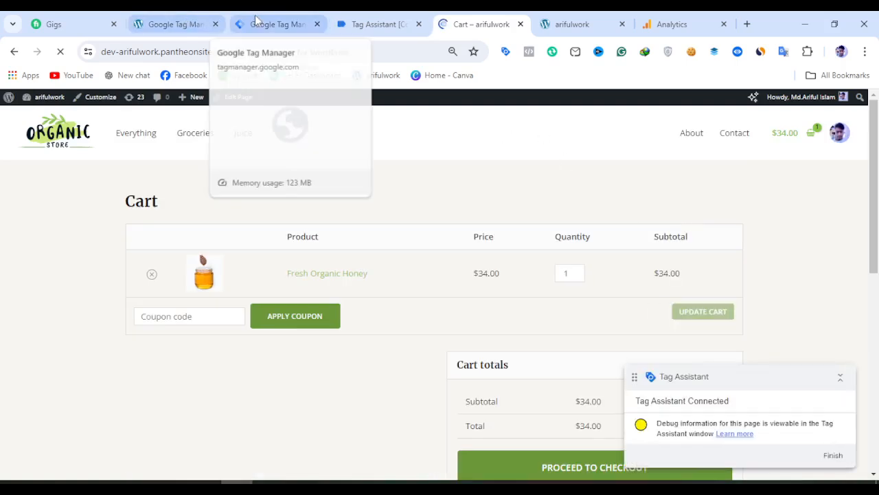
# In Tag Assistant, inspect the view_cart event of the Cart page and copy its event name from the API call
pyautogui.click(370, 22)
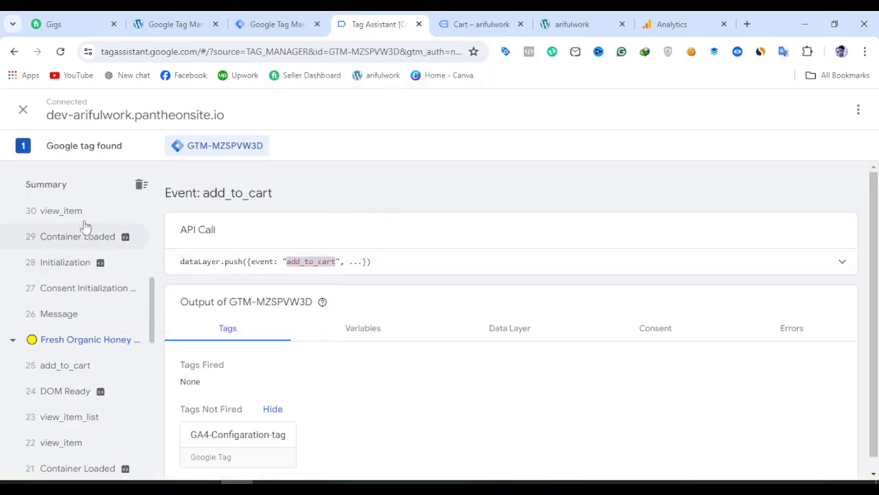
pyautogui.scroll(-3, 86, 229)
pyautogui.scroll(8, 86, 229)
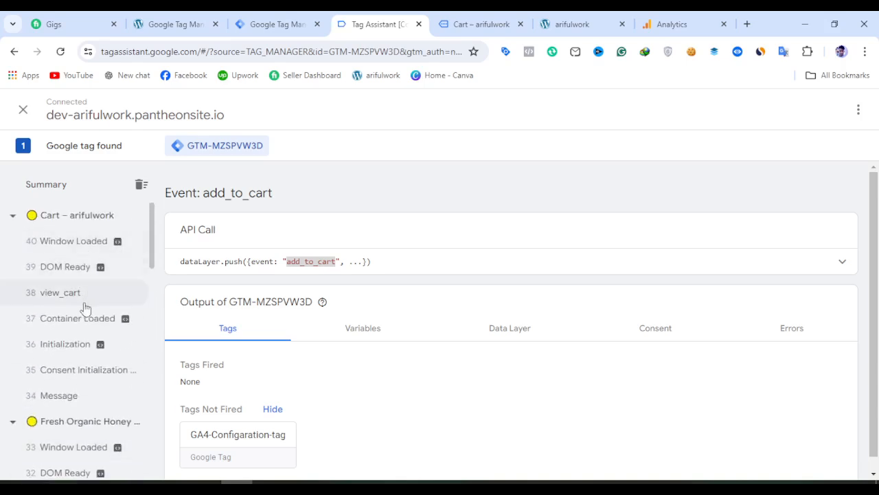
pyautogui.click(74, 301)
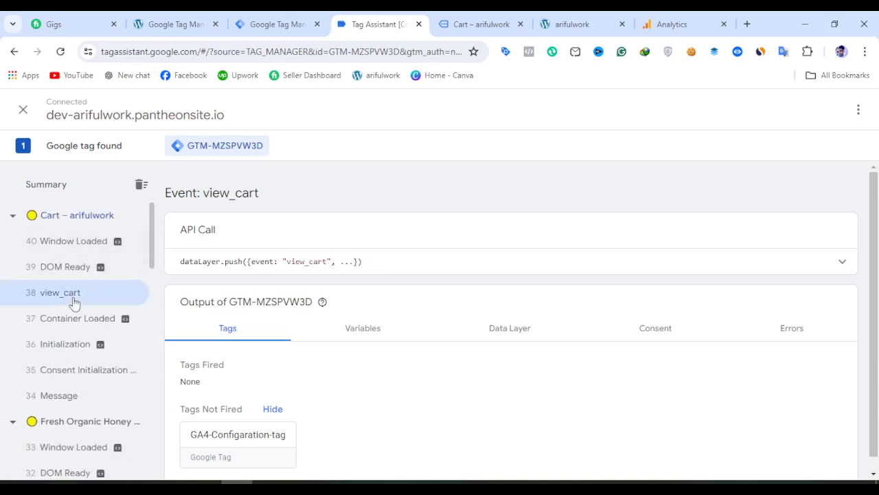
pyautogui.doubleClick(309, 261)
pyautogui.hotkey('ctrl', 'c')
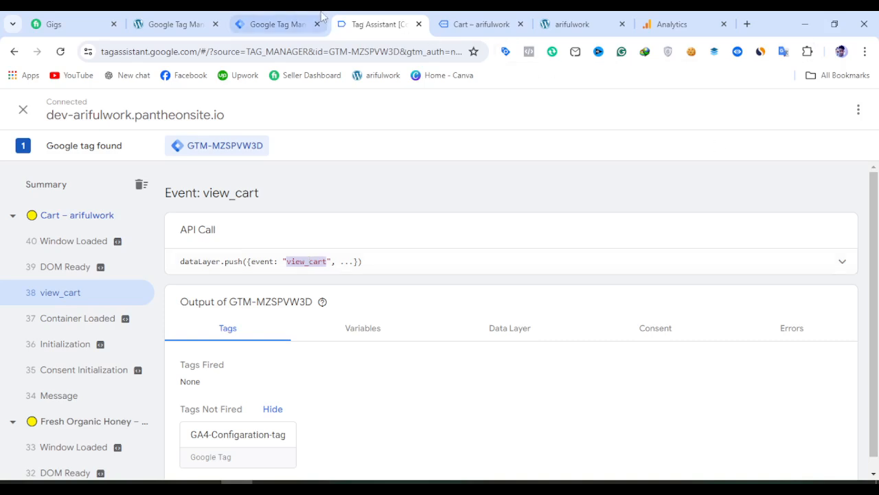
# Return to Tag Manager, create another trigger and name it GA4-ViewCart-Trigger
pyautogui.click(295, 24)
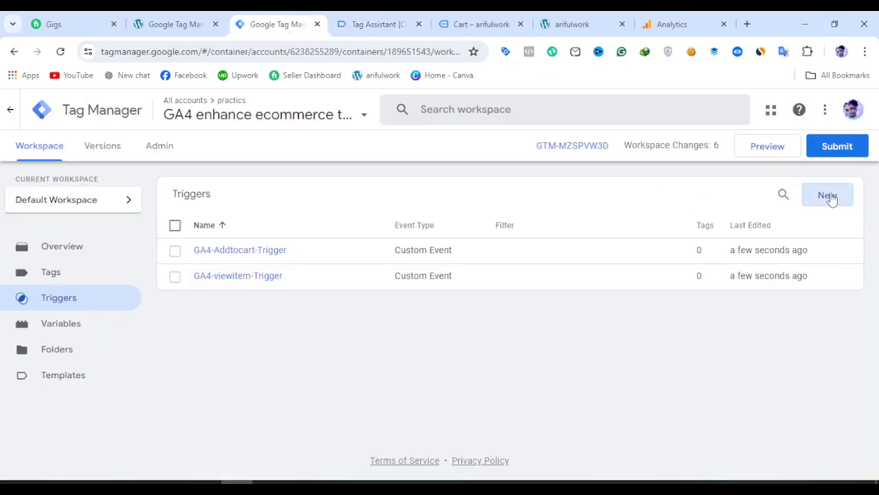
pyautogui.click(827, 195)
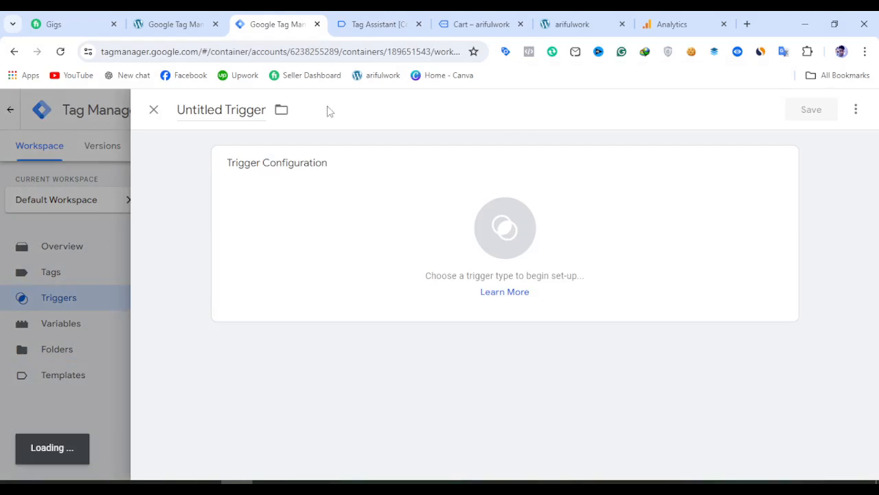
pyautogui.doubleClick(191, 108)
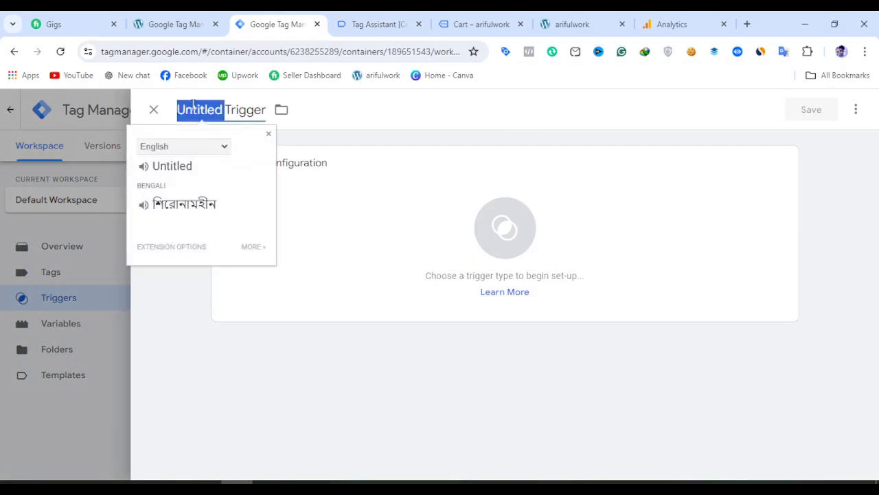
pyautogui.write('GA')
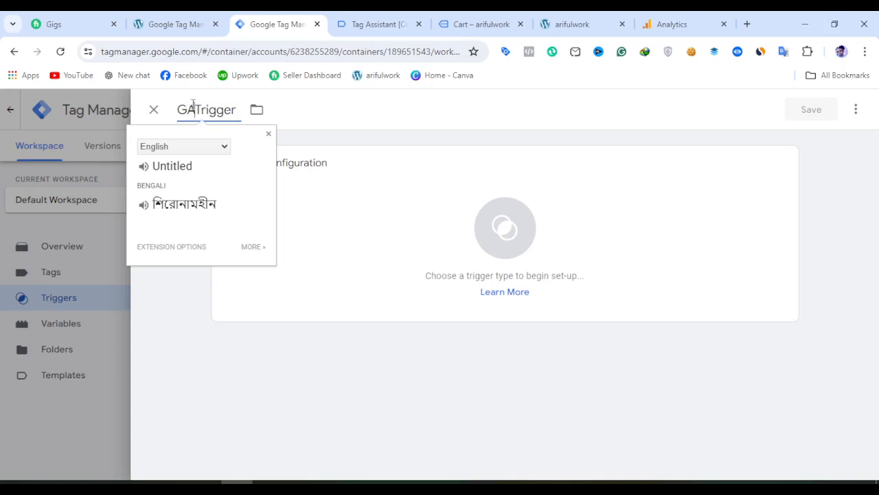
pyautogui.write('4-')
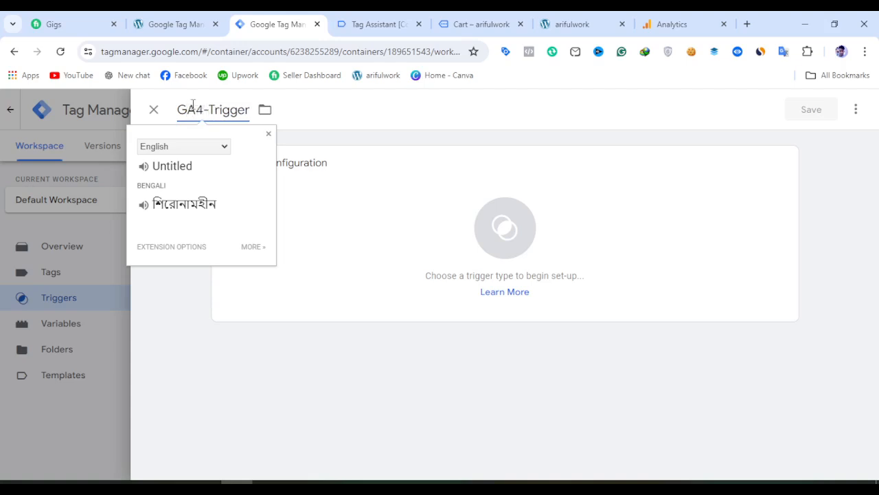
pyautogui.write('View')
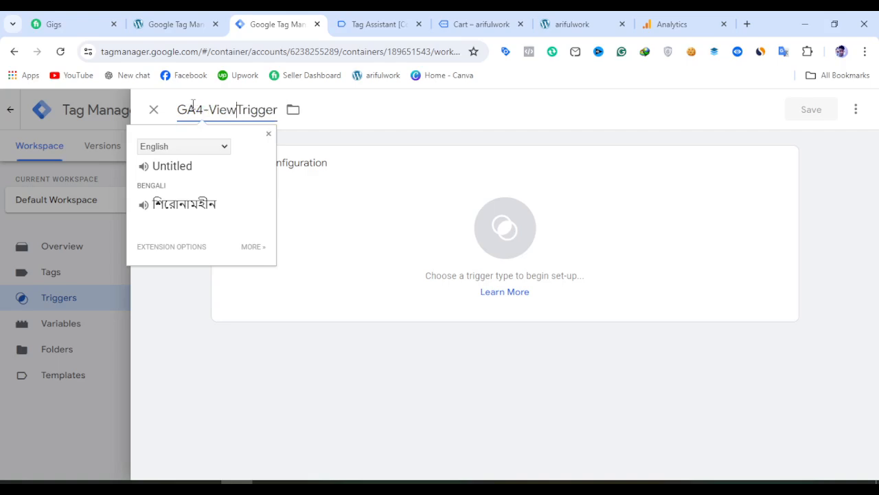
pyautogui.write('Cart')
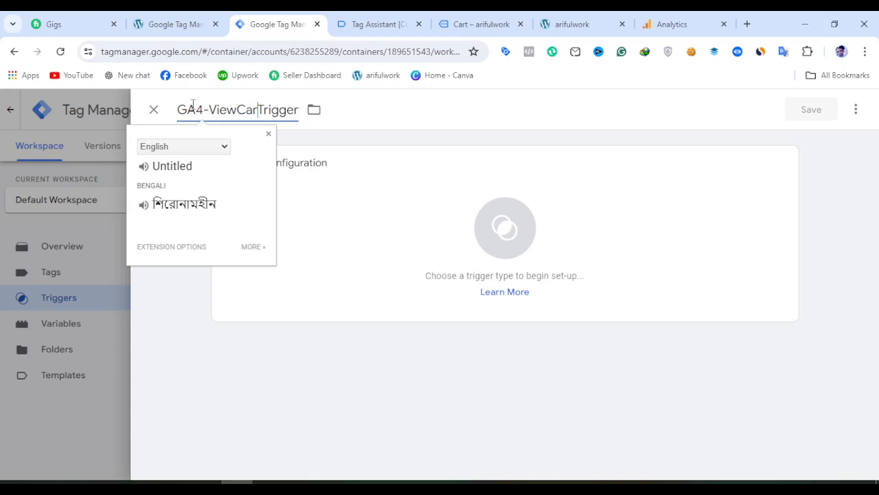
pyautogui.write('-')
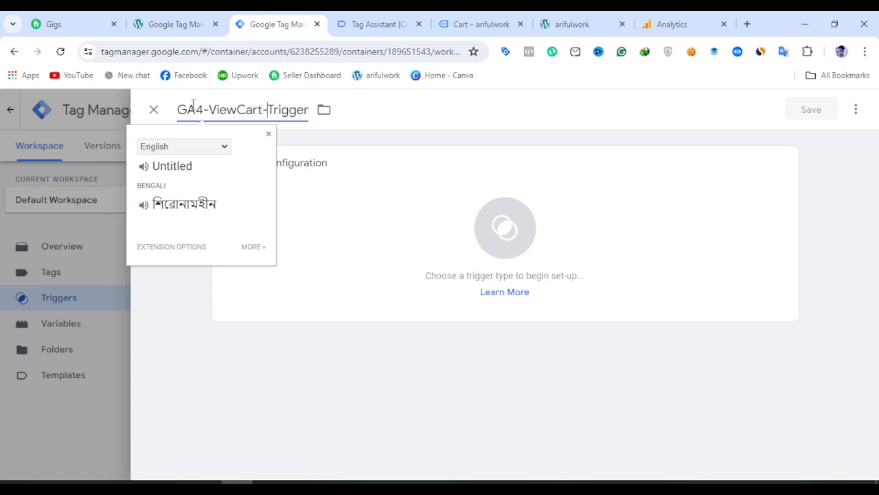
# Configure the trigger as a Custom Event with event name view_cart and save it
pyautogui.click(422, 265)
pyautogui.scroll(-5, 522, 295)
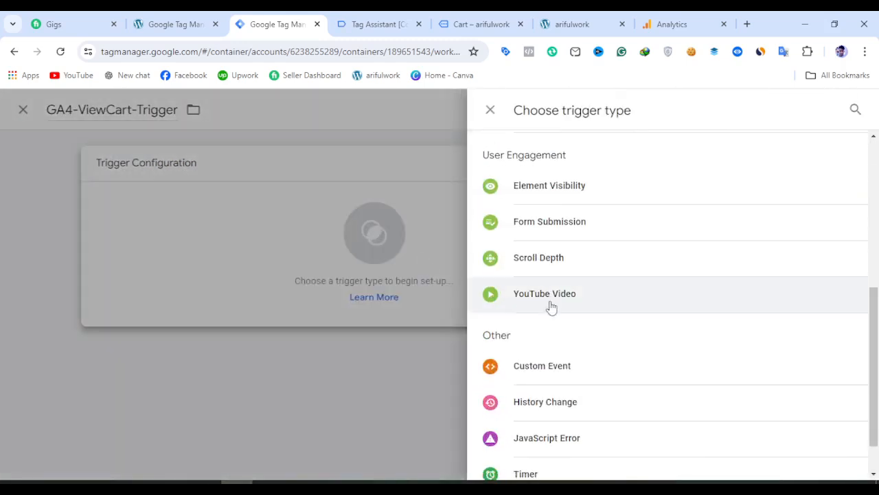
pyautogui.click(567, 367)
pyautogui.click(269, 294)
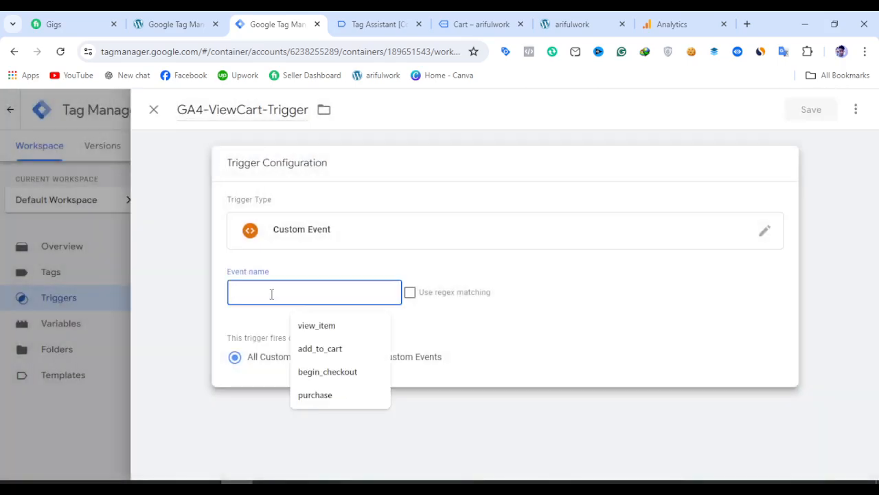
pyautogui.hotkey('ctrl', 'v')
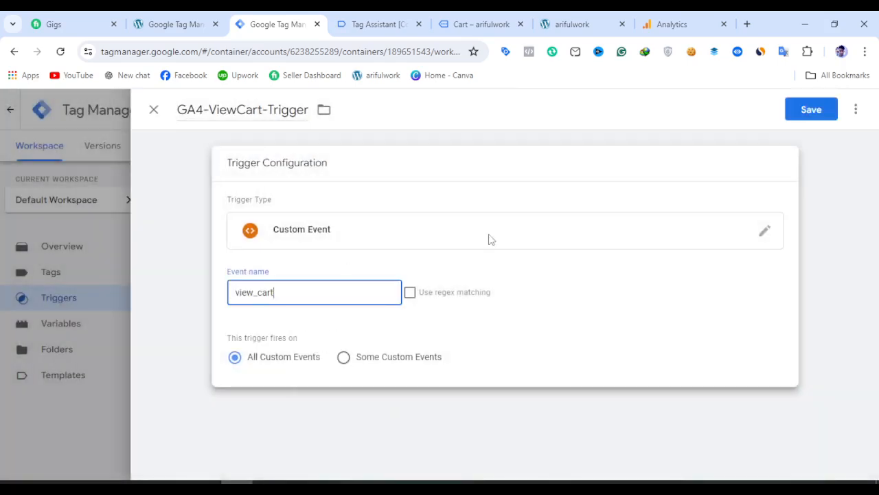
pyautogui.click(799, 112)
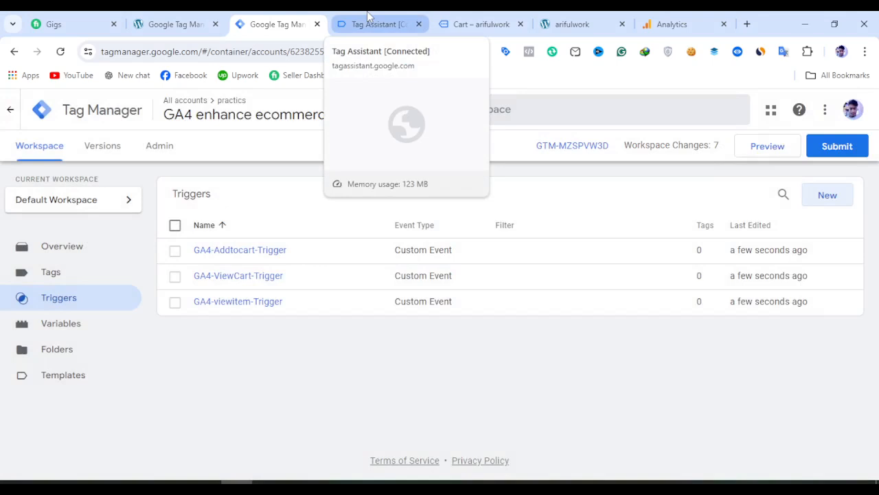
# Switch to the store's Cart page and remove Fresh Organic Honey from the cart
pyautogui.click(463, 17)
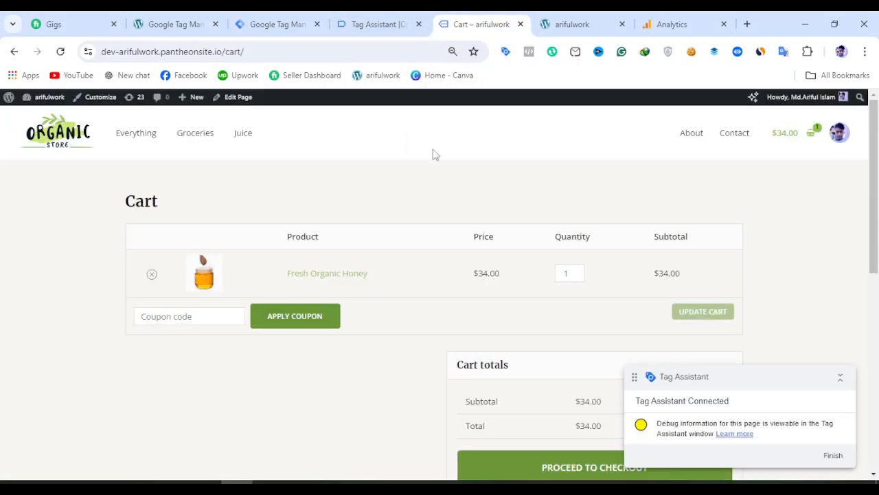
pyautogui.scroll(-2, 414, 268)
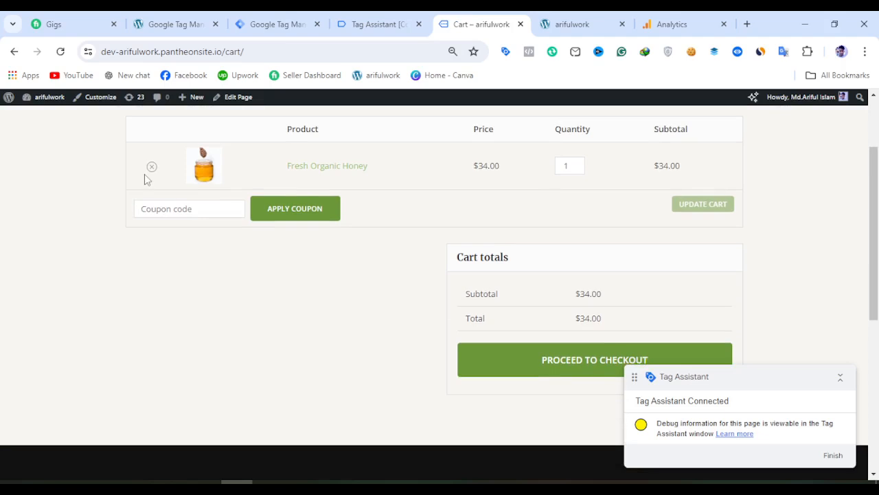
pyautogui.click(151, 167)
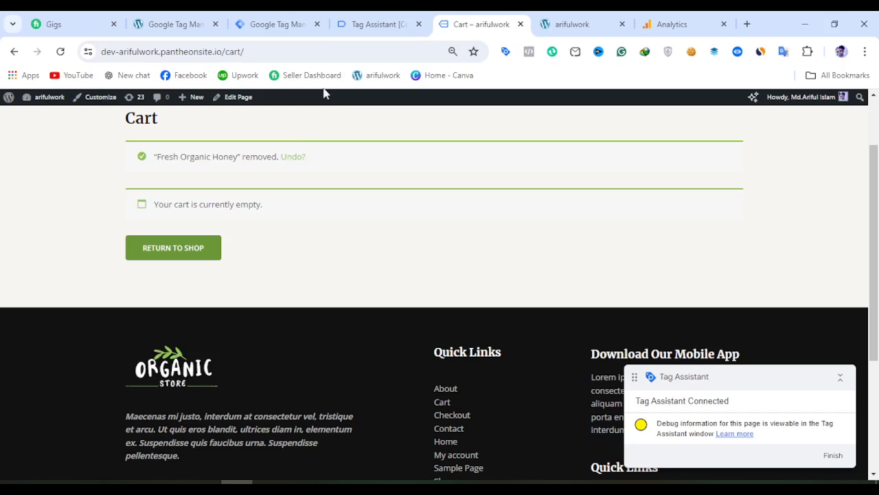
# In Tag Assistant, inspect the remove_from_cart event of the Cart page and copy its event name from the API call
pyautogui.click(352, 24)
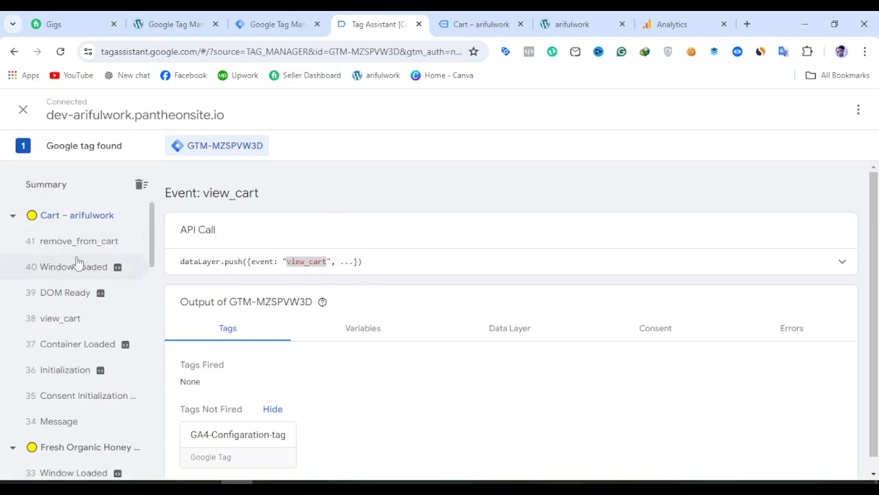
pyautogui.click(96, 248)
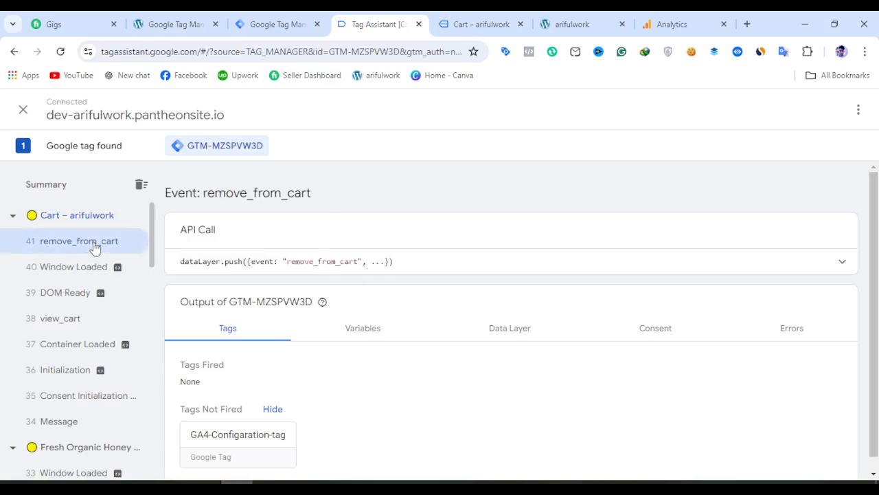
pyautogui.doubleClick(315, 262)
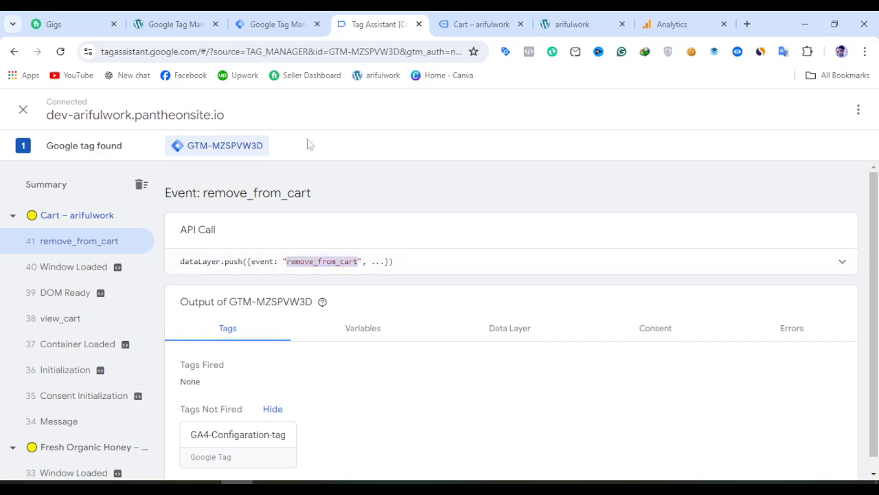
# Return to Tag Manager, create a new trigger and name it GA4-RemoveAddtocart-Trigger
pyautogui.click(277, 25)
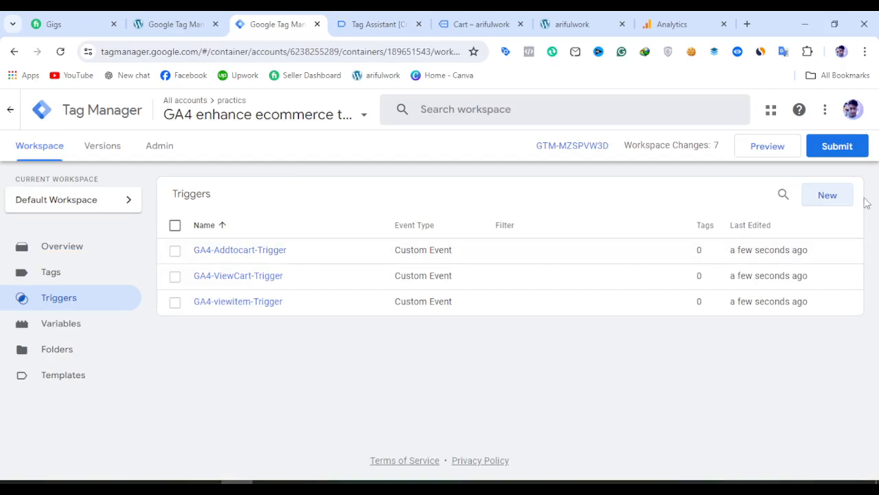
pyautogui.click(832, 202)
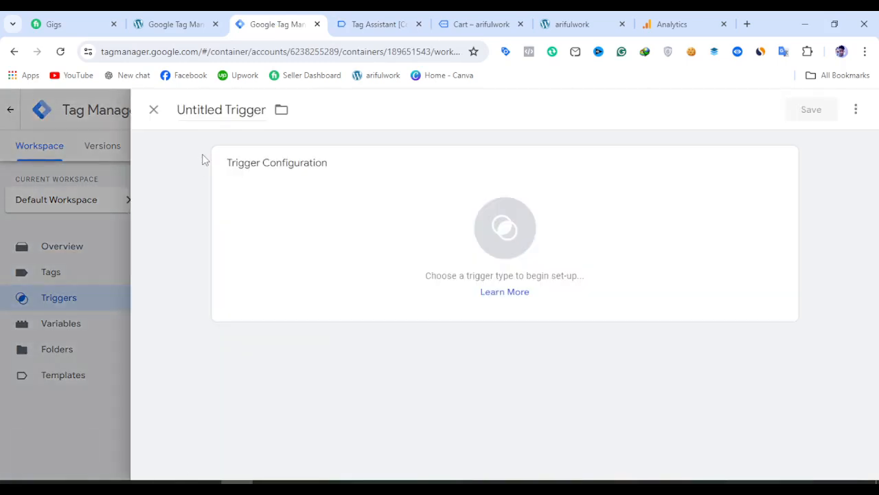
pyautogui.doubleClick(199, 110)
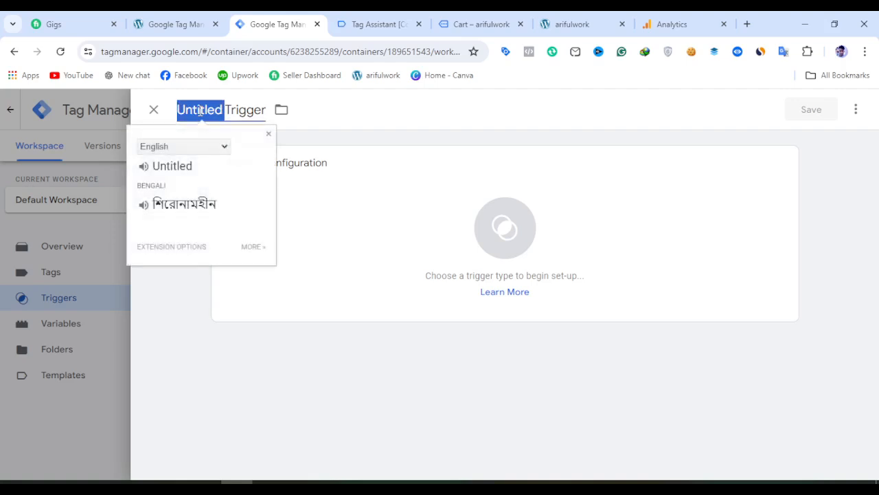
pyautogui.write('GA4')
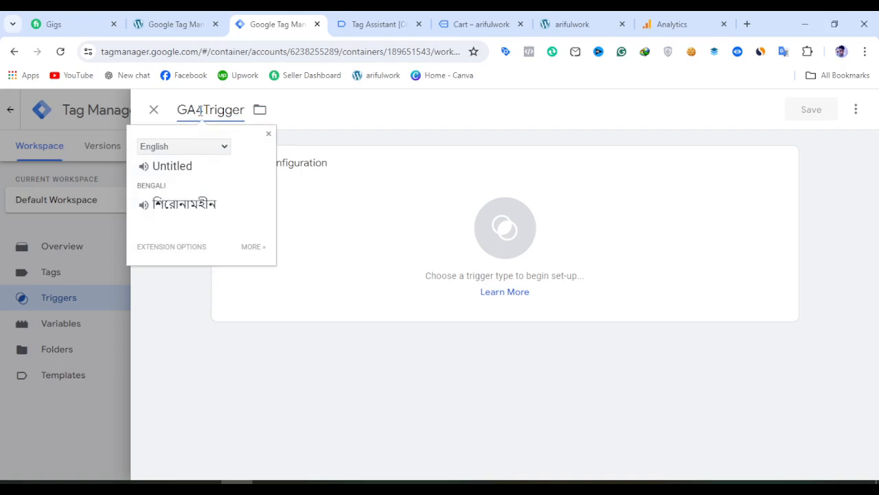
pyautogui.write('-')
pyautogui.write('ra')
pyautogui.press('BackSpace')
pyautogui.press('BackSpace')
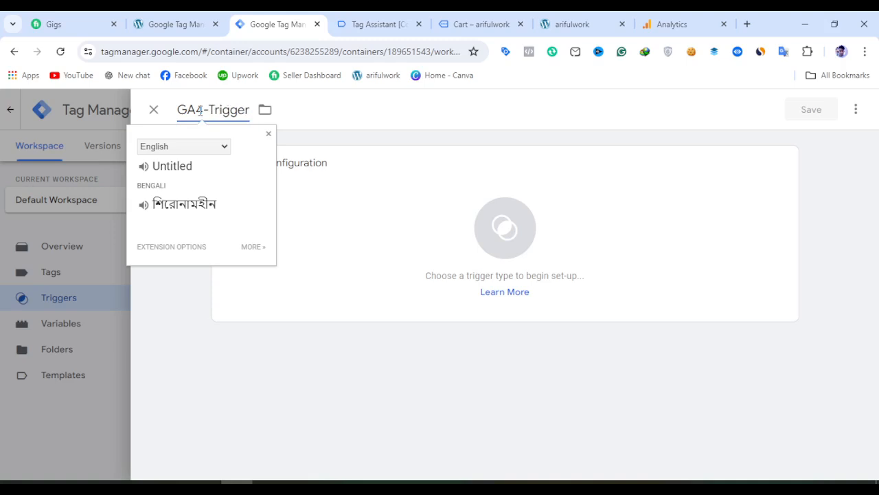
pyautogui.write('Remove')
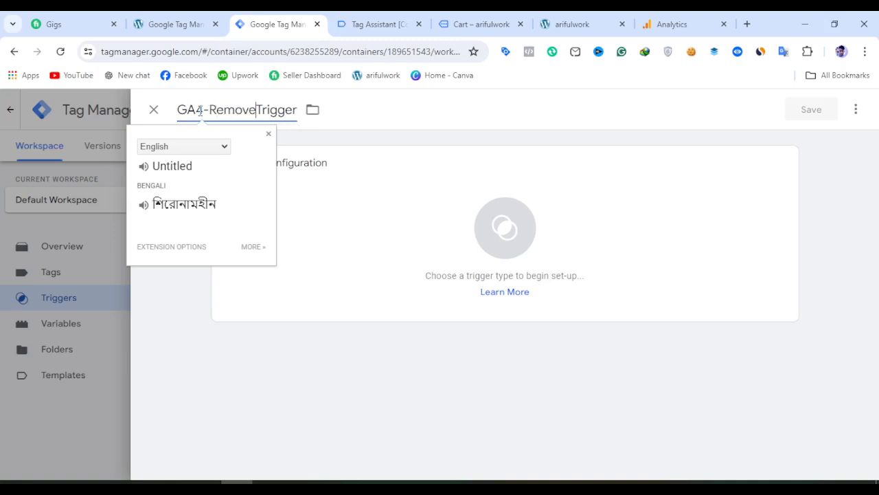
pyautogui.write('S')
pyautogui.press('BackSpace')
pyautogui.write('Addto')
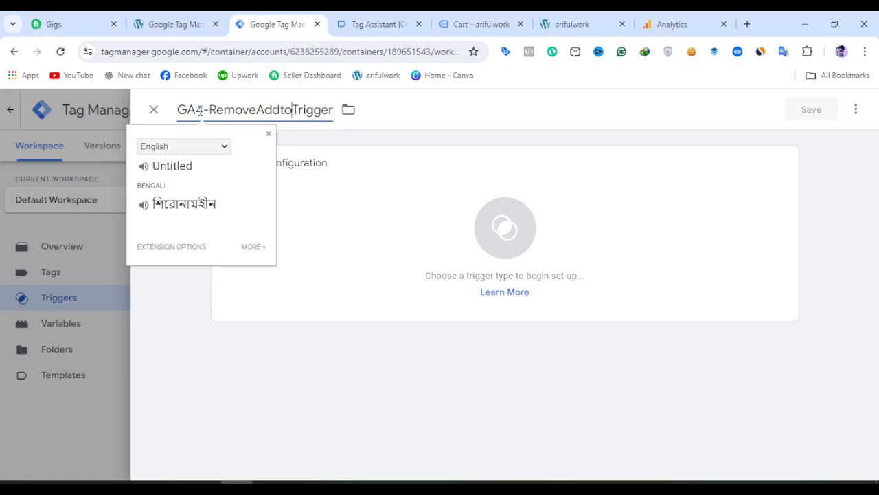
pyautogui.write('cart')
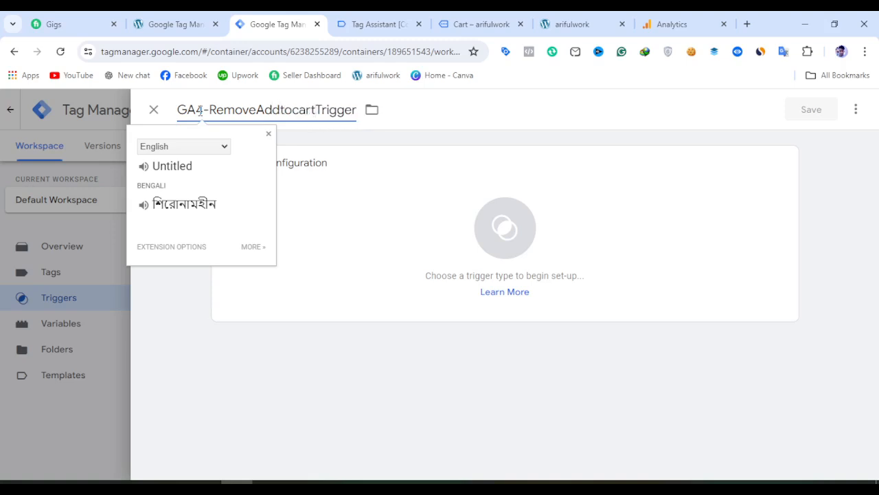
pyautogui.write('-')
# Configure the trigger as a Custom Event with event name remove_from_cart and save it
pyautogui.click(330, 214)
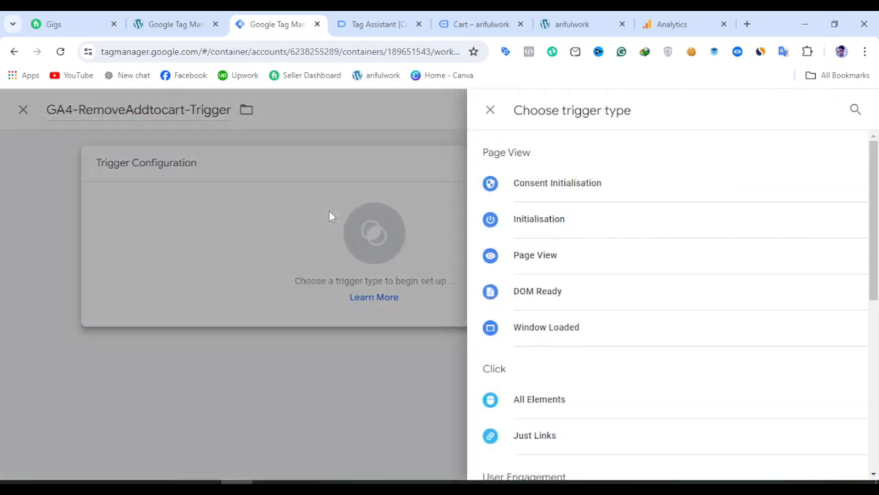
pyautogui.scroll(-5, 586, 344)
pyautogui.click(576, 364)
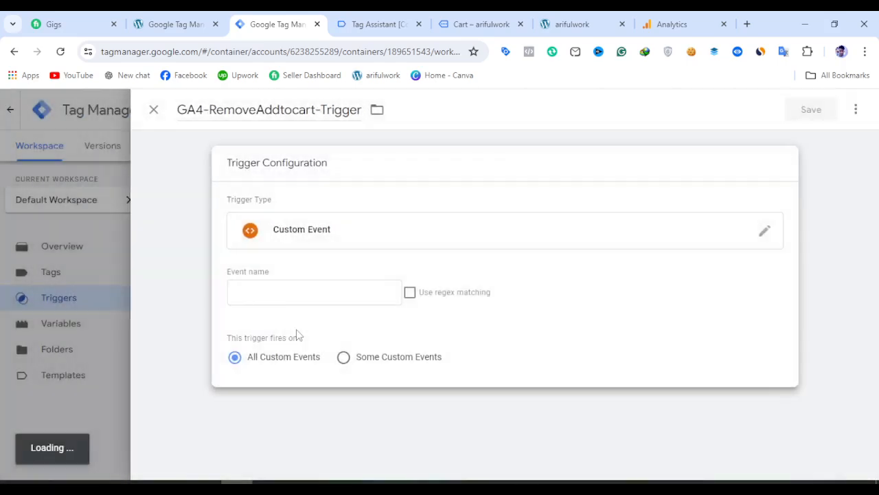
pyautogui.click(297, 294)
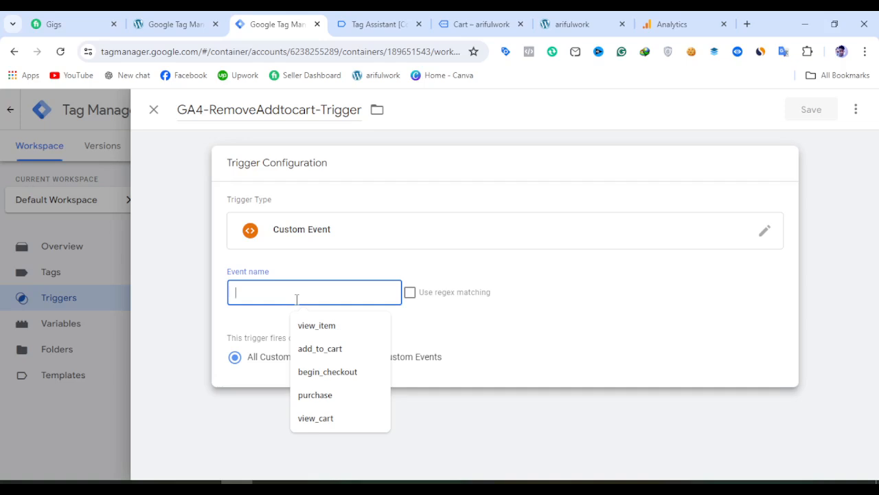
pyautogui.write('remove_from_cart')
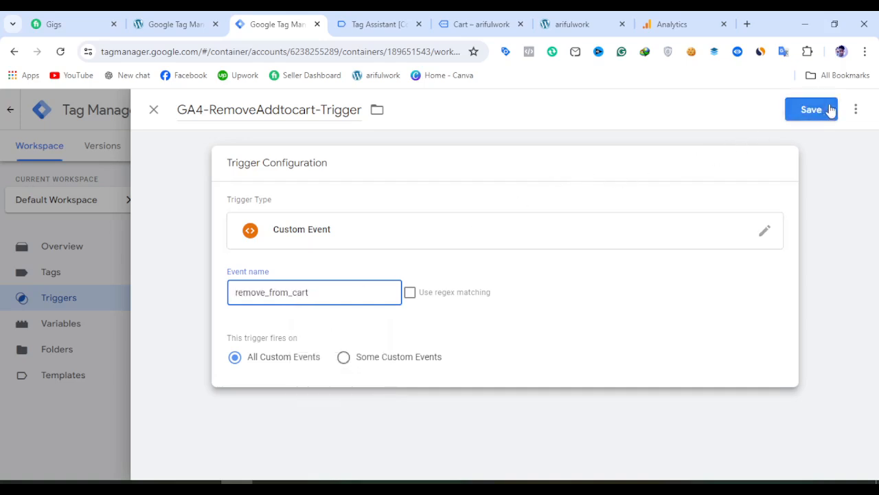
pyautogui.click(828, 109)
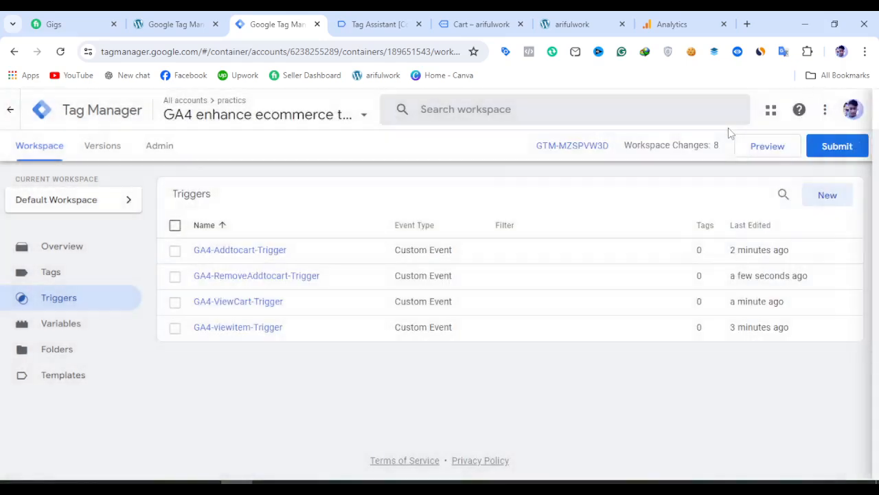
# Rename the GA4-RemoveAddtocart-Trigger trigger as GA4-Removefromcart-Trigger and save it
pyautogui.click(253, 282)
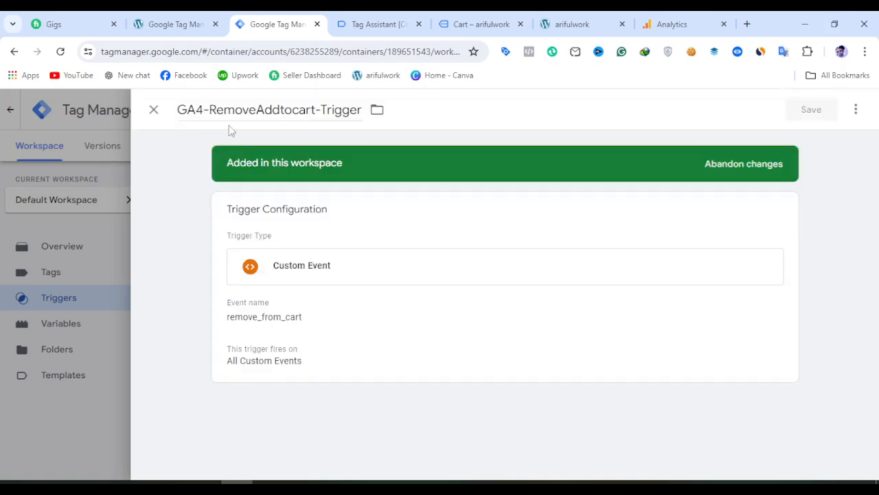
pyautogui.moveTo(315, 112); pyautogui.dragTo(261, 114)
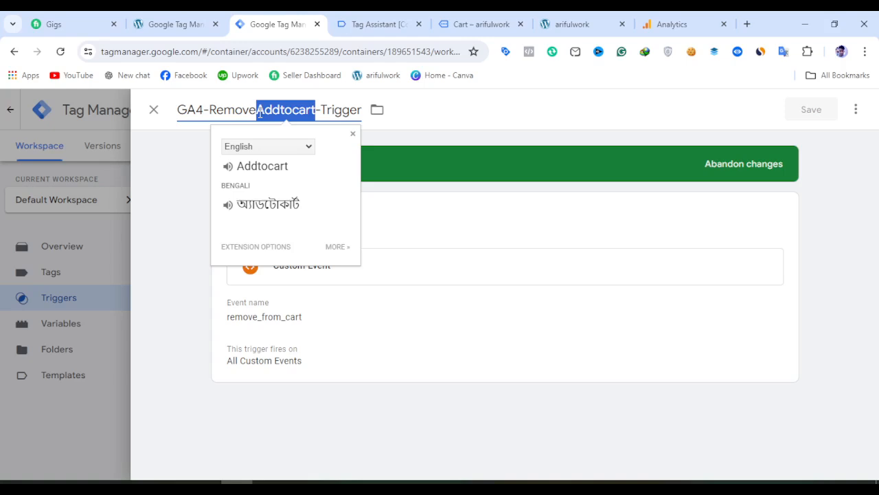
pyautogui.write('remove_from_cart')
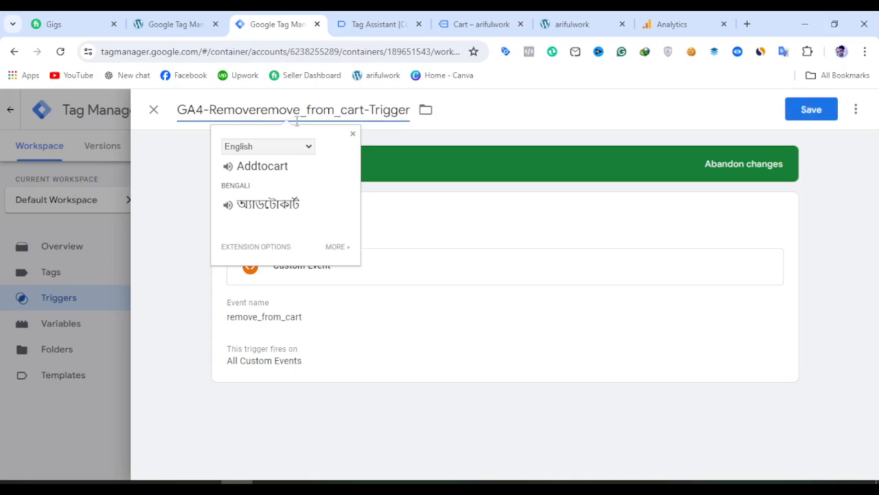
pyautogui.click(255, 110)
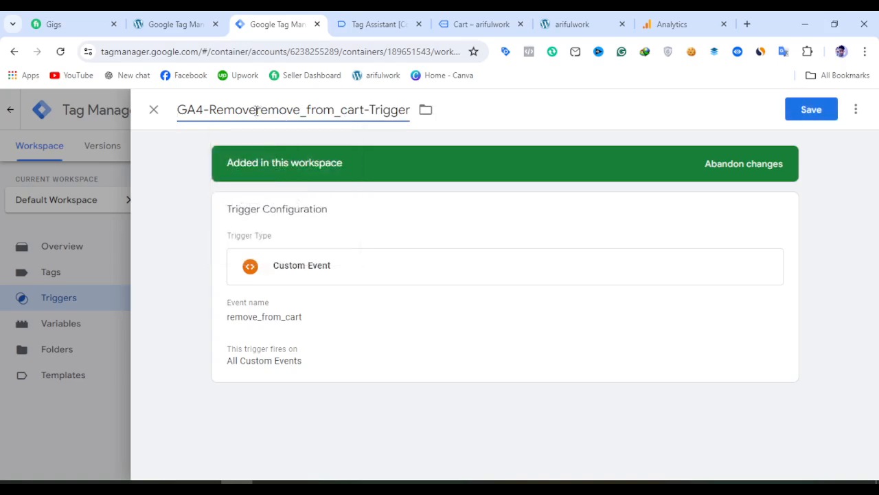
pyautogui.moveTo(255, 111); pyautogui.dragTo(209, 111)
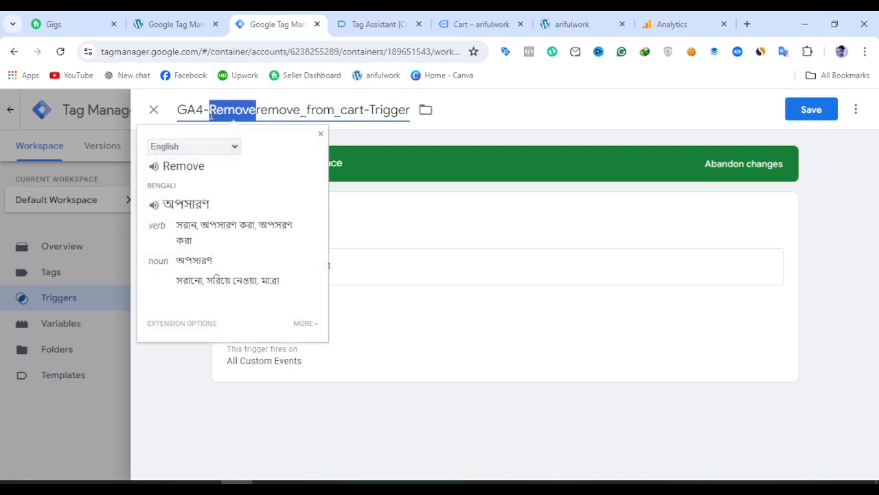
pyautogui.press('BackSpace')
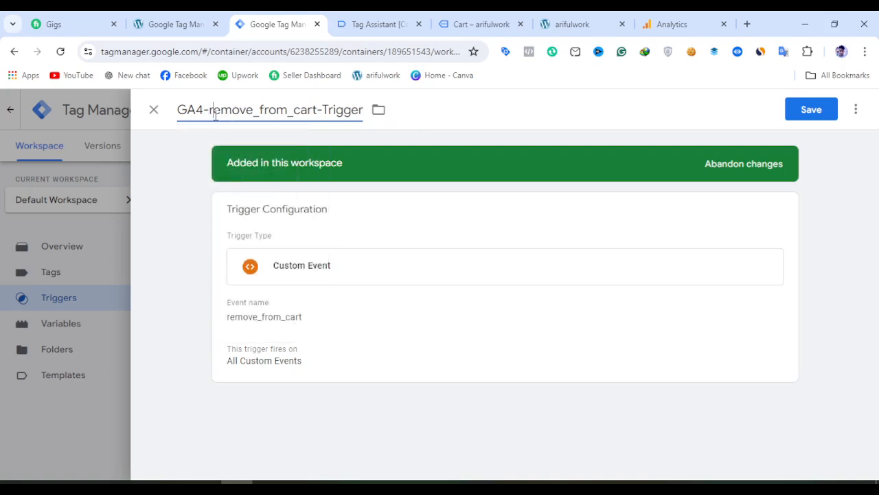
pyautogui.press('Delete')
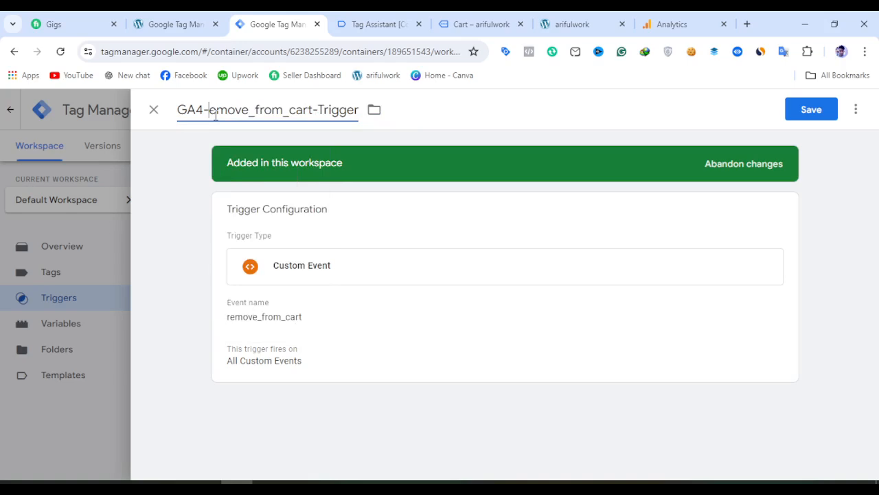
pyautogui.write('R')
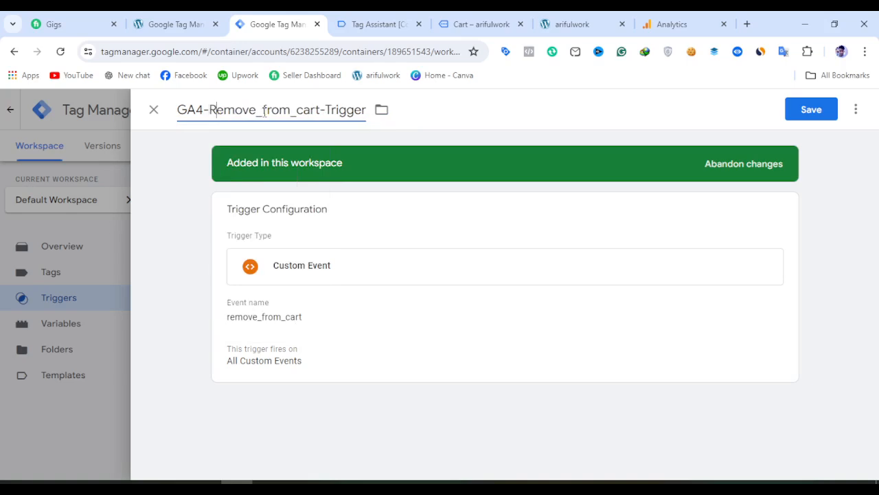
pyautogui.click(263, 111)
pyautogui.press('BackSpace')
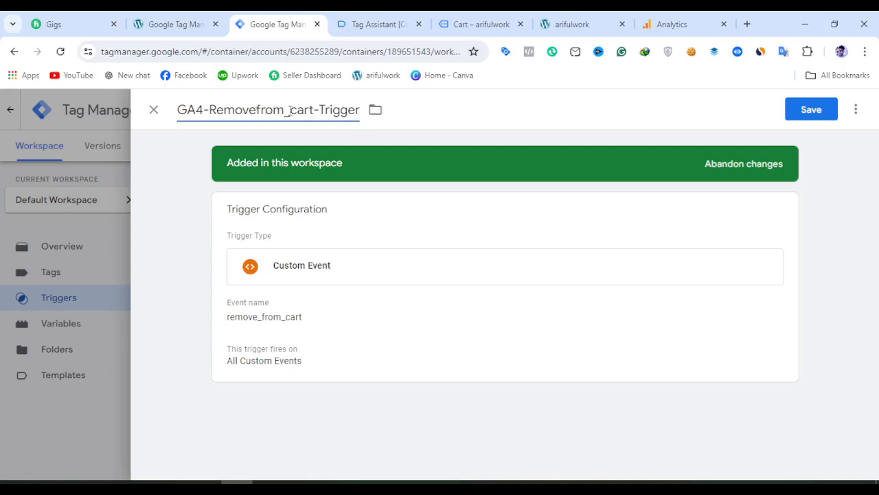
pyautogui.press('BackSpace')
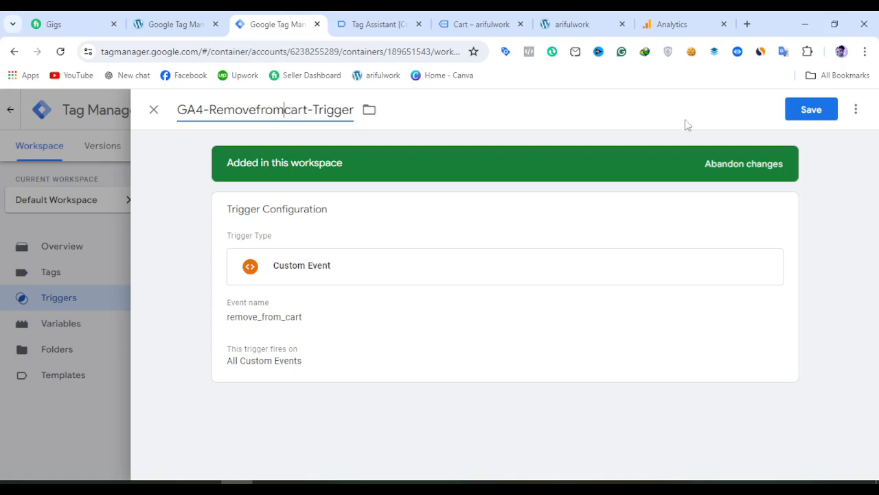
pyautogui.click(811, 109)
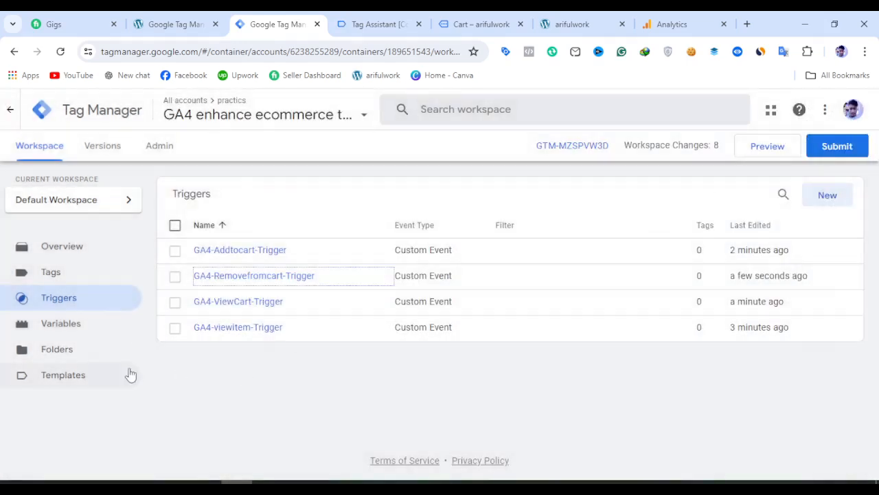
# Switch back to the store's Cart page and restore the removed Fresh Organic Honey to the cart
pyautogui.click(406, 22)
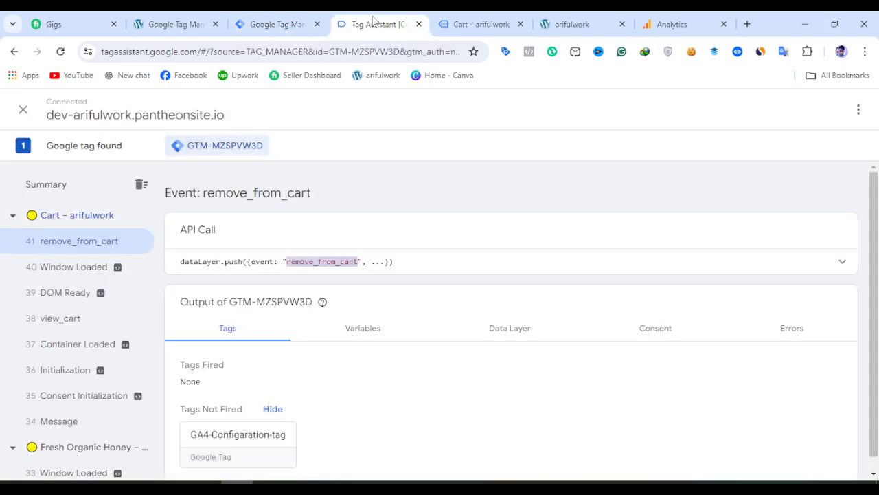
pyautogui.click(481, 23)
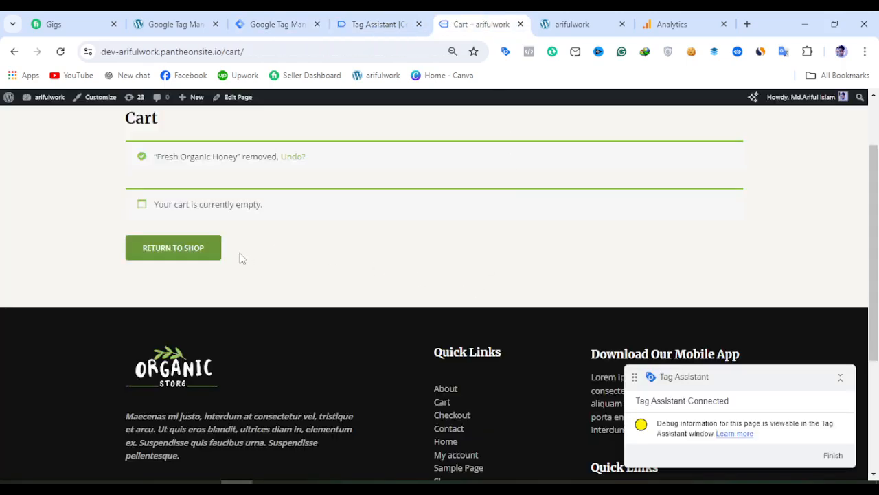
pyautogui.scroll(2, 247, 268)
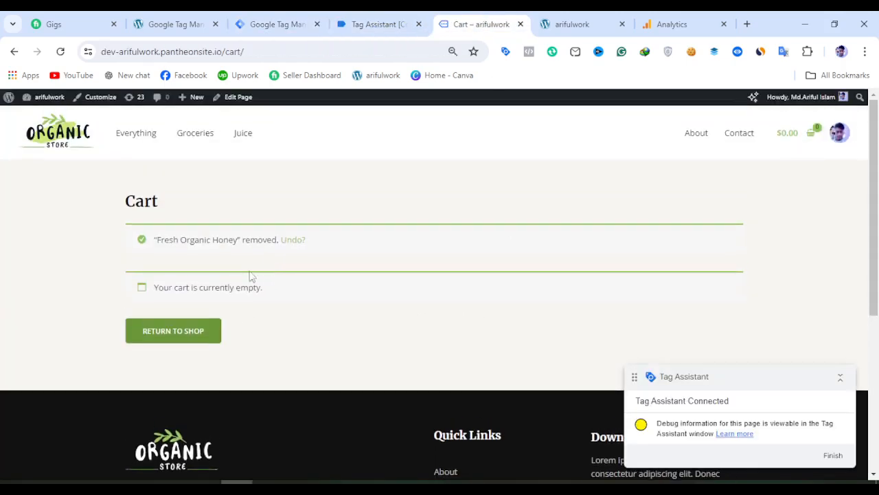
pyautogui.click(288, 240)
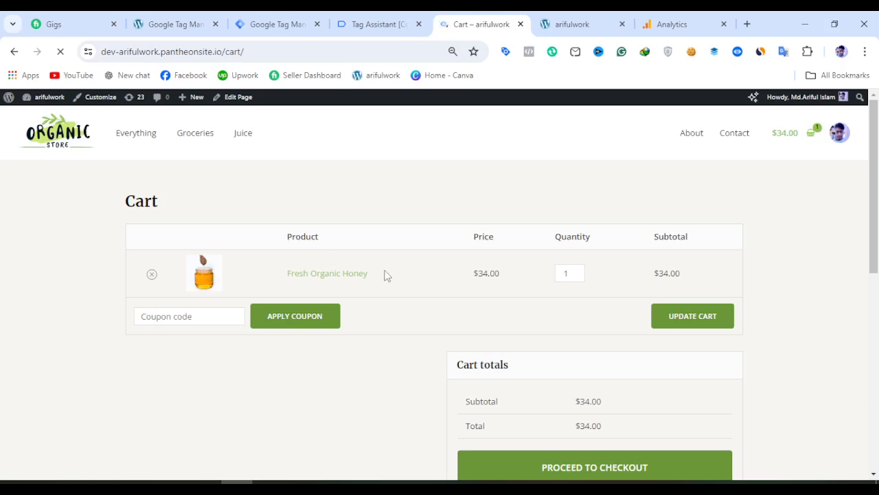
pyautogui.scroll(-2, 412, 282)
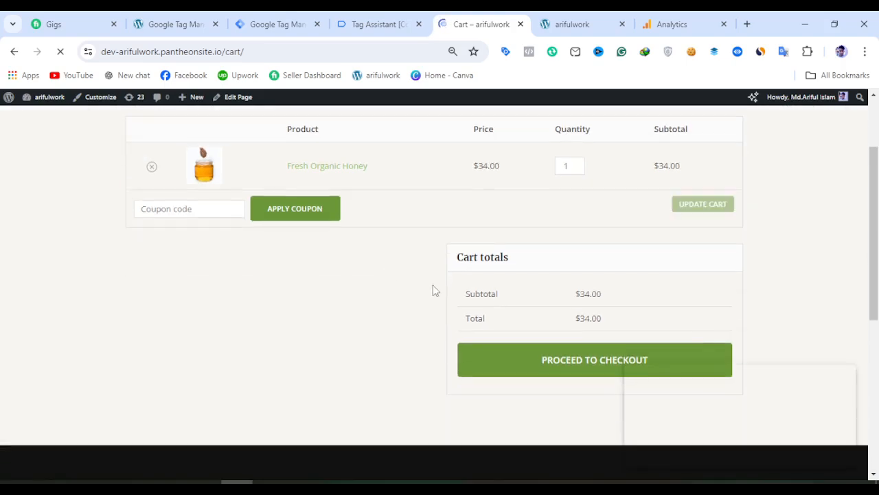
# Proceed from the store's cart to checkout, switch to Tag Assistant and copy the begin_checkout event name from its API call
pyautogui.click(535, 367)
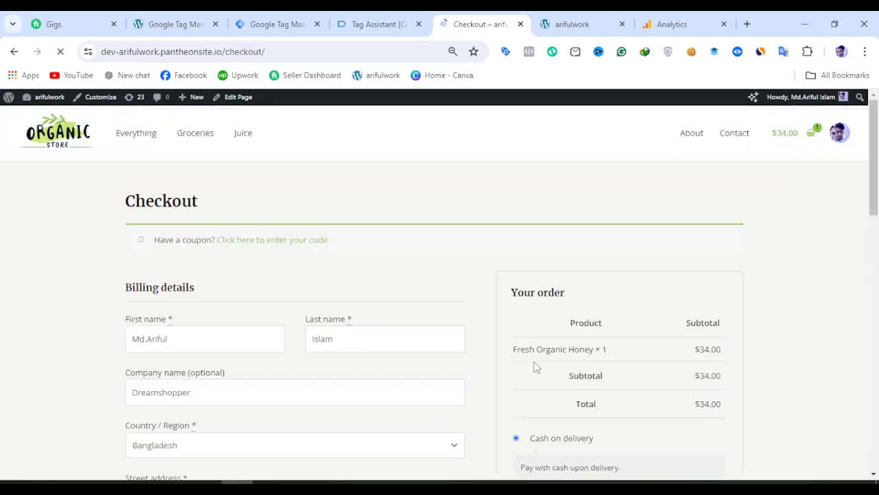
pyautogui.scroll(-3, 357, 331)
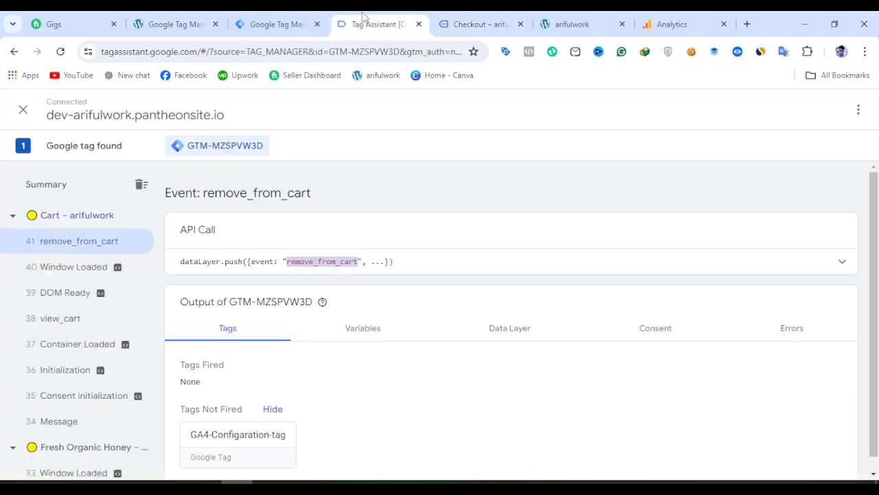
pyautogui.click(375, 24)
pyautogui.click(74, 296)
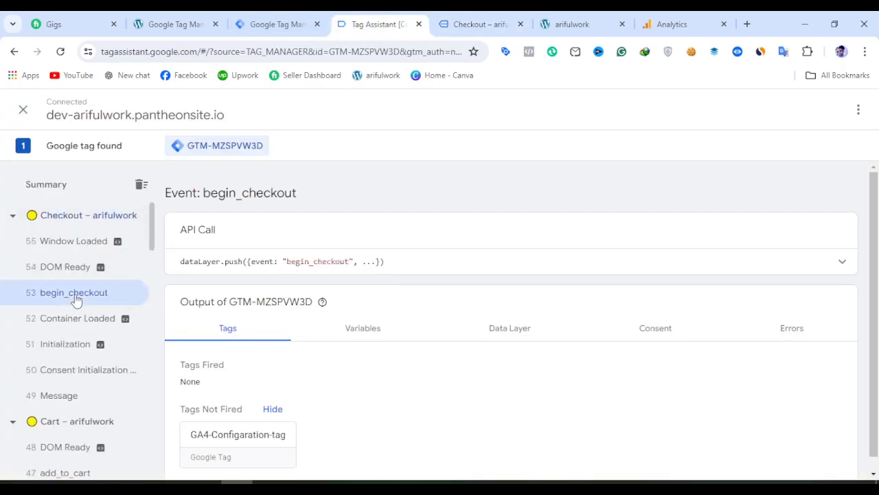
pyautogui.doubleClick(311, 268)
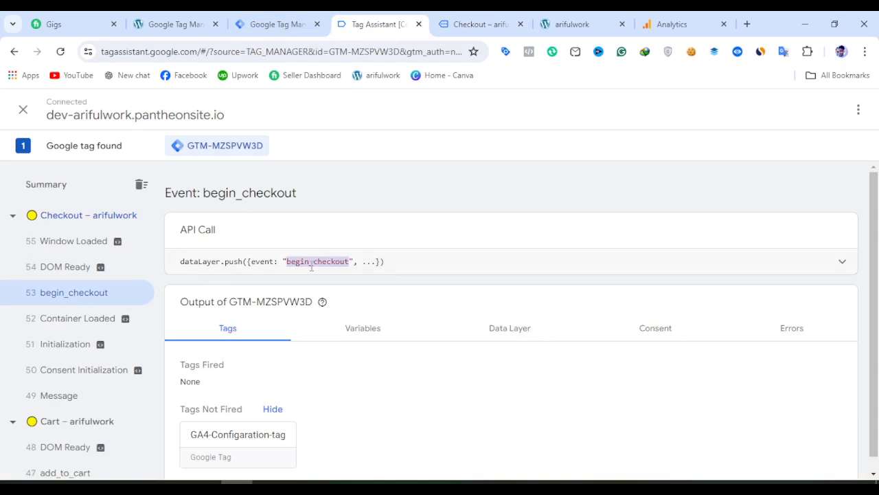
# Return to Tag Manager, create a new trigger and name it GA4-Checkout-Trigger
pyautogui.click(278, 16)
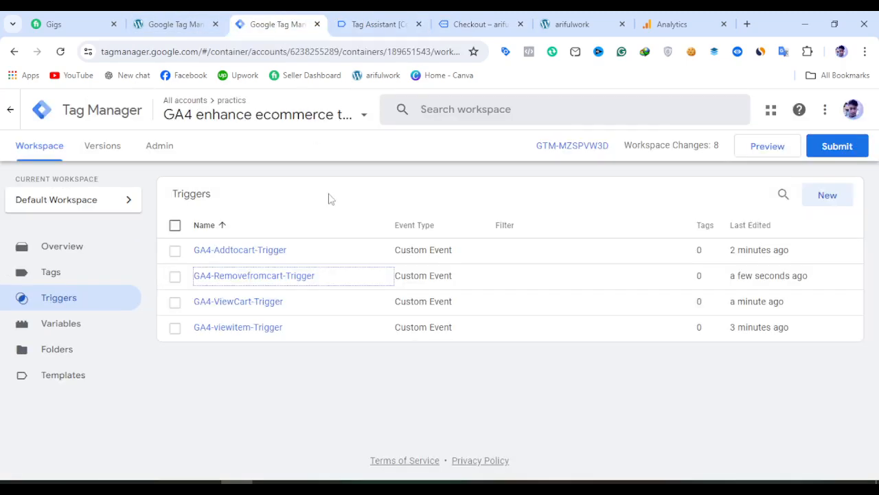
pyautogui.click(827, 196)
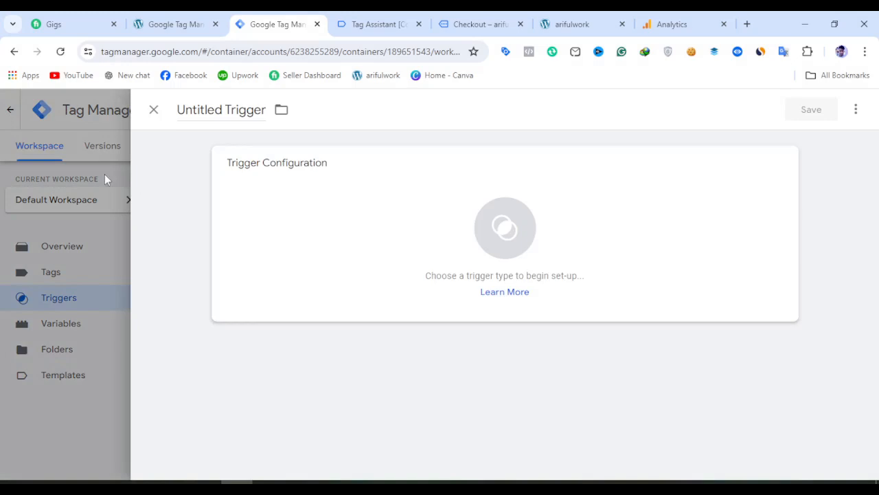
pyautogui.doubleClick(201, 112)
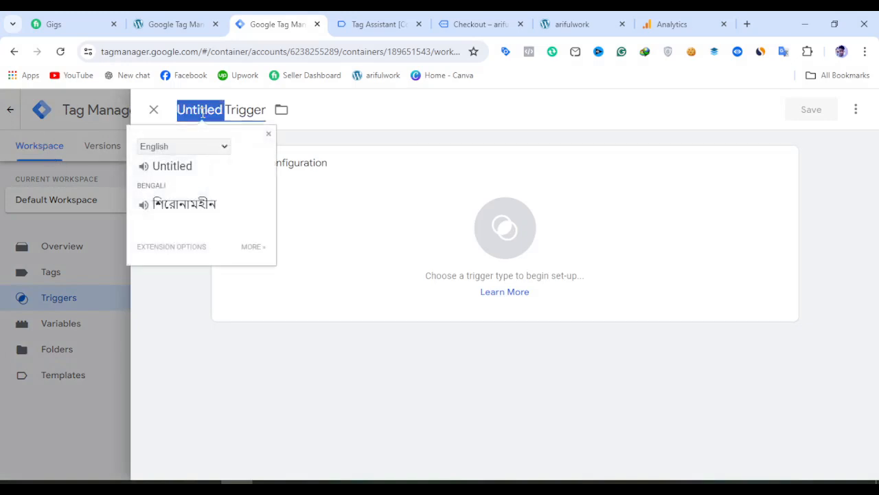
pyautogui.write('GA4')
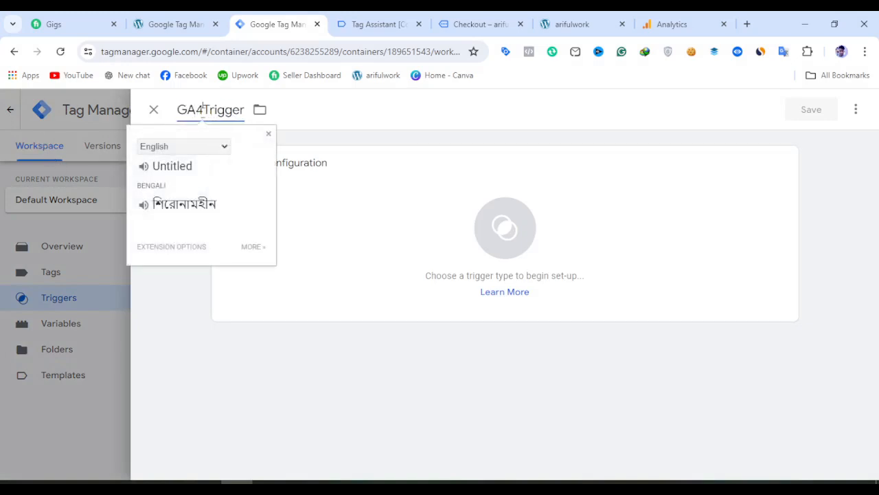
pyautogui.write('-')
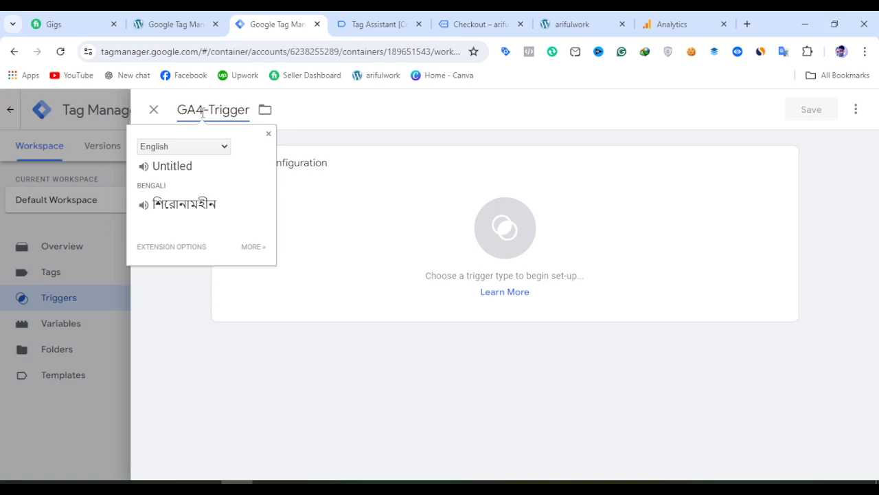
pyautogui.write('Checkou')
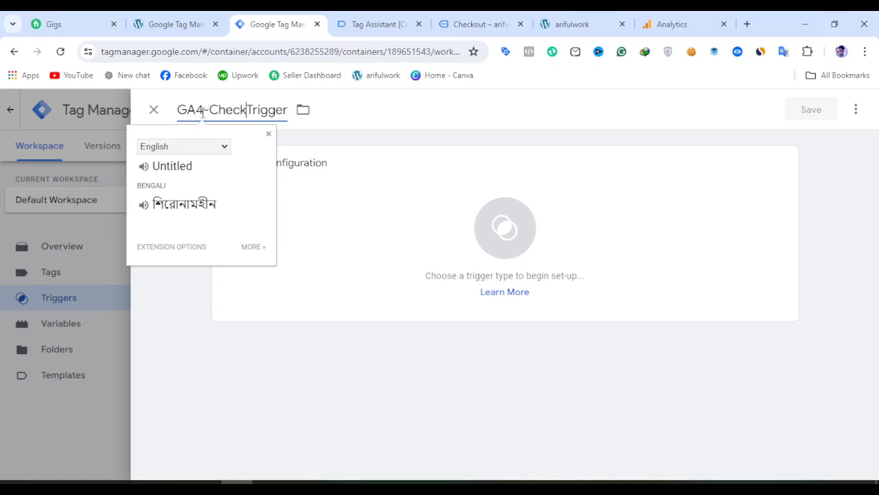
pyautogui.write('y')
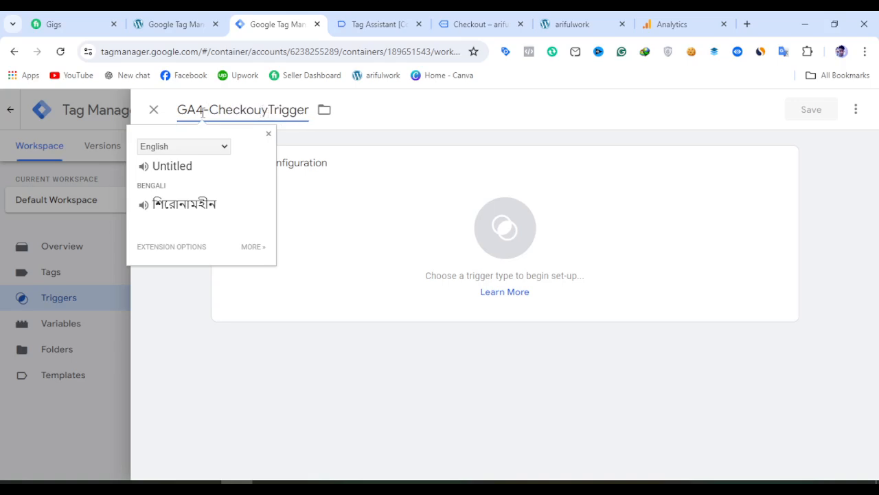
pyautogui.press('BackSpace')
pyautogui.write('t-')
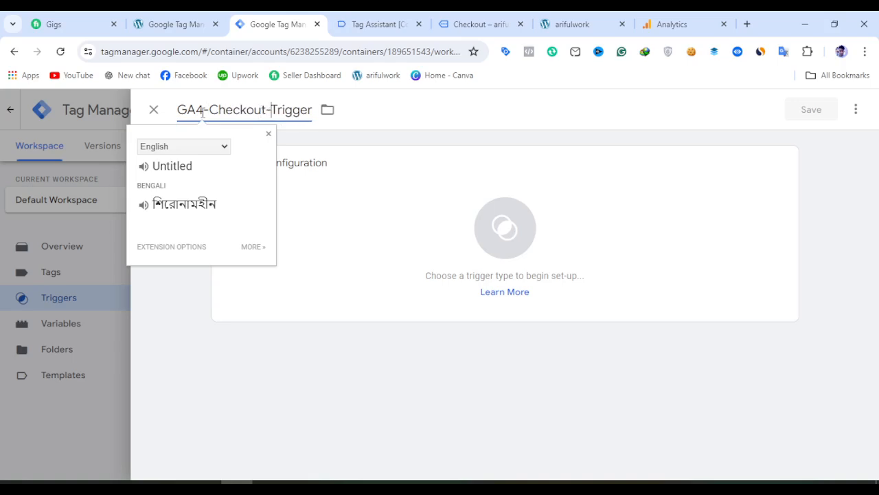
# Configure the trigger as a Custom Event with event name begin_checkout and save it
pyautogui.click(501, 274)
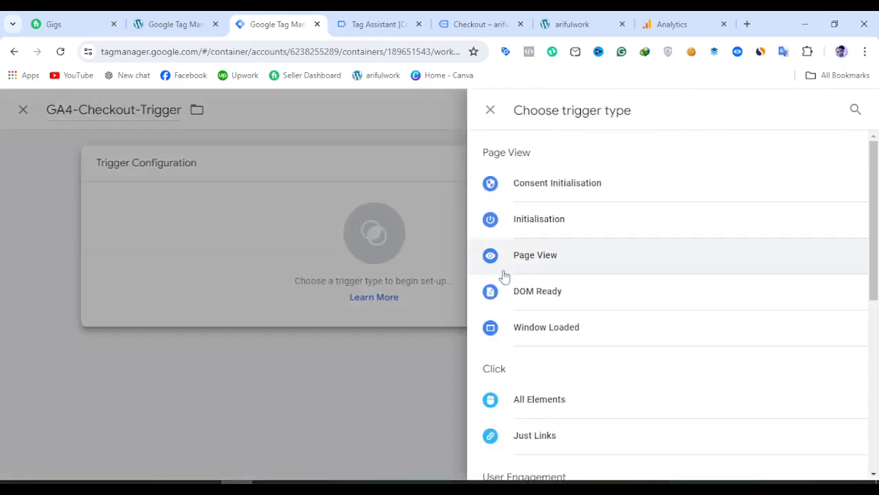
pyautogui.scroll(-5, 563, 292)
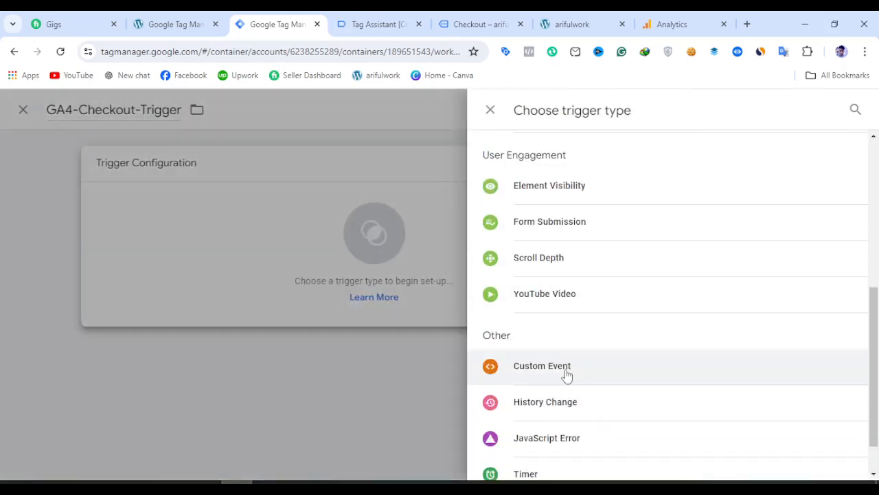
pyautogui.click(542, 365)
pyautogui.click(329, 295)
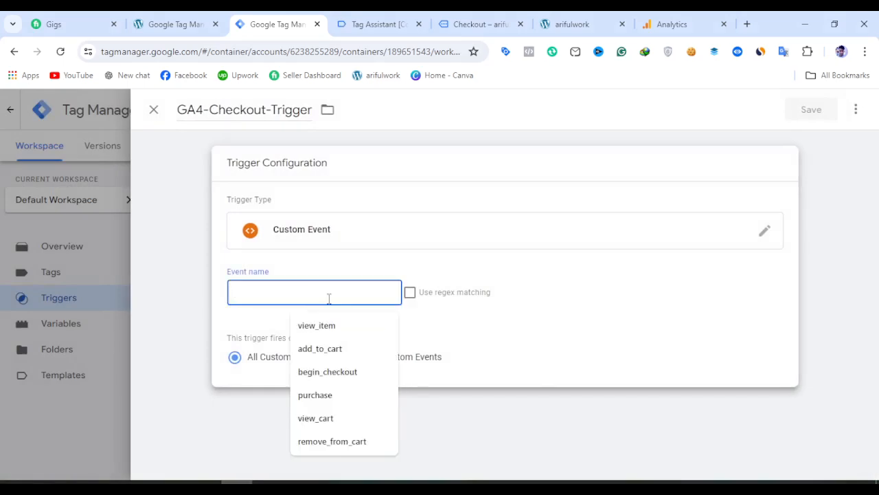
pyautogui.write('begin_checkout')
pyautogui.click(809, 115)
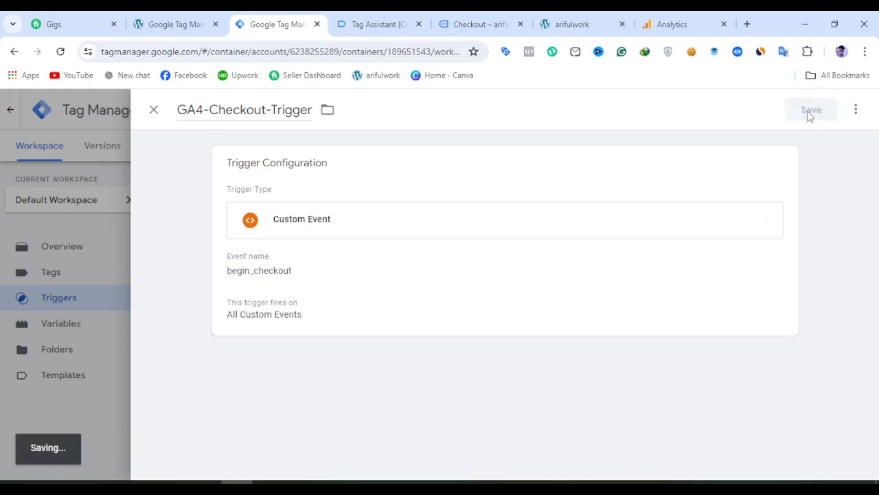
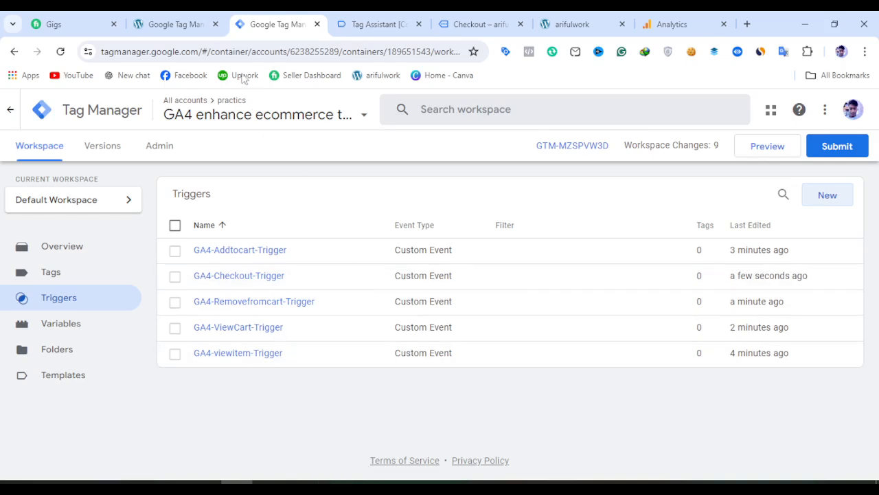
# Place the cash-on-delivery order on the store's Checkout page, review the order confirmation and switch to Tag Assistant
pyautogui.click(371, 24)
pyautogui.click(494, 16)
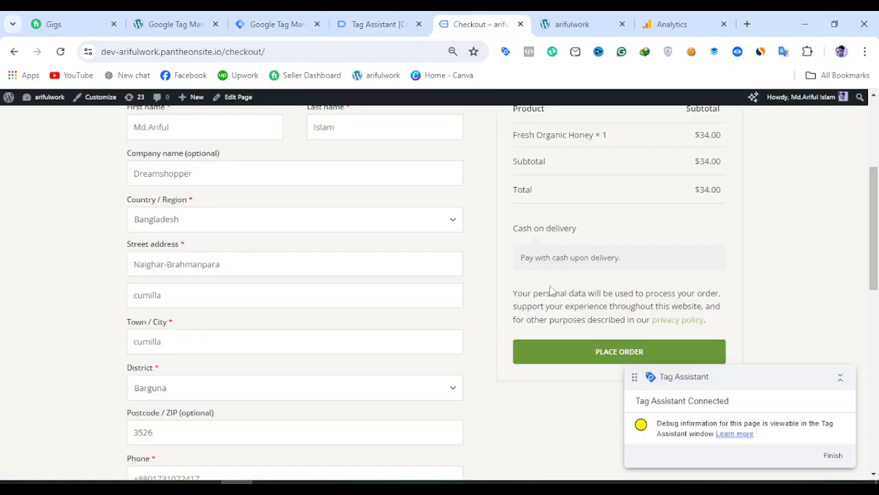
pyautogui.click(556, 357)
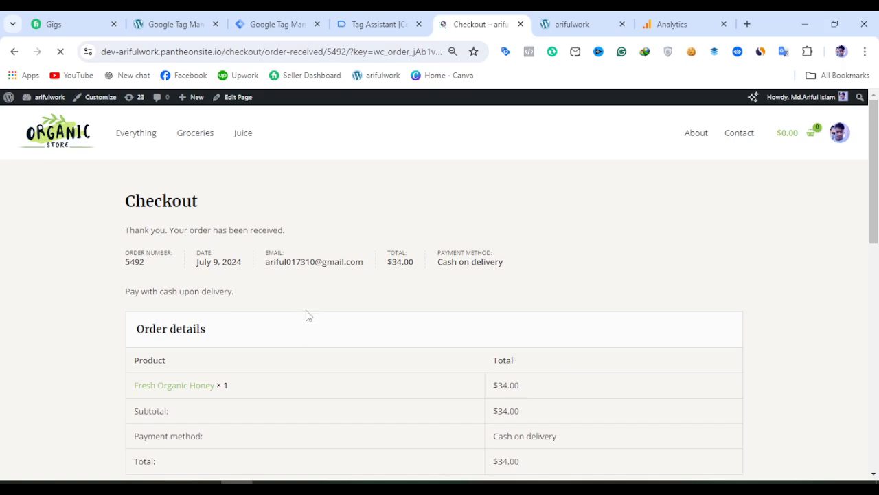
pyautogui.scroll(-3, 306, 314)
pyautogui.scroll(-2, 306, 314)
pyautogui.scroll(5, 413, 320)
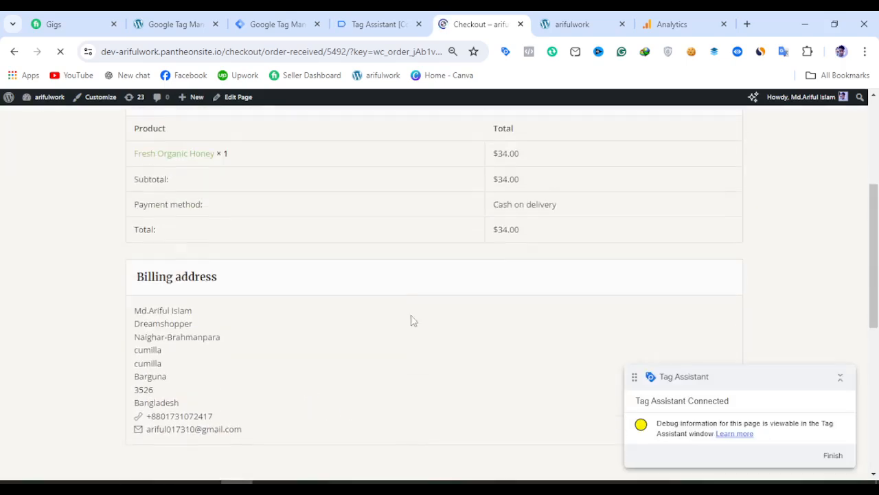
pyautogui.scroll(1, 413, 320)
pyautogui.click(371, 24)
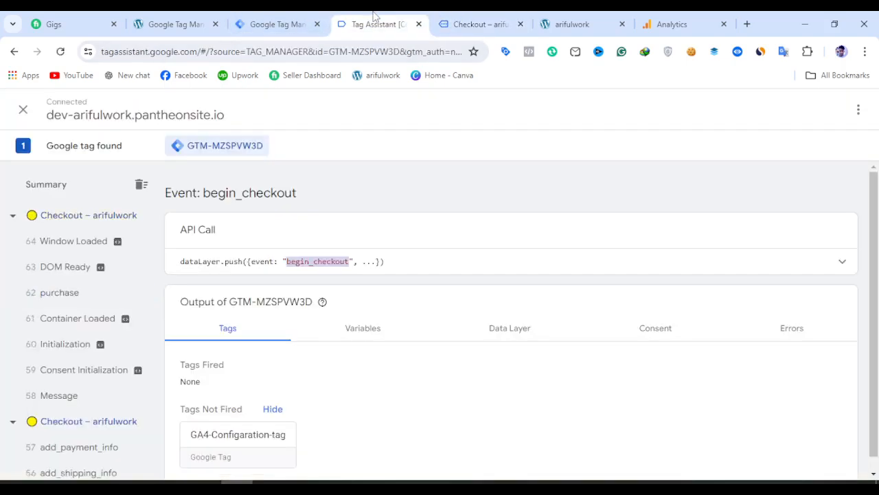
# Return to Tag Manager, create a new trigger and name it GA4-purchase-Trigger
pyautogui.click(259, 26)
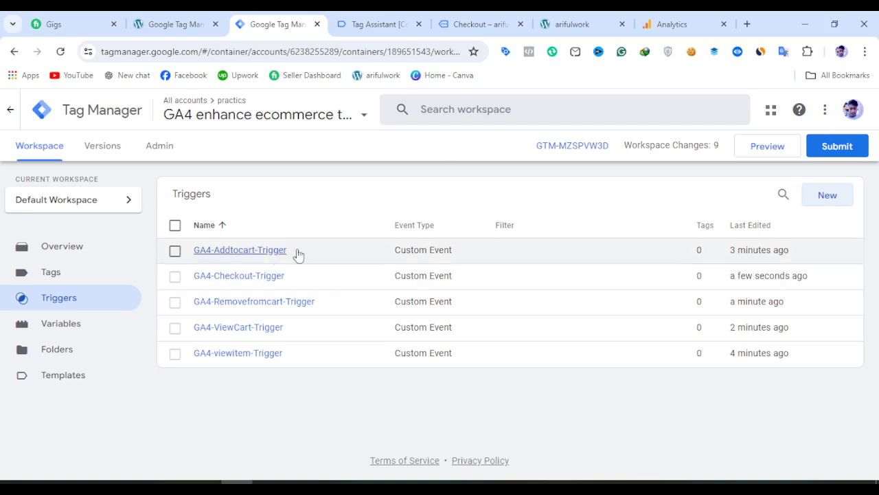
pyautogui.click(838, 198)
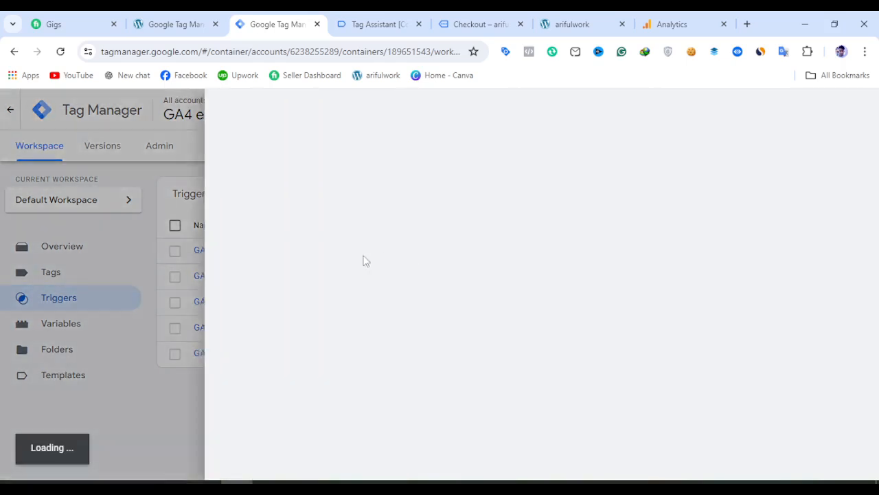
pyautogui.doubleClick(198, 114)
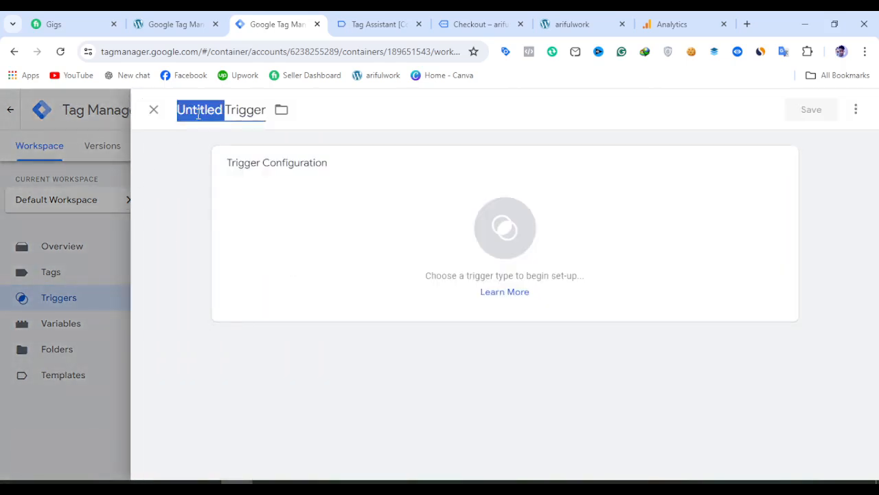
pyautogui.write('G')
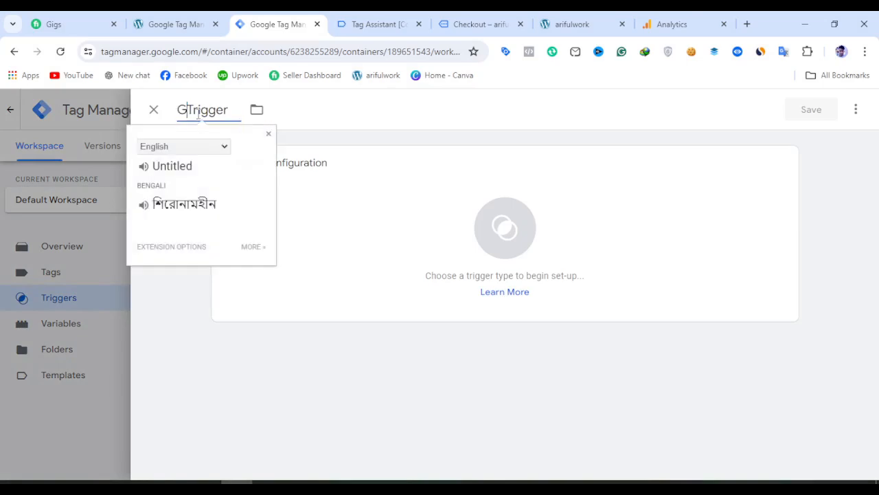
pyautogui.write('A4-')
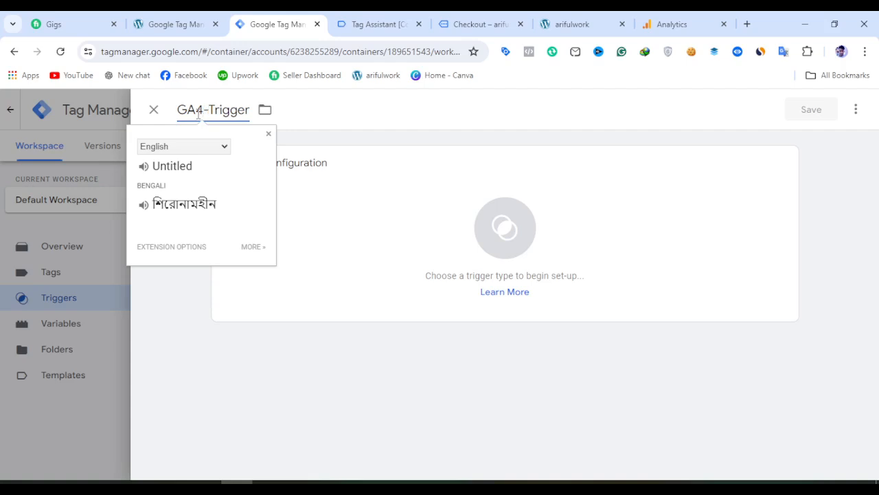
pyautogui.write('purchad')
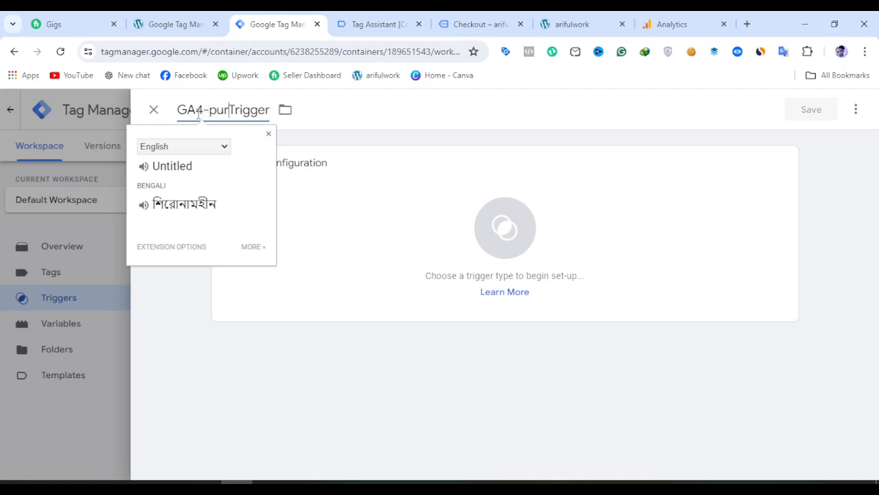
pyautogui.press('BackSpace')
pyautogui.write('se')
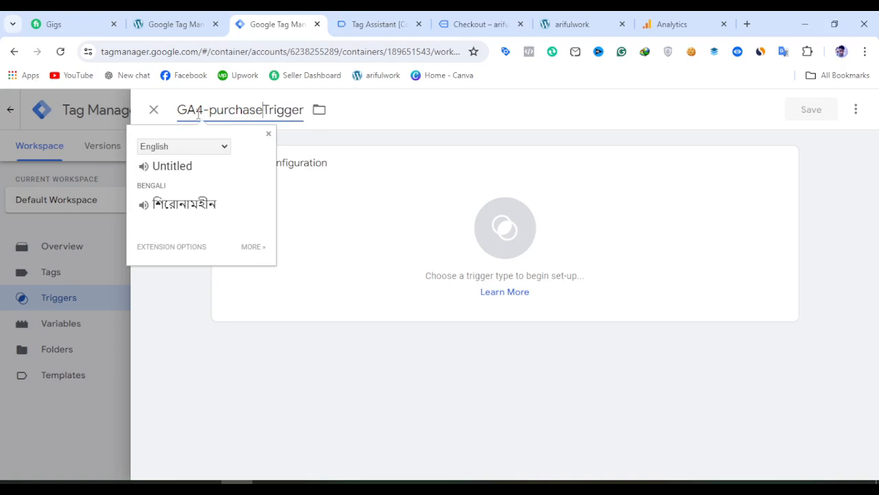
pyautogui.write('-')
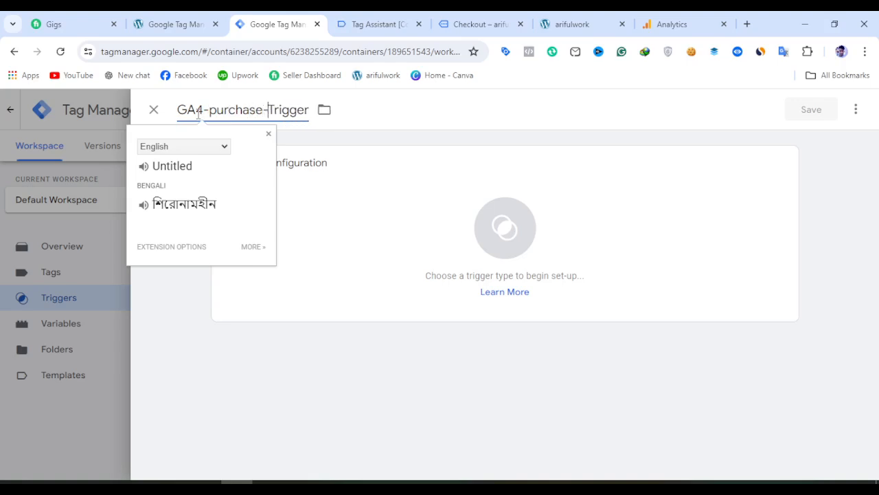
# Set the trigger type to Custom Event and enter begin_checkout as the event name
pyautogui.click(423, 240)
pyautogui.scroll(-5, 560, 337)
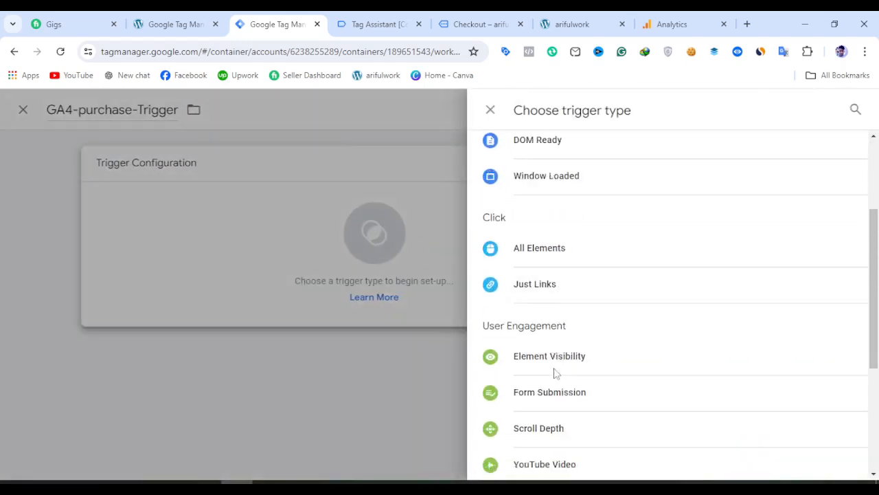
pyautogui.click(556, 368)
pyautogui.click(277, 296)
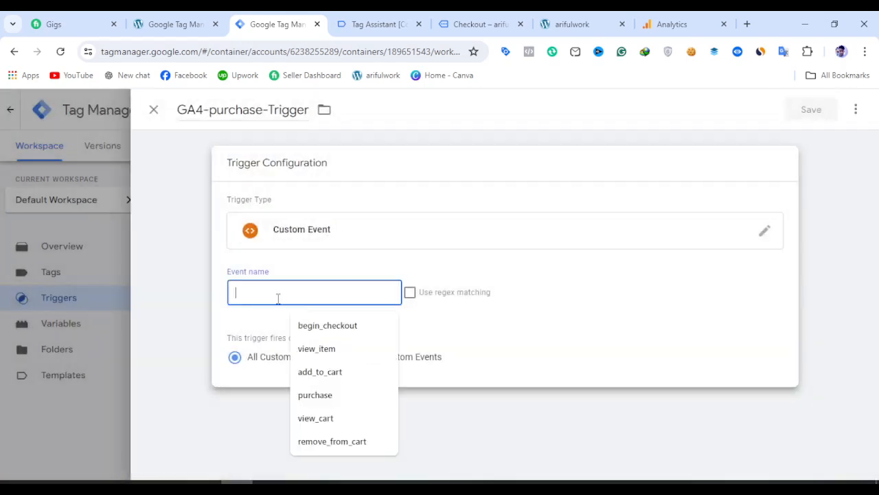
pyautogui.write('begin_checkout')
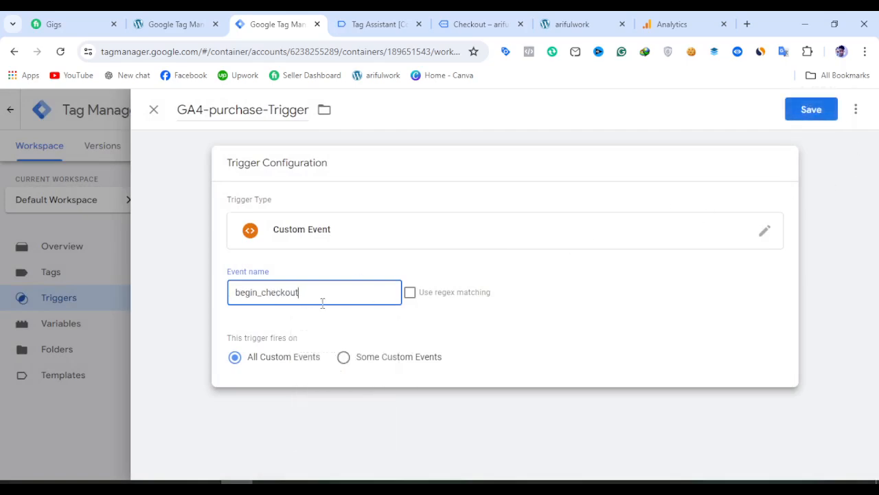
# Replace the trigger's event name with purchase, copied from the purchase event in Tag Assistant, and save GA4-purchase-Trigger
pyautogui.moveTo(317, 298); pyautogui.dragTo(237, 288)
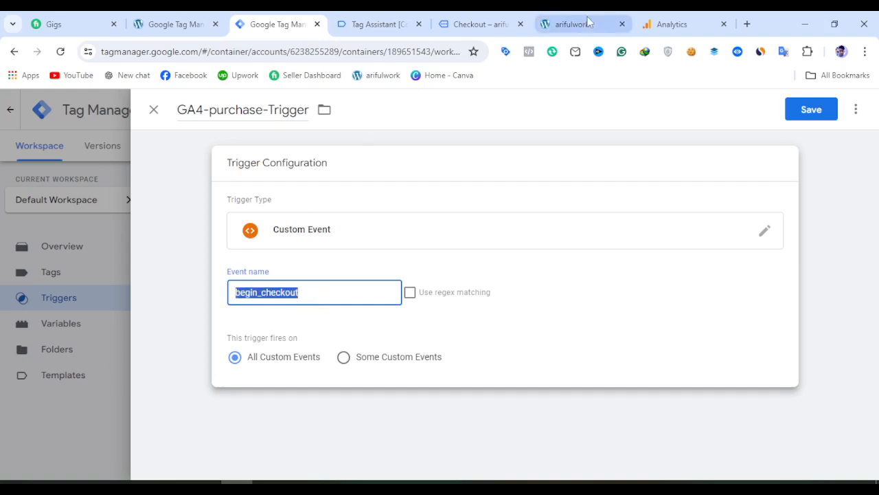
pyautogui.click(474, 24)
pyautogui.click(378, 24)
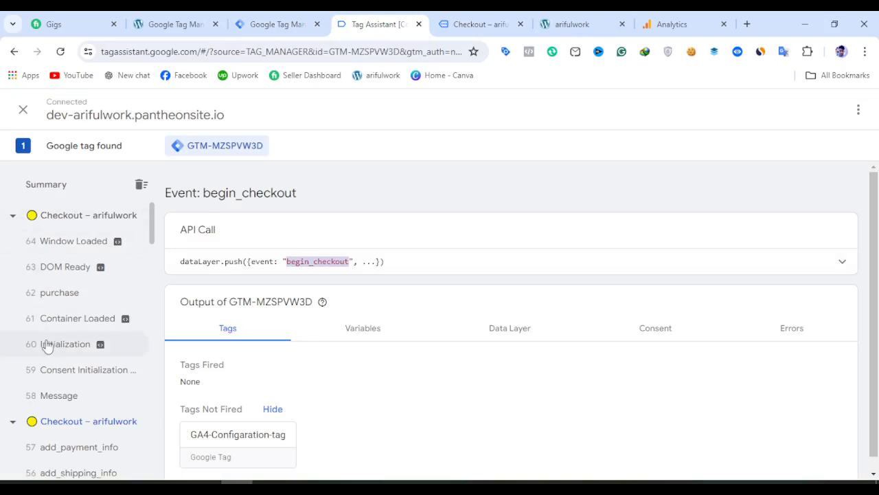
pyautogui.click(96, 292)
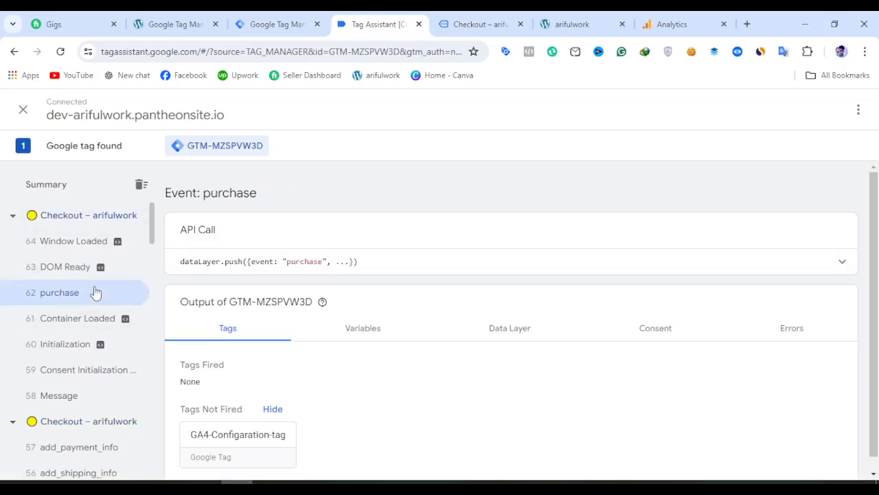
pyautogui.doubleClick(303, 261)
pyautogui.hotkey('ctrl', 'c')
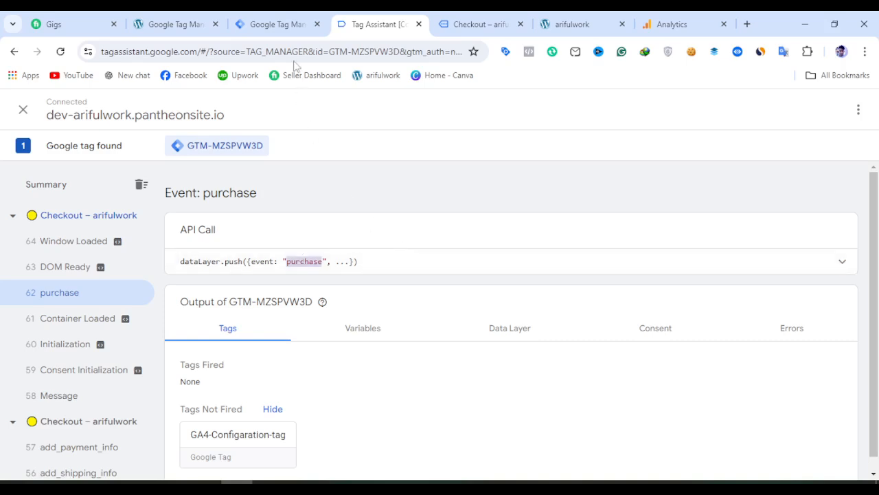
pyautogui.click(275, 26)
pyautogui.hotkey('ctrl', 'v')
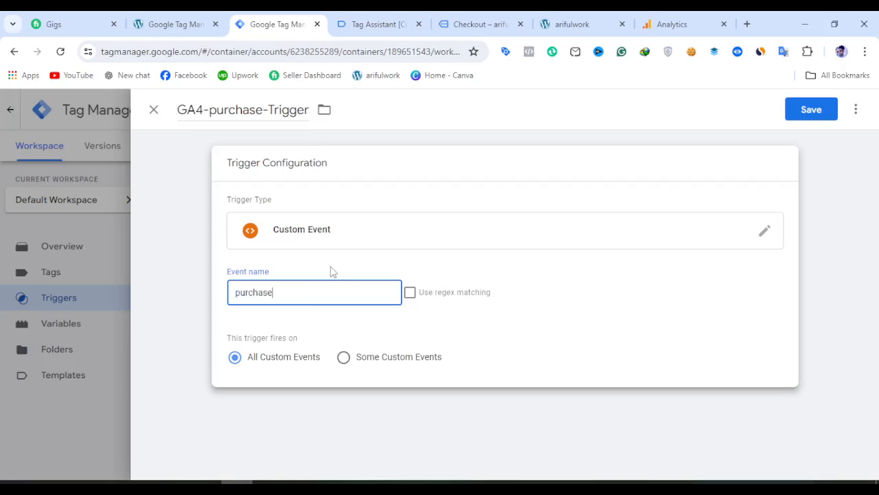
pyautogui.click(805, 112)
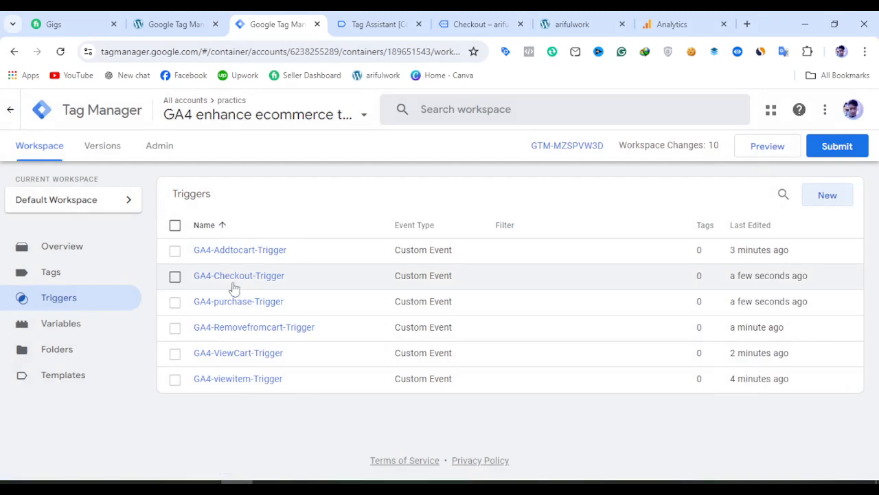
# Review the configuration of GA4-Addtocart-Trigger and return to the trigger list
pyautogui.click(242, 251)
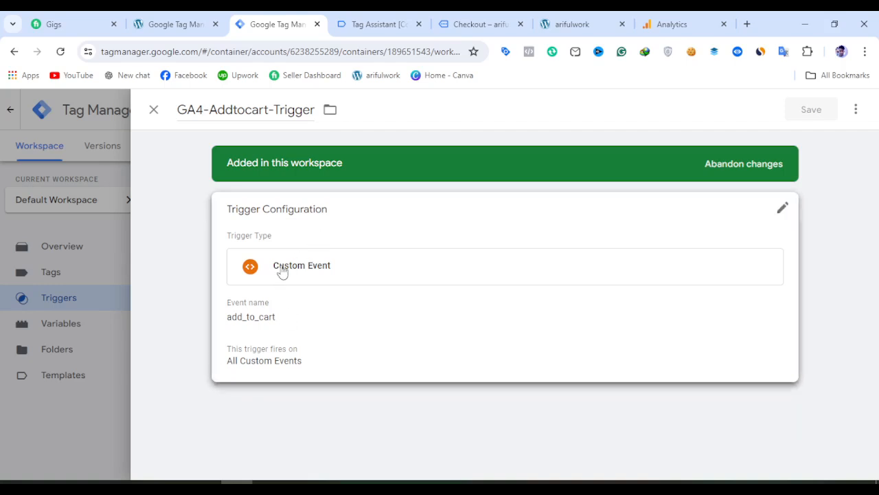
pyautogui.click(109, 338)
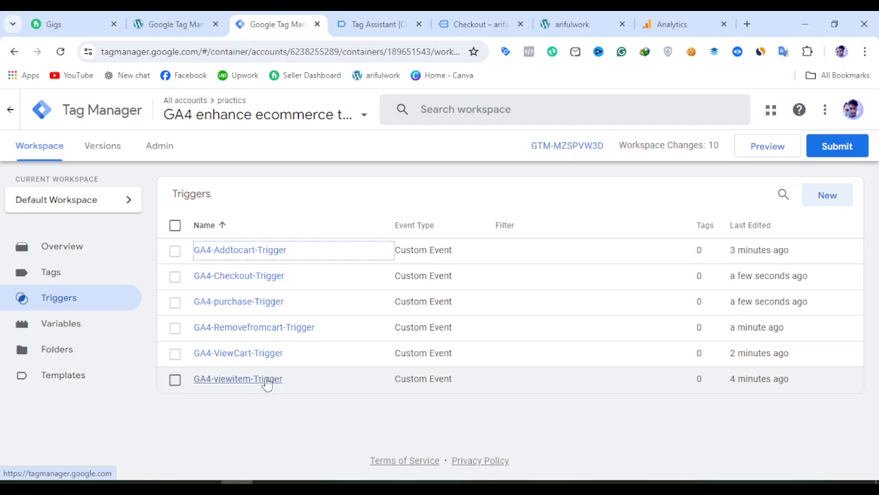
# Correct the existing Google tag's name to GA4-Configuration-tag and save it
pyautogui.click(50, 281)
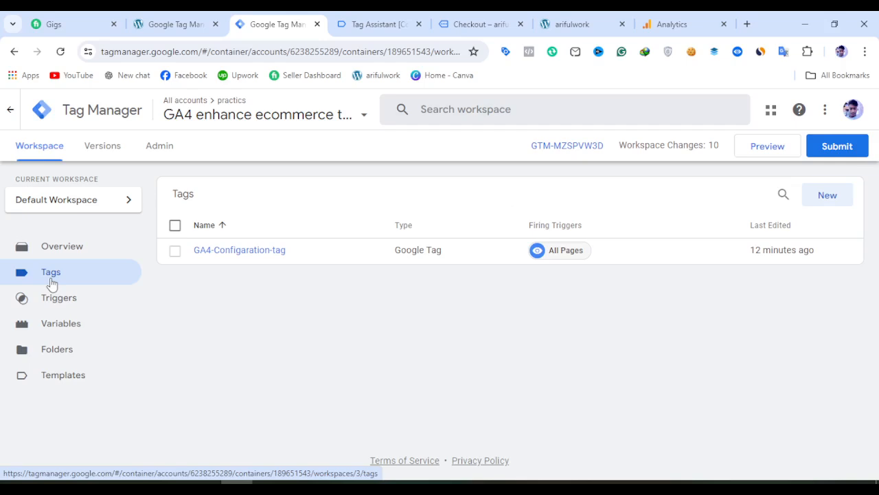
pyautogui.click(249, 260)
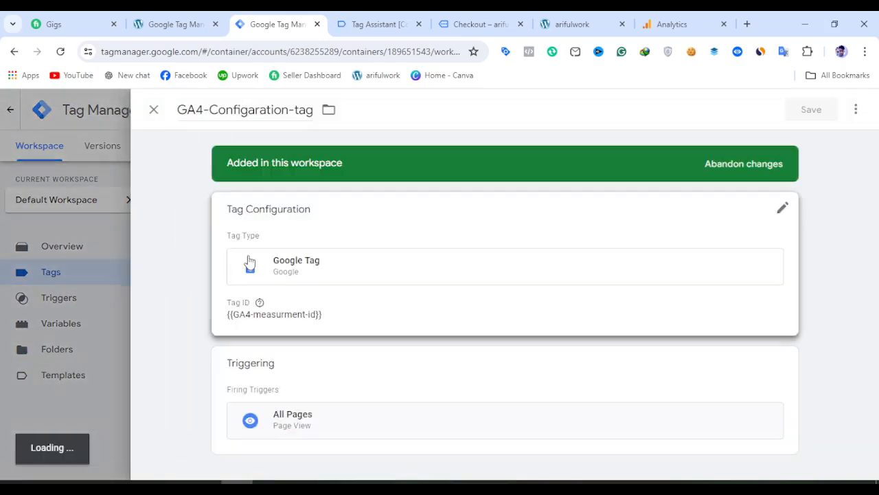
pyautogui.click(254, 111)
pyautogui.press('BackSpace')
pyautogui.write('u')
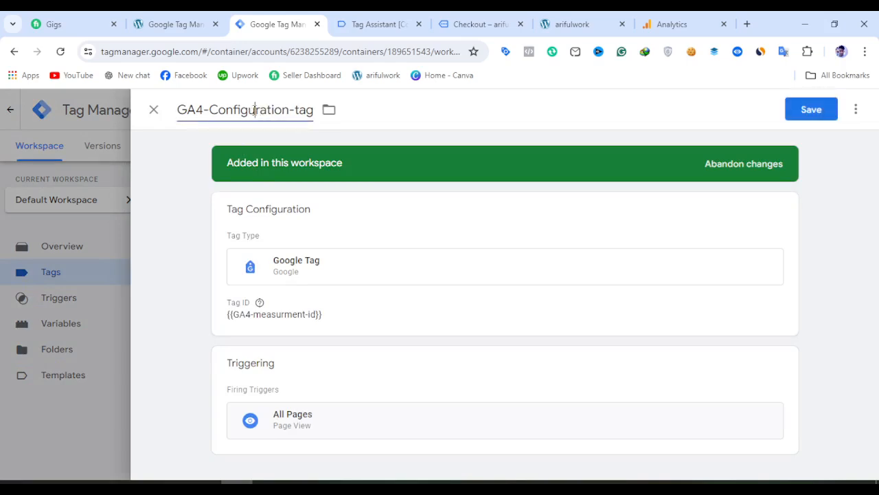
pyautogui.click(797, 120)
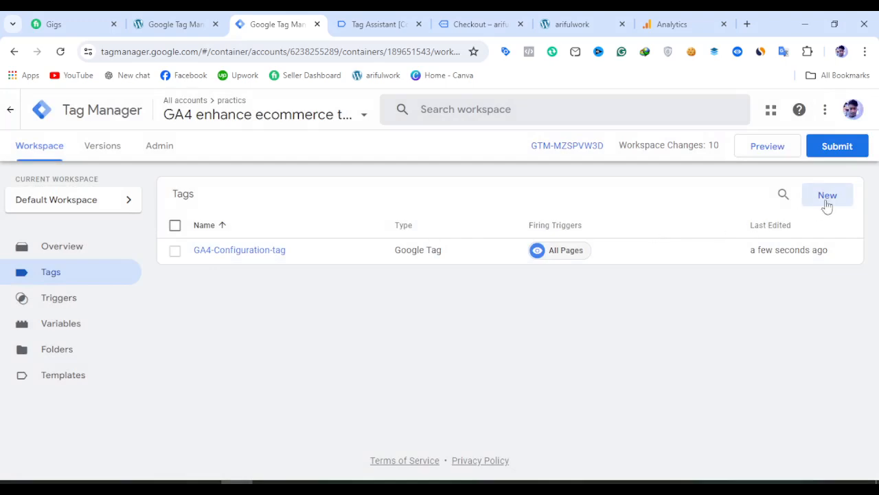
# Create a new tag and name it GA4-Viewitem-Tag
pyautogui.click(827, 196)
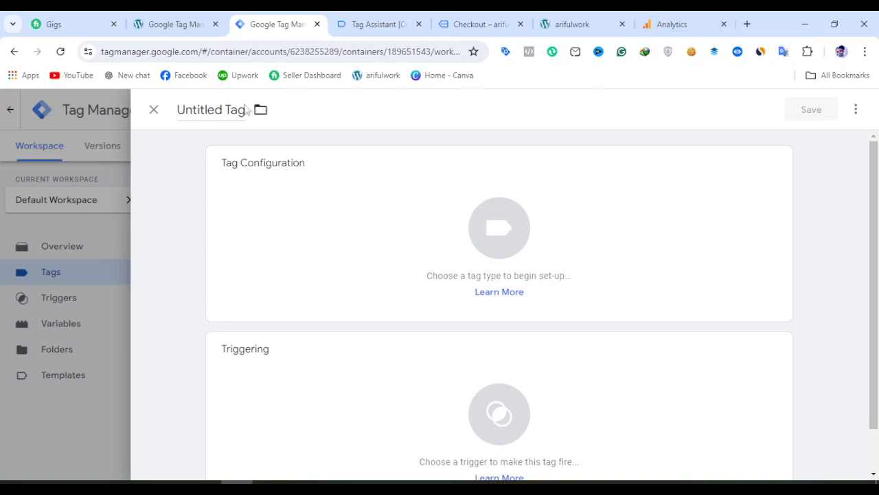
pyautogui.tripleClick(204, 108)
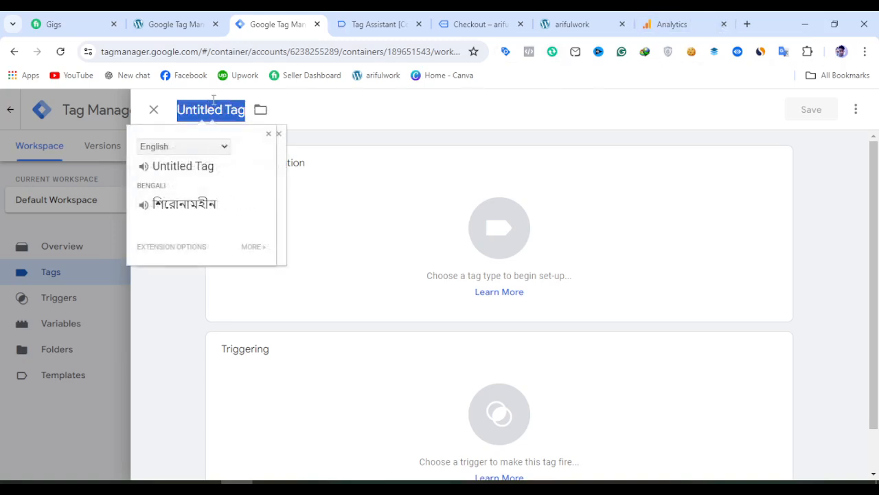
pyautogui.write('GA4-View')
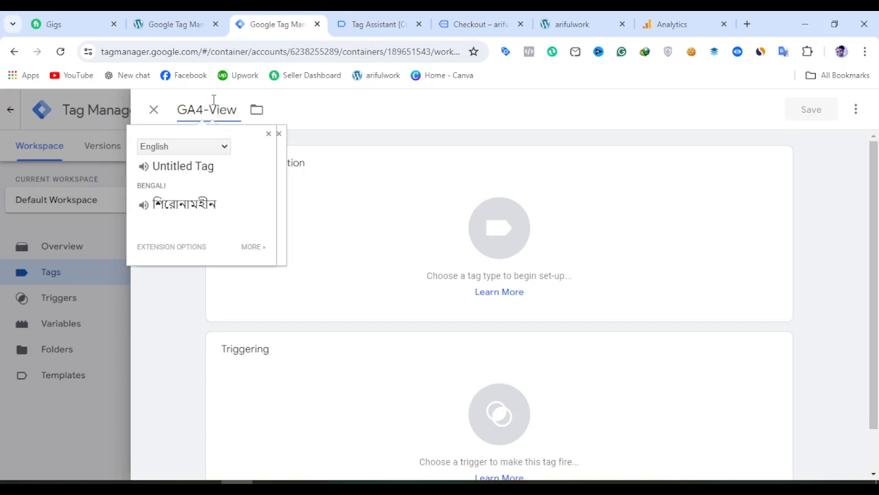
pyautogui.write('item-TAG')
pyautogui.press('BackSpace')
pyautogui.press('BackSpace')
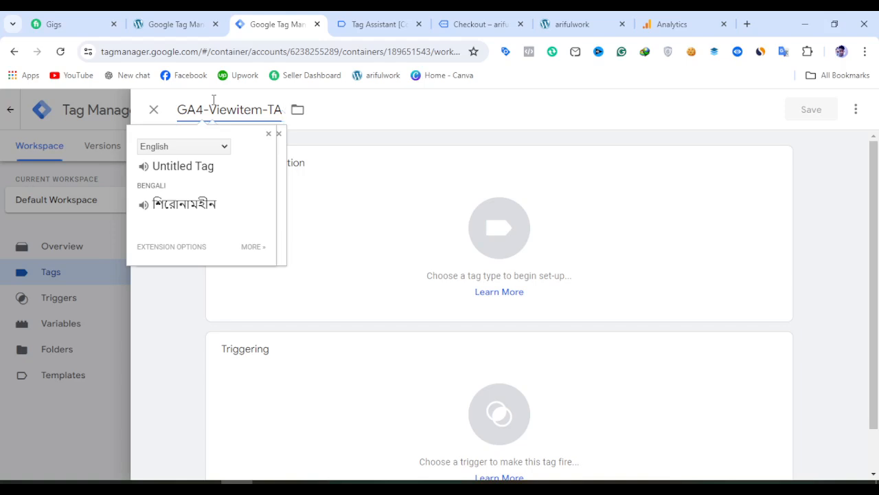
pyautogui.write('ag')
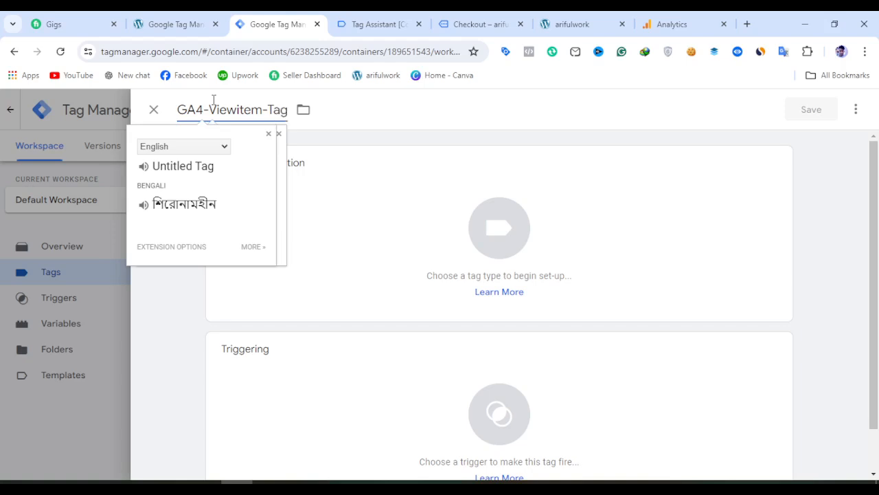
# Set the tag type to Google Analytics: GA4 Event and use the GA4-measurment-id variable as the Measurement ID
pyautogui.click(392, 224)
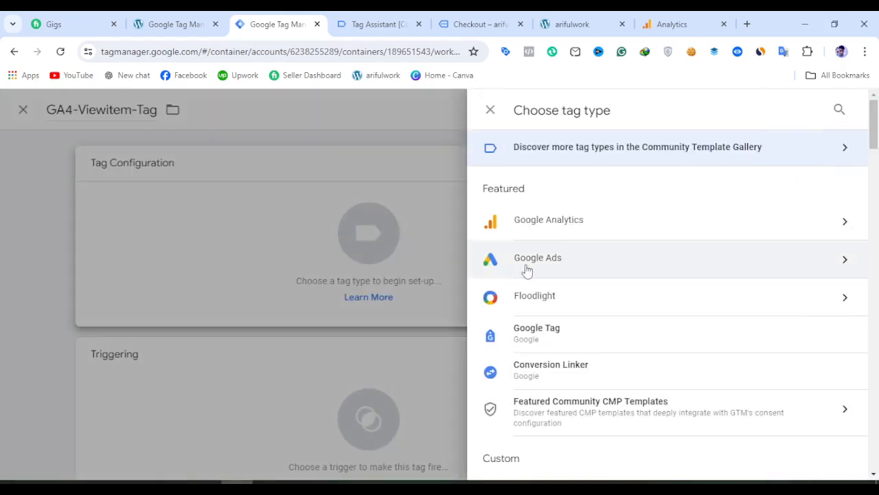
pyautogui.click(568, 222)
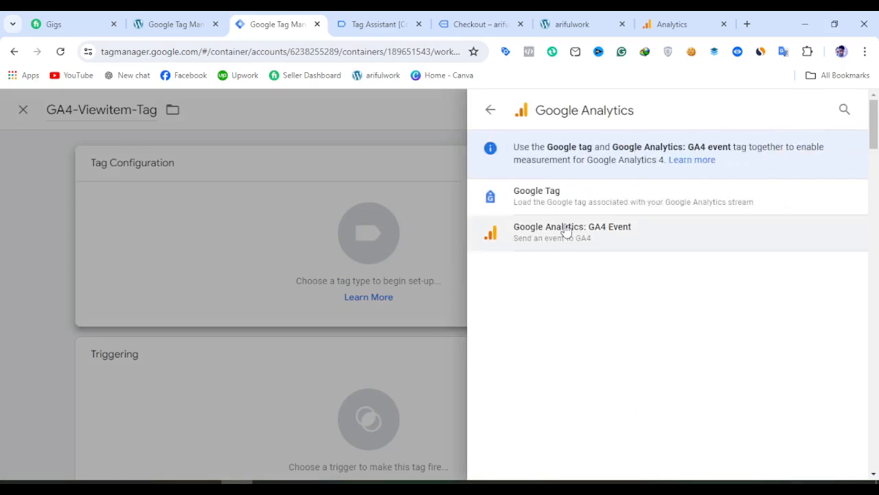
pyautogui.click(565, 232)
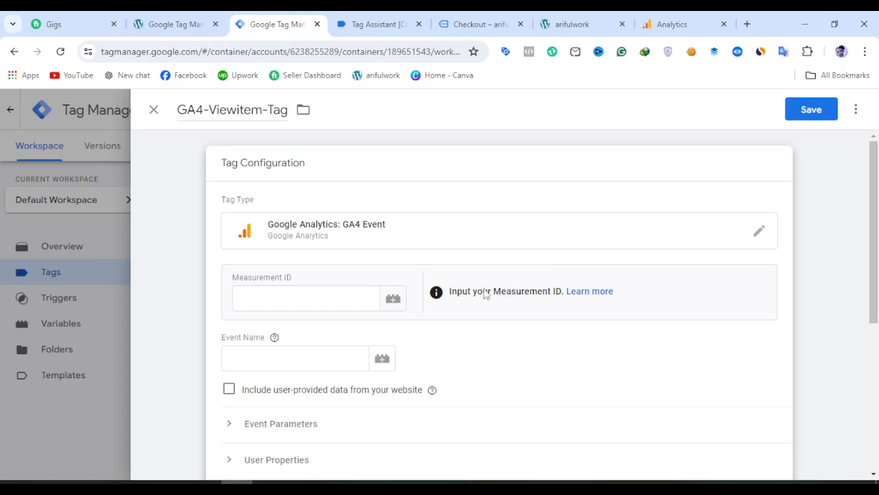
pyautogui.scroll(-1, 349, 238)
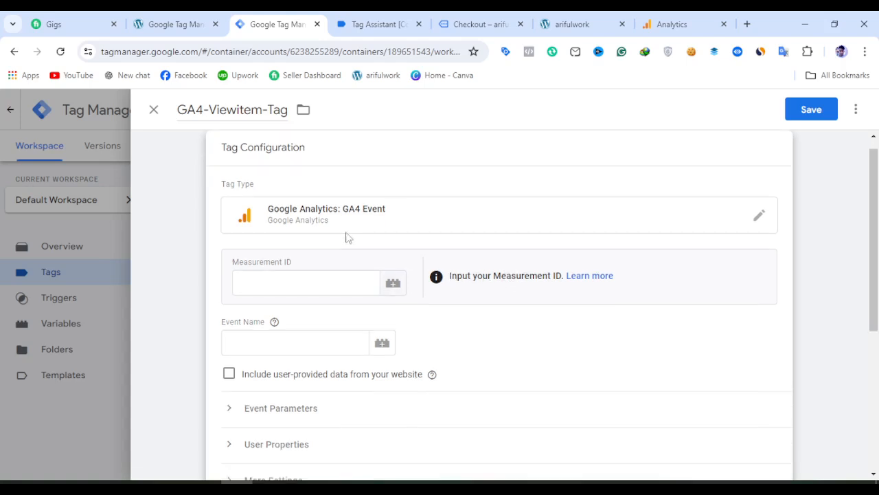
pyautogui.click(394, 285)
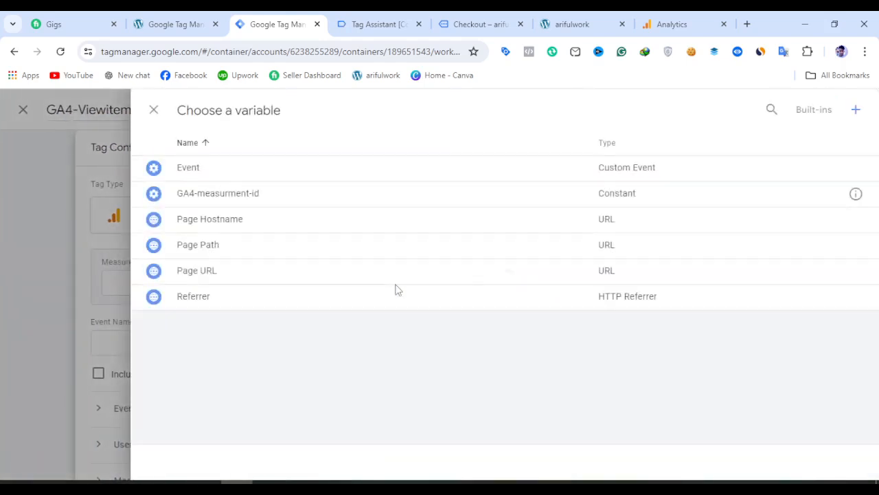
pyautogui.click(270, 196)
pyautogui.click(289, 348)
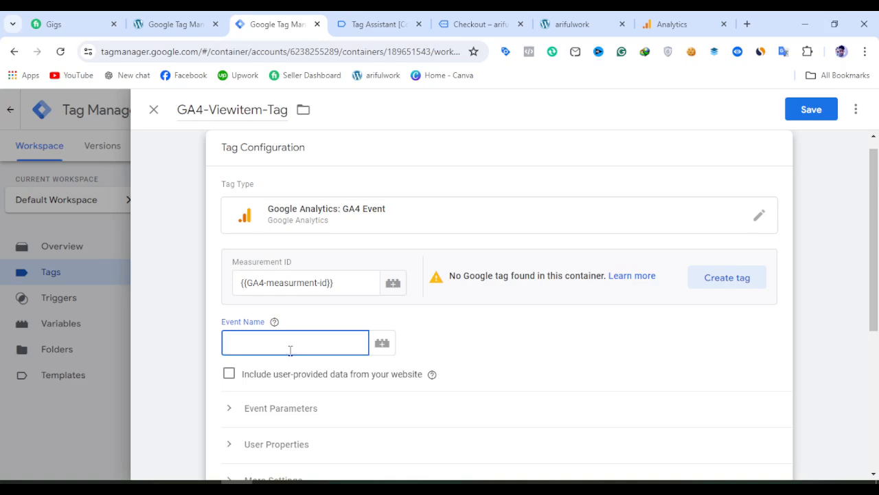
# Search Google for ga4 schema in a new browser tab and open Google's Measure ecommerce guide
pyautogui.click(746, 24)
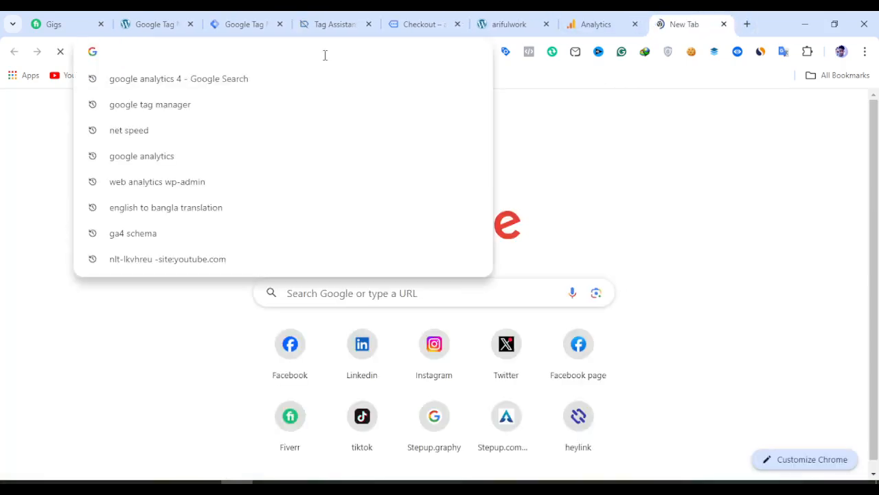
pyautogui.write('ga')
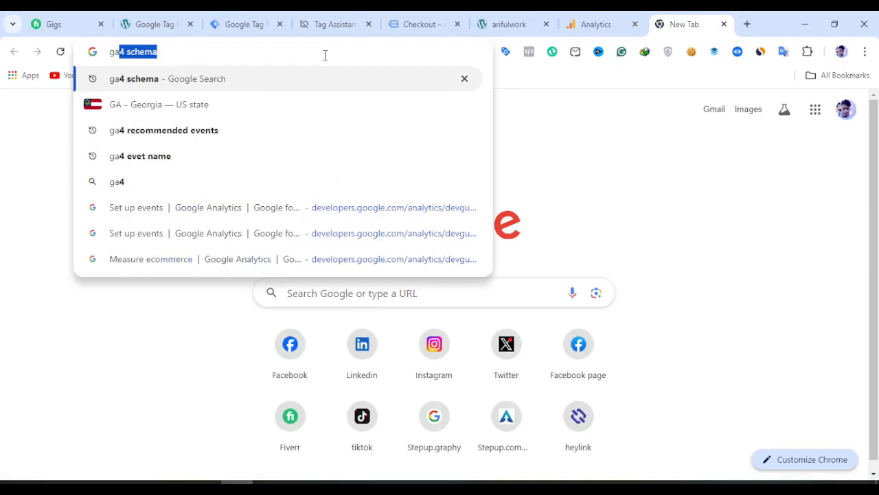
pyautogui.press('Return')
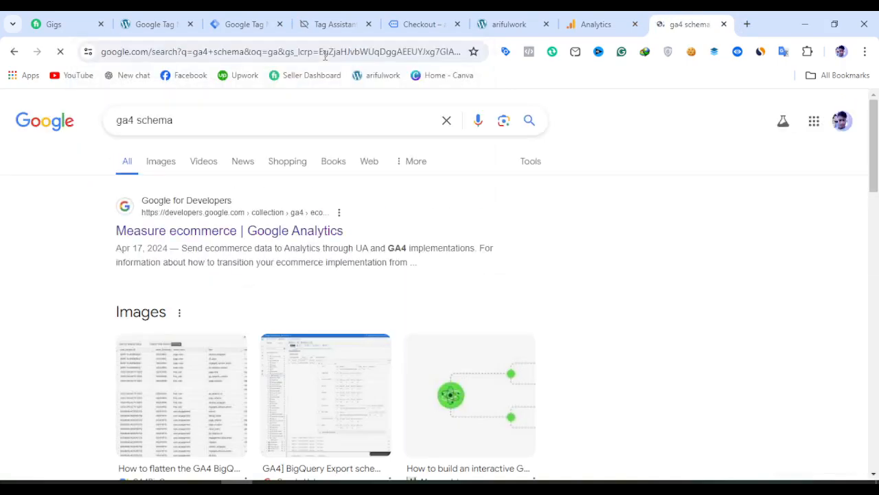
pyautogui.scroll(-9, 251, 220)
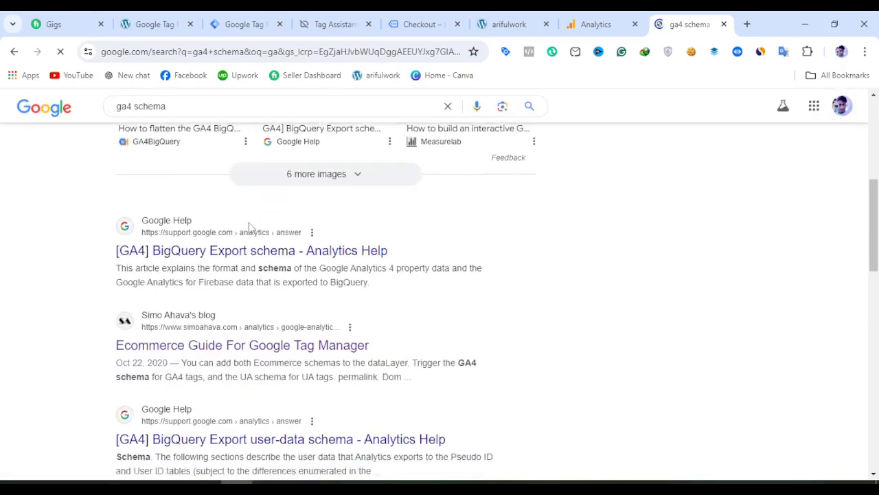
pyautogui.scroll(-10, 252, 233)
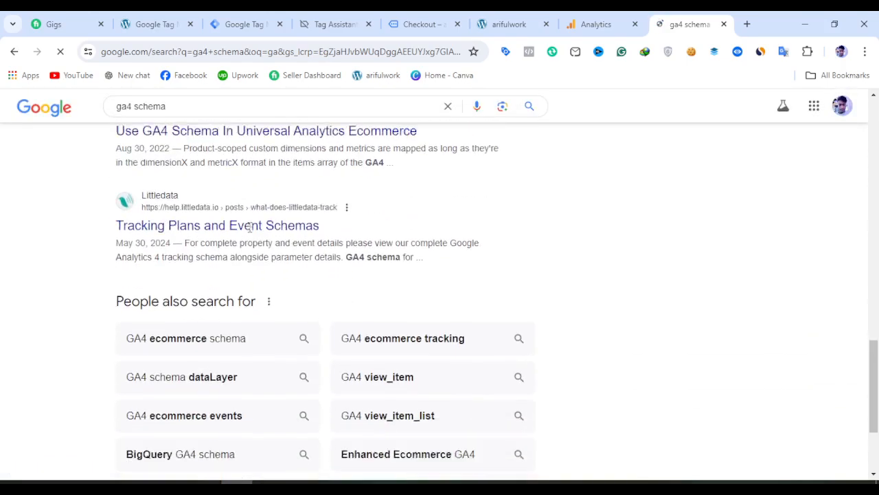
pyautogui.scroll(10, 250, 233)
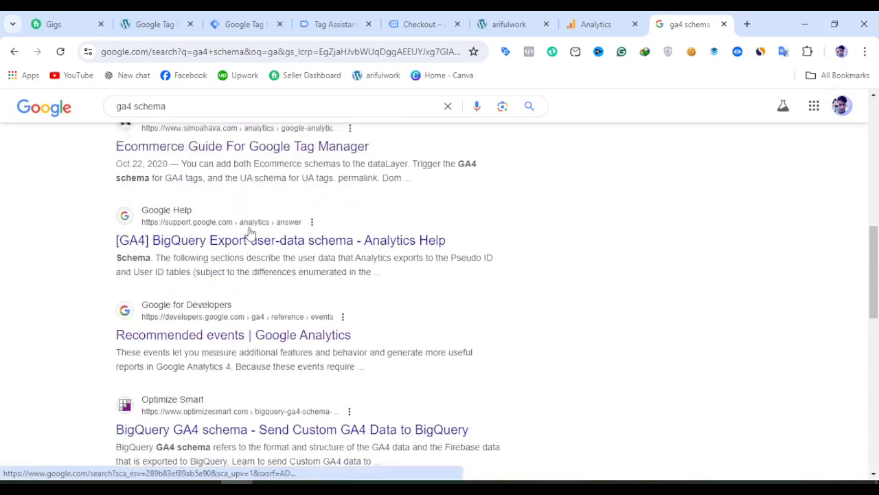
pyautogui.scroll(5, 251, 233)
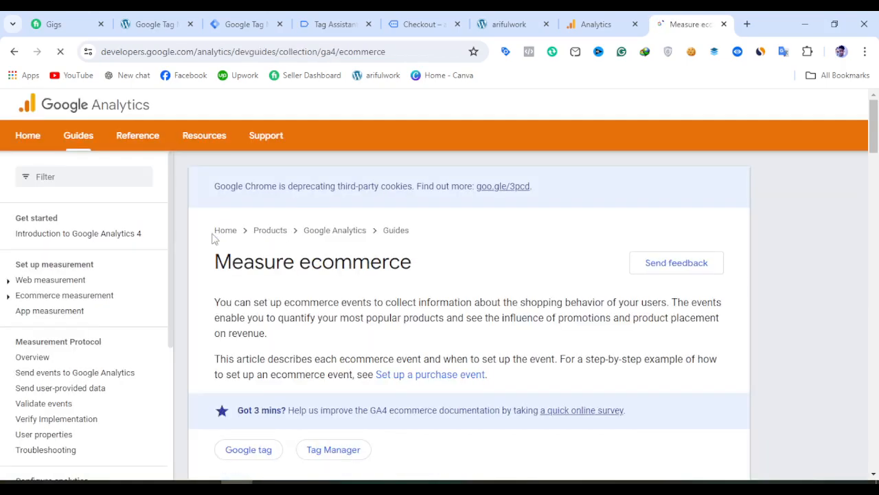
# Look through the Measure ecommerce guide for the event names and open the Set up purchase events page
pyautogui.scroll(-5, 276, 258)
pyautogui.scroll(-10, 276, 258)
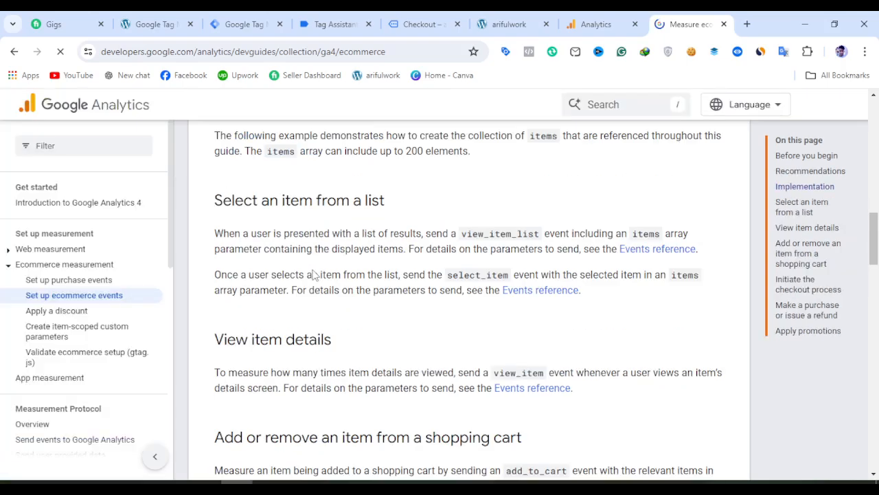
pyautogui.scroll(-15, 312, 270)
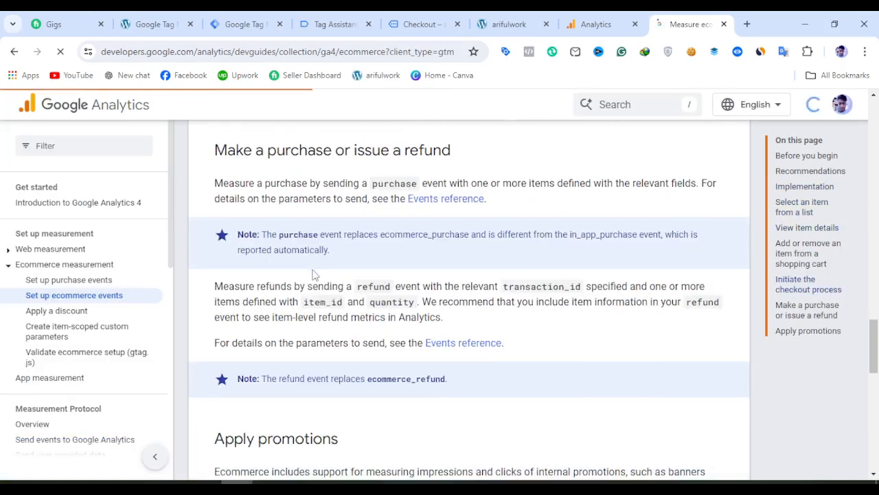
pyautogui.scroll(20, 313, 275)
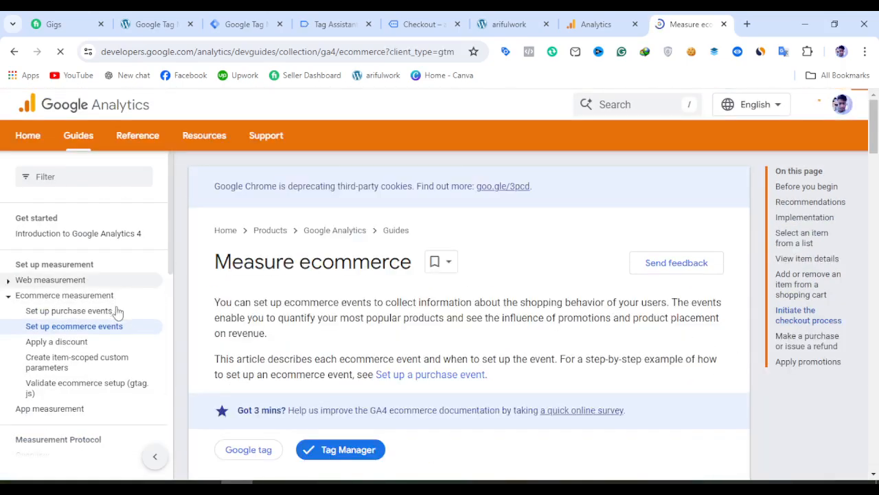
pyautogui.scroll(-5, 280, 299)
pyautogui.scroll(-10, 280, 295)
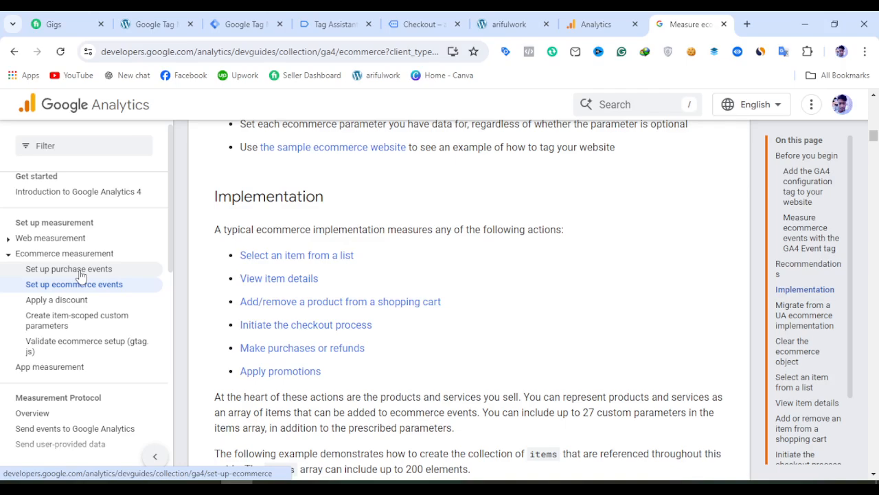
pyautogui.click(81, 275)
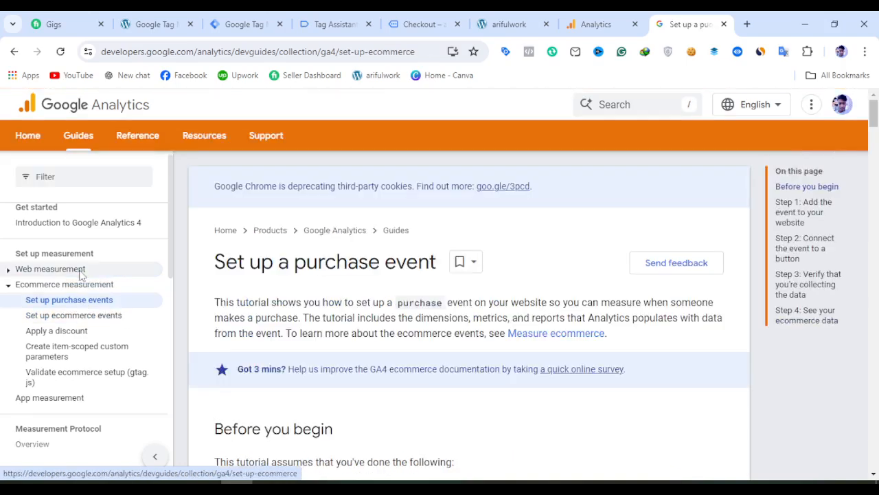
# Look through the code samples on the Set up a purchase event page for the GA4 event names
pyautogui.scroll(-5, 373, 272)
pyautogui.scroll(-5, 373, 275)
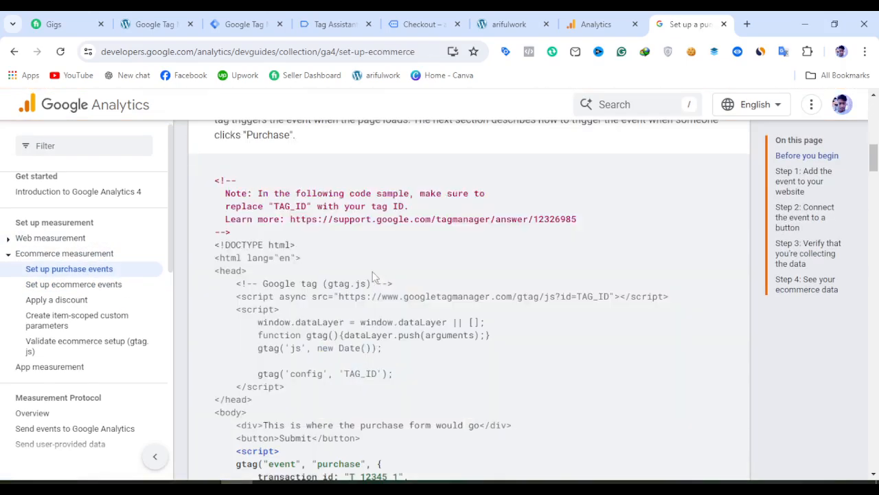
pyautogui.scroll(3, 373, 272)
pyautogui.scroll(-12, 373, 273)
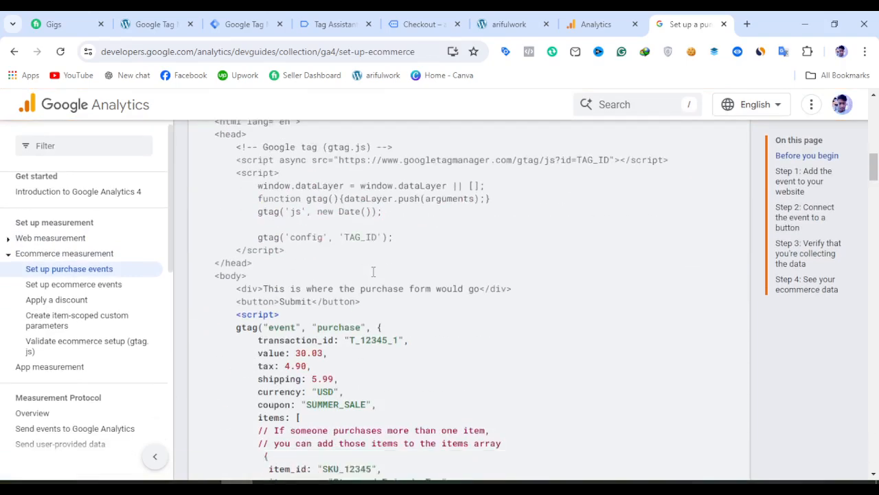
pyautogui.scroll(-14, 373, 275)
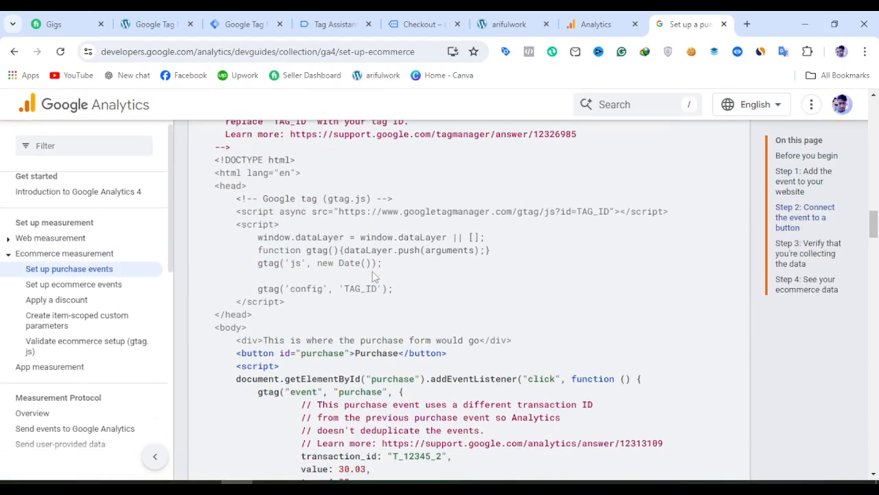
pyautogui.scroll(-6, 374, 275)
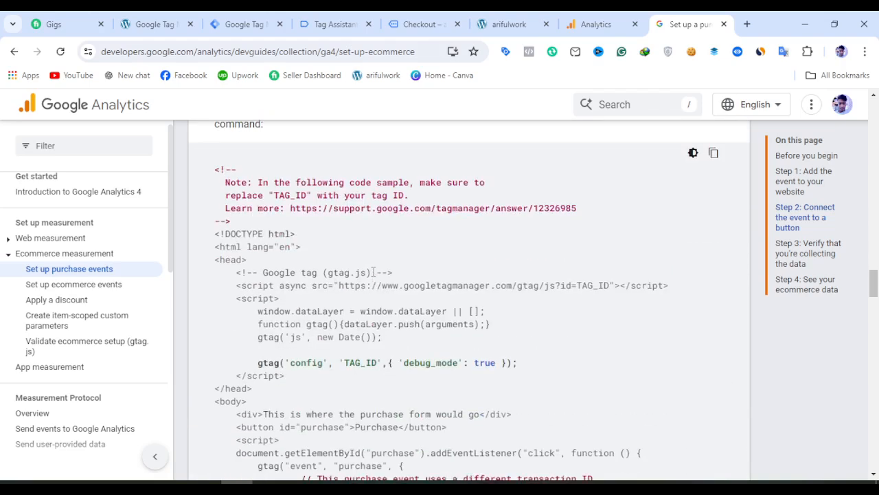
# Open the Set up events guide under Web measurement and look through its Tag Manager instructions
pyautogui.click(74, 240)
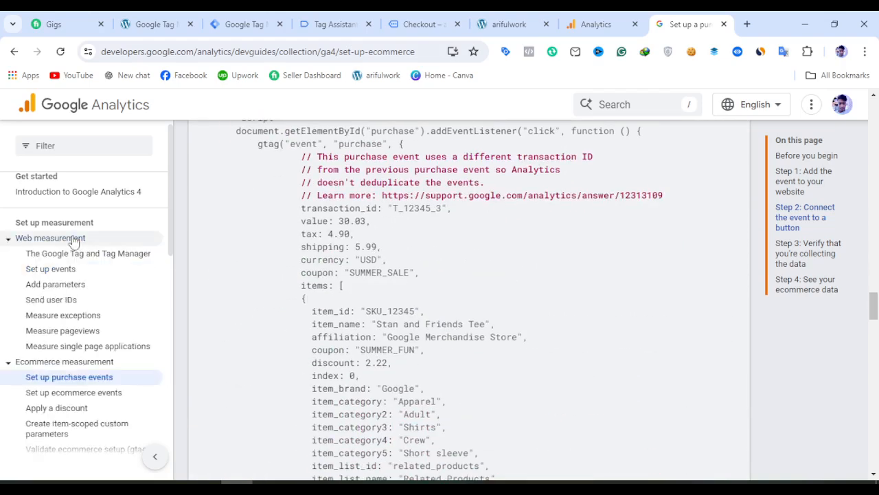
pyautogui.click(77, 269)
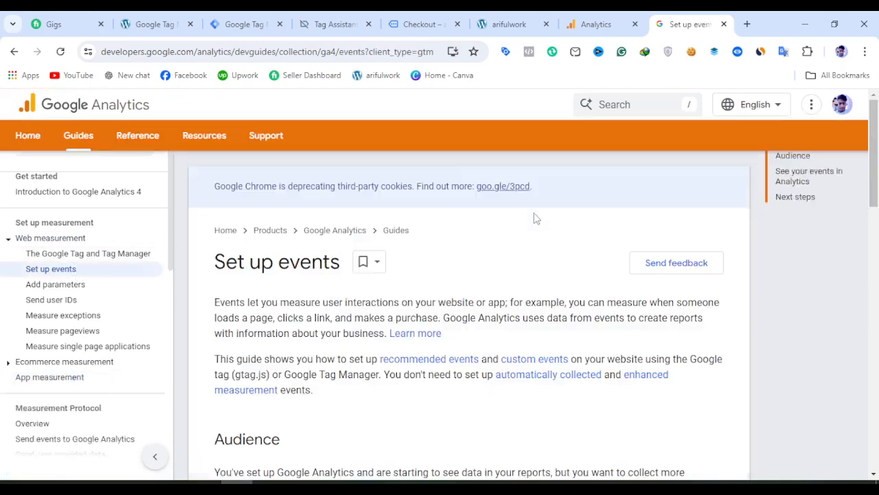
pyautogui.scroll(-5, 515, 227)
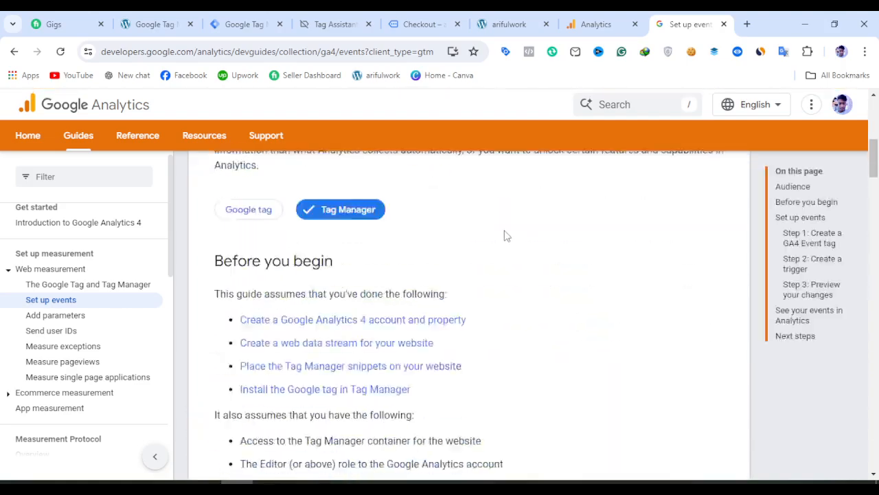
pyautogui.scroll(-10, 505, 236)
pyautogui.scroll(-15, 505, 236)
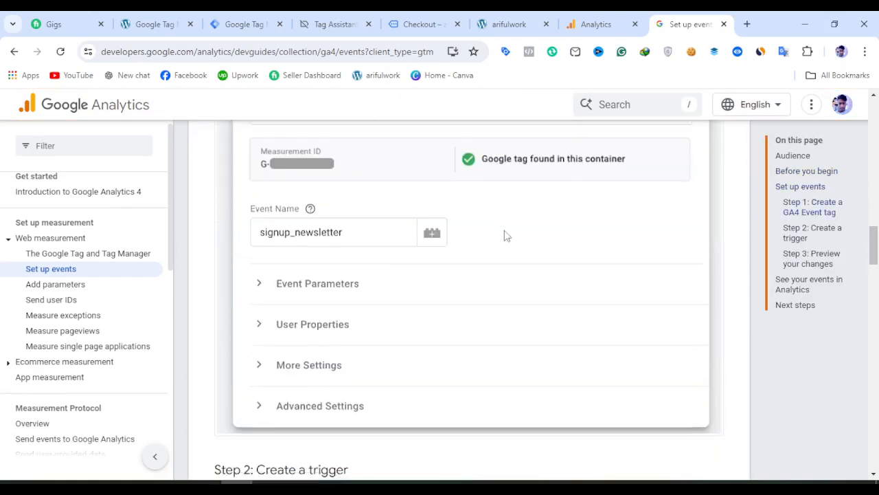
pyautogui.scroll(-15, 505, 235)
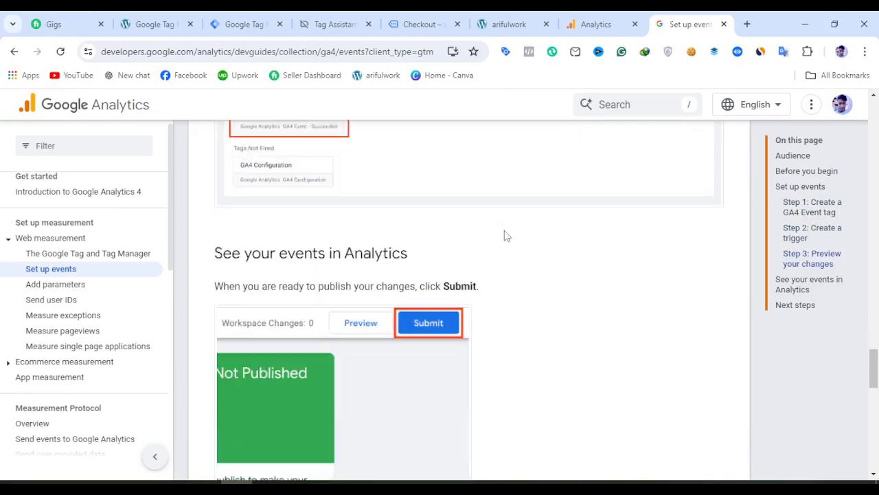
pyautogui.scroll(-1, 505, 236)
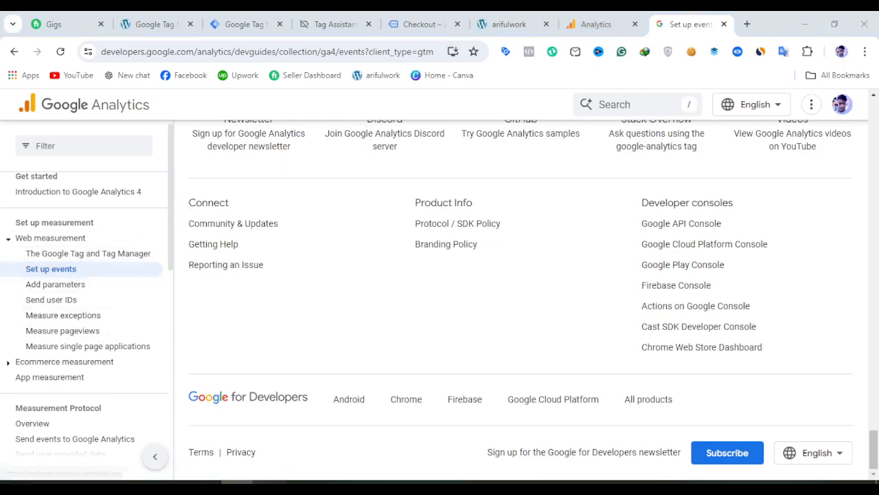
pyautogui.click(272, 483)
pyautogui.click(649, 300)
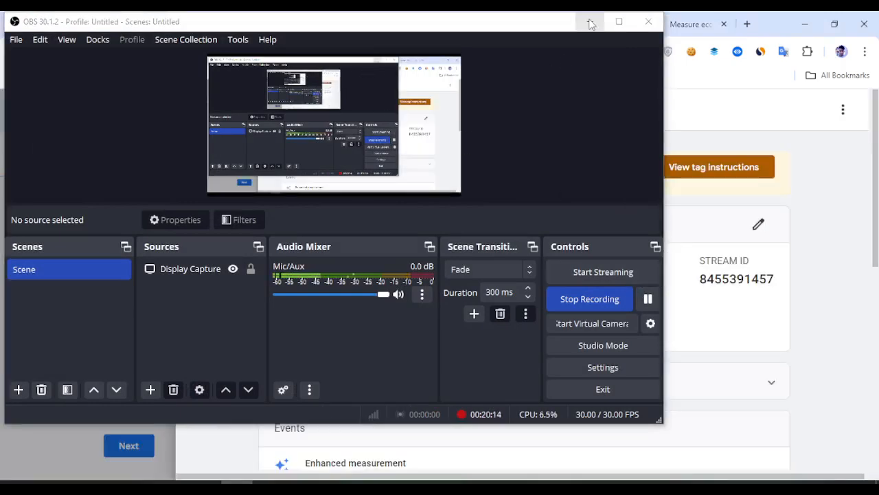
pyautogui.click(590, 24)
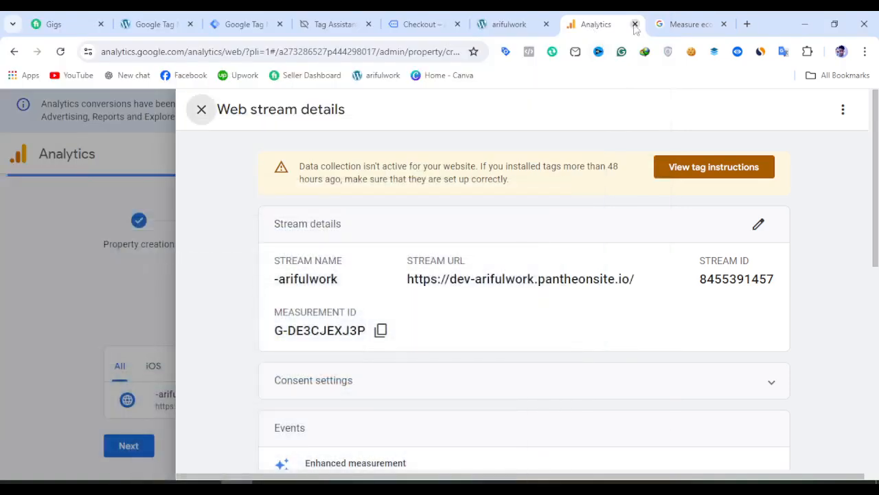
# Copy the view_item event name from the Measure ecommerce guide's View item details section into GA4-Viewitem-Tag's Event Name
pyautogui.click(676, 24)
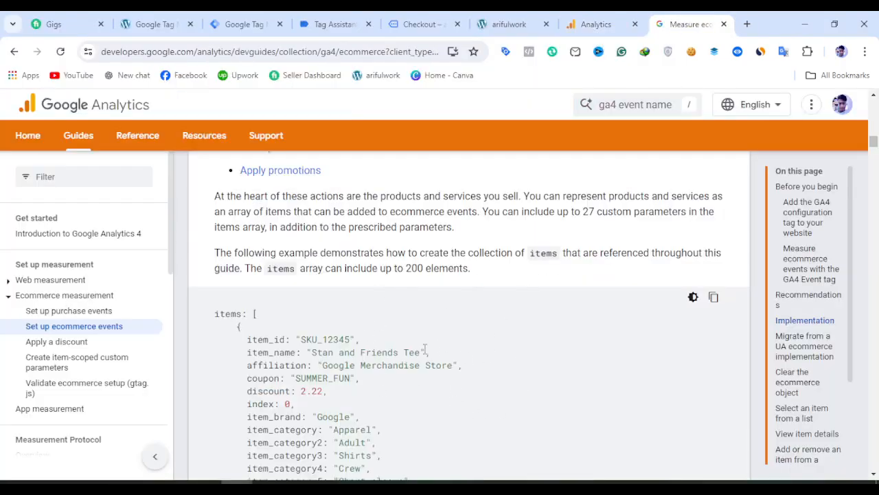
pyautogui.scroll(-10, 426, 351)
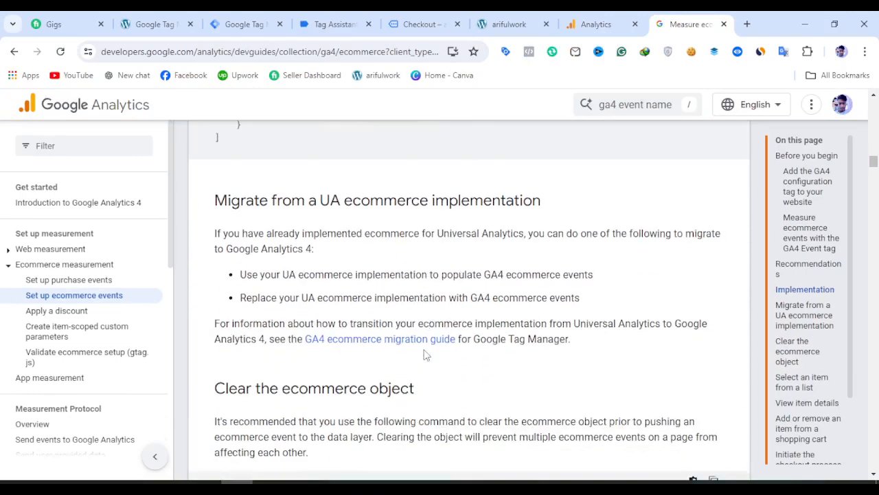
pyautogui.scroll(-5, 424, 353)
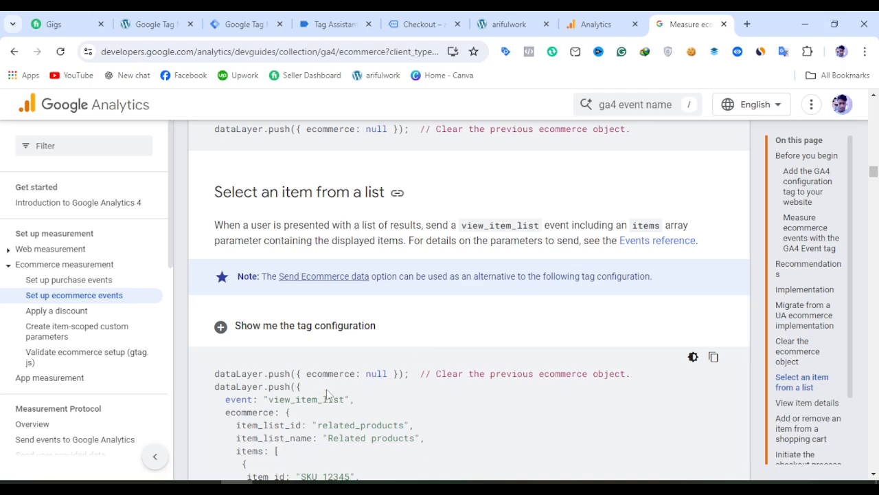
pyautogui.scroll(-3, 327, 389)
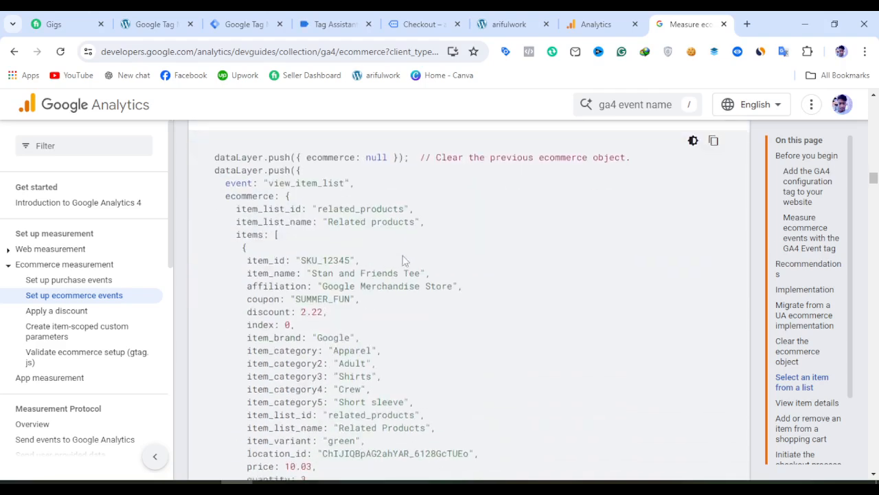
pyautogui.scroll(-9, 403, 261)
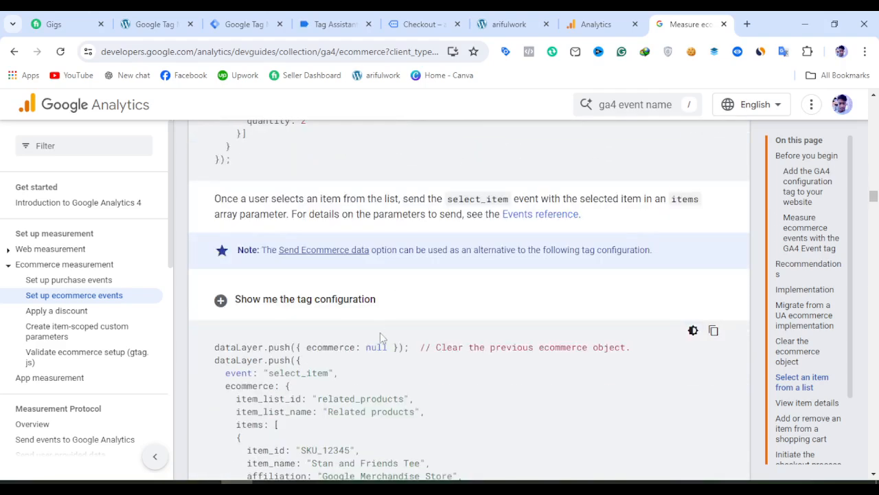
pyautogui.scroll(-8, 301, 377)
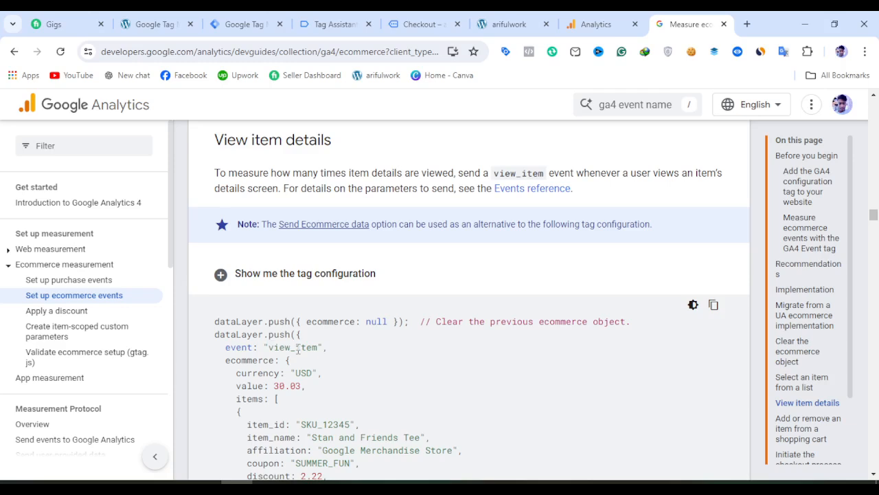
pyautogui.doubleClick(298, 348)
pyautogui.hotkey('ctrl', 'c')
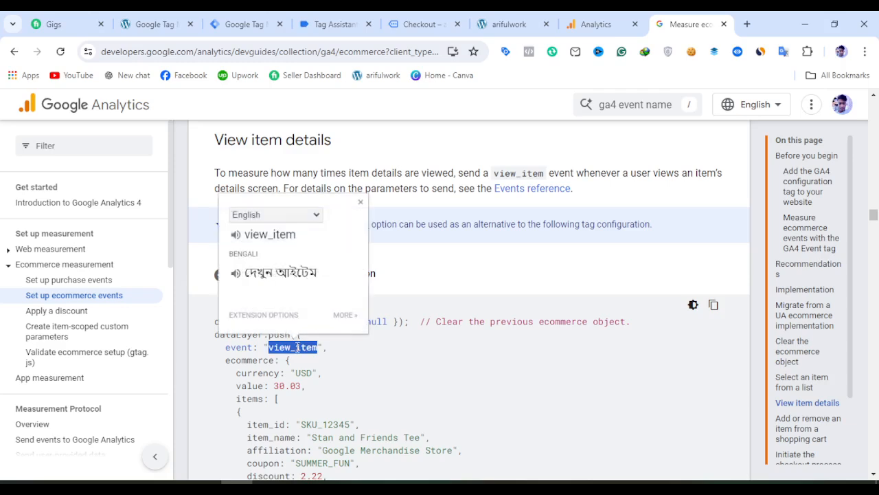
pyautogui.click(245, 24)
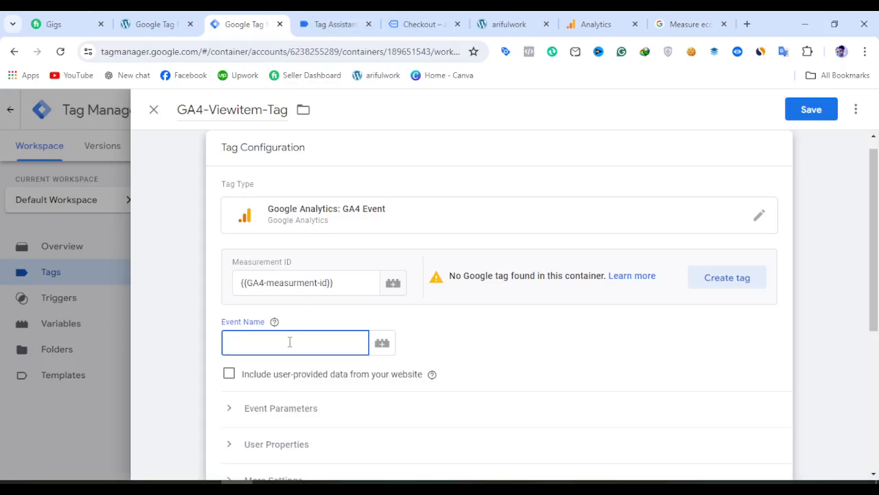
pyautogui.hotkey('ctrl', 'v')
# Assign GA4-viewitem-Trigger as the firing trigger of GA4-Viewitem-Tag and save the tag
pyautogui.scroll(-3, 291, 340)
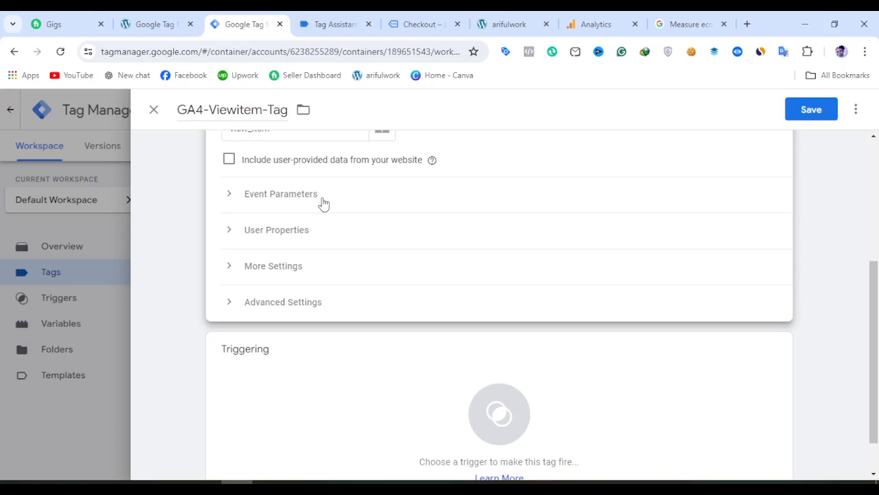
pyautogui.click(323, 203)
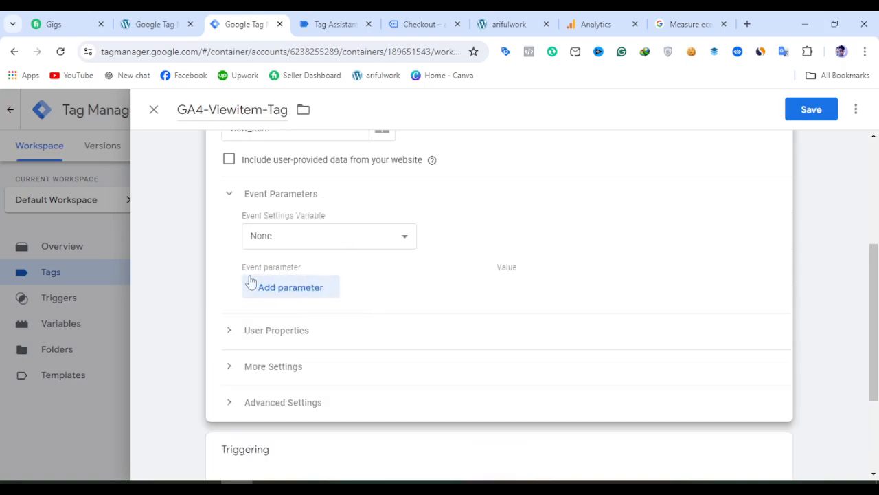
pyautogui.scroll(-2, 306, 296)
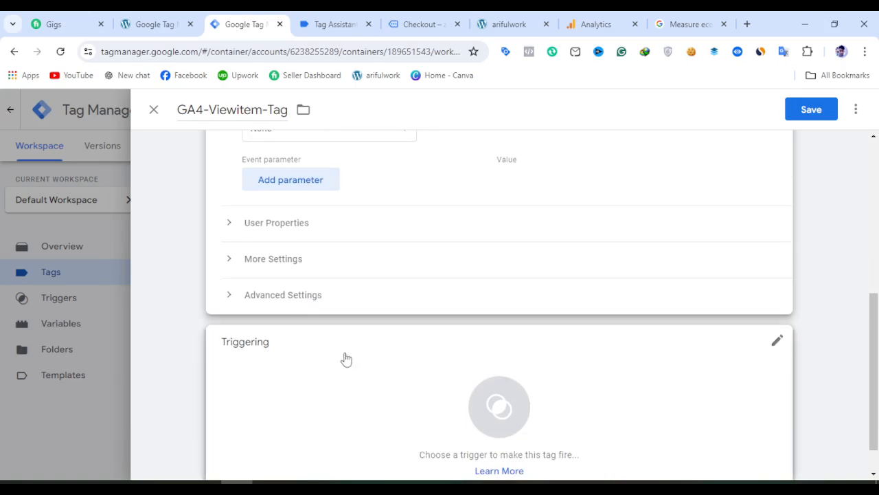
pyautogui.click(383, 413)
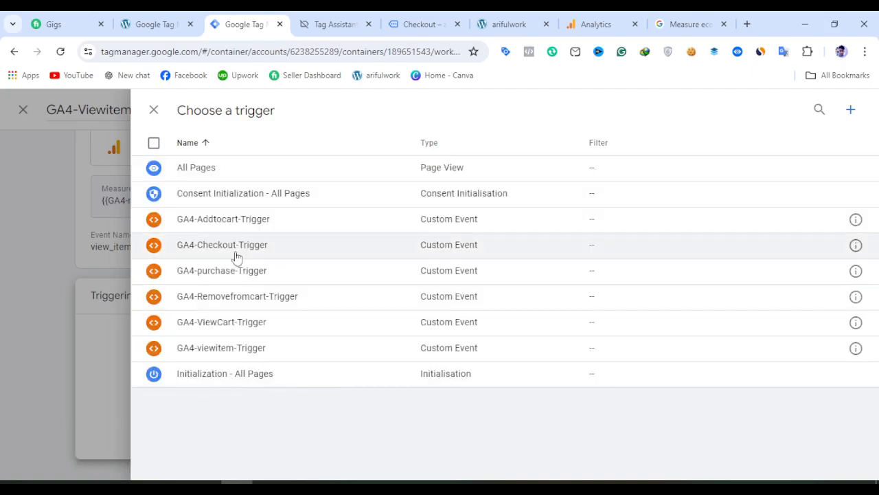
pyautogui.click(222, 352)
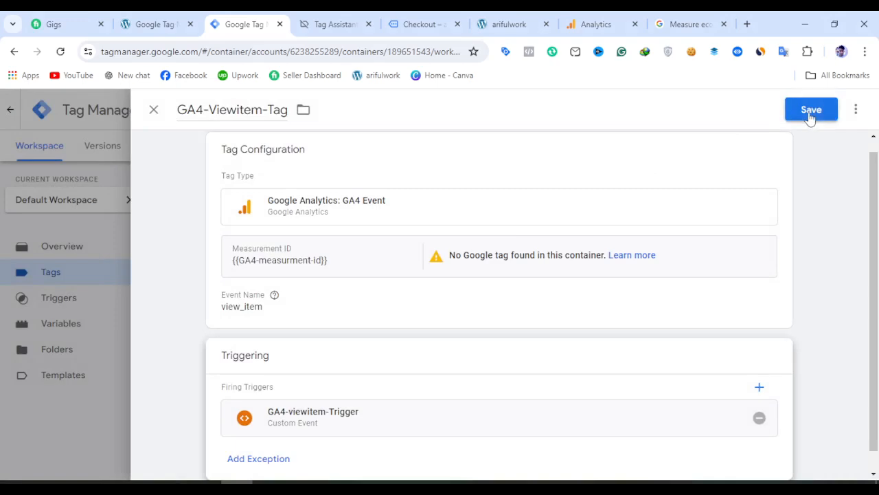
pyautogui.click(809, 112)
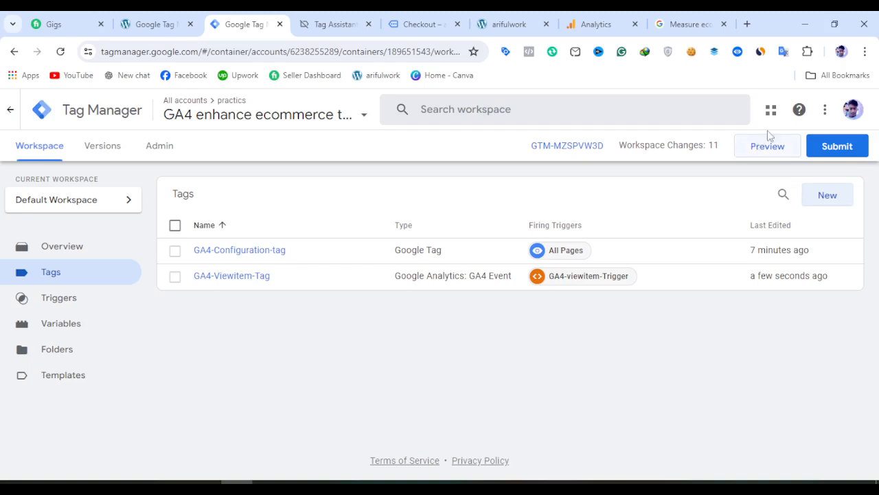
# Search Google for ga4 recommended events in a new browser tab and open the Analytics Help article on recommended events
pyautogui.click(744, 24)
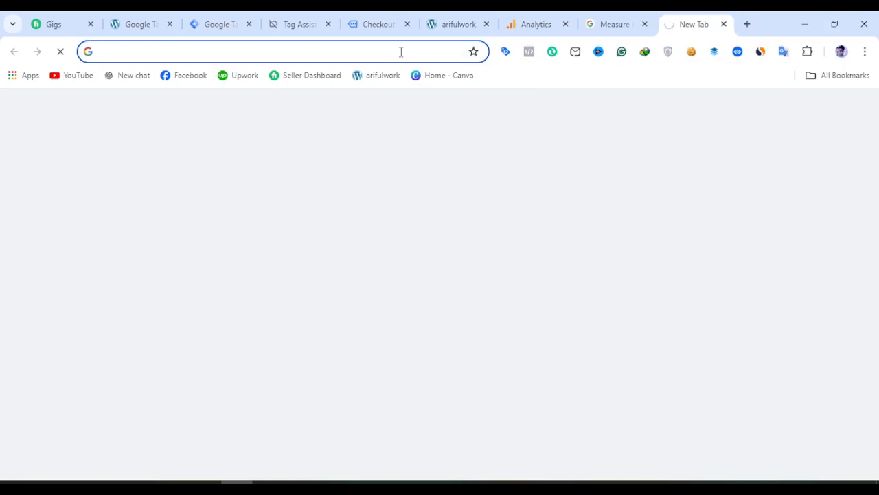
pyautogui.click(401, 50)
pyautogui.write('ga4')
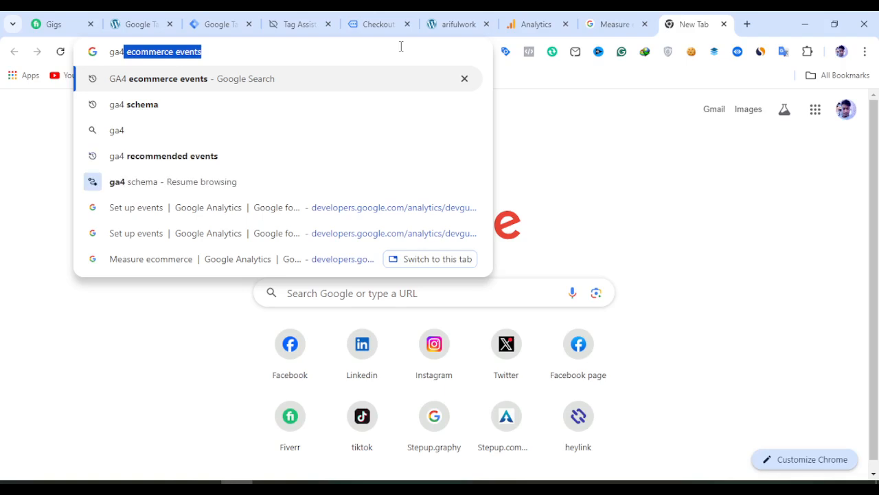
pyautogui.write('rc')
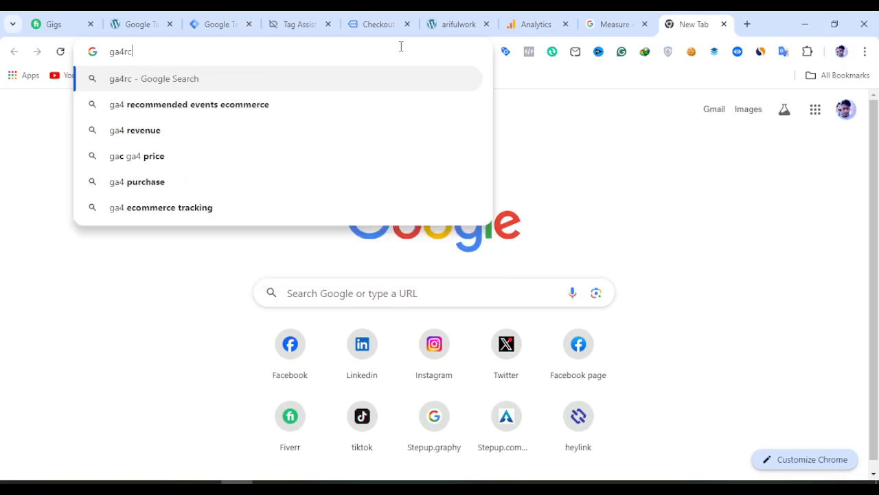
pyautogui.press('BackSpace')
pyautogui.press('BackSpace')
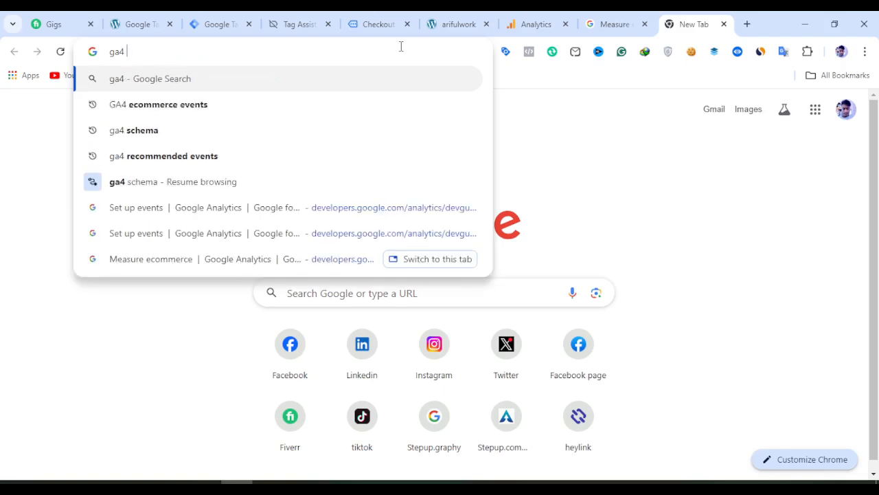
pyautogui.click(265, 165)
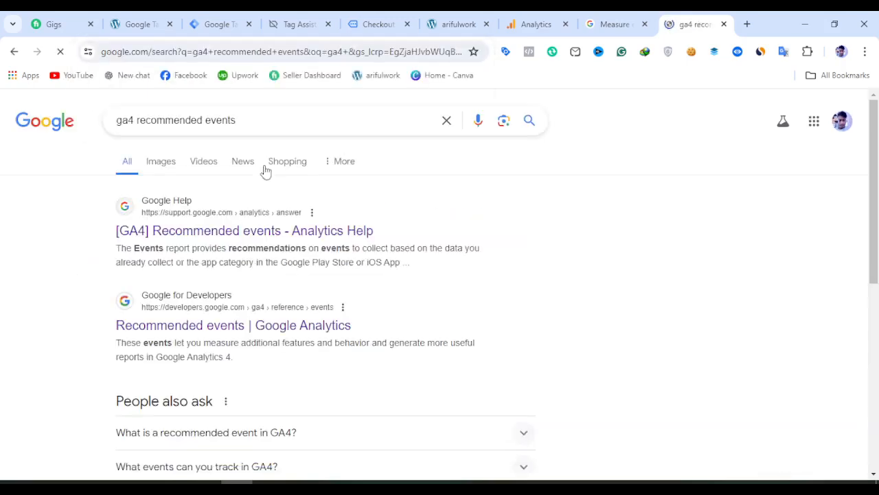
pyautogui.click(234, 231)
# Look through the recommended events article's For all properties table for the event names and when they trigger
pyautogui.scroll(-3, 234, 234)
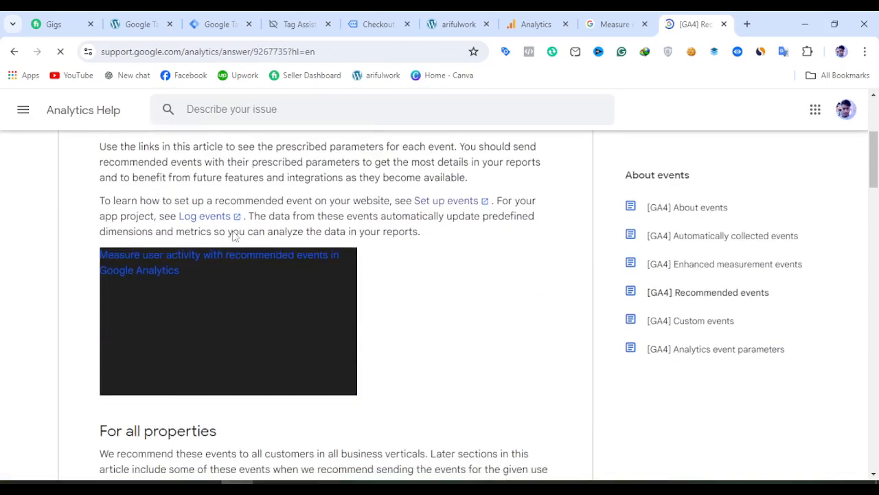
pyautogui.scroll(-6, 234, 234)
pyautogui.scroll(2, 234, 236)
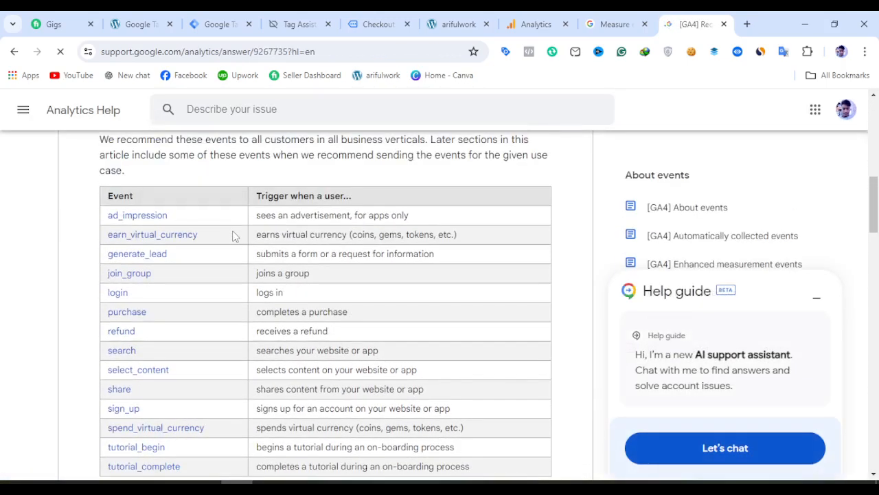
pyautogui.scroll(3, 191, 302)
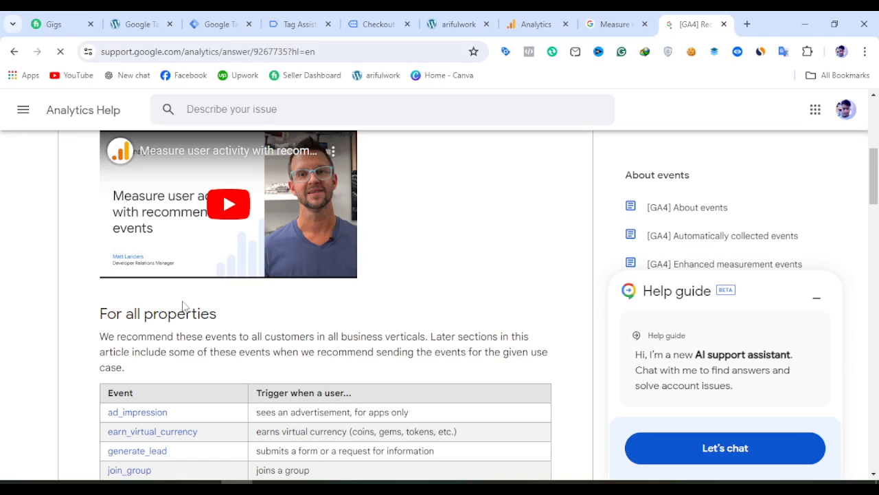
pyautogui.scroll(-2, 157, 416)
pyautogui.scroll(-2, 172, 408)
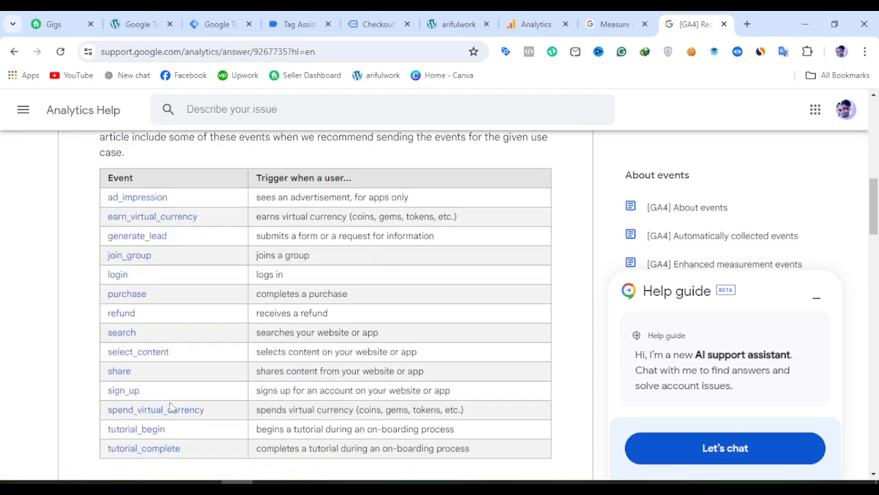
# Open the view_item developer reference from the recommended events article's For online sales table
pyautogui.scroll(-5, 175, 321)
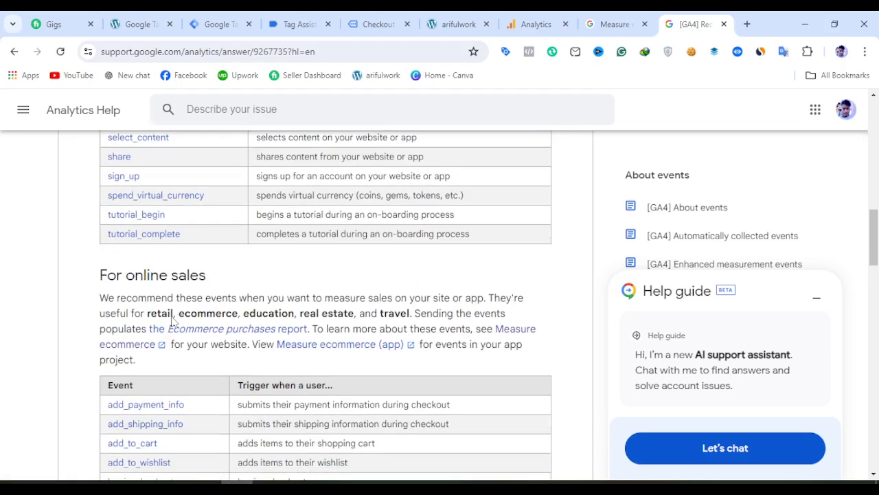
pyautogui.scroll(-2, 171, 335)
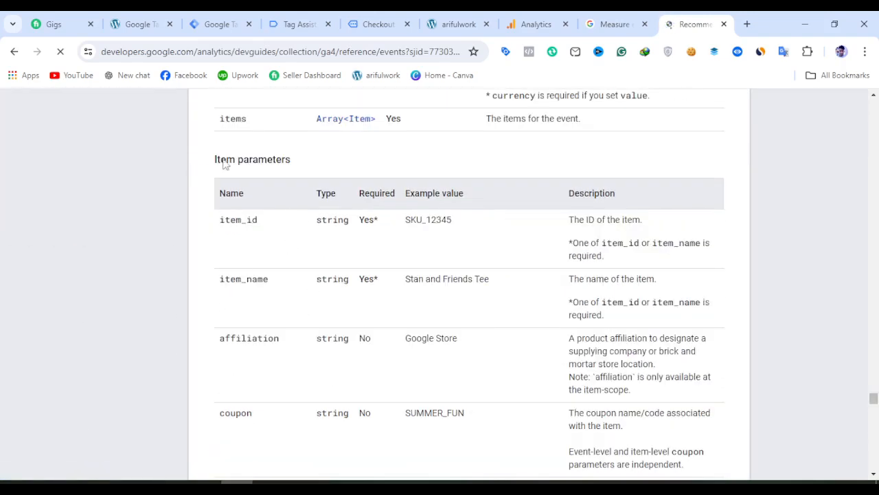
pyautogui.scroll(3, 320, 229)
pyautogui.scroll(1, 316, 236)
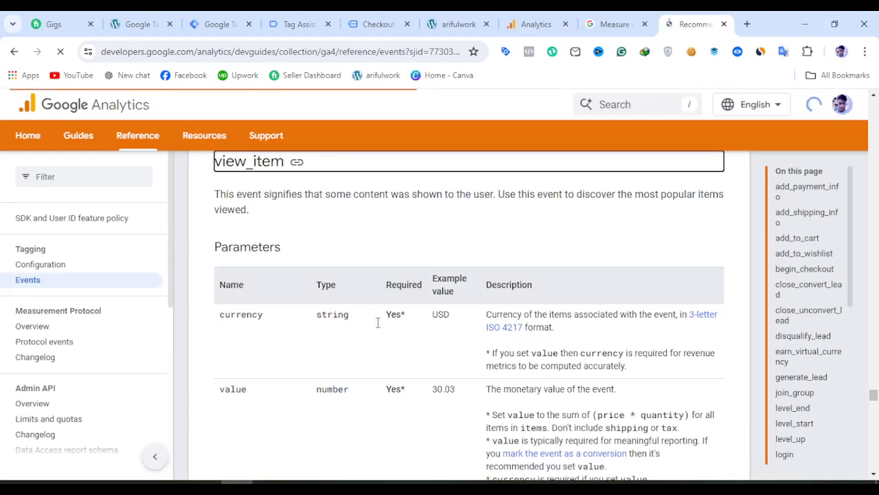
# Look through the view_item event's Parameters and Item parameters tables for the required and optional parameters
pyautogui.scroll(-5, 275, 382)
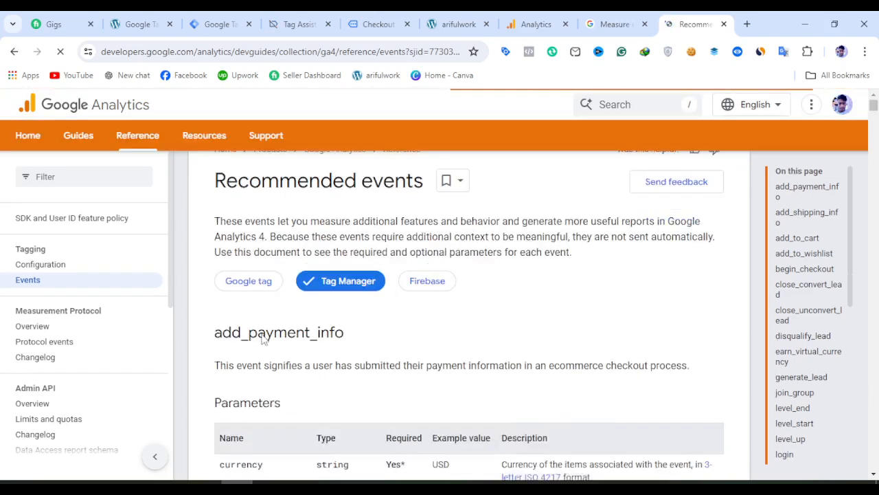
pyautogui.scroll(-4, 269, 341)
pyautogui.scroll(-3, 268, 341)
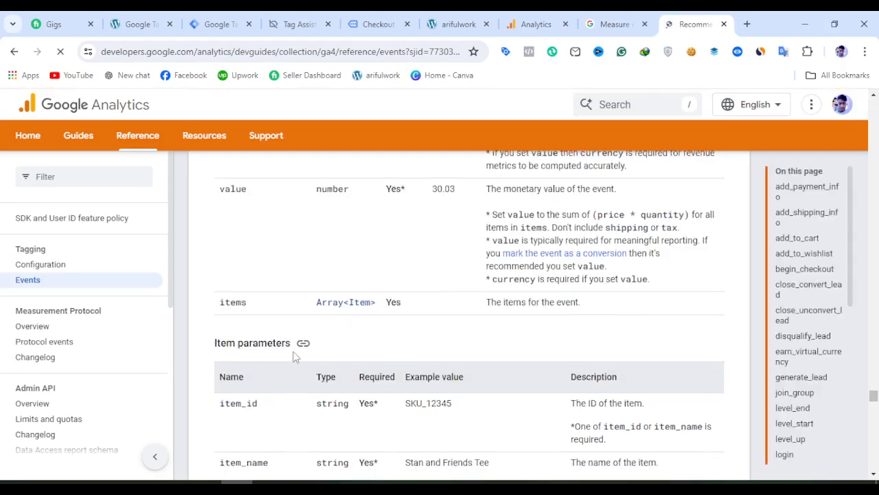
pyautogui.scroll(-3, 285, 351)
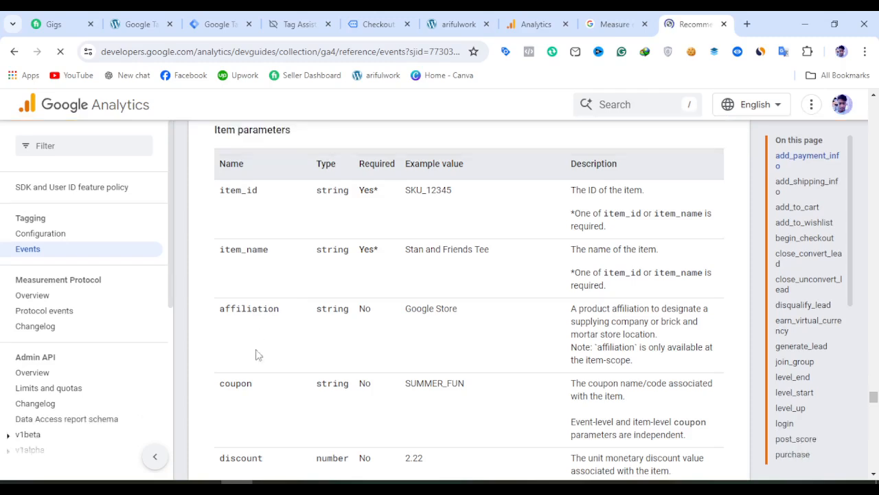
pyautogui.scroll(-3, 346, 334)
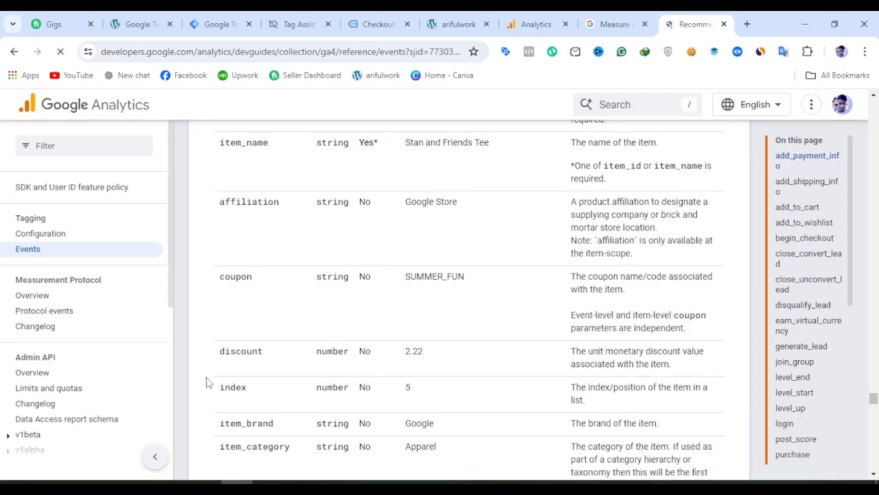
pyautogui.scroll(-3, 268, 385)
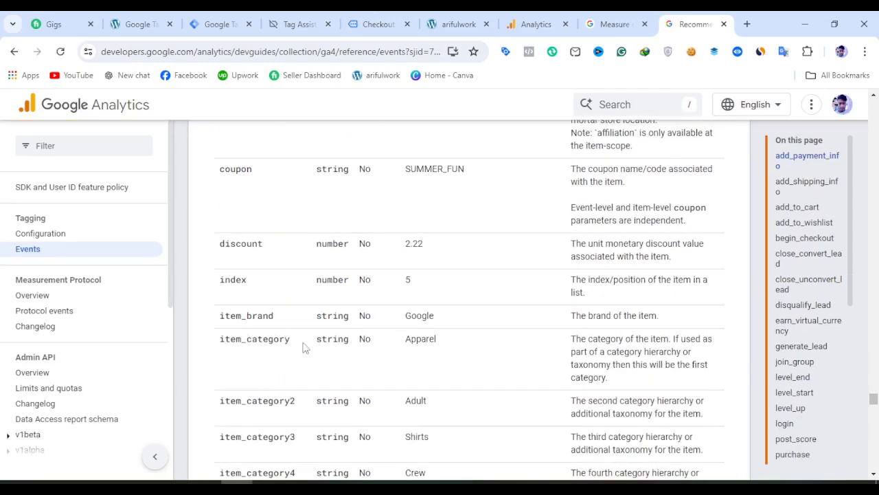
pyautogui.scroll(-3, 296, 357)
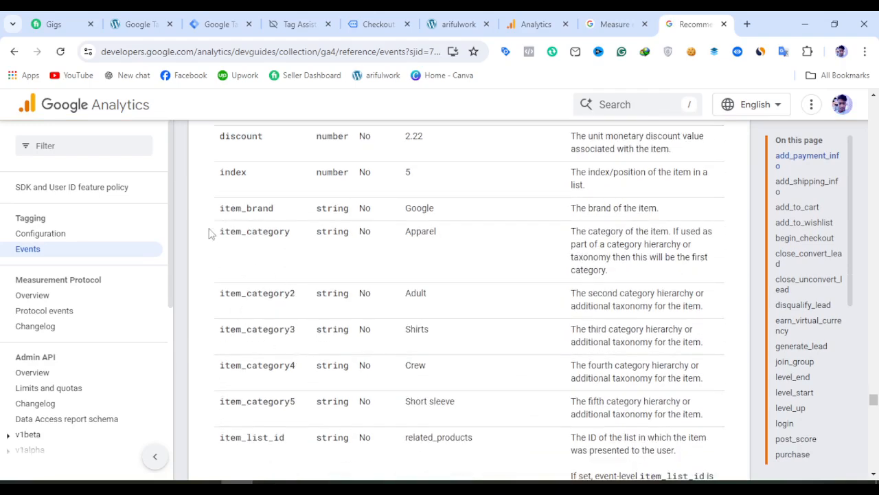
pyautogui.scroll(-9, 271, 241)
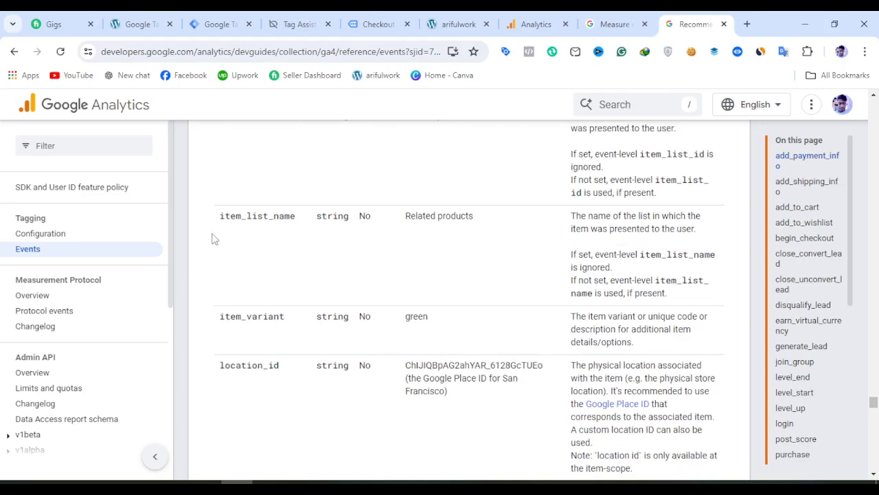
pyautogui.scroll(-6, 298, 319)
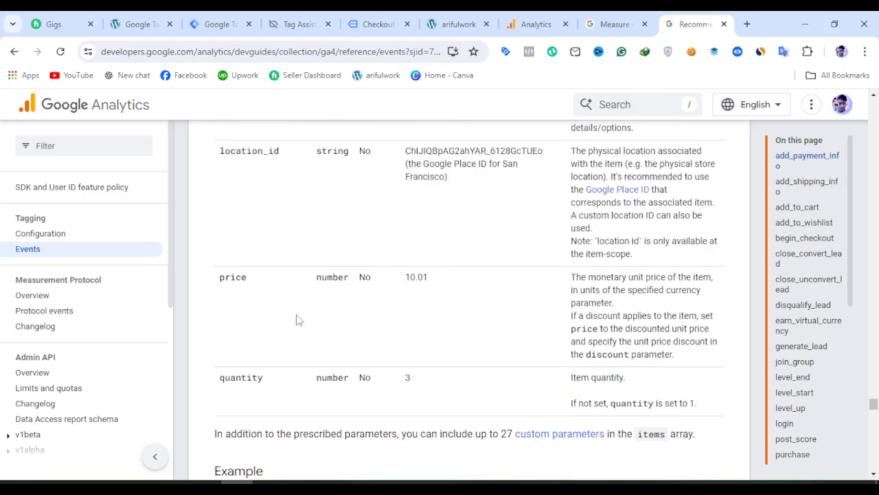
pyautogui.scroll(-3, 261, 323)
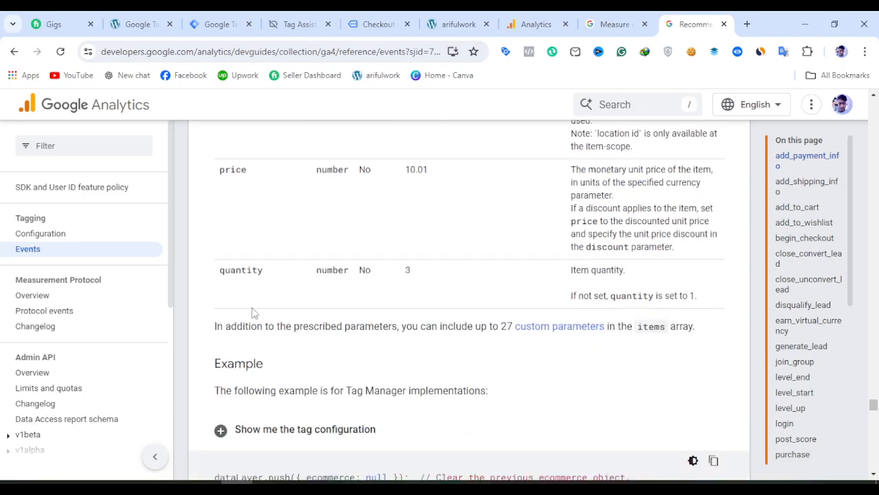
pyautogui.scroll(20, 251, 312)
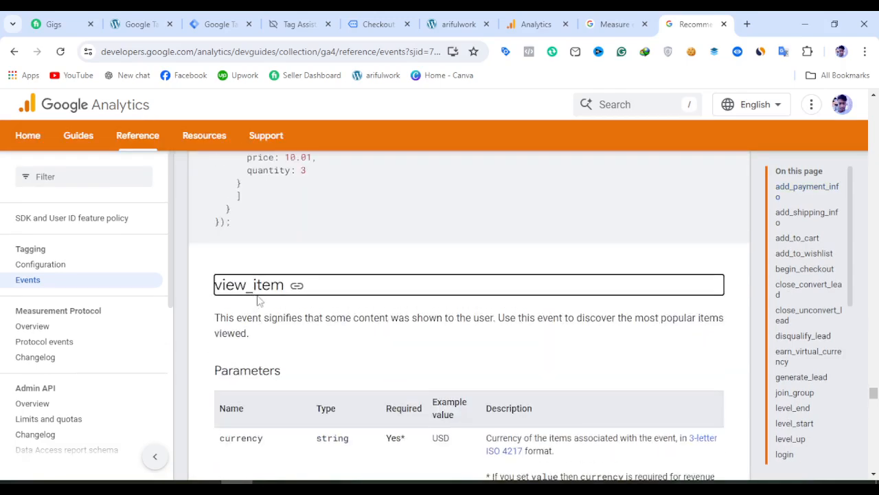
pyautogui.scroll(-6, 260, 300)
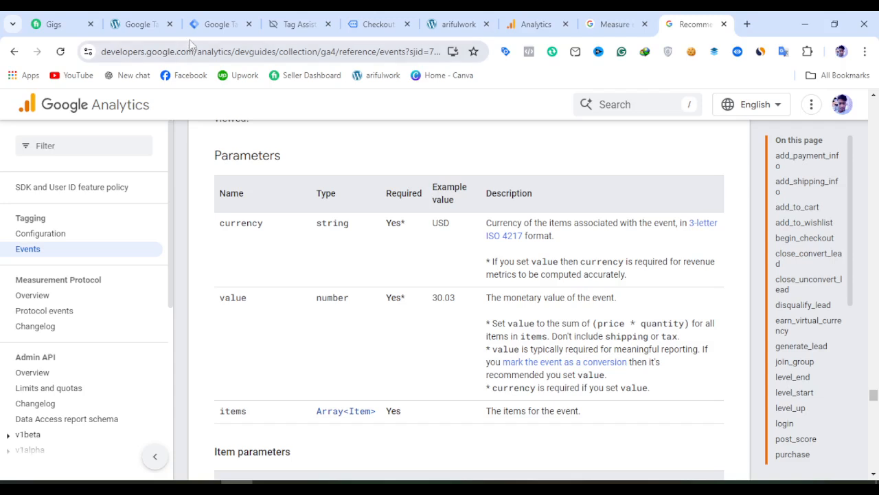
# Switch to Google Tag Manager and start a new user-defined variable in the workspace
pyautogui.click(232, 28)
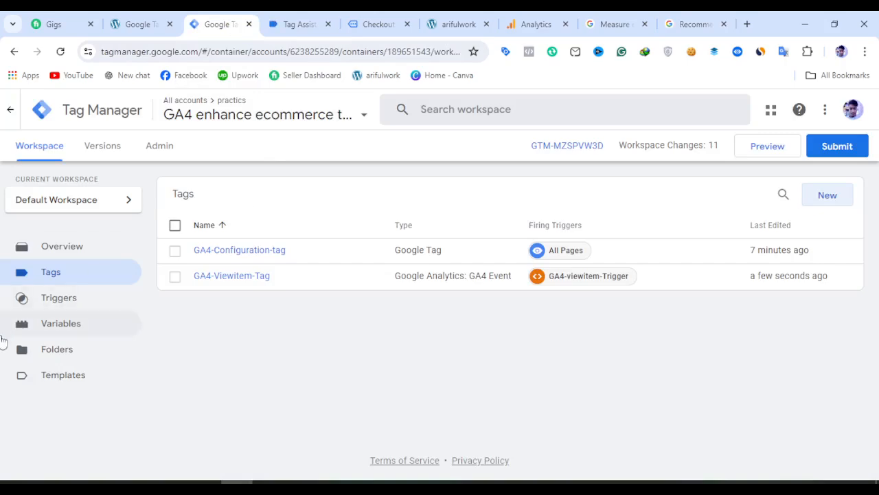
pyautogui.click(72, 331)
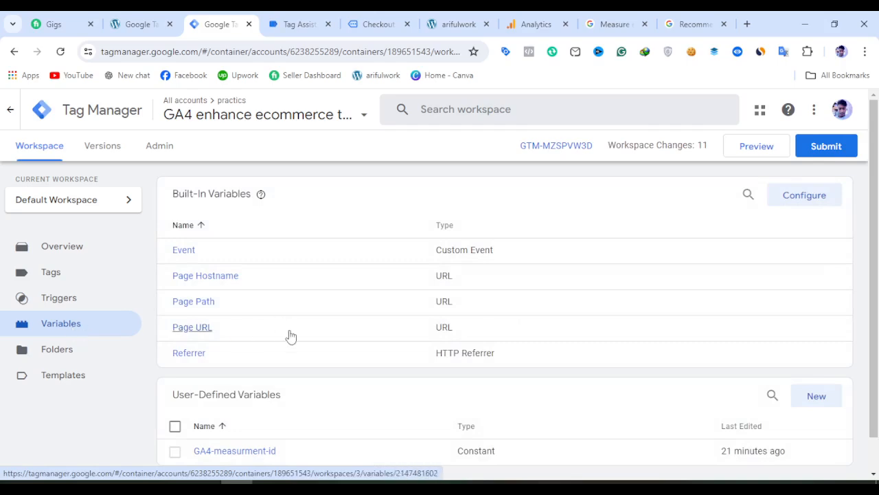
pyautogui.scroll(-1, 290, 338)
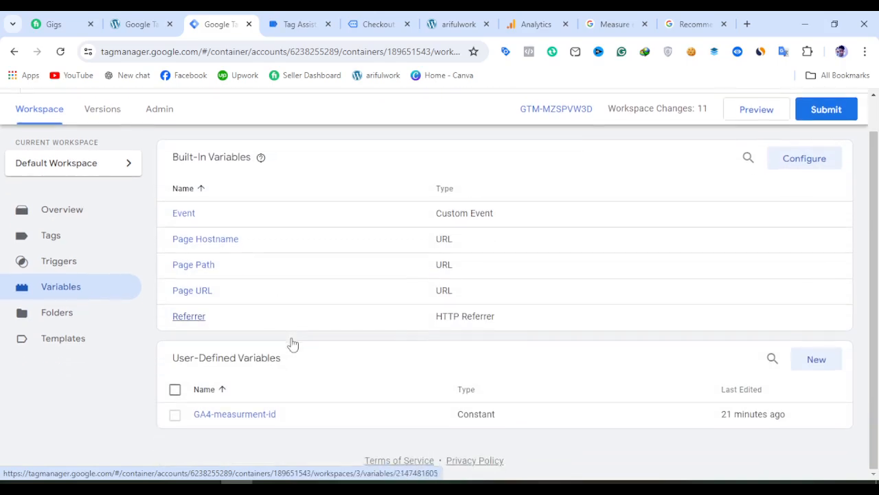
pyautogui.click(811, 359)
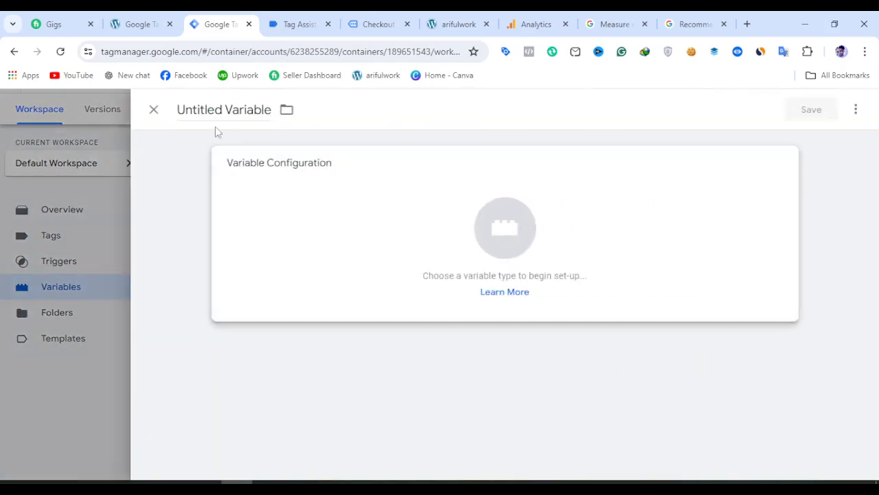
pyautogui.click(207, 112)
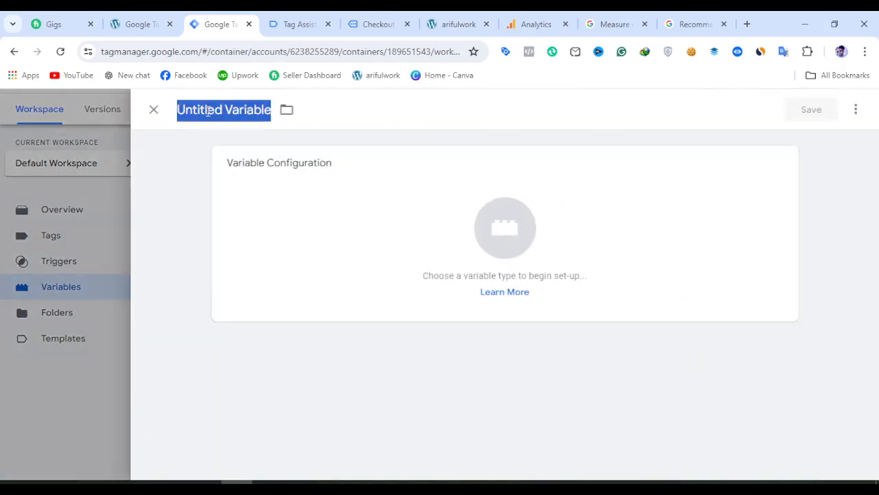
# Find the currency parameter name in the view_item reference and name the new Tag Manager variable GA4-currency
pyautogui.click(520, 16)
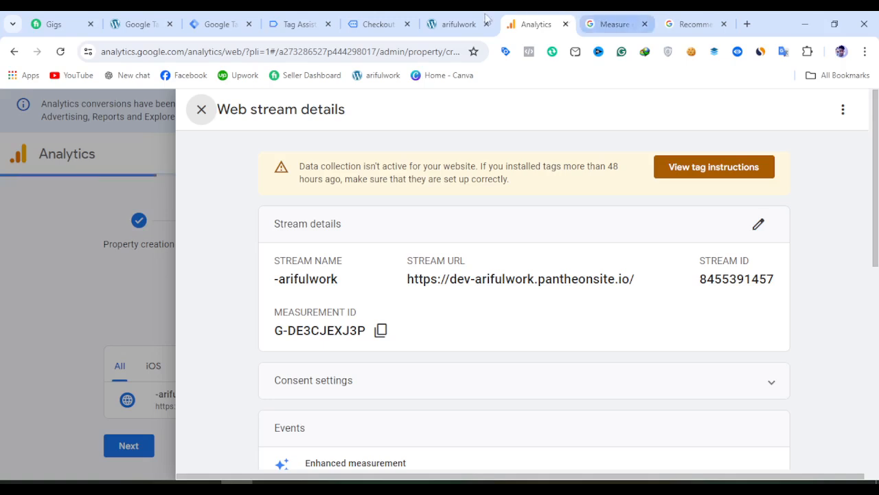
pyautogui.click(387, 20)
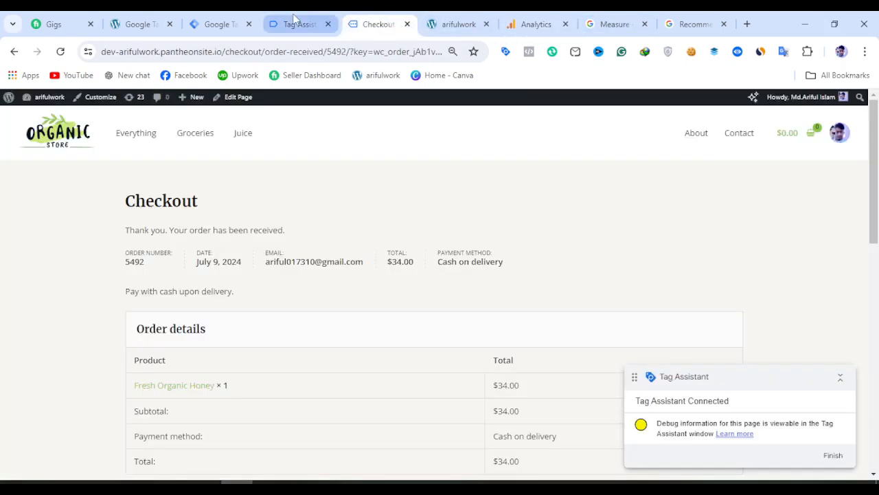
pyautogui.click(684, 22)
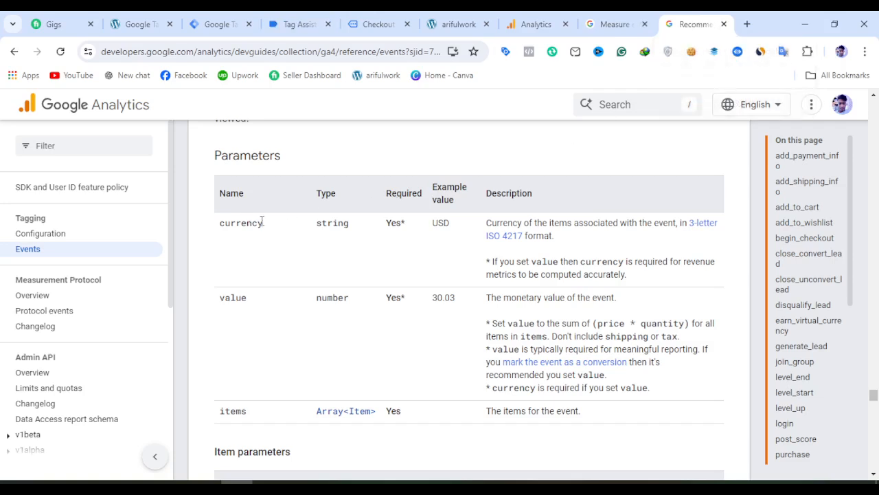
pyautogui.moveTo(261, 221); pyautogui.dragTo(218, 233)
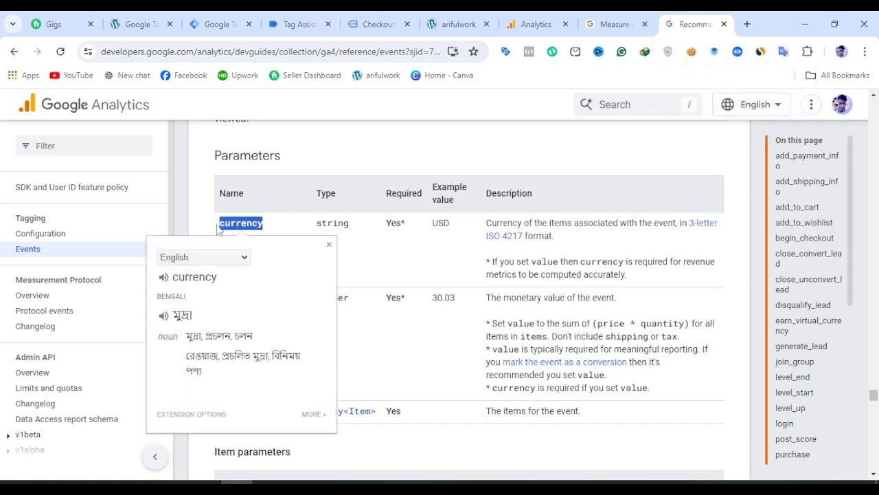
pyautogui.click(220, 25)
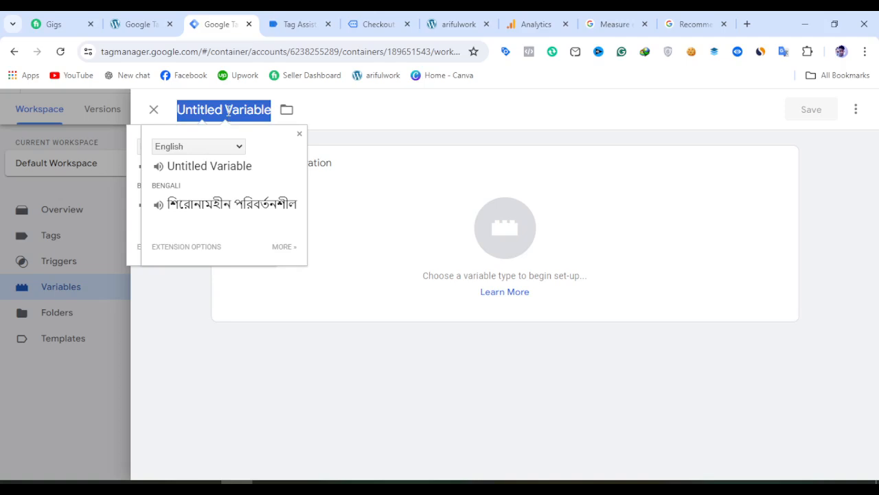
pyautogui.write('GA4-')
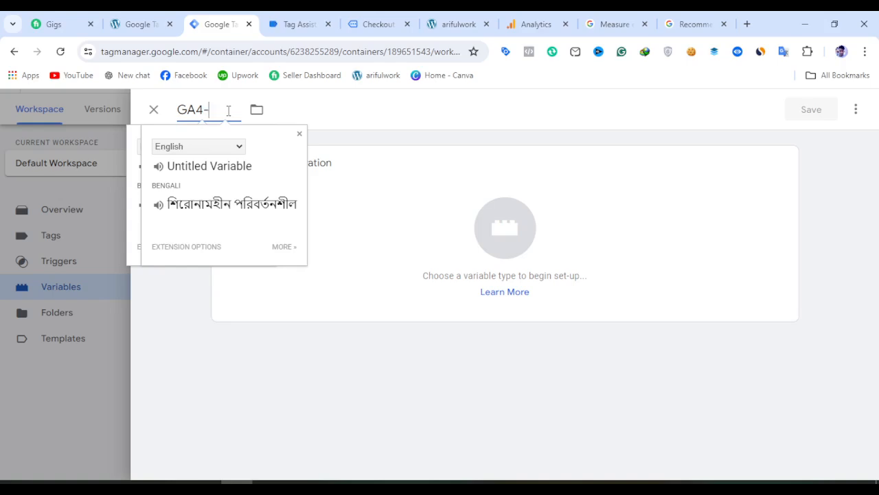
pyautogui.write('currency')
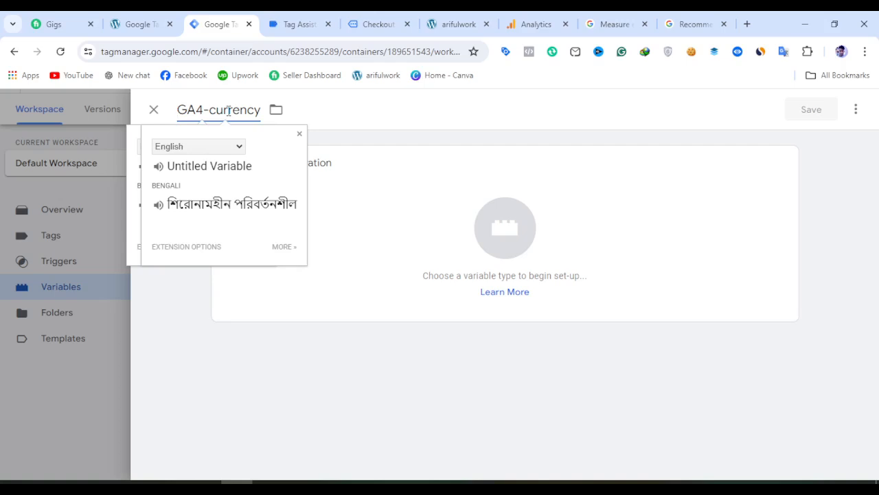
# Open Google Docs in a new browser tab and open the GA4 Enhance E-commerce Tracking update document
pyautogui.click(747, 24)
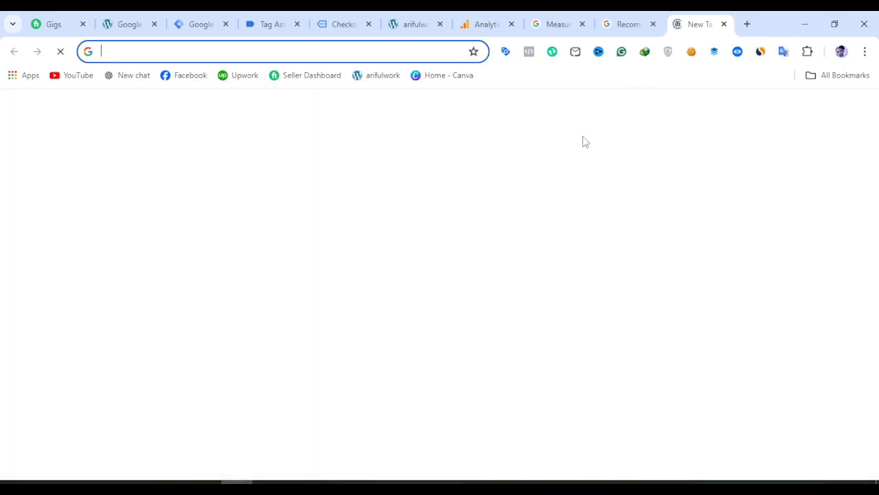
pyautogui.click(816, 111)
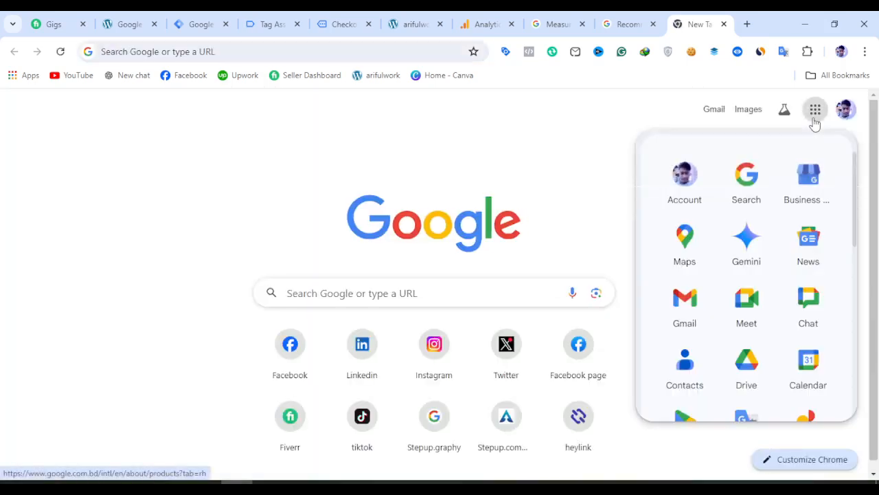
pyautogui.scroll(-5, 756, 202)
pyautogui.scroll(-2, 758, 206)
pyautogui.click(759, 162)
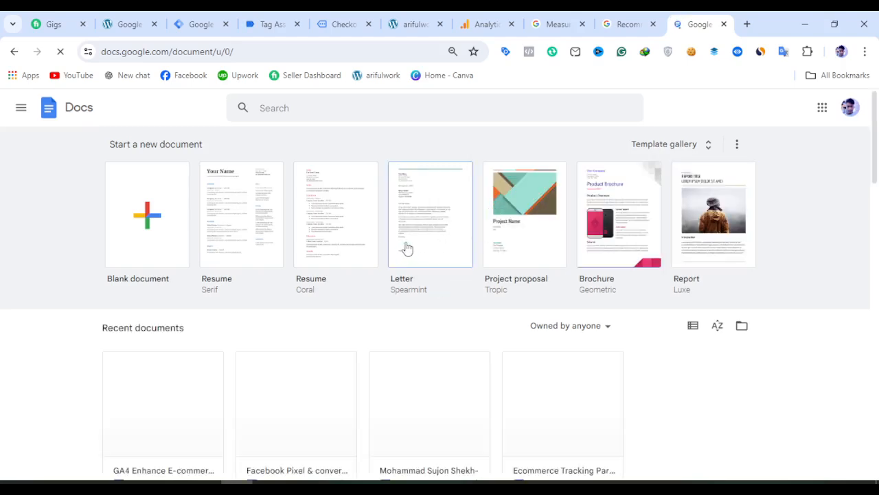
pyautogui.scroll(-3, 407, 247)
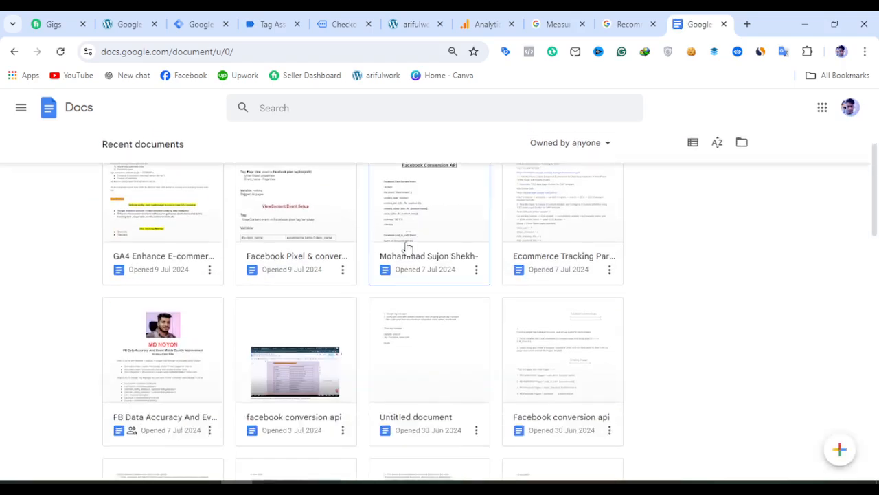
pyautogui.click(176, 221)
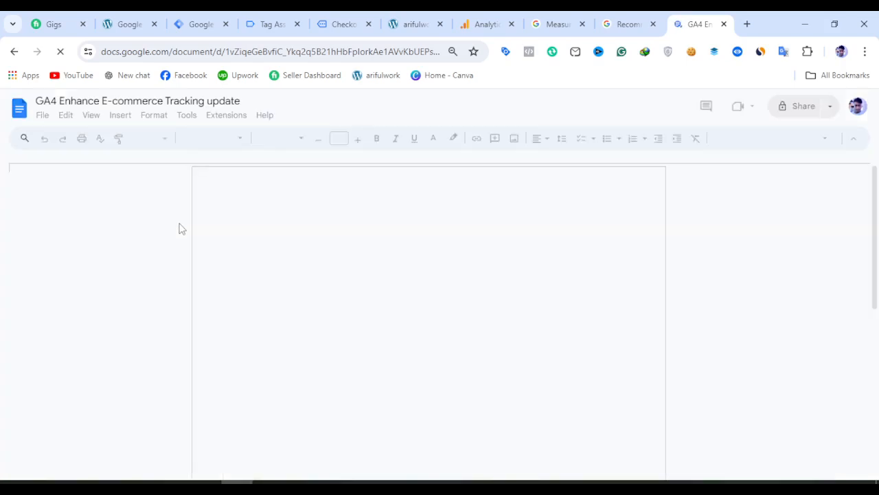
# Copy the variable name GA4-product-currency from the document's View_item event variable list
pyautogui.scroll(-5, 213, 255)
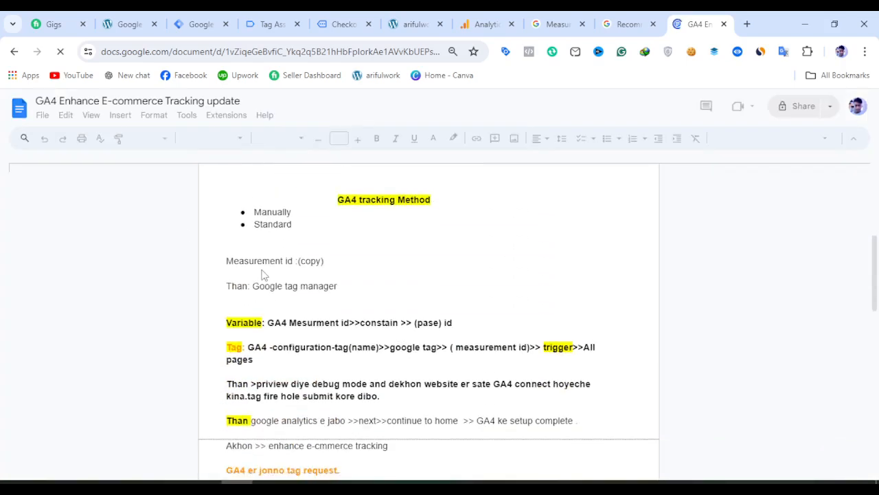
pyautogui.scroll(-3, 264, 275)
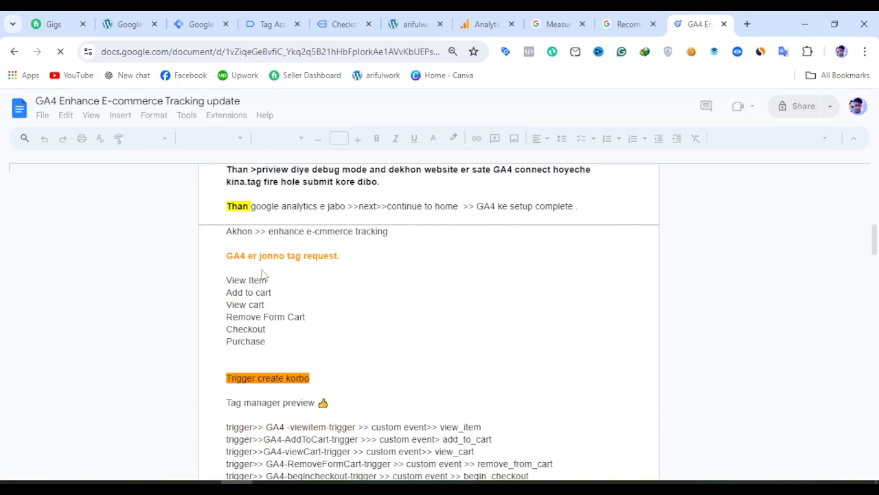
pyautogui.scroll(-3, 264, 275)
pyautogui.scroll(-3, 332, 290)
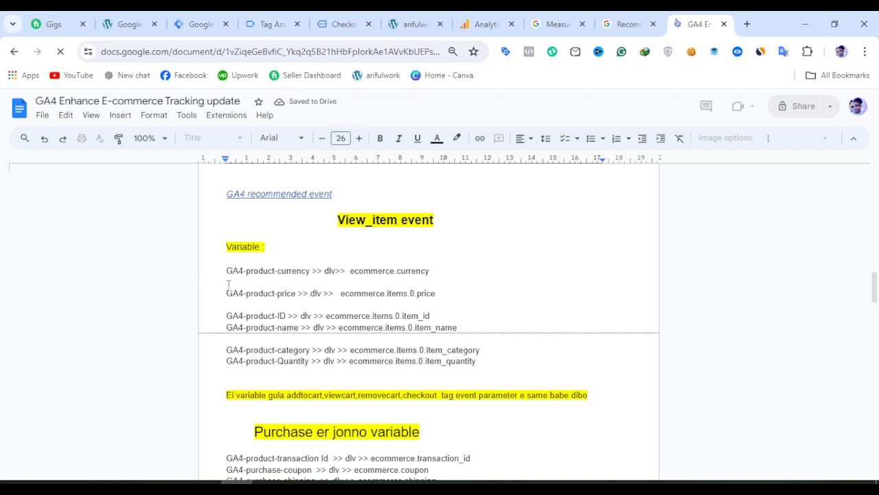
pyautogui.moveTo(225, 274); pyautogui.dragTo(308, 273)
pyautogui.hotkey('ctrl', 'c')
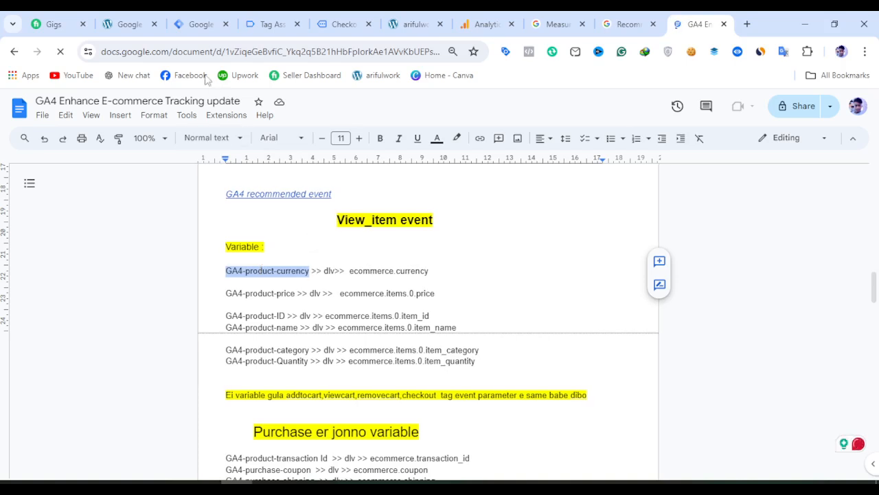
# Switch to Google Tag Manager and rename the new variable GA4-product-currency, using the name copied from the document
pyautogui.click(201, 25)
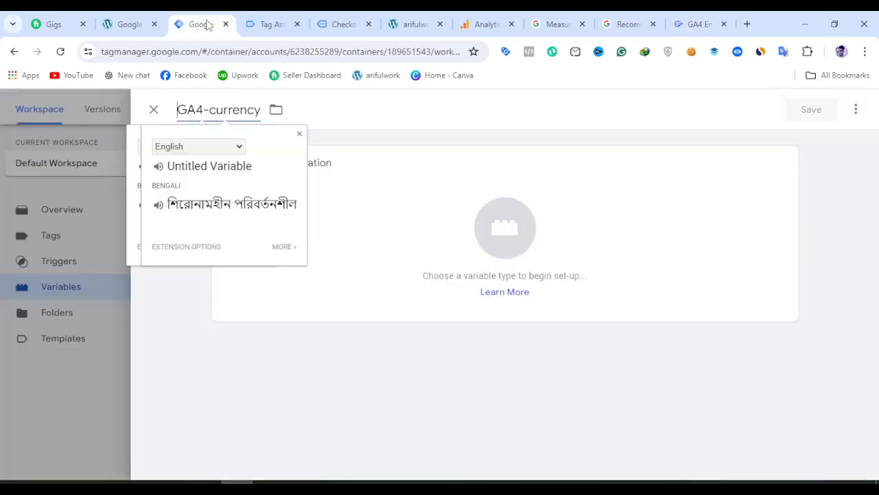
pyautogui.tripleClick(207, 109)
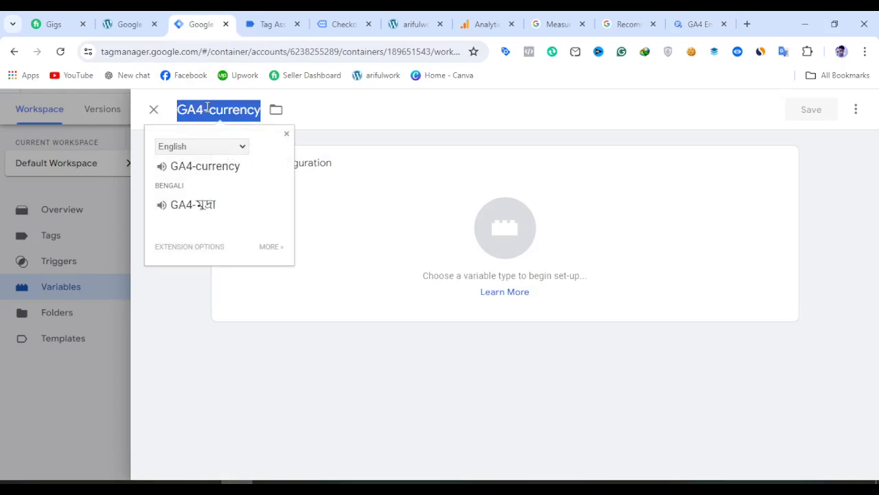
pyautogui.hotkey('ctrl', 'v')
# Set the variable's type to Data Layer Variable and start filling in its data layer variable name
pyautogui.click(507, 227)
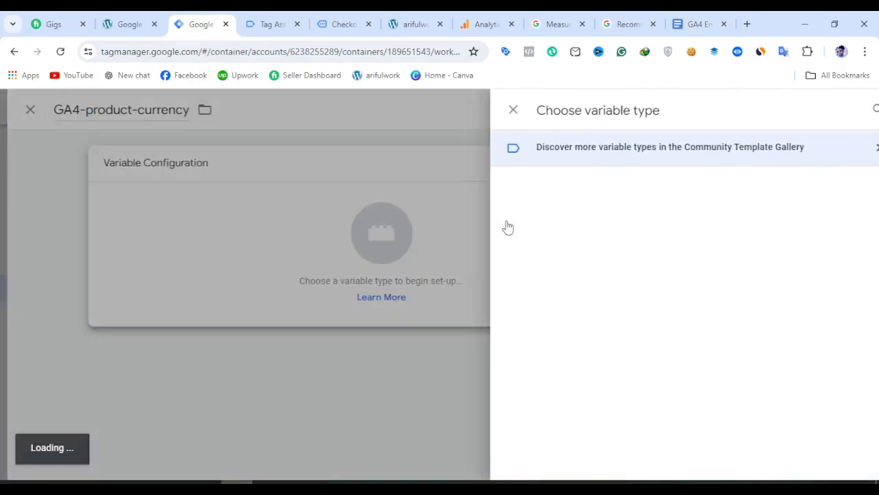
pyautogui.scroll(-3, 560, 264)
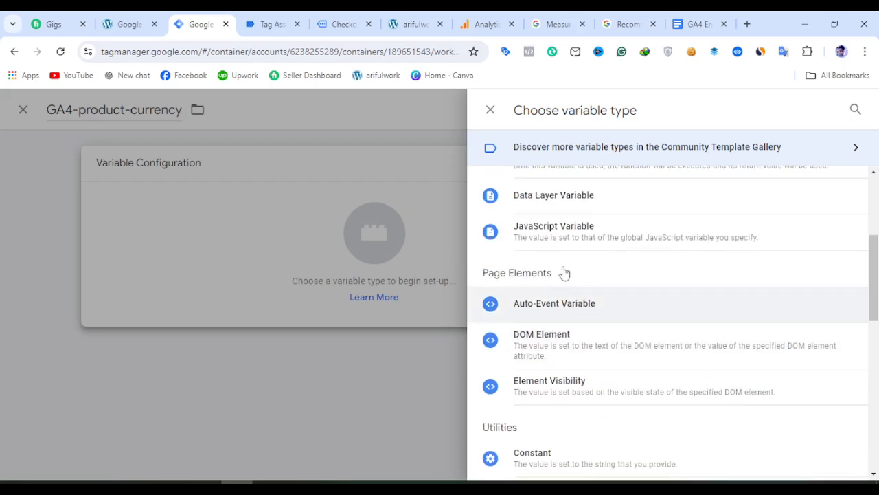
pyautogui.scroll(-2, 536, 388)
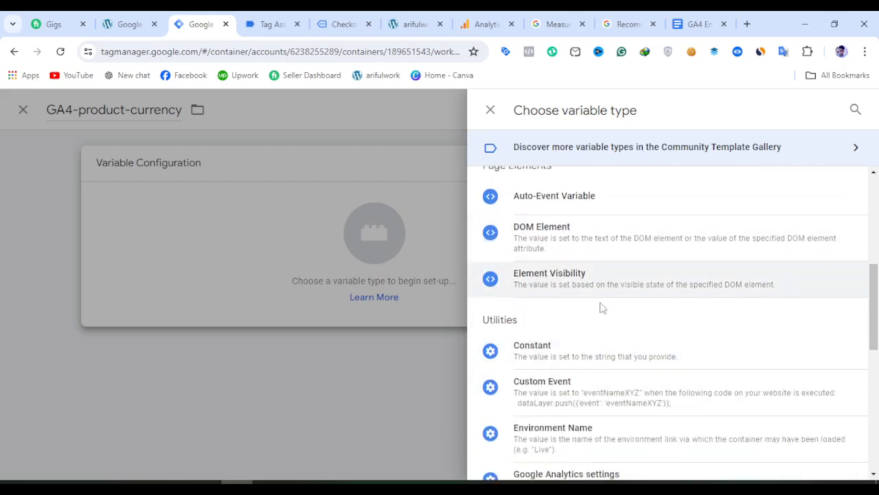
pyautogui.scroll(-2, 601, 308)
pyautogui.scroll(6, 556, 353)
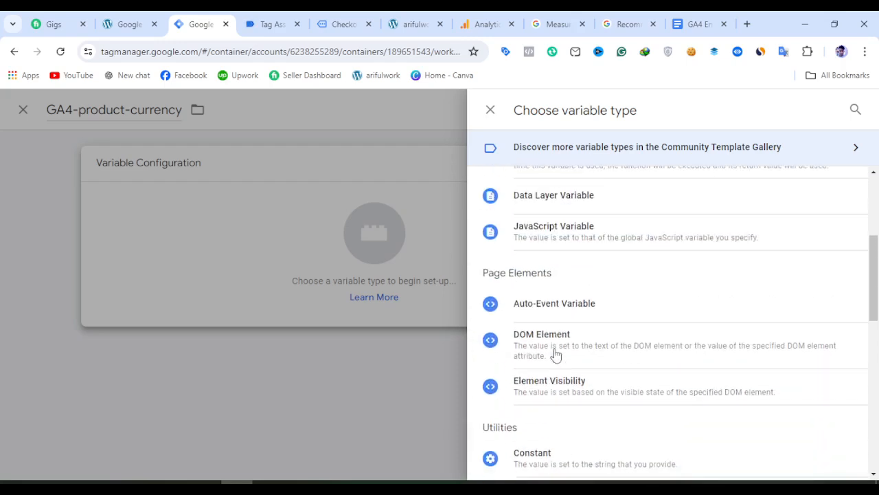
pyautogui.click(538, 306)
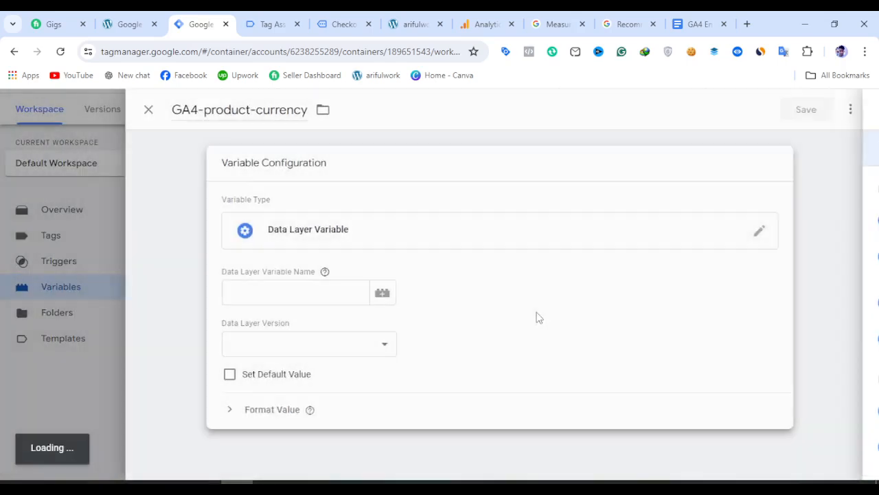
pyautogui.click(261, 292)
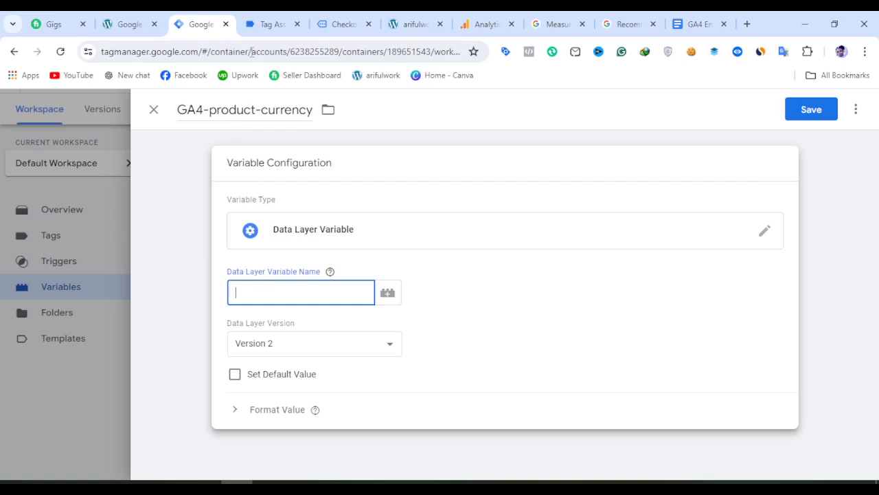
# Switch to Tag Assistant and look through the earlier checkout and cart events in the event summary
pyautogui.click(268, 24)
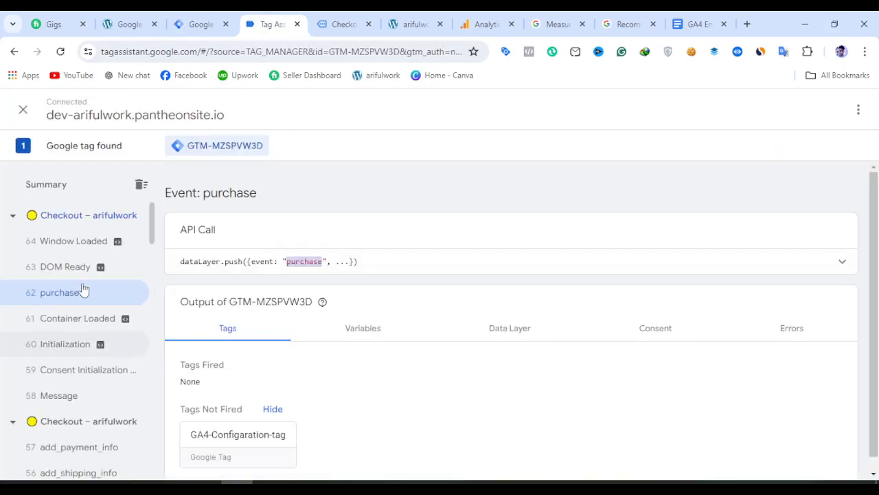
pyautogui.scroll(-2, 79, 377)
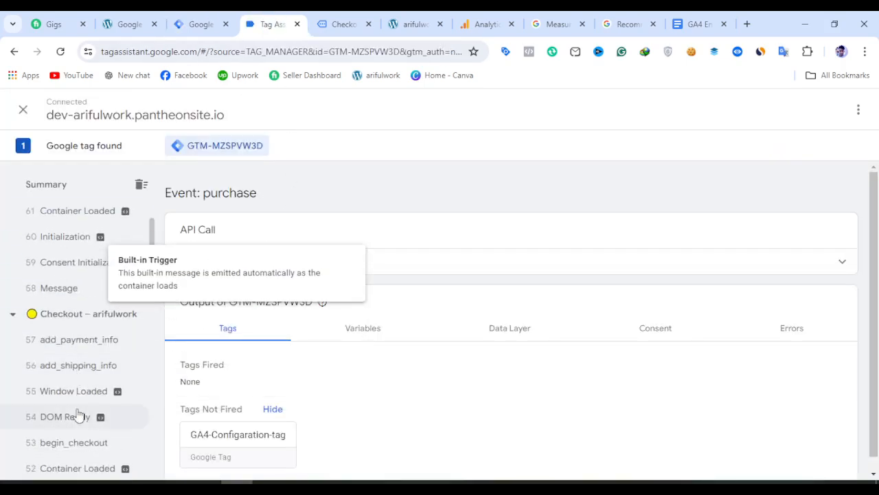
pyautogui.scroll(-3, 78, 405)
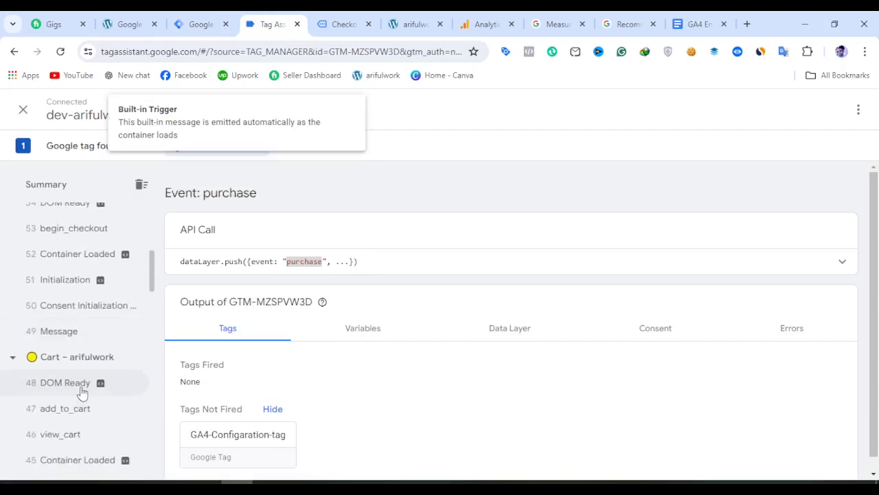
# Examine the ecommerce object in the Data Layer values of the Fresh Organic Honey page's view_item event
pyautogui.scroll(4, 80, 385)
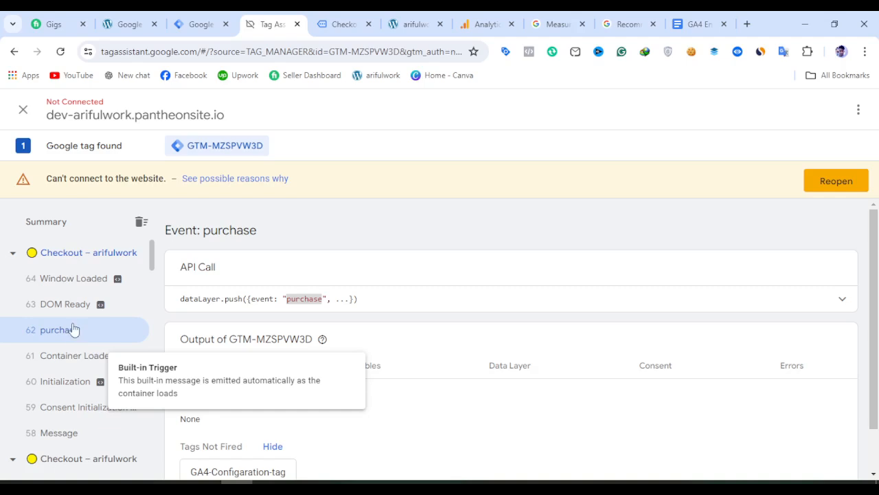
pyautogui.scroll(-3, 73, 337)
pyautogui.scroll(-3, 72, 371)
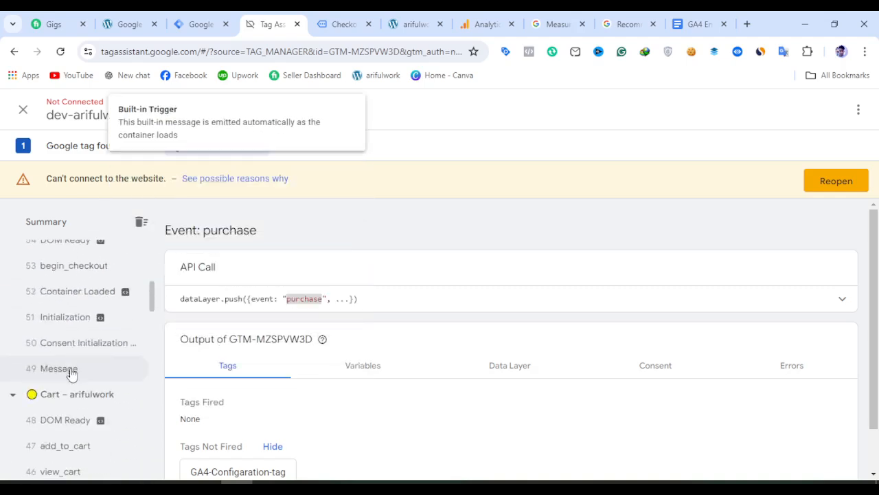
pyautogui.scroll(-3, 72, 368)
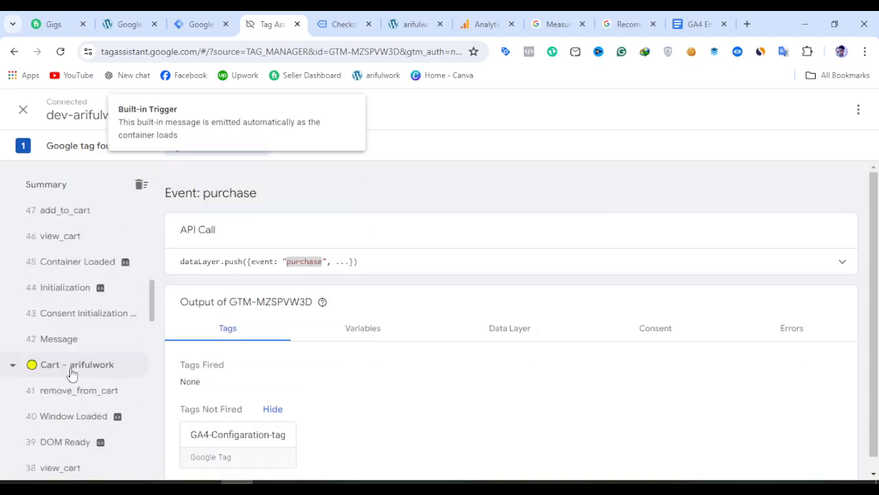
pyautogui.scroll(-2, 71, 363)
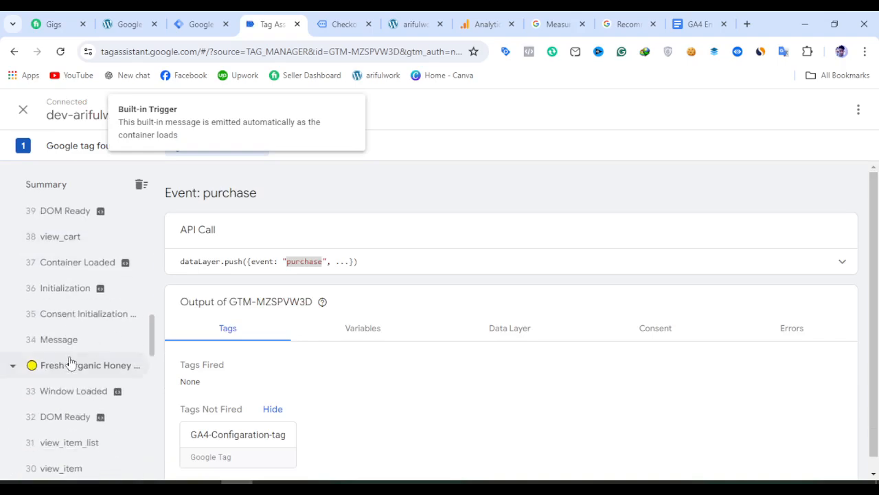
pyautogui.click(62, 468)
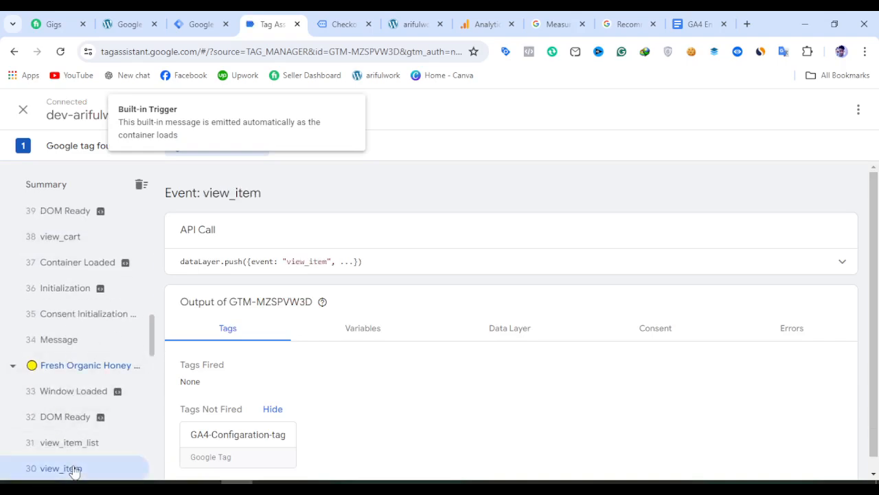
pyautogui.scroll(-3, 86, 430)
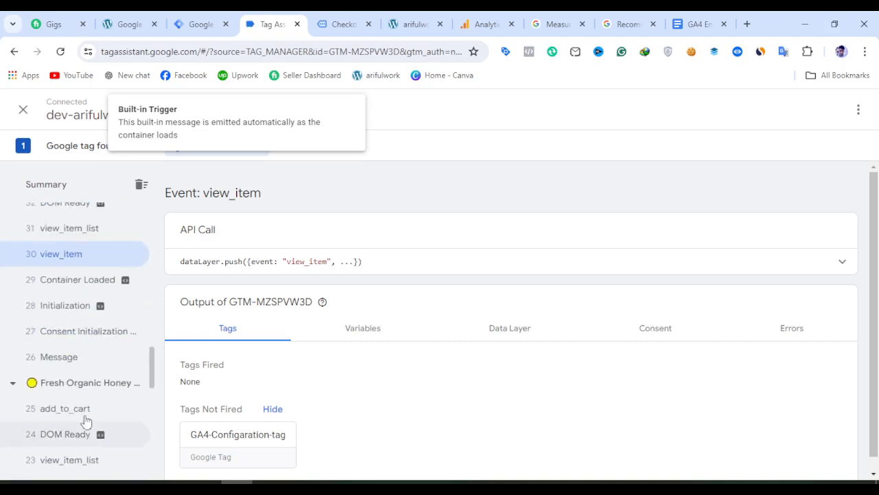
pyautogui.click(506, 333)
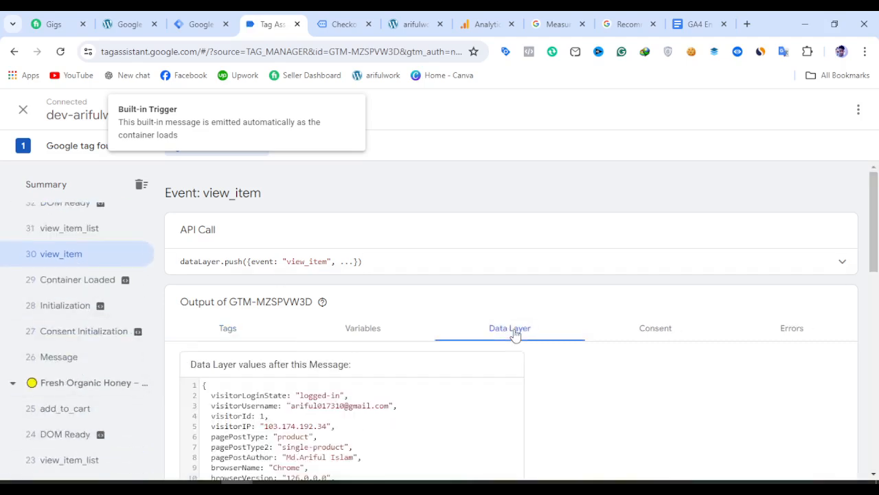
pyautogui.scroll(-3, 326, 398)
pyautogui.scroll(-6, 326, 399)
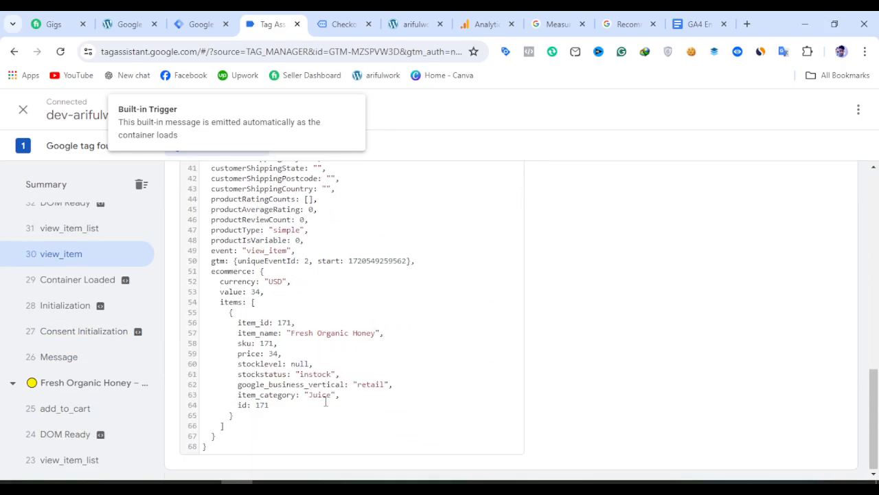
# Copy the ecommerce key from the view_item data layer and enter "ecommerce." as the GA4-product-currency variable's data layer name in Tag Manager
pyautogui.doubleClick(223, 272)
pyautogui.hotkey('ctrl', 'c')
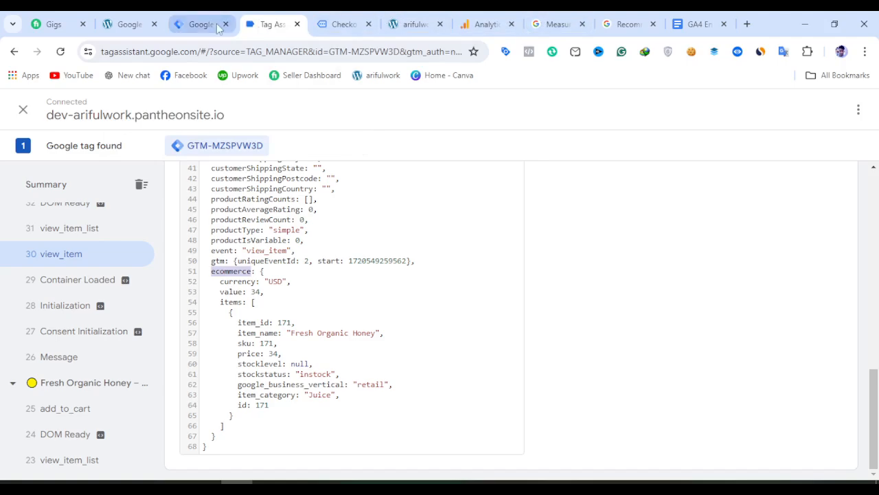
pyautogui.click(196, 28)
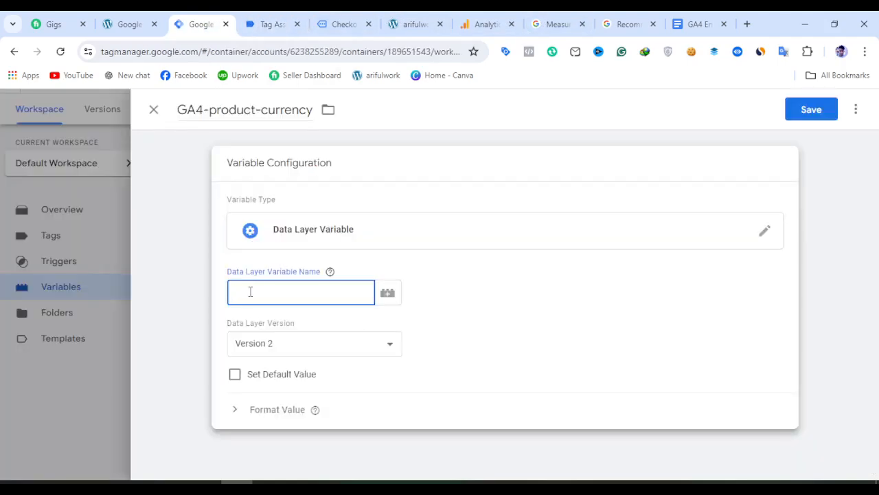
pyautogui.hotkey('ctrl', 'v')
# Append the currency key copied from the Tag Assistant data layer to the GA4-product-currency variable's data layer name and save the variable
pyautogui.click(340, 24)
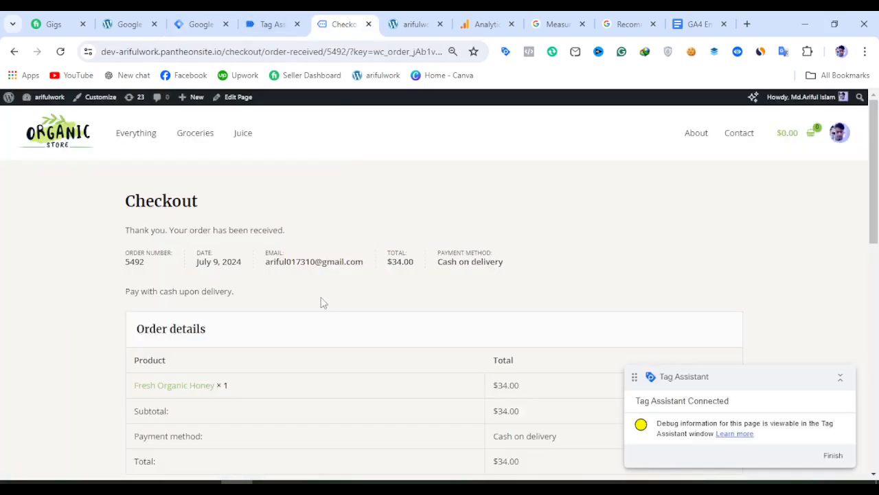
pyautogui.click(277, 24)
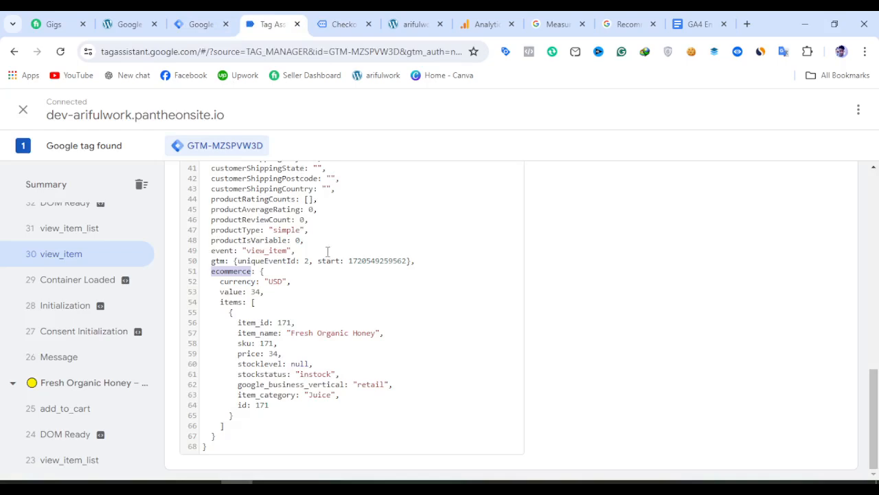
pyautogui.doubleClick(244, 284)
pyautogui.hotkey('ctrl', 'c')
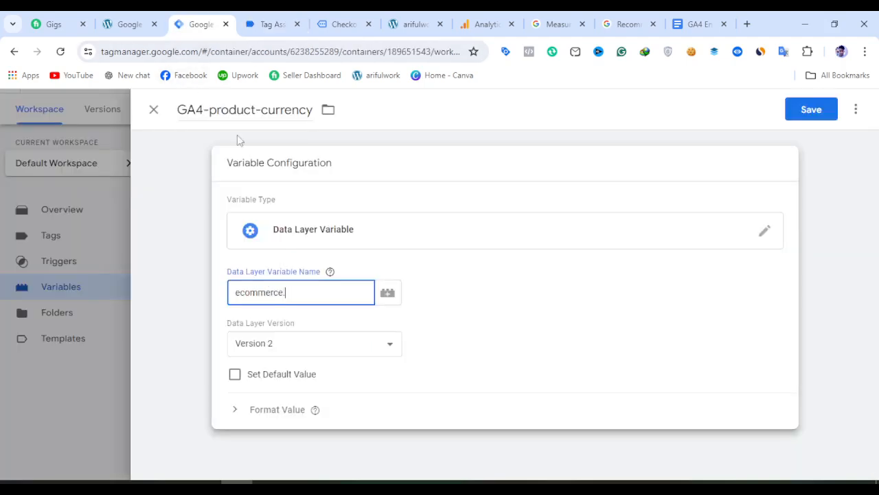
pyautogui.click(203, 24)
pyautogui.hotkey('ctrl', 'v')
pyautogui.click(814, 114)
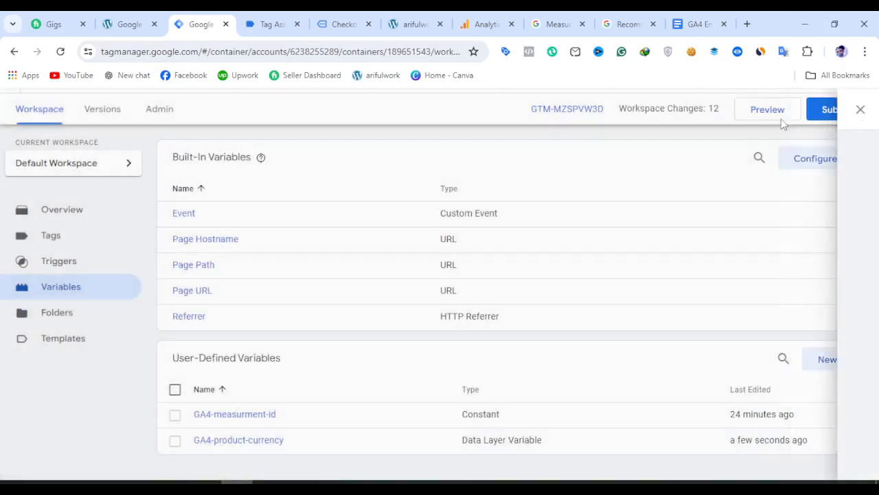
# Check the value parameter in the event's parameter table of the Google Analytics recommended events reference
pyautogui.click(490, 27)
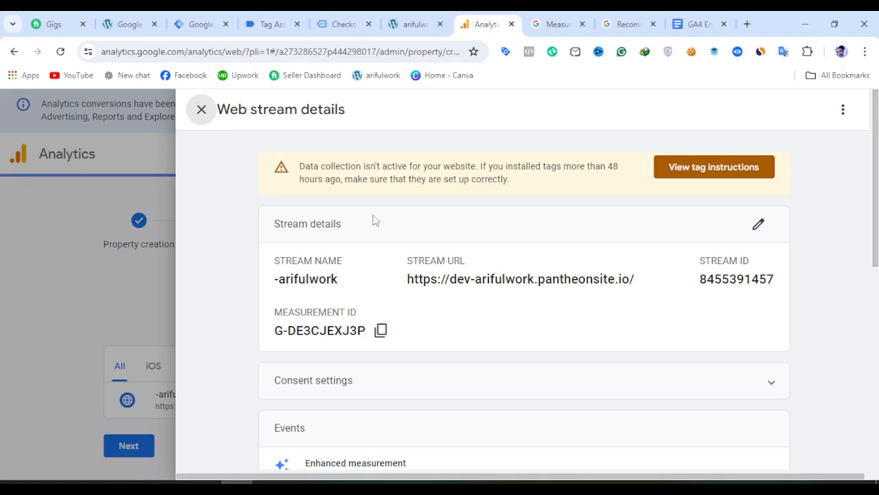
pyautogui.click(625, 24)
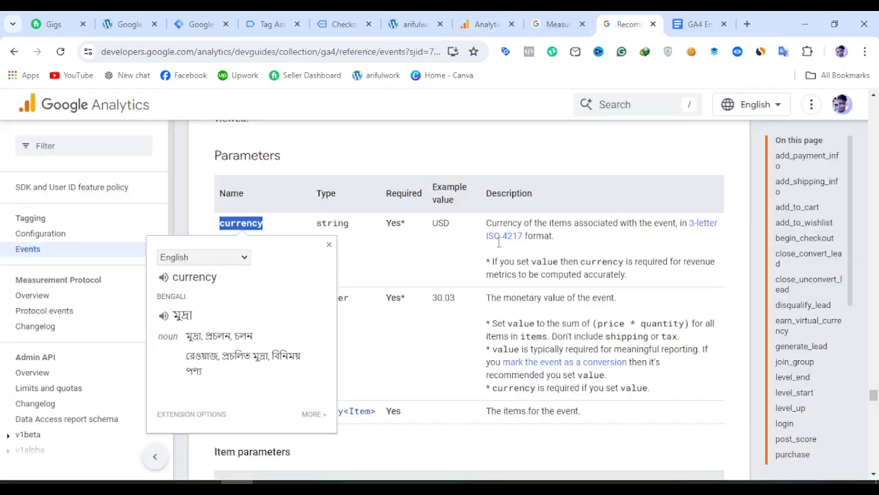
pyautogui.click(368, 264)
pyautogui.moveTo(259, 298); pyautogui.dragTo(221, 296)
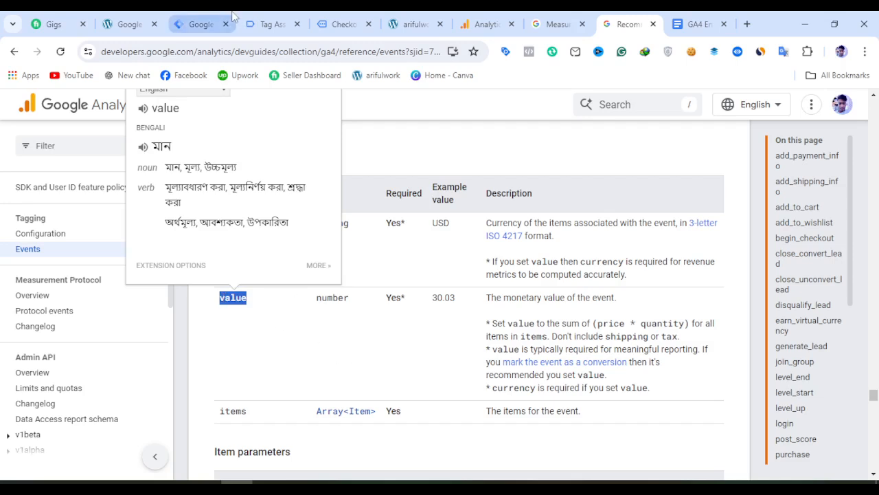
# Create a new user-defined variable in Tag Manager and name it GA4-product-price
pyautogui.click(199, 25)
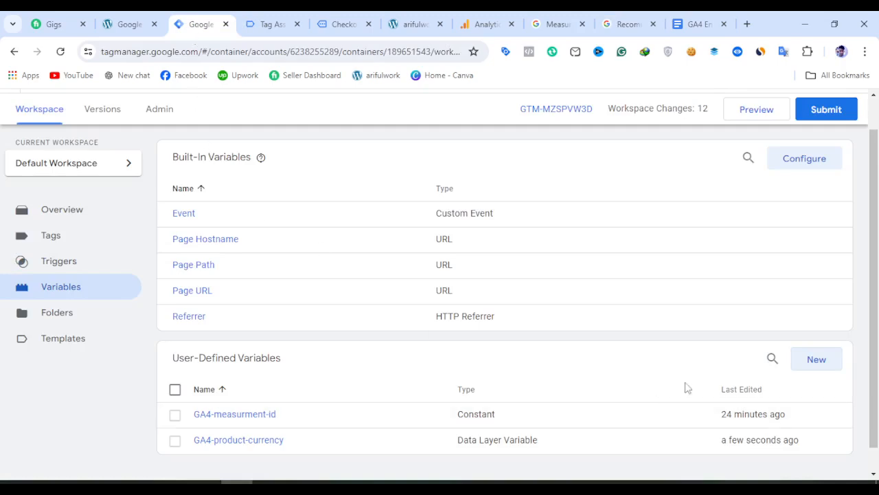
pyautogui.click(815, 362)
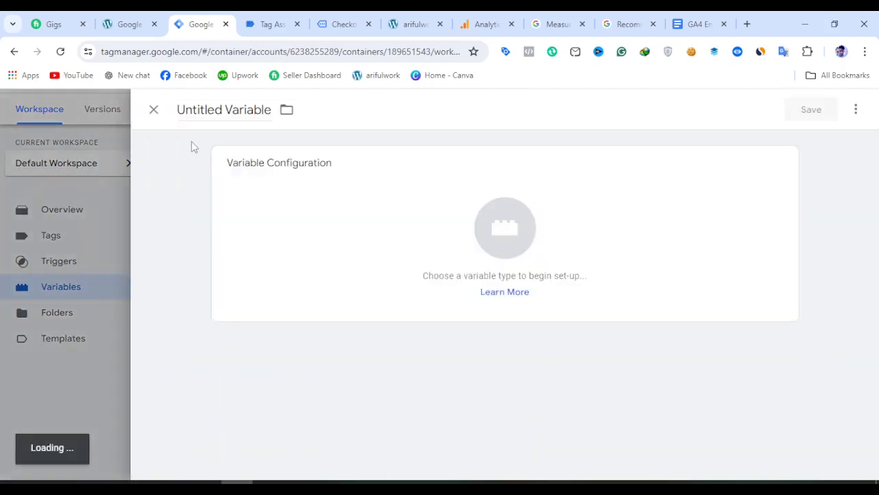
pyautogui.doubleClick(200, 110)
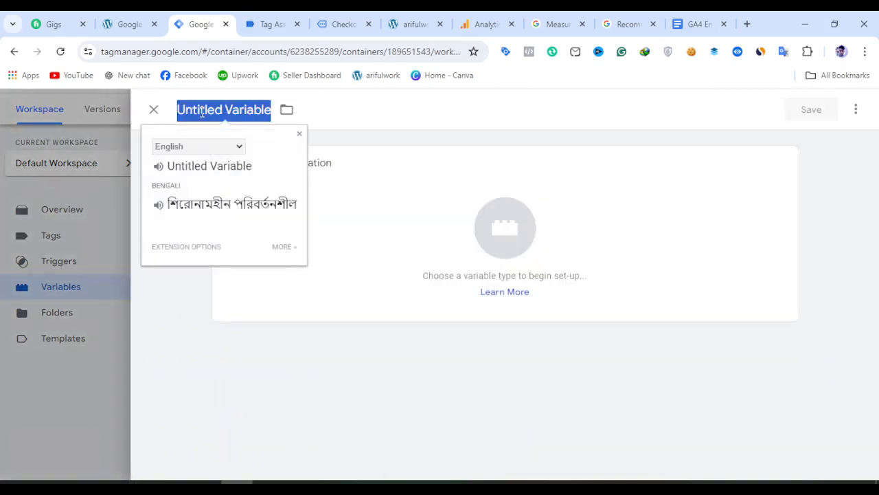
pyautogui.write('GA4-')
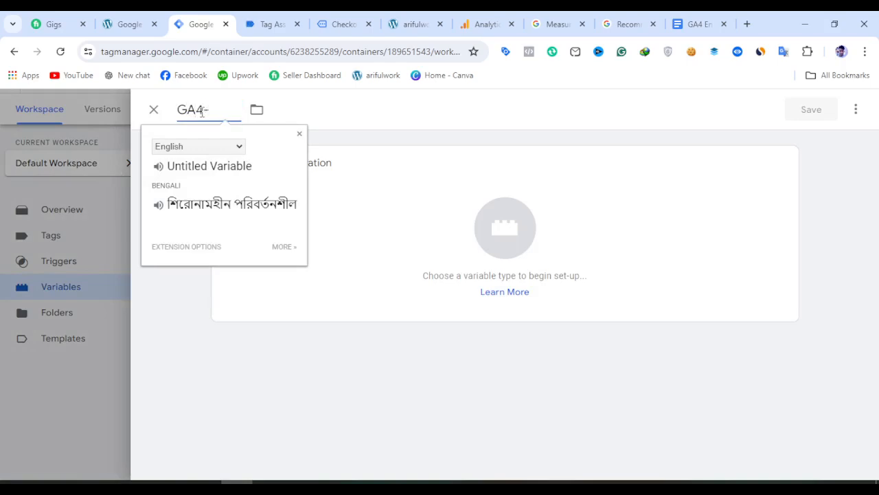
pyautogui.write('procdu')
pyautogui.press('BackSpace')
pyautogui.press('BackSpace')
pyautogui.write('uc')
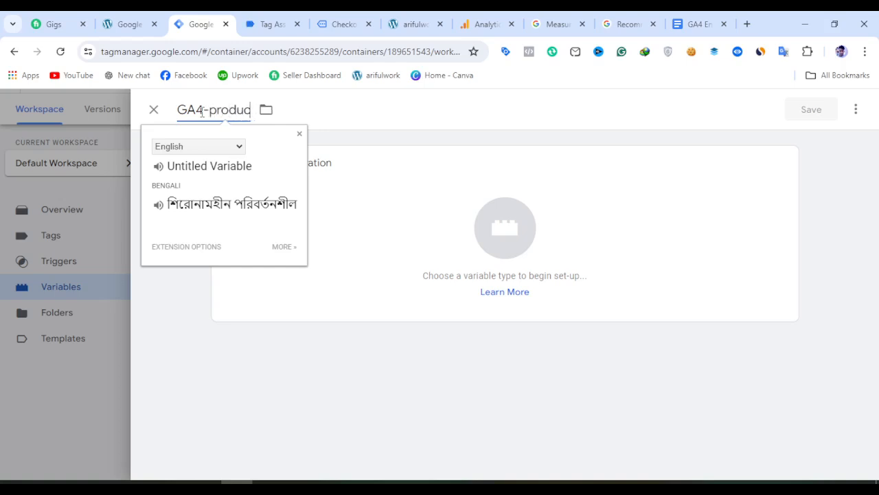
pyautogui.write('t-price')
# Set the GA4-product-price variable's type to Data Layer Variable
pyautogui.click(423, 218)
pyautogui.scroll(-3, 539, 288)
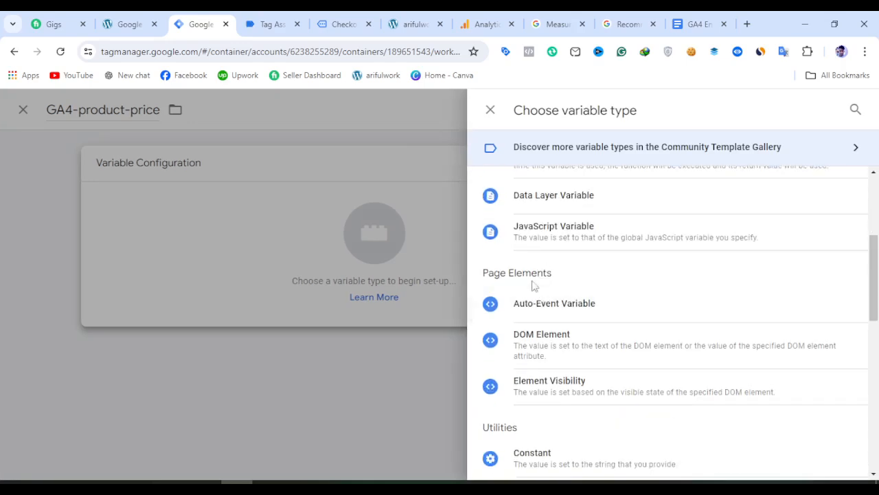
pyautogui.click(595, 207)
pyautogui.click(281, 299)
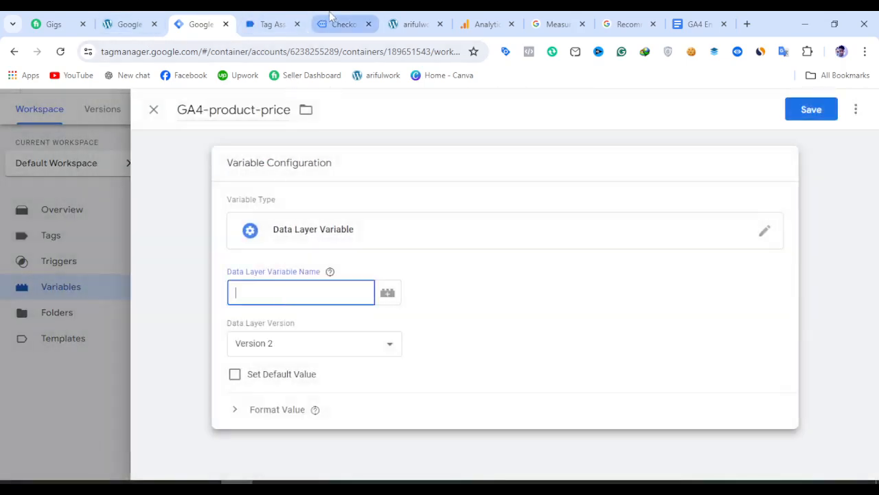
# Copy the ecommerce key from Tag Assistant and enter "ecommerce." as the GA4-product-price variable's data layer name
pyautogui.click(281, 27)
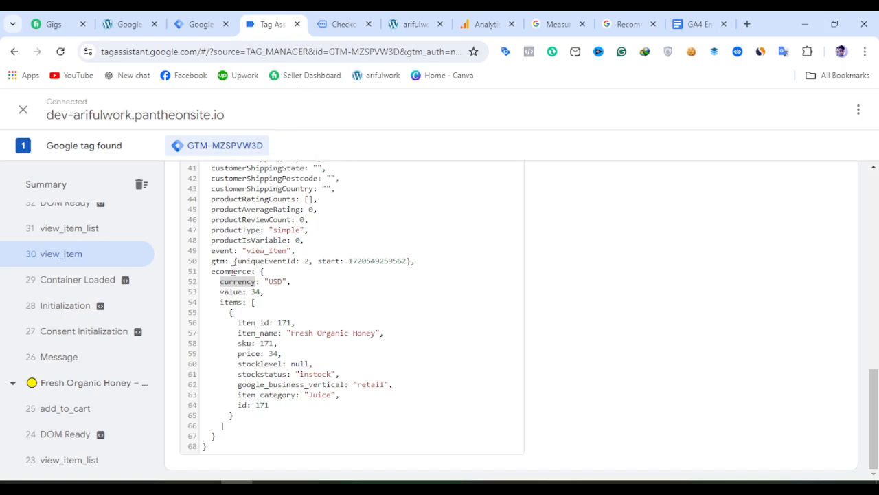
pyautogui.doubleClick(233, 271)
pyautogui.hotkey('ctrl', 'c')
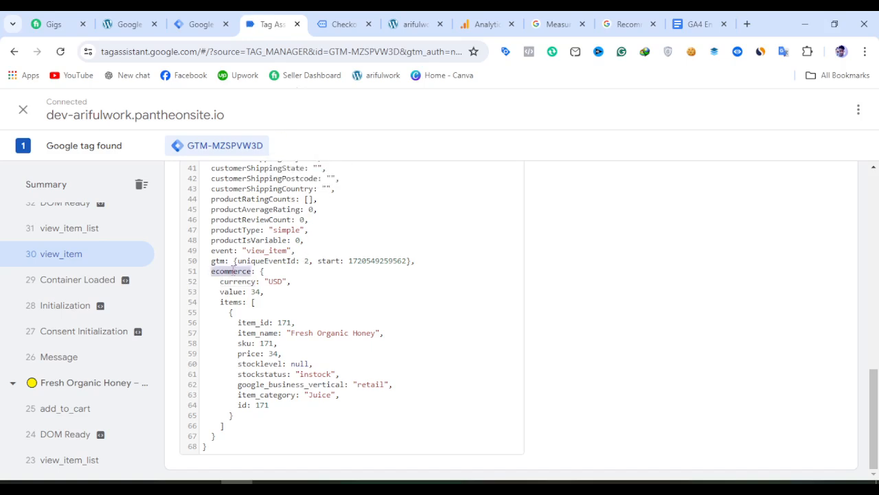
pyautogui.click(201, 24)
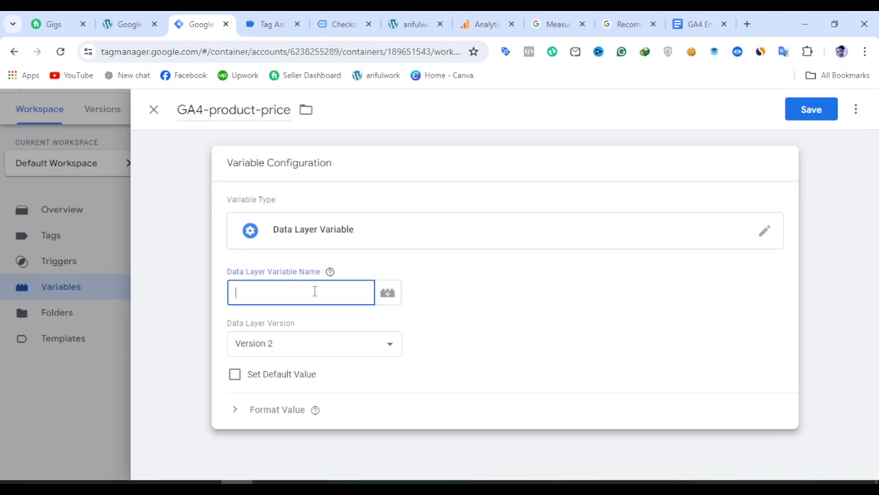
pyautogui.hotkey('ctrl', 'v')
# Copy the items key from the Tag Assistant data layer and extend the GA4-product-price data layer name to "ecommerce.items."
pyautogui.click(272, 24)
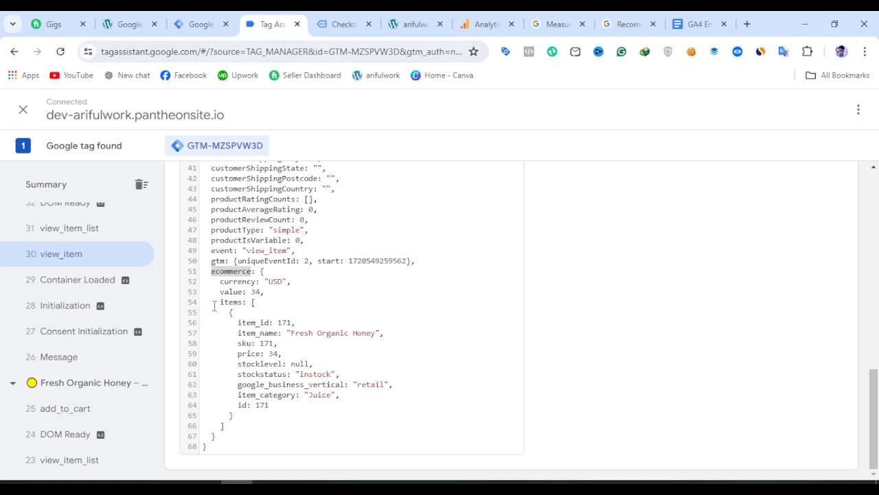
pyautogui.doubleClick(232, 303)
pyautogui.hotkey('ctrl', 'c')
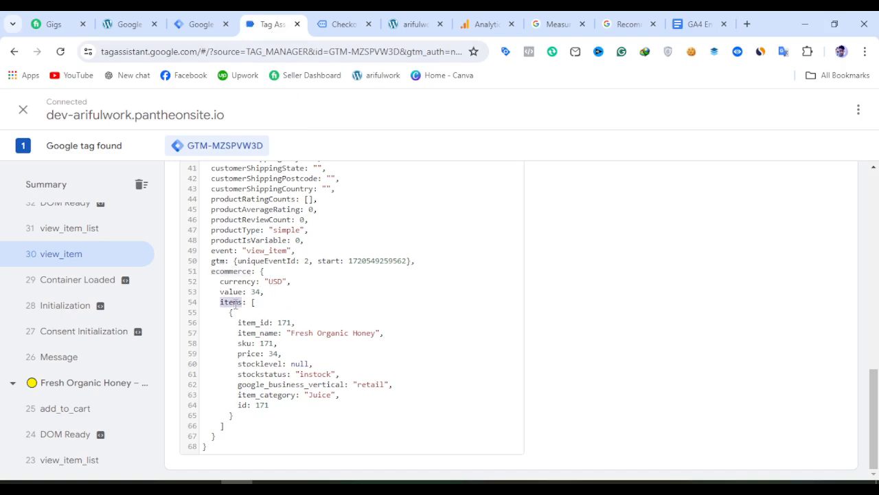
pyautogui.click(202, 24)
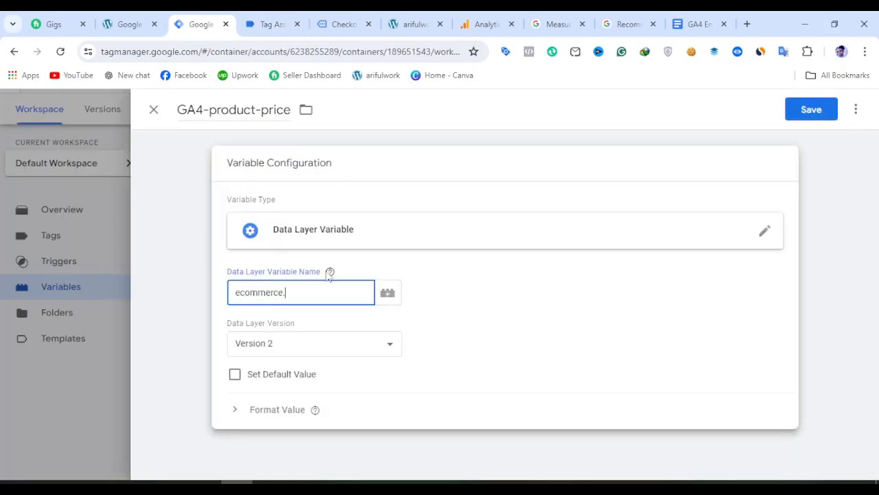
pyautogui.moveTo(325, 279)
pyautogui.click(309, 296)
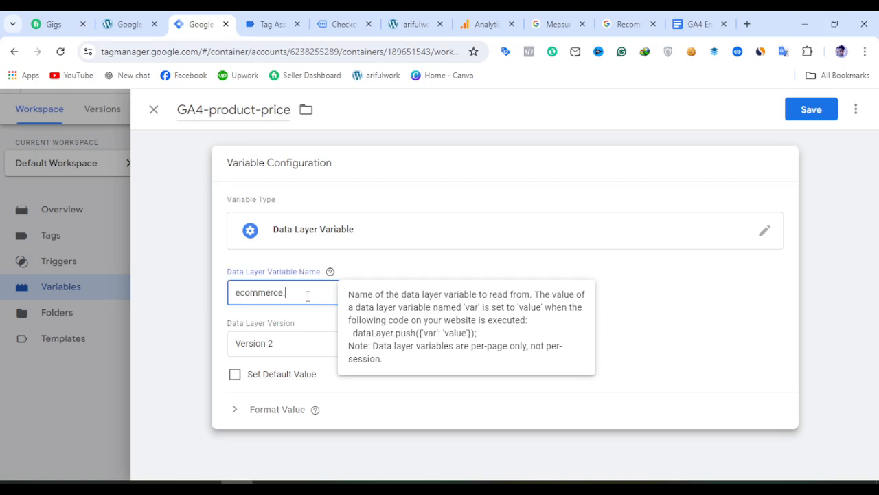
pyautogui.hotkey('ctrl', 'v')
pyautogui.write('.')
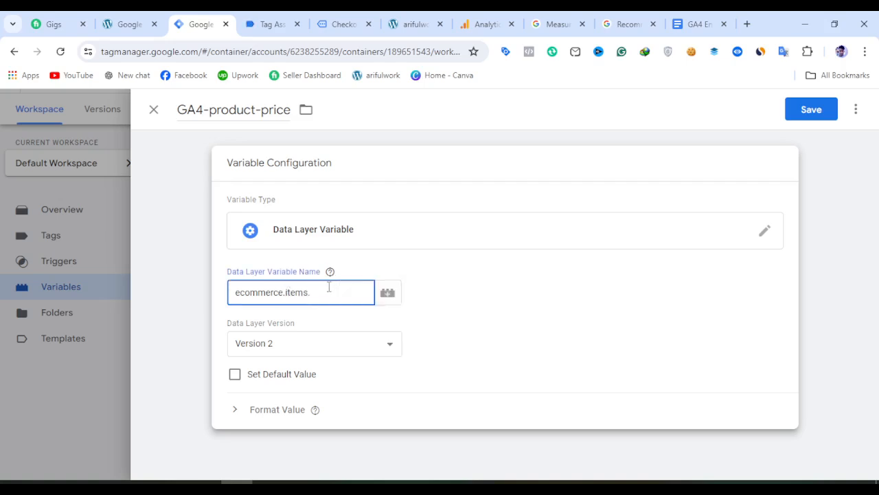
# Copy the price key from Tag Assistant, complete the GA4-product-price data layer name as "ecommerce.items.0.price", and save the variable
pyautogui.click(271, 25)
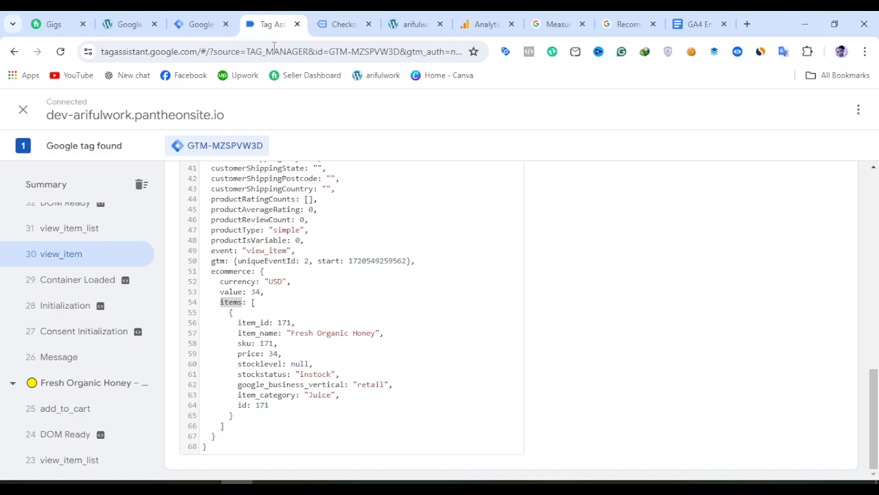
pyautogui.doubleClick(248, 354)
pyautogui.hotkey('ctrl', 'c')
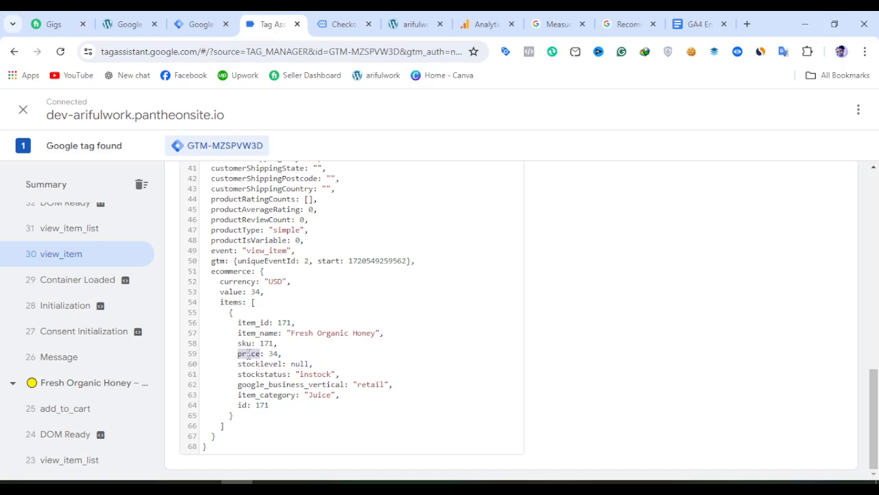
pyautogui.click(197, 24)
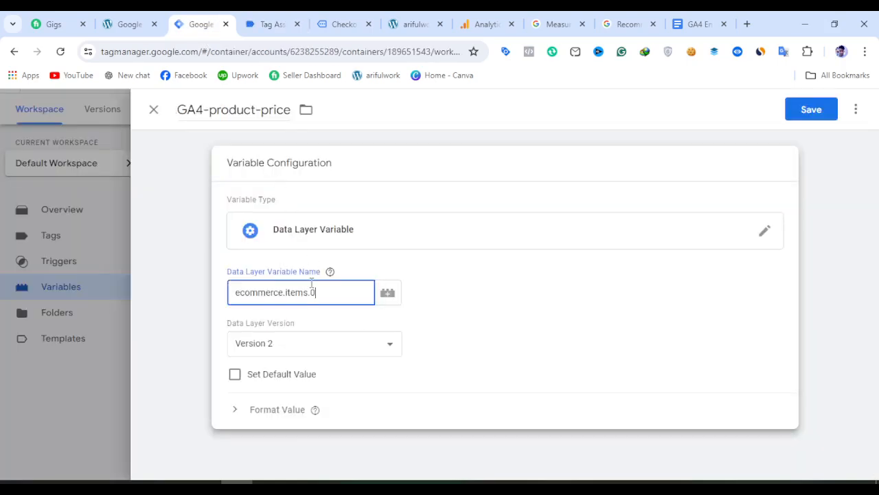
pyautogui.hotkey('ctrl', 'v')
pyautogui.click(812, 110)
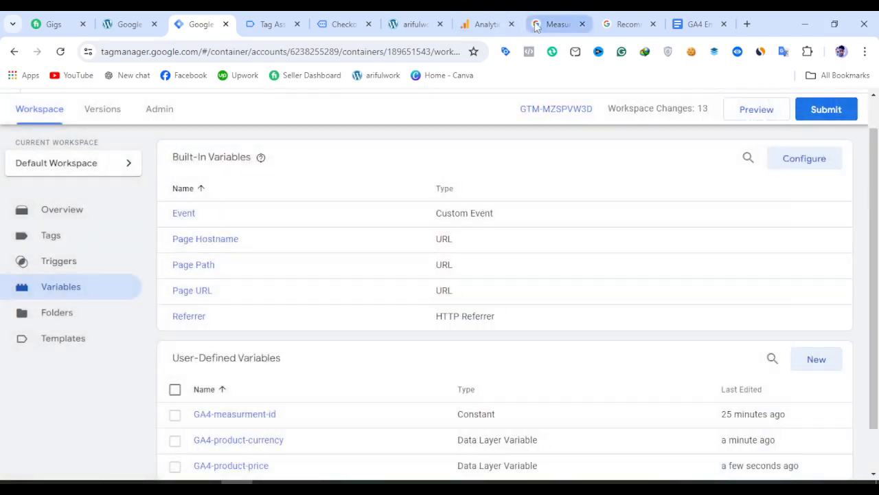
# Look up the item_id entry among the item parameters in the Google Analytics recommended events reference
pyautogui.click(536, 26)
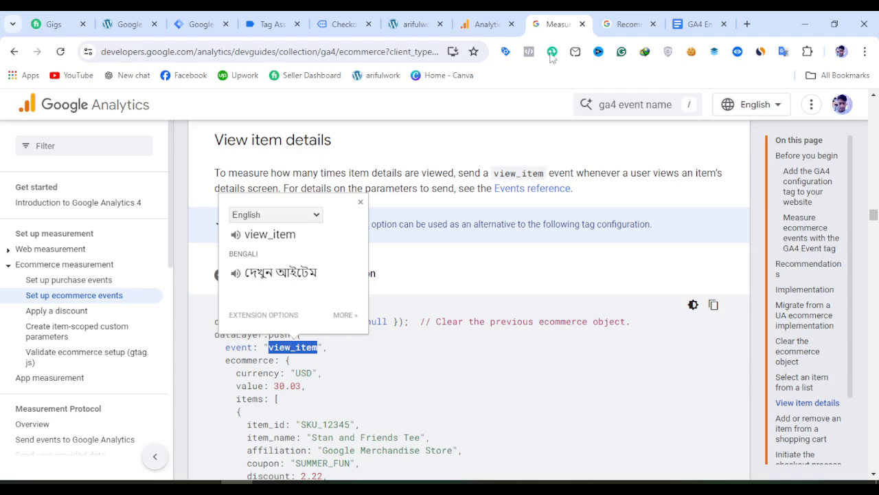
pyautogui.click(614, 22)
pyautogui.click(307, 358)
pyautogui.scroll(-2, 307, 357)
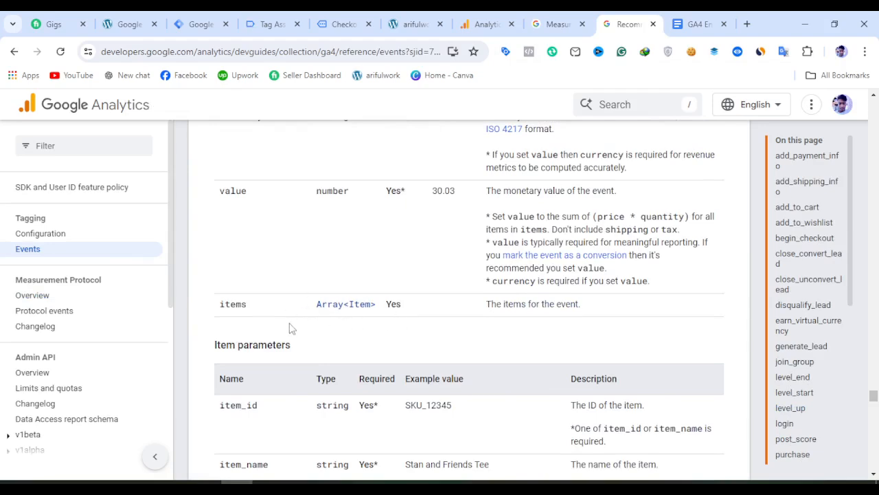
pyautogui.scroll(-2, 289, 328)
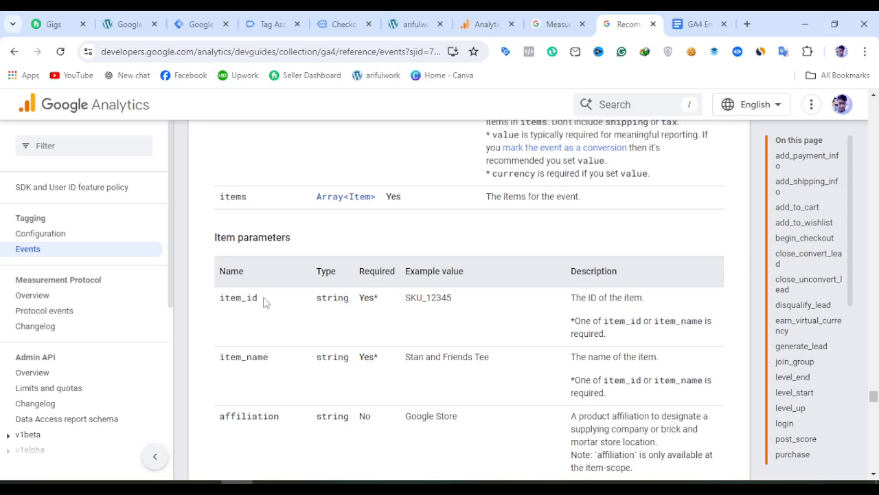
pyautogui.moveTo(266, 302); pyautogui.dragTo(215, 300)
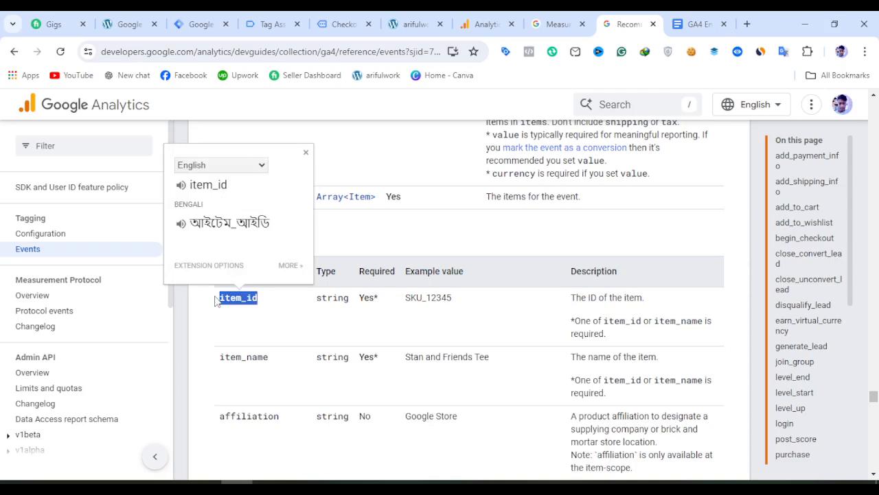
# Create a new user-defined variable in Tag Manager and name it GA4-product-id
pyautogui.click(198, 31)
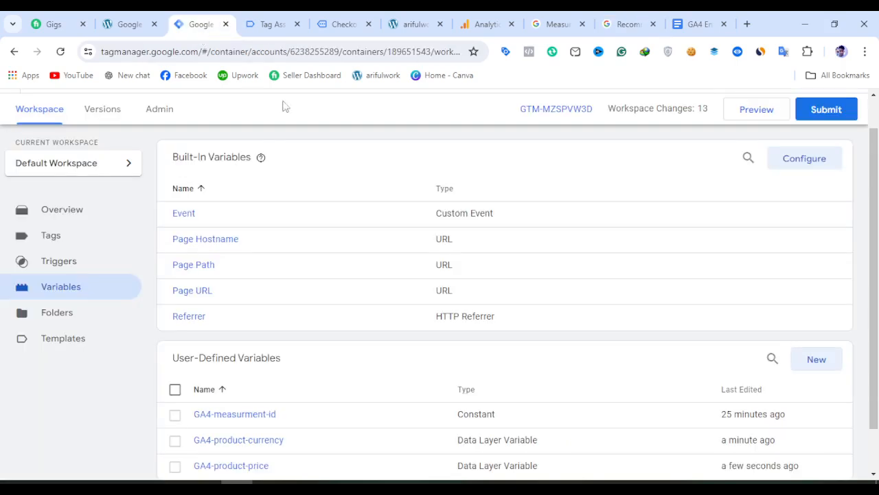
pyautogui.click(821, 364)
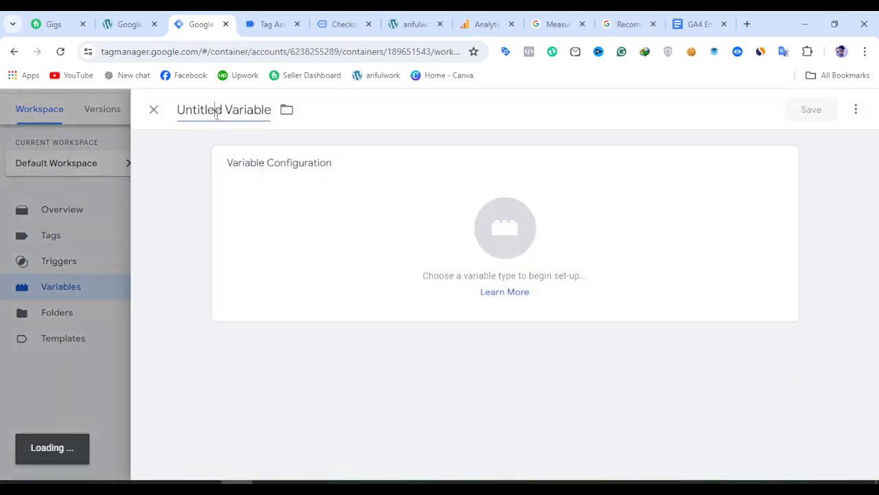
pyautogui.doubleClick(218, 112)
pyautogui.click(217, 115)
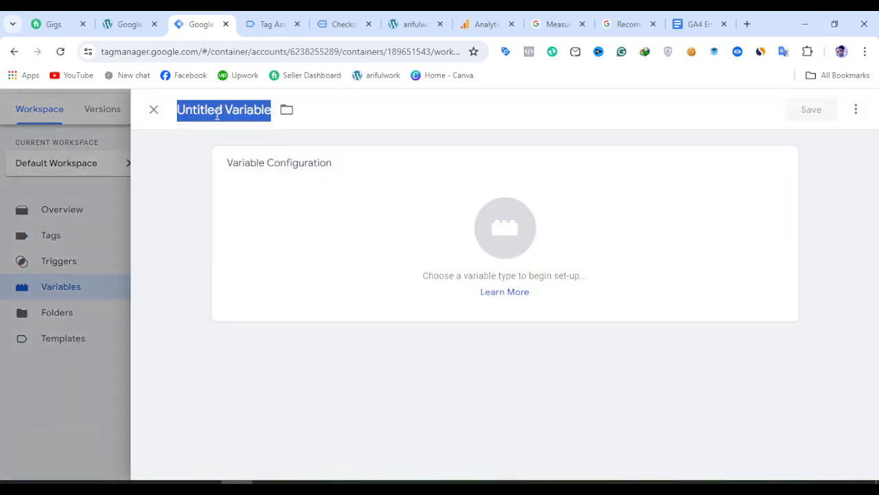
pyautogui.write('GA4')
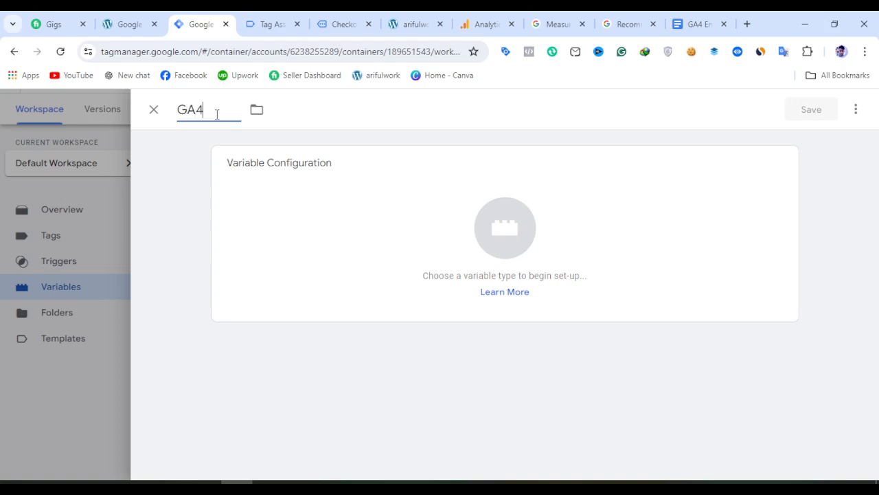
pyautogui.write('-product')
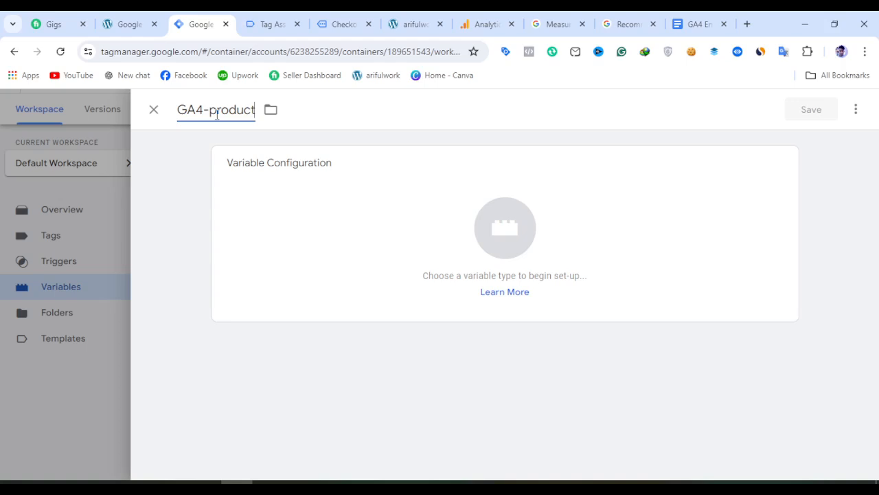
pyautogui.write('-od')
pyautogui.press('BackSpace')
pyautogui.press('BackSpace')
pyautogui.write('id')
# Set the GA4-product-id variable's type to Data Layer Variable
pyautogui.click(520, 242)
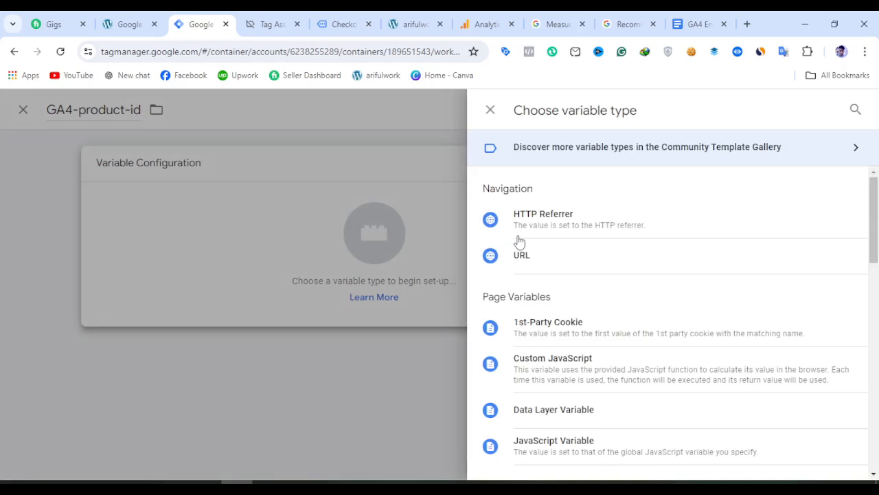
pyautogui.scroll(-2, 572, 309)
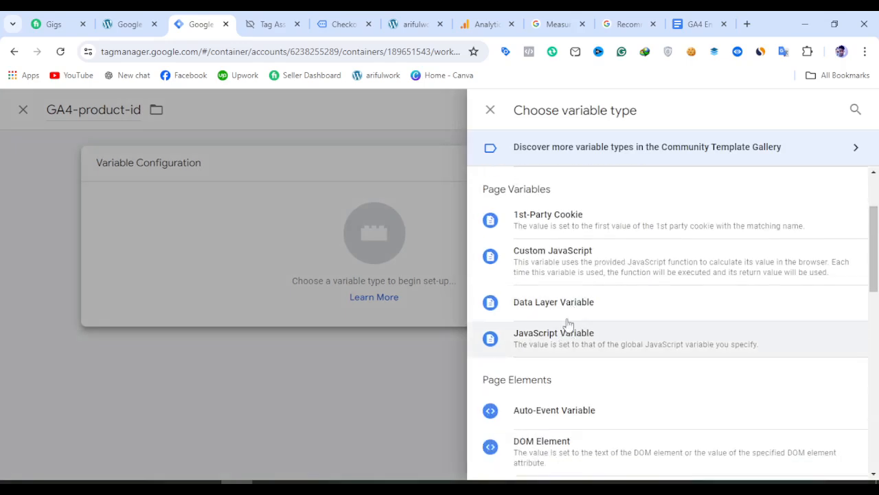
pyautogui.click(583, 307)
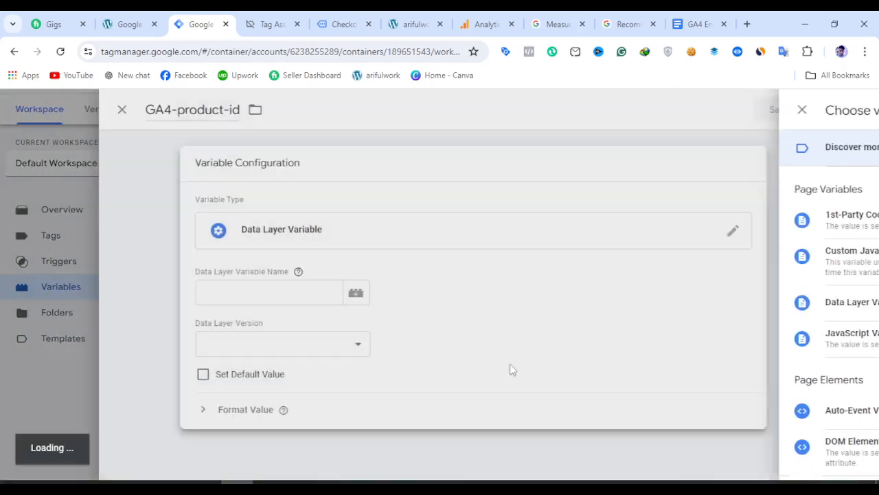
# Copy the ecommerce key from Tag Assistant and enter "ecommerce." as the GA4-product-id variable's data layer name
pyautogui.click(281, 24)
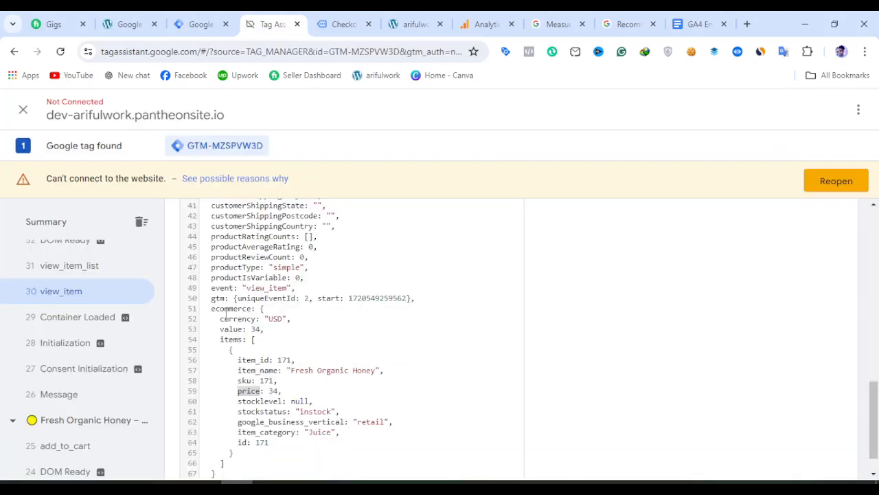
pyautogui.doubleClick(226, 310)
pyautogui.hotkey('ctrl', 'c')
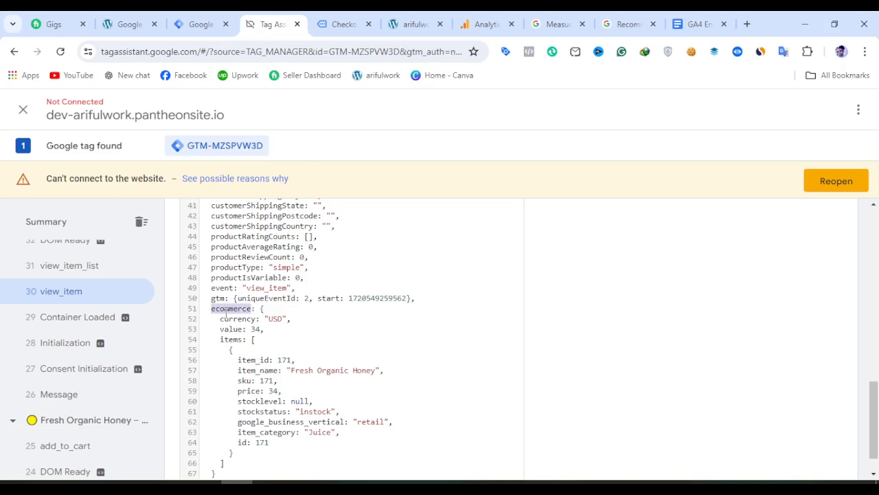
pyautogui.click(202, 24)
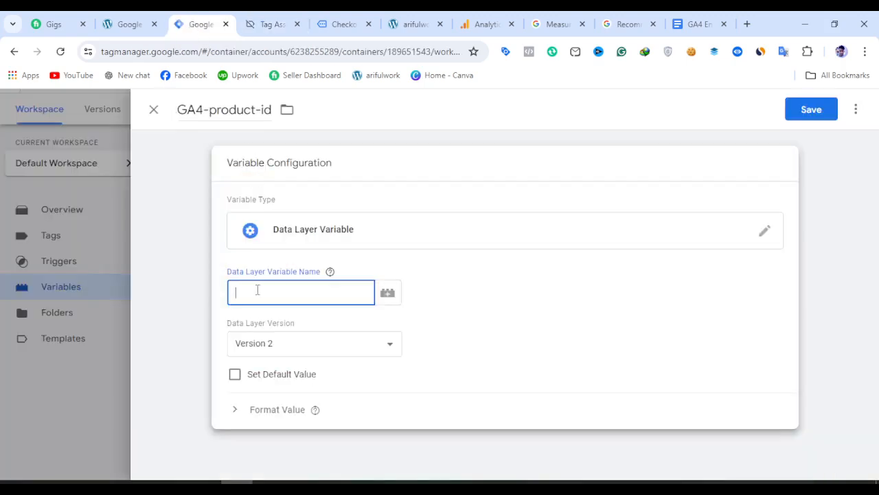
pyautogui.hotkey('ctrl', 'v')
# Copy the items key from the Tag Assistant data layer and append it to the GA4-product-id data layer name
pyautogui.click(269, 24)
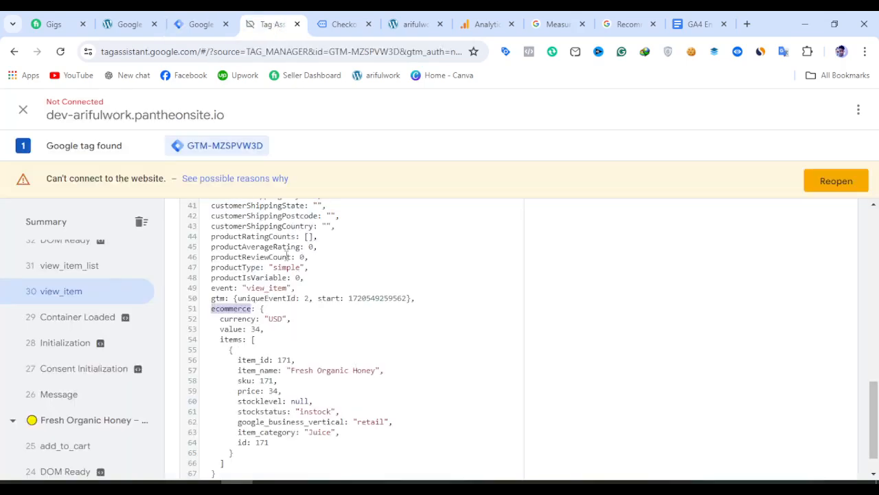
pyautogui.doubleClick(232, 339)
pyautogui.hotkey('ctrl', 'c')
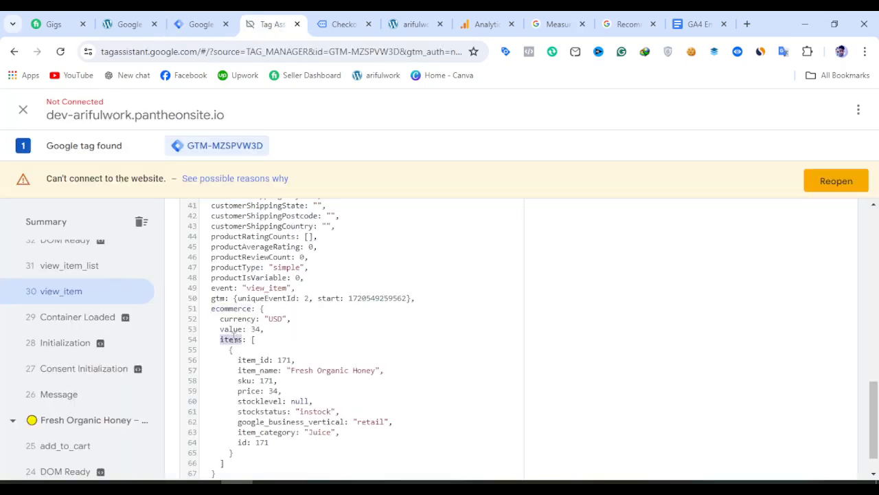
pyautogui.click(201, 24)
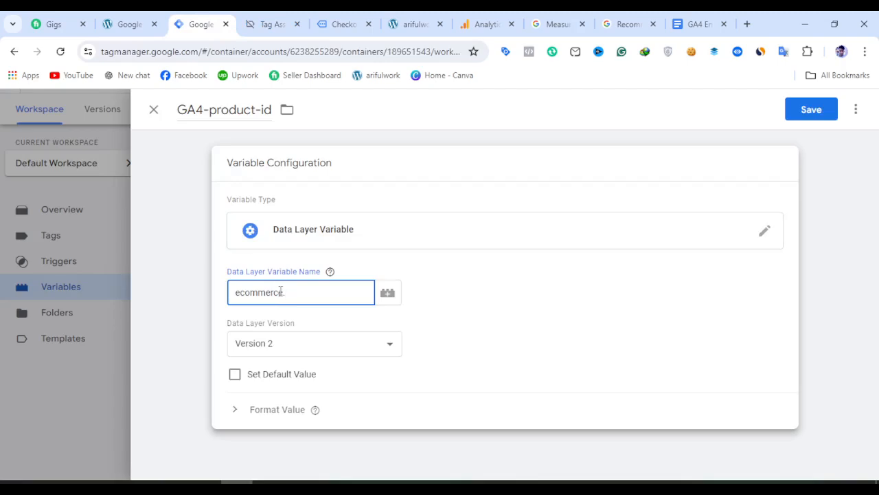
pyautogui.hotkey('ctrl', 'v')
# Copy the item_id key from Tag Assistant, complete the GA4-product-id data layer name as "ecommerce.items.0.item_id", and save the variable
pyautogui.click(272, 24)
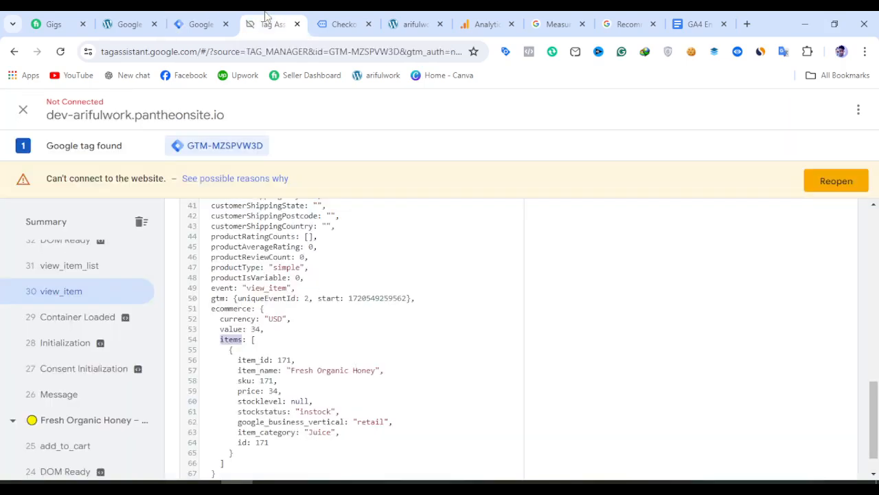
pyautogui.doubleClick(251, 323)
pyautogui.hotkey('ctrl', 'c')
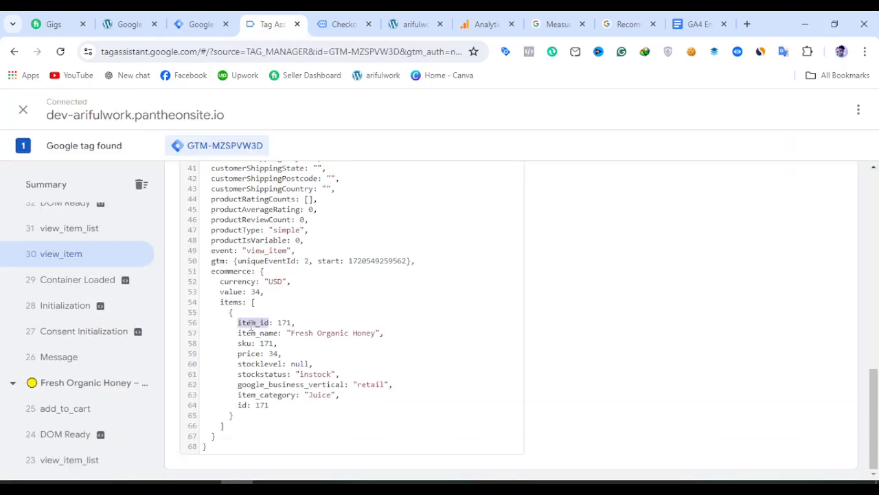
pyautogui.click(200, 24)
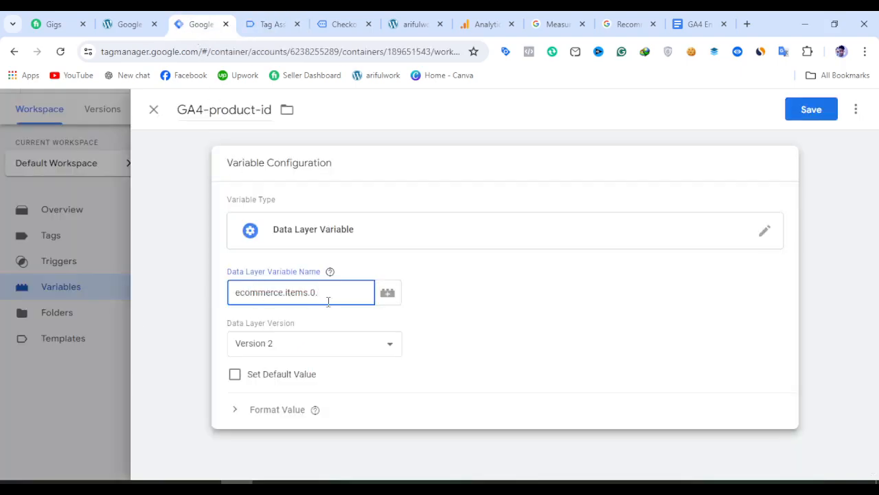
pyautogui.hotkey('ctrl', 'v')
pyautogui.click(810, 110)
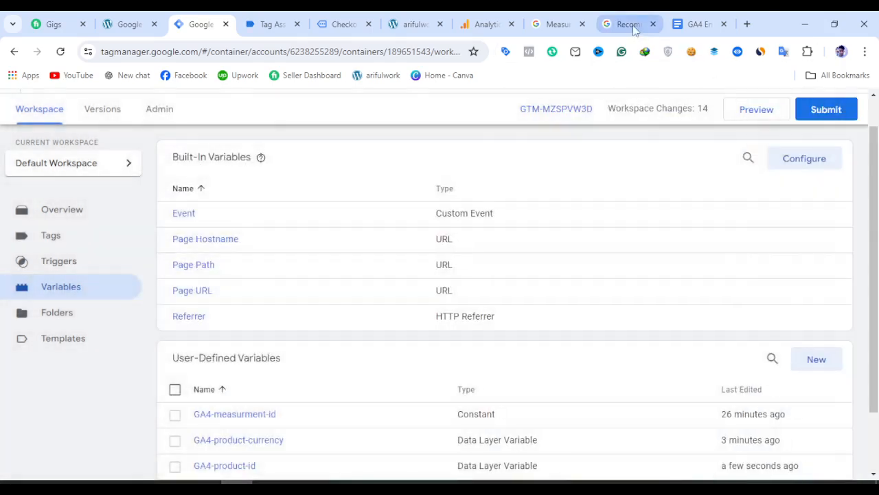
# Check the item_name parameter in the events reference and create a Tag Manager user-defined variable named GA4-product-name
pyautogui.click(631, 25)
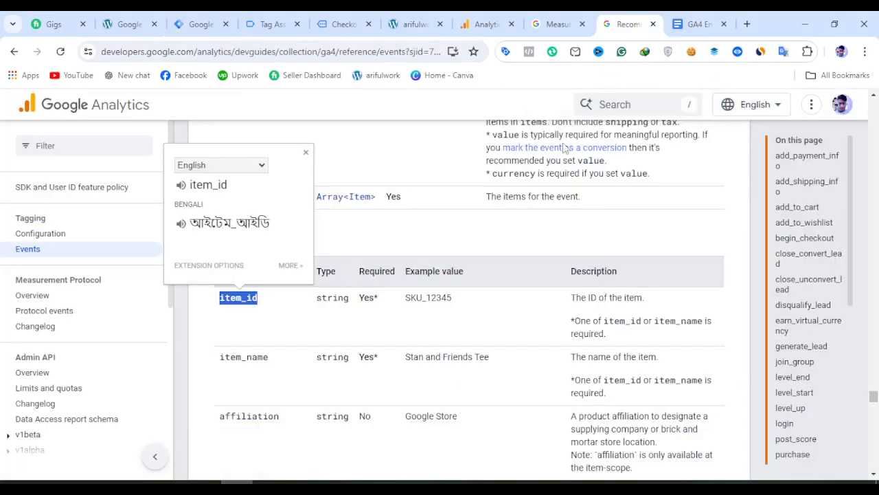
pyautogui.moveTo(220, 360); pyautogui.dragTo(272, 358)
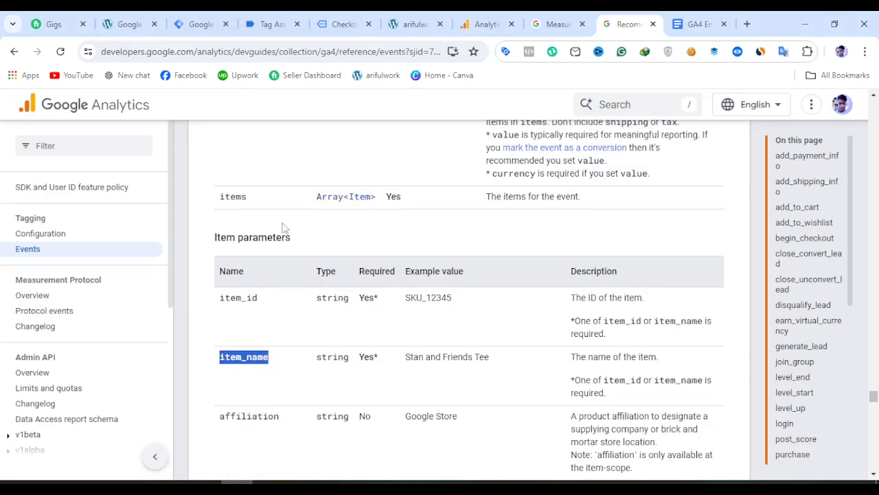
pyautogui.click(199, 24)
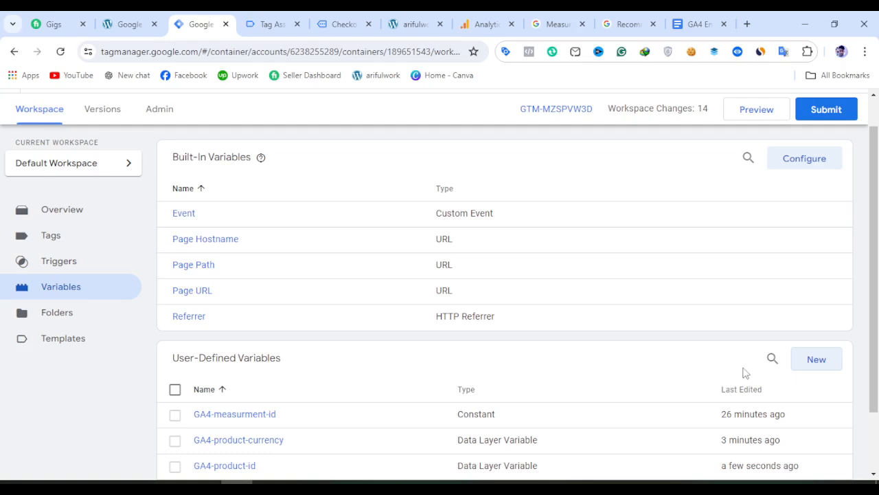
pyautogui.scroll(-2, 742, 371)
pyautogui.click(813, 282)
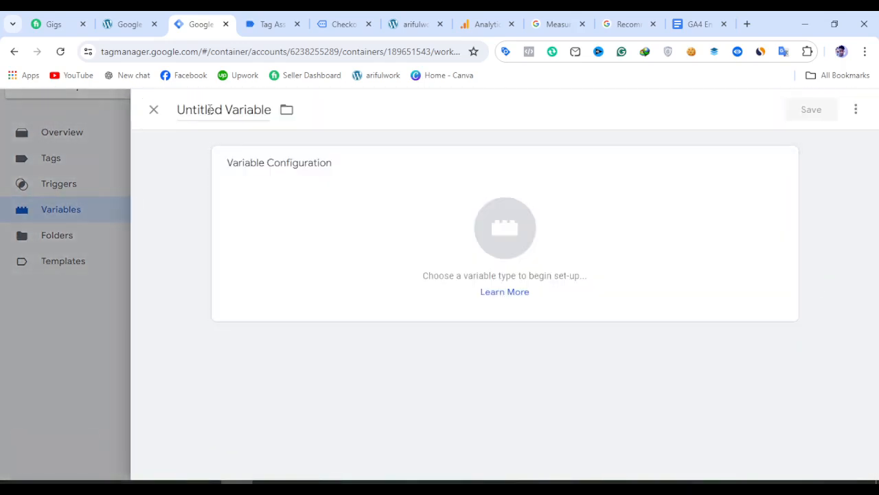
pyautogui.doubleClick(209, 110)
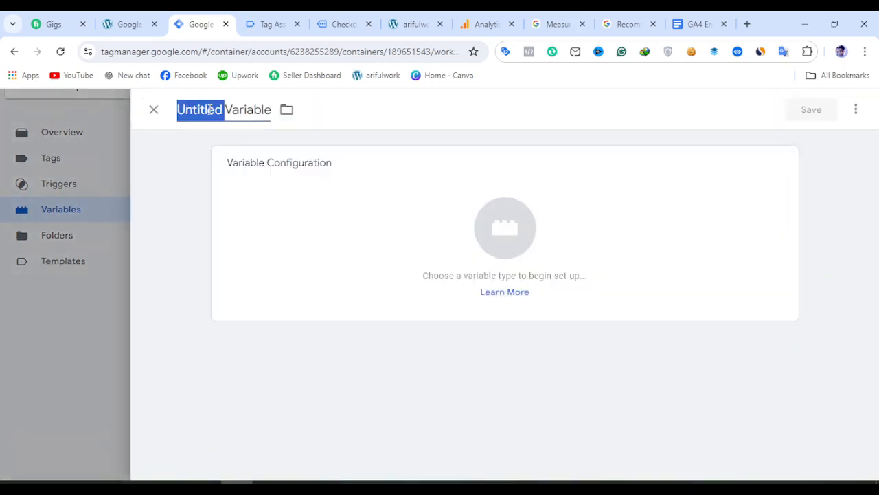
pyautogui.tripleClick(224, 110)
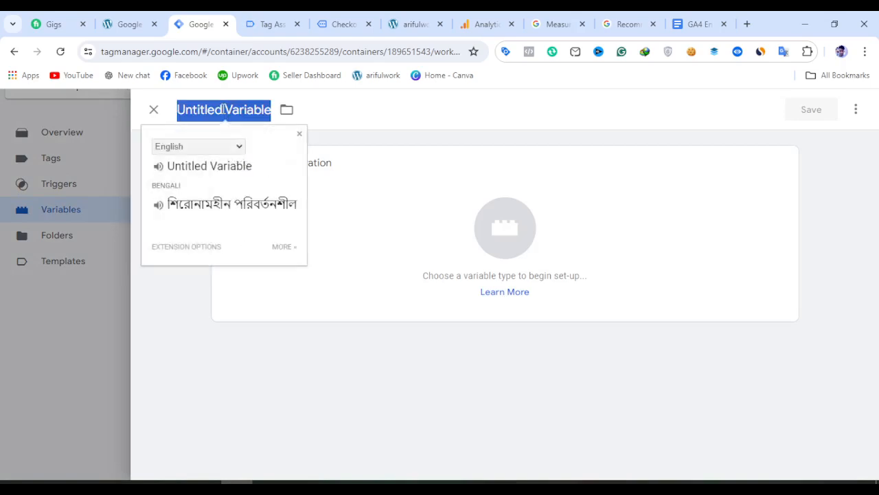
pyautogui.write('GA')
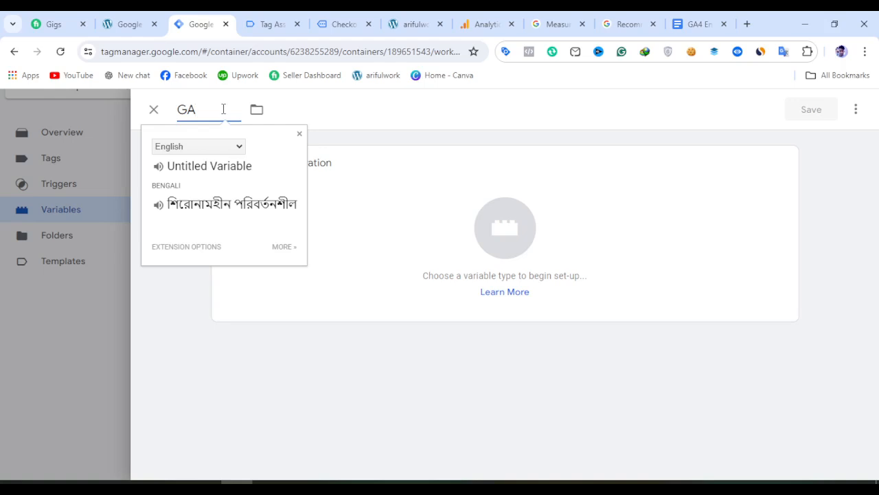
pyautogui.write('4-product')
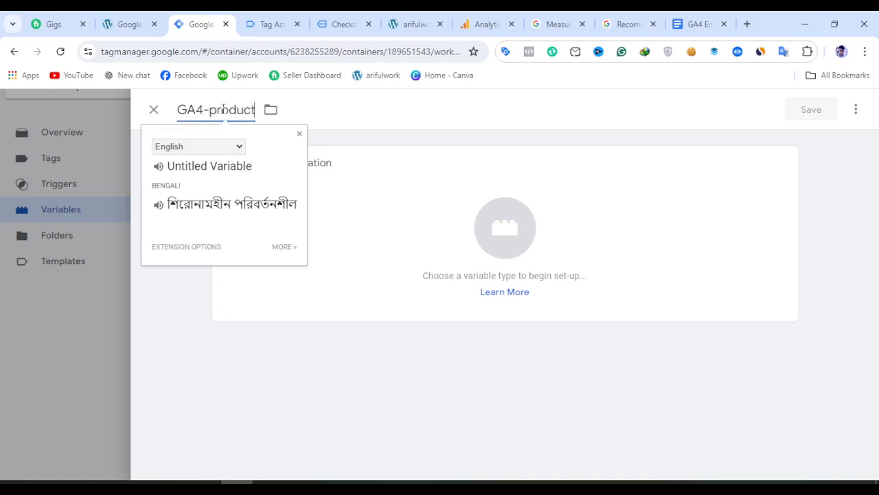
pyautogui.write('-name')
# Set the GA4-product-name variable's type to Data Layer Variable
pyautogui.click(472, 206)
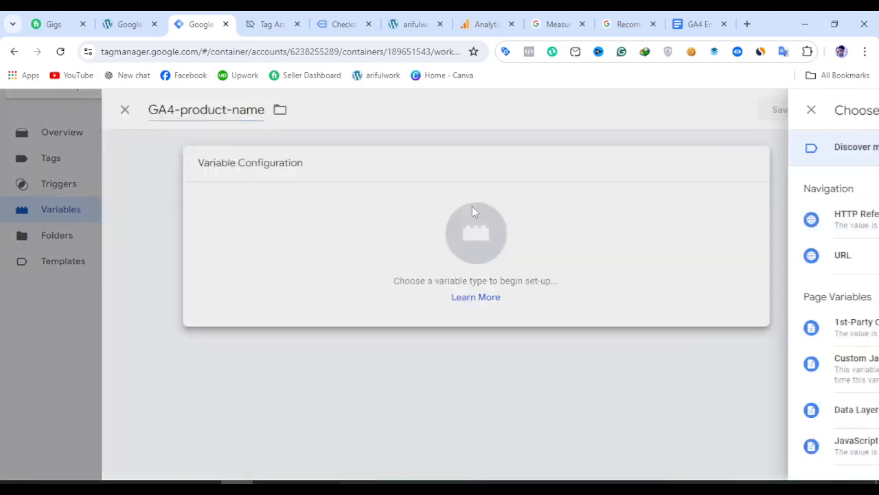
pyautogui.scroll(-3, 524, 275)
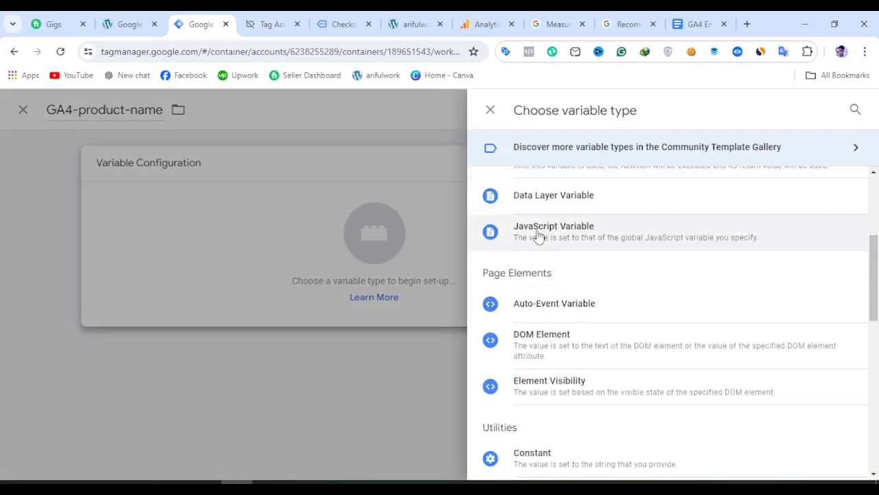
pyautogui.click(537, 205)
pyautogui.click(286, 294)
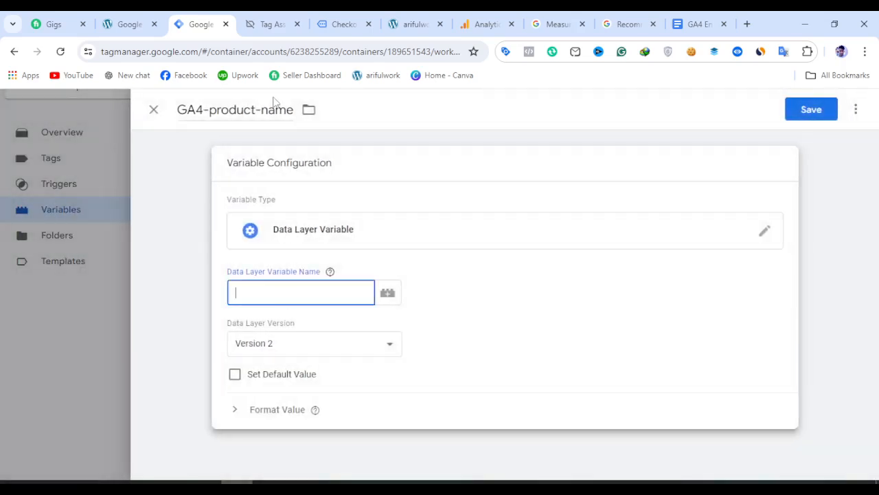
# Copy the ecommerce key from the view_item event in Tag Assistant and enter "ecommerce." as GA4-product-name's data layer name
pyautogui.click(273, 24)
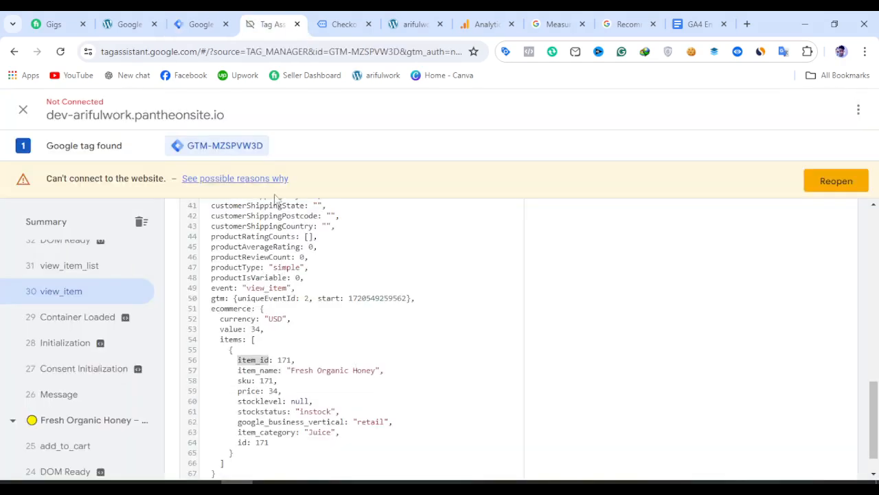
pyautogui.doubleClick(233, 309)
pyautogui.hotkey('ctrl', 'c')
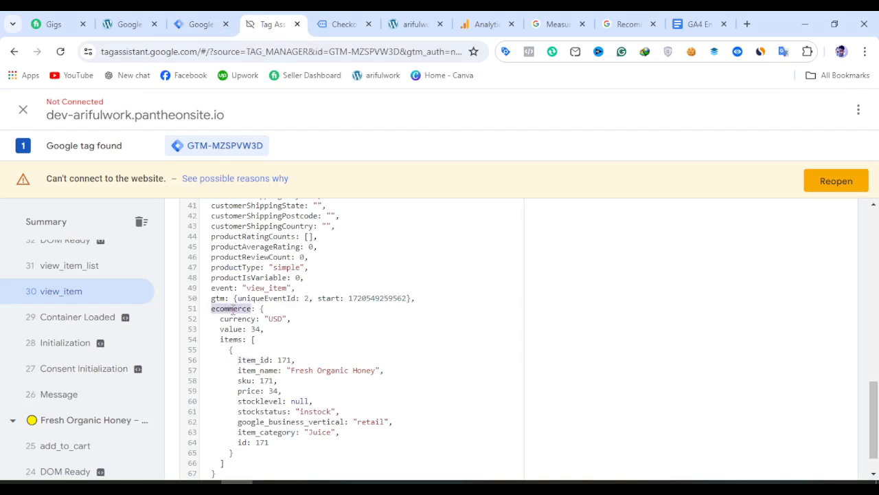
pyautogui.click(199, 24)
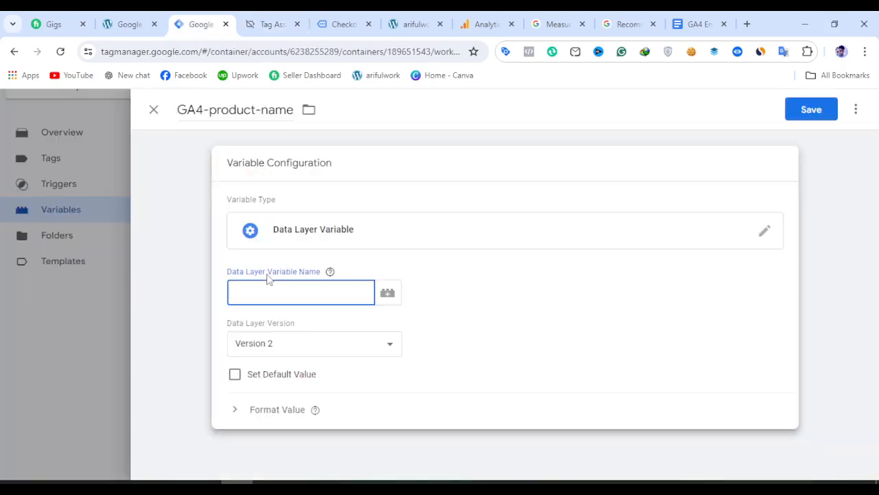
pyautogui.hotkey('ctrl', 'v')
# Copy the items key from Tag Assistant and extend the GA4-product-name data layer name to "ecommerce.items.0."
pyautogui.click(341, 24)
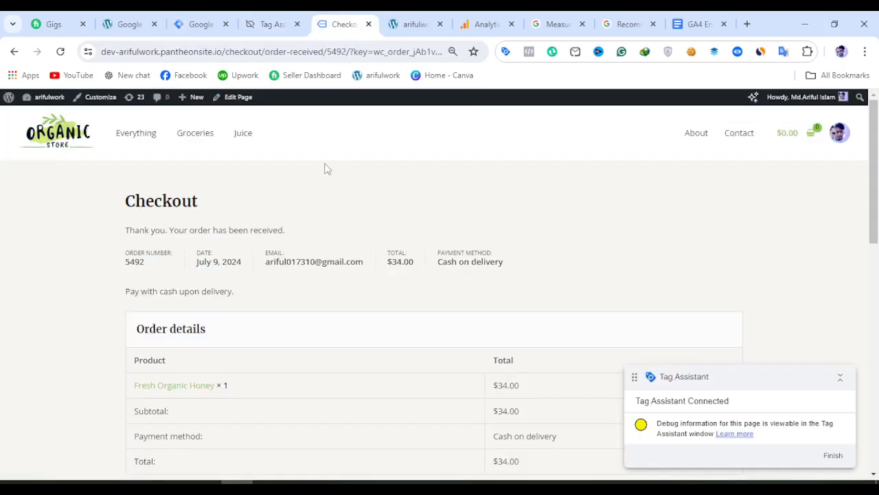
pyautogui.click(273, 27)
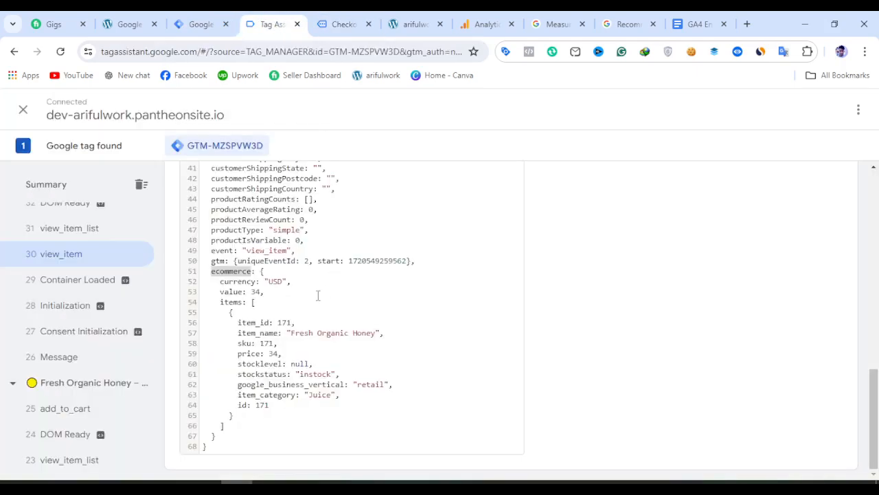
pyautogui.doubleClick(233, 302)
pyautogui.hotkey('ctrl', 'c')
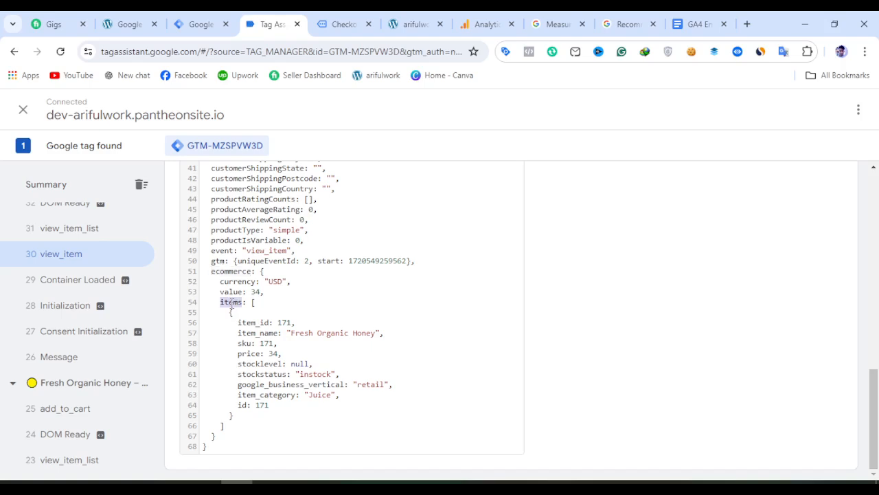
pyautogui.click(200, 24)
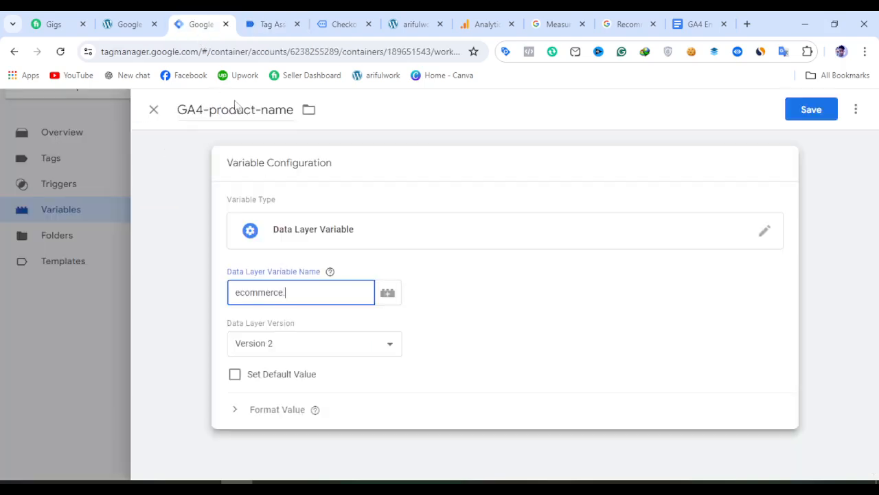
pyautogui.hotkey('ctrl', 'v')
pyautogui.write('.0.')
# Copy the item_name key from Tag Assistant, append it to the GA4-product-name data layer name, and save the variable
pyautogui.click(256, 26)
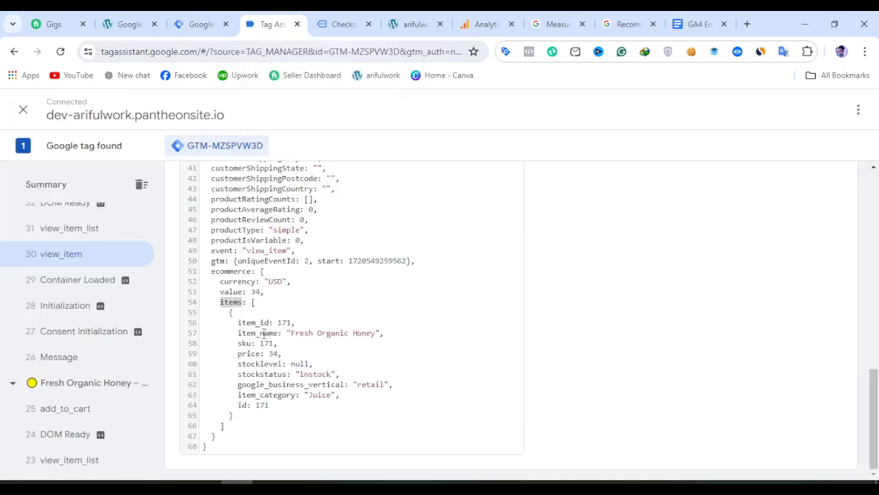
pyautogui.doubleClick(256, 334)
pyautogui.hotkey('ctrl', 'c')
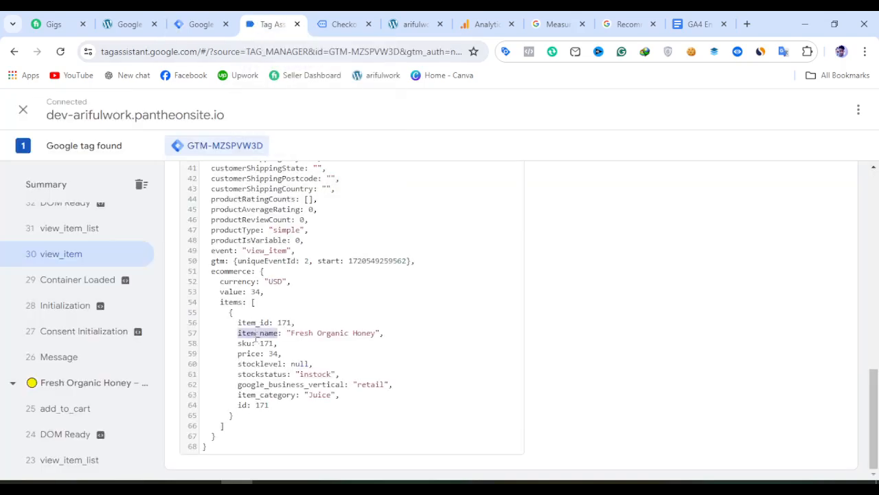
pyautogui.click(205, 25)
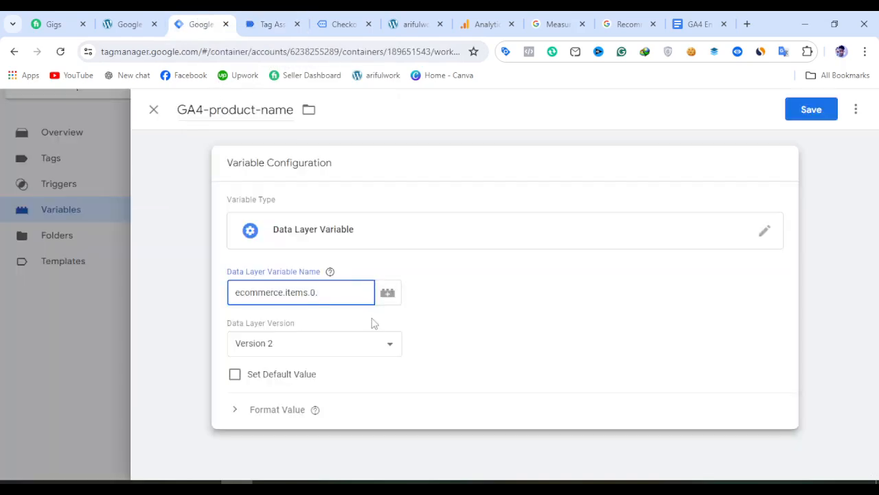
pyautogui.hotkey('ctrl', 'v')
pyautogui.click(809, 108)
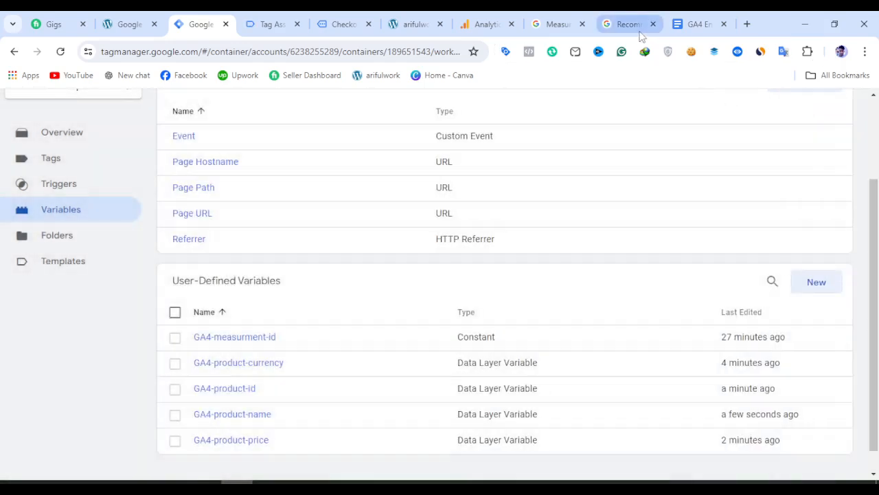
# Check the item_category parameter in the events reference and create a Tag Manager user-defined variable named GA4-product-catagory
pyautogui.click(629, 27)
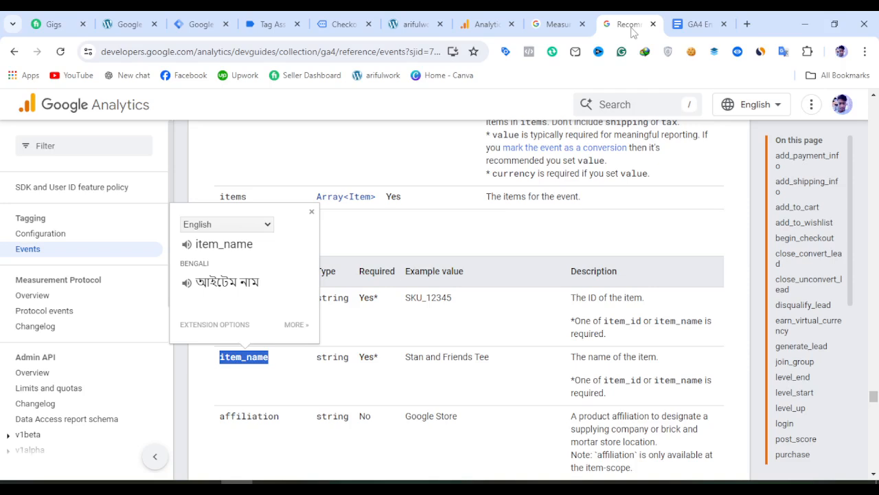
pyautogui.click(266, 406)
pyautogui.scroll(-2, 268, 406)
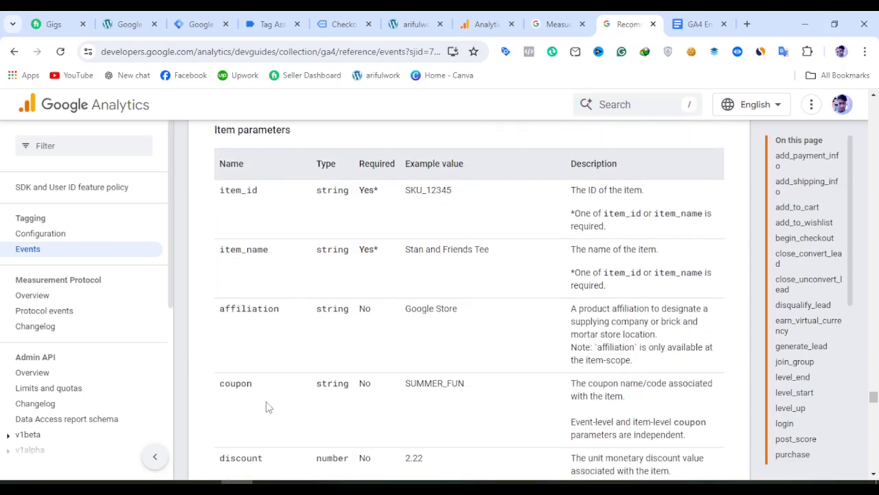
pyautogui.scroll(-2, 266, 397)
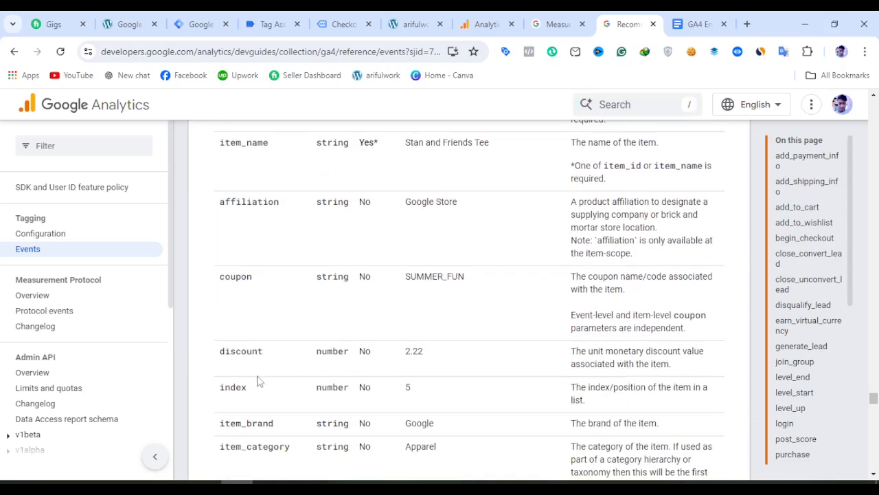
pyautogui.scroll(-2, 275, 361)
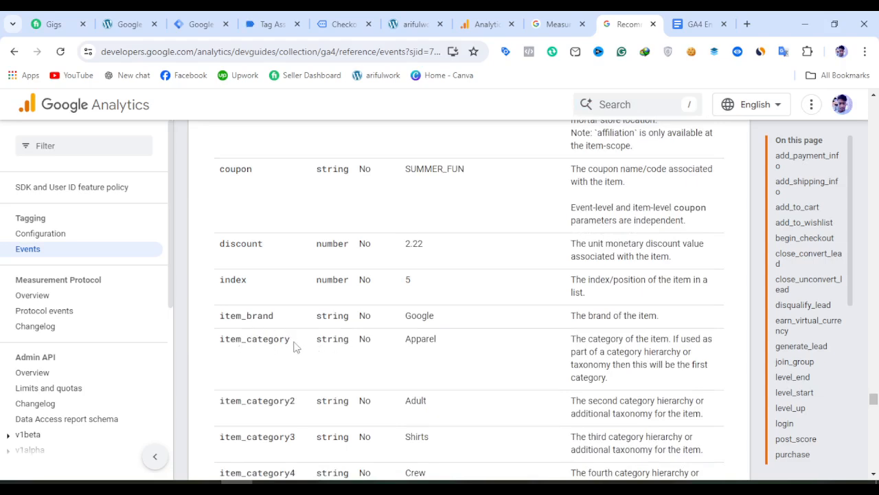
pyautogui.moveTo(292, 341); pyautogui.dragTo(216, 345)
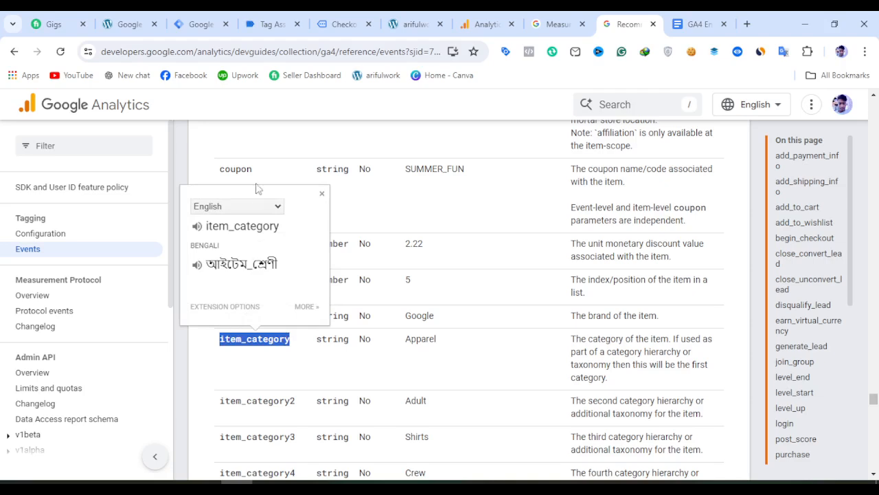
pyautogui.click(201, 25)
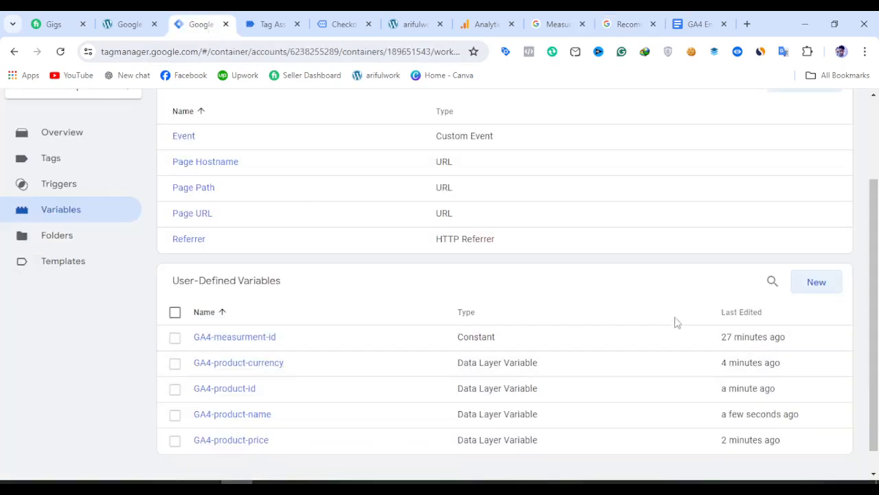
pyautogui.click(816, 282)
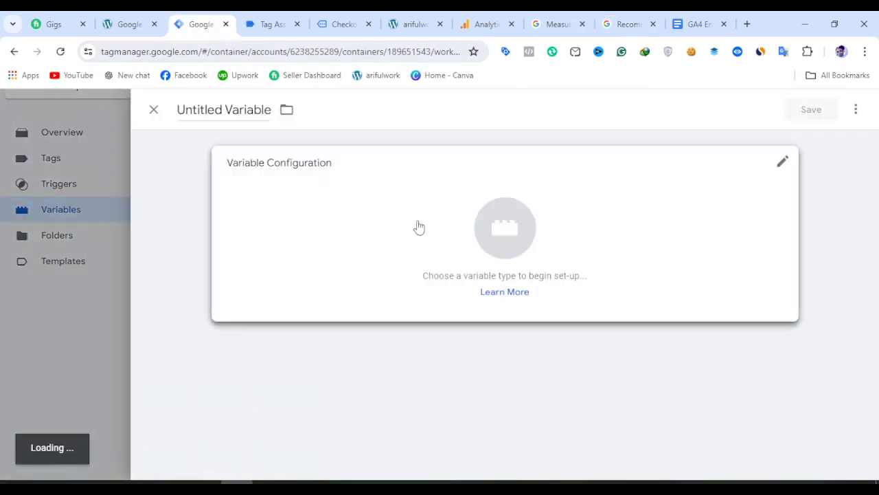
pyautogui.doubleClick(212, 111)
pyautogui.click(212, 111)
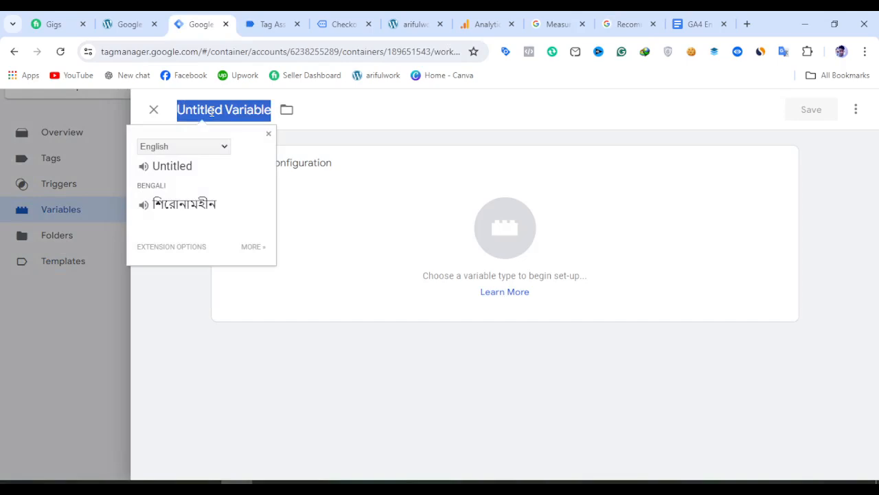
pyautogui.write('GA')
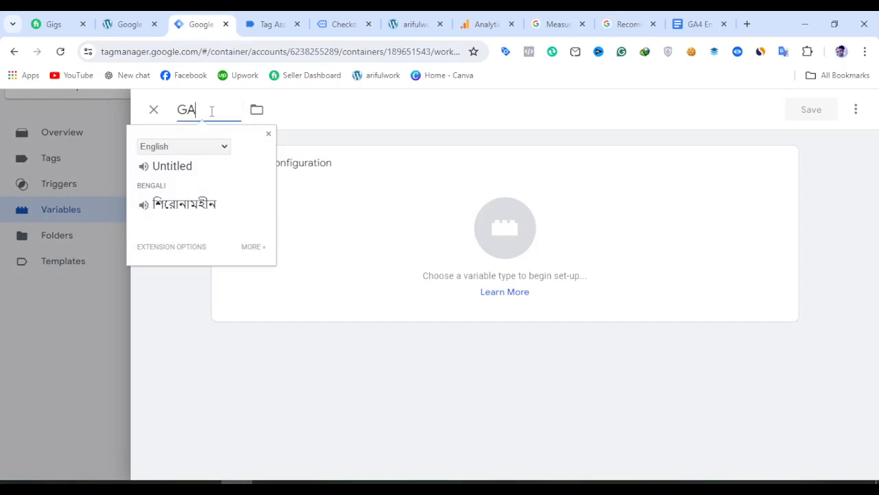
pyautogui.write('4-product-catag')
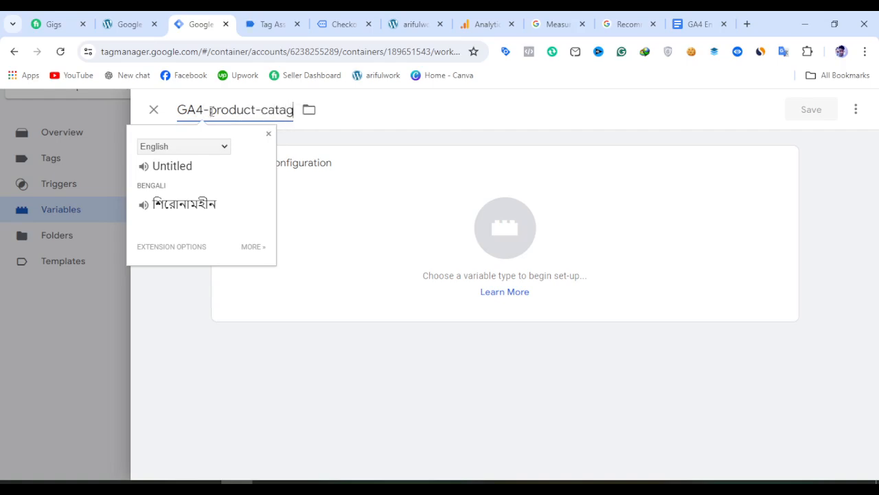
pyautogui.write('ory')
# Set the GA4-product-catagory variable's type to Data Layer Variable
pyautogui.click(406, 237)
pyautogui.scroll(-3, 618, 309)
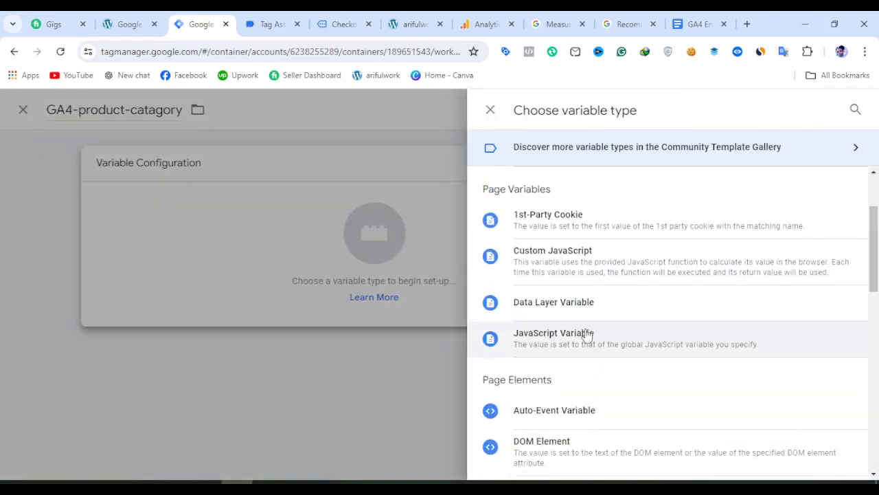
pyautogui.click(598, 302)
pyautogui.click(290, 289)
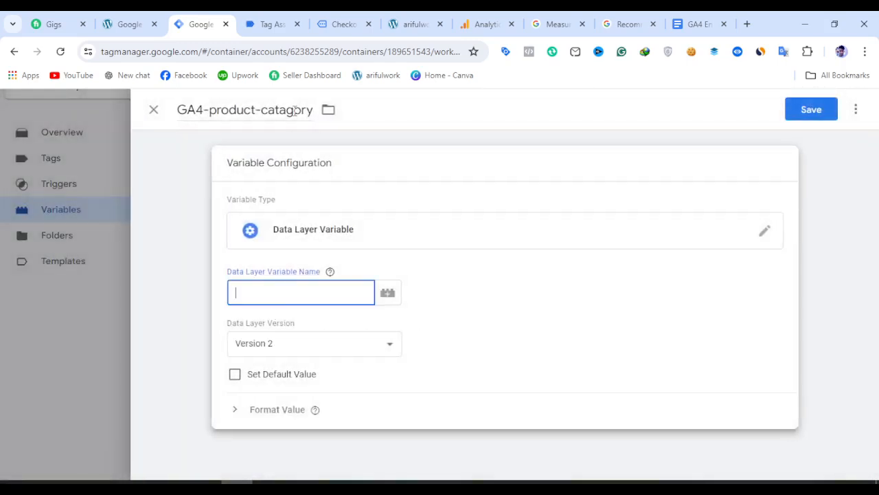
# Copy the ecommerce key from the view_item event in Tag Assistant and enter "ecommerce." as GA4-product-catagory's data layer name
pyautogui.click(288, 24)
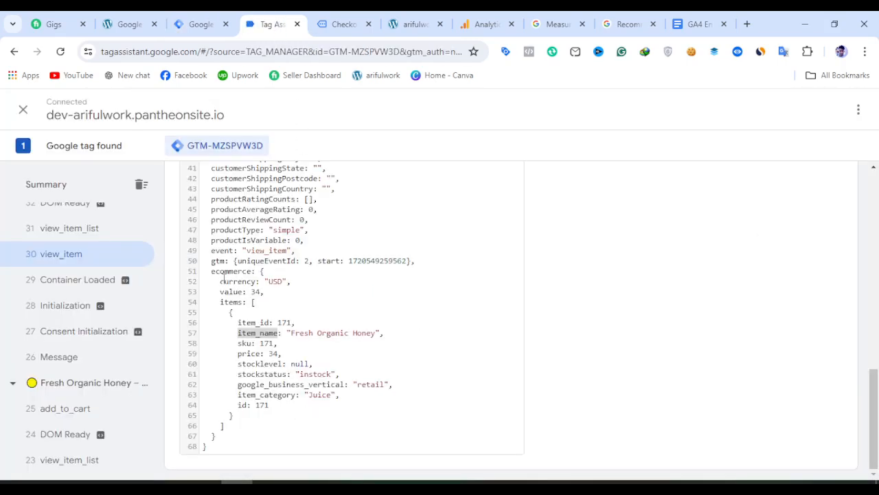
pyautogui.doubleClick(227, 281)
pyautogui.doubleClick(226, 272)
pyautogui.hotkey('ctrl', 'c')
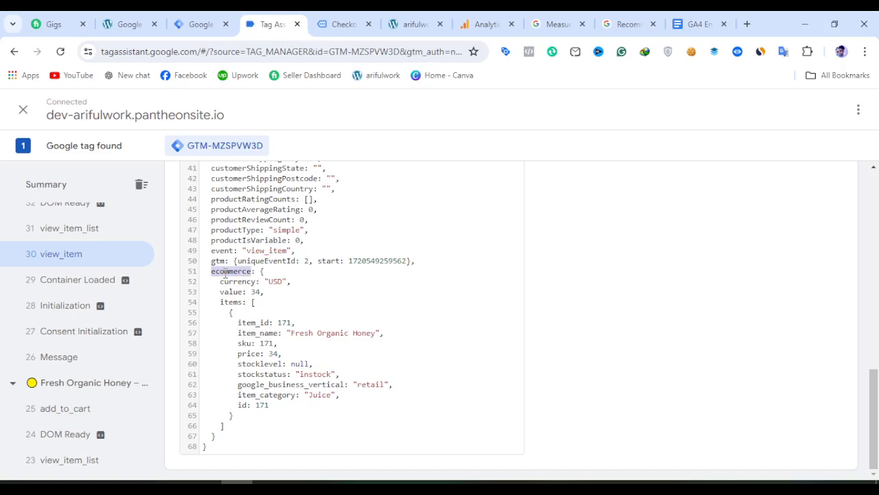
pyautogui.click(199, 24)
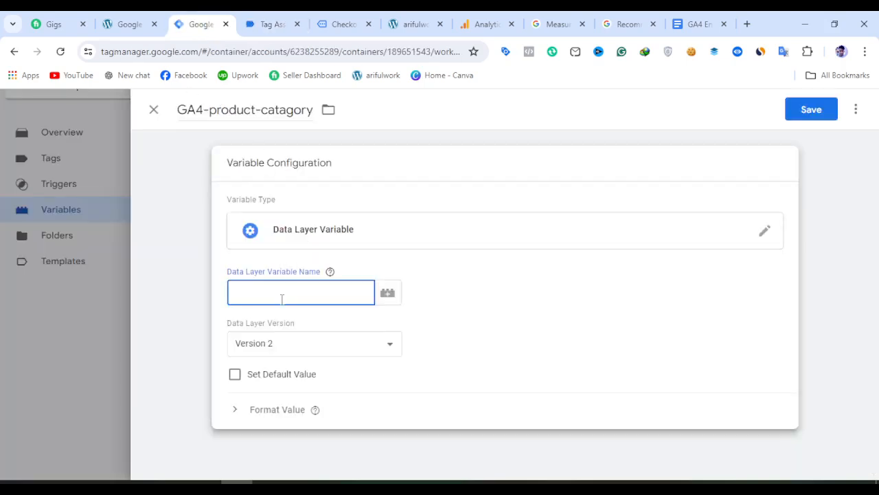
pyautogui.hotkey('ctrl', 'v')
pyautogui.write('.')
# Copy the items key from Tag Assistant and extend the GA4-product-catagory data layer name to "ecommerce.items.0."
pyautogui.click(269, 24)
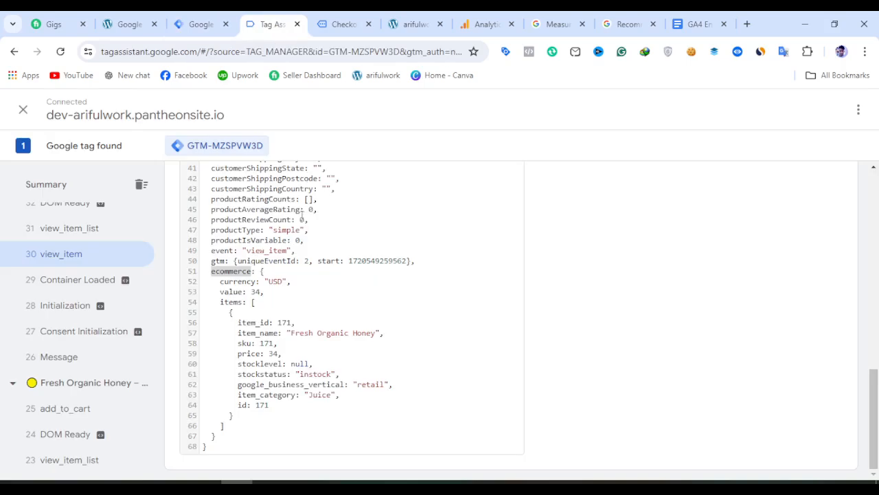
pyautogui.doubleClick(232, 302)
pyautogui.hotkey('ctrl', 'c')
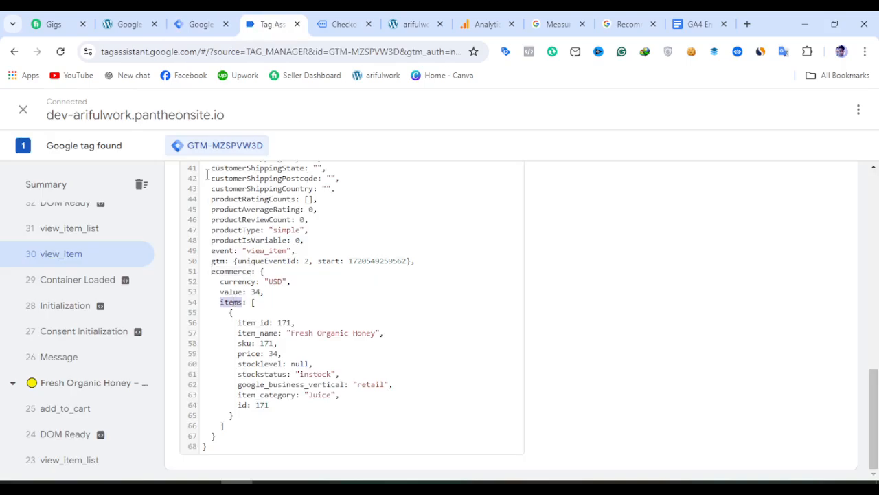
pyautogui.click(194, 26)
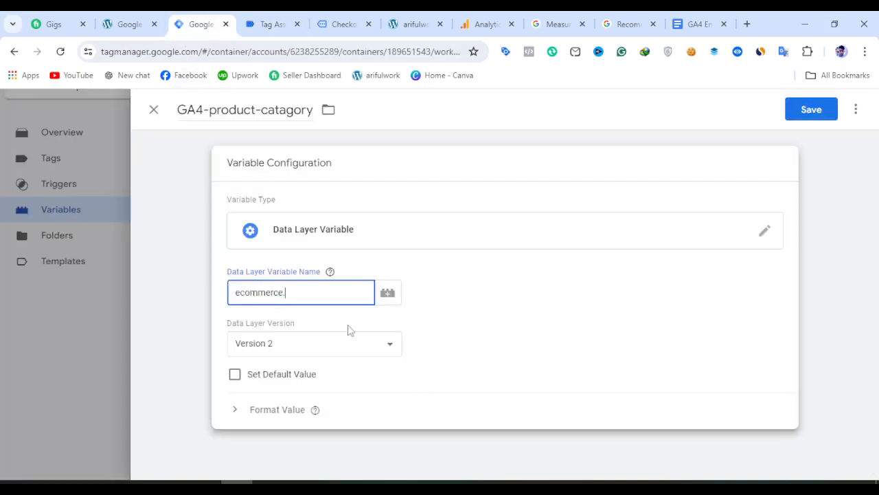
pyautogui.hotkey('ctrl', 'v')
pyautogui.write('.')
# Copy the item_category key from Tag Assistant, complete GA4-product-catagory's data layer name as "ecommerce.items.0.item_category", and save the variable
pyautogui.click(256, 26)
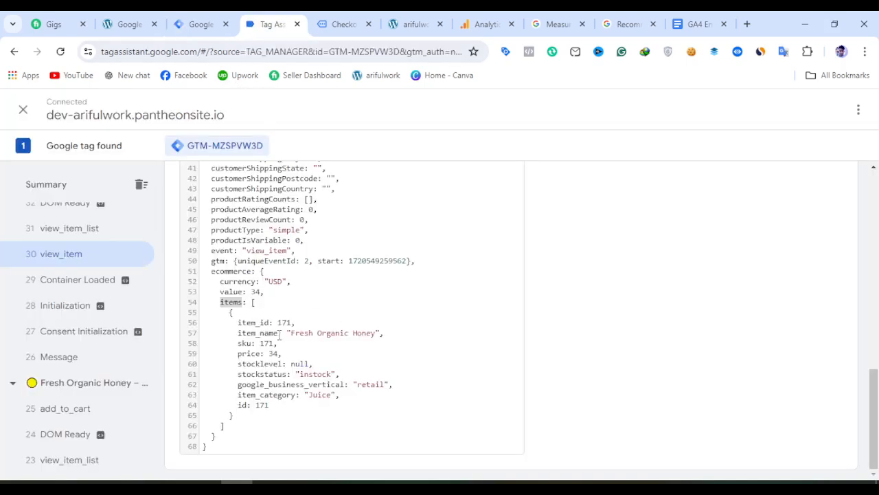
pyautogui.doubleClick(247, 395)
pyautogui.hotkey('ctrl', 'c')
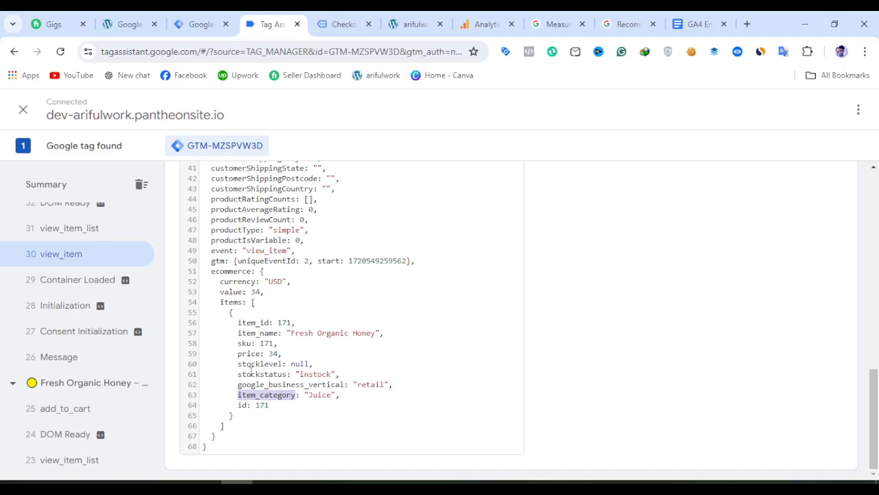
pyautogui.click(202, 24)
pyautogui.write('.items.0.')
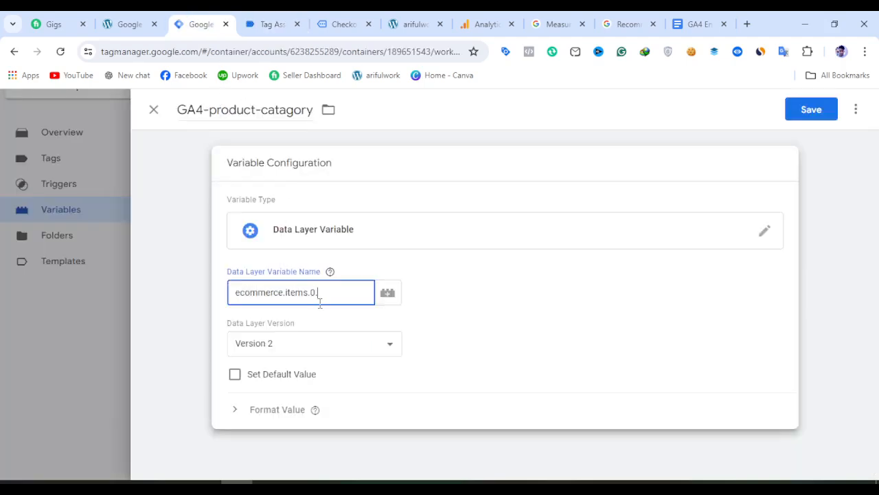
pyautogui.hotkey('ctrl', 'v')
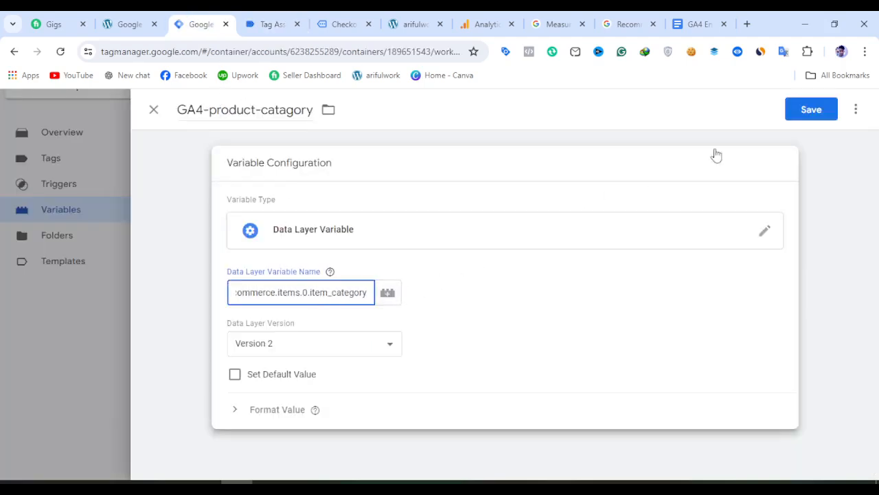
pyautogui.click(814, 114)
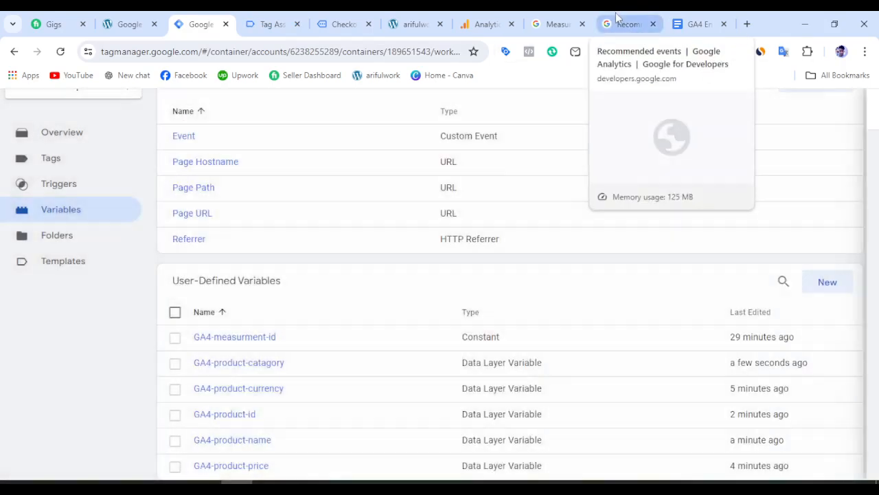
# Review the remaining item parameters after item_category in the Google Analytics events reference, down to the quantity parameter
pyautogui.click(617, 21)
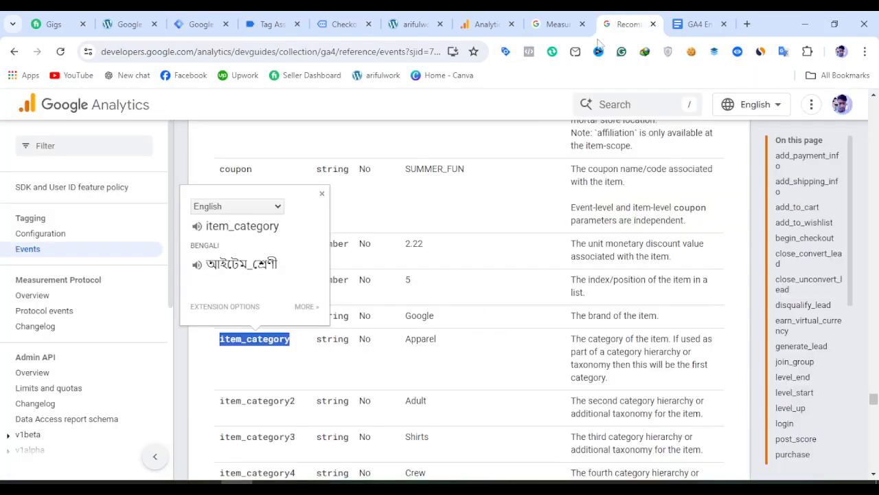
pyautogui.click(466, 252)
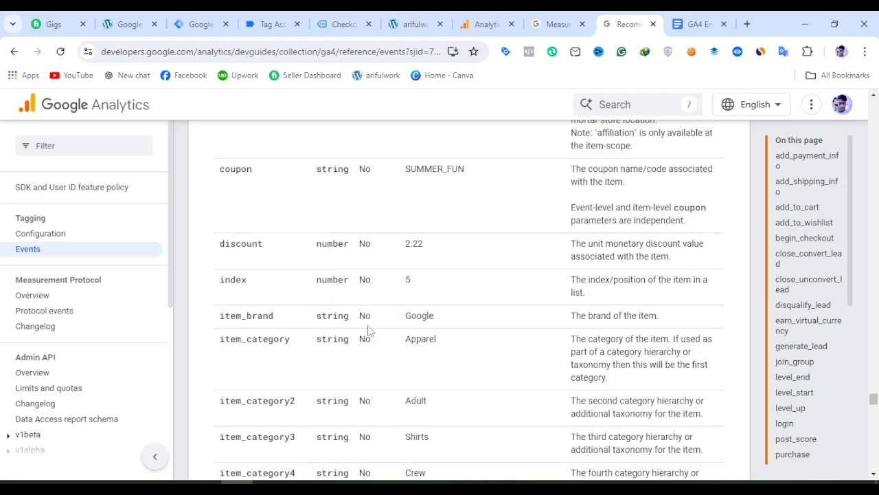
pyautogui.scroll(-3, 366, 340)
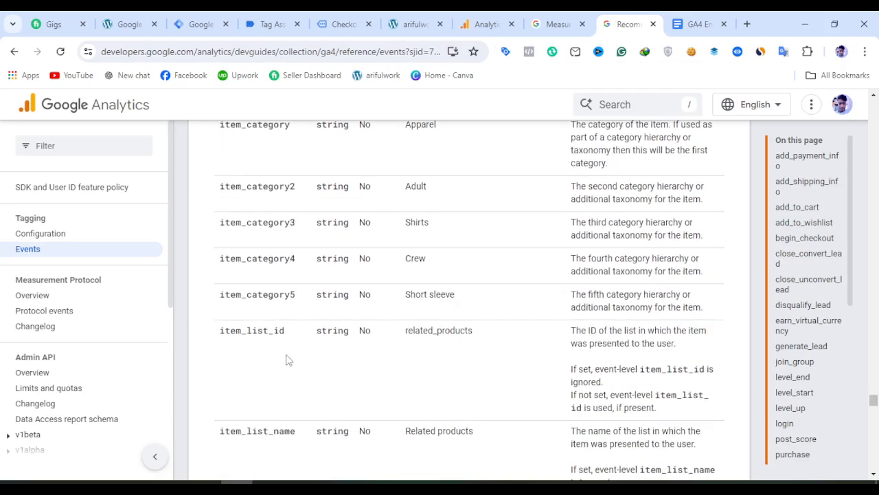
pyautogui.scroll(-2, 285, 362)
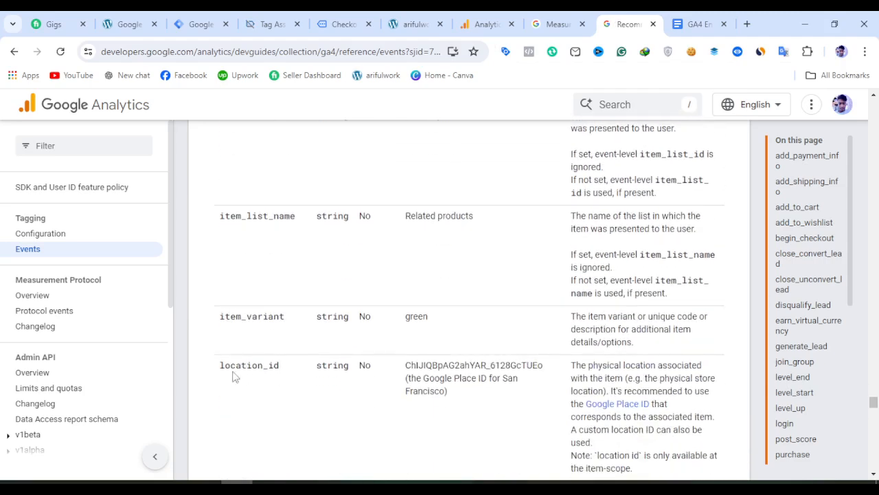
pyautogui.scroll(-3, 237, 368)
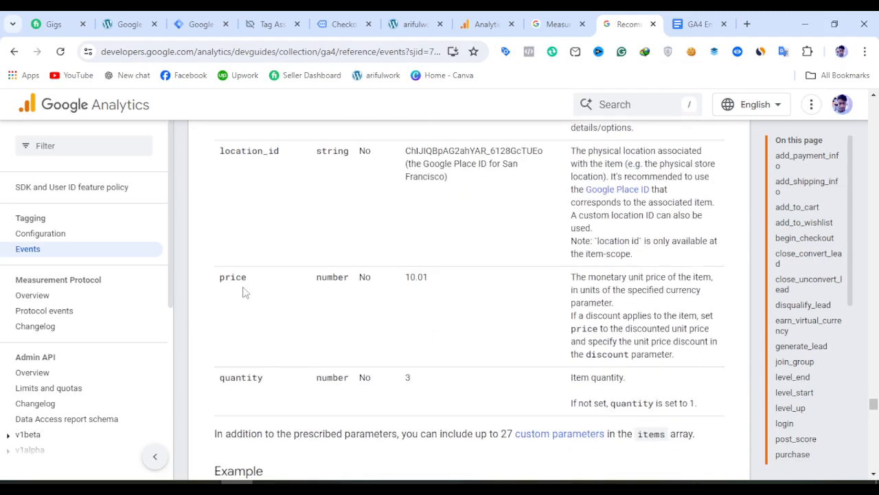
pyautogui.scroll(-2, 306, 340)
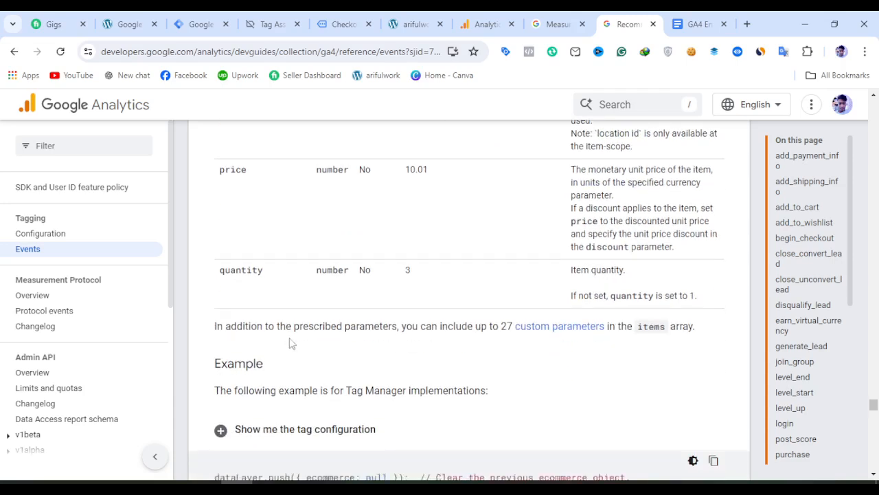
pyautogui.moveTo(267, 275); pyautogui.dragTo(190, 275)
pyautogui.click(287, 277)
pyautogui.moveTo(272, 275); pyautogui.dragTo(220, 275)
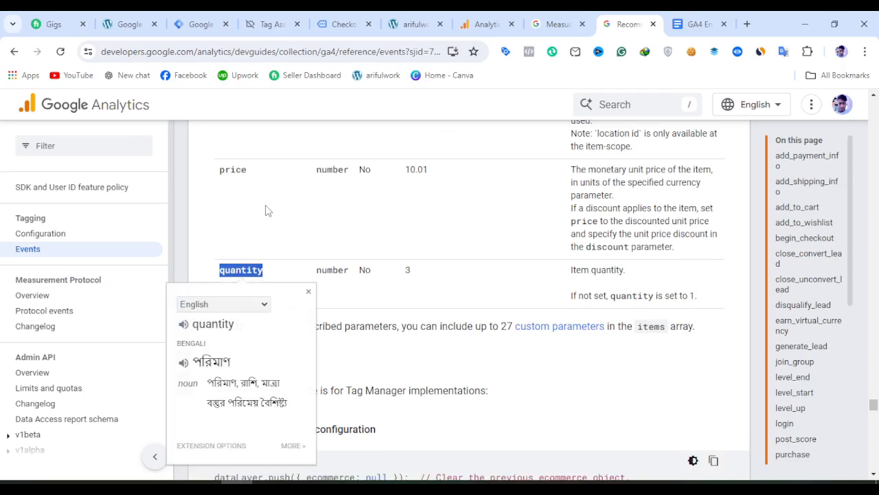
# Create a Tag Manager user-defined variable named GA4-product-quantity with the type Data Layer Variable
pyautogui.click(198, 26)
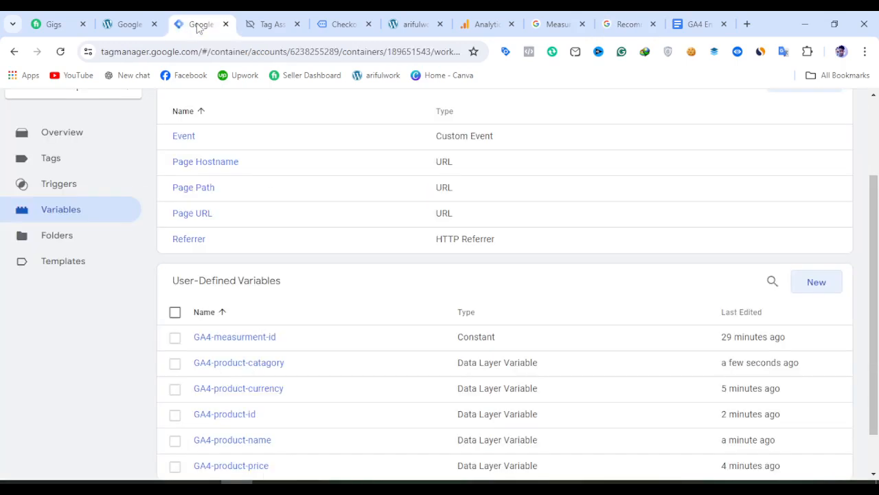
pyautogui.click(816, 283)
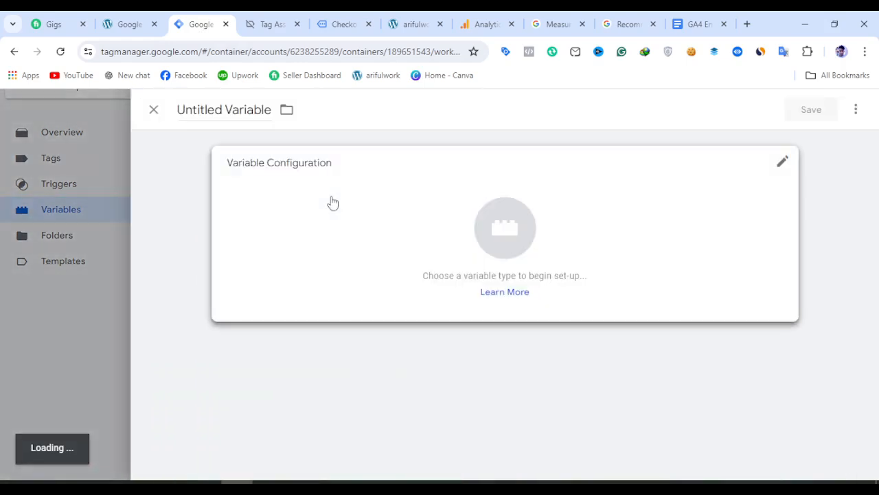
pyautogui.doubleClick(214, 110)
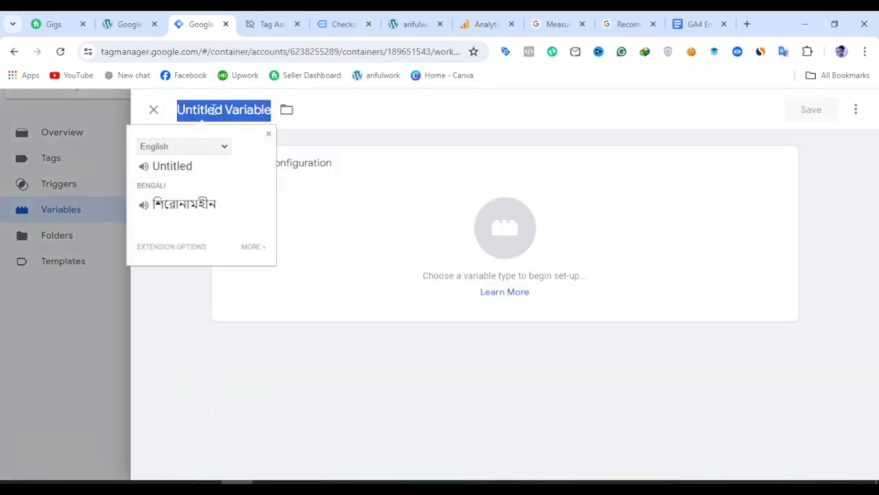
pyautogui.write('GA')
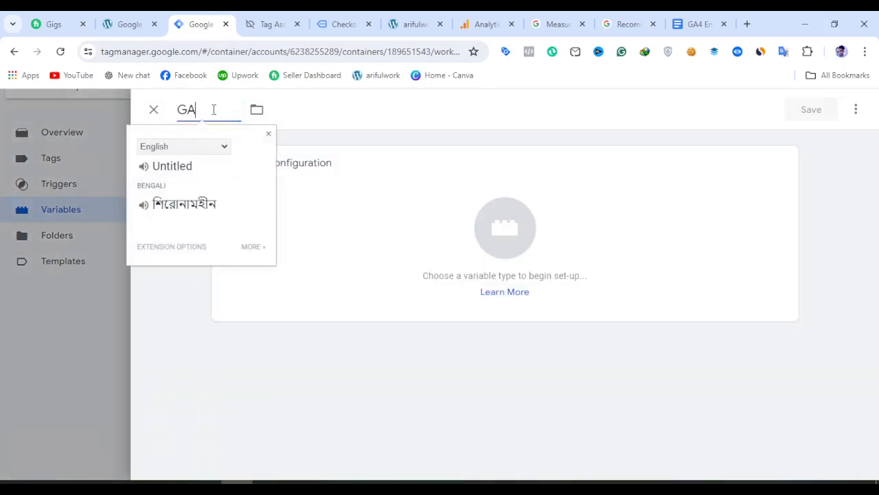
pyautogui.write('4-product-quantity')
pyautogui.click(507, 231)
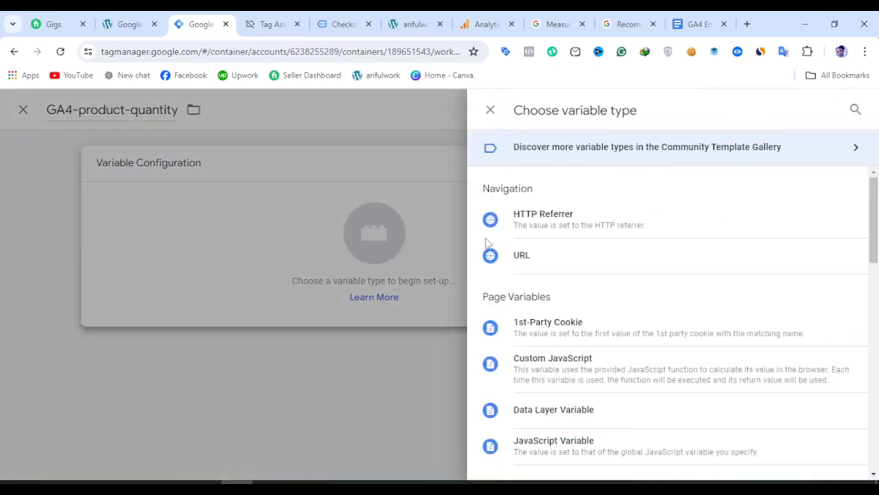
pyautogui.scroll(-3, 489, 271)
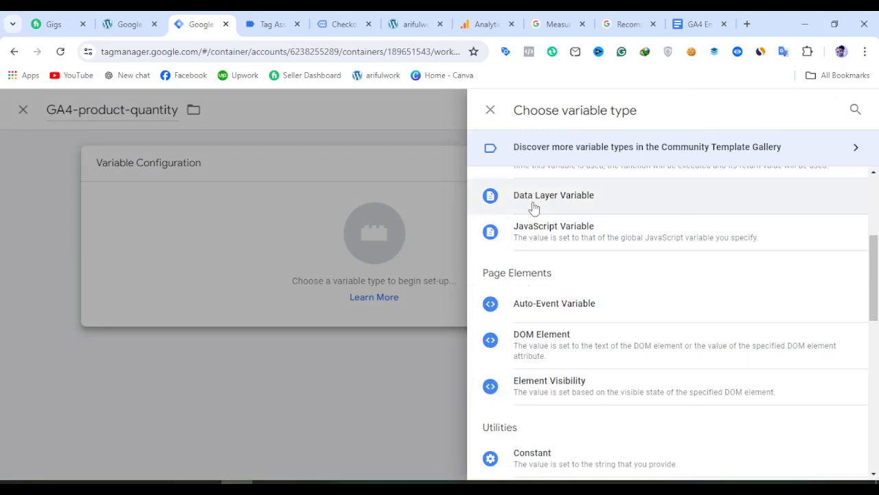
pyautogui.click(533, 204)
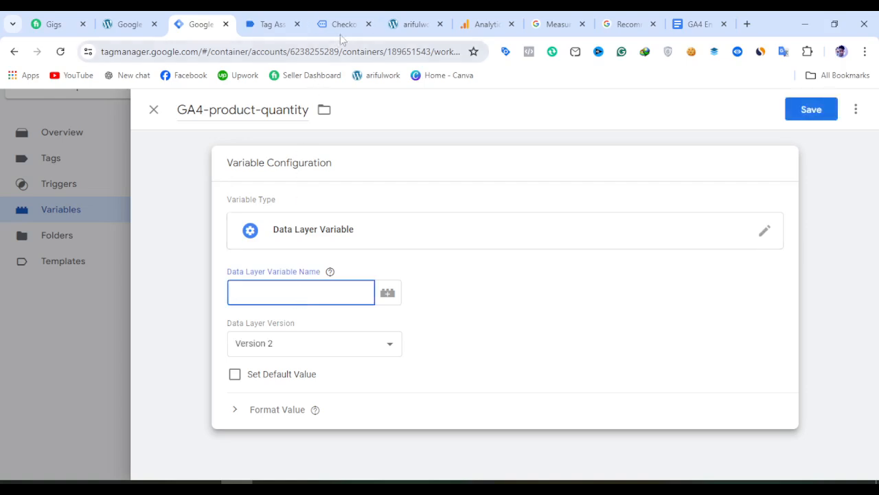
# Examine the view_item event's items data in Tag Assistant for a quantity key and look through the more recent cart and checkout events
pyautogui.click(262, 30)
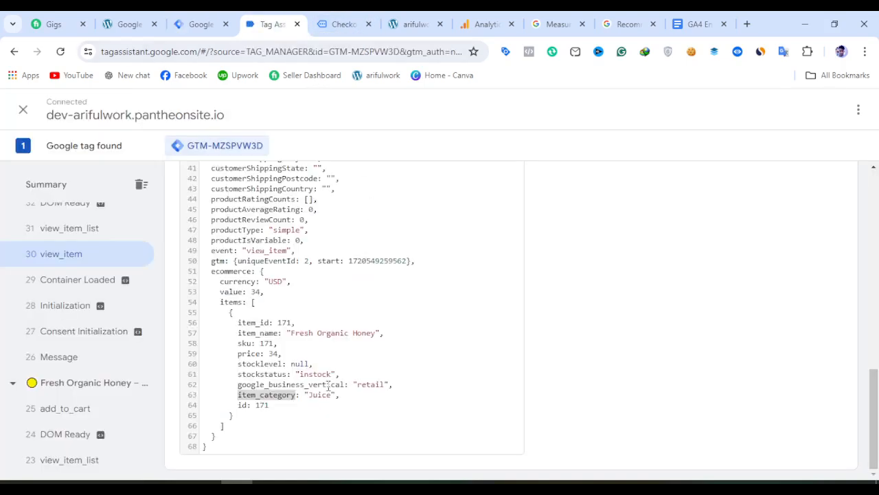
pyautogui.scroll(-2, 102, 361)
pyautogui.scroll(-2, 102, 361)
pyautogui.scroll(6, 103, 360)
pyautogui.click(102, 361)
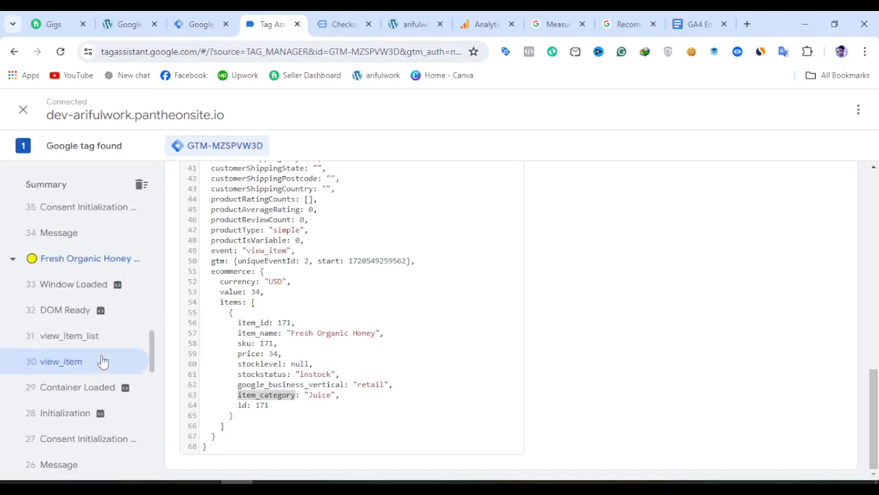
pyautogui.scroll(6, 99, 342)
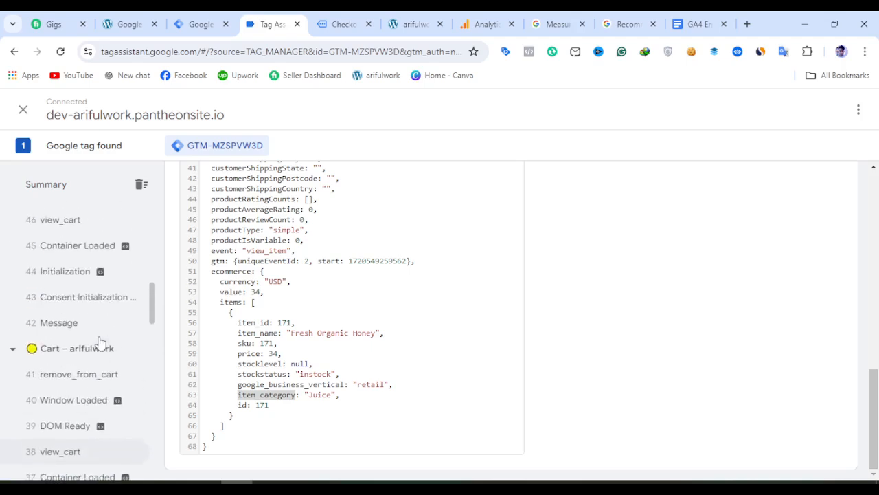
pyautogui.scroll(6, 95, 329)
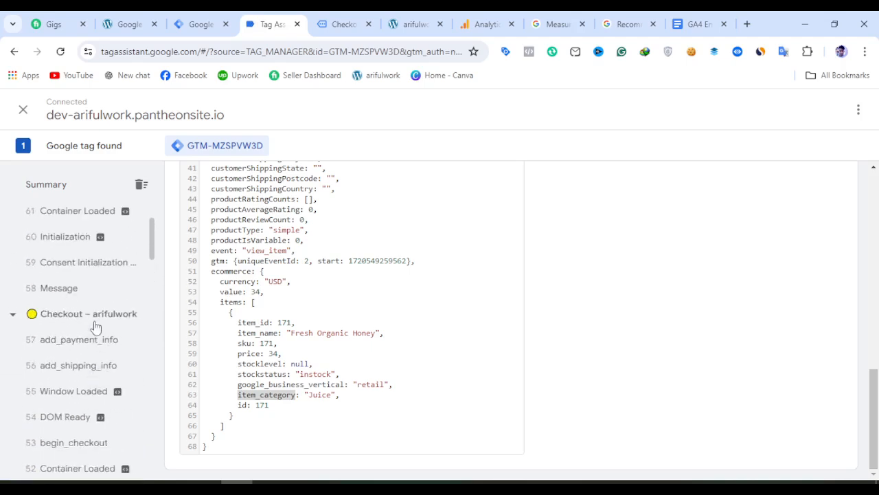
# Check the order details on the store's order confirmation page and look through Tag Assistant's checkout and cart events
pyautogui.click(342, 24)
pyautogui.scroll(-5, 501, 306)
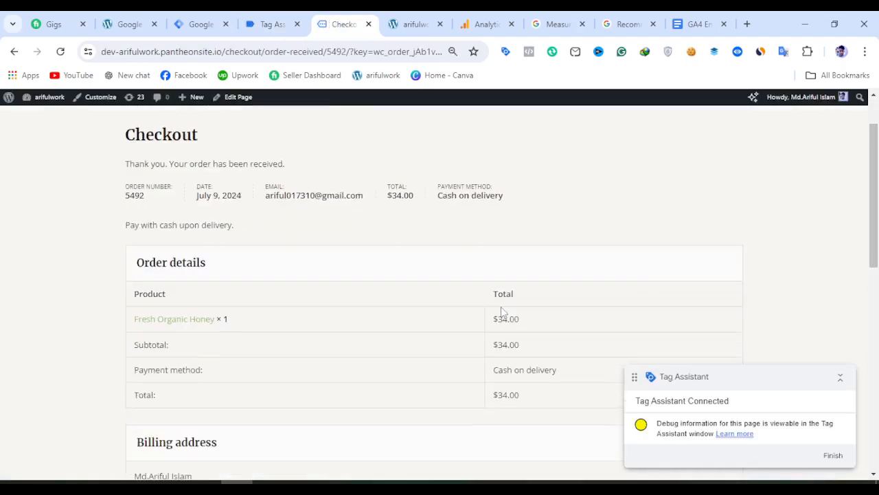
pyautogui.scroll(8, 514, 309)
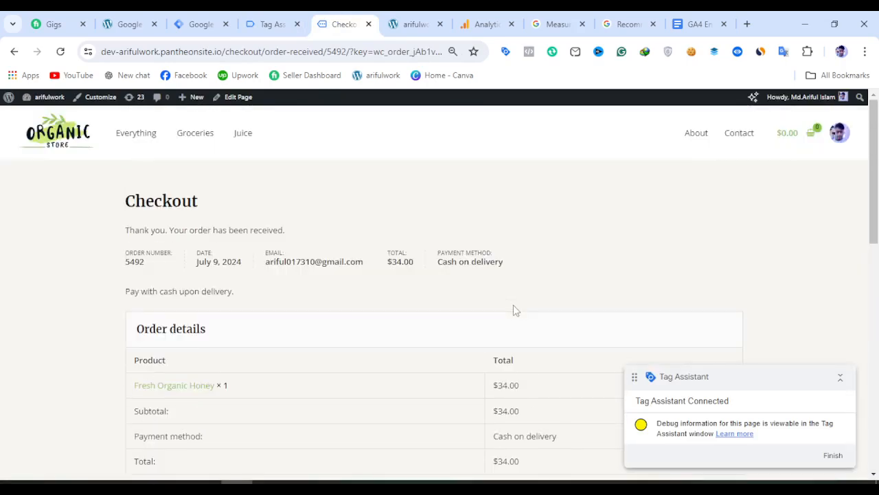
pyautogui.click(271, 24)
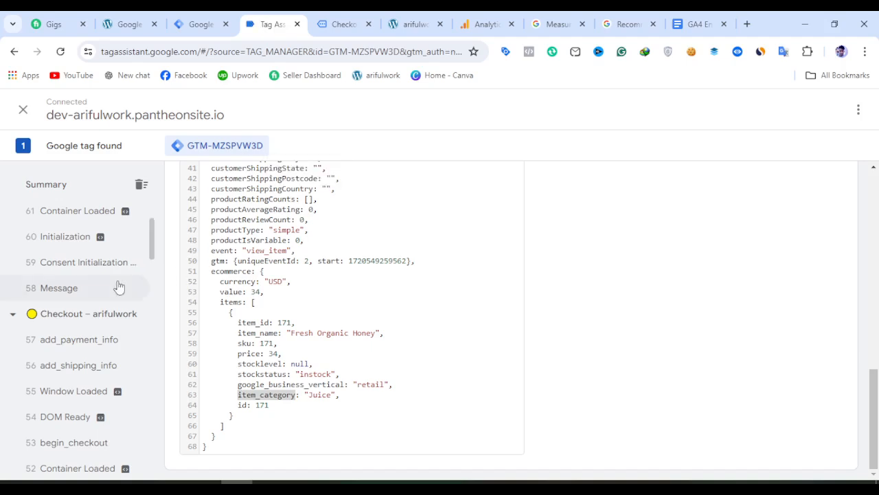
pyautogui.scroll(-2, 102, 309)
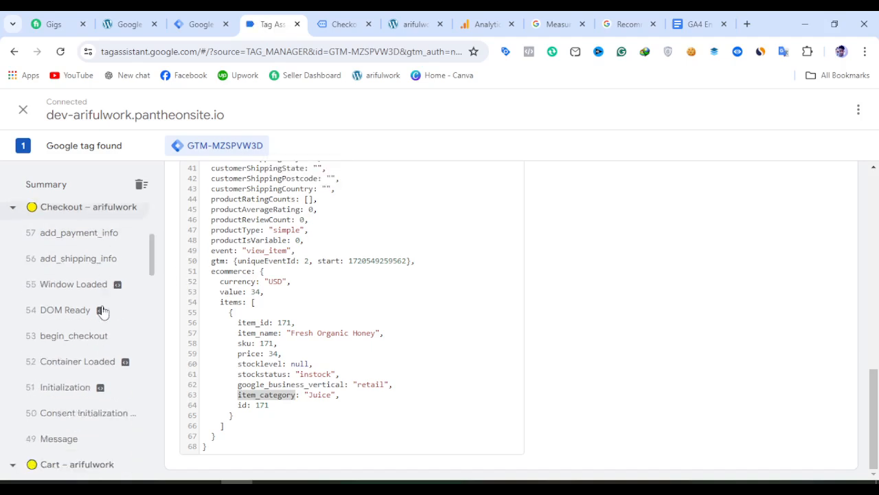
pyautogui.scroll(-2, 82, 350)
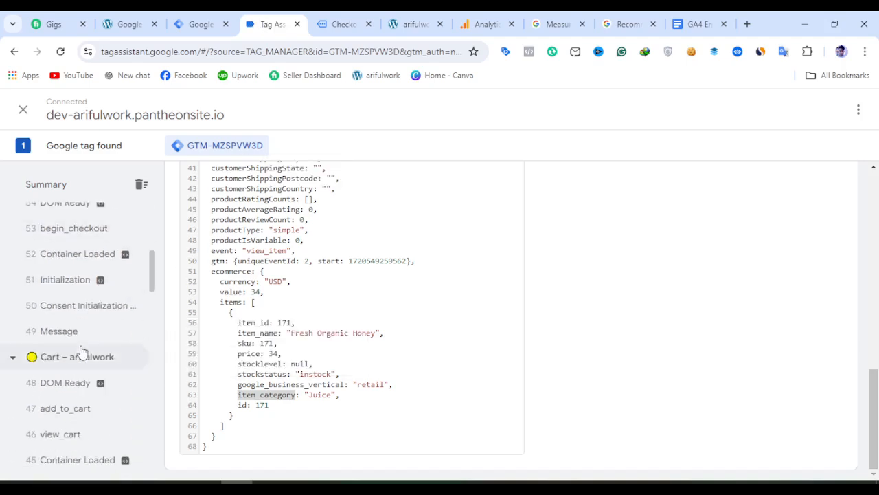
pyautogui.scroll(-2, 82, 351)
pyautogui.scroll(-6, 81, 351)
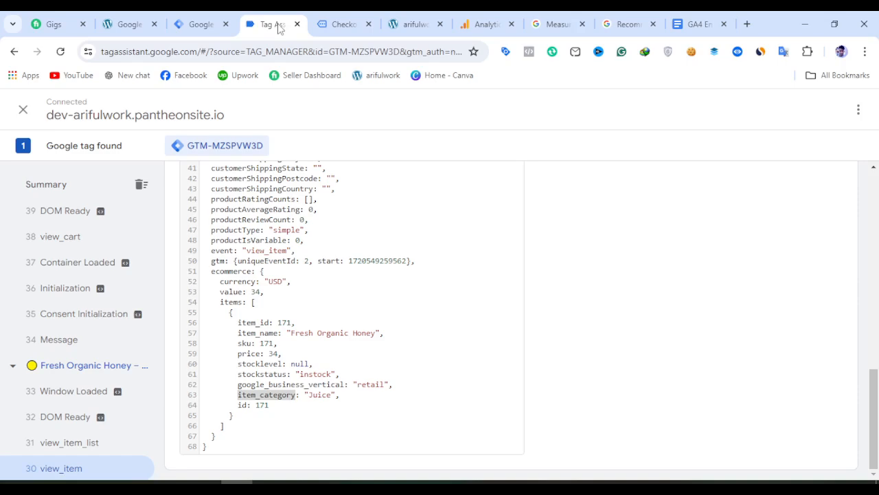
# Check the order details on the store's order confirmation page and look through Tag Assistant's event list from the first page to the latest checkout
pyautogui.click(341, 24)
pyautogui.scroll(-7, 348, 328)
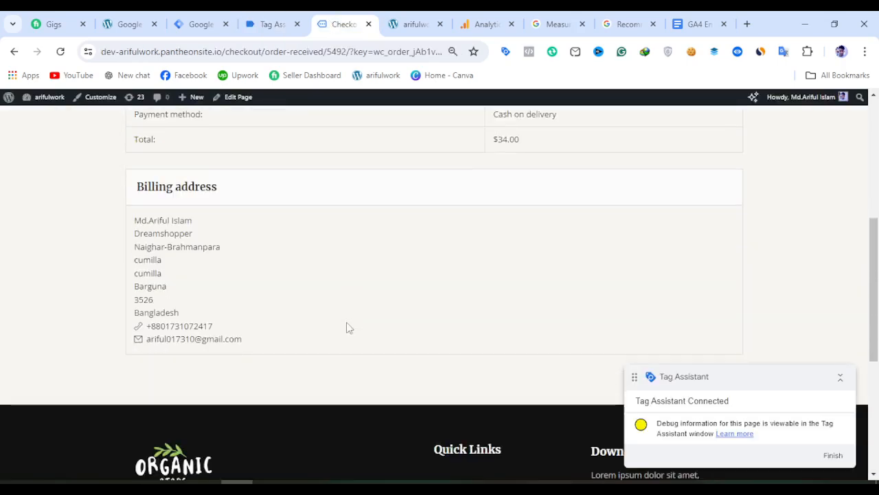
pyautogui.scroll(7, 347, 328)
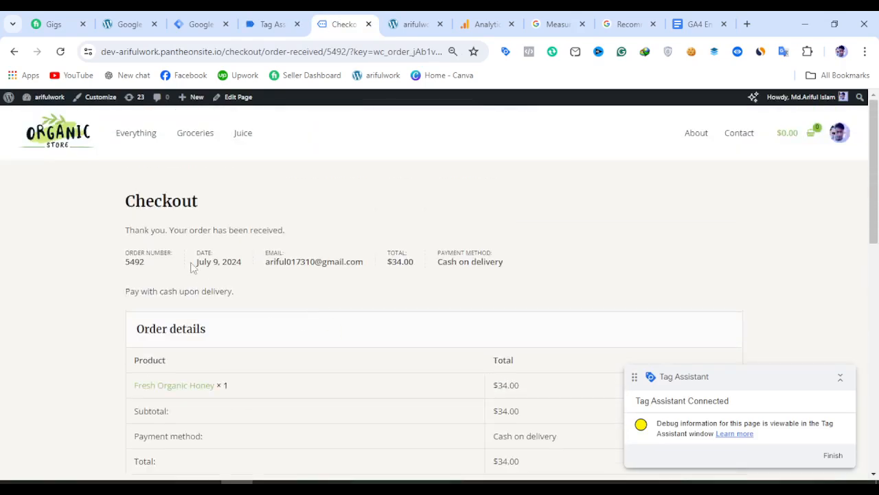
pyautogui.scroll(-3, 410, 316)
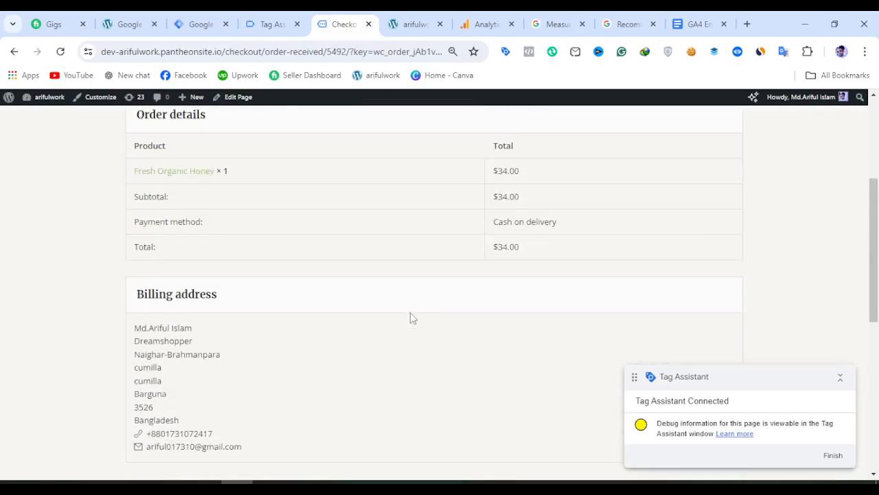
pyautogui.click(269, 26)
pyautogui.scroll(-2, 110, 348)
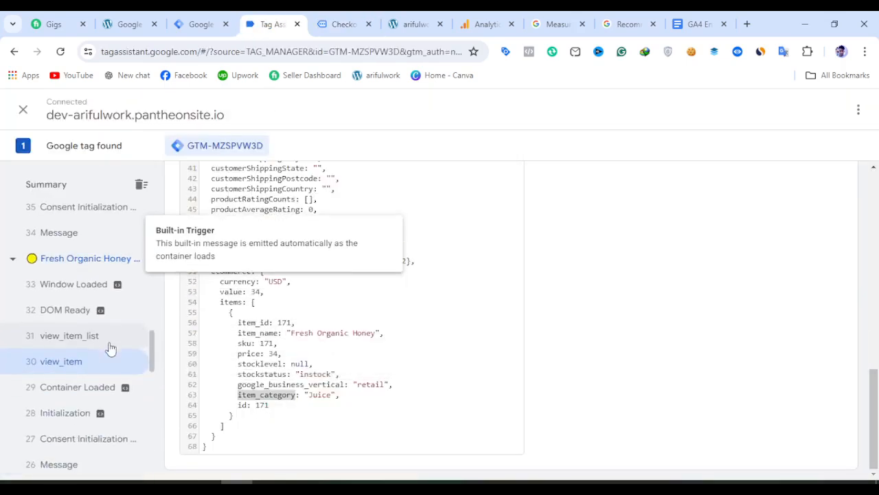
pyautogui.scroll(-5, 110, 348)
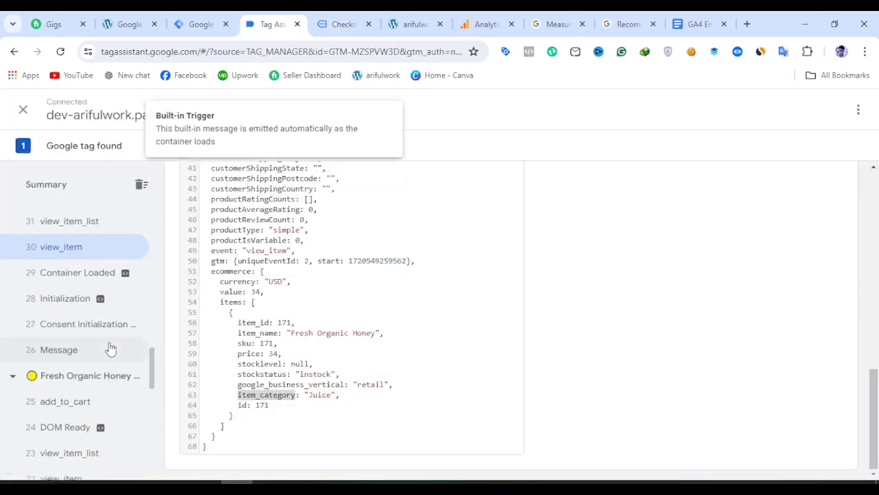
pyautogui.scroll(-6, 109, 348)
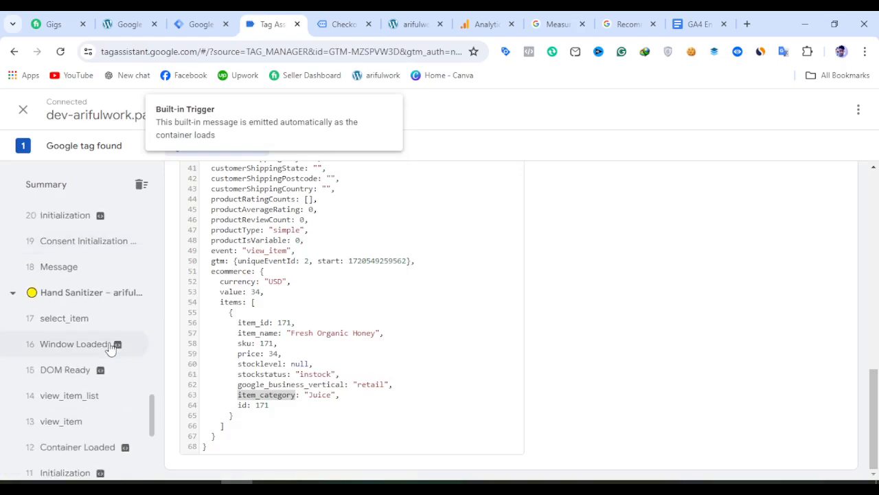
pyautogui.scroll(-3, 110, 343)
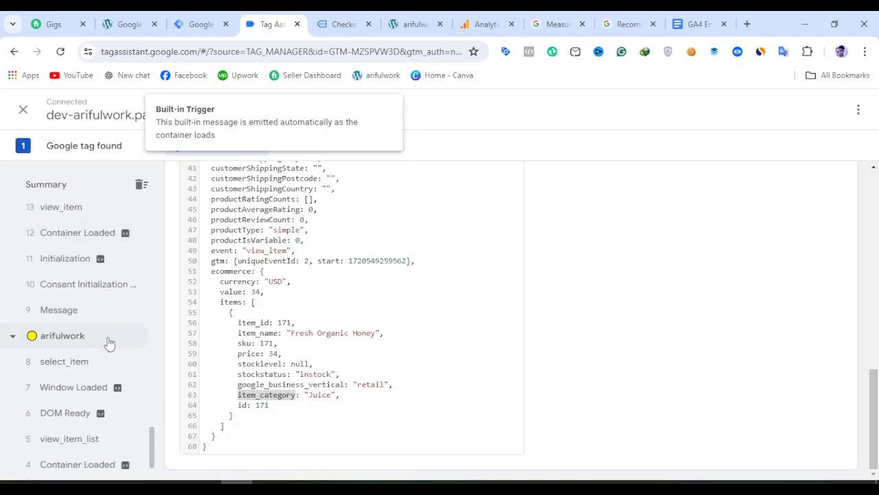
pyautogui.scroll(-2, 110, 343)
pyautogui.scroll(20, 108, 344)
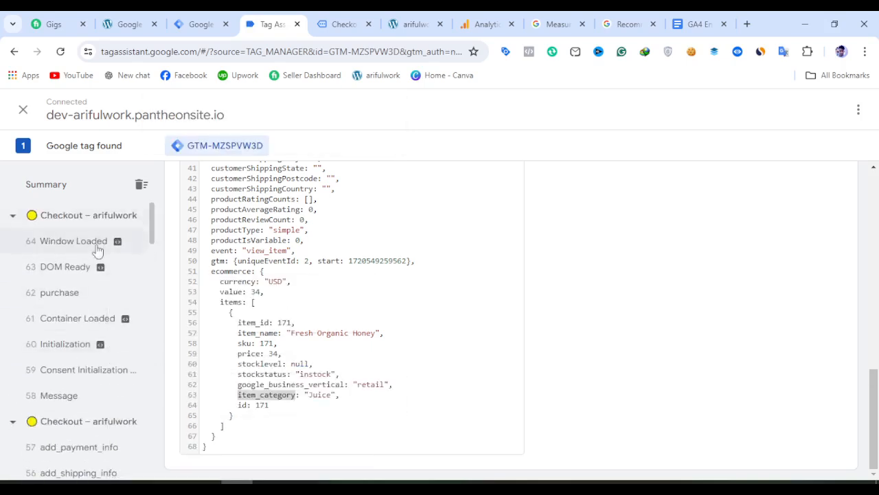
# Examine the purchase event's ecommerce data in Tag Assistant and locate the quantity key inside its items array
pyautogui.click(78, 294)
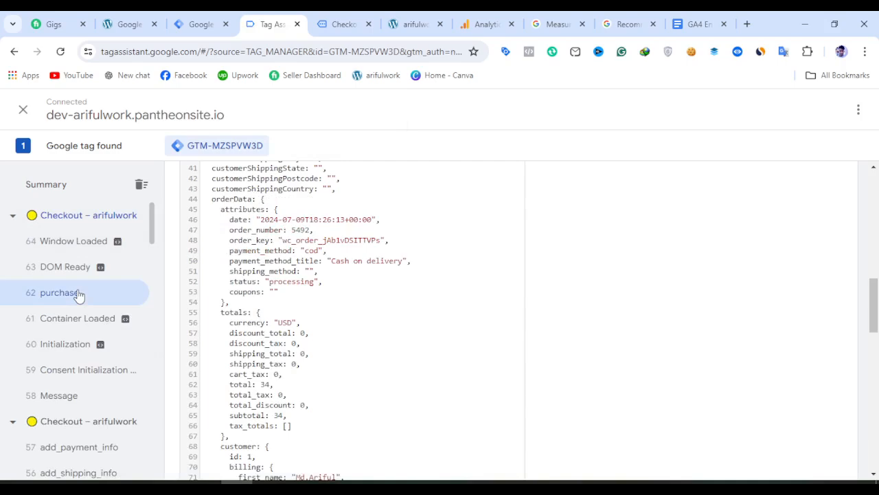
pyautogui.scroll(-5, 272, 326)
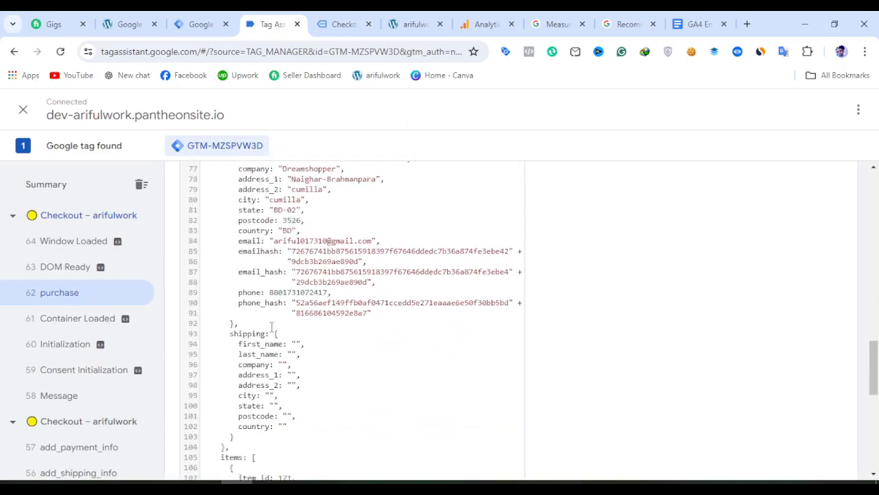
pyautogui.scroll(-2, 272, 326)
pyautogui.scroll(-3, 272, 329)
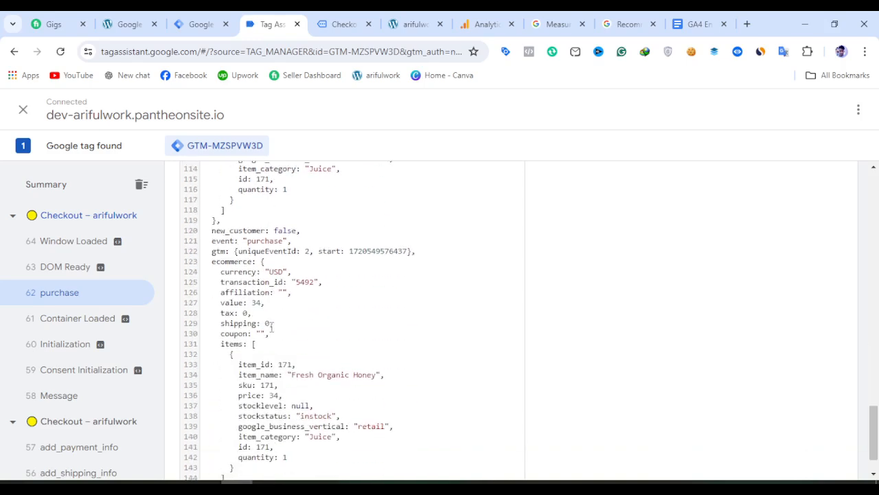
pyautogui.doubleClick(255, 457)
pyautogui.doubleClick(233, 344)
# Start GA4-product-quantity's Data Layer Variable Name in Tag Manager with "ecommerce.items", copying both keys from the purchase event in Tag Assistant
pyautogui.click(201, 24)
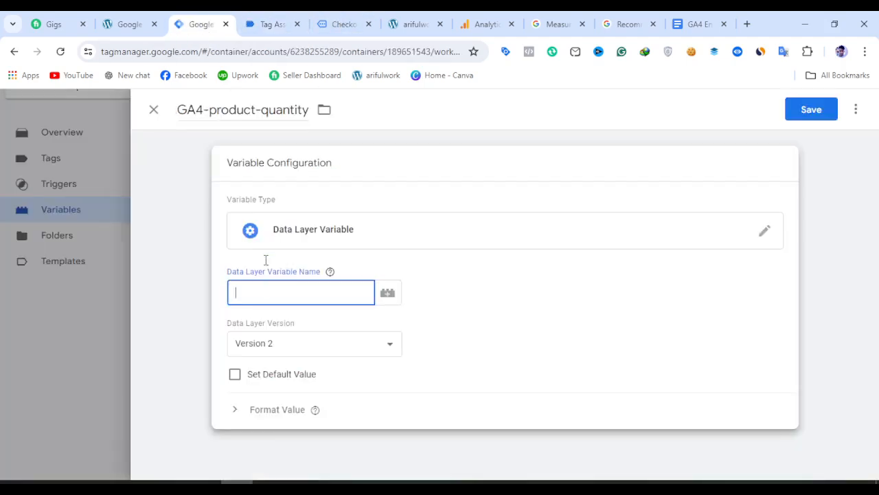
pyautogui.click(273, 22)
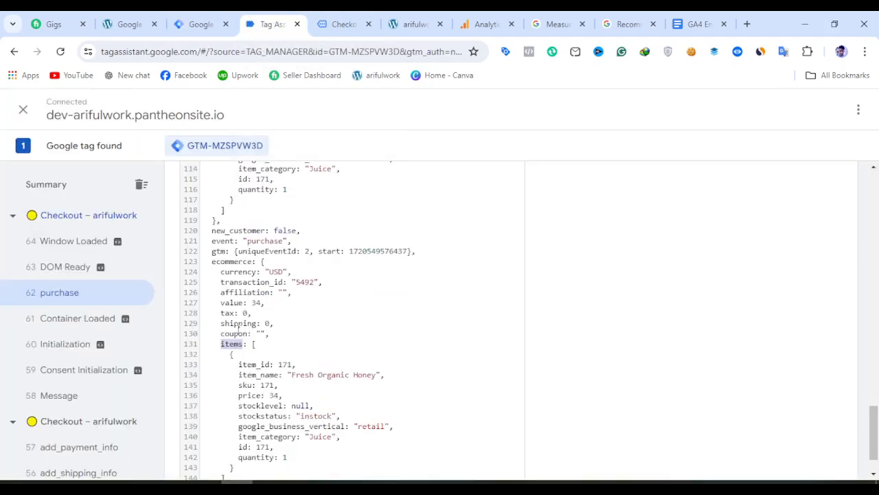
pyautogui.doubleClick(228, 263)
pyautogui.hotkey('ctrl', 'c')
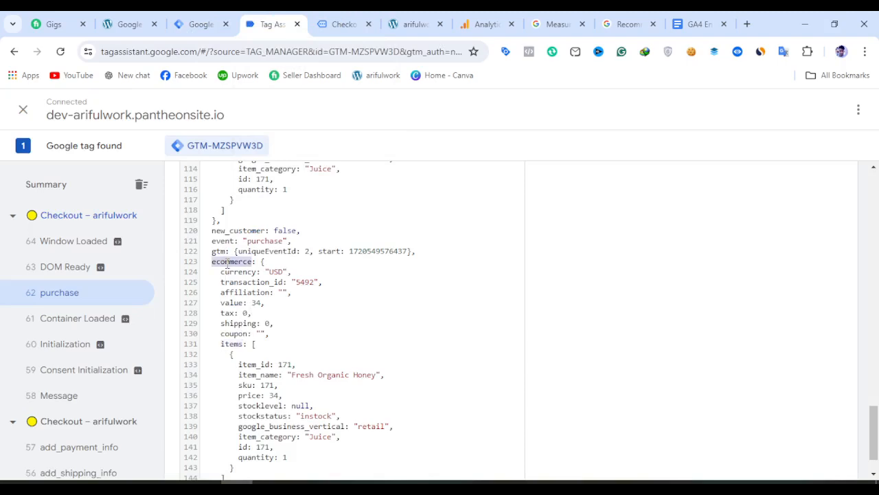
pyautogui.click(199, 24)
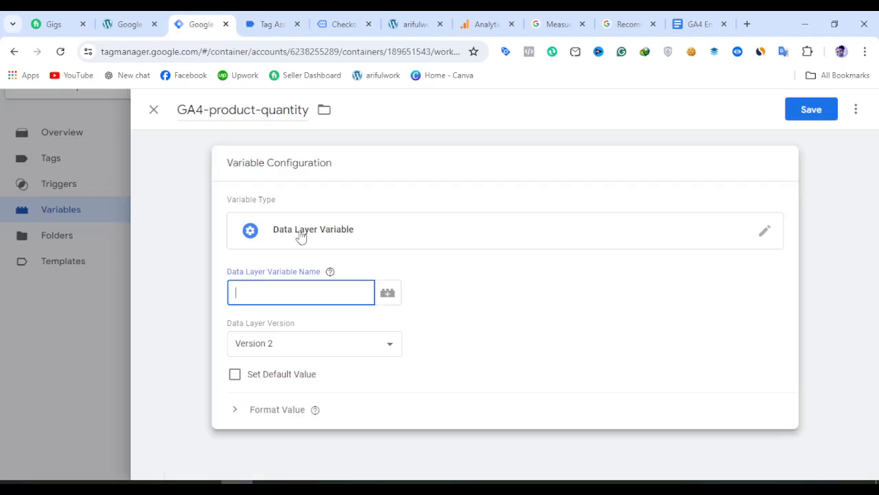
pyautogui.hotkey('ctrl', 'v')
pyautogui.write('.')
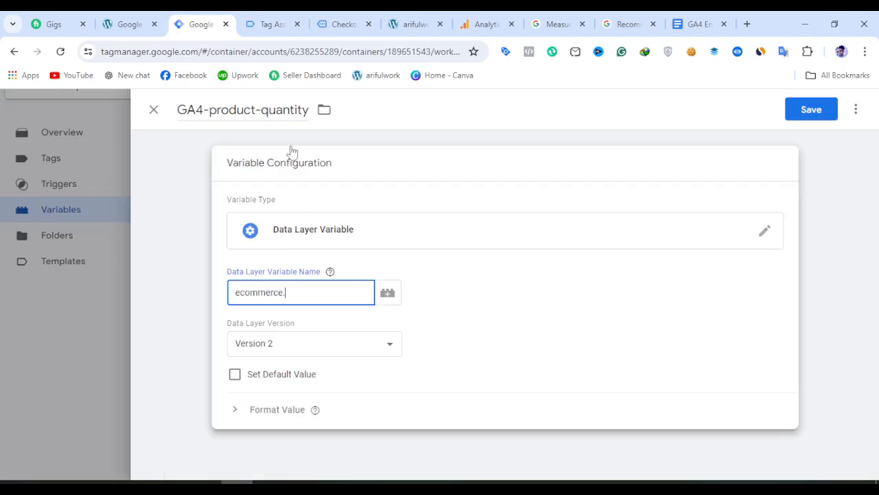
pyautogui.click(272, 24)
pyautogui.doubleClick(232, 343)
pyautogui.hotkey('ctrl', 'c')
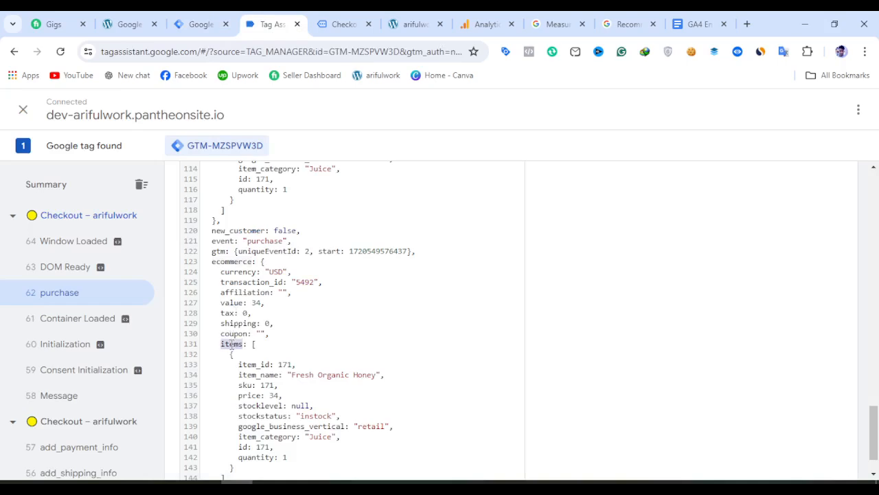
pyautogui.click(202, 24)
pyautogui.hotkey('ctrl', 'v')
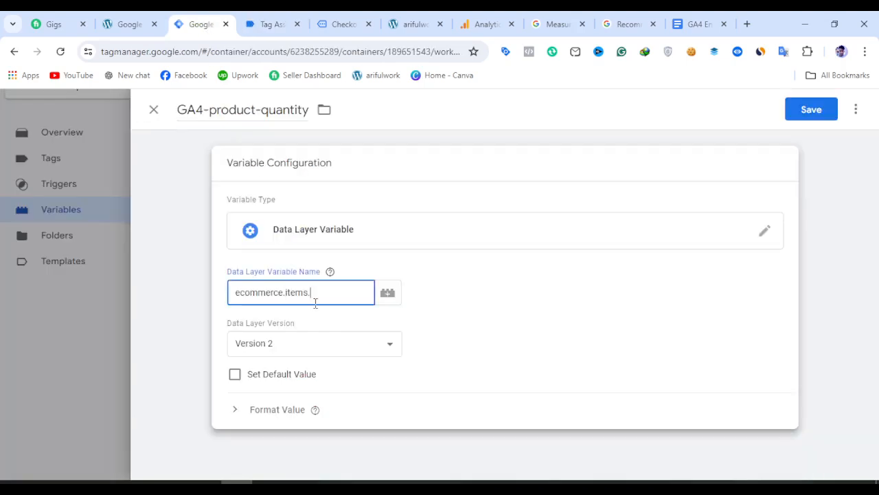
# Complete the Data Layer Variable Name as ecommerce.items.0.quantity, using the purchase event's quantity key, and save the variable
pyautogui.click(261, 25)
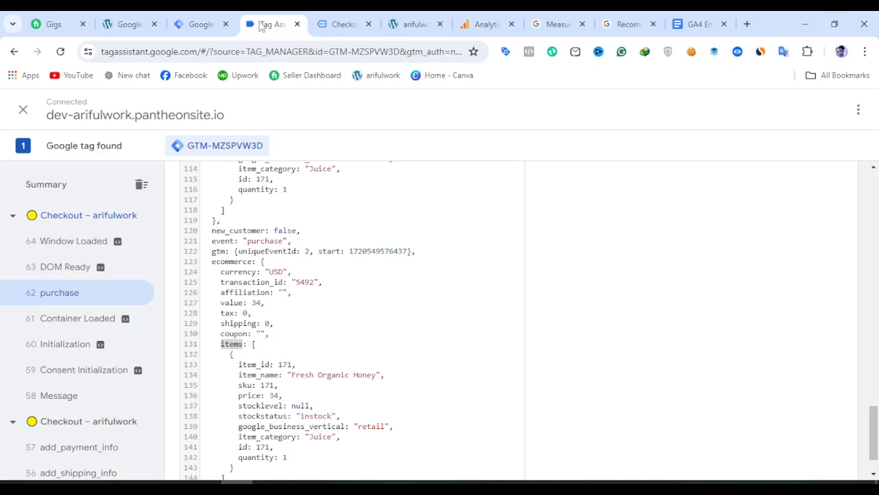
pyautogui.doubleClick(255, 458)
pyautogui.hotkey('ctrl', 'c')
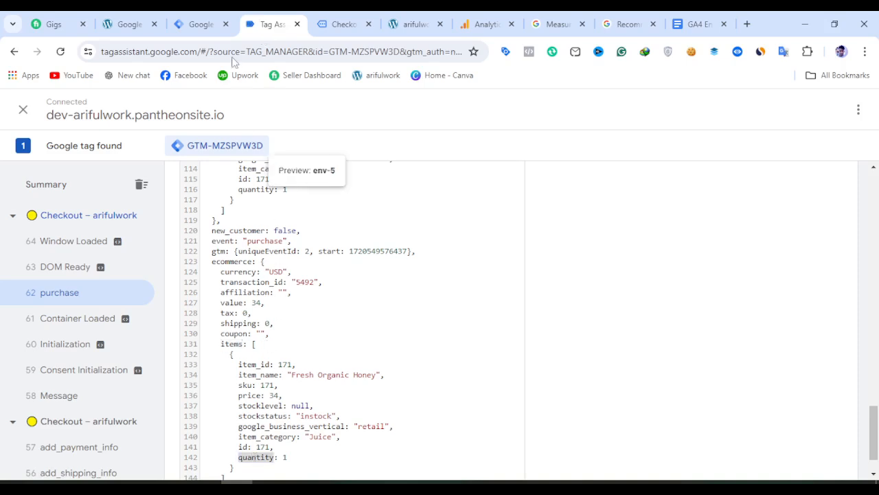
pyautogui.click(200, 24)
pyautogui.click(321, 292)
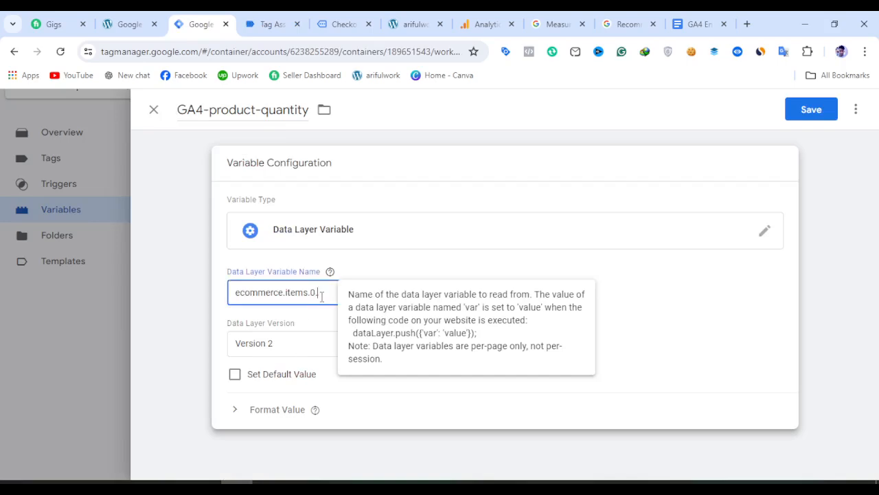
pyautogui.hotkey('ctrl', 'v')
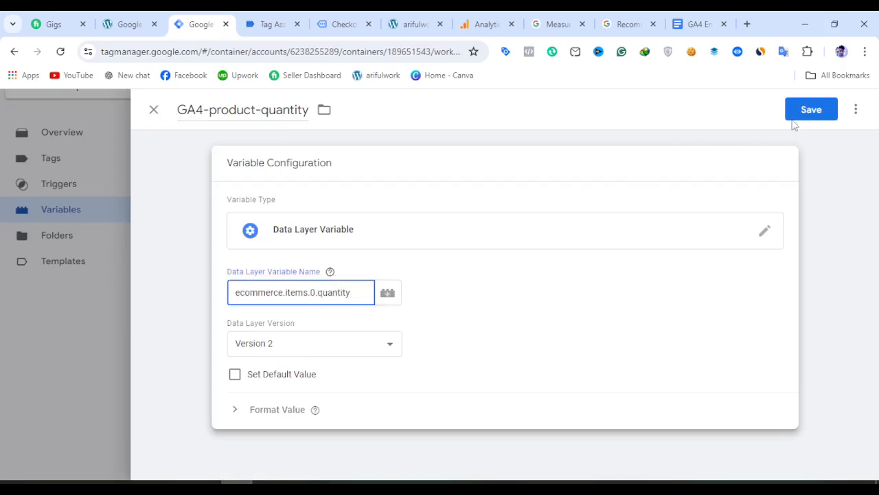
pyautogui.click(820, 105)
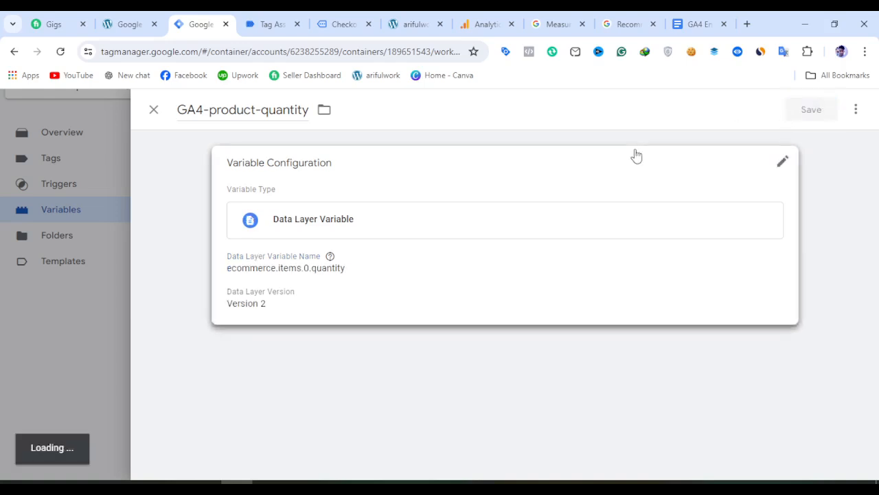
# Review the view_item item parameters and code example in the Google Analytics events reference, and check the list of tracked events in Notepad
pyautogui.scroll(-2, 426, 282)
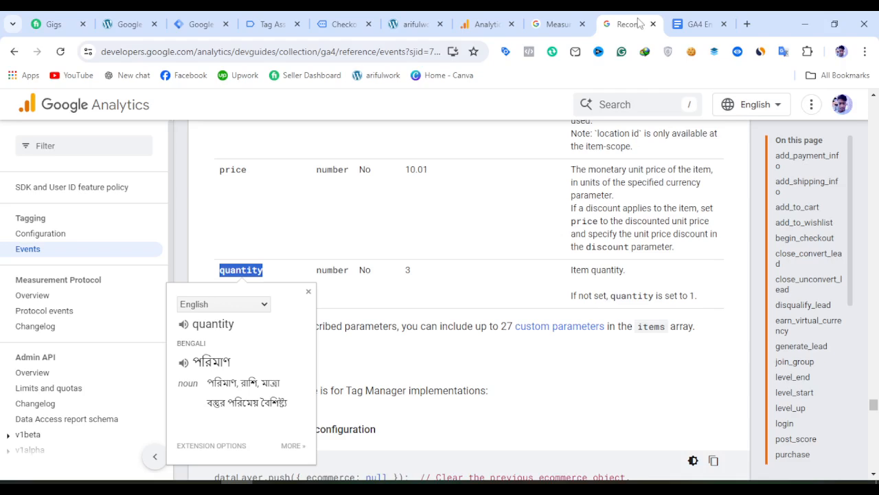
pyautogui.click(627, 24)
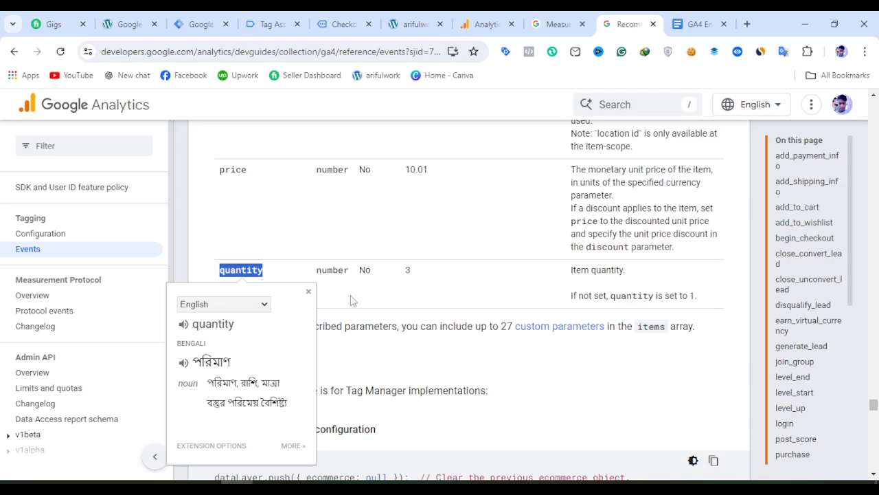
pyautogui.click(309, 290)
pyautogui.scroll(-5, 408, 291)
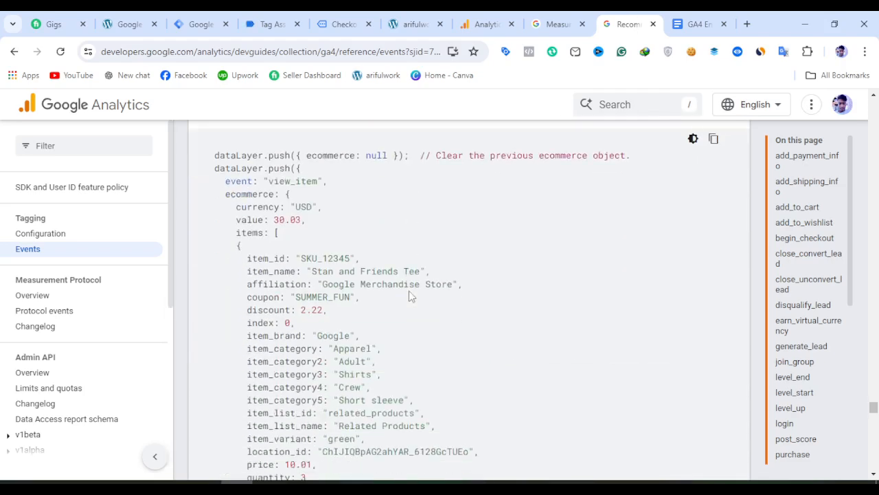
pyautogui.scroll(6, 409, 290)
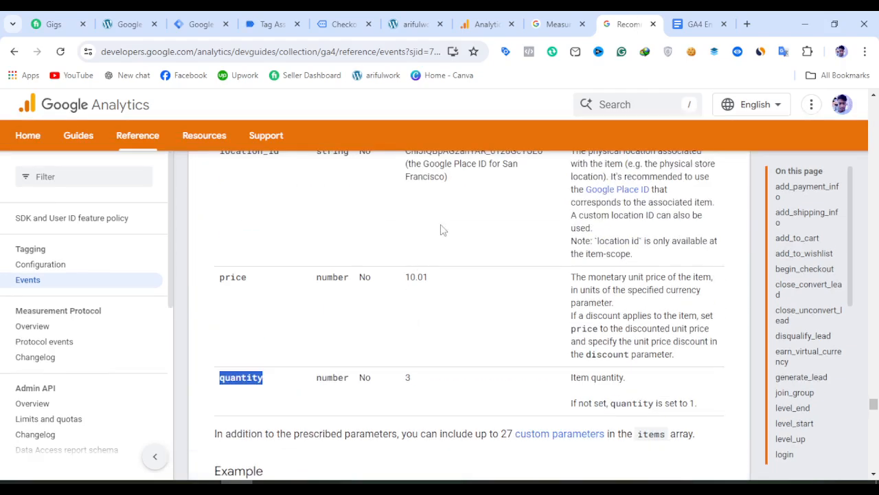
pyautogui.scroll(6, 443, 230)
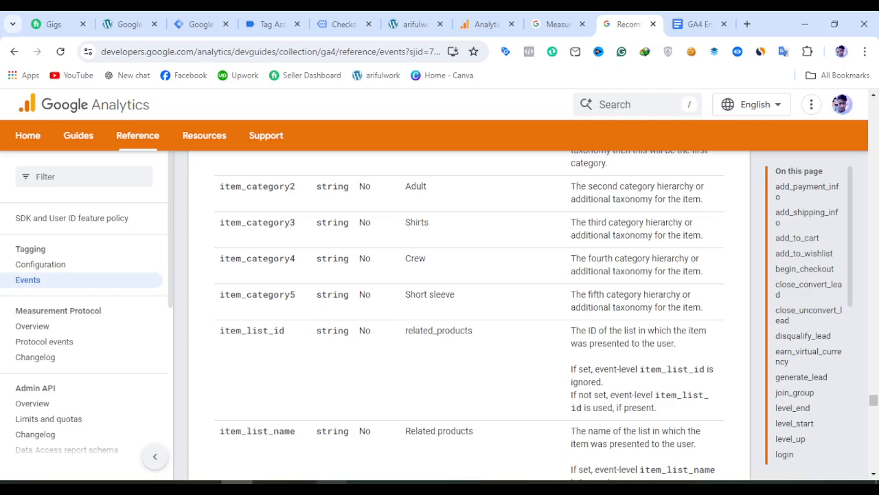
pyautogui.click(331, 486)
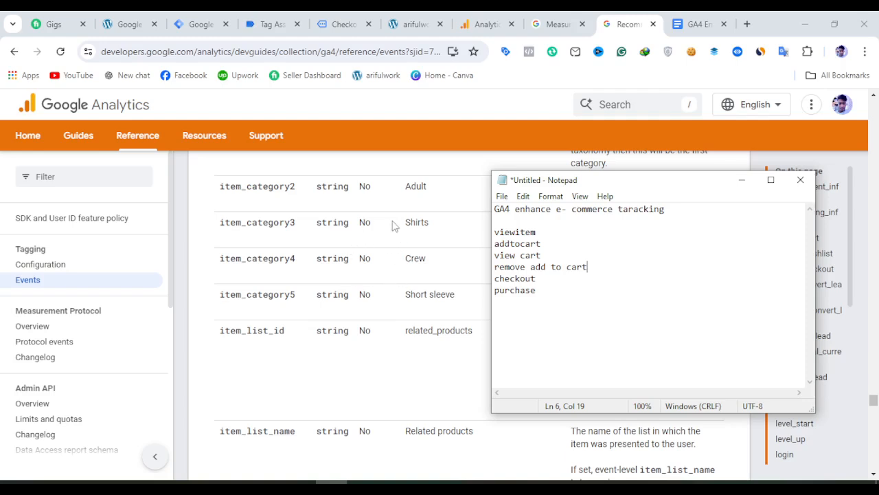
pyautogui.click(396, 172)
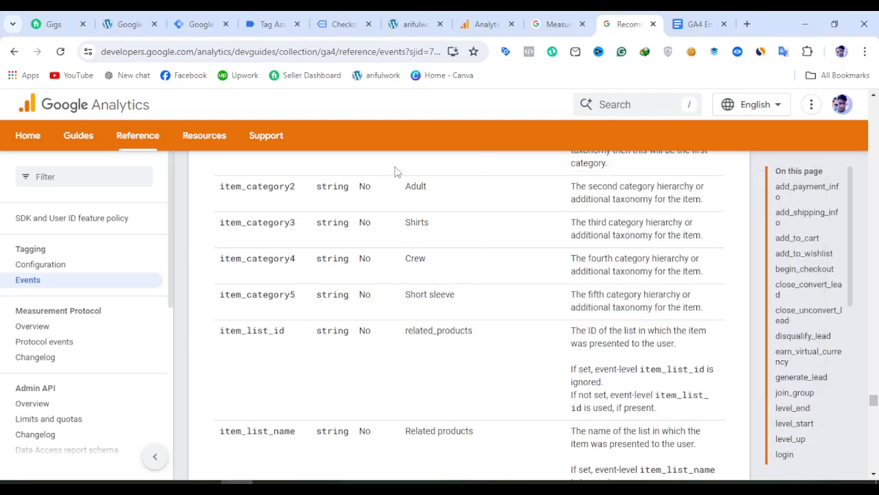
# Go through the remaining view_item parameters and open the purchase event's section in the events reference to examine its parameters down to transaction_id
pyautogui.scroll(-3, 446, 270)
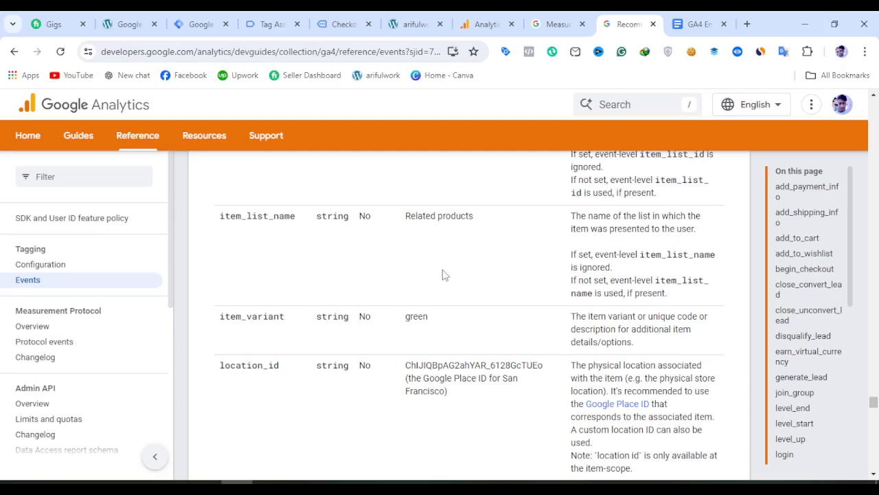
pyautogui.scroll(-3, 408, 279)
pyautogui.scroll(5, 408, 280)
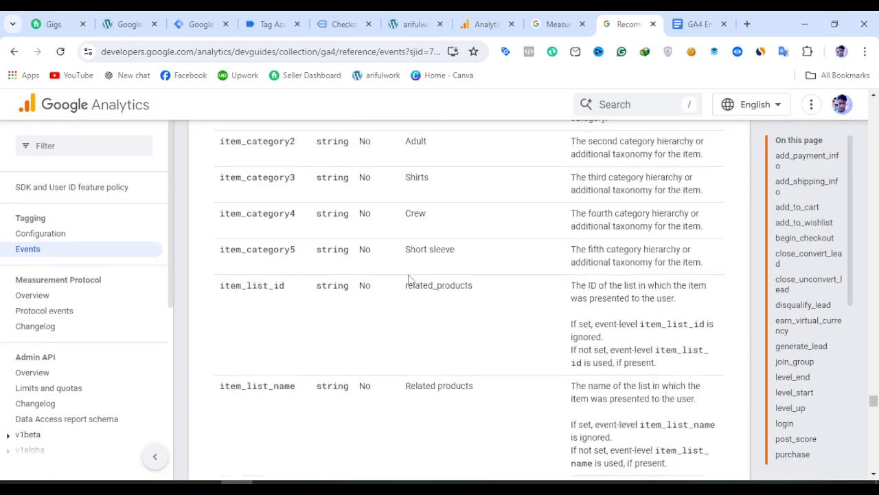
pyautogui.scroll(-12, 409, 277)
pyautogui.scroll(3, 409, 275)
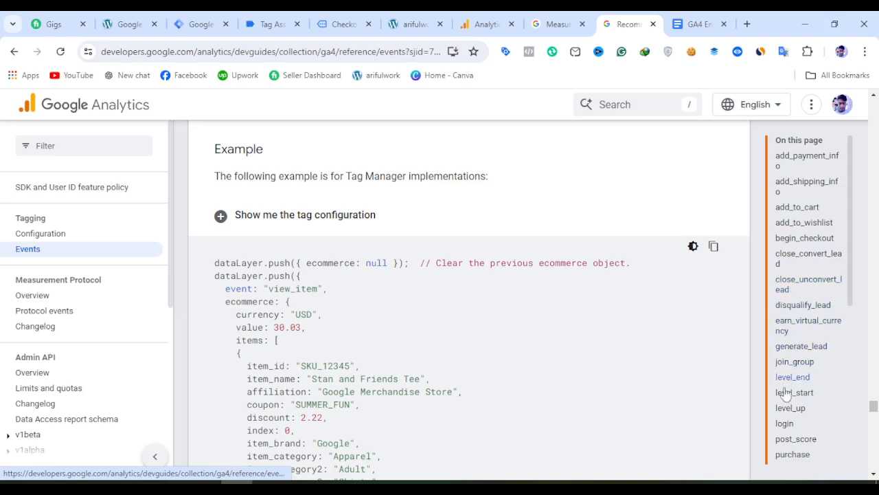
pyautogui.click(791, 454)
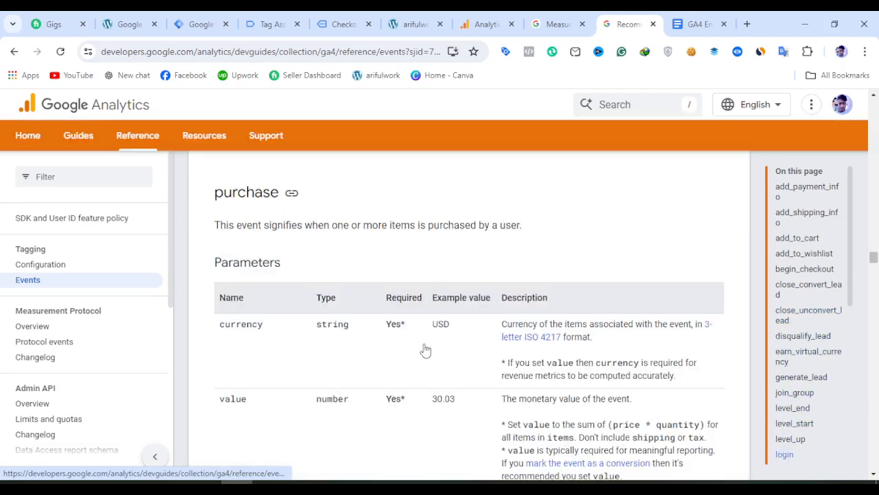
pyautogui.scroll(-3, 424, 349)
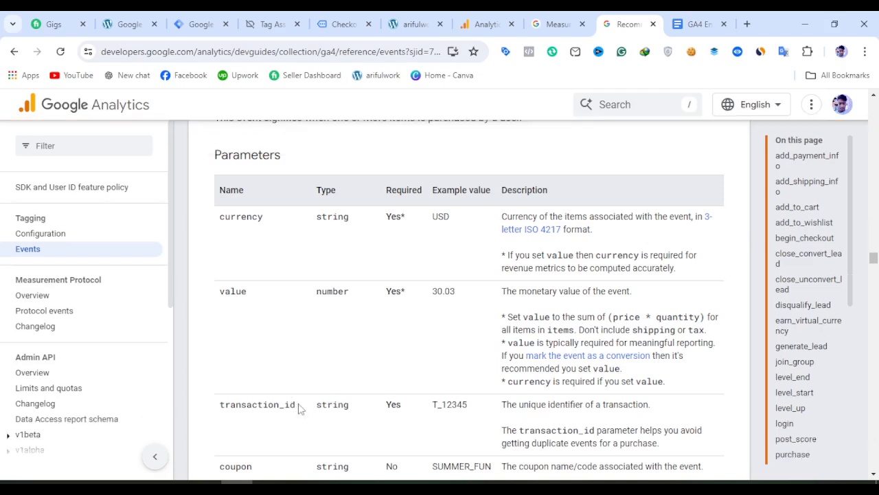
# Copy the transaction_id parameter name from the purchase event's parameters in the events reference
pyautogui.moveTo(300, 406); pyautogui.dragTo(212, 407)
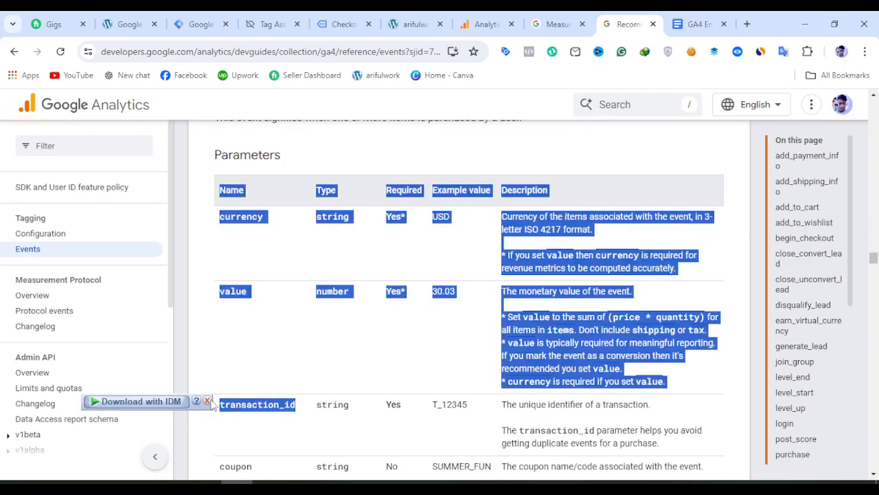
pyautogui.click(216, 367)
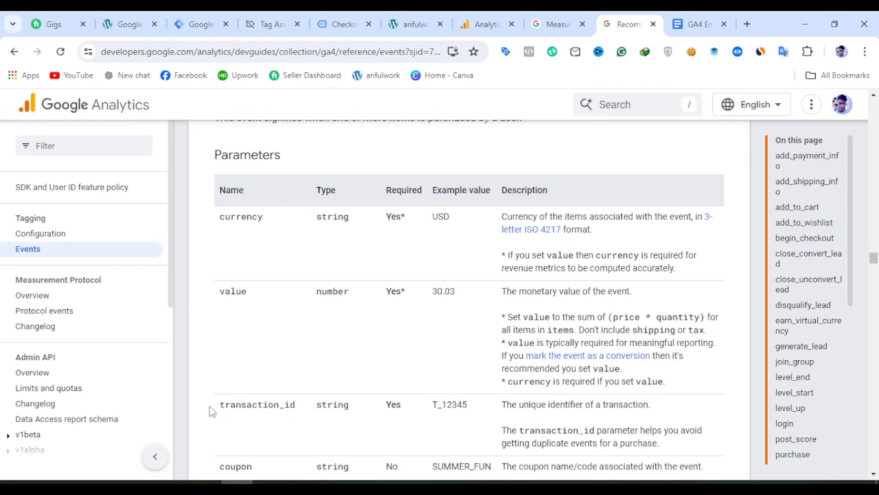
pyautogui.moveTo(256, 407); pyautogui.dragTo(234, 398)
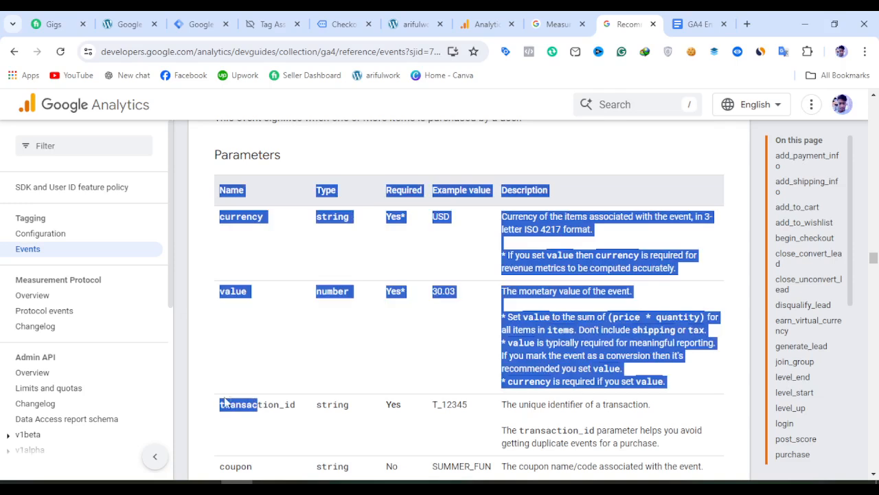
pyautogui.click(345, 391)
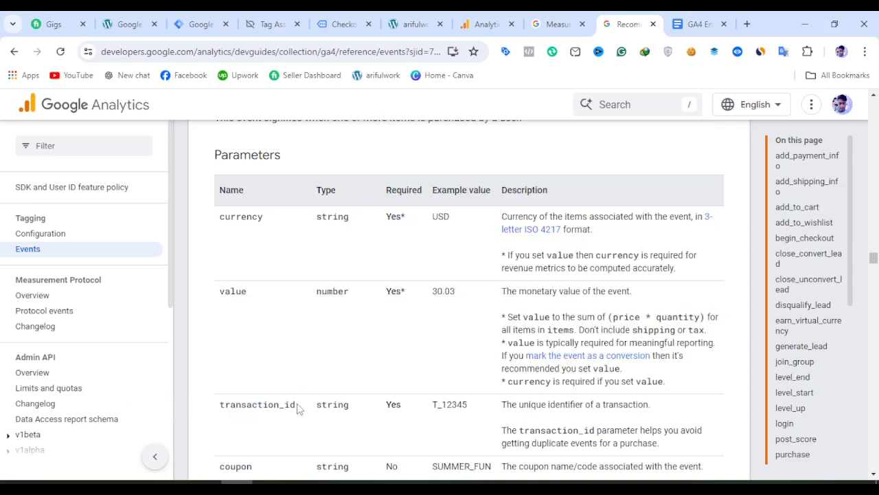
pyautogui.moveTo(297, 408); pyautogui.dragTo(215, 410)
pyautogui.hotkey('ctrl', 'c')
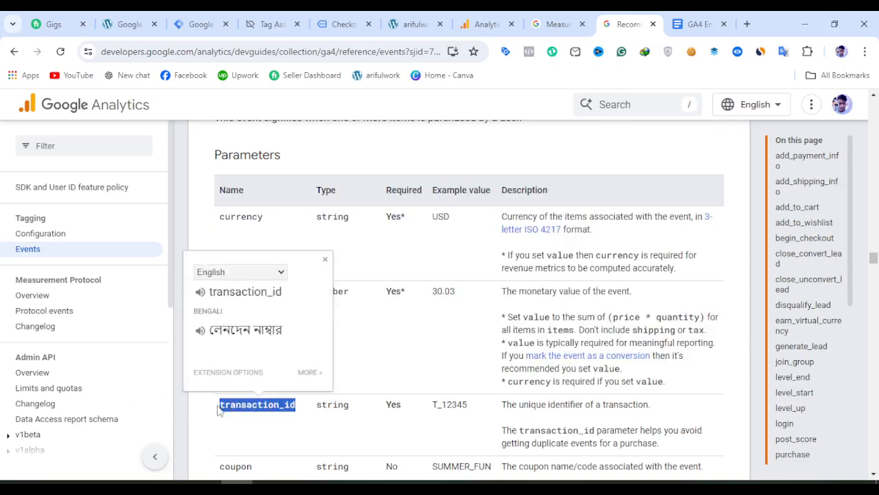
# Create a new user-defined variable in Tag Manager and name it GA4-transaction-id, using the copied parameter name with a hyphen instead of the underscore
pyautogui.click(200, 24)
pyautogui.click(817, 209)
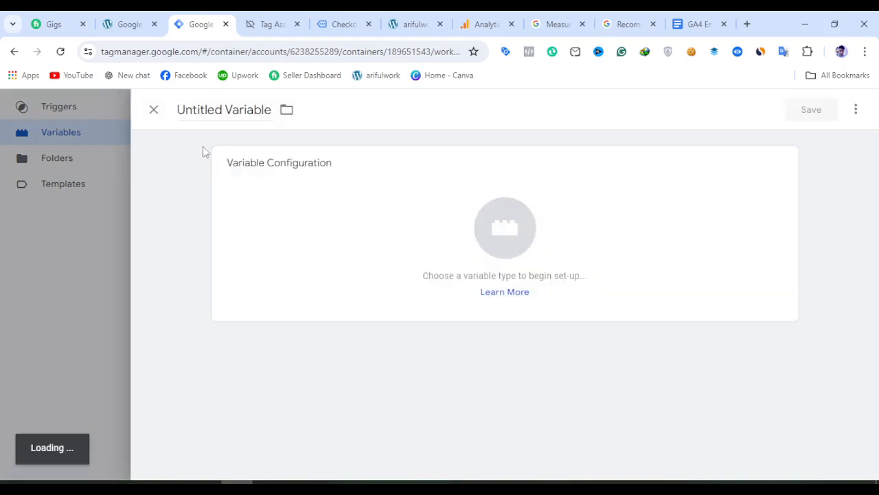
pyautogui.tripleClick(222, 109)
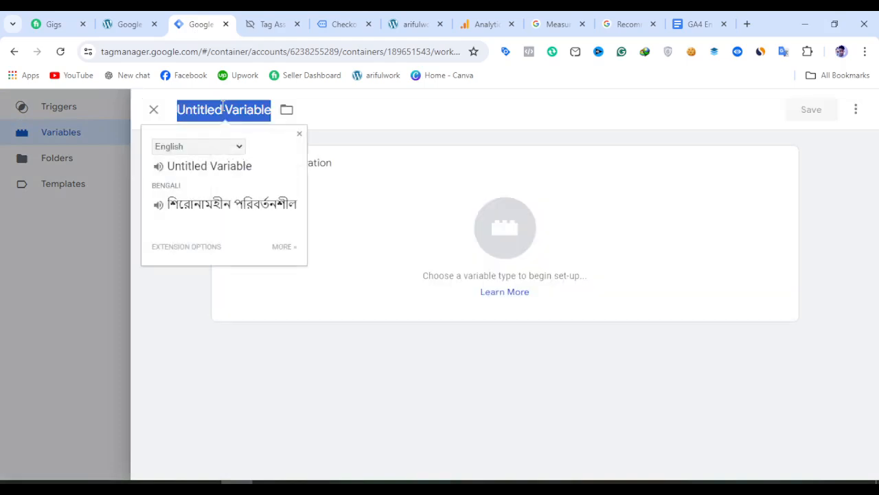
pyautogui.write('GA$')
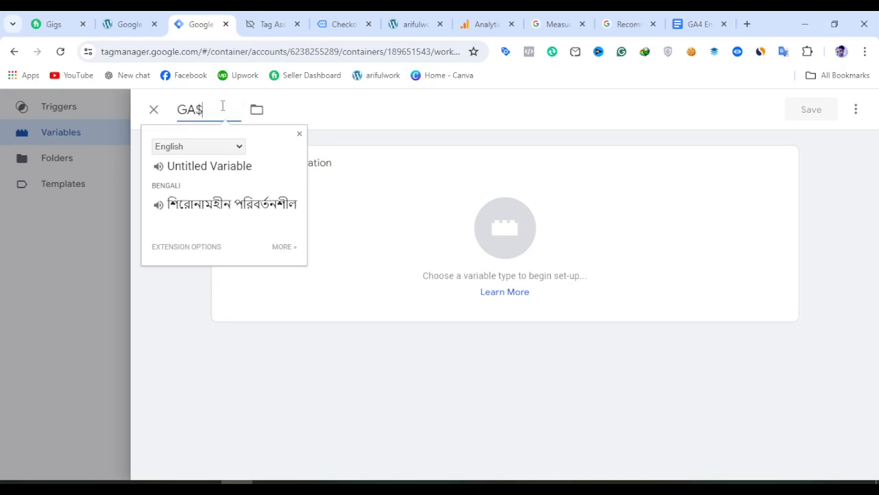
pyautogui.press('BackSpace')
pyautogui.write('4-')
pyautogui.hotkey('ctrl', 'v')
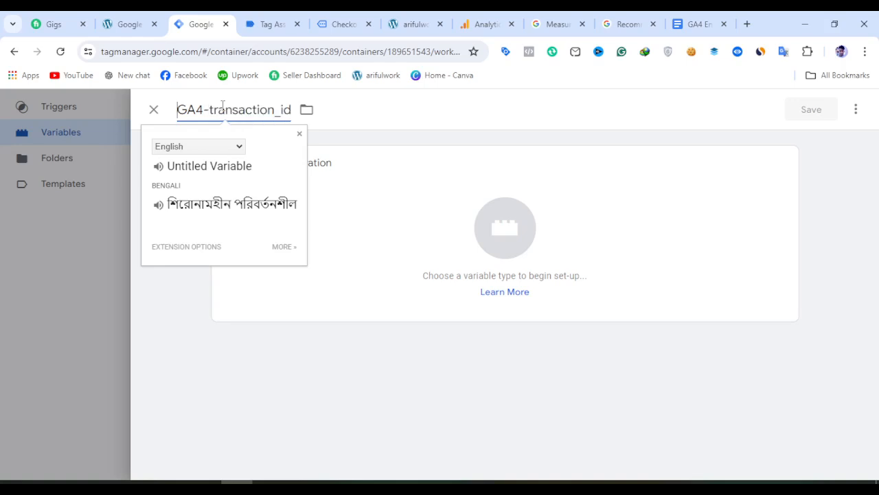
pyautogui.click(280, 113)
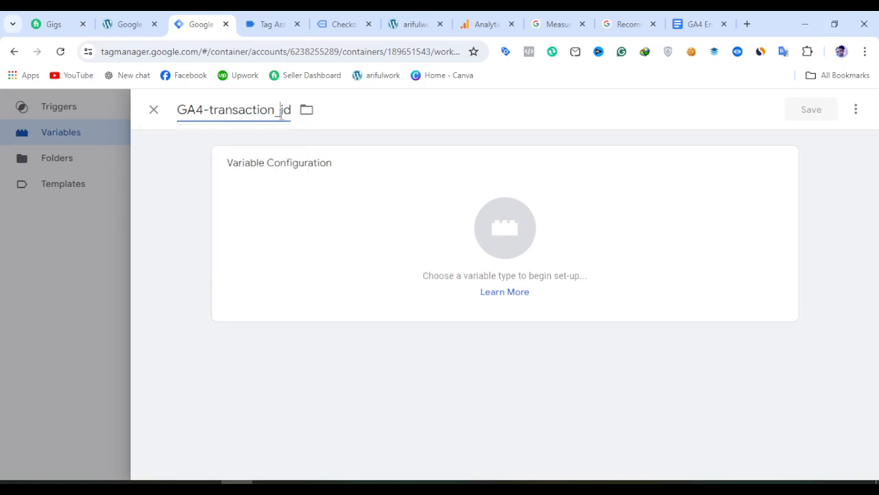
pyautogui.press('BackSpace')
pyautogui.write('-')
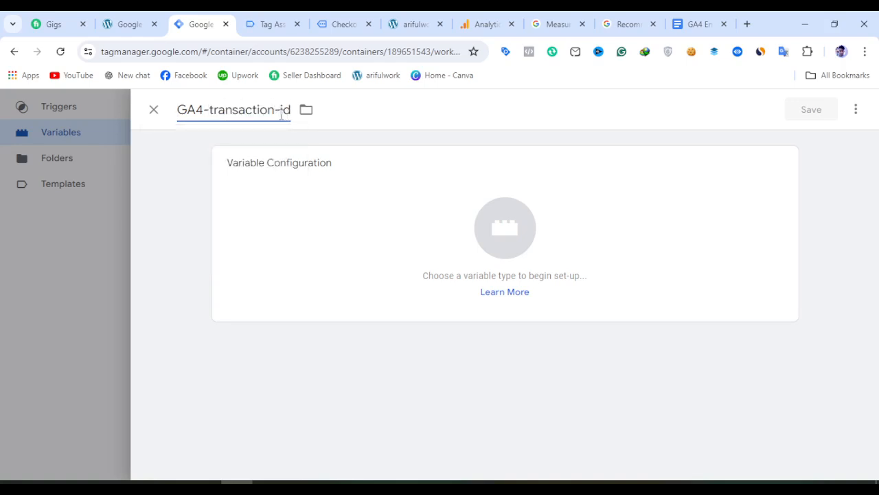
# Set the GA4-transaction-id variable's type to Data Layer Variable
pyautogui.click(420, 263)
pyautogui.scroll(-1, 473, 294)
pyautogui.scroll(-1, 534, 330)
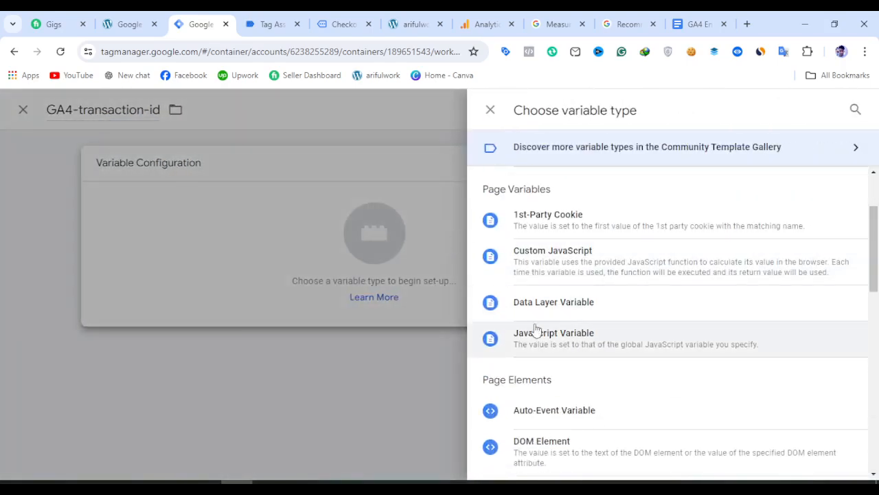
pyautogui.click(541, 306)
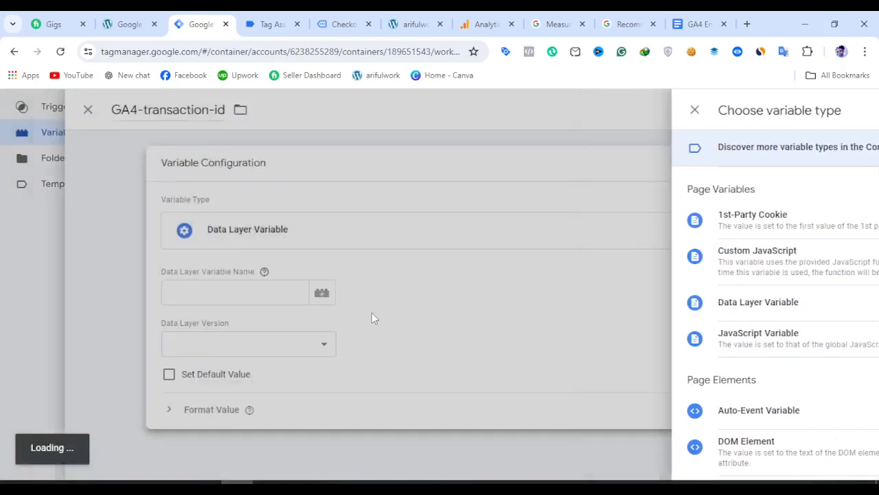
# Start GA4-transaction-id's Data Layer Variable Name with "ecommerce.", copying the ecommerce key from the purchase event in Tag Assistant
pyautogui.click(285, 294)
pyautogui.click(257, 28)
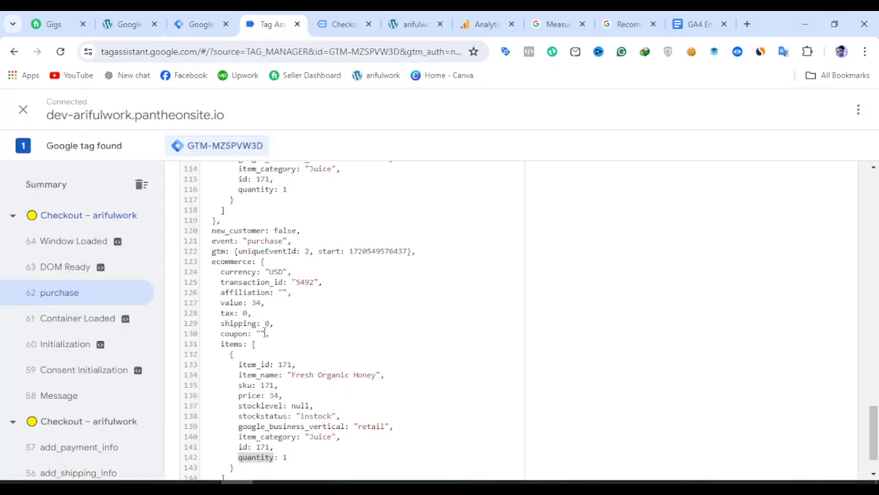
pyautogui.scroll(-2, 287, 350)
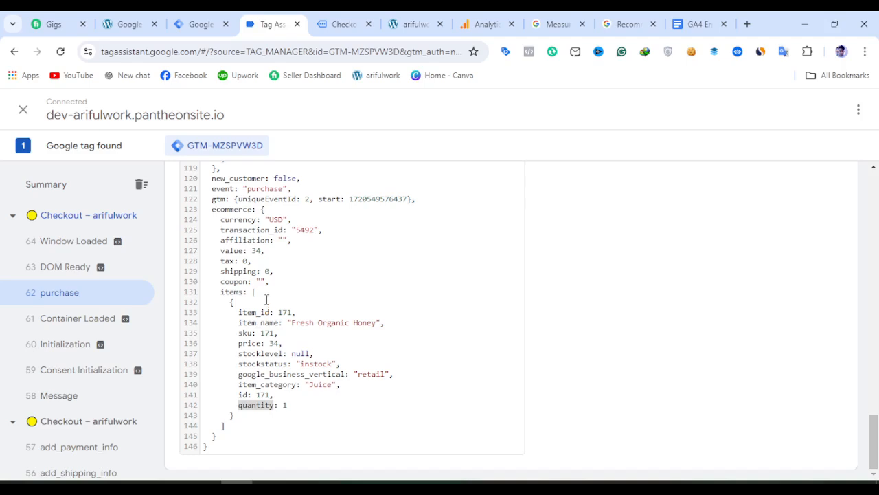
pyautogui.doubleClick(229, 210)
pyautogui.hotkey('ctrl', 'c')
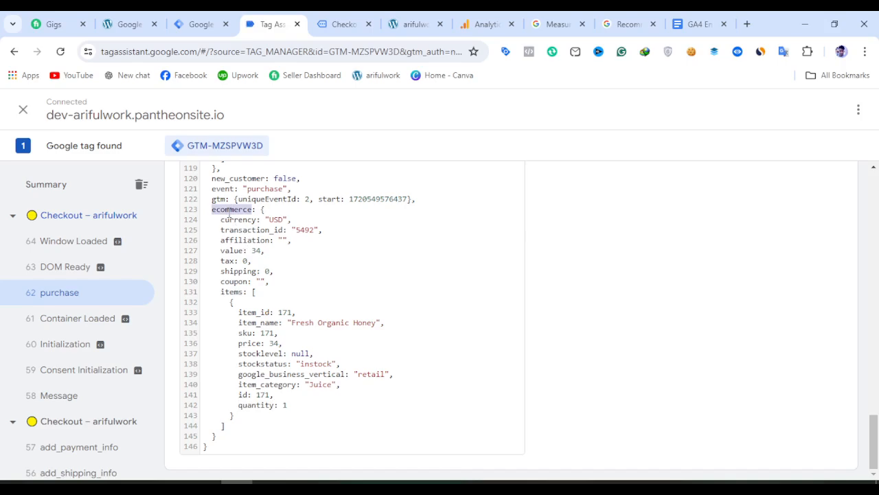
pyautogui.click(201, 24)
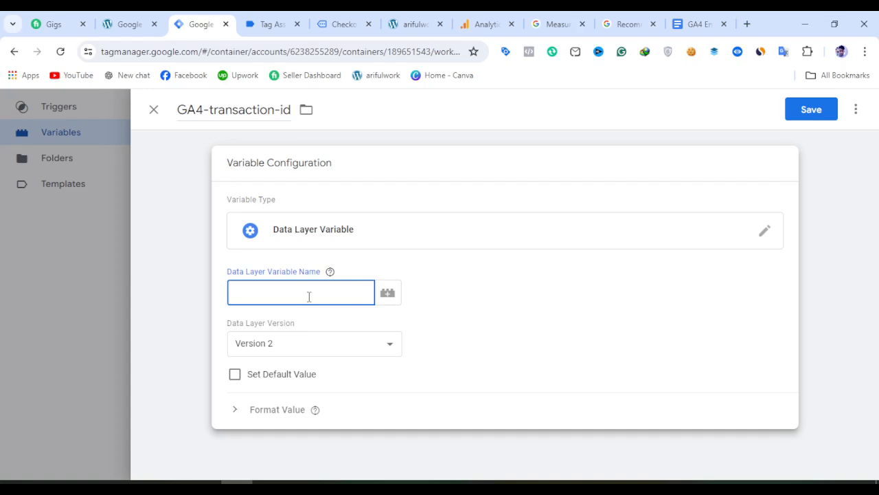
pyautogui.hotkey('ctrl', 'v')
# Complete the Data Layer Variable Name as ecommerce.transaction_id, using the key copied from the purchase event in Tag Assistant, and save the variable
pyautogui.click(269, 24)
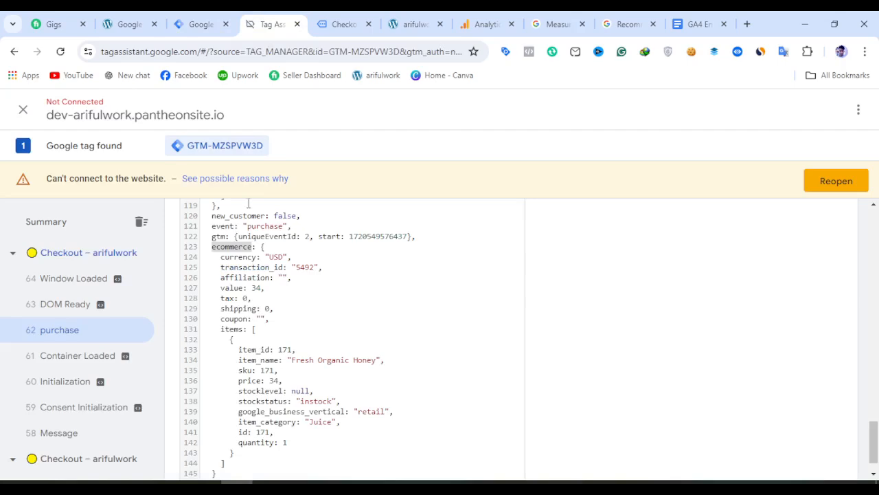
pyautogui.doubleClick(237, 268)
pyautogui.hotkey('ctrl', 'c')
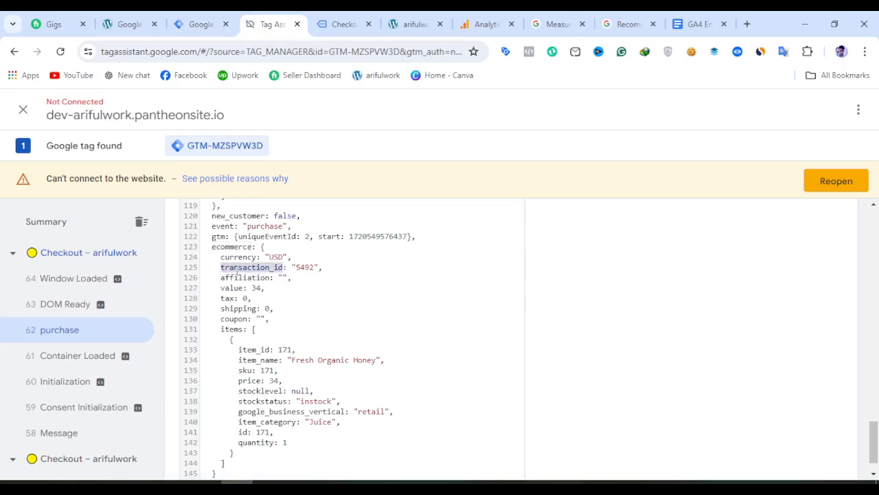
pyautogui.click(201, 24)
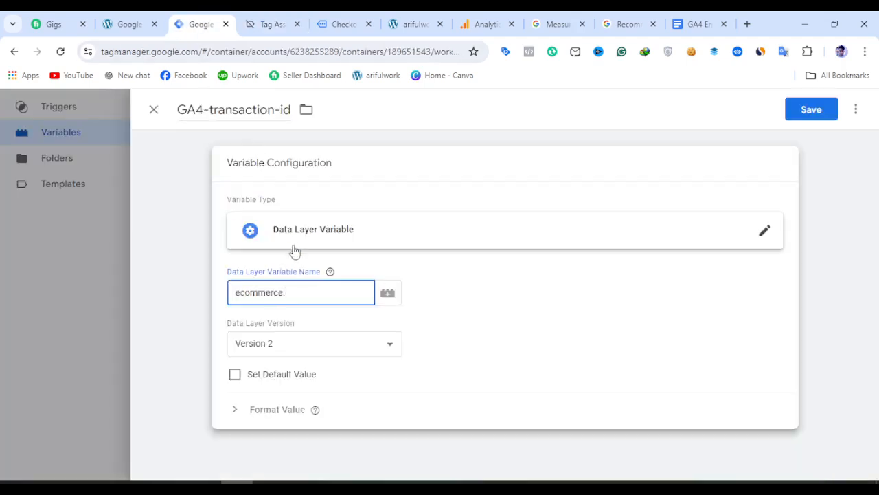
pyautogui.hotkey('ctrl', 'v')
pyautogui.click(796, 114)
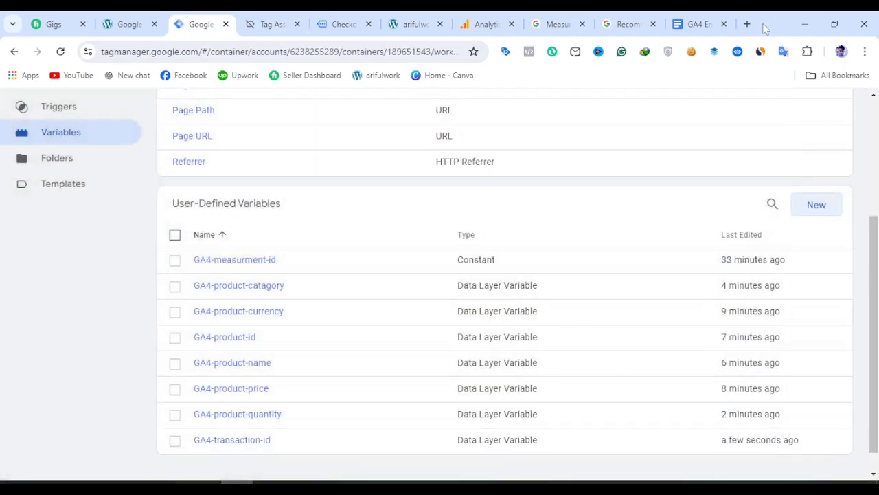
# Look up the coupon parameter of the purchase event in the Google Analytics events reference
pyautogui.click(626, 24)
pyautogui.click(408, 355)
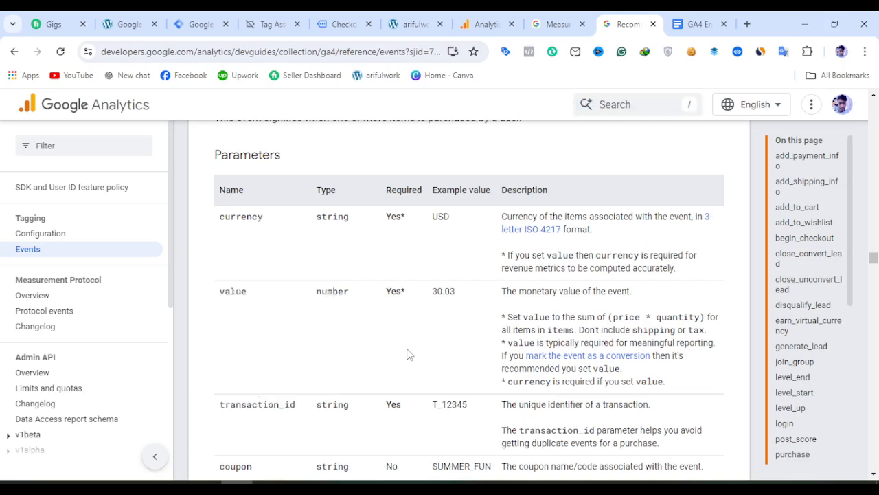
pyautogui.scroll(-2, 408, 356)
pyautogui.moveTo(252, 359); pyautogui.dragTo(221, 360)
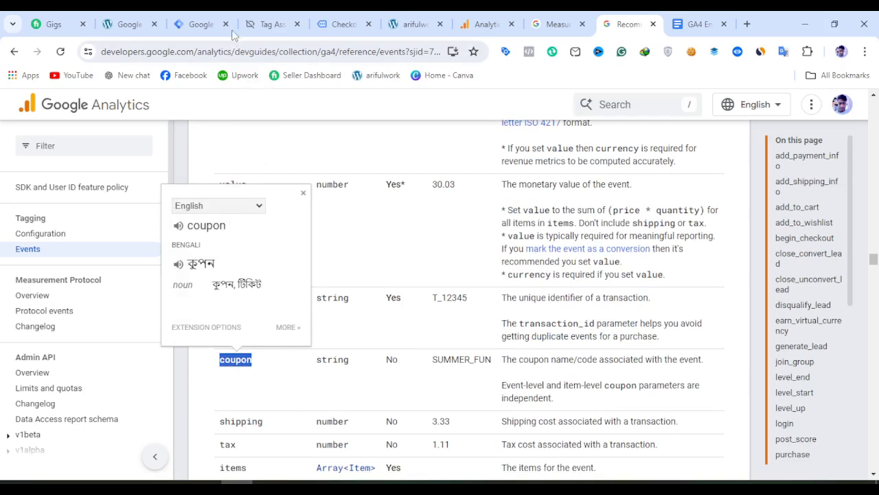
# Create another user-defined variable in Tag Manager and name it GA4-Purchase-coupon
pyautogui.click(202, 19)
pyautogui.click(815, 206)
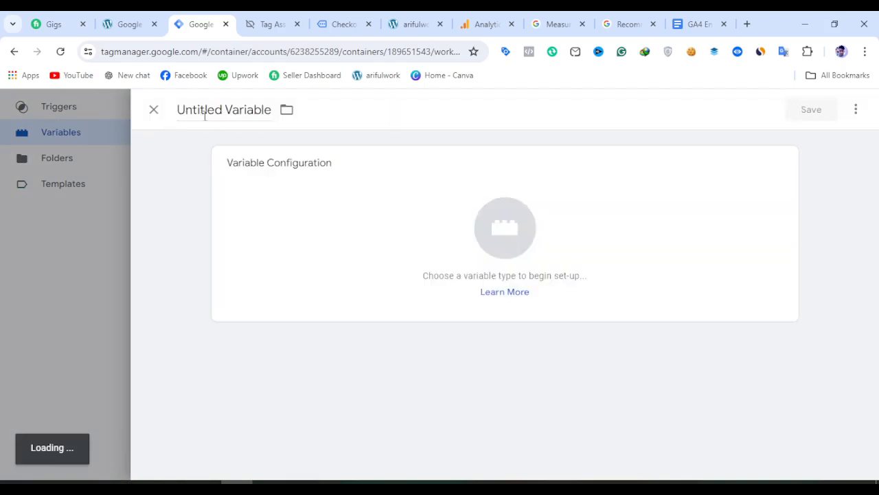
pyautogui.tripleClick(205, 111)
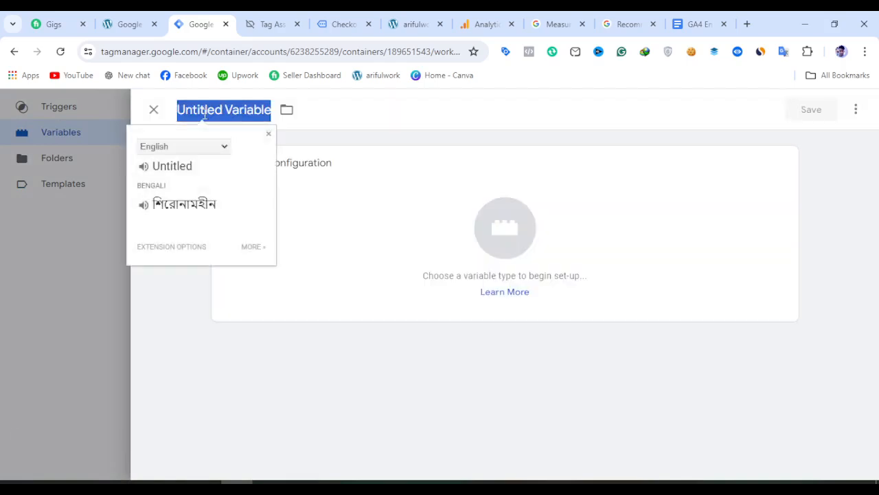
pyautogui.write('GA4-p')
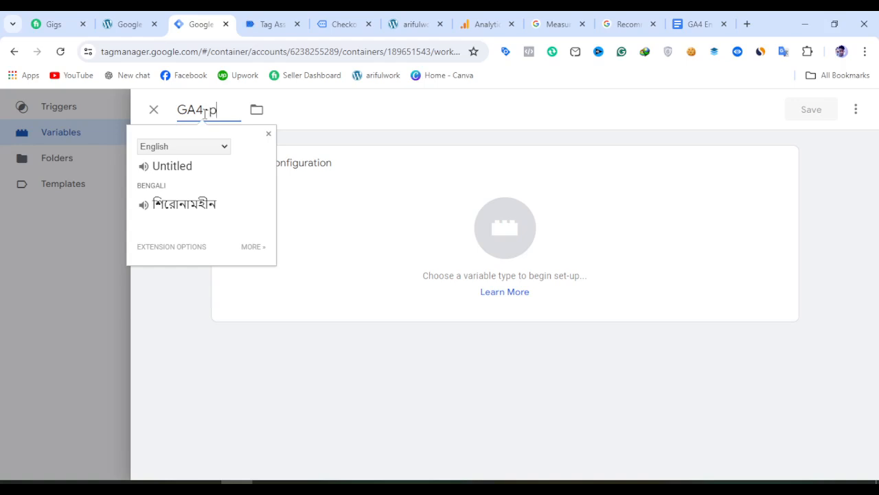
pyautogui.press('BackSpace')
pyautogui.write('Purd')
pyautogui.write('cah')
pyautogui.press('BackSpace')
pyautogui.press('BackSpace')
pyautogui.write('ha')
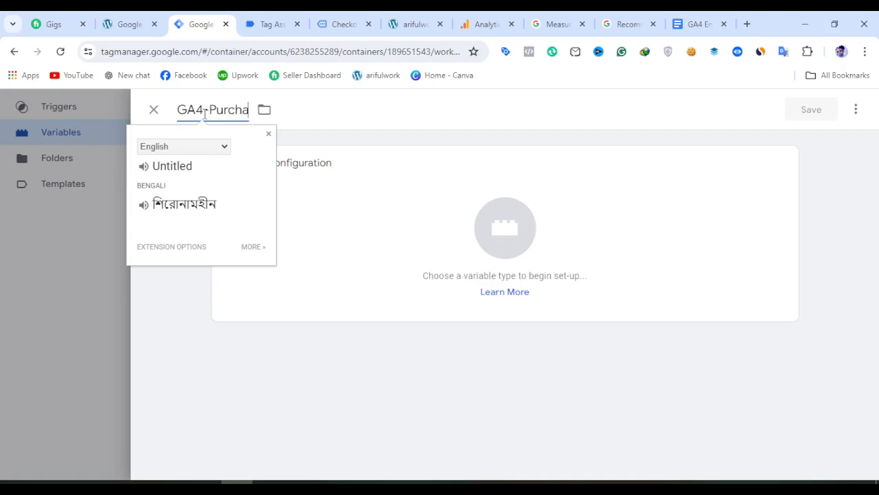
pyautogui.write('se-coupon')
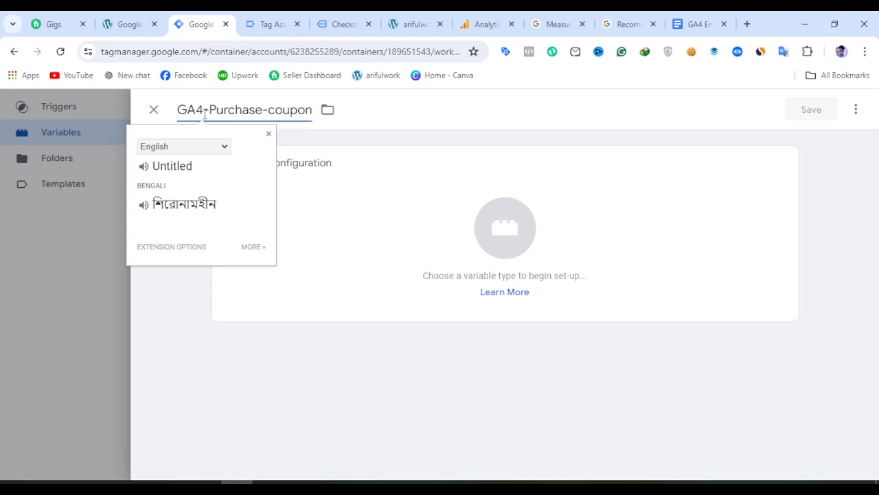
# Set the GA4-Purchase-coupon variable's type to Data Layer Variable
pyautogui.click(498, 233)
pyautogui.scroll(-3, 542, 275)
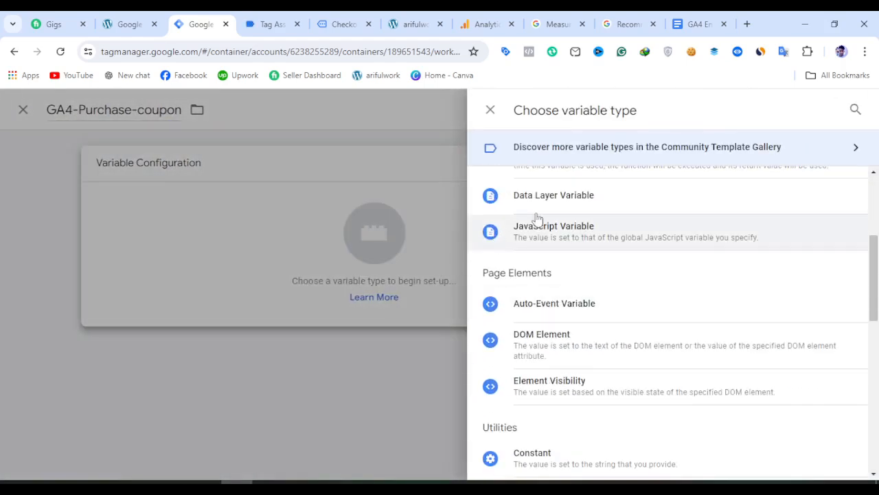
pyautogui.click(562, 205)
# Begin the coupon variable's Data Layer Variable Name with "ecommerce.", copying the ecommerce key from the purchase event in Tag Assistant
pyautogui.click(248, 293)
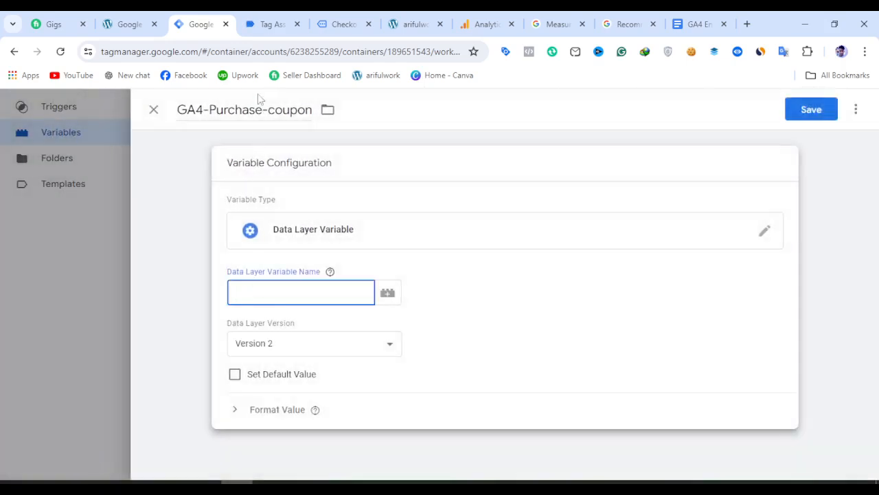
pyautogui.click(266, 26)
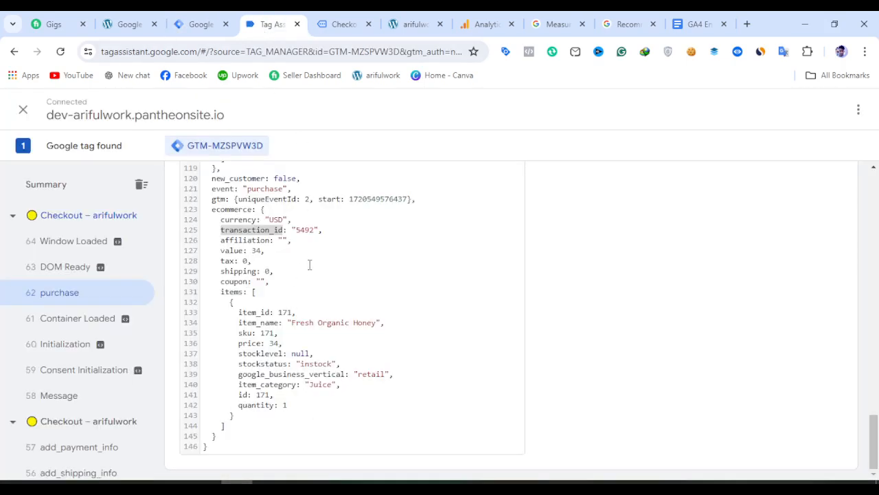
pyautogui.doubleClick(233, 209)
pyautogui.hotkey('ctrl', 'c')
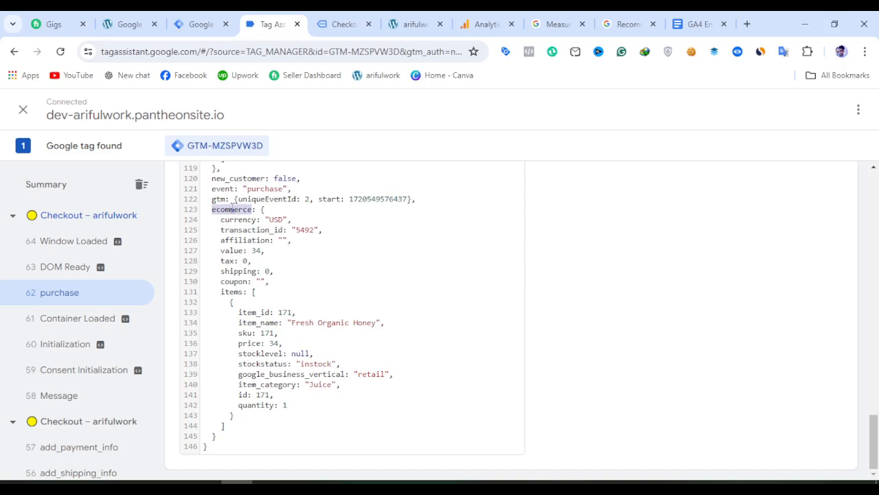
pyautogui.click(199, 24)
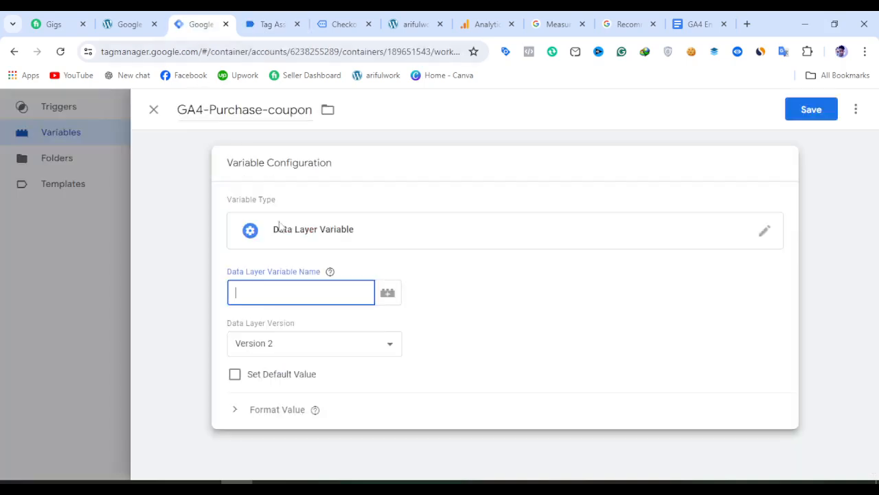
pyautogui.hotkey('ctrl', 'v')
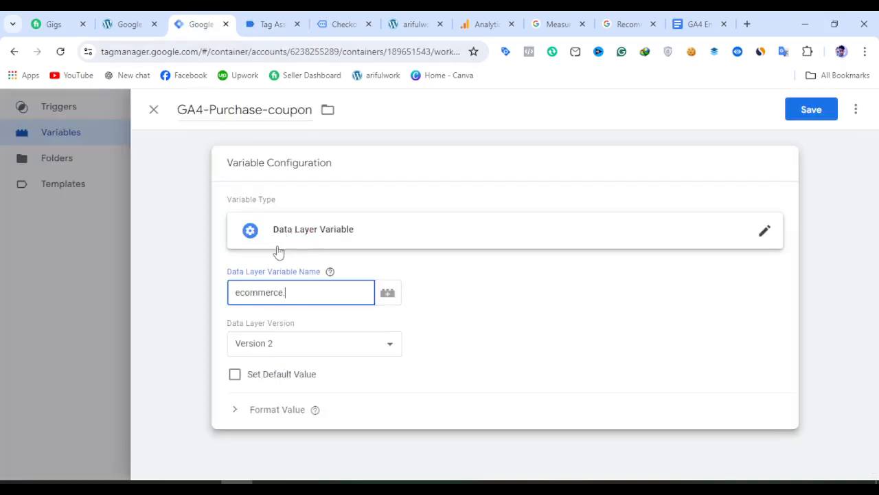
pyautogui.write('.')
# Complete the Data Layer Variable Name as ecommerce.coupon, using the coupon key copied from the purchase event in Tag Assistant, and save the variable
pyautogui.click(271, 24)
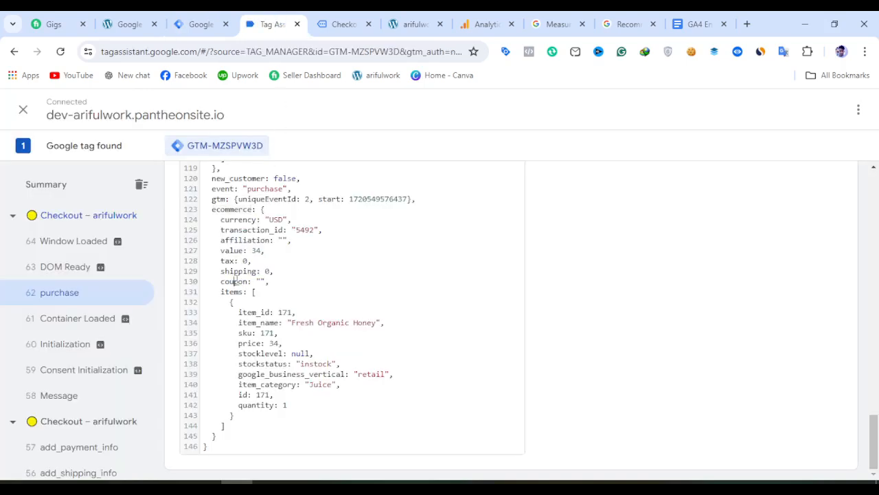
pyautogui.doubleClick(234, 281)
pyautogui.hotkey('ctrl', 'c')
pyautogui.click(197, 26)
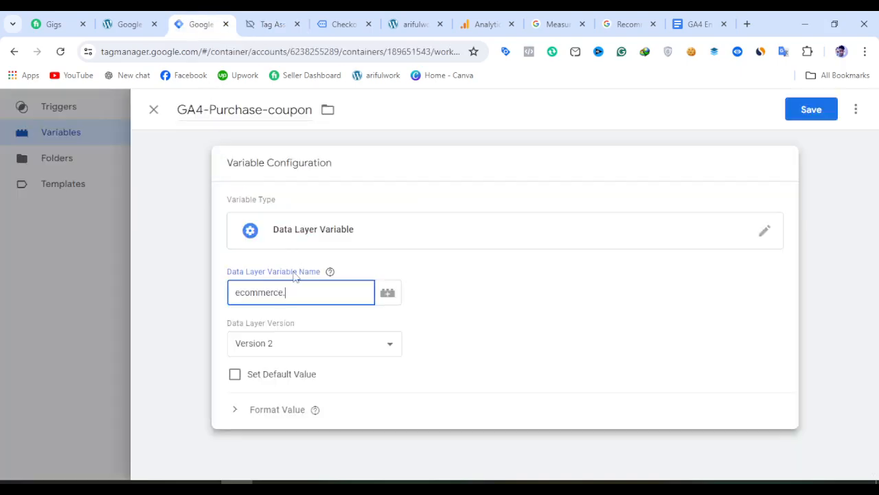
pyautogui.hotkey('ctrl', 'v')
pyautogui.click(811, 109)
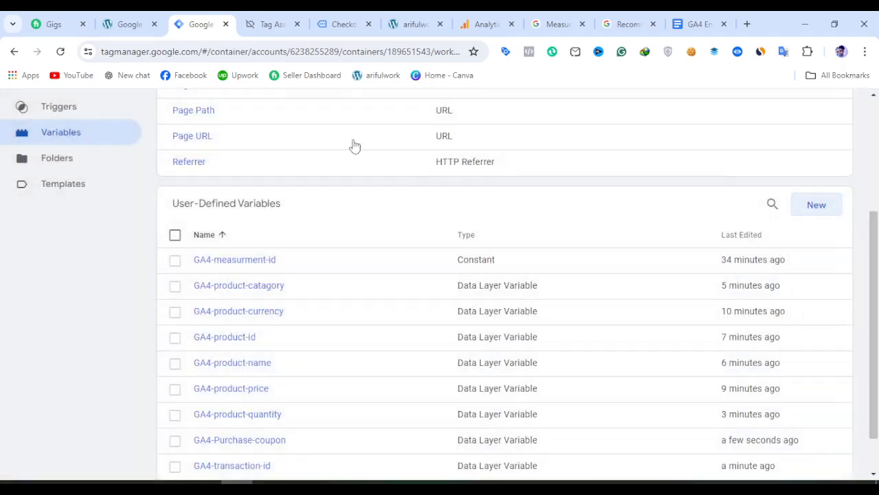
# Look up the shipping parameter of the purchase event in the Google Analytics events reference
pyautogui.click(609, 26)
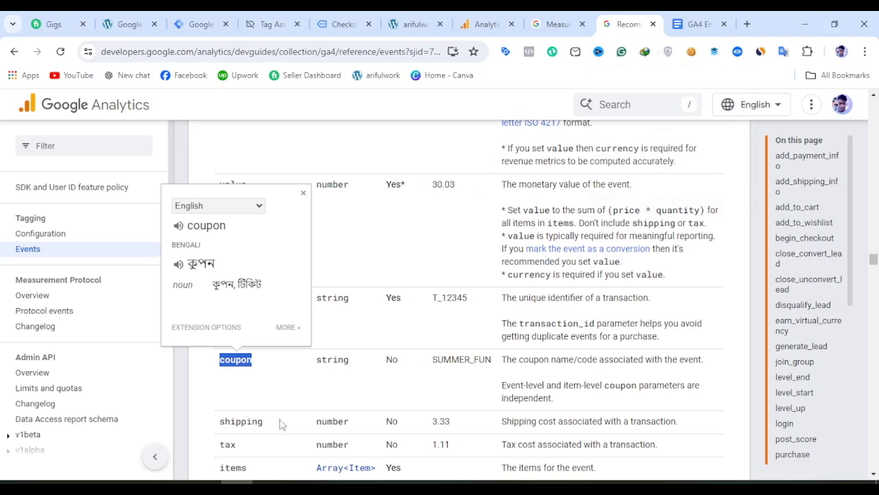
pyautogui.moveTo(270, 420); pyautogui.dragTo(213, 428)
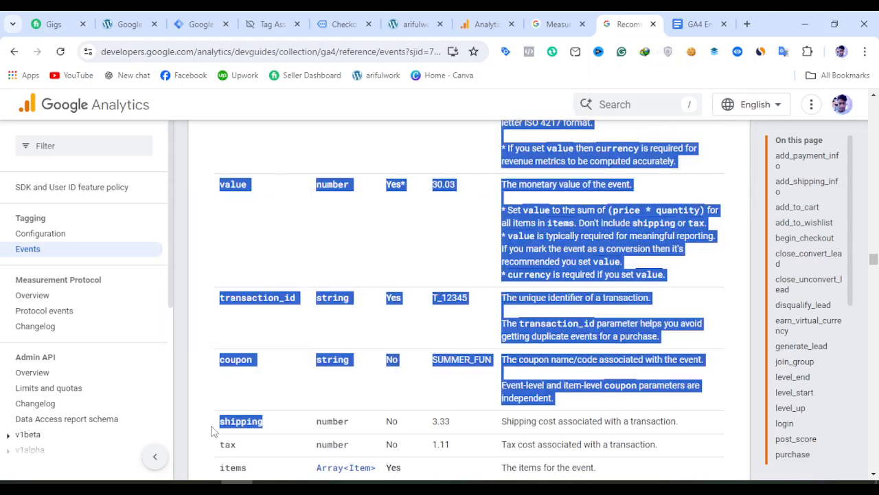
pyautogui.click(268, 422)
pyautogui.moveTo(268, 422)
pyautogui.mouseDown()
pyautogui.moveTo(216, 424)
pyautogui.moveTo(262, 429)
pyautogui.mouseUp()
pyautogui.click(219, 426)
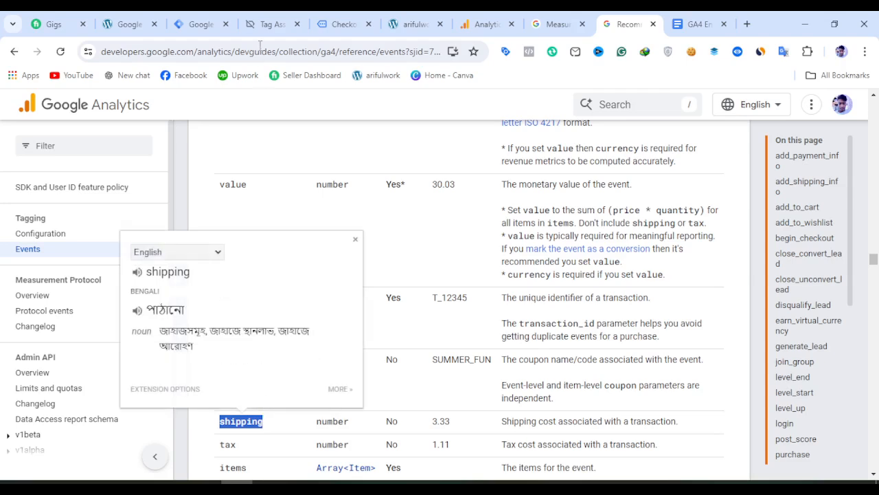
# Create another user-defined variable in Tag Manager and name it GA4-purachse-shipping
pyautogui.click(200, 24)
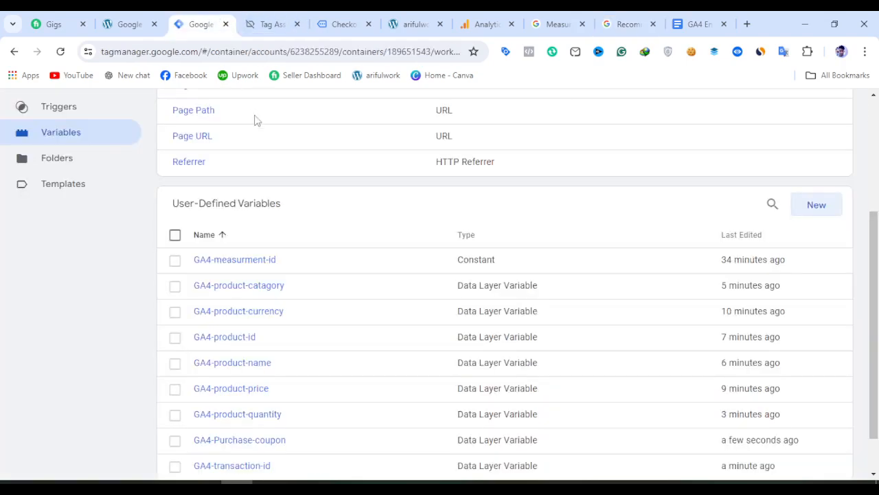
pyautogui.click(818, 207)
pyautogui.doubleClick(218, 115)
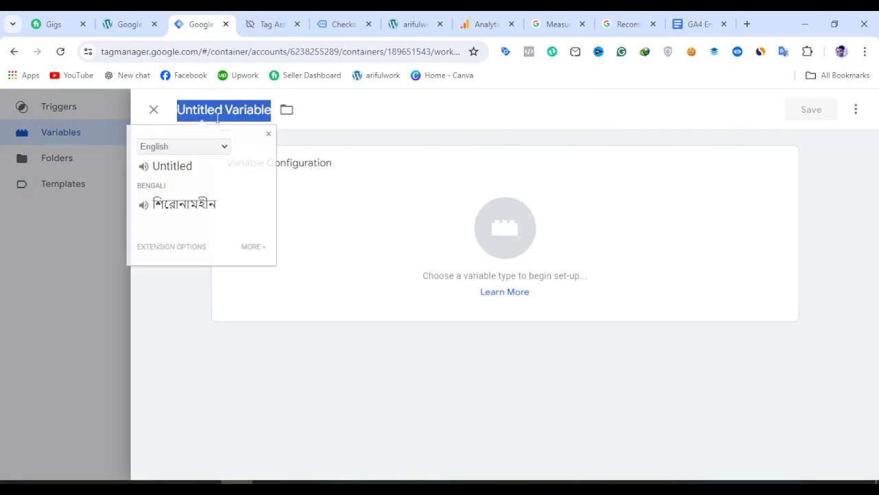
pyautogui.write('G')
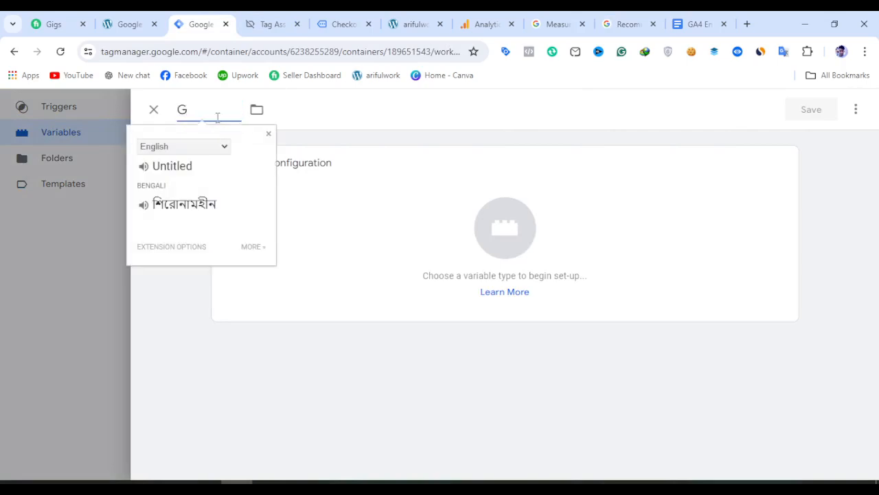
pyautogui.write('A4-purachse')
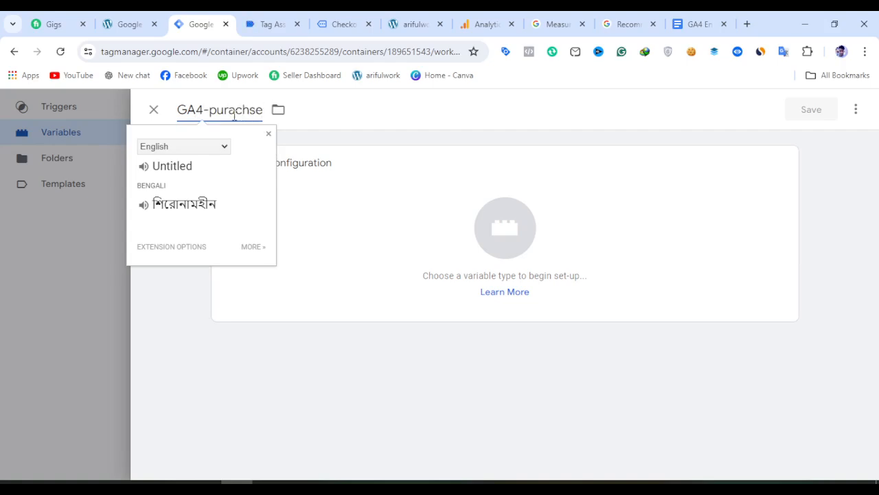
pyautogui.write('-shipping')
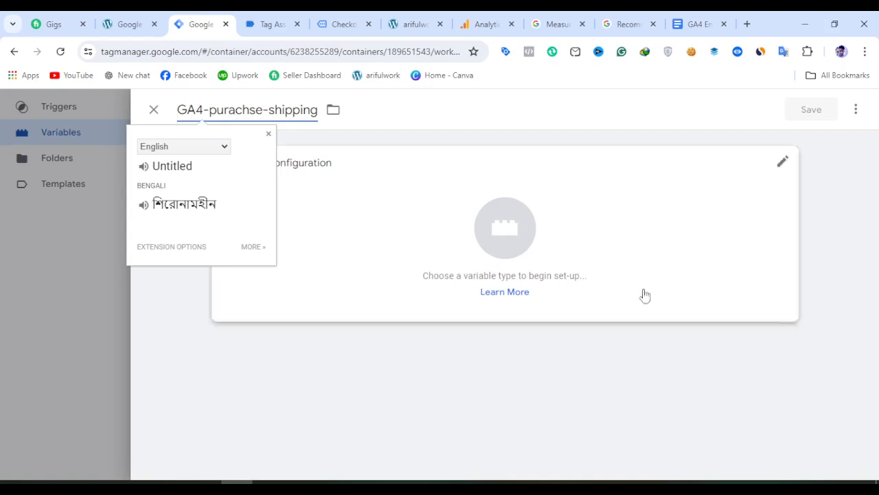
# Set the GA4-purachse-shipping variable's type to Data Layer Variable, ready for its data layer name
pyautogui.click(630, 255)
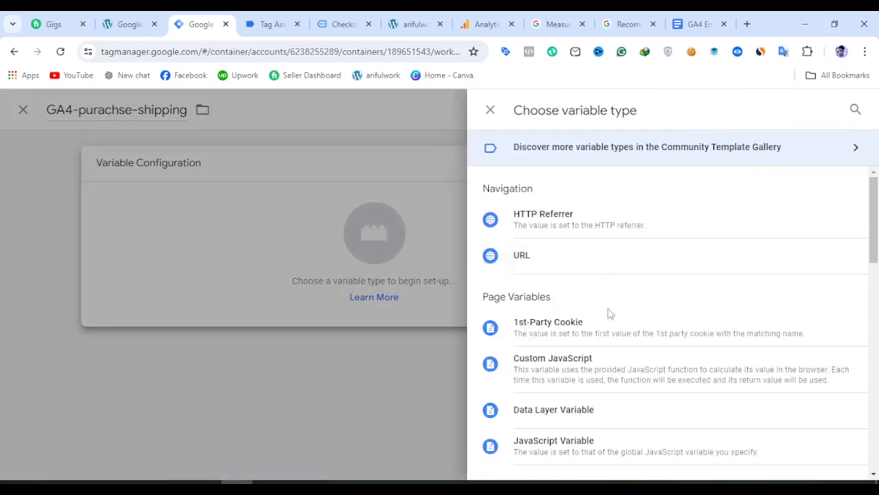
pyautogui.click(573, 417)
pyautogui.click(288, 288)
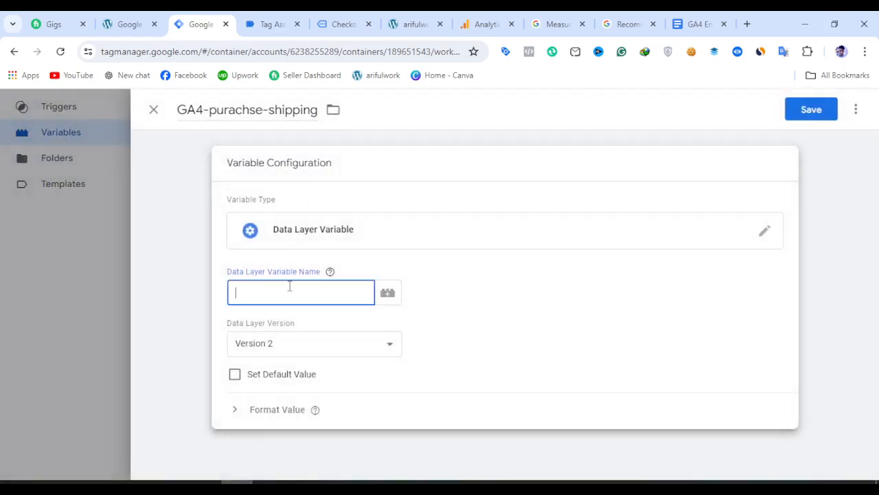
# Examine the purchase event's data layer in Tag Assistant for shipping keys, from the order data through the ecommerce object
pyautogui.click(273, 24)
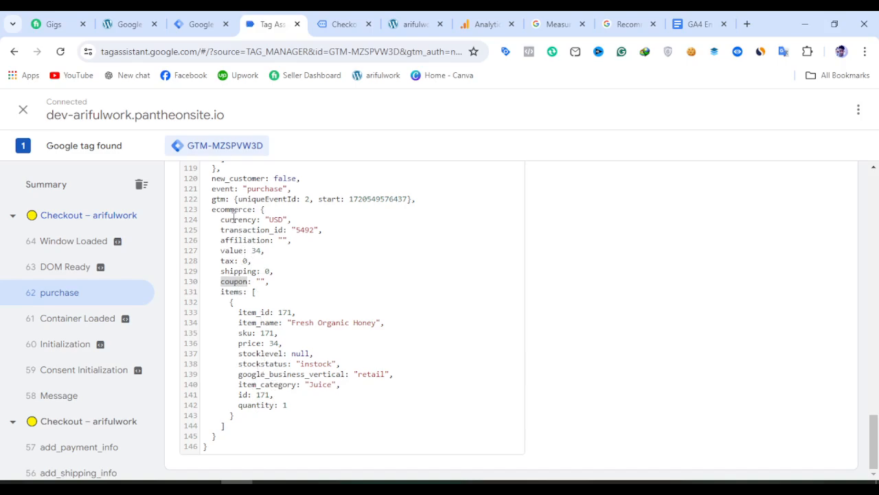
pyautogui.scroll(5, 241, 275)
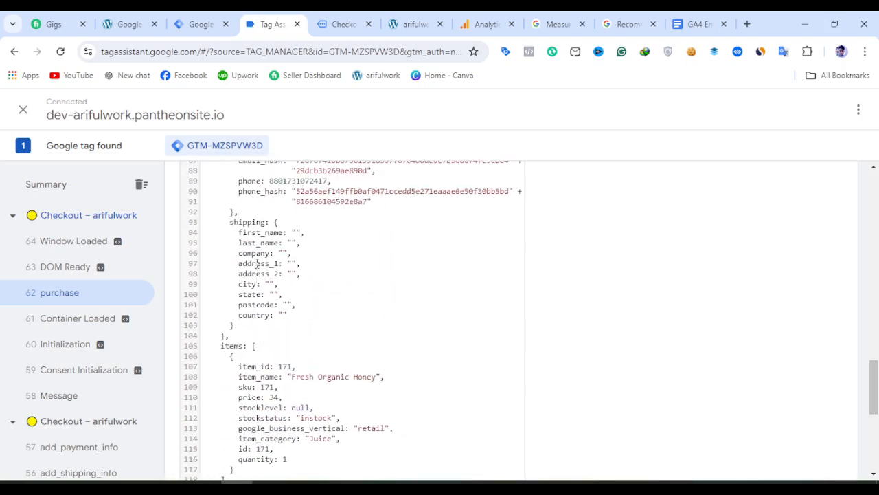
pyautogui.scroll(5, 251, 228)
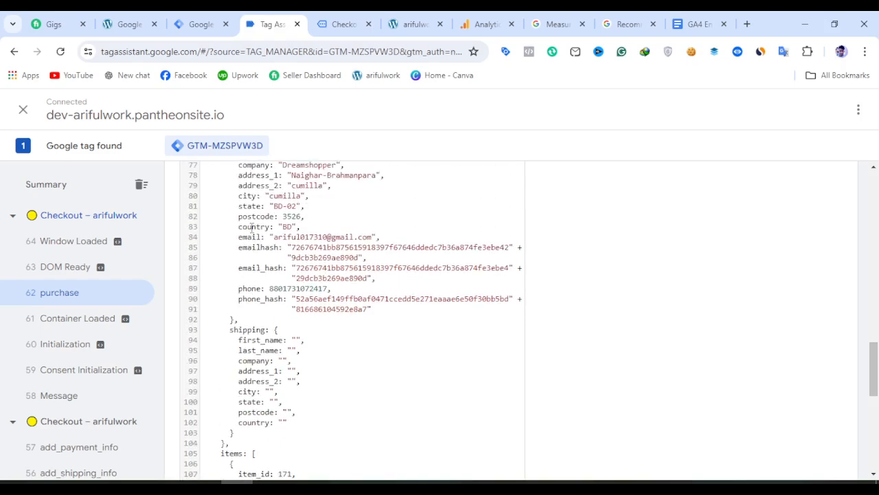
pyautogui.scroll(1, 251, 229)
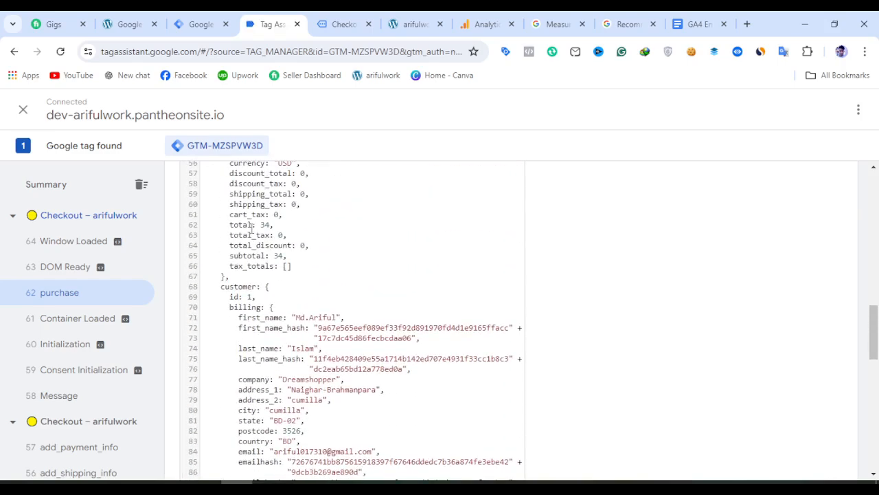
pyautogui.scroll(3, 252, 229)
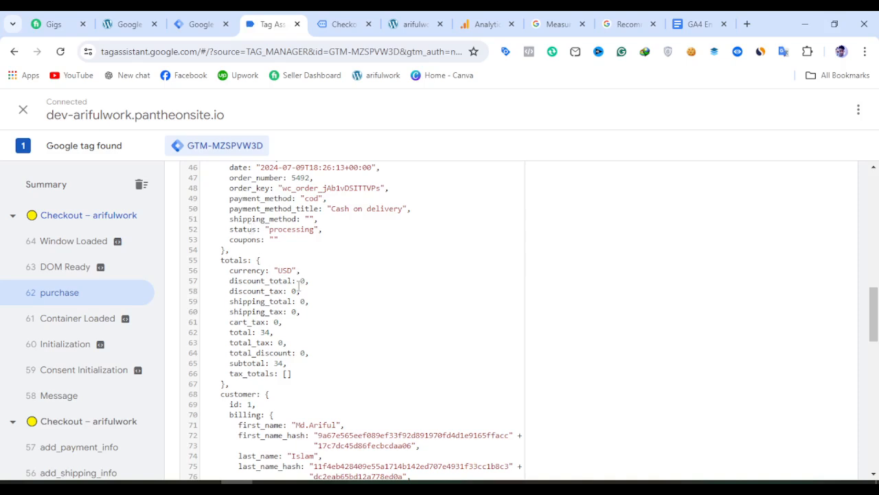
pyautogui.scroll(3, 271, 310)
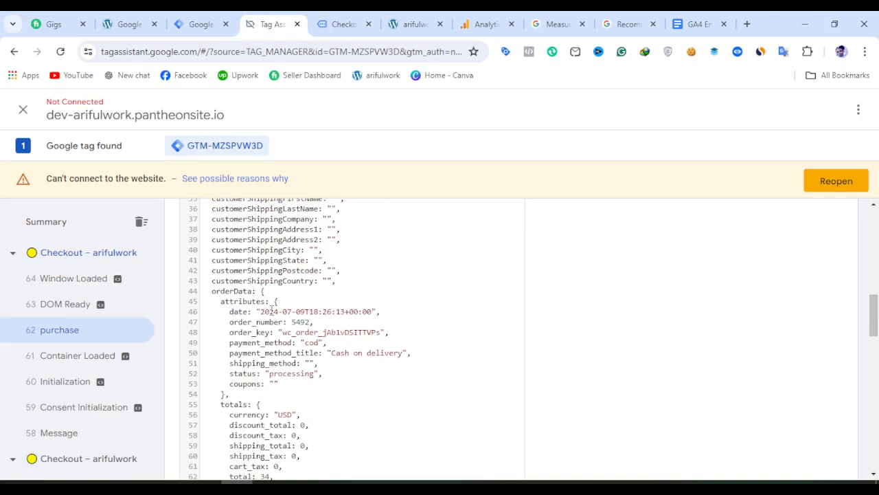
pyautogui.scroll(10, 271, 311)
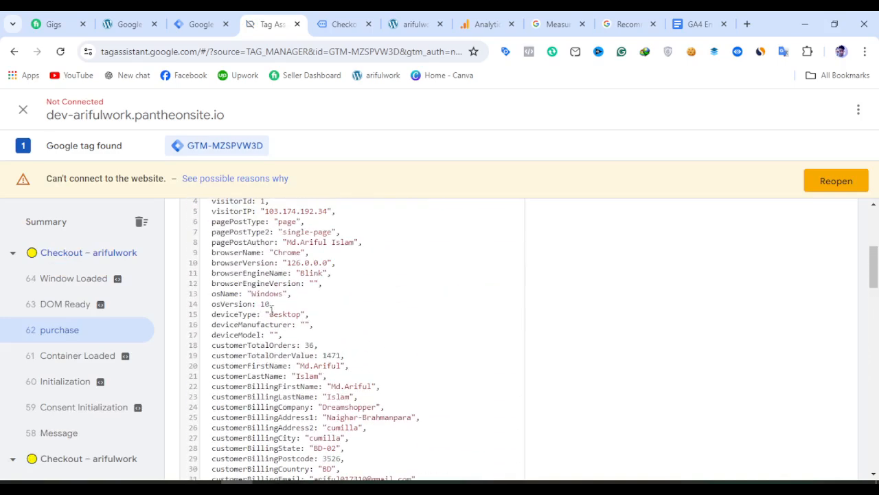
pyautogui.scroll(2, 271, 310)
pyautogui.scroll(-20, 271, 311)
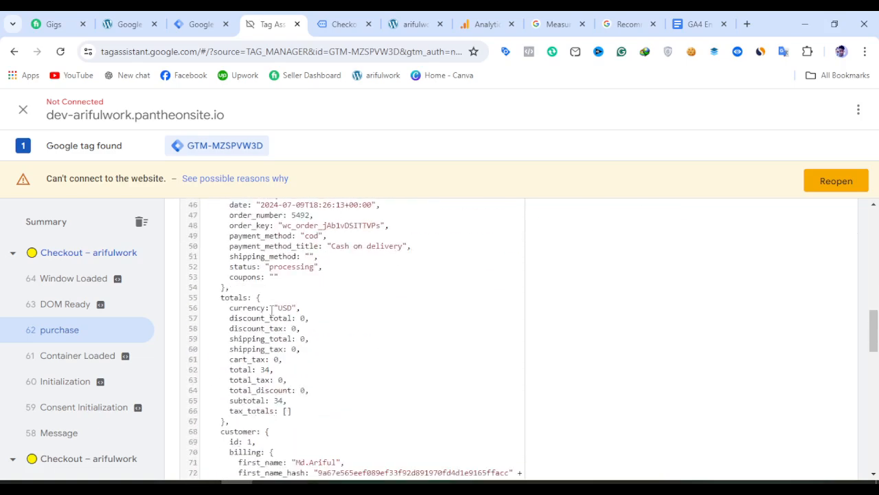
pyautogui.scroll(-7, 271, 311)
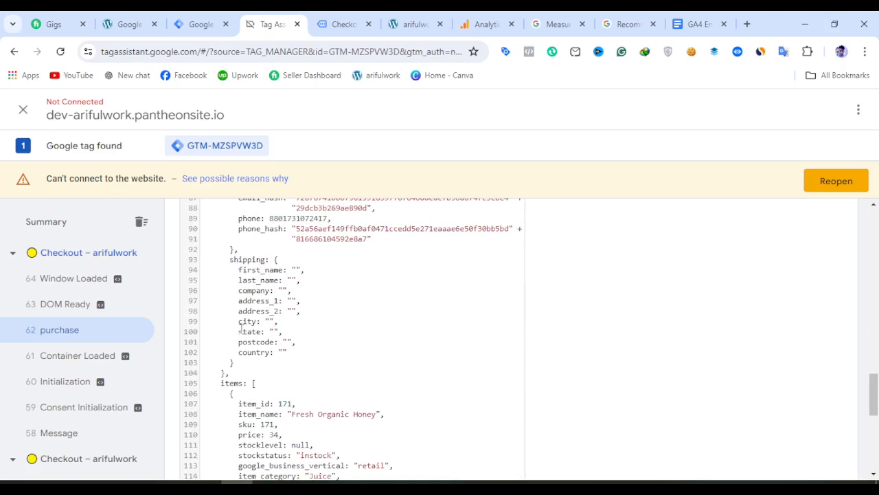
pyautogui.scroll(-3, 268, 328)
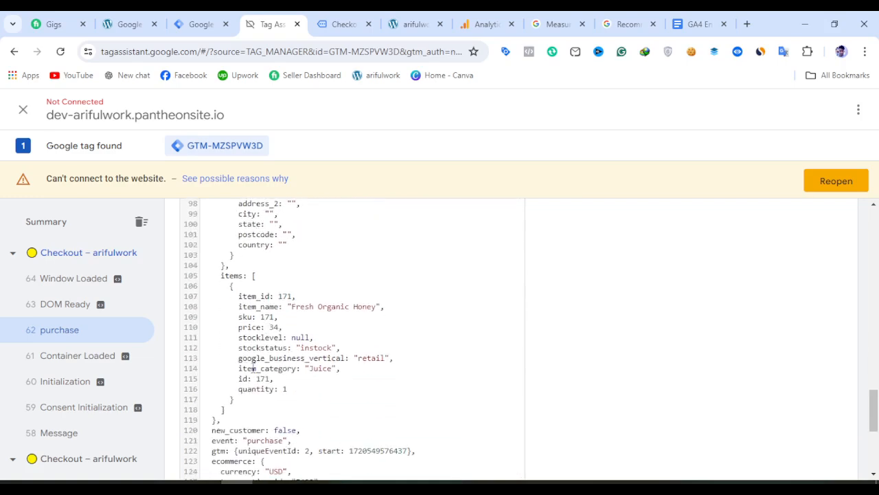
pyautogui.scroll(-3, 245, 375)
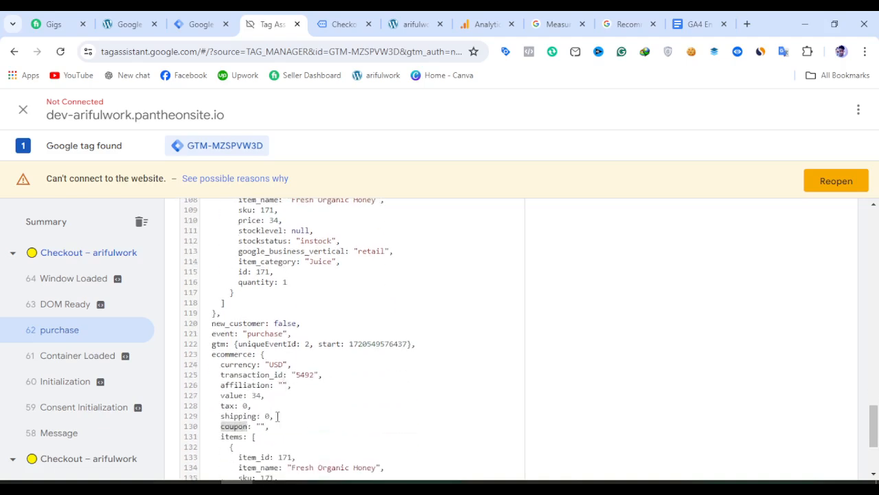
pyautogui.scroll(-3, 278, 415)
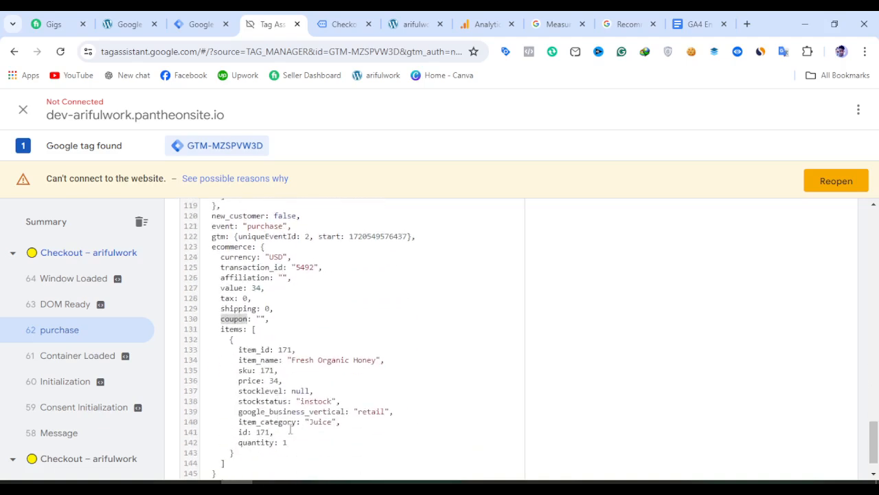
# Look up the tax parameter of the purchase event in the Google Analytics events reference
pyautogui.click(632, 19)
pyautogui.click(439, 248)
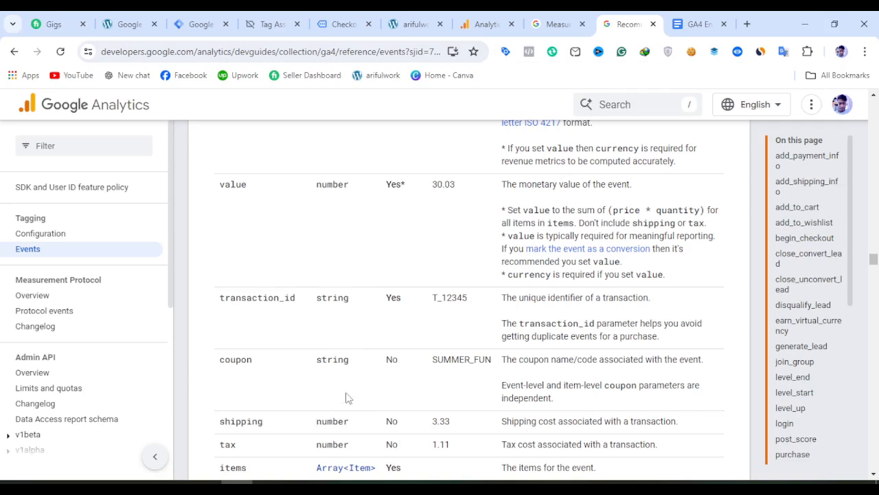
pyautogui.scroll(-2, 340, 420)
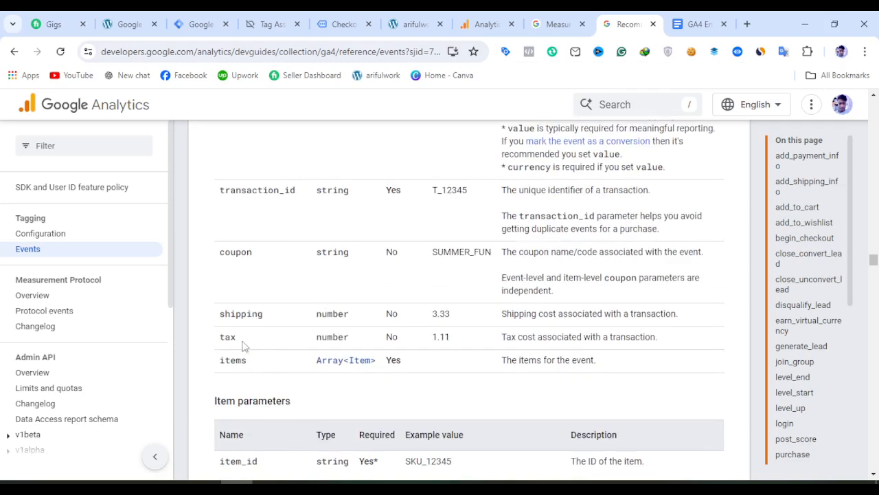
pyautogui.moveTo(237, 336); pyautogui.dragTo(221, 340)
pyautogui.doubleClick(221, 340)
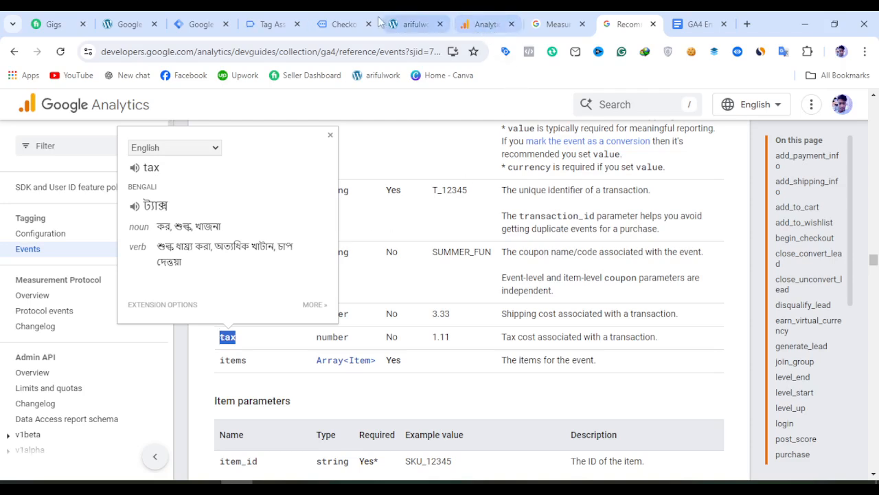
# Return to Tag Manager, rename the unsaved GA4-purachse-shipping variable to GA4-purachse-tax and reopen its configuration for editing
pyautogui.click(200, 24)
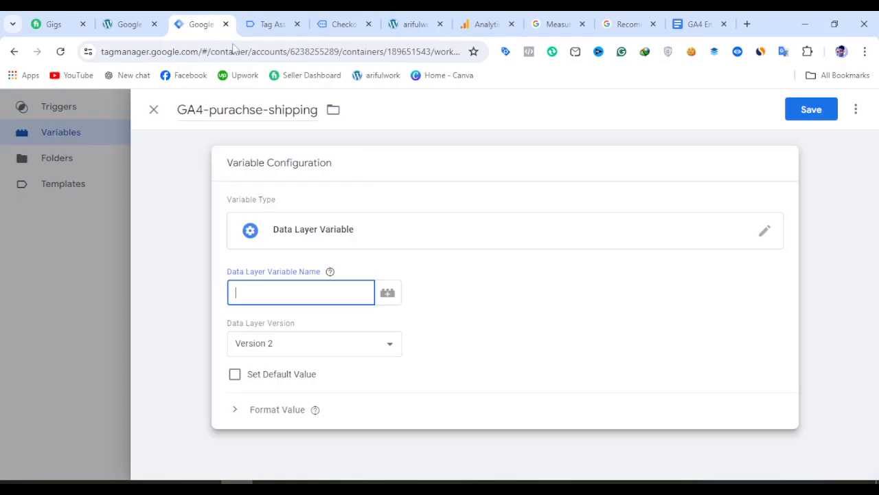
pyautogui.doubleClick(283, 110)
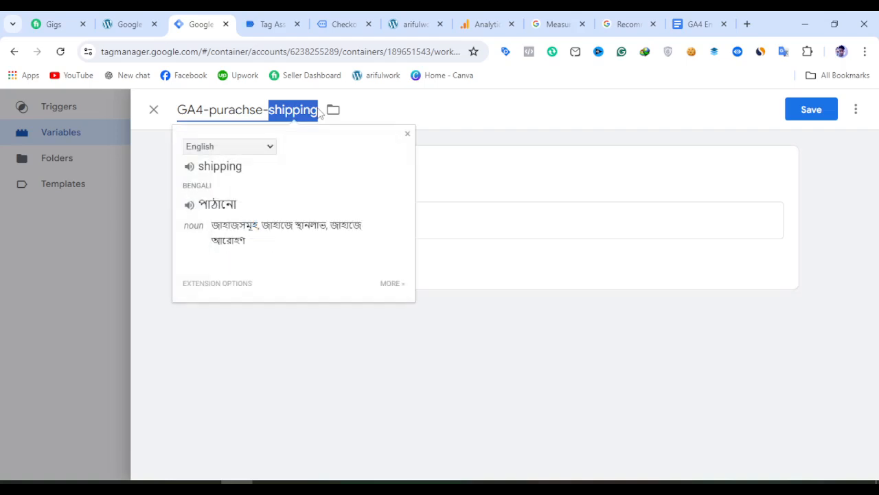
pyautogui.write('tax')
pyautogui.click(466, 318)
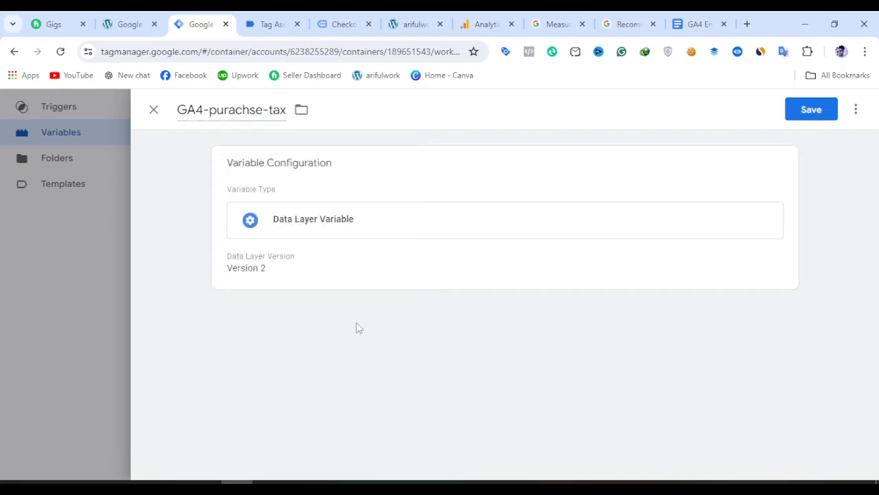
pyautogui.click(366, 236)
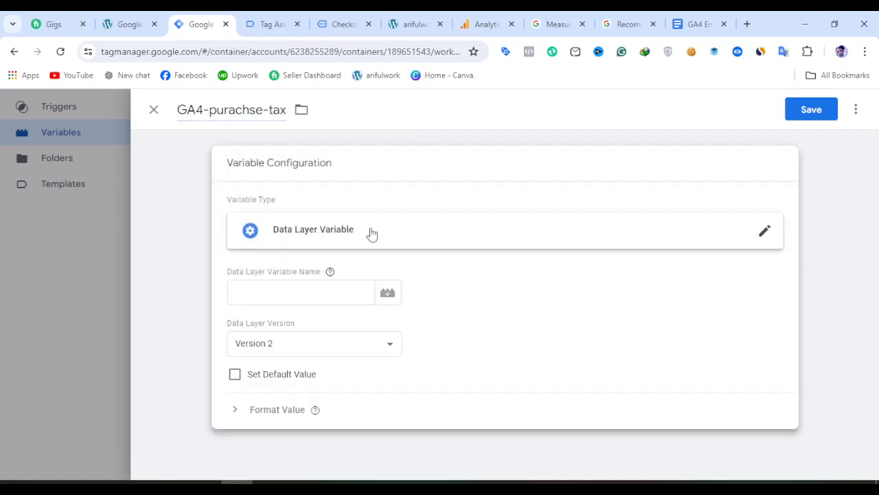
# Set the GA4-purachse-tax variable's data layer name to ecommerce.tax, taking the keys from the purchase event in Tag Assistant, and save it
pyautogui.click(325, 301)
pyautogui.click(271, 24)
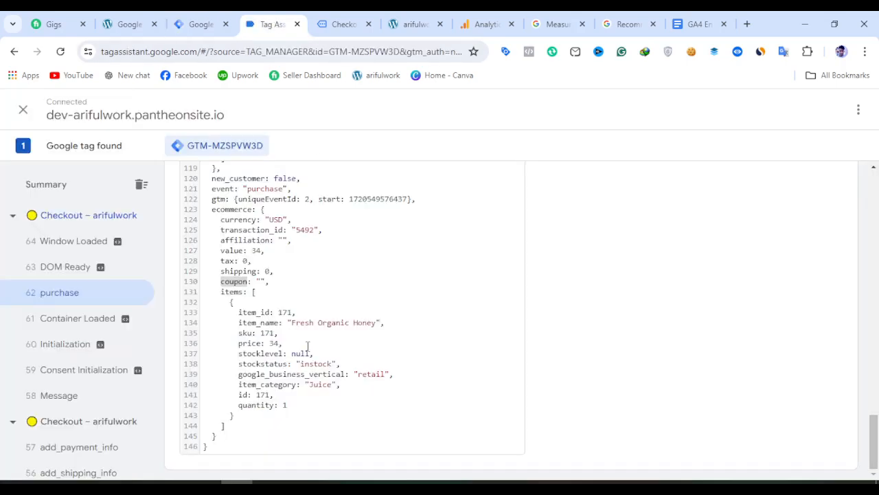
pyautogui.doubleClick(227, 208)
pyautogui.hotkey('ctrl', 'c')
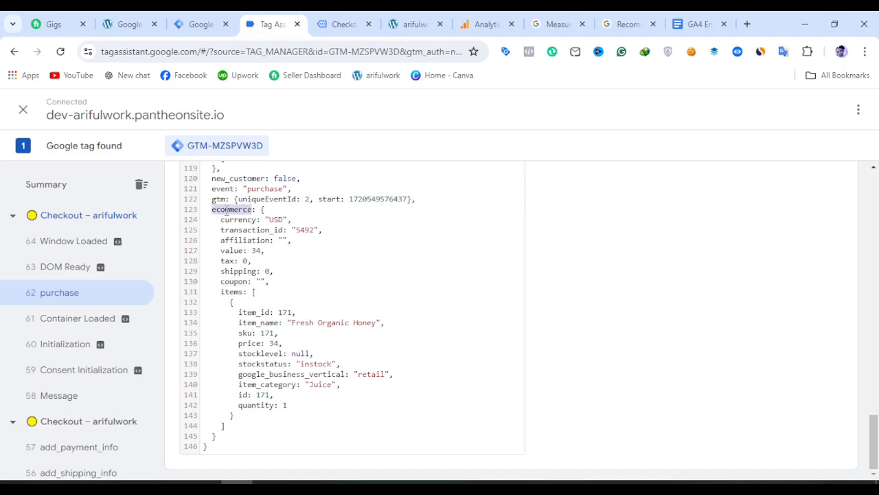
pyautogui.click(199, 24)
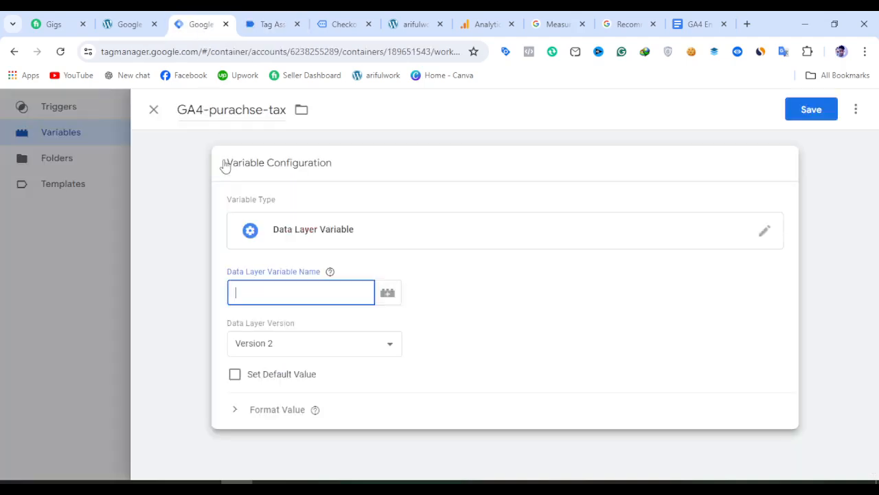
pyautogui.hotkey('ctrl', 'v')
pyautogui.click(274, 22)
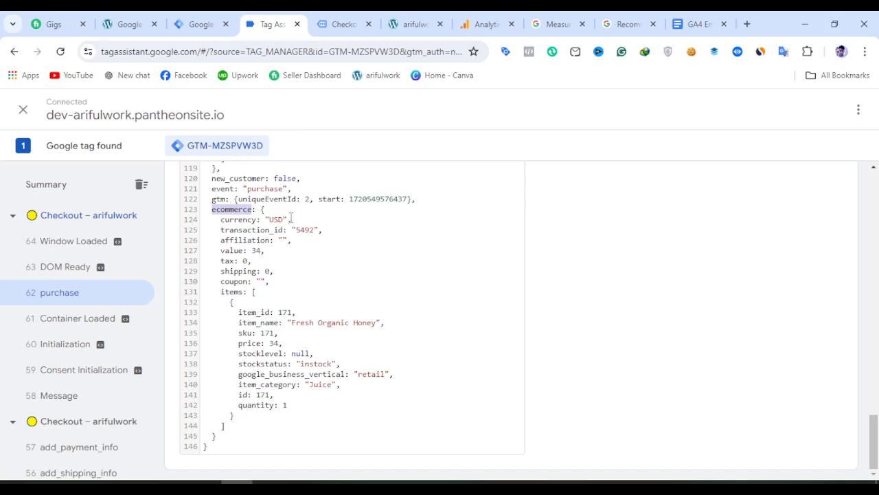
pyautogui.click(226, 262)
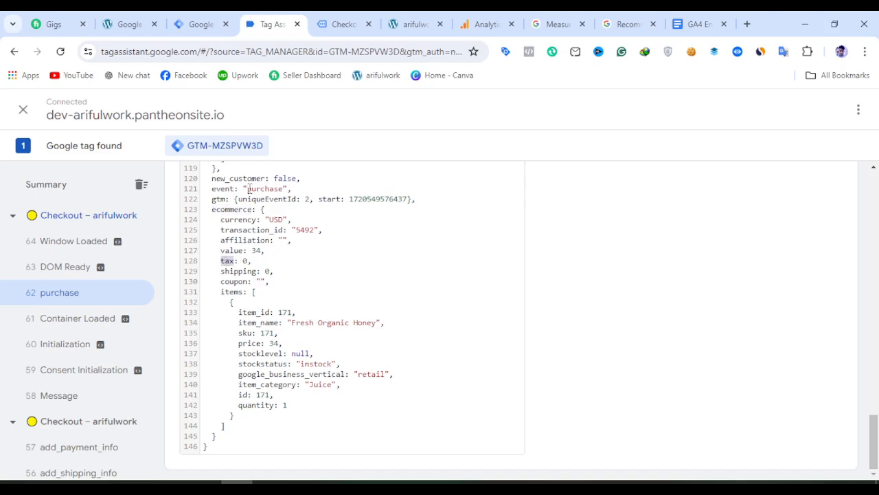
pyautogui.click(201, 24)
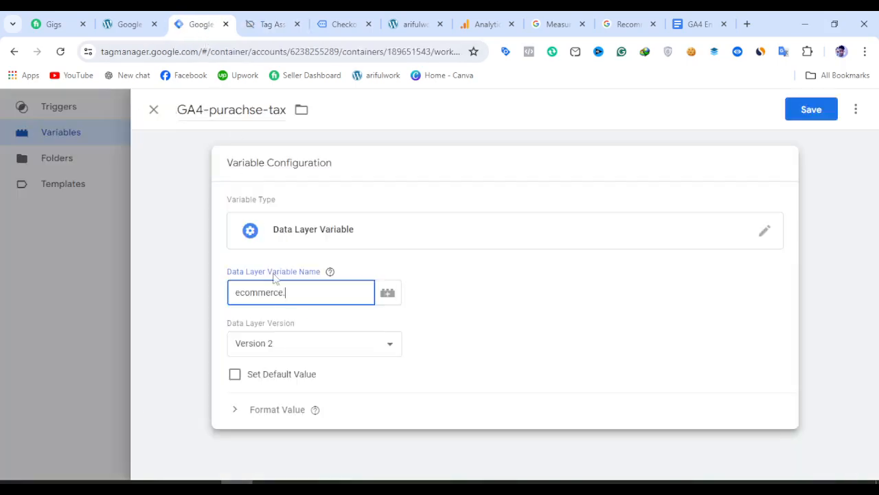
pyautogui.write('tax')
pyautogui.click(802, 111)
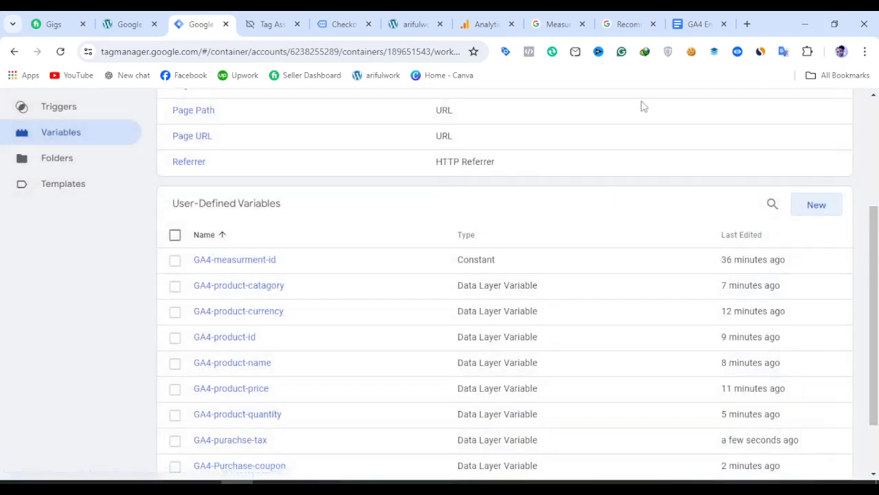
# Examine the purchase event's items array and its item parameters in the Google Analytics events reference, from item_id through quantity
pyautogui.click(629, 24)
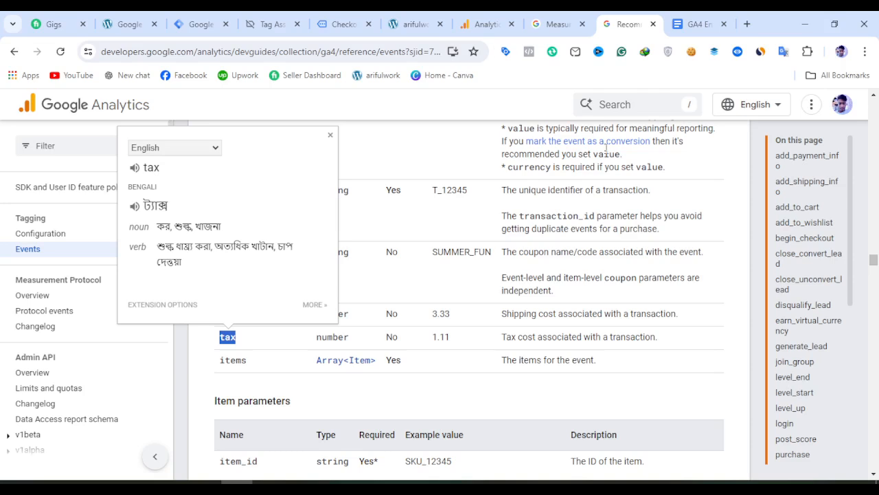
pyautogui.click(338, 395)
pyautogui.moveTo(246, 360); pyautogui.dragTo(217, 364)
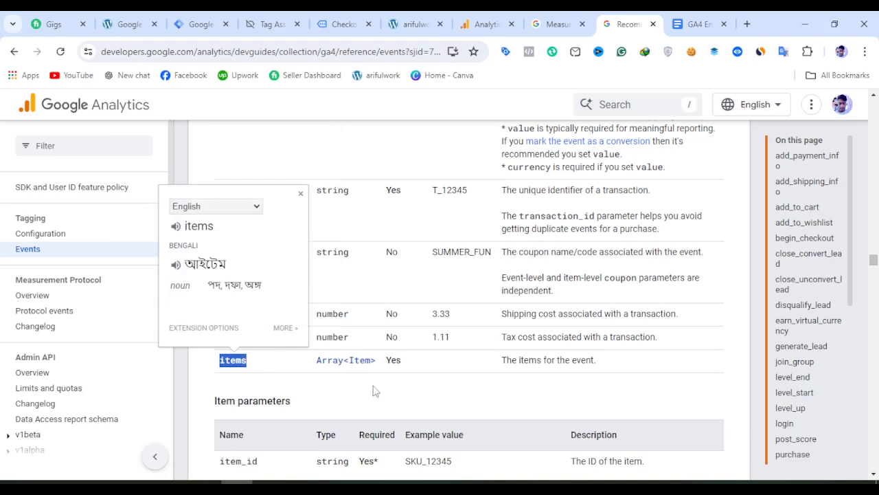
pyautogui.click(452, 379)
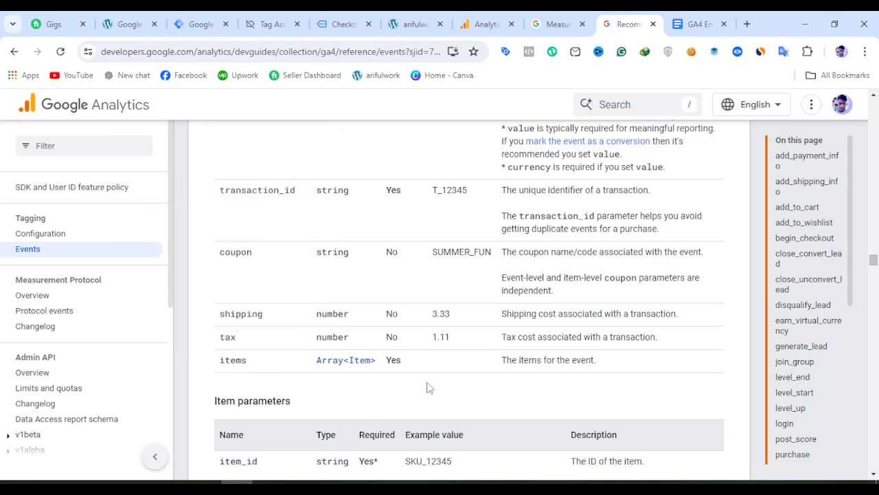
pyautogui.scroll(-3, 440, 381)
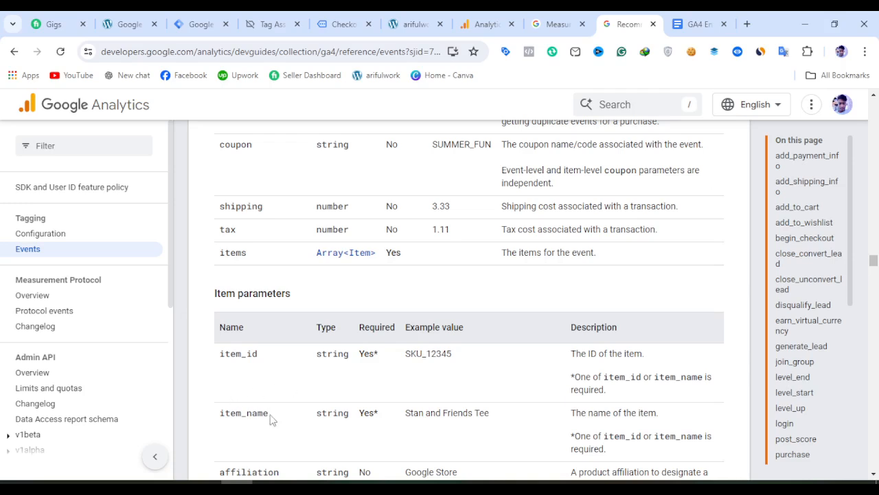
pyautogui.scroll(-3, 275, 419)
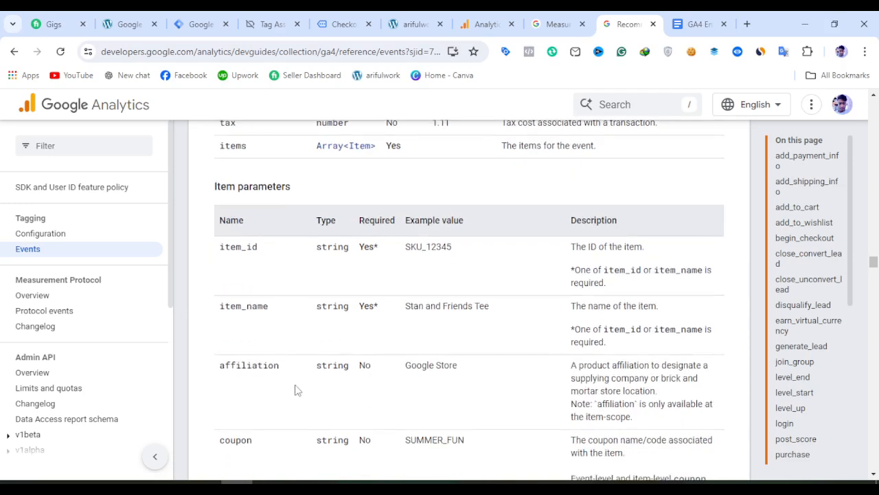
pyautogui.scroll(-3, 224, 440)
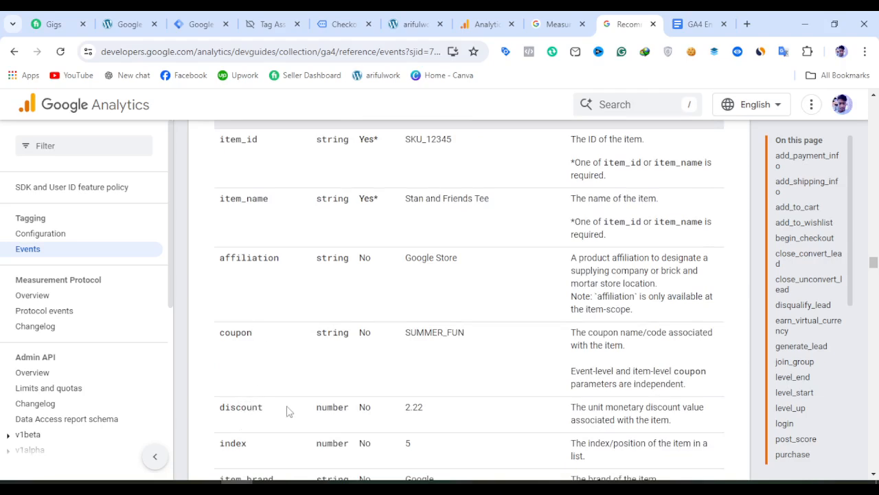
pyautogui.scroll(-3, 290, 412)
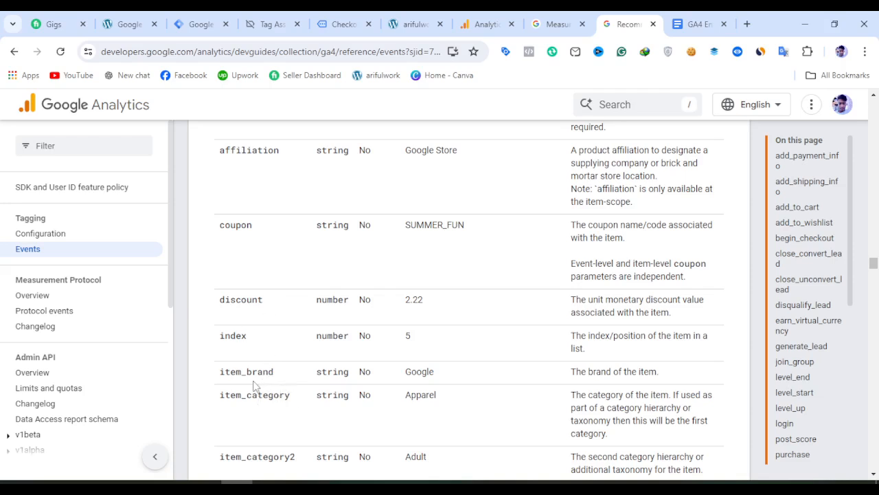
pyautogui.scroll(-5, 261, 385)
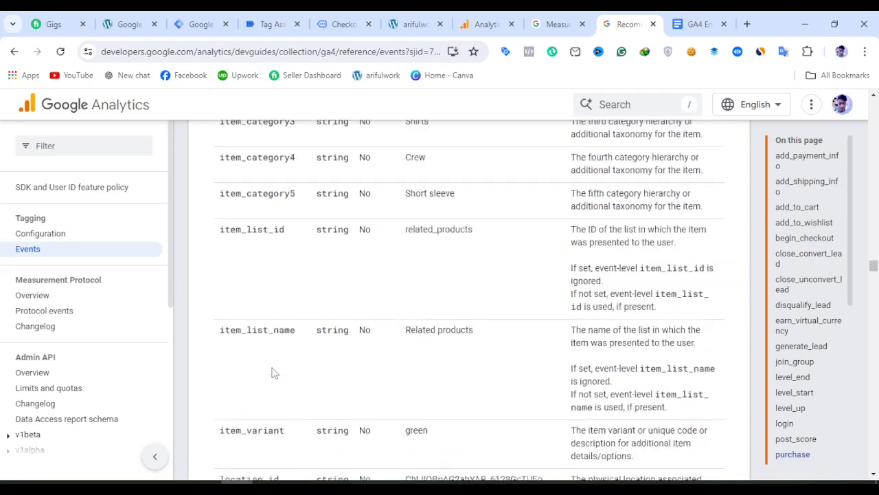
pyautogui.scroll(-1, 274, 372)
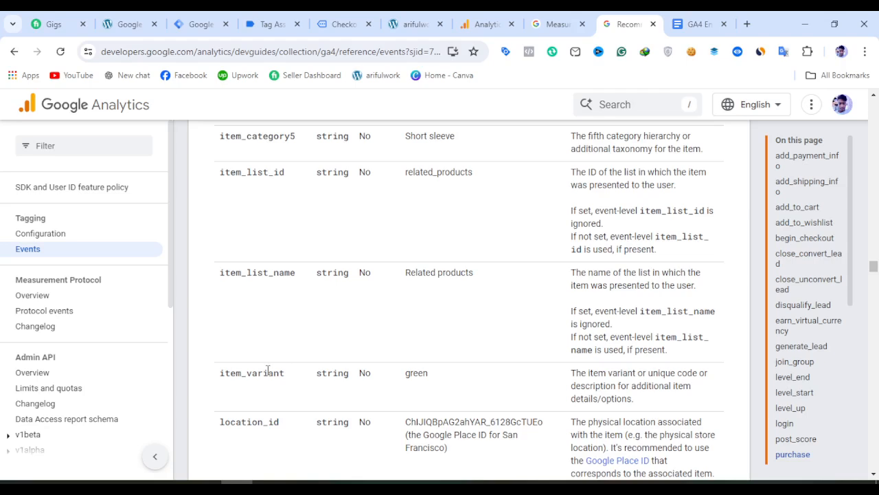
pyautogui.scroll(-5, 268, 371)
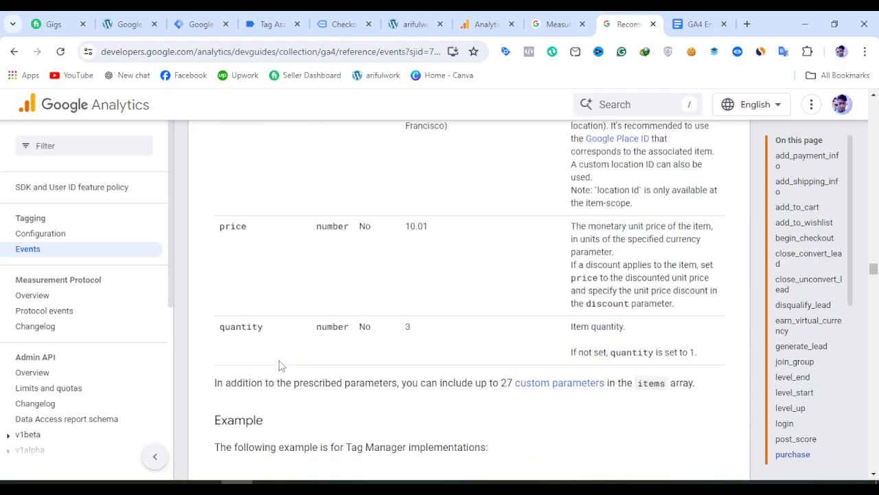
pyautogui.scroll(10, 275, 369)
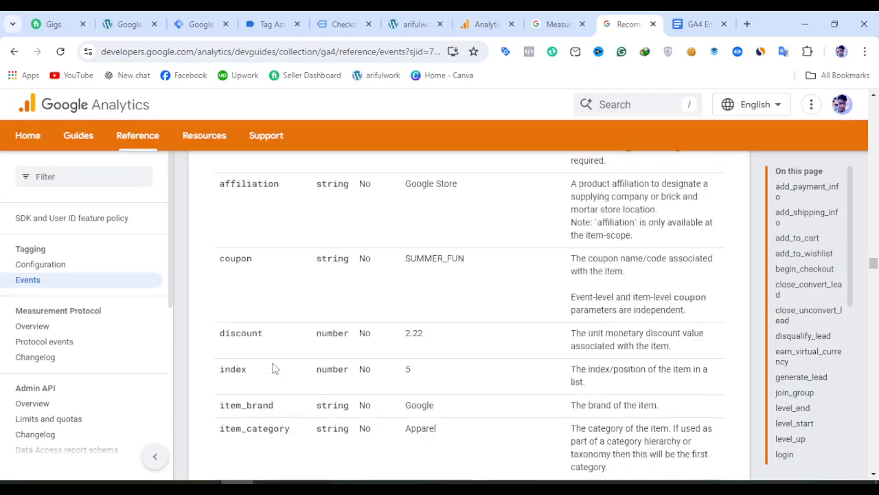
pyautogui.scroll(6, 272, 368)
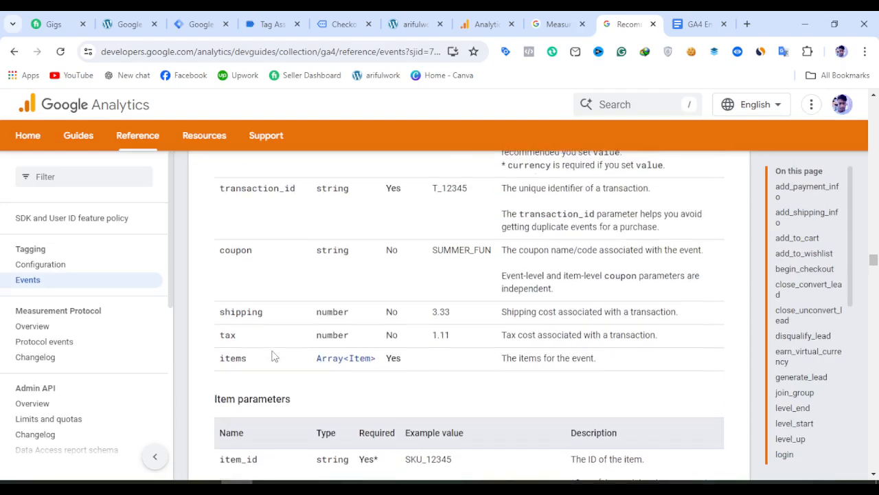
pyautogui.scroll(-3, 274, 359)
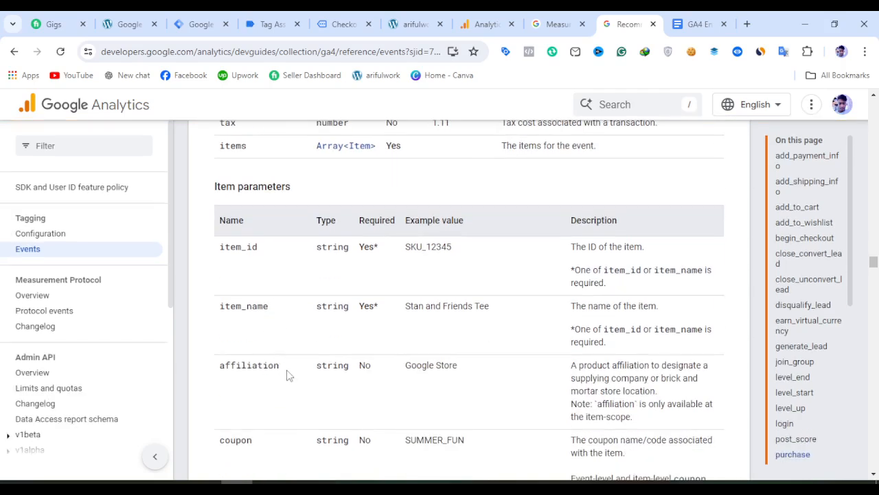
# Copy the affiliation parameter name from the purchase event's item parameters in the events reference
pyautogui.moveTo(289, 371)
pyautogui.mouseDown()
pyautogui.moveTo(213, 374)
pyautogui.moveTo(272, 366)
pyautogui.mouseUp()
pyautogui.click(212, 374)
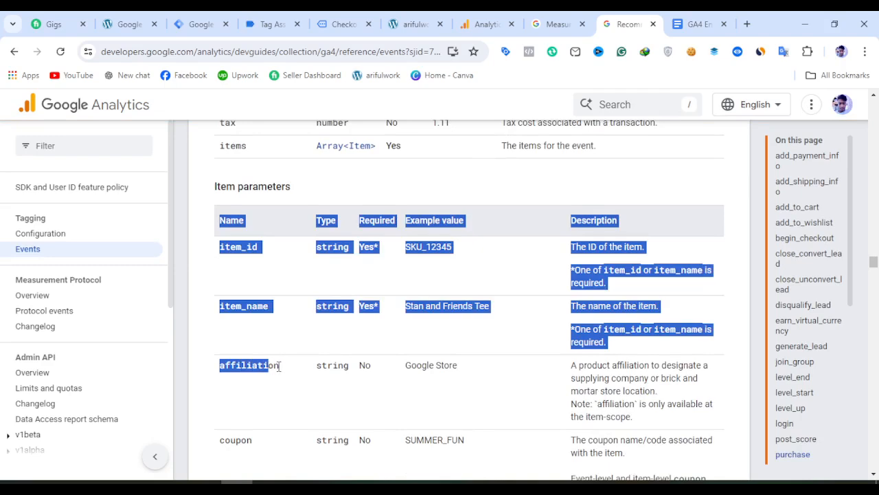
pyautogui.click(260, 368)
pyautogui.moveTo(215, 368); pyautogui.dragTo(287, 377)
pyautogui.hotkey('ctrl', 'c')
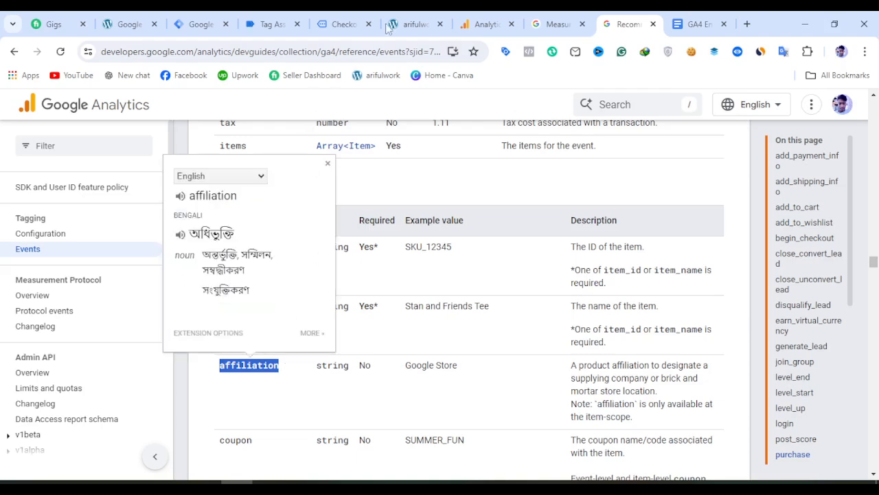
pyautogui.click(545, 16)
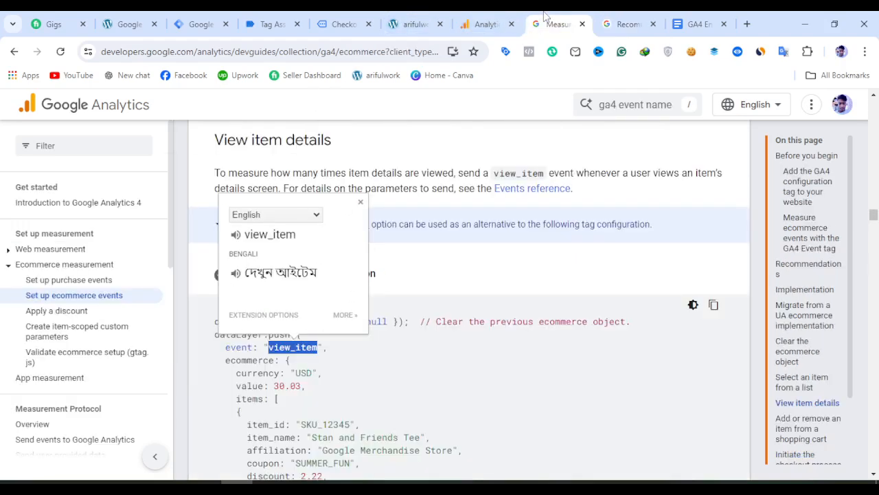
# Create a new user-defined variable in Tag Manager and name it GA4-affiliation, using the copied parameter name
pyautogui.click(206, 26)
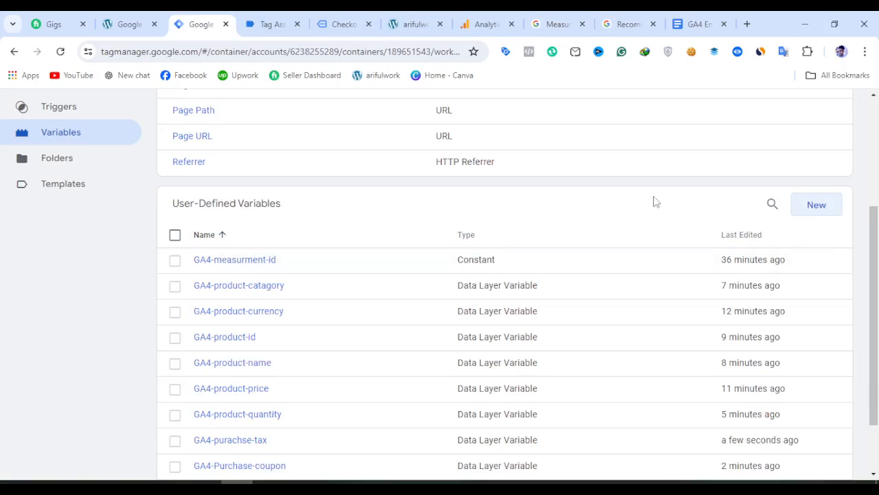
pyautogui.click(819, 207)
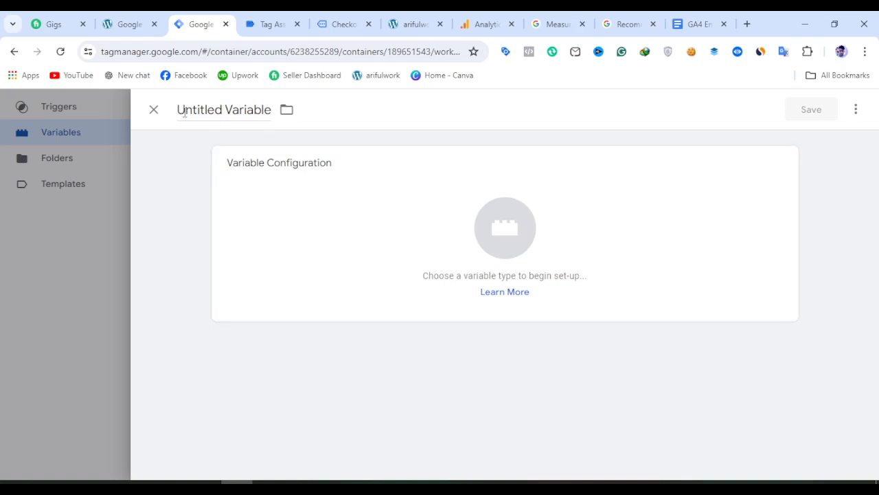
pyautogui.doubleClick(196, 110)
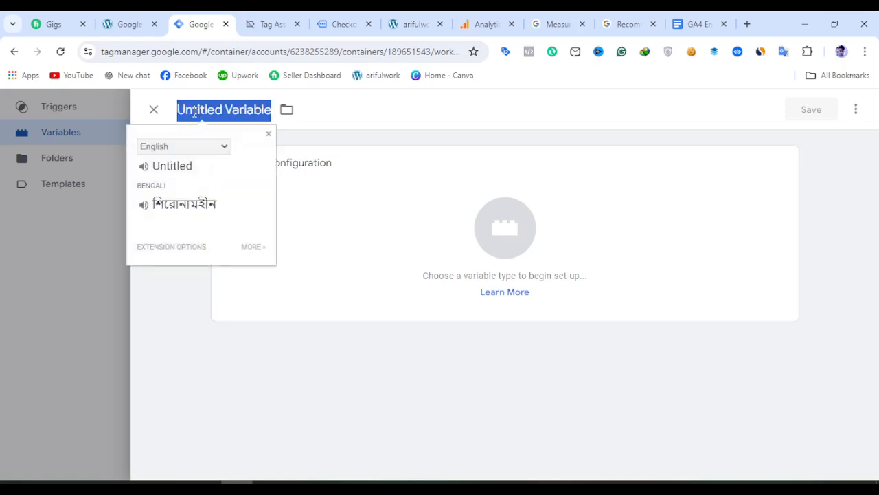
pyautogui.write('G')
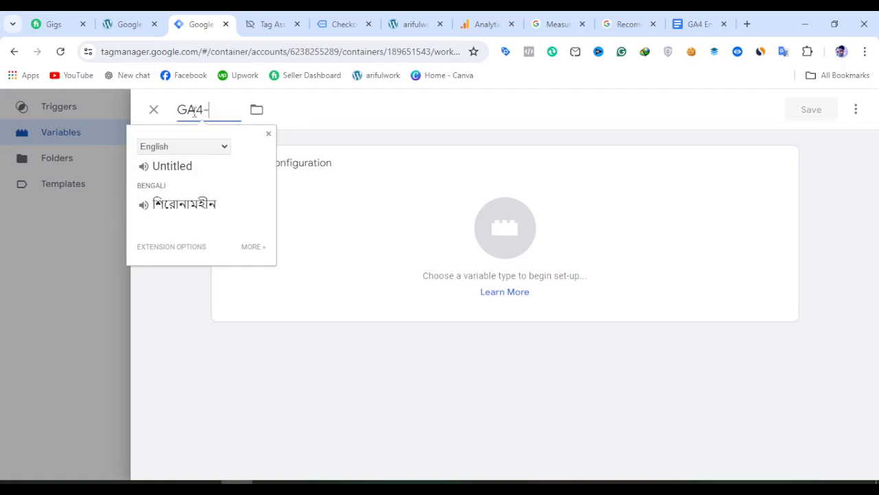
pyautogui.write('A4-')
pyautogui.hotkey('ctrl', 'v')
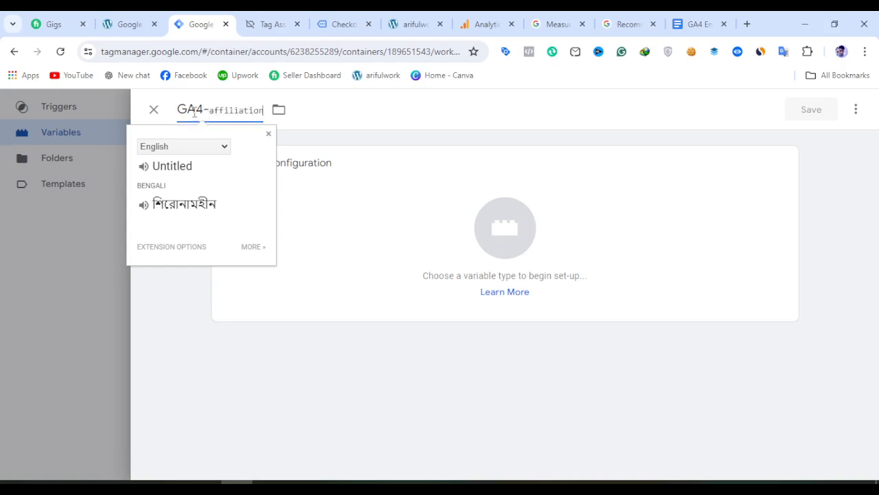
# Make GA4-affiliation a Data Layer Variable and begin its data layer name with "ecommerce.", copying the key from the purchase event in Tag Assistant
pyautogui.click(376, 212)
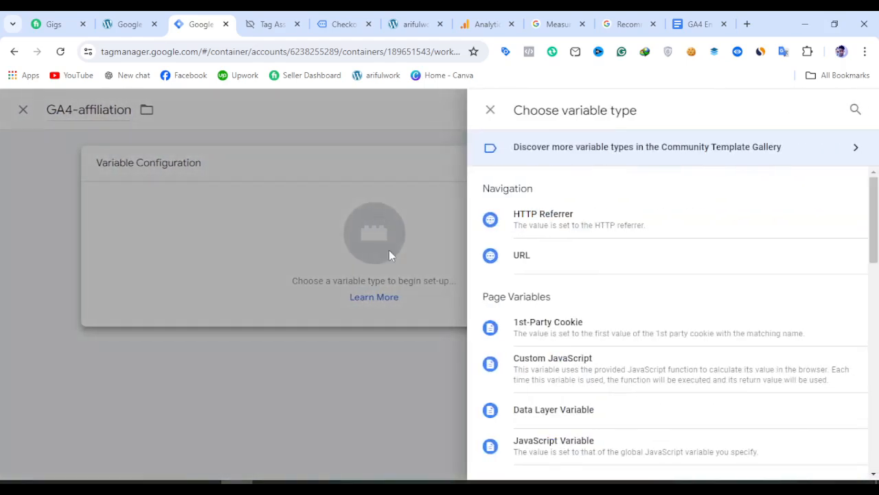
pyautogui.click(545, 405)
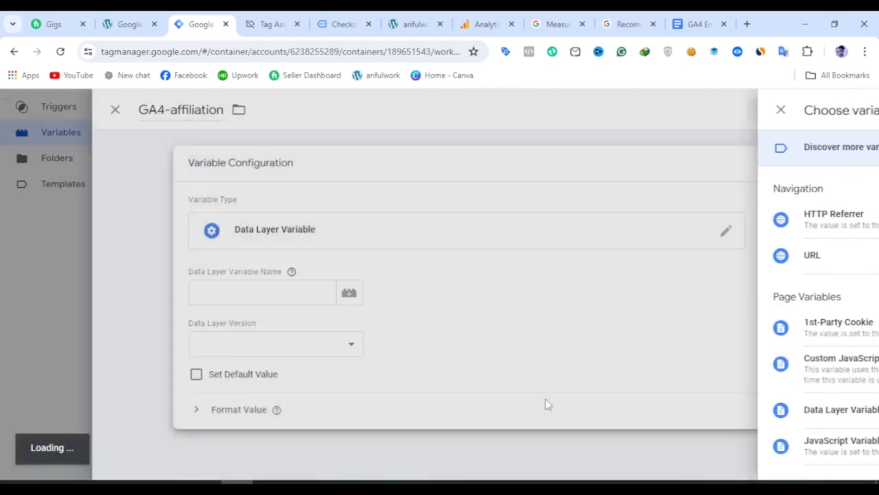
pyautogui.click(292, 297)
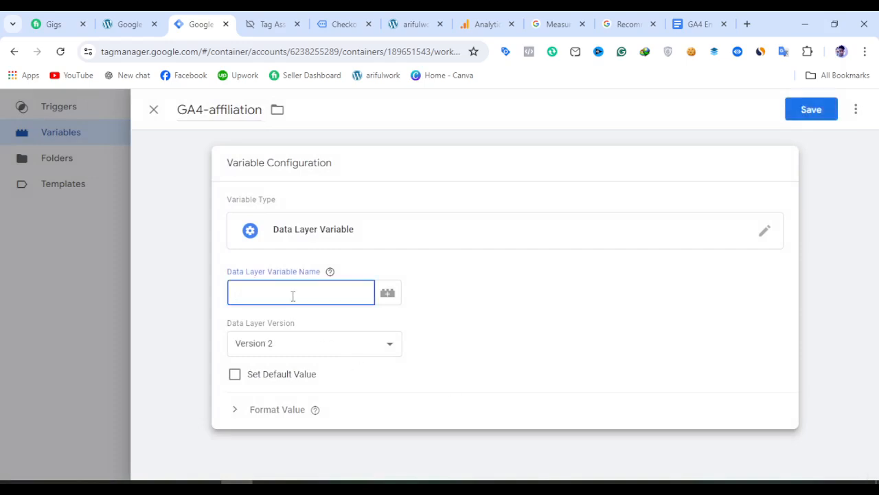
pyautogui.click(271, 24)
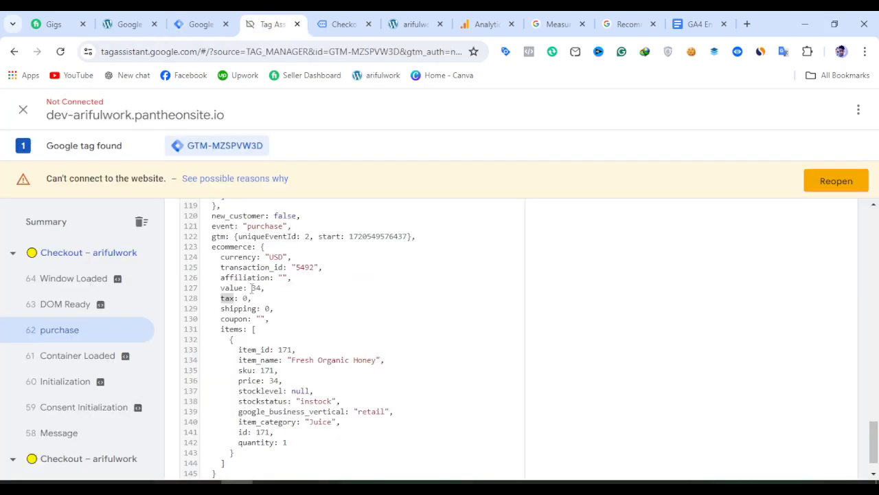
pyautogui.doubleClick(229, 246)
pyautogui.hotkey('ctrl', 'c')
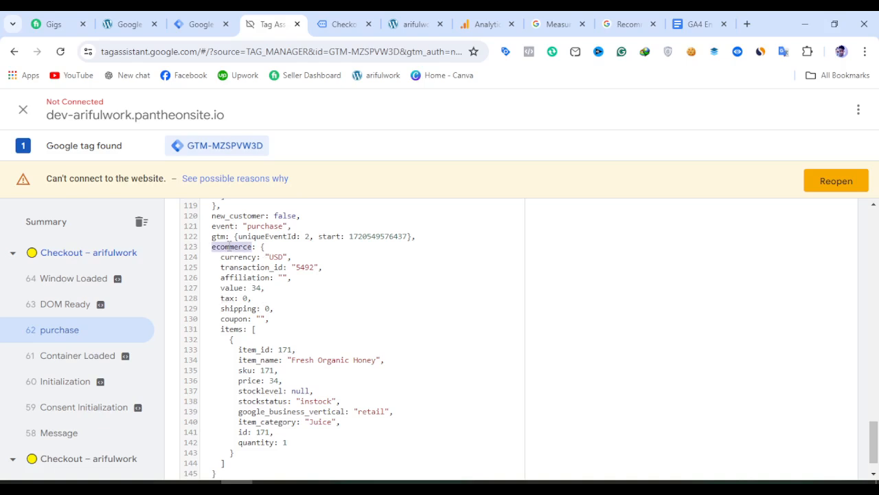
pyautogui.hotkey('ctrl', 'shift', 'Tab')
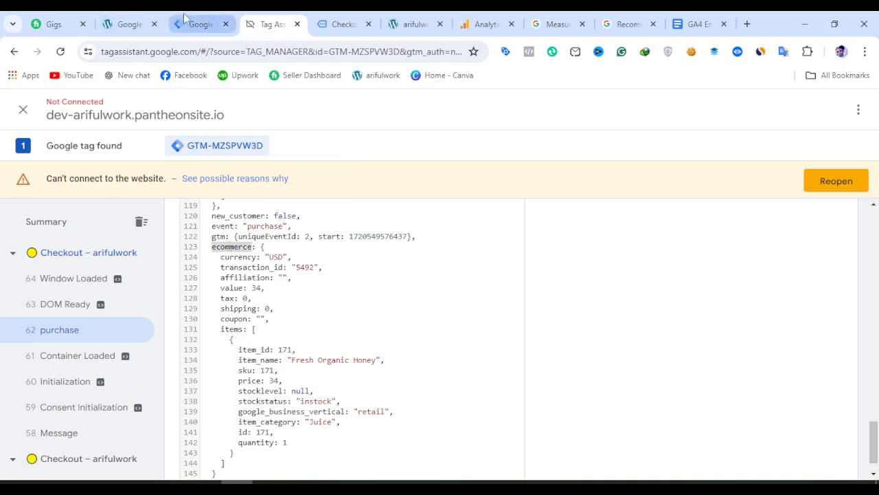
pyautogui.hotkey('ctrl', 'v')
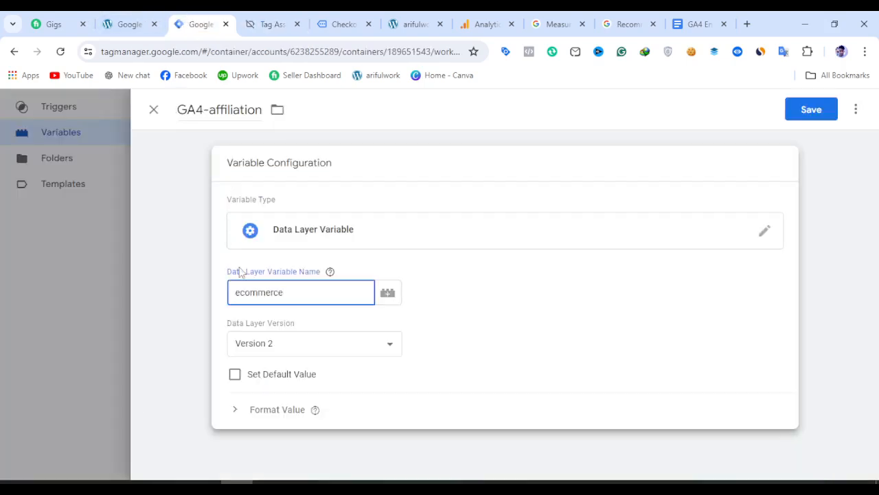
pyautogui.write('.')
# Complete the data layer variable name as ecommerce.affiliation, taking the affiliation key from Tag Assistant's purchase event, and save the variable
pyautogui.hotkey('ctrl', 'v')
pyautogui.click(264, 25)
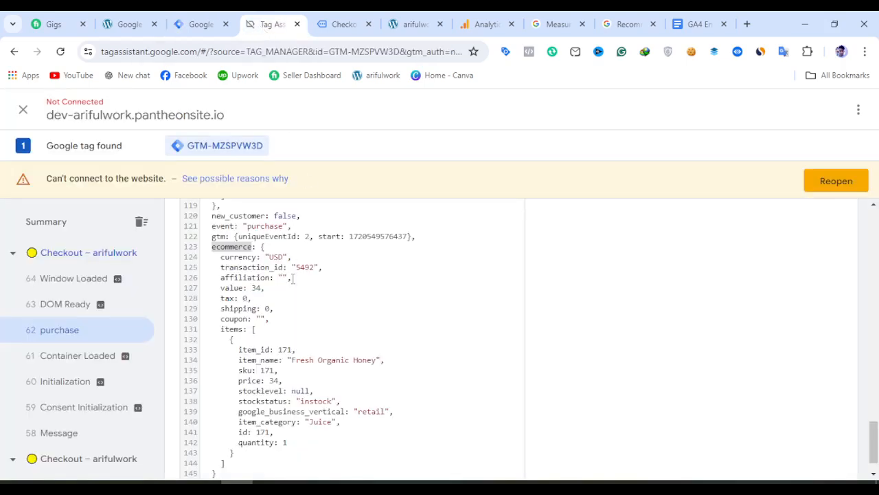
pyautogui.doubleClick(231, 278)
pyautogui.hotkey('ctrl', 'c')
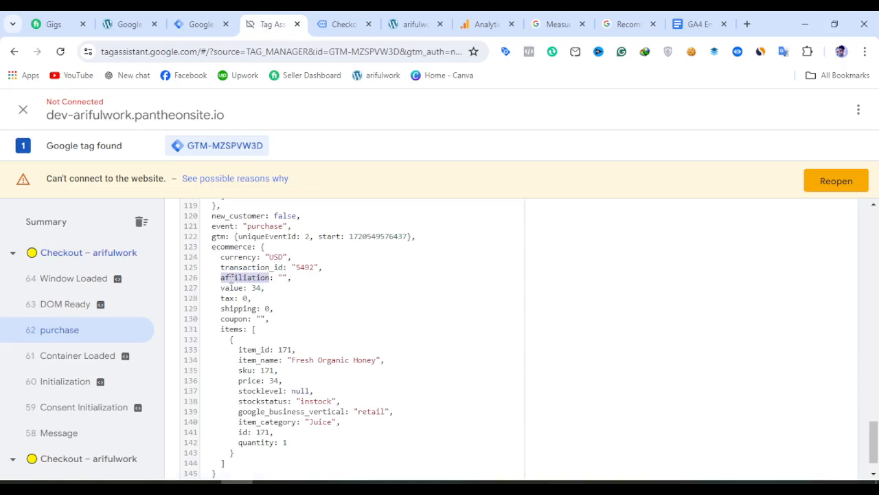
pyautogui.click(201, 25)
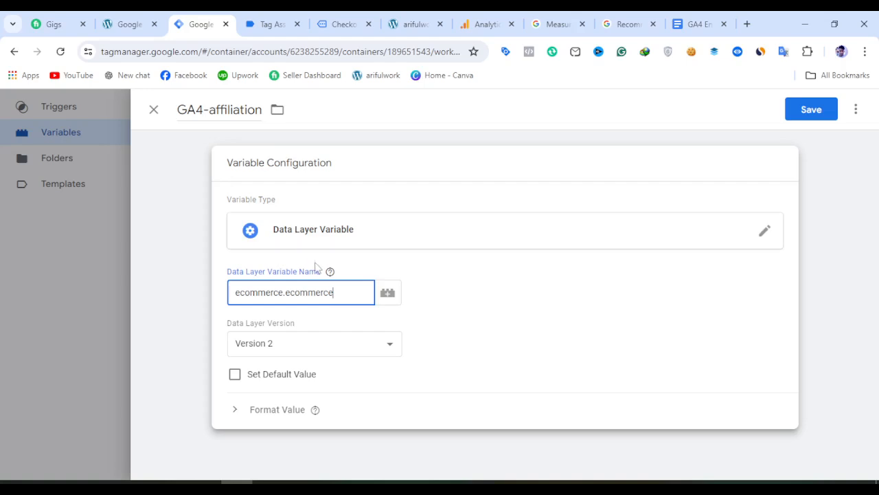
pyautogui.moveTo(334, 292); pyautogui.dragTo(287, 286)
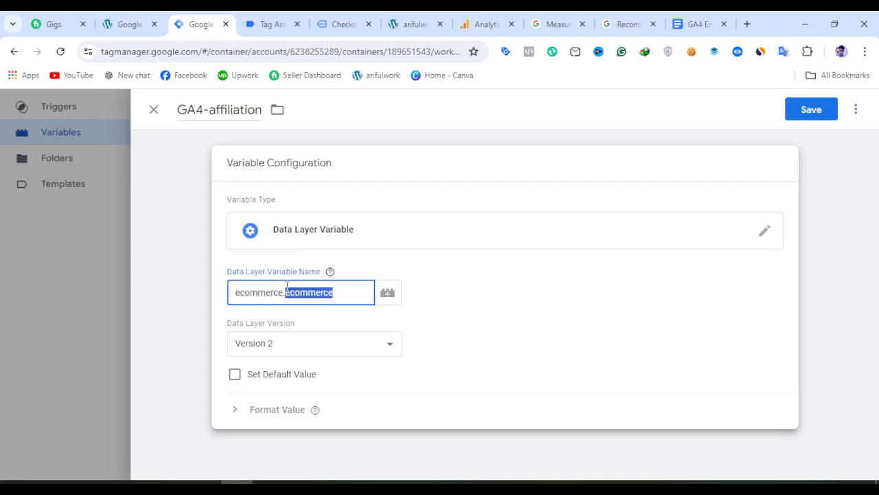
pyautogui.hotkey('ctrl', 'v')
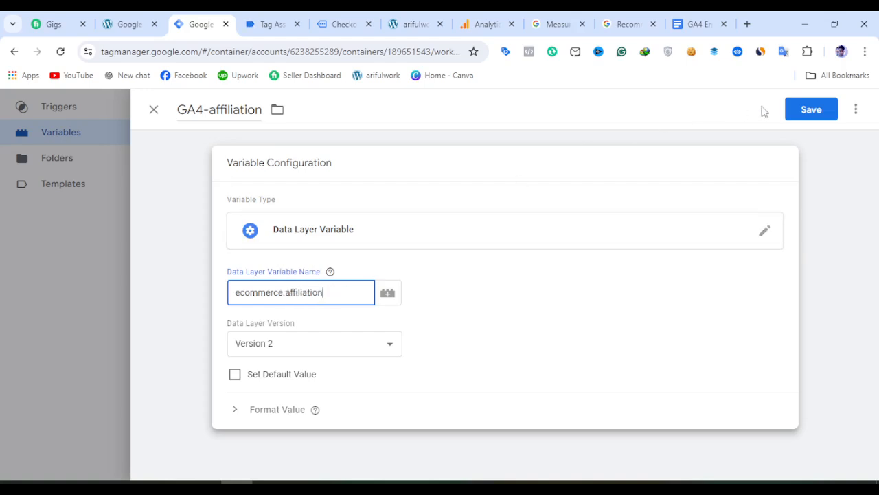
pyautogui.click(801, 110)
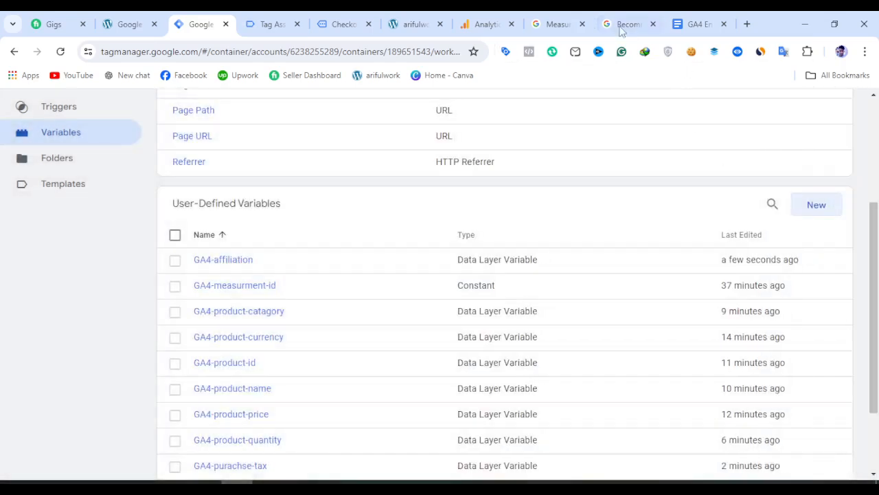
# Examine the purchase event's parameters and item parameters in the Google Analytics events reference, from currency through the item categories
pyautogui.click(620, 24)
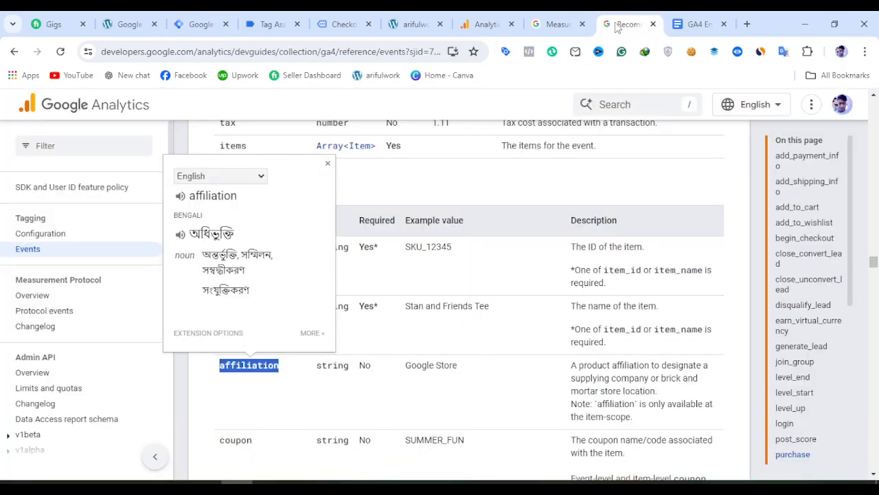
pyautogui.click(504, 245)
pyautogui.scroll(3, 416, 309)
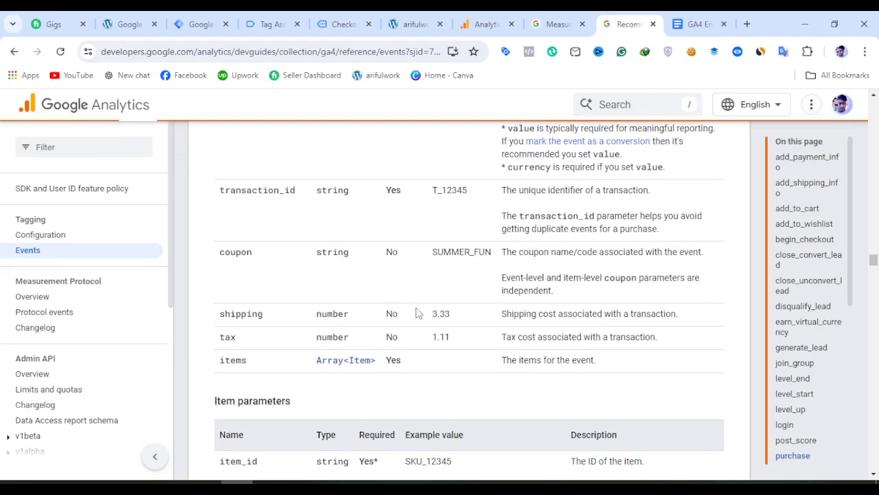
pyautogui.scroll(3, 306, 303)
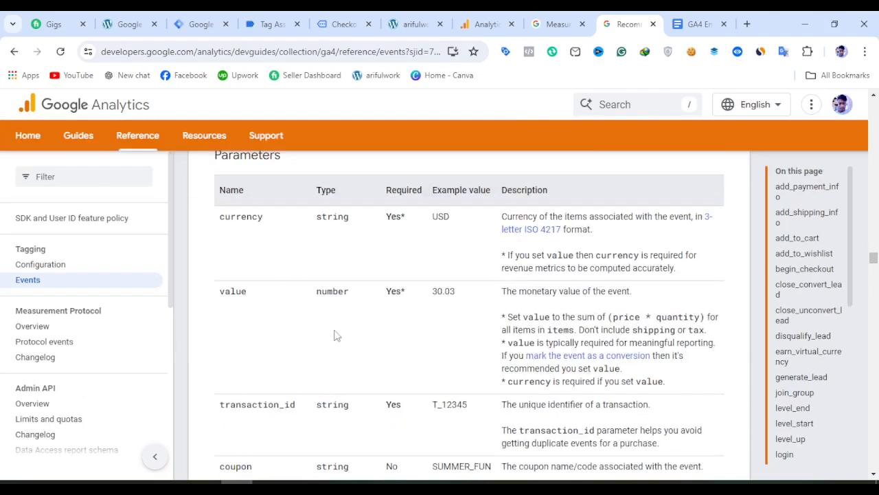
pyautogui.scroll(2, 334, 334)
pyautogui.scroll(-3, 334, 334)
pyautogui.scroll(-2, 328, 341)
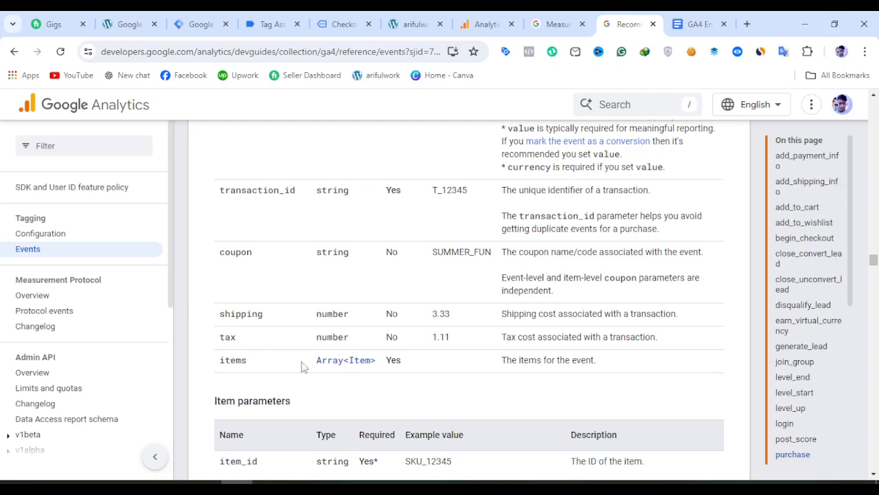
pyautogui.scroll(-2, 266, 382)
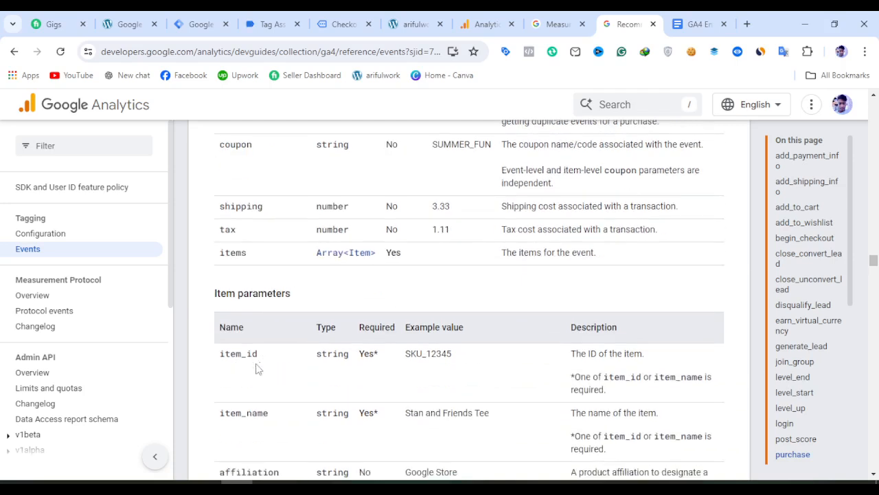
pyautogui.scroll(-1, 343, 385)
pyautogui.scroll(-1, 333, 381)
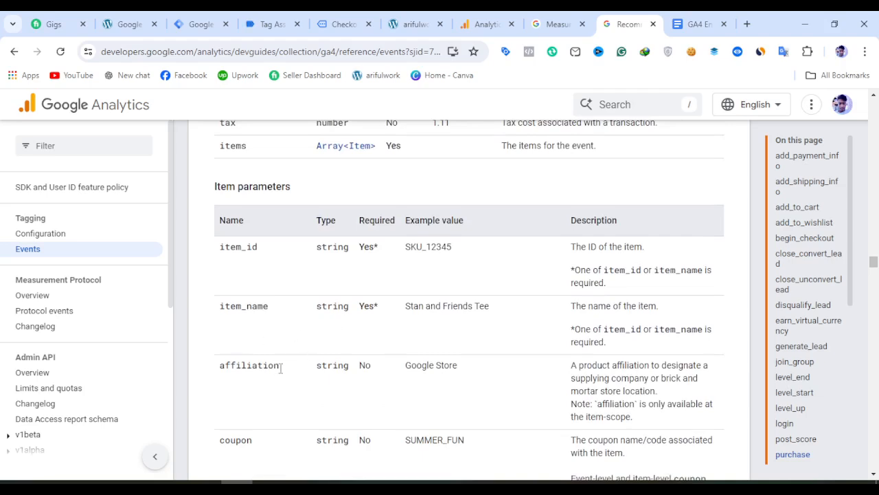
pyautogui.scroll(-2, 266, 342)
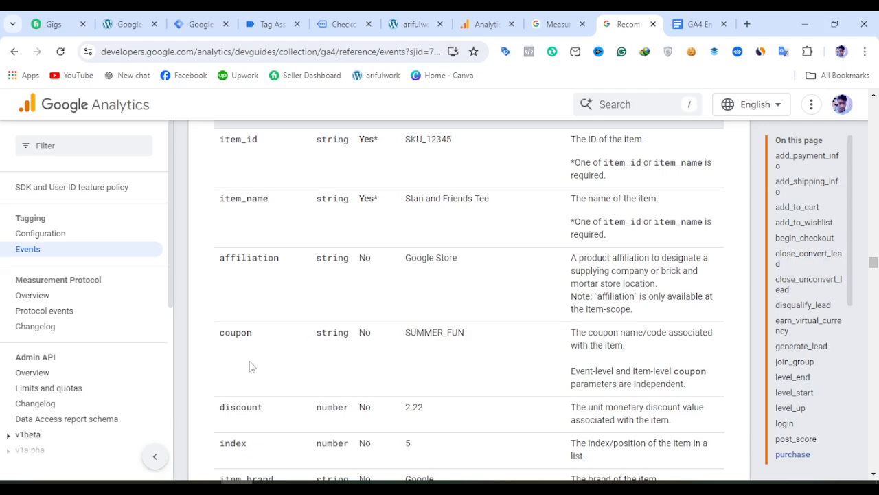
pyautogui.scroll(-4, 254, 368)
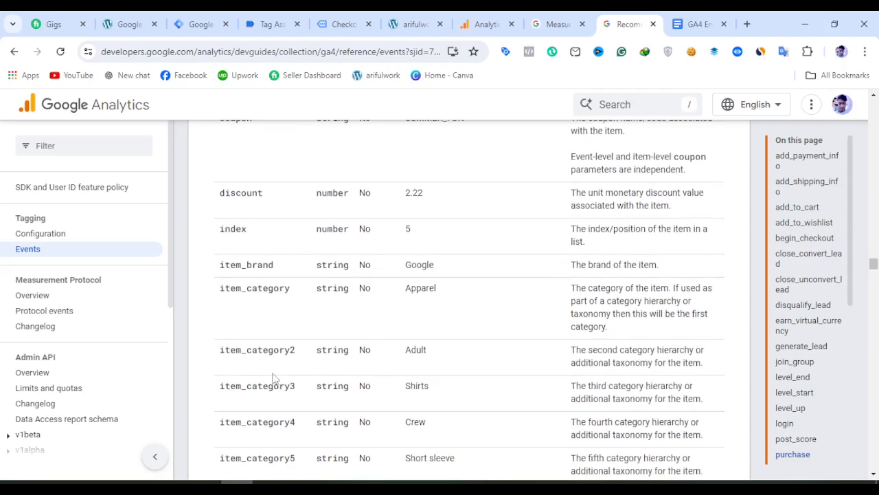
pyautogui.scroll(12, 273, 376)
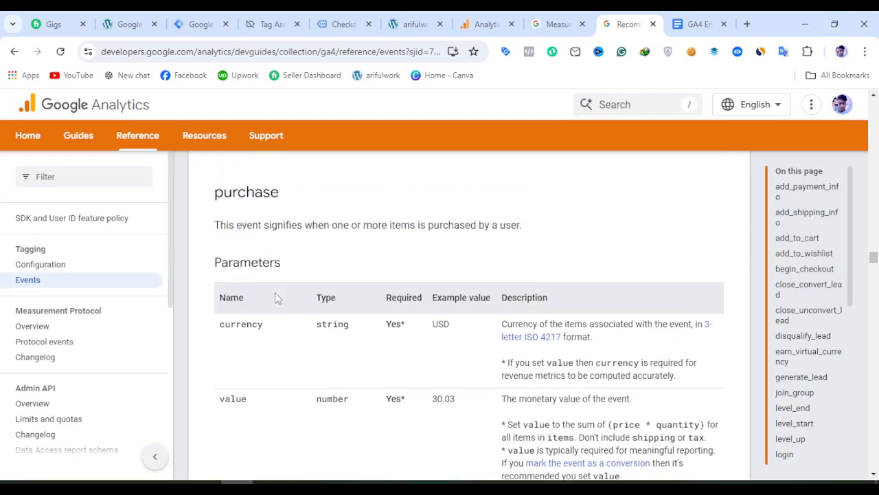
pyautogui.scroll(-2, 282, 323)
pyautogui.scroll(6, 286, 347)
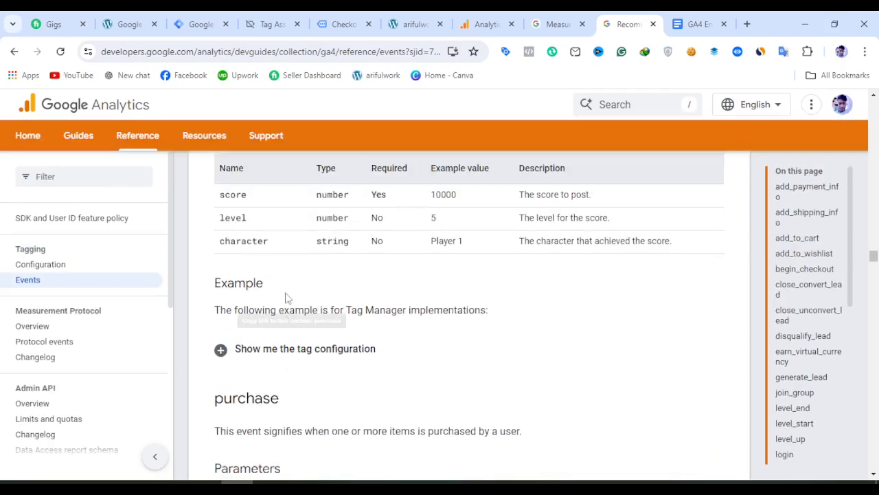
pyautogui.scroll(-10, 288, 316)
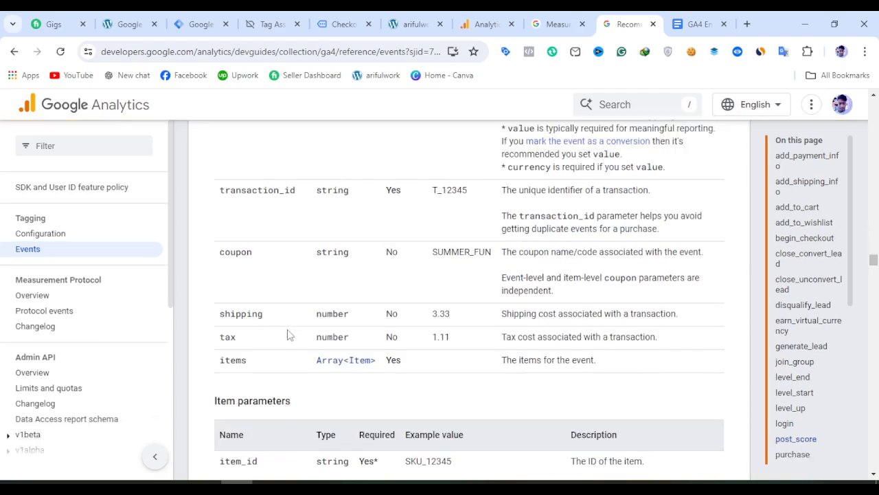
pyautogui.scroll(-3, 288, 335)
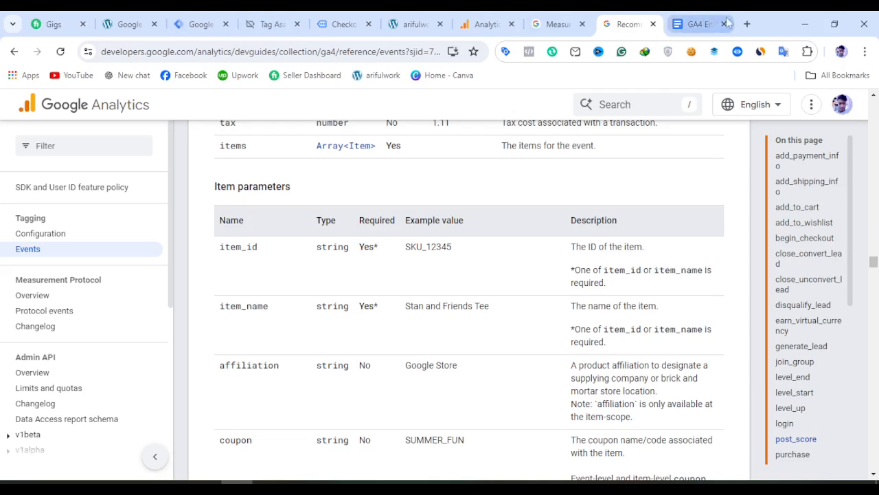
# Switch to Google Docs in a new browser tab and open the "Facebook Pixel & conversion API" document
pyautogui.click(746, 24)
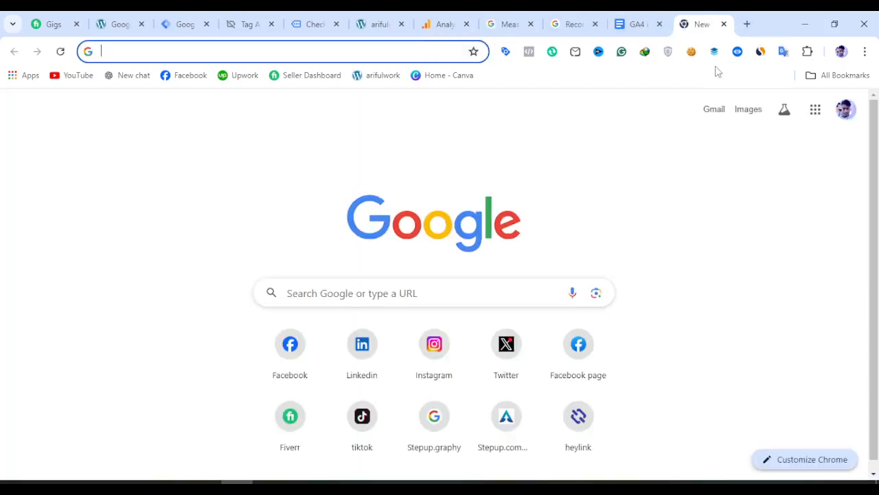
pyautogui.click(816, 112)
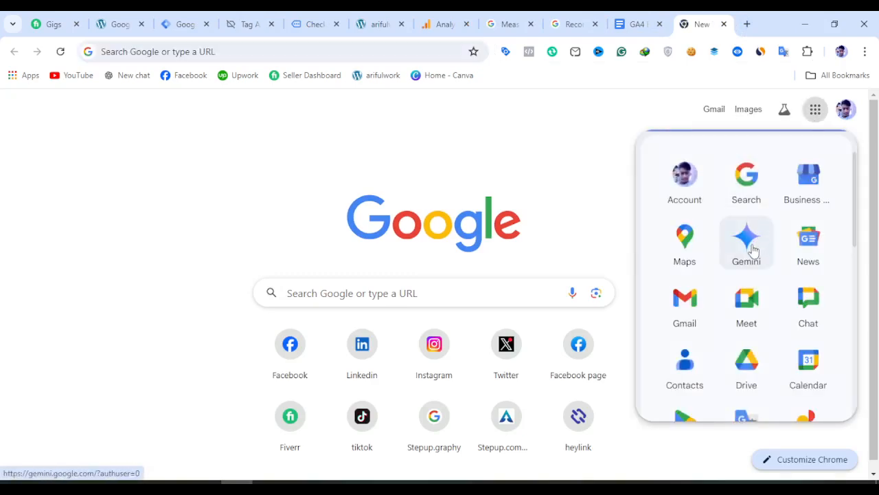
pyautogui.scroll(-4, 746, 255)
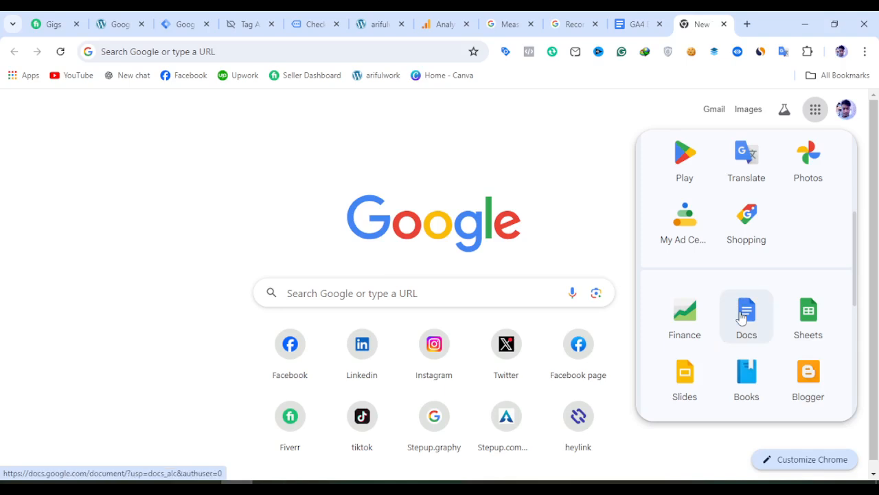
pyautogui.click(742, 315)
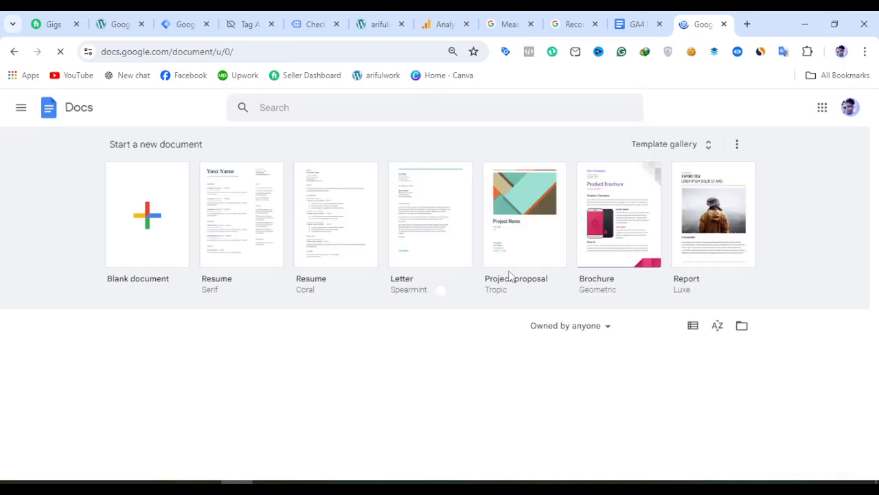
pyautogui.scroll(-2, 460, 283)
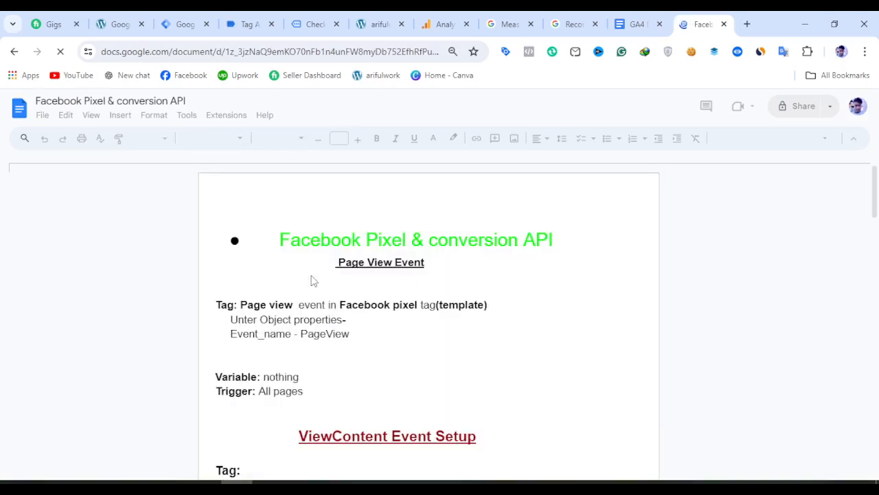
# Copy the item_id mapping function listed for "jsv - FB - Purchase Product - AR" in the document's variable table
pyautogui.scroll(-14, 312, 306)
pyautogui.scroll(-15, 312, 305)
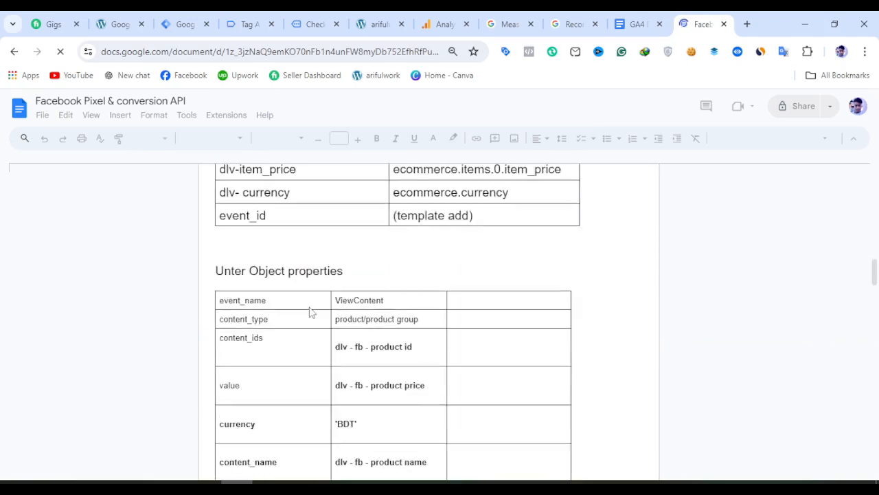
pyautogui.scroll(-6, 310, 314)
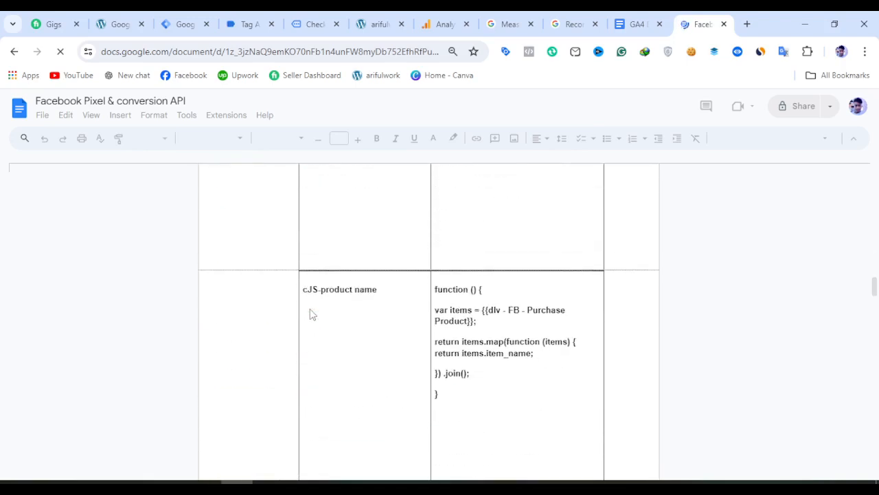
pyautogui.scroll(3, 396, 318)
pyautogui.moveTo(440, 360); pyautogui.dragTo(433, 250)
pyautogui.hotkey('ctrl', 'c')
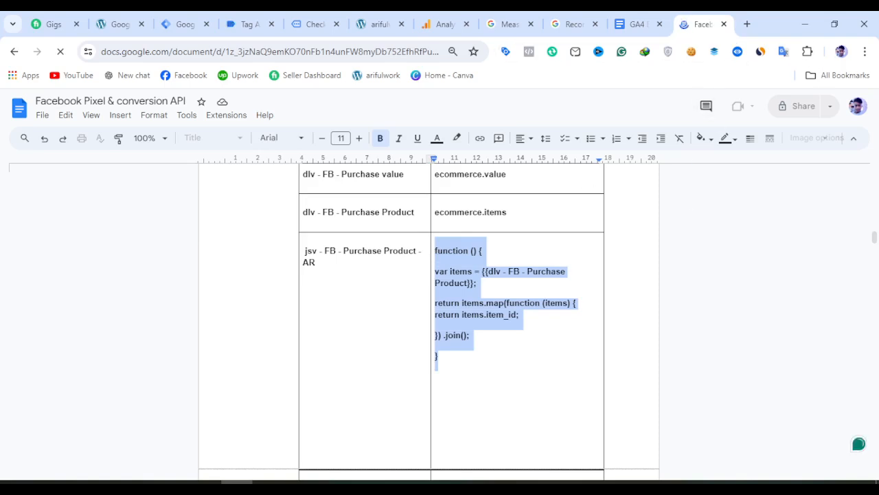
# Switch to Notepad and paste the copied item_id mapping function beneath the purchase line, leaving a blank line between them
pyautogui.hotkey('alt', 'Tab')
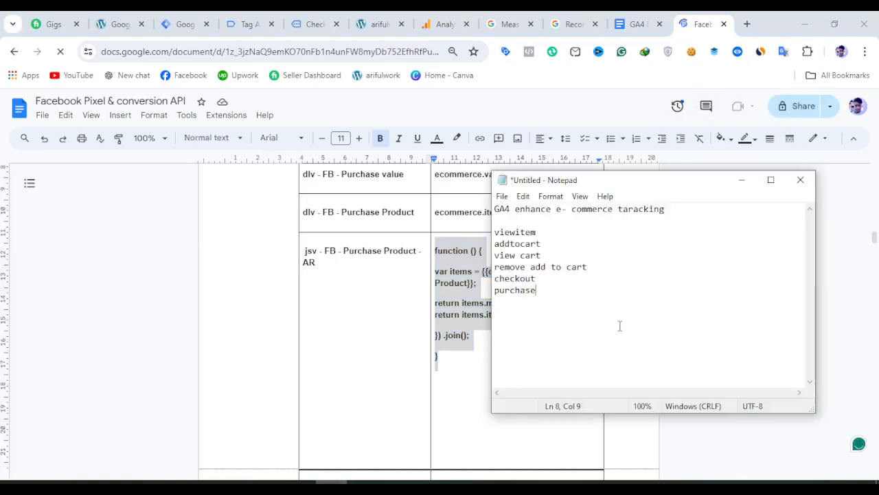
pyautogui.press('Return')
pyautogui.press('Return')
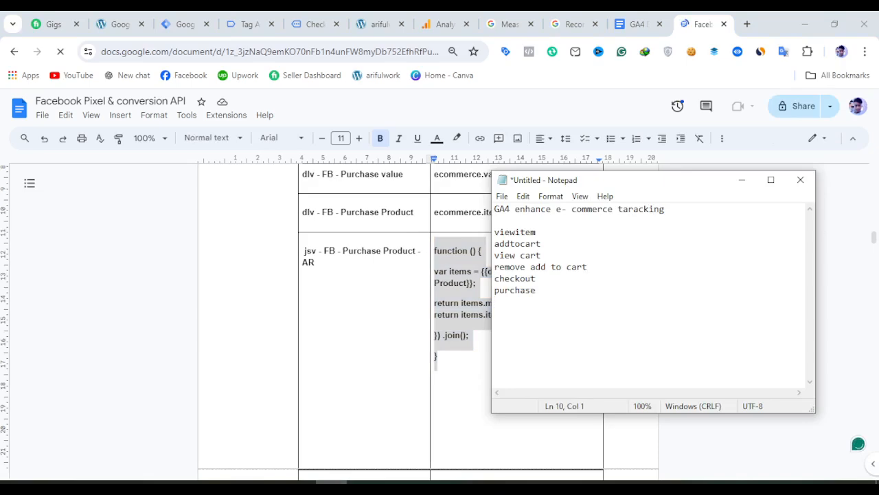
pyautogui.hotkey('ctrl', 'v')
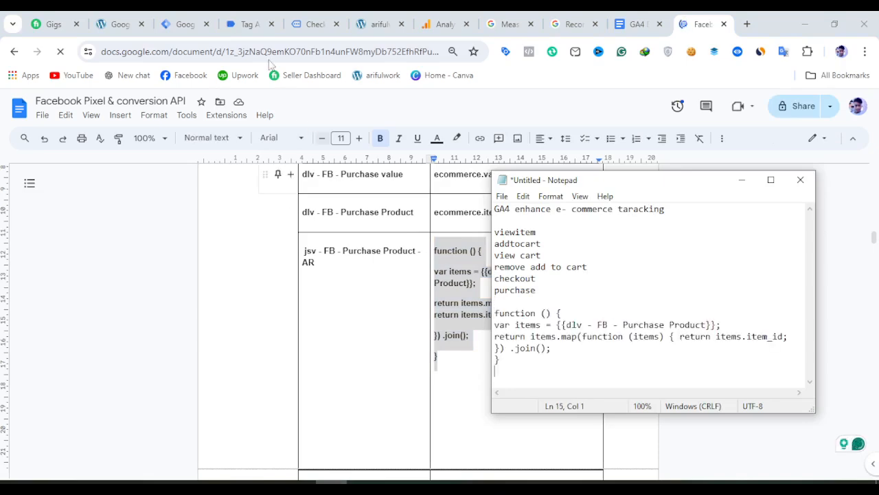
# Start a new user-defined variable in Google Tag Manager and review the pasted mapping function in Notepad
pyautogui.click(185, 24)
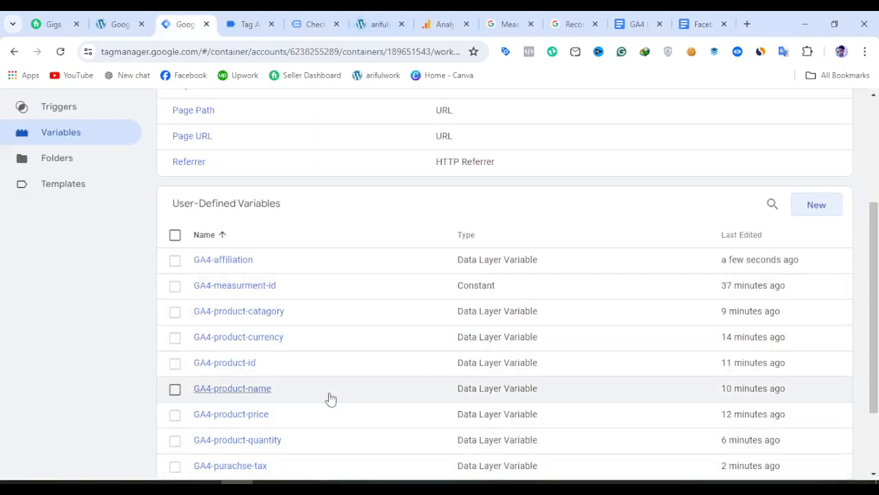
pyautogui.click(790, 206)
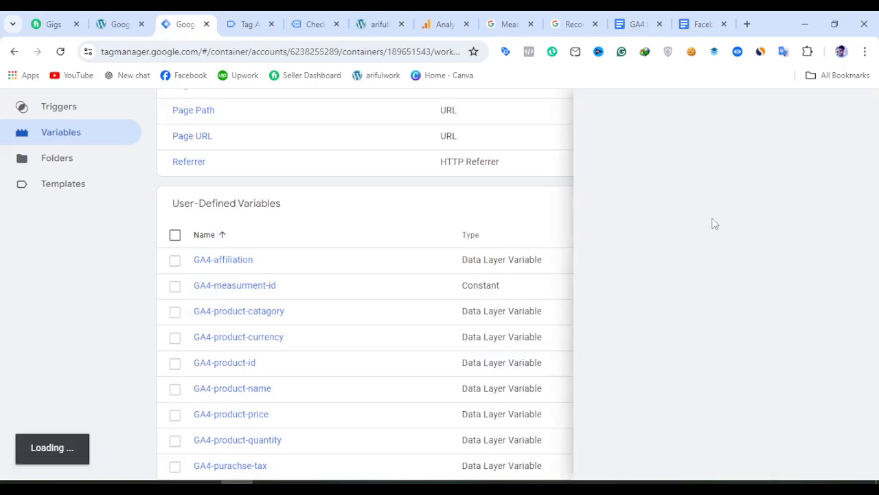
pyautogui.click(336, 483)
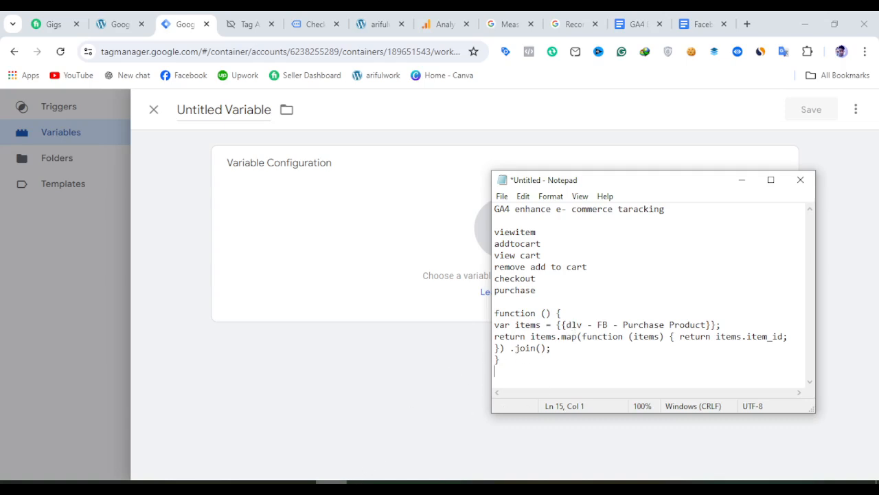
pyautogui.click(332, 489)
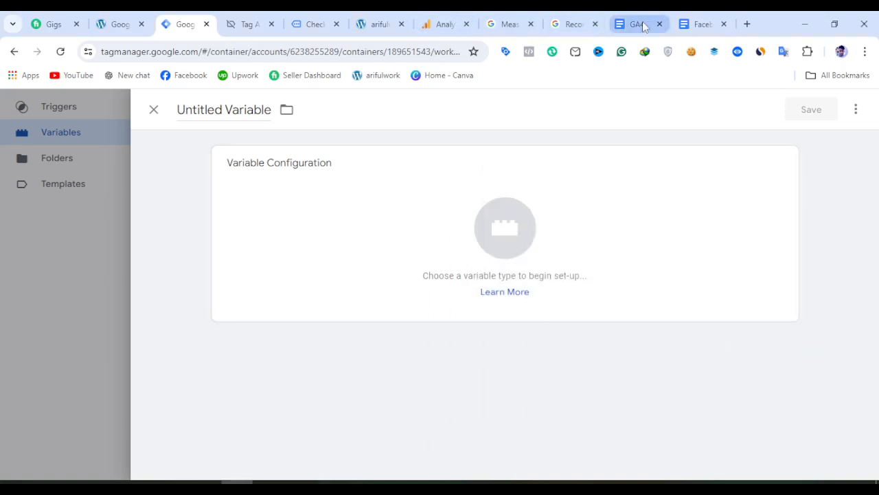
# Check the open Google Docs documents and look up the value parameter of the purchase event in the Google Analytics events reference
pyautogui.click(699, 24)
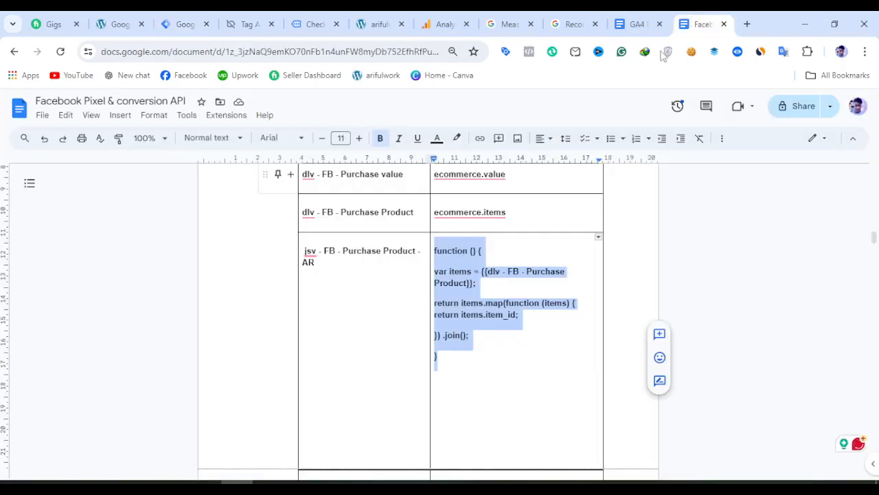
pyautogui.click(638, 24)
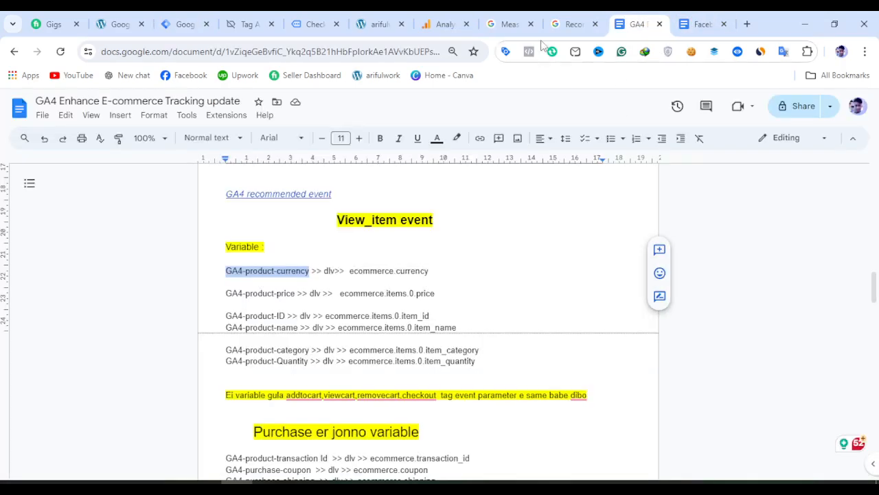
pyautogui.click(578, 24)
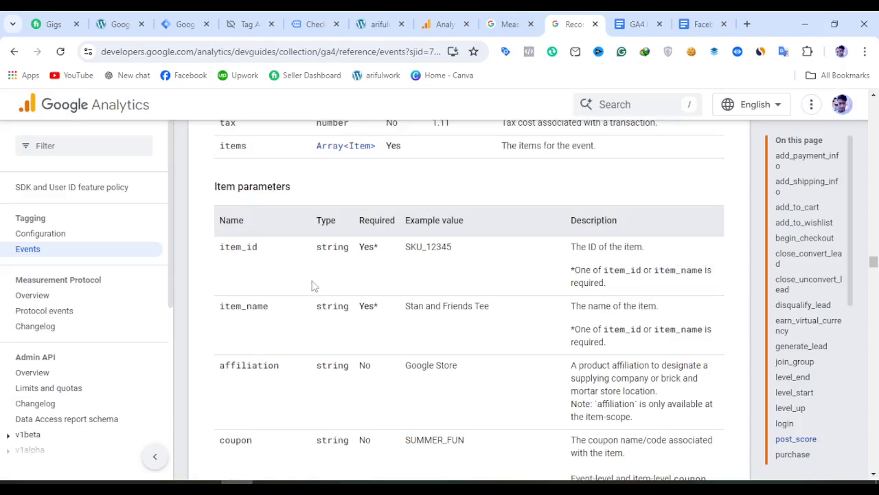
pyautogui.scroll(7, 314, 289)
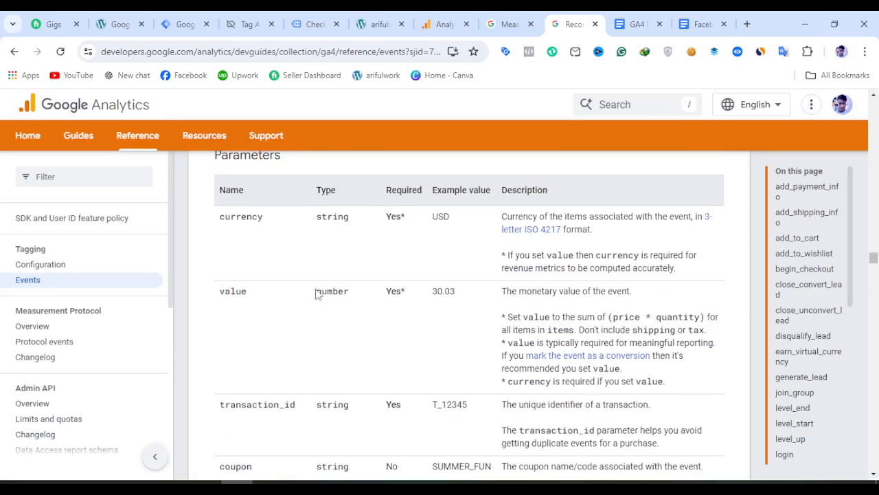
pyautogui.moveTo(252, 292); pyautogui.dragTo(199, 278)
pyautogui.click(248, 256)
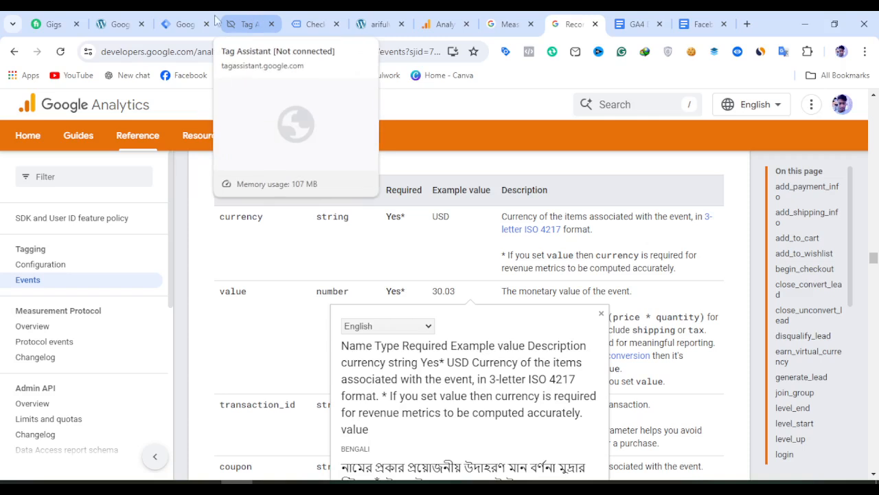
# Return to Google Tag Manager and name the new variable GA4-purchase-value
pyautogui.click(196, 23)
pyautogui.doubleClick(217, 113)
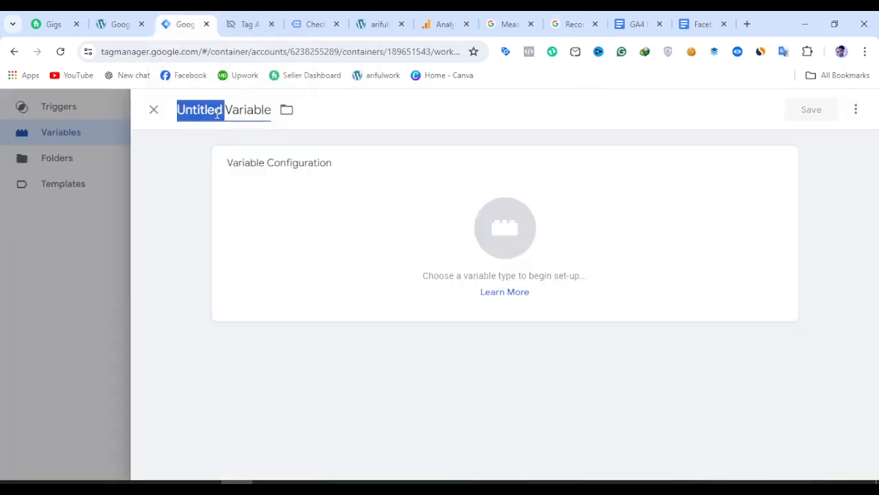
pyautogui.tripleClick(217, 114)
pyautogui.write('G')
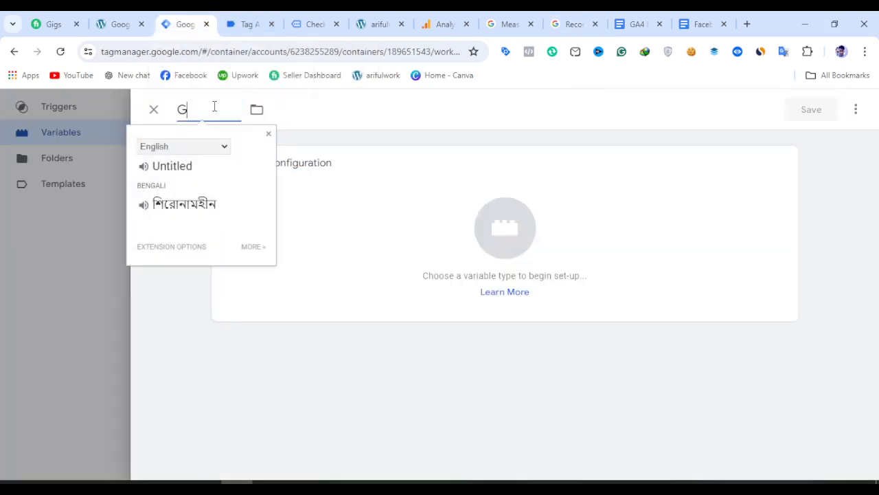
pyautogui.write('A')
pyautogui.write('4-')
pyautogui.write('pu')
pyautogui.write('raxhs')
pyautogui.press('BackSpace')
pyautogui.press('BackSpace')
pyautogui.press('BackSpace')
pyautogui.write('ch')
pyautogui.press('BackSpace')
pyautogui.press('BackSpace')
pyautogui.press('BackSpace')
pyautogui.write('chase-')
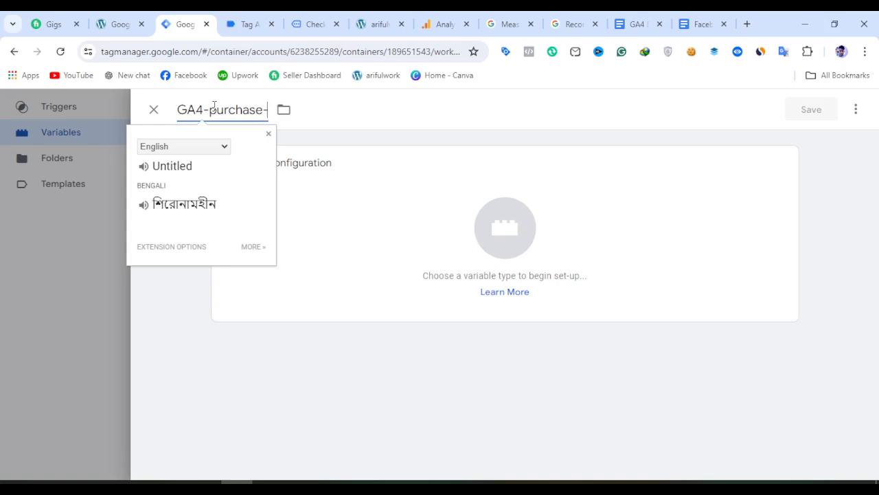
pyautogui.write('value')
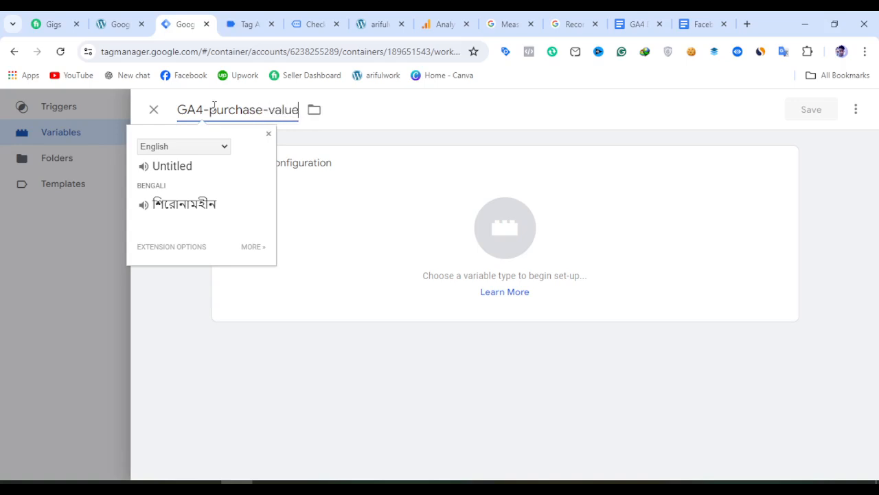
# Set the variable type of GA4-purchase-value to Data Layer Variable
pyautogui.click(467, 241)
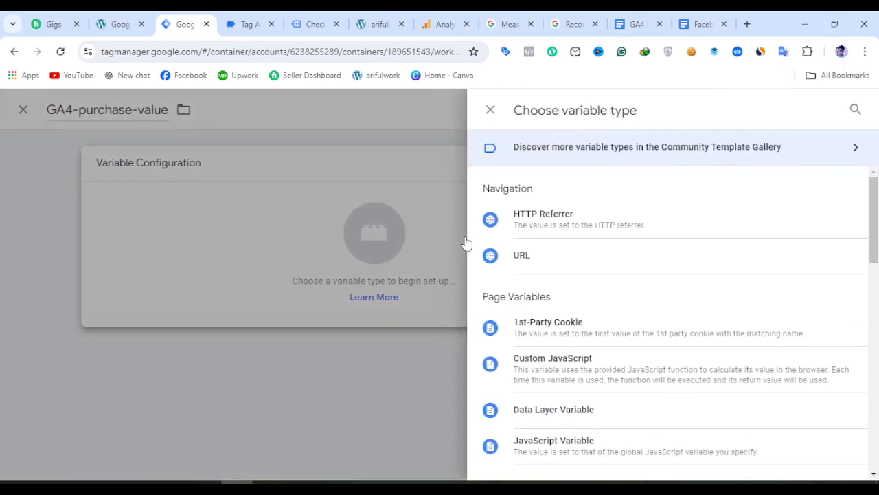
pyautogui.scroll(-5, 515, 288)
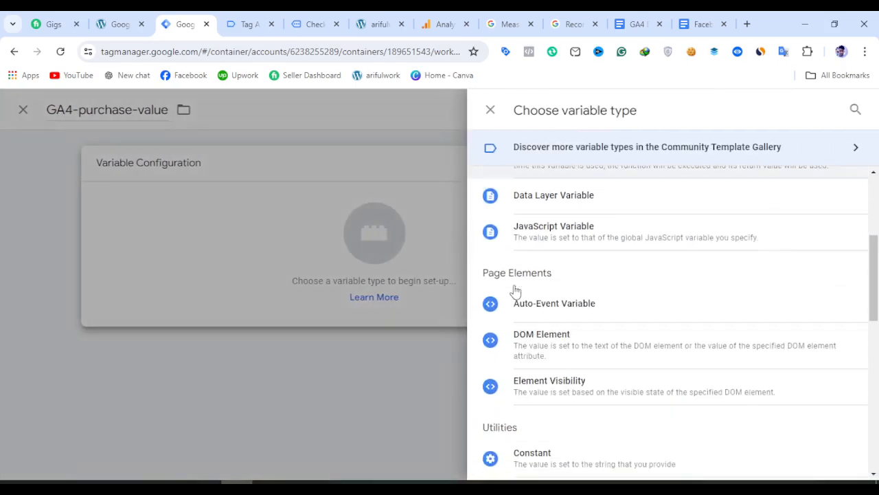
pyautogui.scroll(-2, 515, 292)
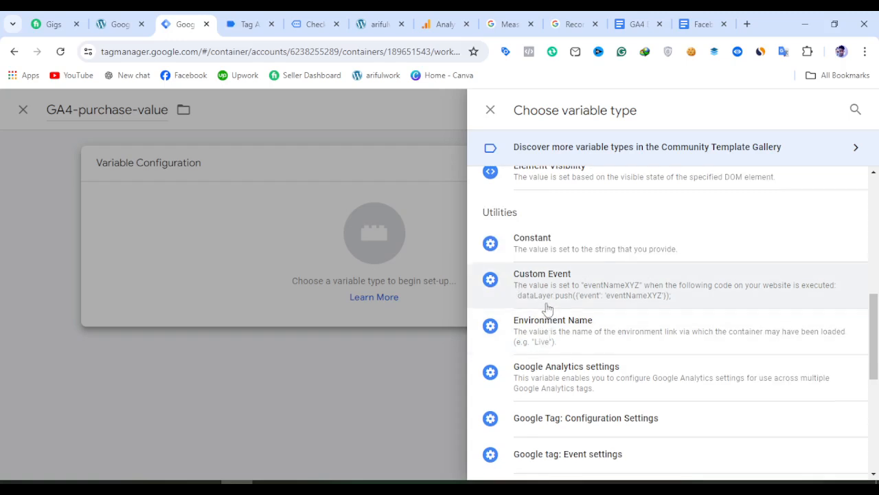
pyautogui.scroll(3, 559, 295)
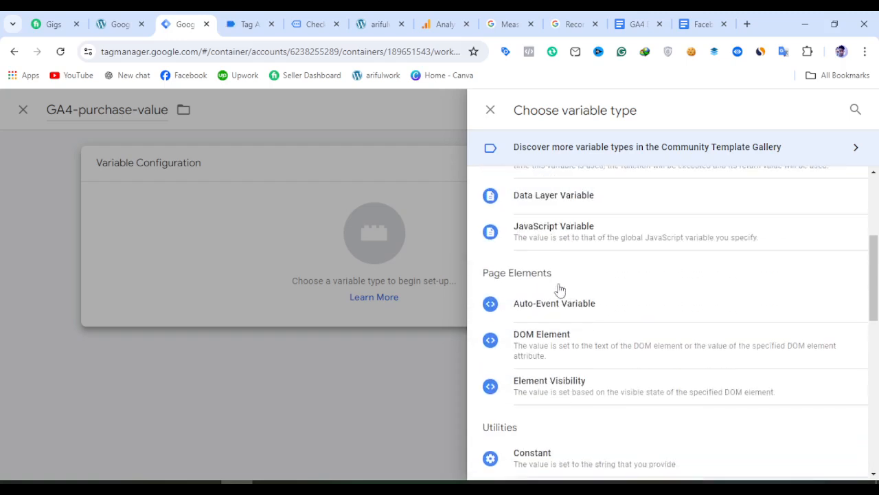
pyautogui.click(559, 200)
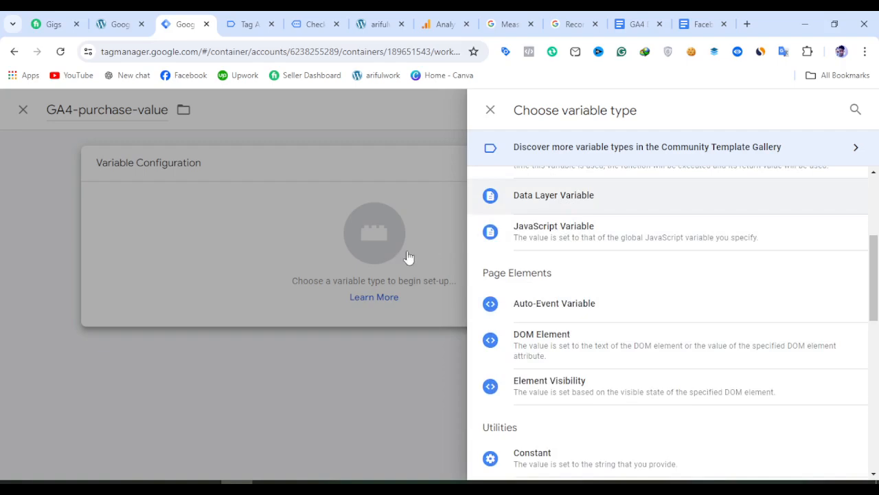
pyautogui.click(327, 298)
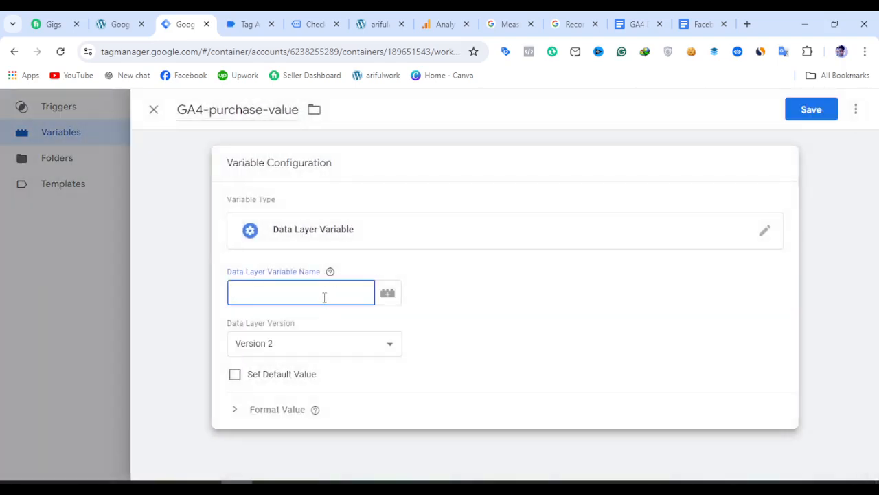
# Copy the ecommerce key from Tag Assistant's purchase event into the data layer variable name, followed by a dot
pyautogui.click(251, 24)
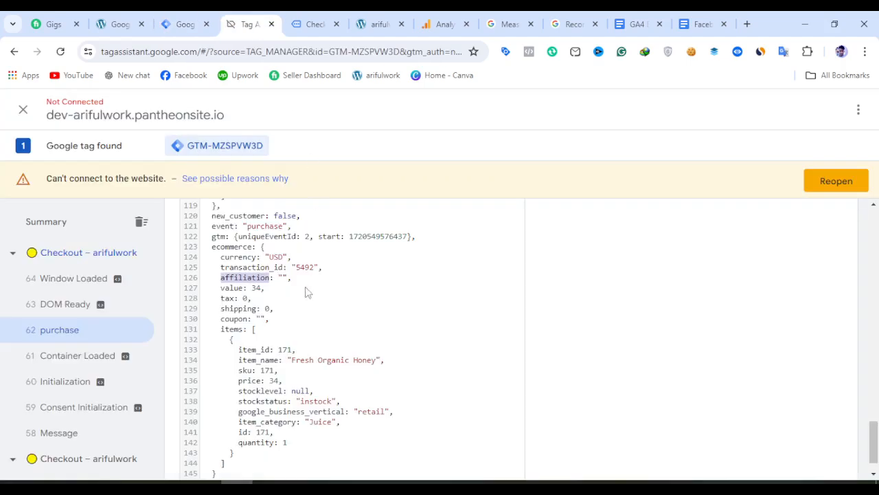
pyautogui.scroll(-1, 264, 363)
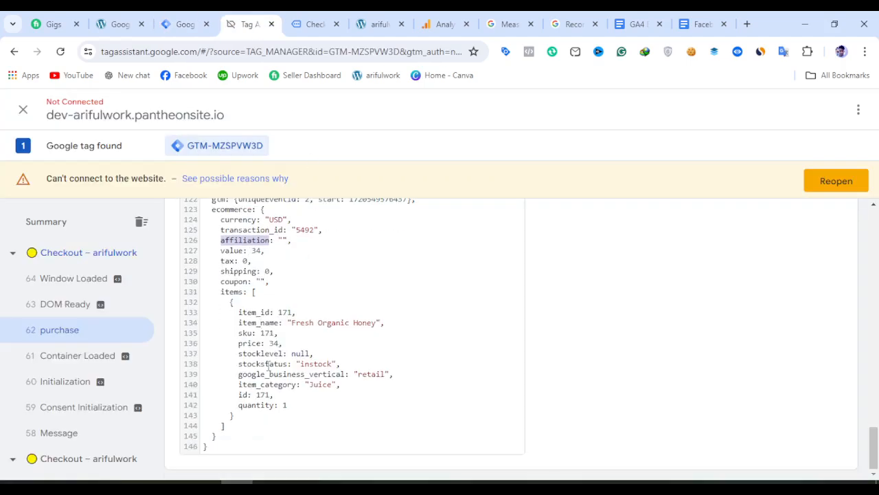
pyautogui.scroll(3, 226, 308)
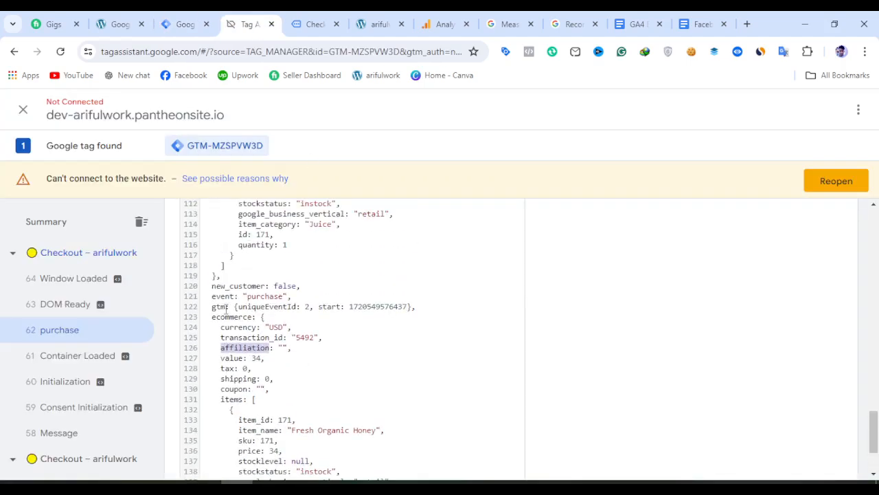
pyautogui.doubleClick(227, 316)
pyautogui.hotkey('ctrl', 'c')
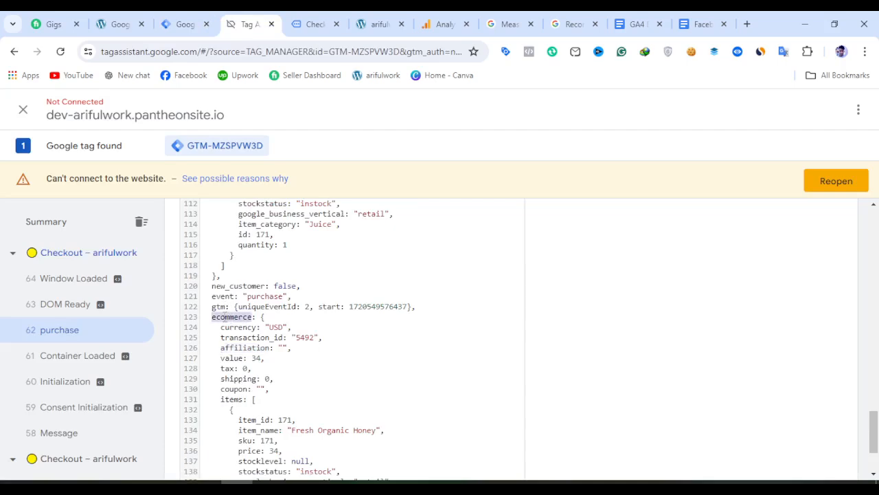
pyautogui.click(187, 24)
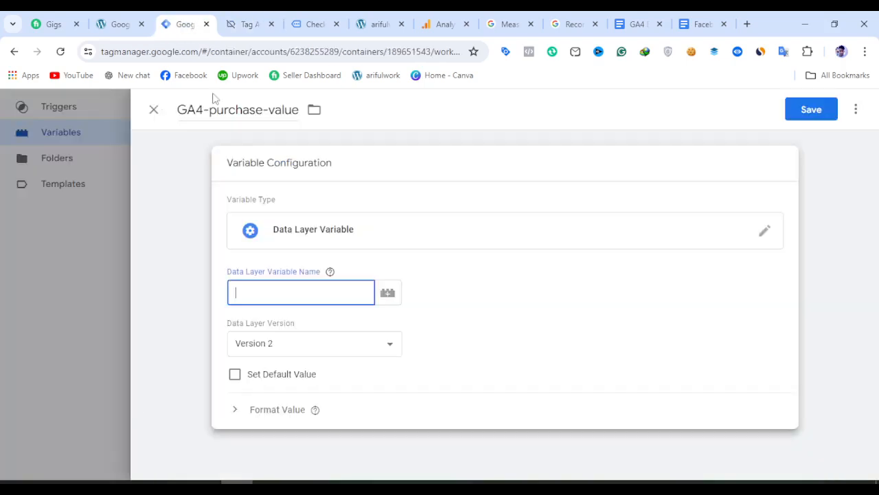
pyautogui.hotkey('ctrl', 'v')
pyautogui.write('.')
# Complete the data layer variable name as ecommerce.value, taking the value key from Tag Assistant's purchase event, and save the variable
pyautogui.click(248, 24)
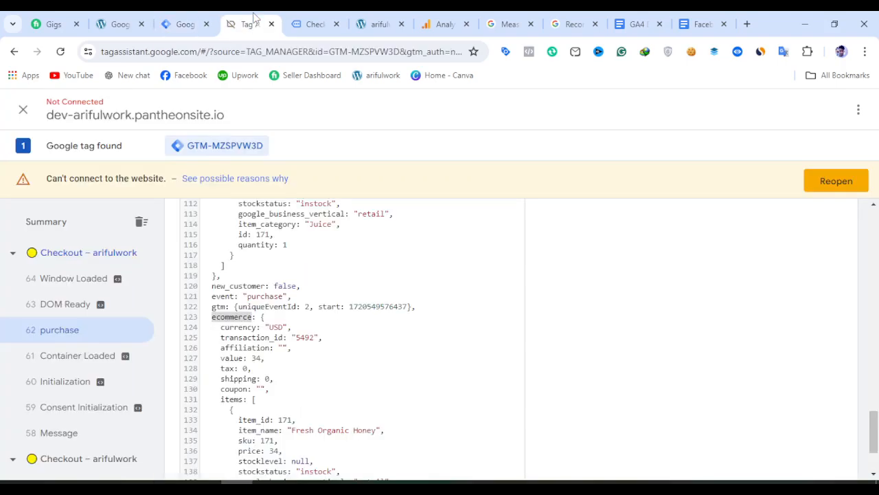
pyautogui.doubleClick(228, 358)
pyautogui.hotkey('ctrl', 'c')
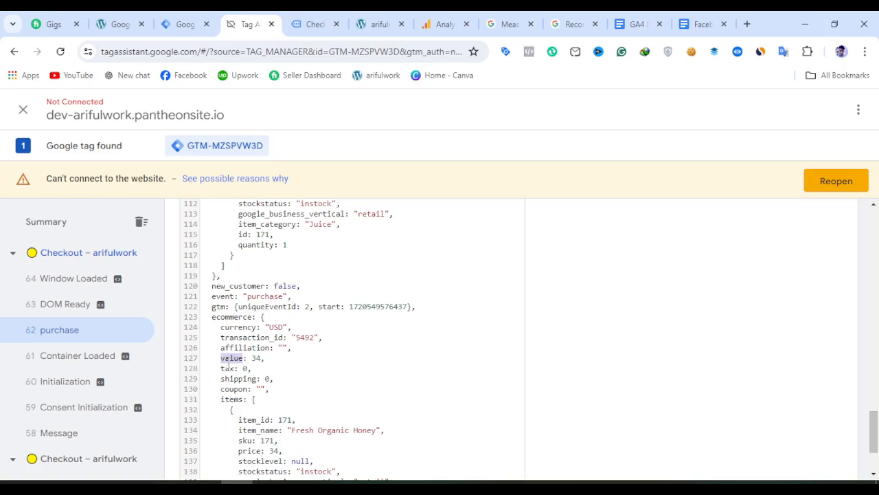
pyautogui.click(184, 24)
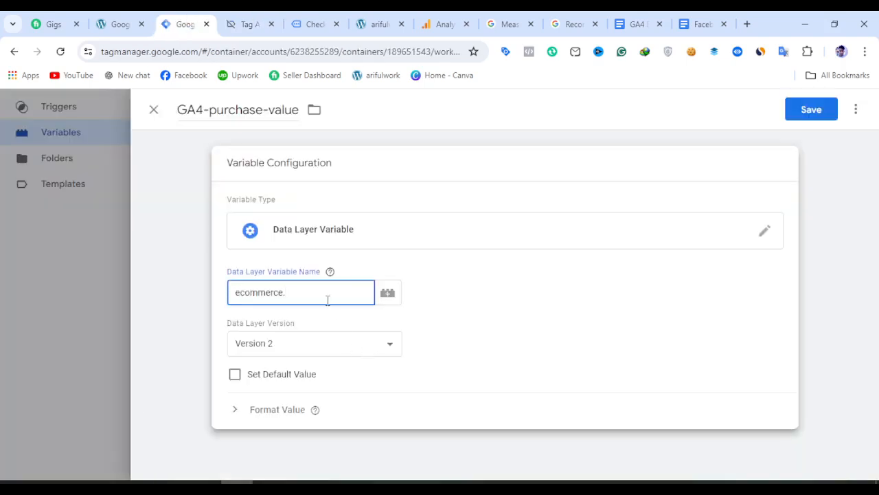
pyautogui.hotkey('ctrl', 'v')
pyautogui.click(808, 108)
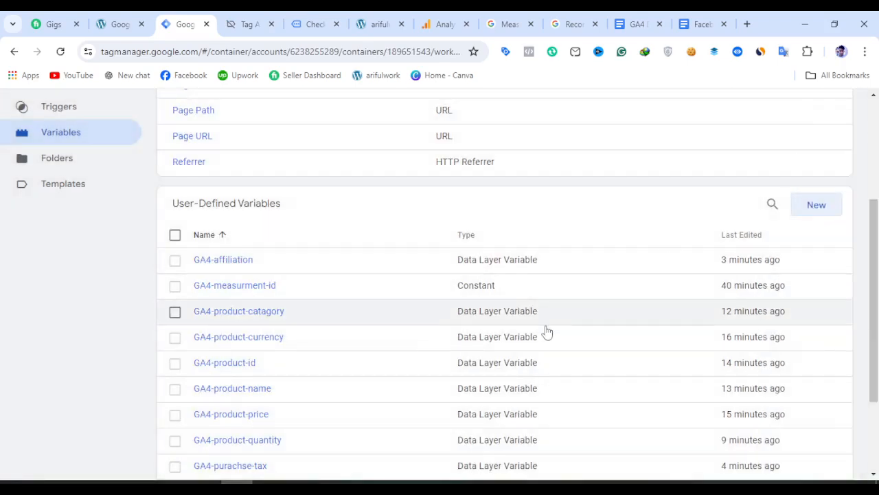
# Check the function in Notepad, and create a new Tag Manager variable named GA4-purchase-items
pyautogui.click(331, 482)
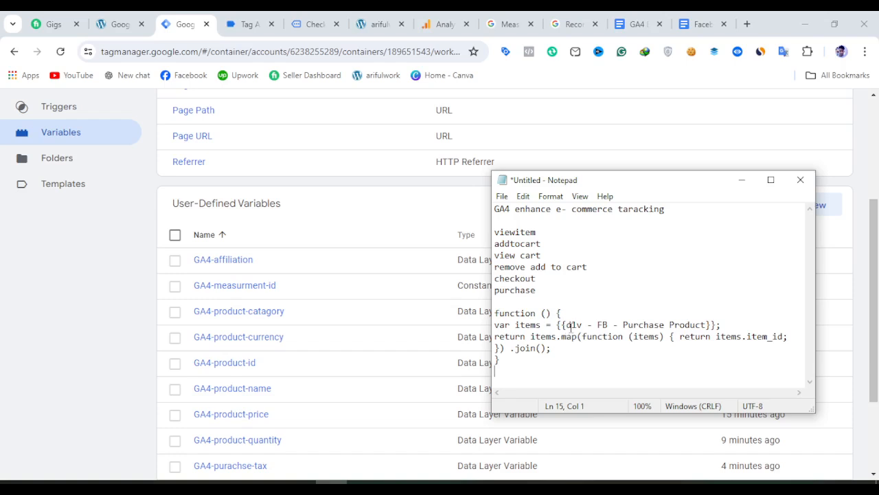
pyautogui.click(332, 482)
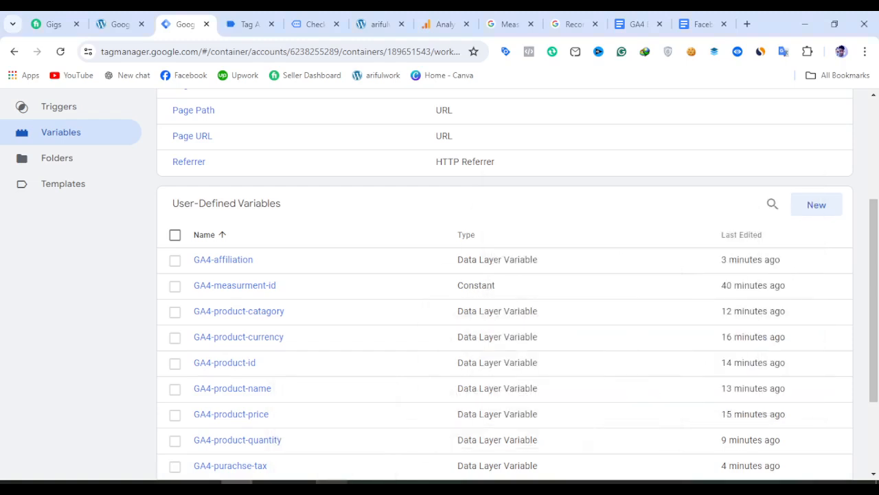
pyautogui.click(820, 213)
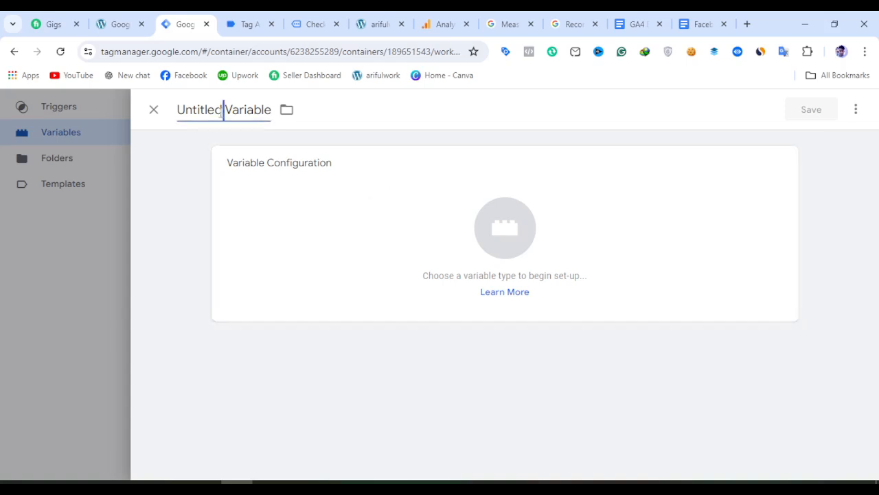
pyautogui.click(221, 111)
pyautogui.write('G')
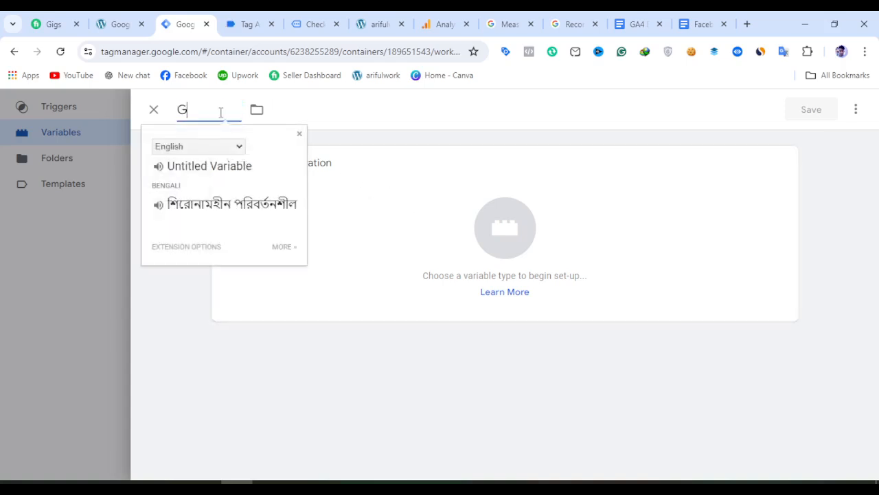
pyautogui.write('A4-purchase-')
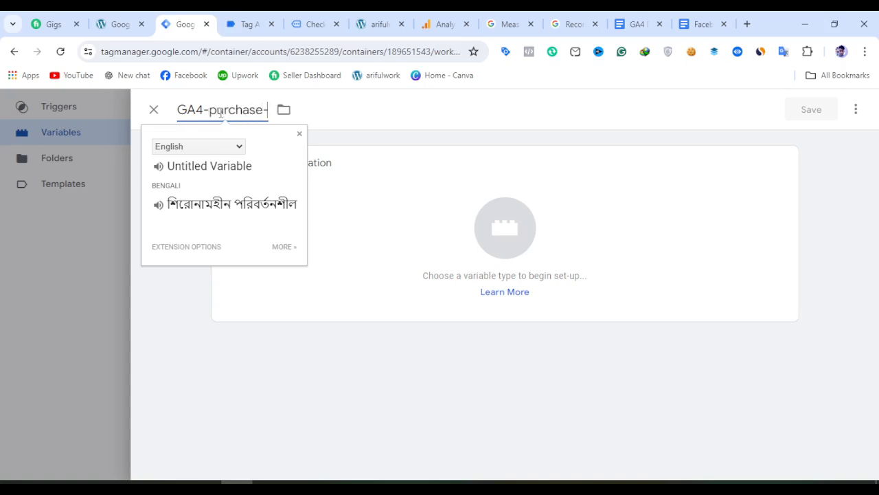
pyautogui.write('items')
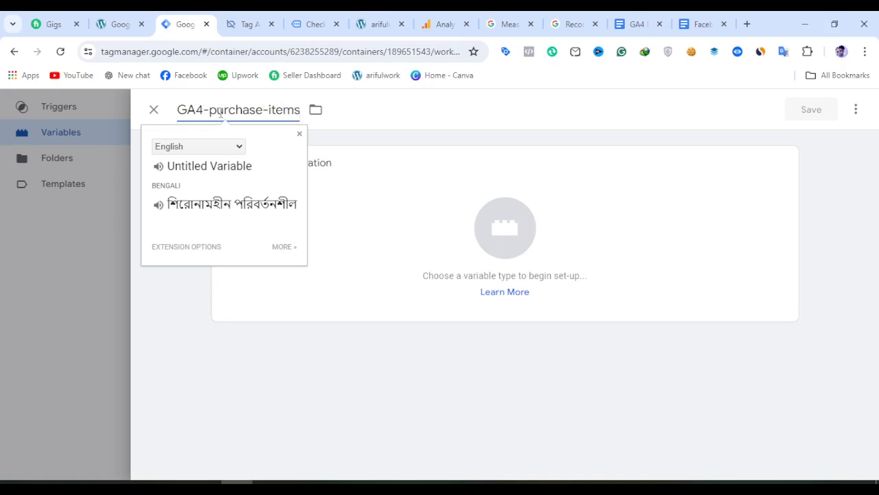
# Set the variable type of GA4-purchase-items to Data Layer Variable
pyautogui.click(509, 271)
pyautogui.scroll(-2, 512, 275)
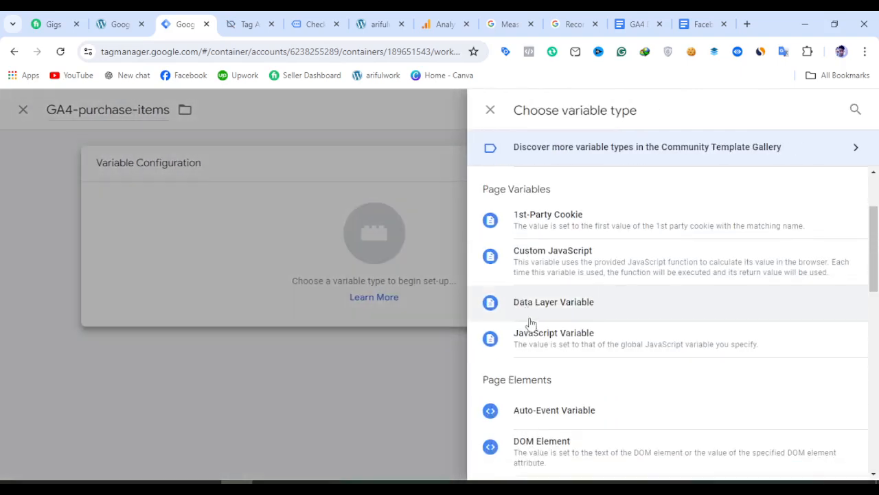
pyautogui.click(530, 321)
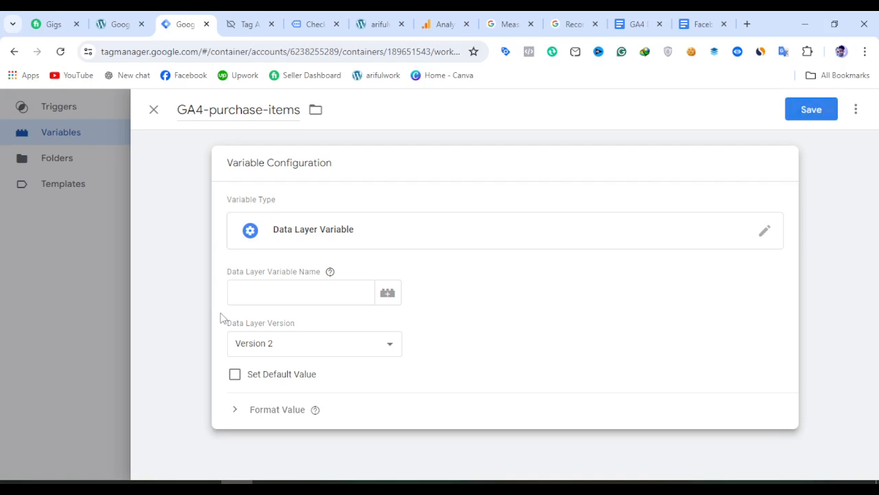
# Copy the ecommerce key from Tag Assistant's purchase event into the data layer variable name of GA4-purchase-items, followed by a dot
pyautogui.click(282, 295)
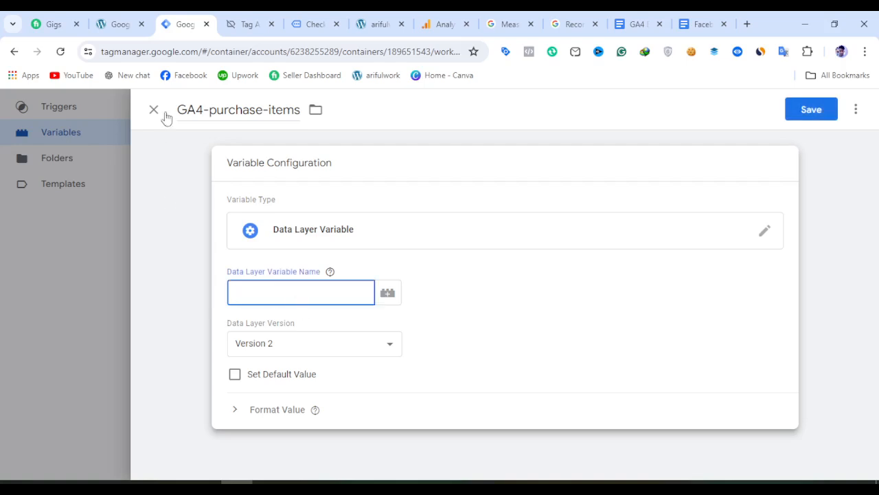
pyautogui.click(251, 26)
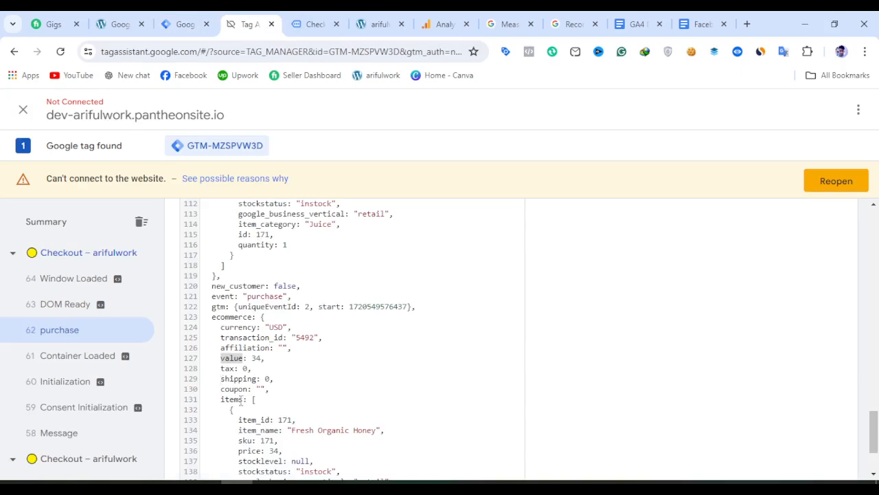
pyautogui.doubleClick(230, 317)
pyautogui.hotkey('ctrl', 'c')
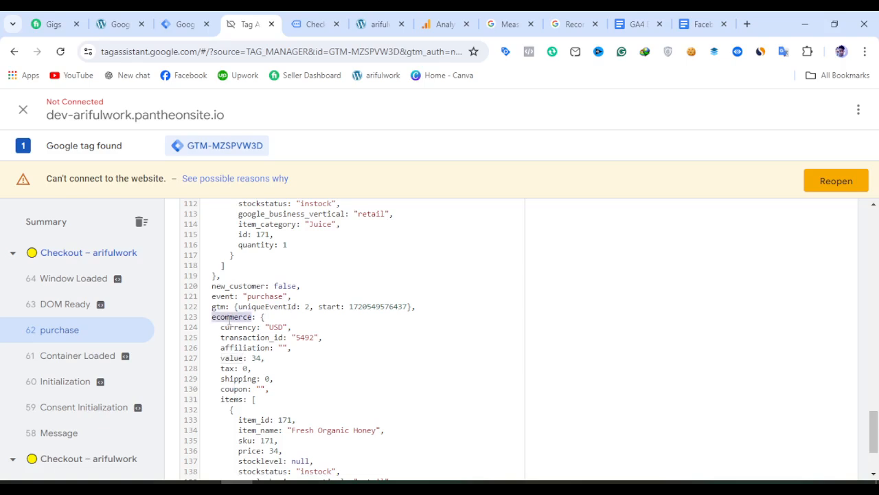
pyautogui.click(176, 24)
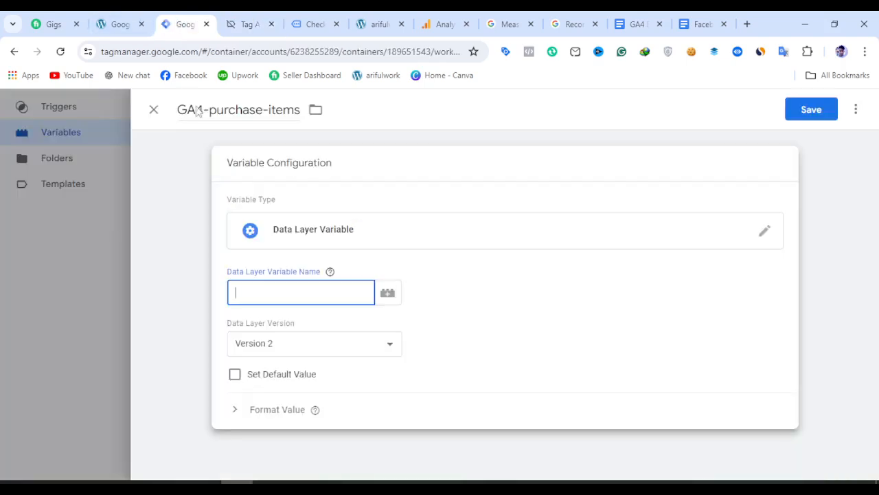
pyautogui.hotkey('ctrl', 'v')
# Complete the data layer variable name as ecommerce.items, taking the items key from Tag Assistant's purchase event, and save the variable
pyautogui.click(314, 24)
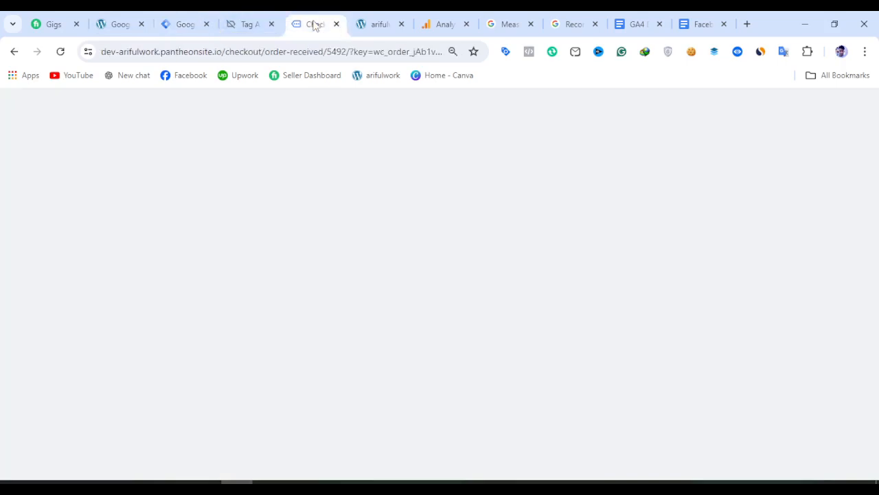
pyautogui.click(246, 24)
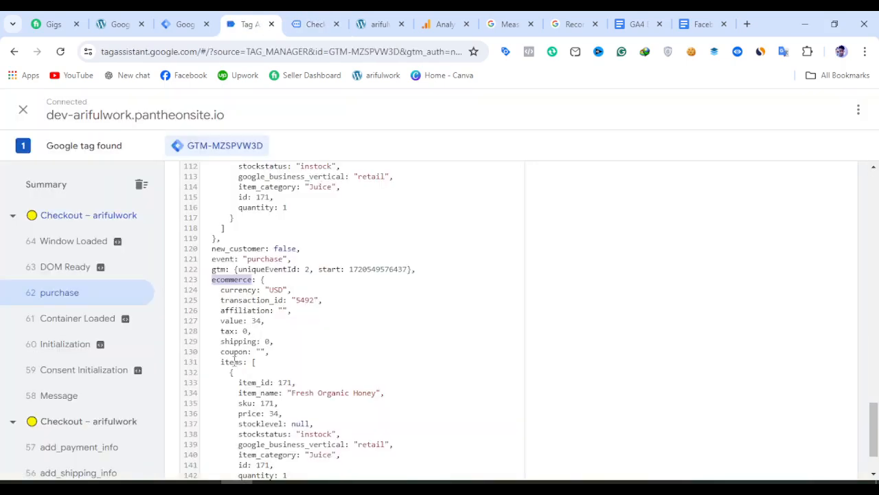
pyautogui.doubleClick(233, 361)
pyautogui.hotkey('ctrl', 'c')
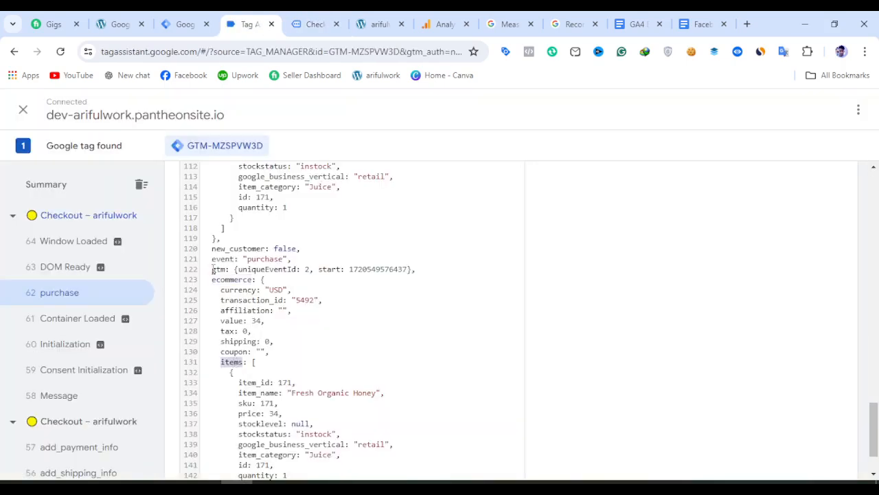
pyautogui.click(183, 24)
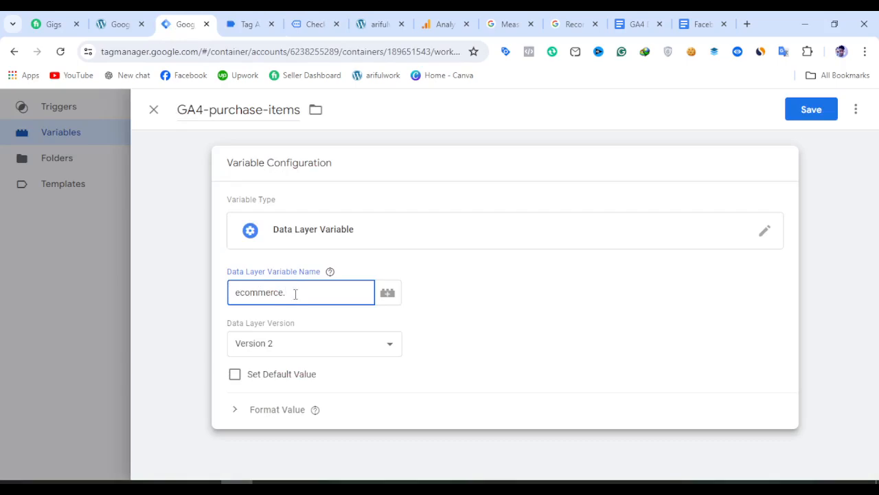
pyautogui.hotkey('ctrl', 'v')
pyautogui.click(804, 110)
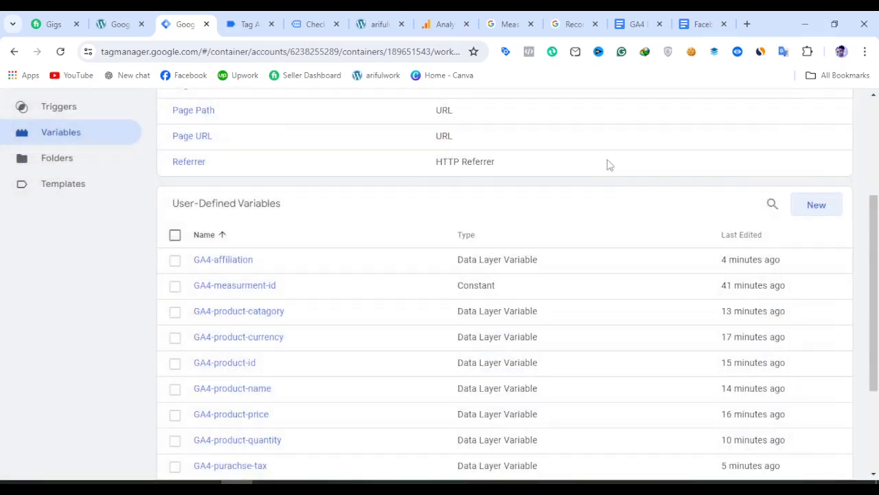
# Open the saved GA4-purchase-items variable and copy its name
pyautogui.scroll(-2, 605, 196)
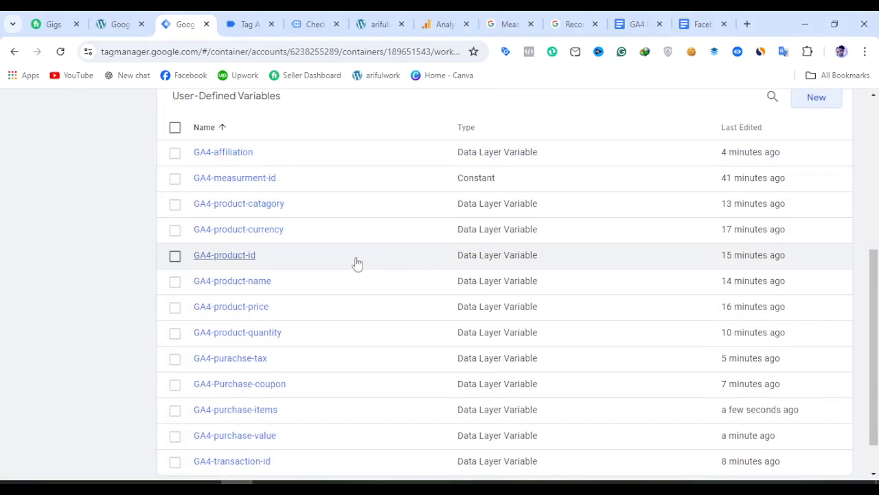
pyautogui.click(245, 410)
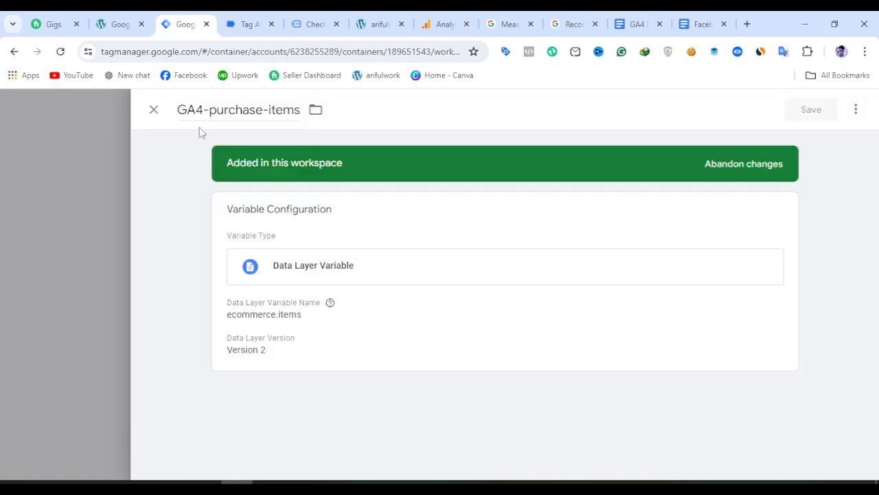
pyautogui.tripleClick(237, 109)
pyautogui.hotkey('ctrl', 'c')
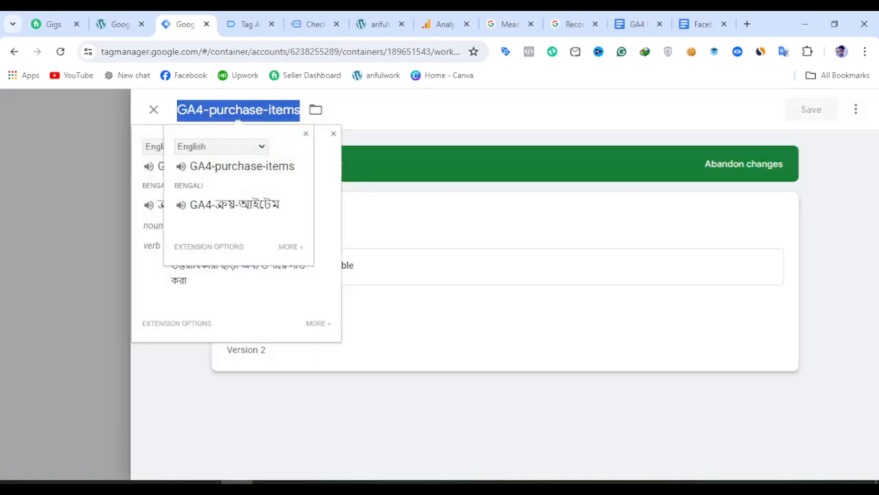
# In Notepad, replace dlv - FB - Purchase Product in the function with GA4-purchase-items and copy the whole function
pyautogui.click(332, 483)
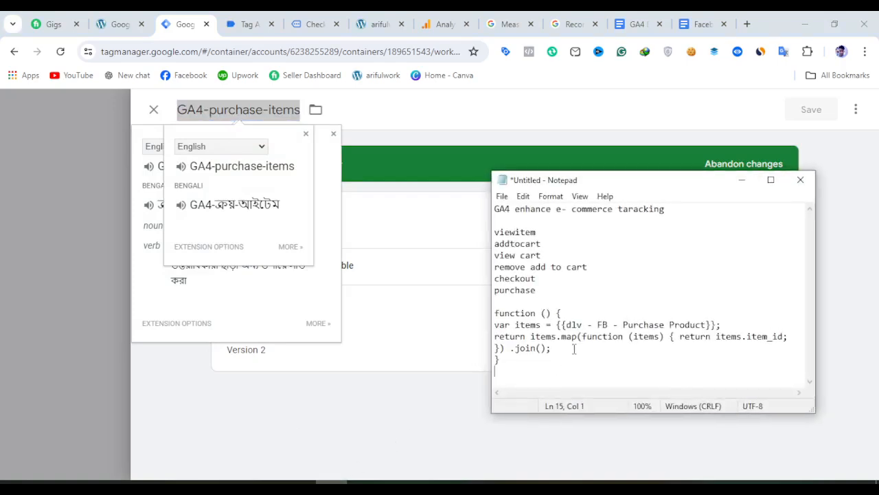
pyautogui.moveTo(569, 323); pyautogui.dragTo(708, 325)
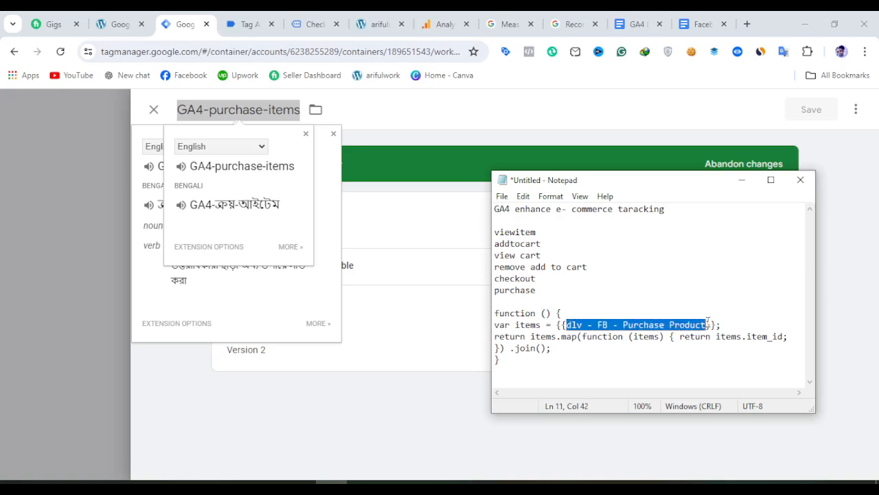
pyautogui.hotkey('ctrl', 'v')
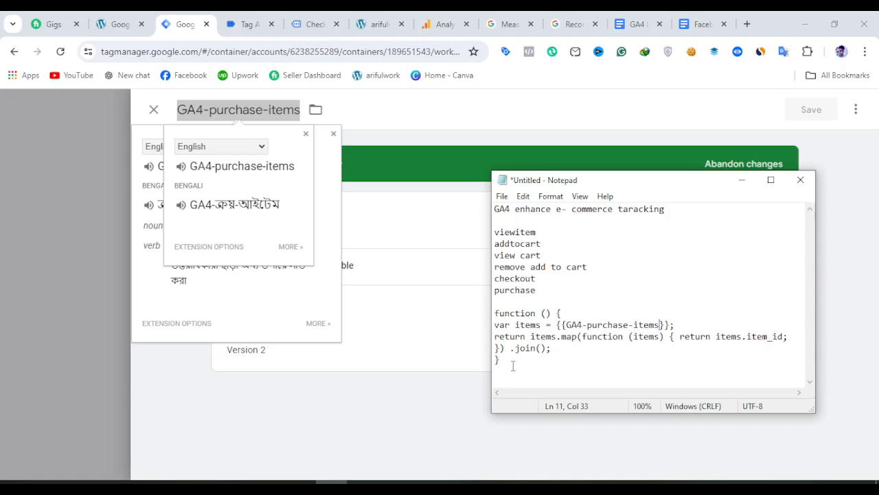
pyautogui.moveTo(509, 362); pyautogui.dragTo(493, 314)
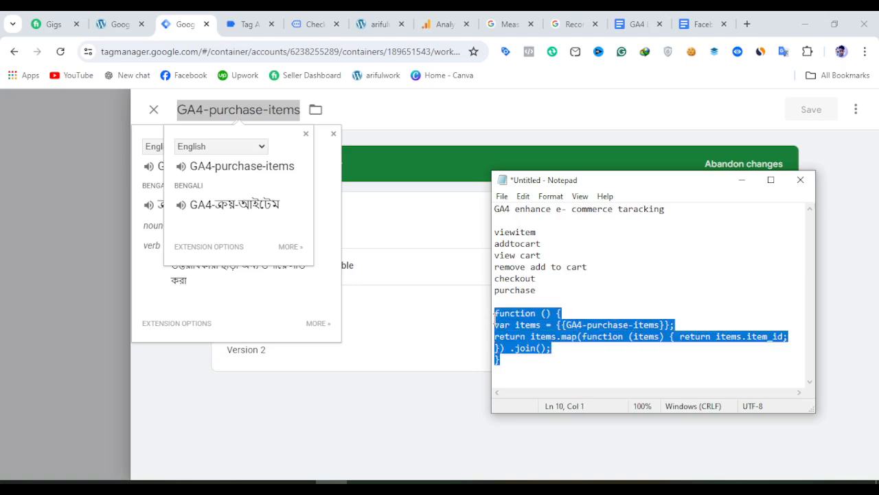
# Close the GA4-purchase-items variable in Tag Manager and create a new variable named GA4-CJS-product-ids
pyautogui.click(154, 110)
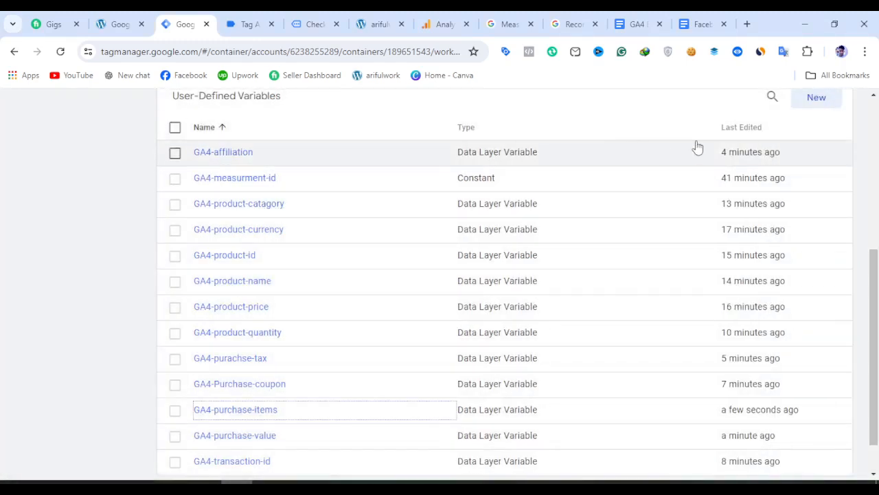
pyautogui.click(815, 98)
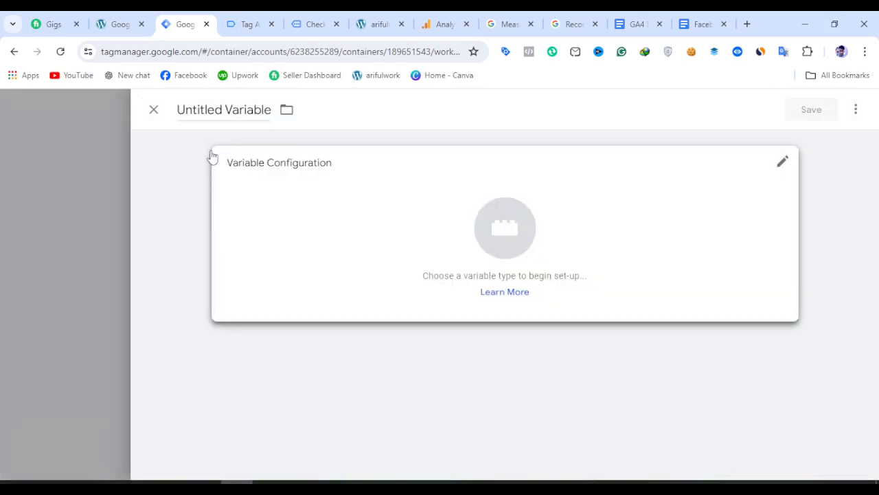
pyautogui.click(210, 109)
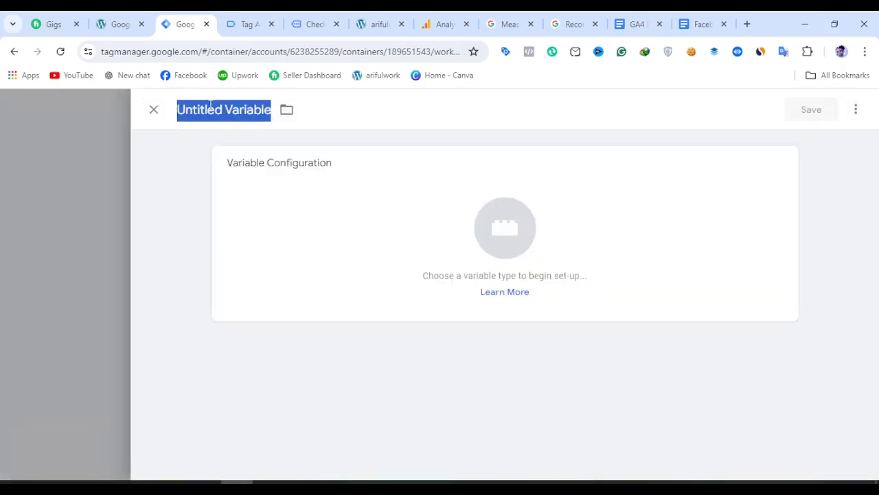
pyautogui.write('c')
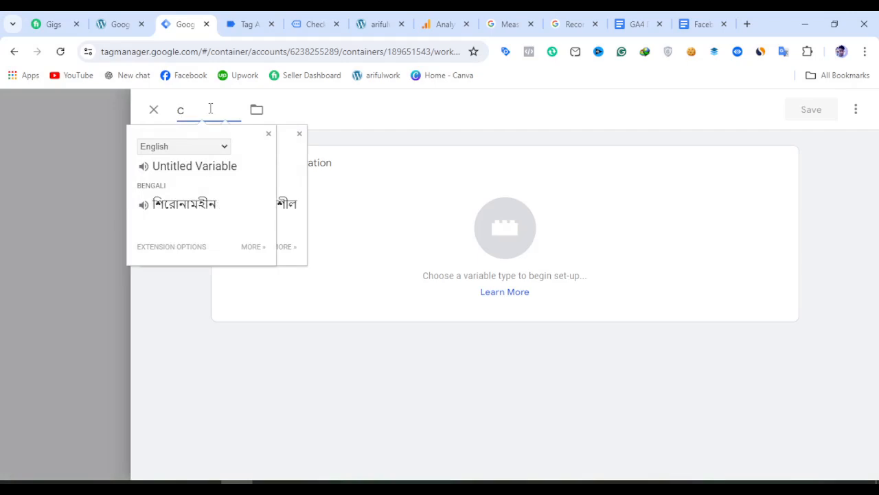
pyautogui.write('J')
pyautogui.press('BackSpace')
pyautogui.press('BackSpace')
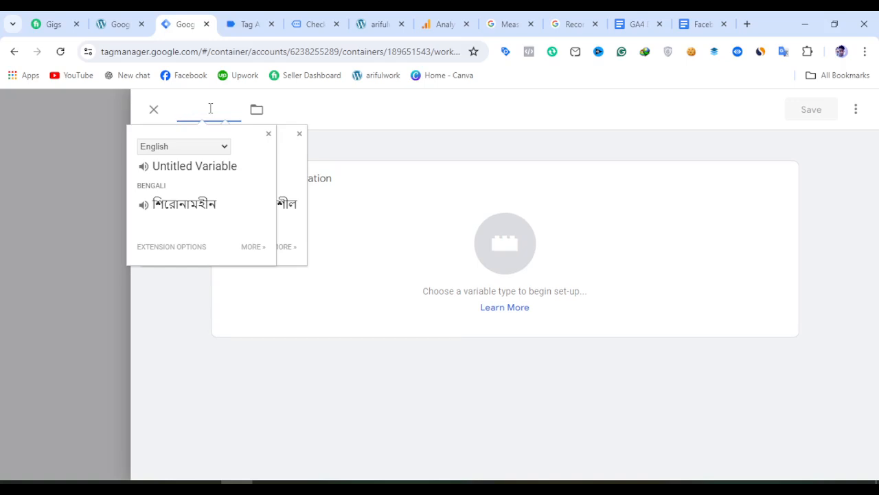
pyautogui.write('GA4')
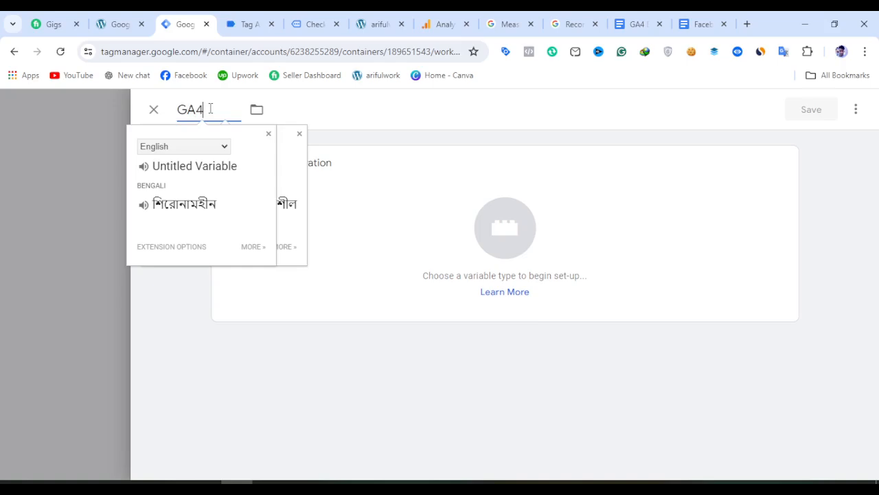
pyautogui.write('-')
pyautogui.write('pro')
pyautogui.press('BackSpace')
pyautogui.press('BackSpace')
pyautogui.press('BackSpace')
pyautogui.write('CJS-product')
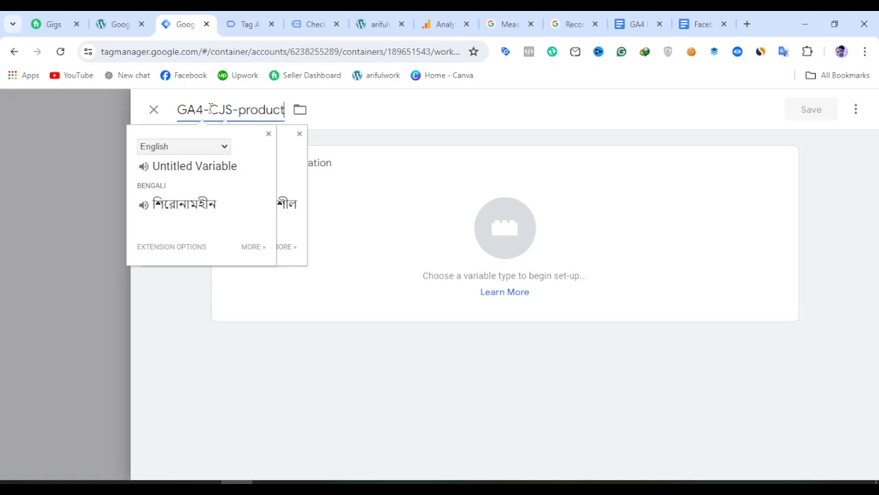
pyautogui.write('-ids')
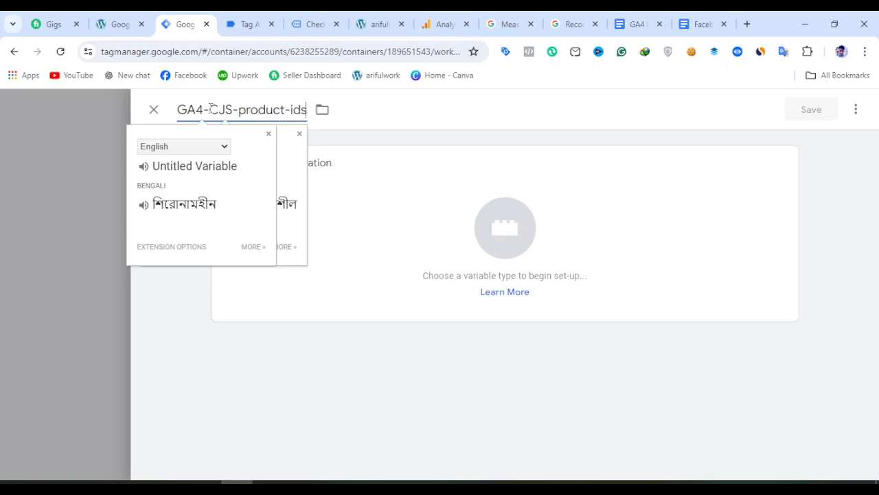
# Make GA4-CJS-product-ids a Custom JavaScript variable and insert the copied function that maps GA4-purchase-items to item_id values and joins them
pyautogui.click(485, 230)
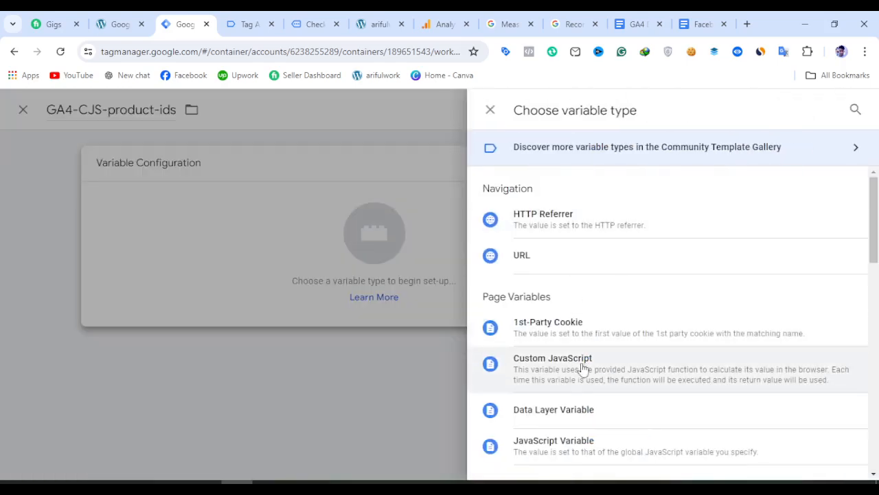
pyautogui.click(581, 372)
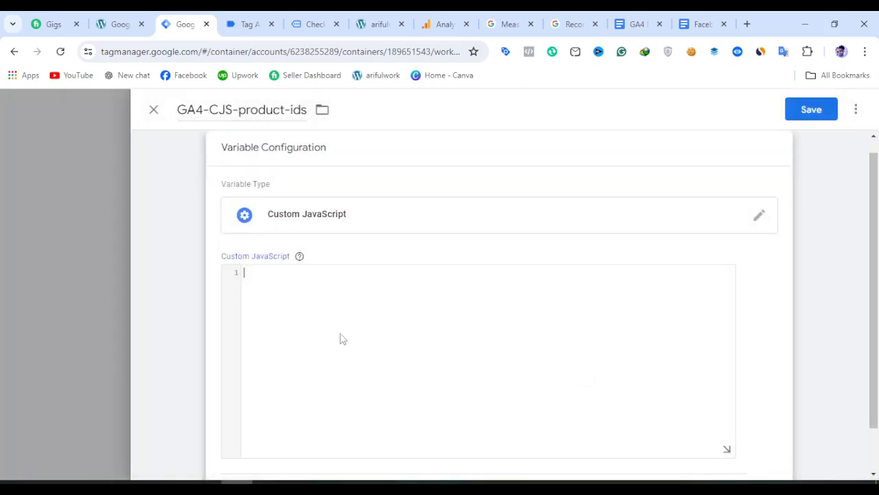
pyautogui.write('function () { var items = {{GA4-purchase-items}}; return items.map(function (items) { return items.item_id; }) .join(); }')
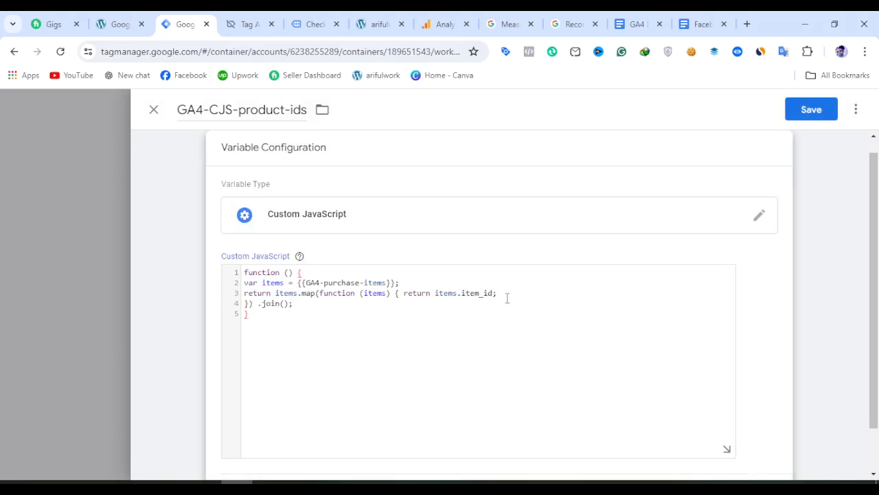
# Save the GA4-CJS-product-ids variable
pyautogui.click(810, 111)
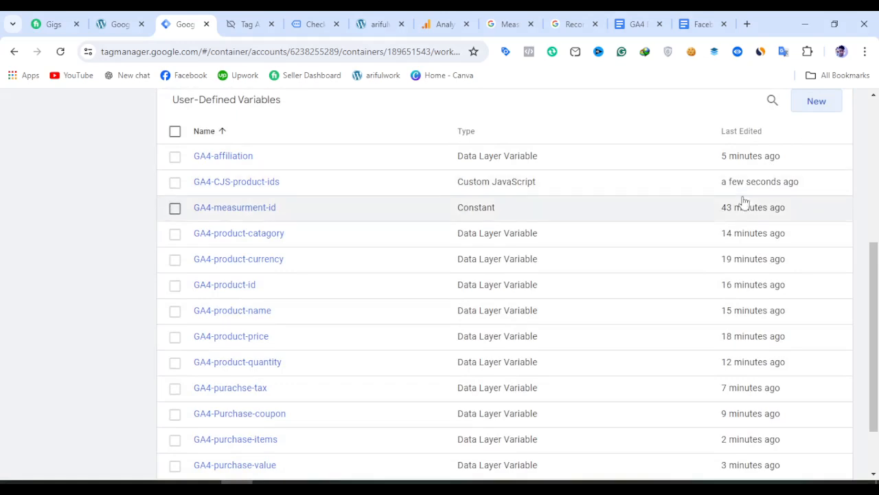
pyautogui.scroll(2, 742, 201)
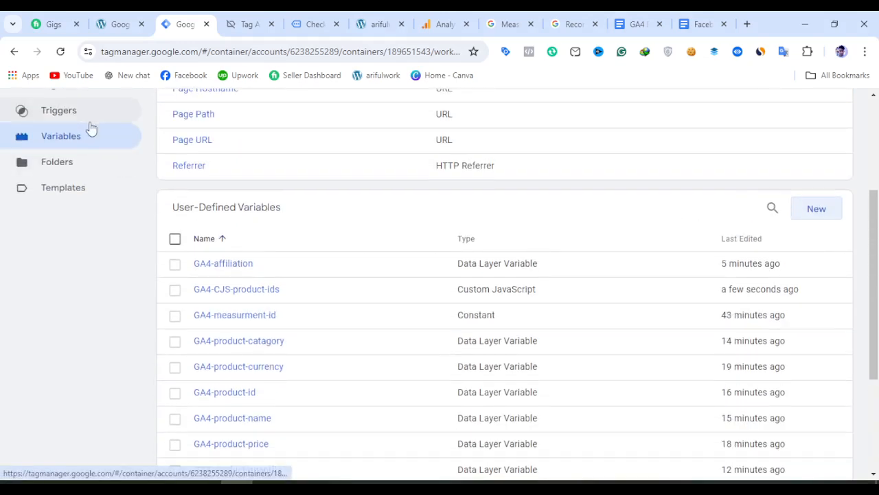
pyautogui.scroll(2, 92, 128)
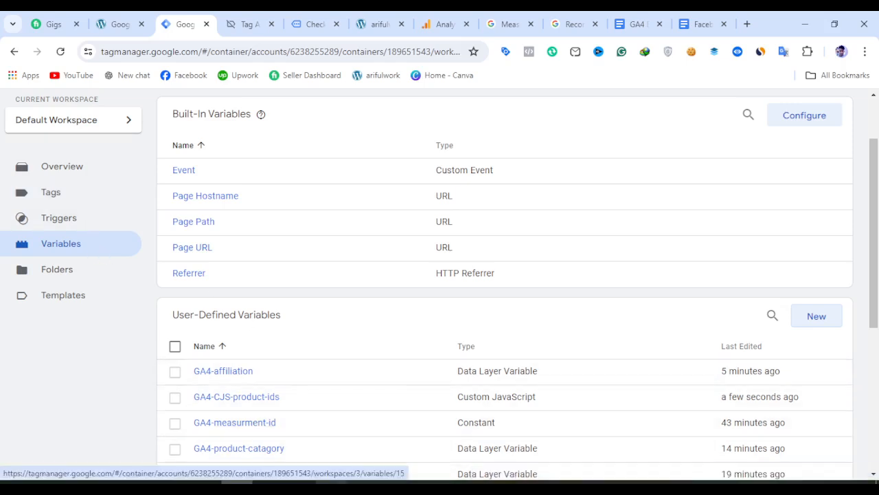
# In Notepad, change the variable reference in the function to GA4-purchase-product and select the whole function
pyautogui.click(332, 486)
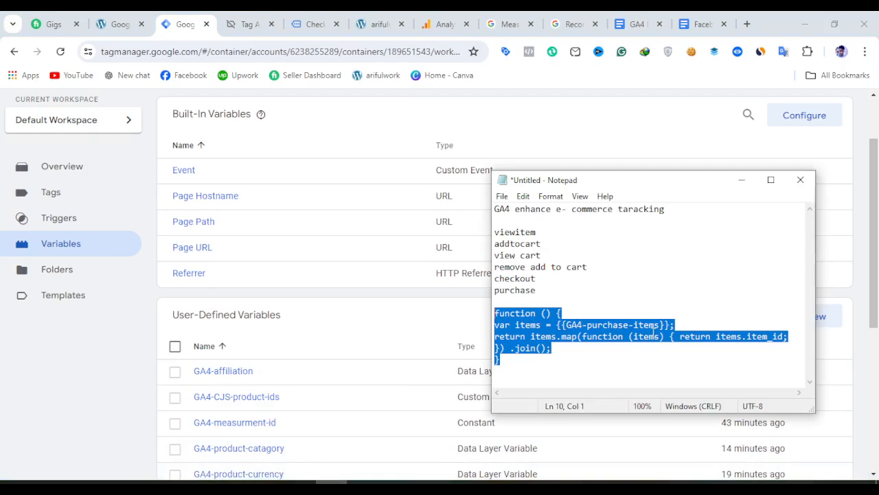
pyautogui.click(662, 324)
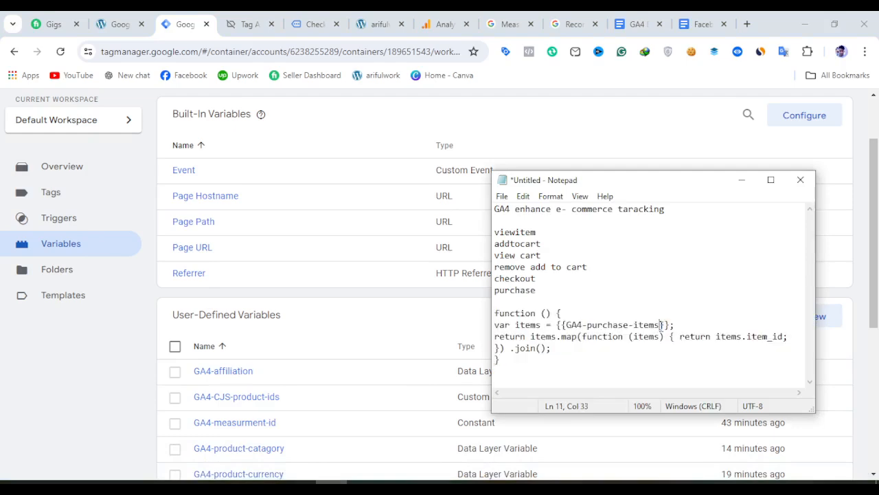
pyautogui.moveTo(661, 324); pyautogui.dragTo(636, 329)
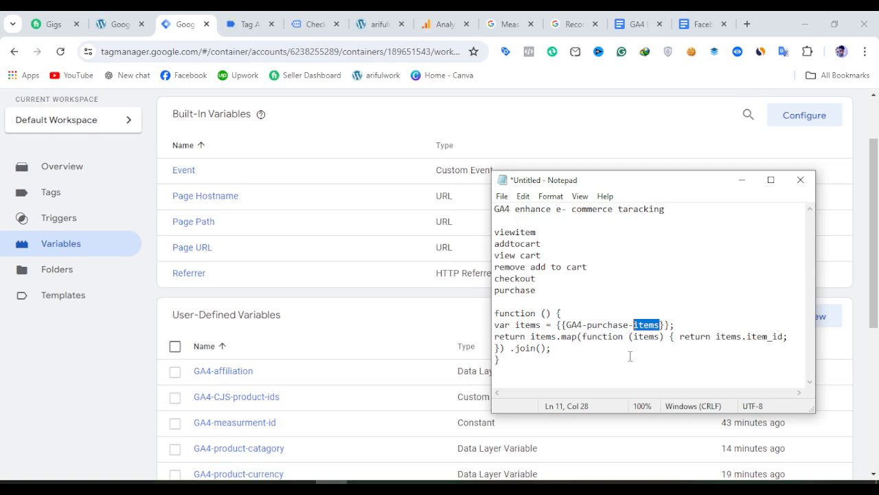
pyautogui.write('product')
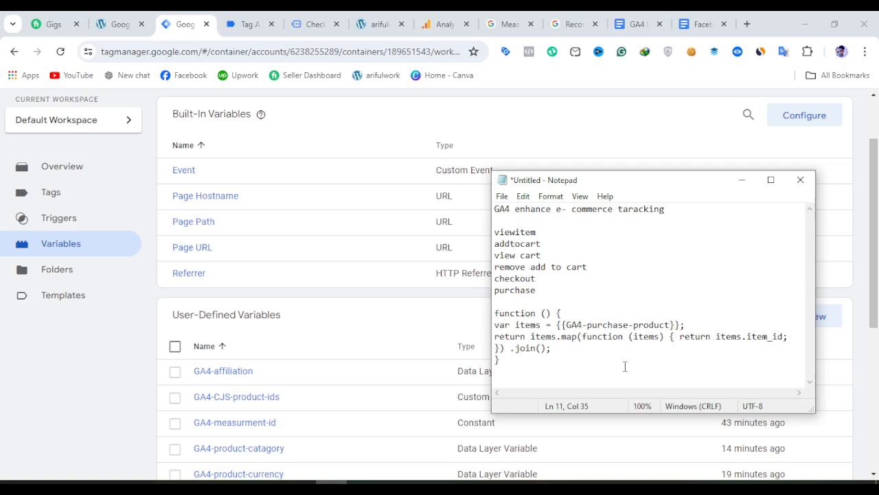
pyautogui.click(583, 369)
pyautogui.moveTo(510, 369); pyautogui.dragTo(493, 313)
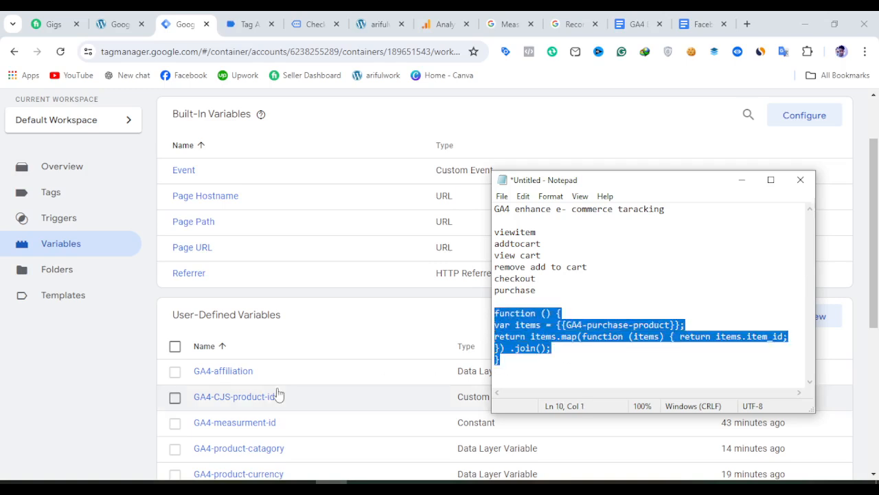
# In Tag Manager, rename the GA4-purchase-items variable to GA4-purchase-product, copy the new name and save the variable
pyautogui.click(404, 328)
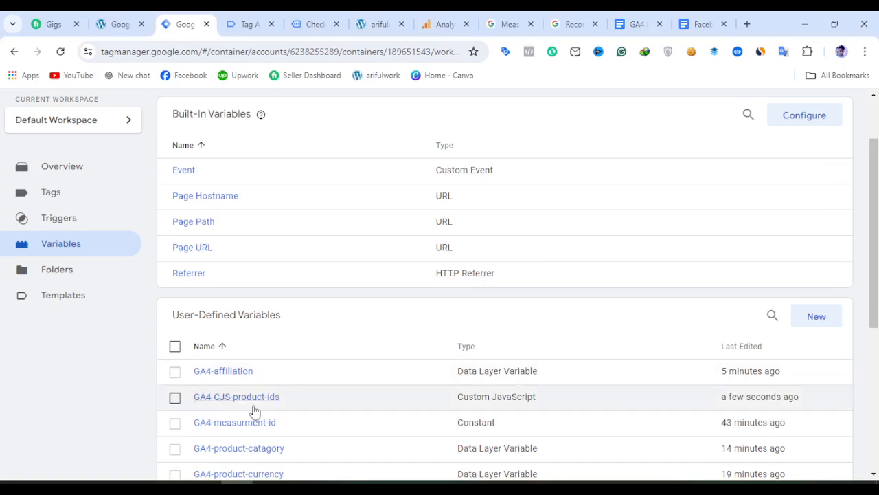
pyautogui.scroll(-2, 234, 410)
pyautogui.scroll(-2, 275, 389)
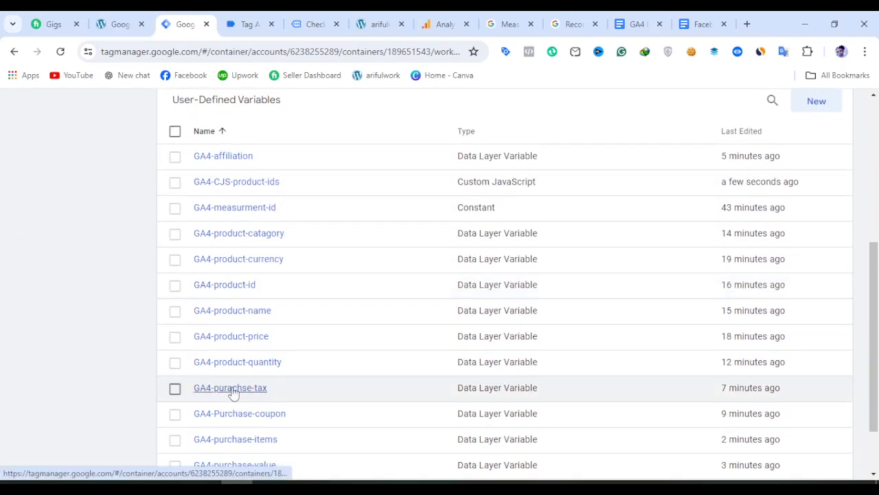
pyautogui.scroll(-2, 231, 390)
pyautogui.click(240, 364)
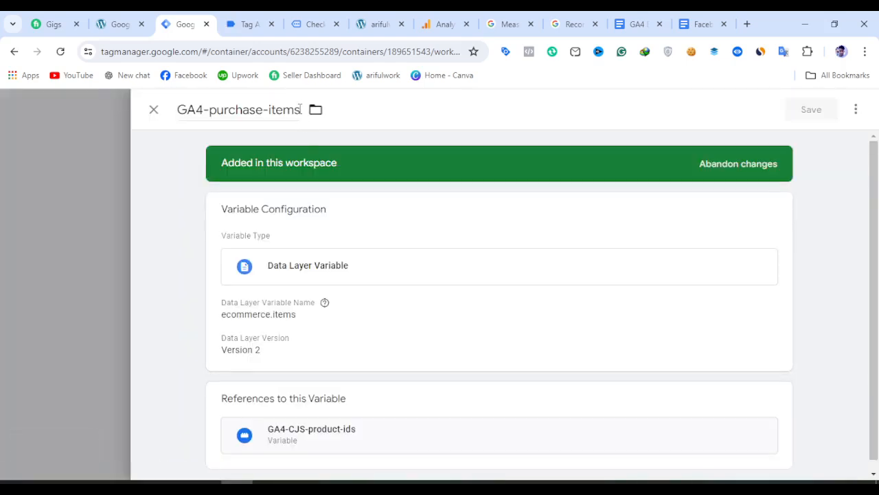
pyautogui.moveTo(300, 110); pyautogui.dragTo(268, 109)
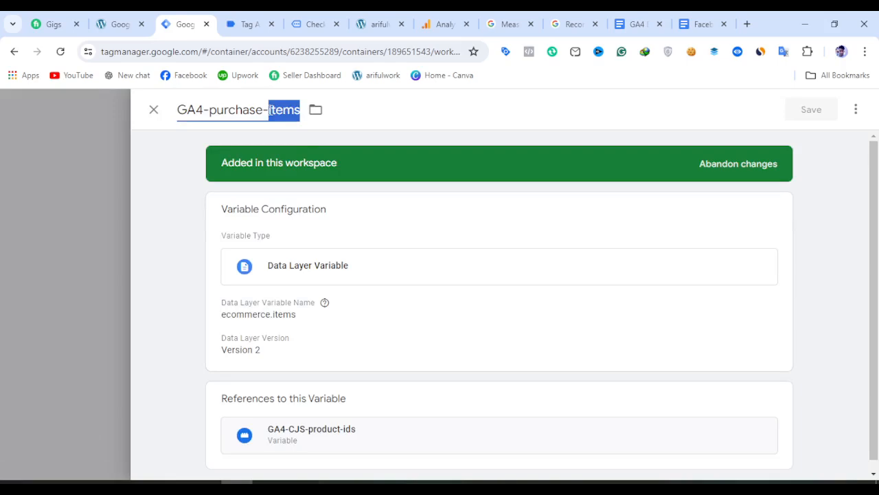
pyautogui.write('produv')
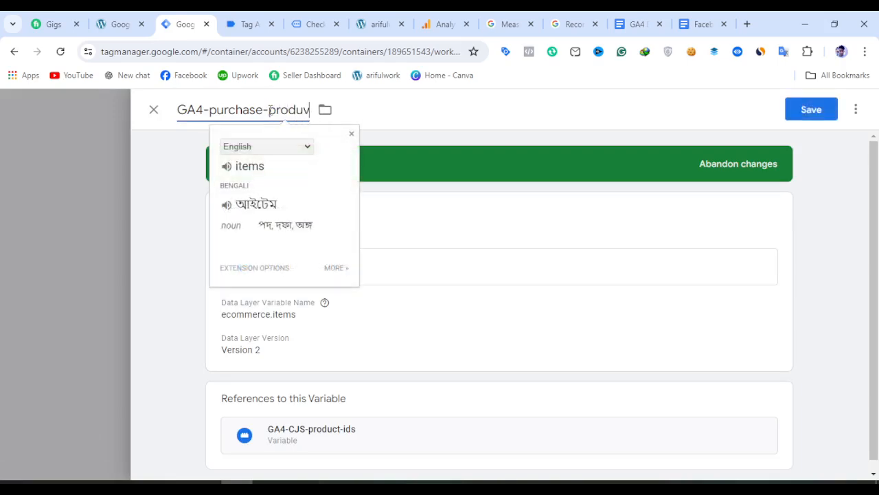
pyautogui.press('BackSpace')
pyautogui.write('ct')
pyautogui.click(314, 110)
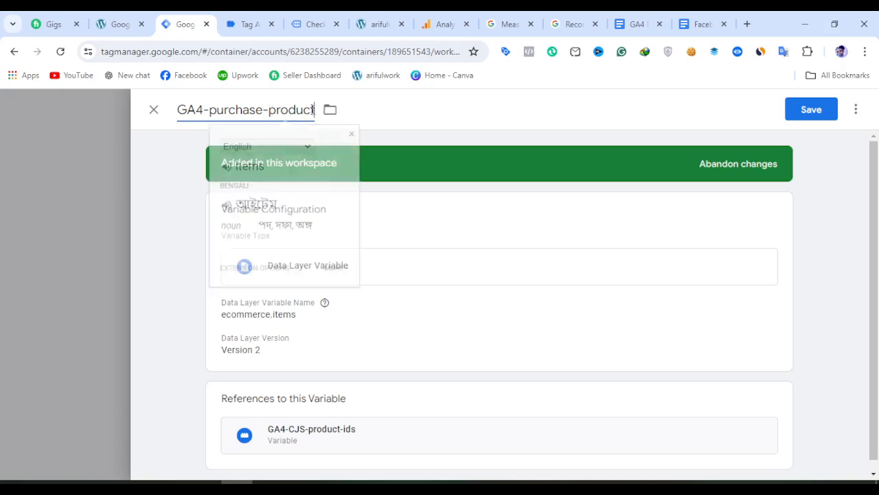
pyautogui.moveTo(314, 109); pyautogui.dragTo(178, 110)
pyautogui.hotkey('ctrl', 'c')
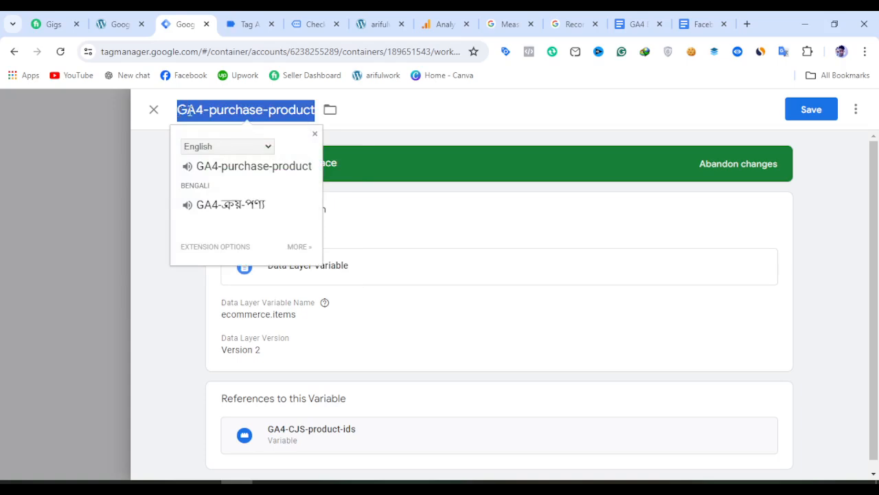
pyautogui.click(813, 110)
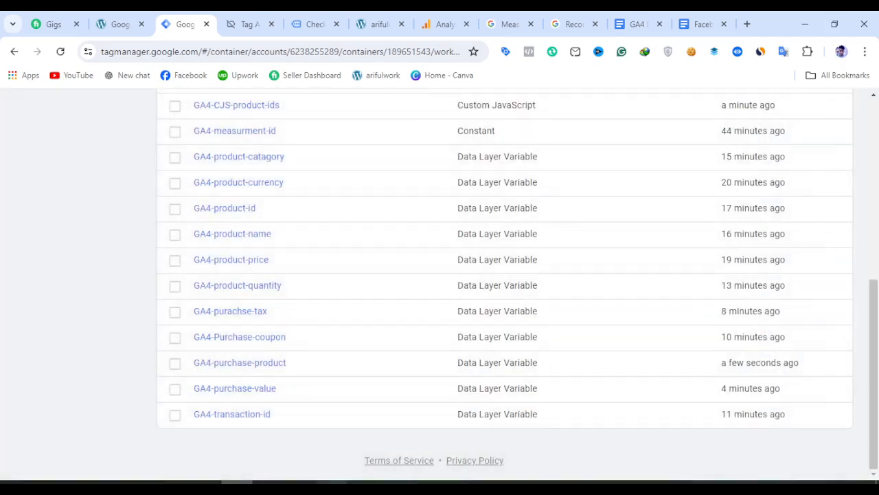
# In Notepad, paste the copied name GA4-purchase-product over the function's variable reference and copy the whole function
pyautogui.click(331, 487)
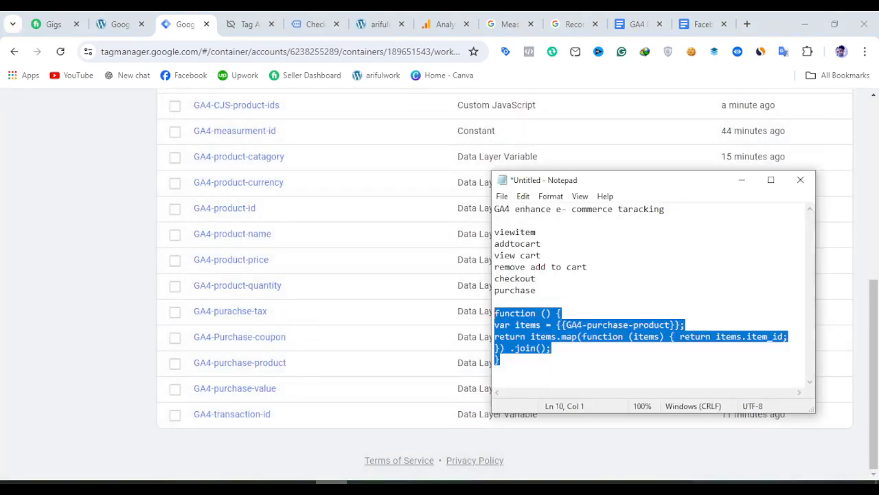
pyautogui.click(570, 325)
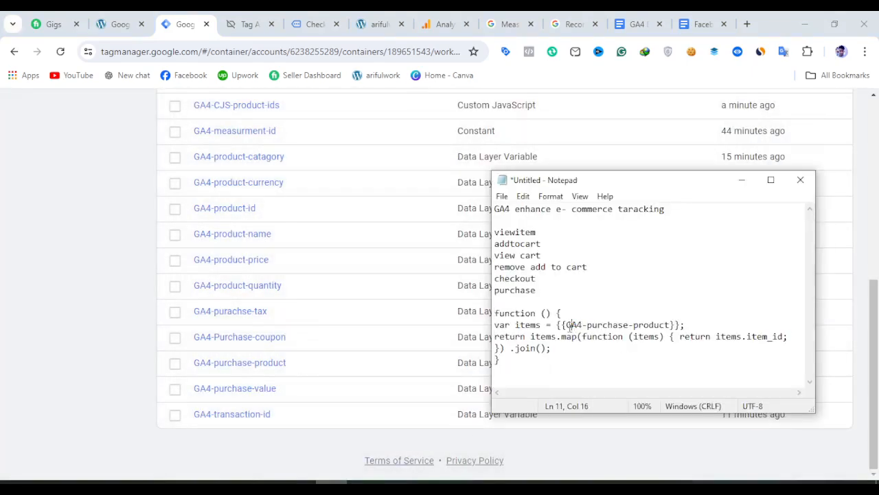
pyautogui.moveTo(566, 324); pyautogui.dragTo(672, 325)
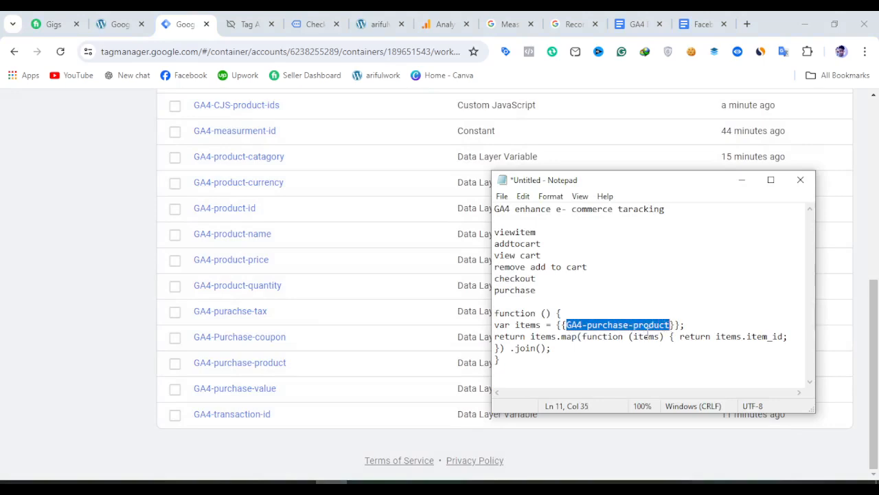
pyautogui.hotkey('ctrl', 'v')
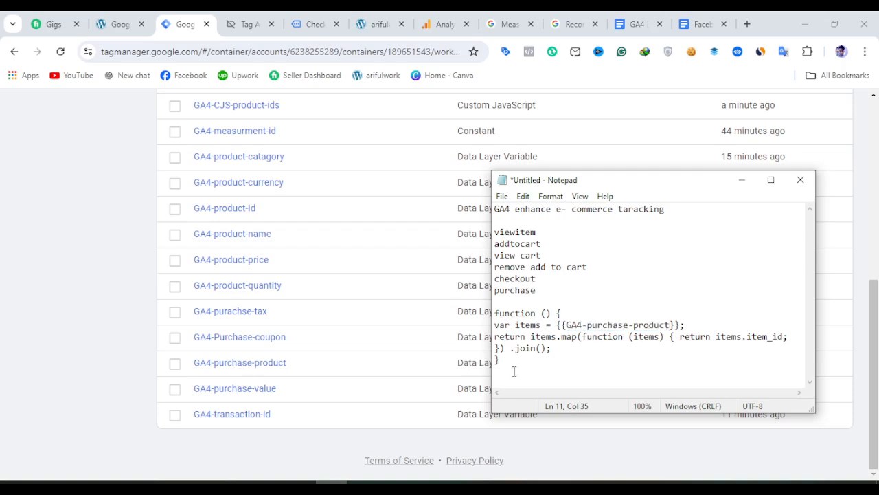
pyautogui.moveTo(499, 361); pyautogui.dragTo(495, 313)
pyautogui.hotkey('ctrl', 'c')
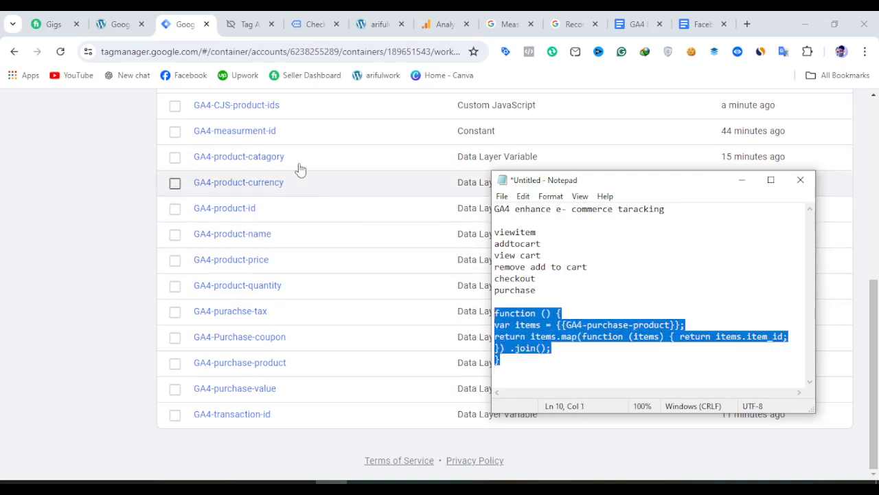
# Back in Tag Manager, replace the code of GA4-CJS-product-ids with the copied function that uses GA4-purchase-product and save the variable
pyautogui.click(114, 289)
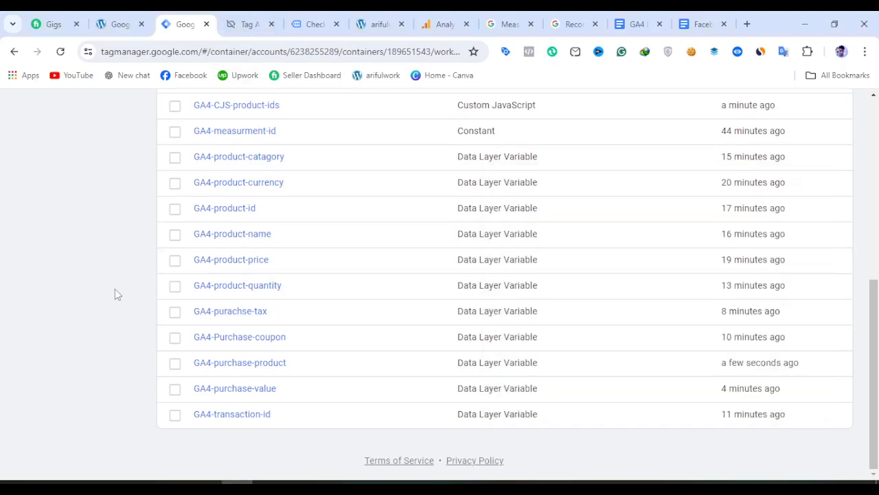
pyautogui.scroll(2, 238, 265)
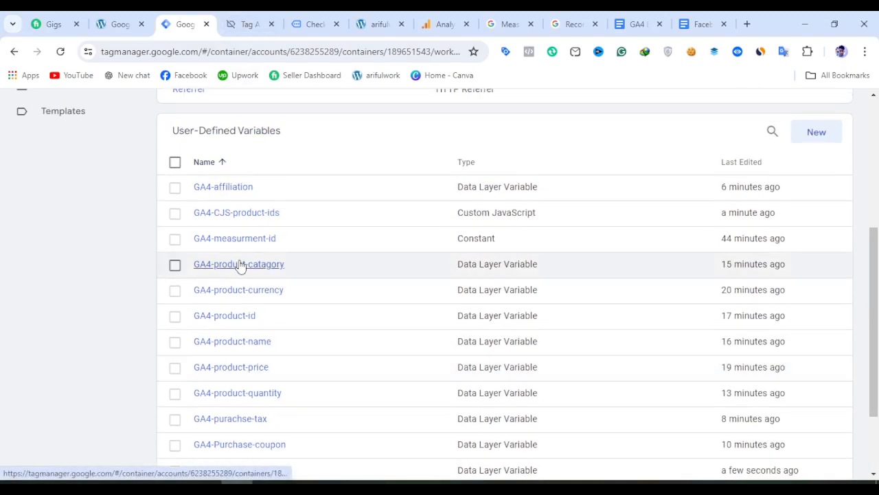
pyautogui.click(251, 218)
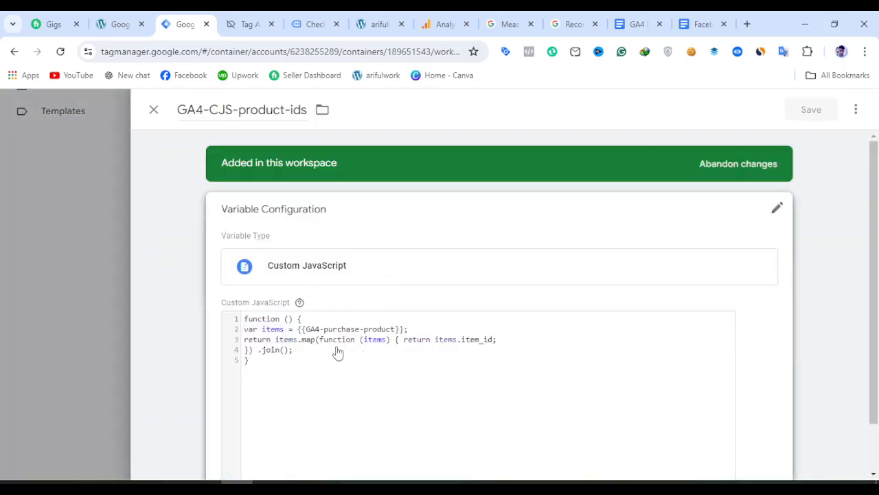
pyautogui.click(262, 353)
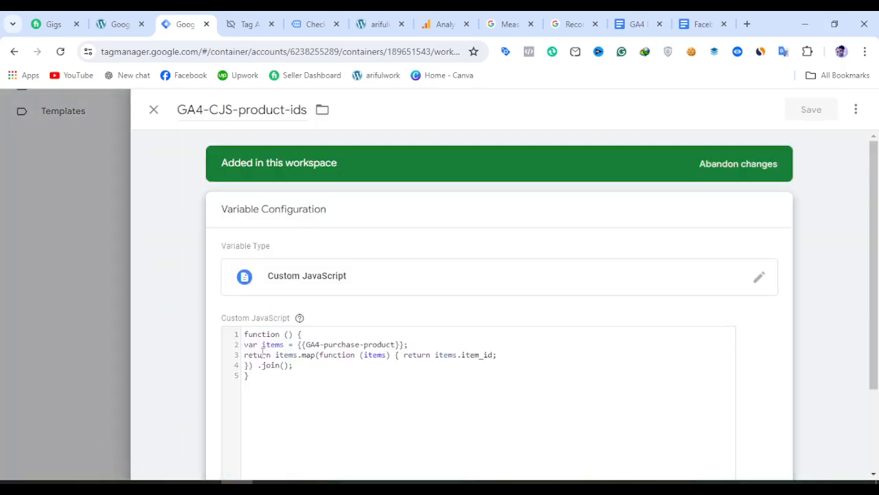
pyautogui.moveTo(265, 372); pyautogui.dragTo(243, 335)
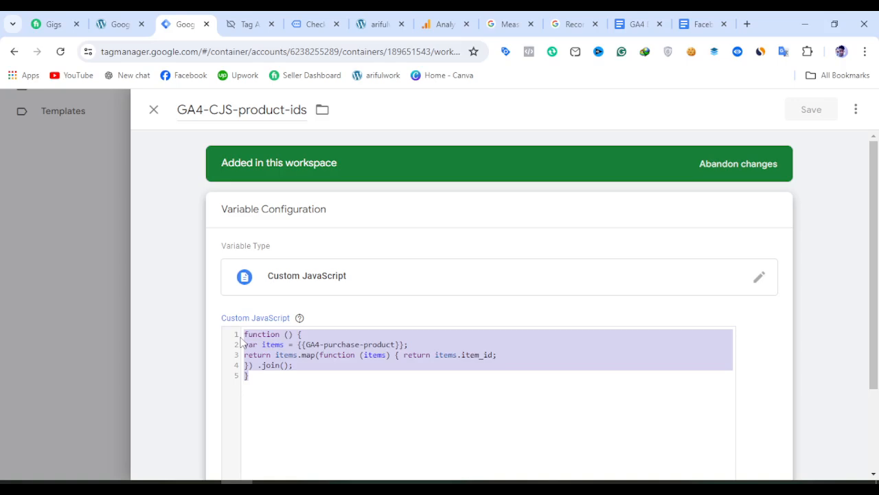
pyautogui.hotkey('ctrl', 'v')
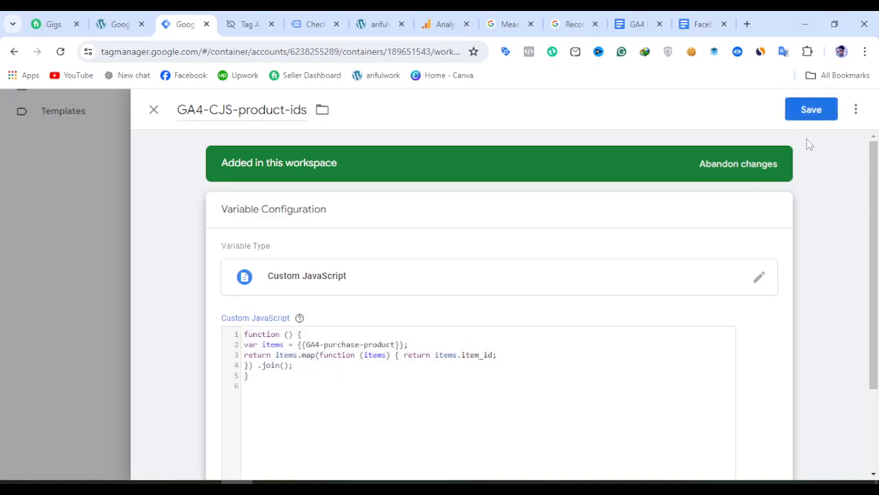
pyautogui.click(814, 111)
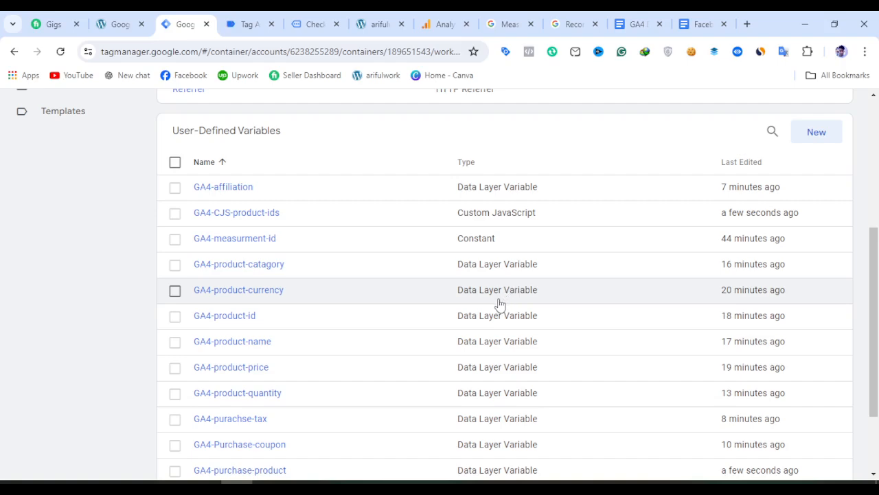
# Create a new user-defined variable and name it GA4-CJs-product-name
pyautogui.click(809, 136)
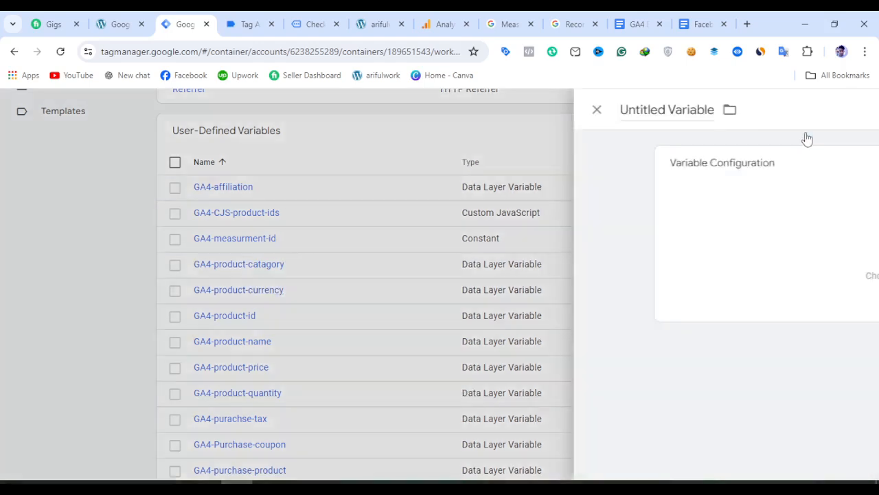
pyautogui.tripleClick(209, 112)
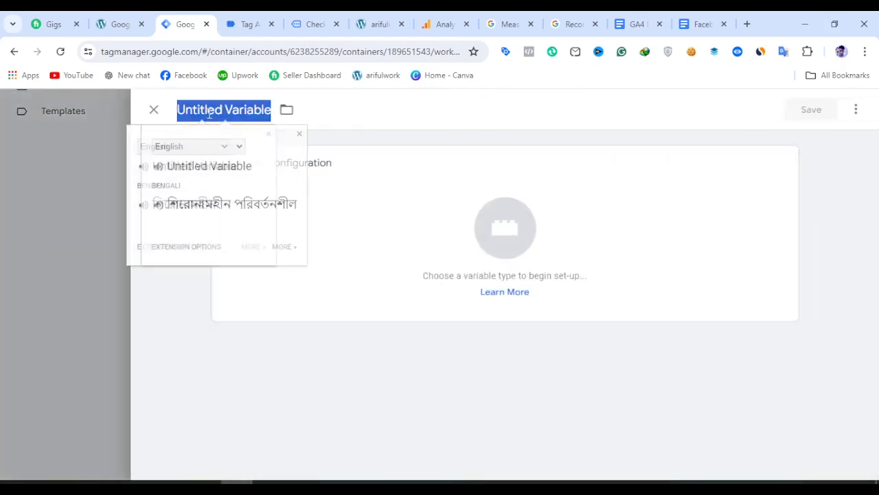
pyautogui.write('GA')
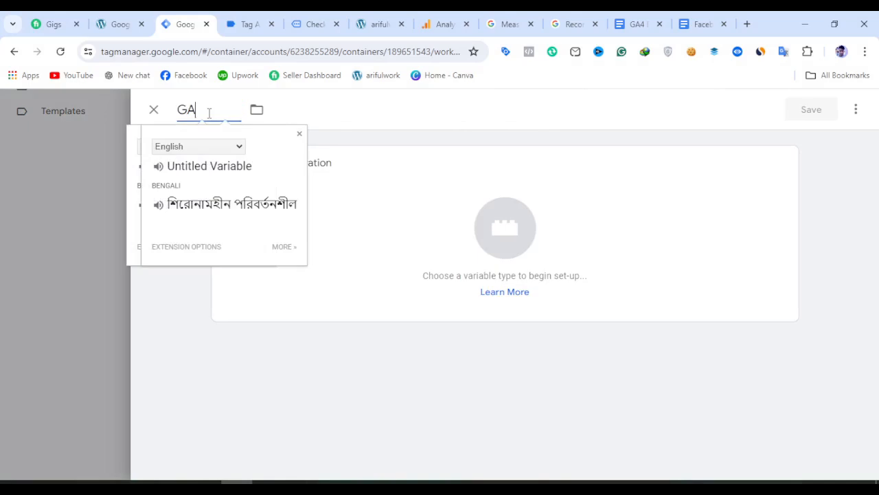
pyautogui.write('4-')
pyautogui.write('V')
pyautogui.press('BackSpace')
pyautogui.write('=')
pyautogui.press('BackSpace')
pyautogui.write('CJs-prodic')
pyautogui.press('BackSpace')
pyautogui.press('BackSpace')
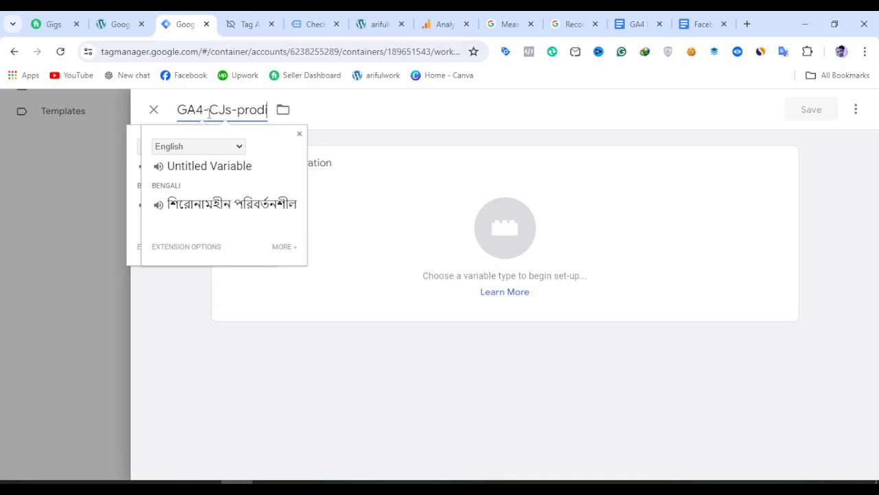
pyautogui.press('BackSpace')
pyautogui.write('duct-name')
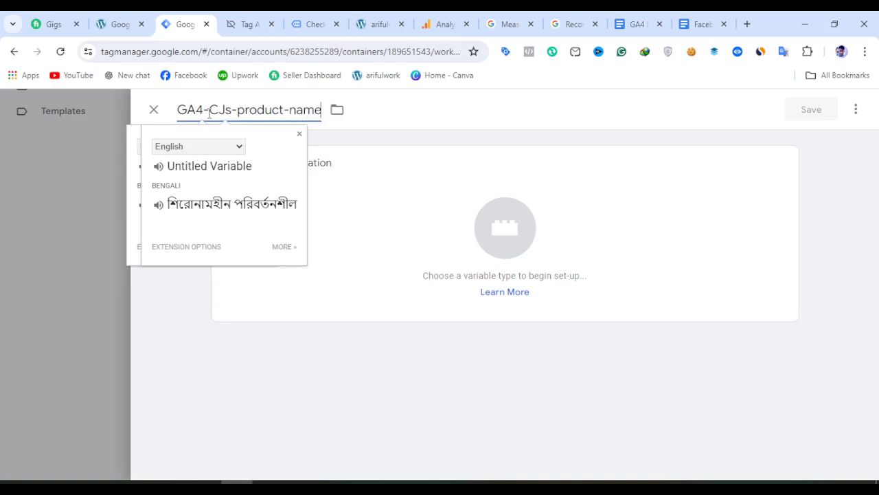
# Set the variable type to Custom JavaScript and enter a function that maps the {{GA4-purchase-product}} items to items.item_id and joins them
pyautogui.click(448, 232)
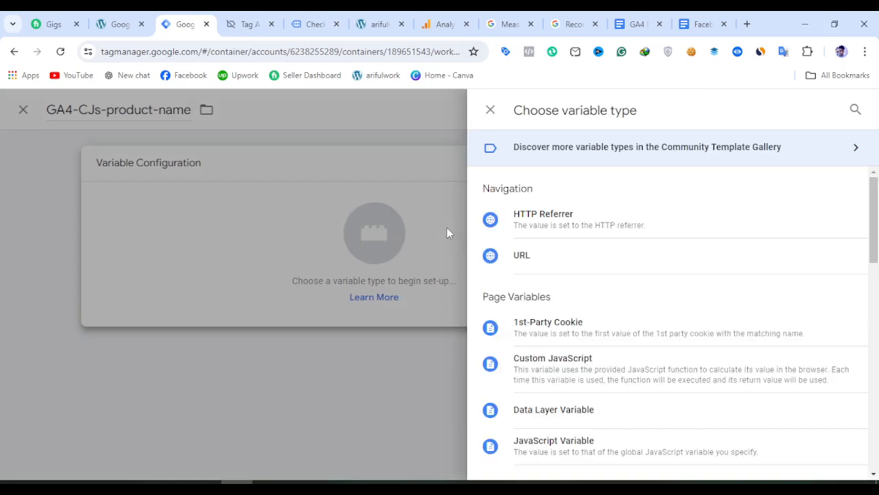
pyautogui.scroll(-1, 532, 322)
pyautogui.scroll(-1, 536, 340)
pyautogui.click(559, 279)
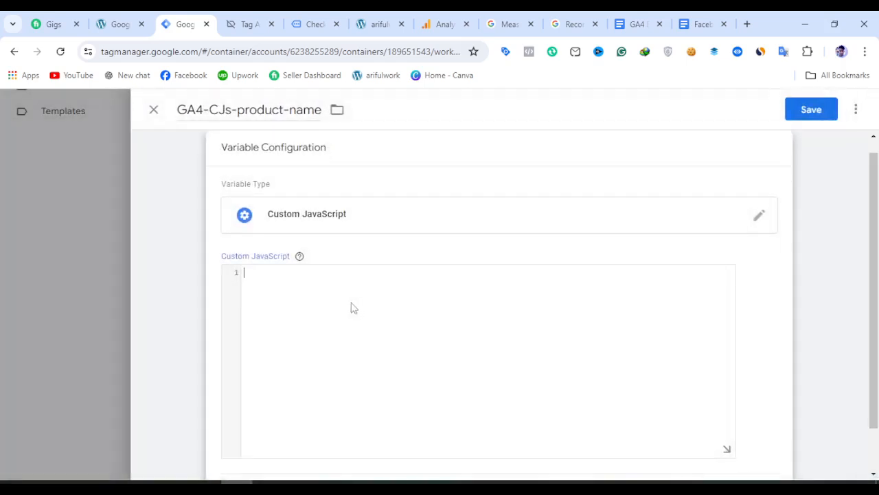
pyautogui.write('function () { var items = {{GA4-purchase-product}}; return items.map(function (items) { return items.item_id; }) .join(); }')
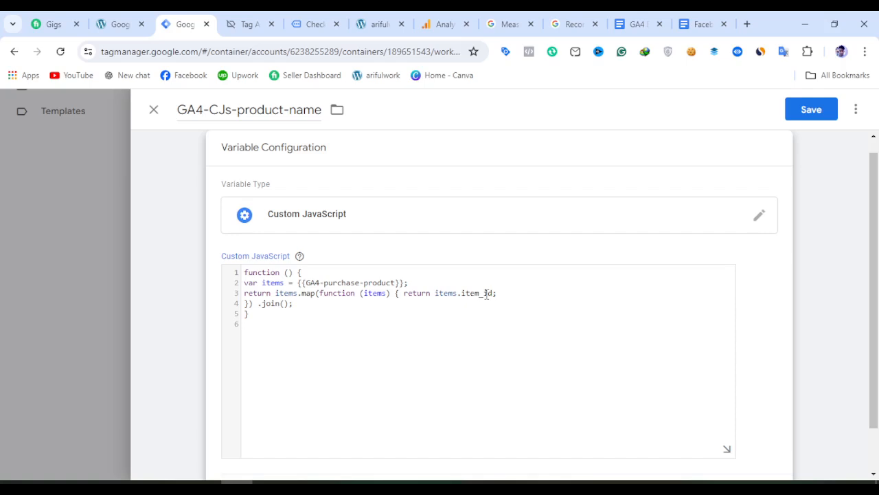
# Change the returned property in the function to items.item_name and save the GA4-CJs-product-name variable
pyautogui.moveTo(484, 294); pyautogui.dragTo(493, 295)
pyautogui.write('name')
pyautogui.click(815, 111)
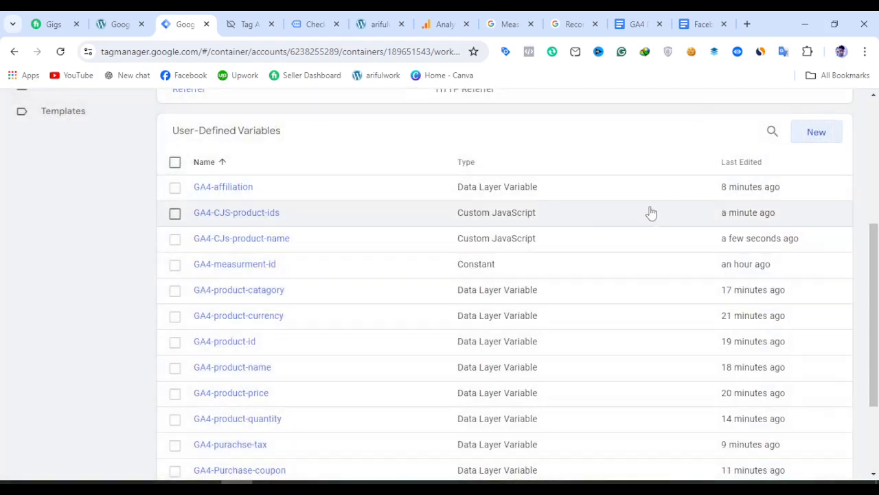
# Open the GA4-Viewitem-Tag from the workspace's tags and put its tag configuration into editing
pyautogui.scroll(2, 467, 221)
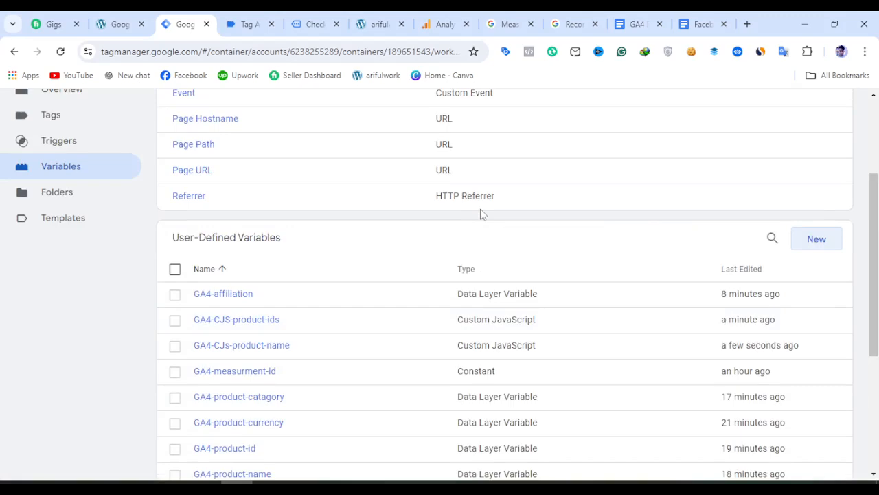
pyautogui.scroll(2, 481, 215)
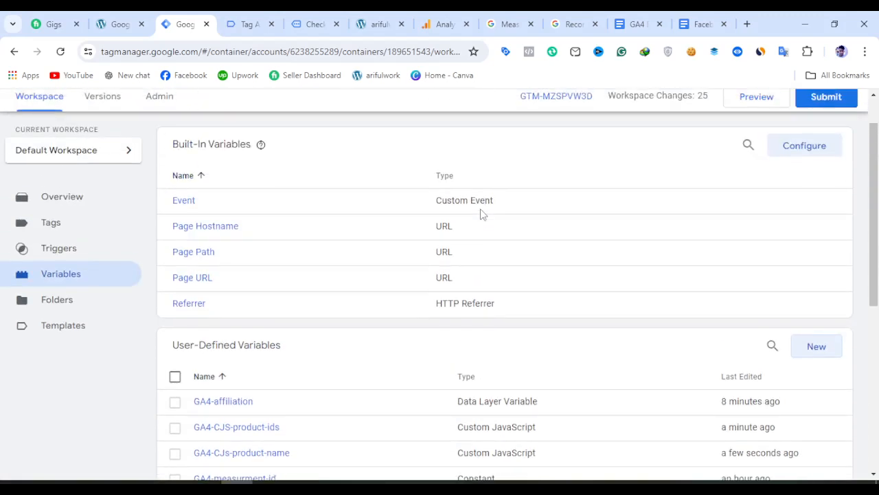
pyautogui.click(87, 237)
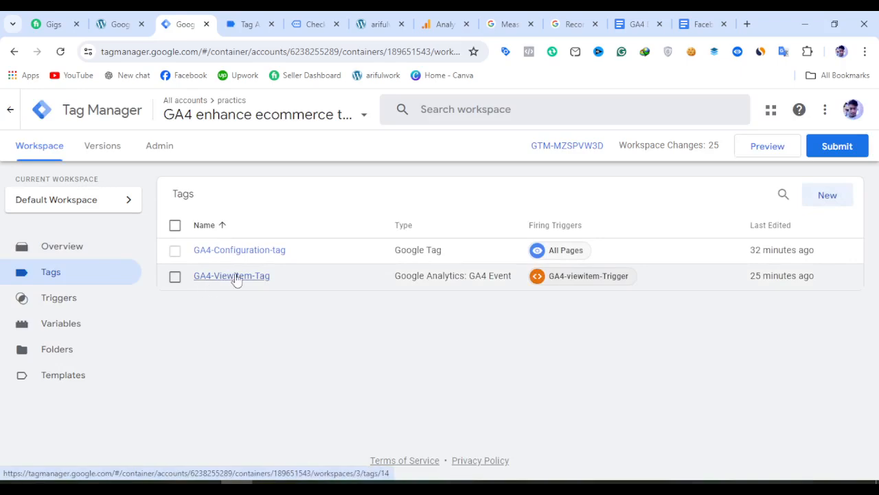
pyautogui.click(235, 276)
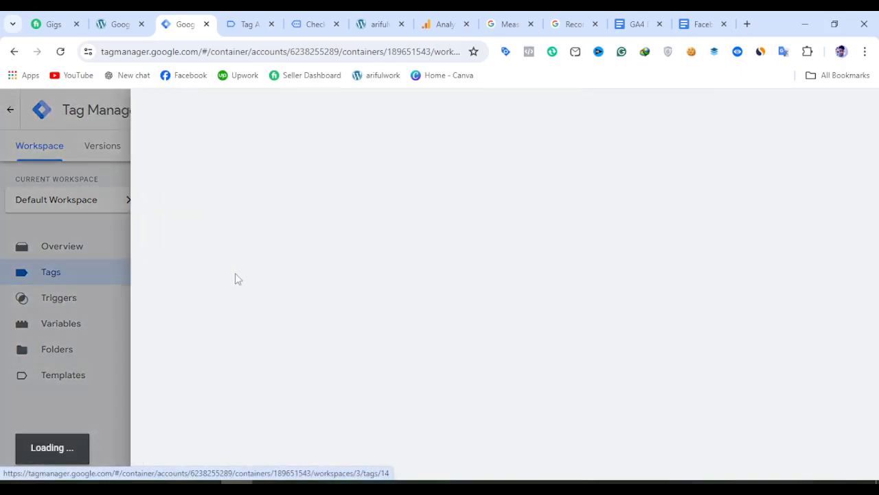
pyautogui.scroll(-1, 300, 310)
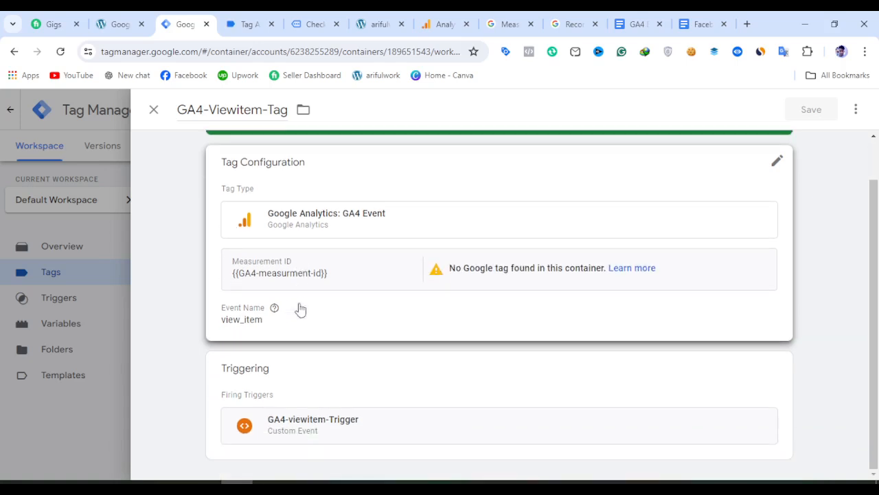
pyautogui.click(304, 314)
# Expand the event parameters of GA4-Viewitem-Tag and add seven blank parameter rows
pyautogui.scroll(-2, 309, 308)
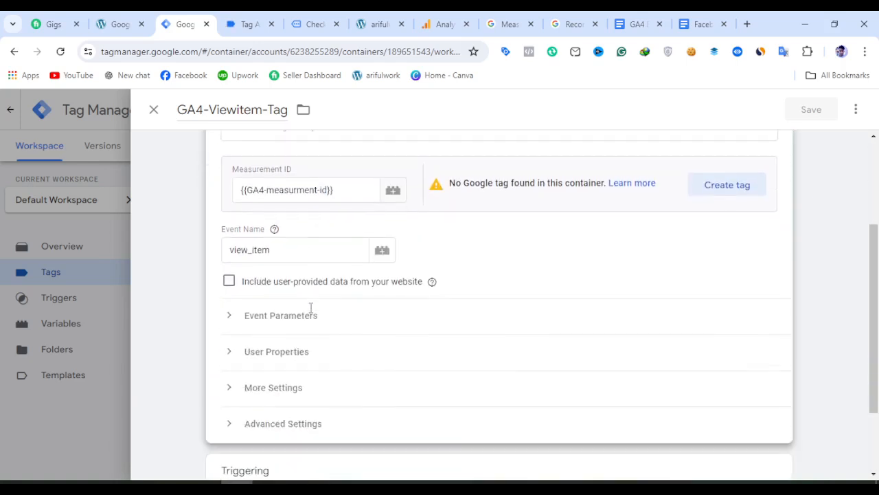
pyautogui.click(307, 316)
pyautogui.scroll(-2, 295, 320)
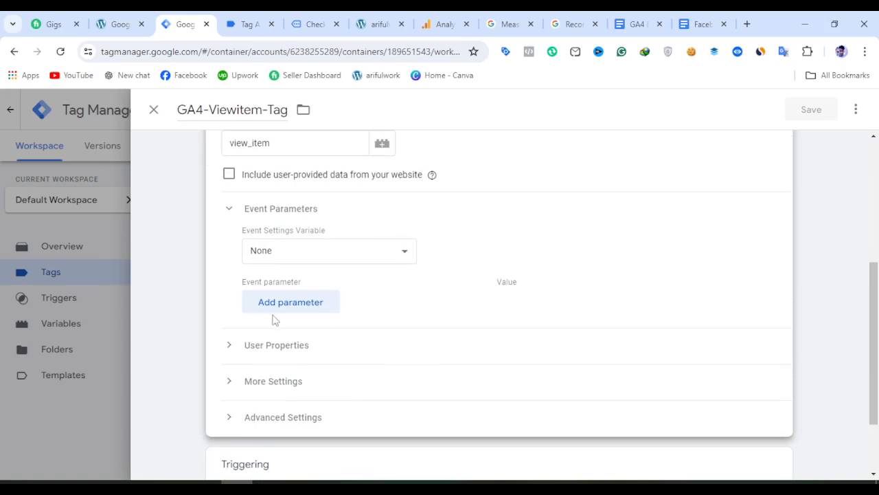
pyautogui.click(282, 315)
pyautogui.click(275, 347)
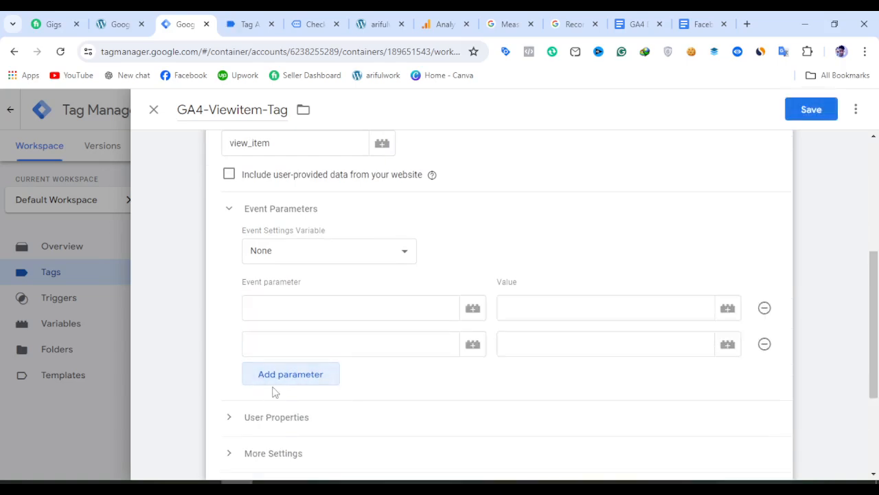
pyautogui.click(279, 379)
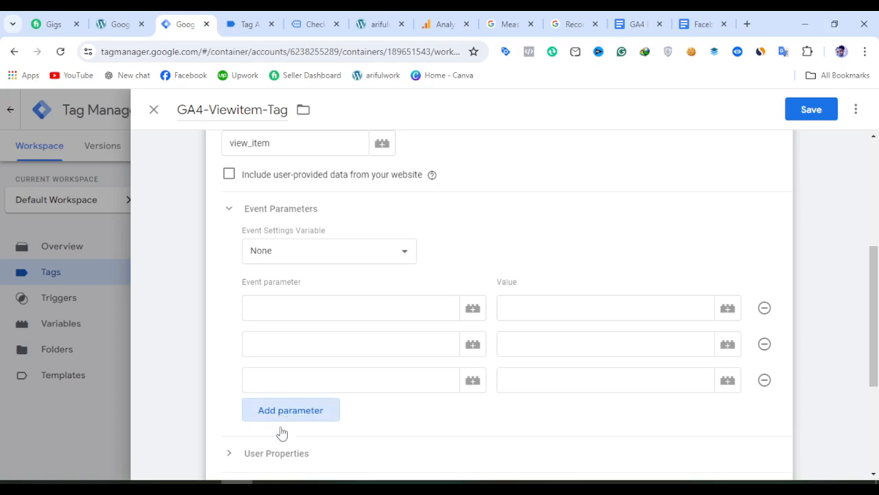
pyautogui.click(281, 415)
pyautogui.click(279, 453)
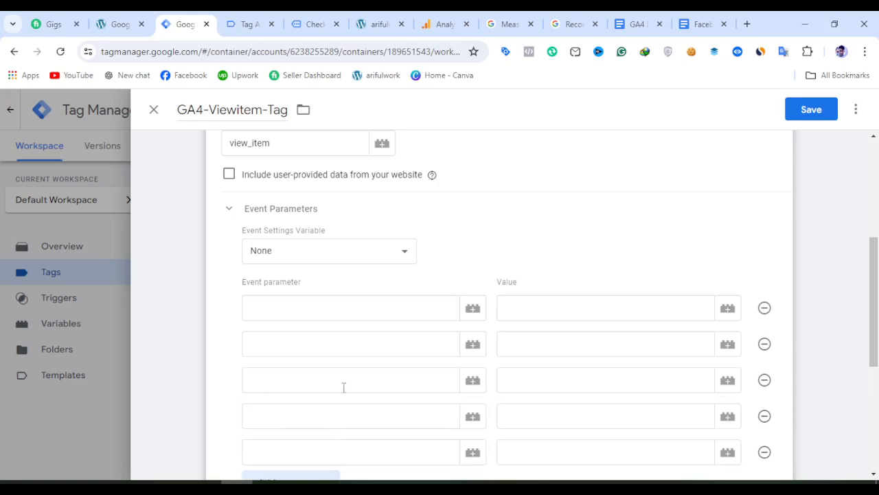
pyautogui.scroll(-3, 344, 387)
pyautogui.click(281, 271)
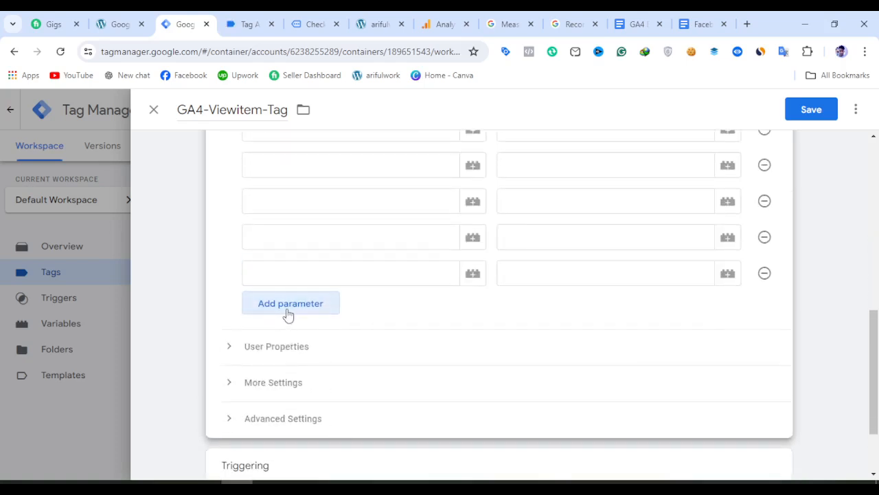
pyautogui.click(289, 314)
# Ready the first event parameter name for entry, then go to the view_item section of the Google Analytics events reference
pyautogui.scroll(3, 314, 334)
pyautogui.click(327, 302)
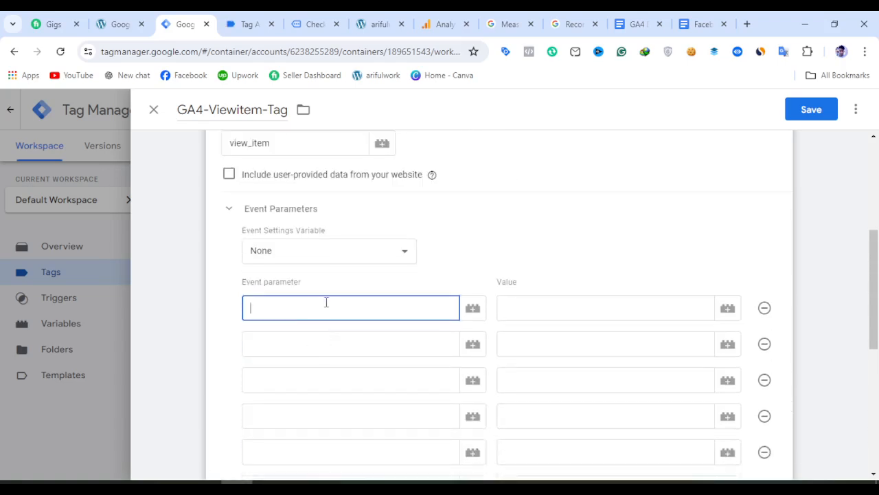
pyautogui.click(555, 27)
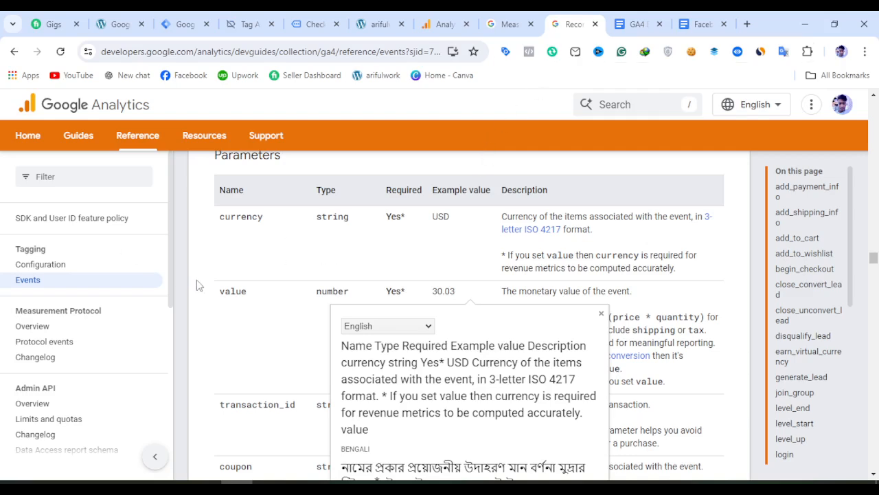
pyautogui.scroll(3, 289, 260)
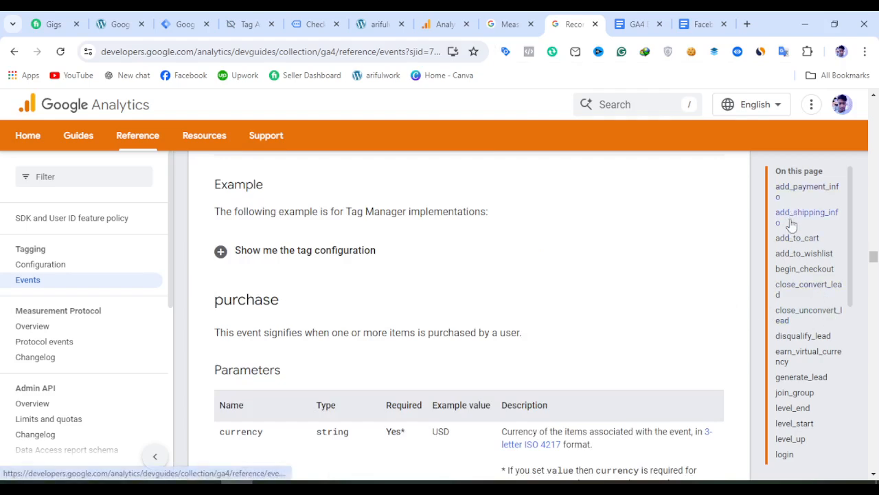
pyautogui.scroll(2, 789, 371)
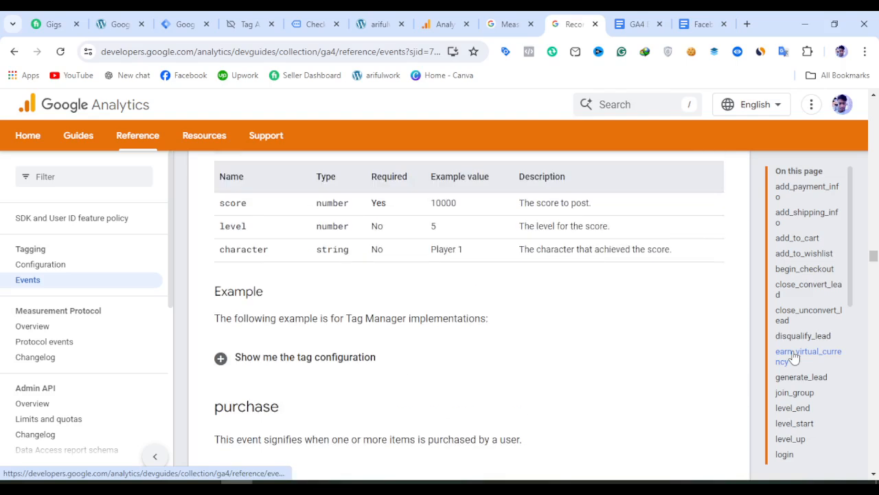
pyautogui.scroll(2, 791, 278)
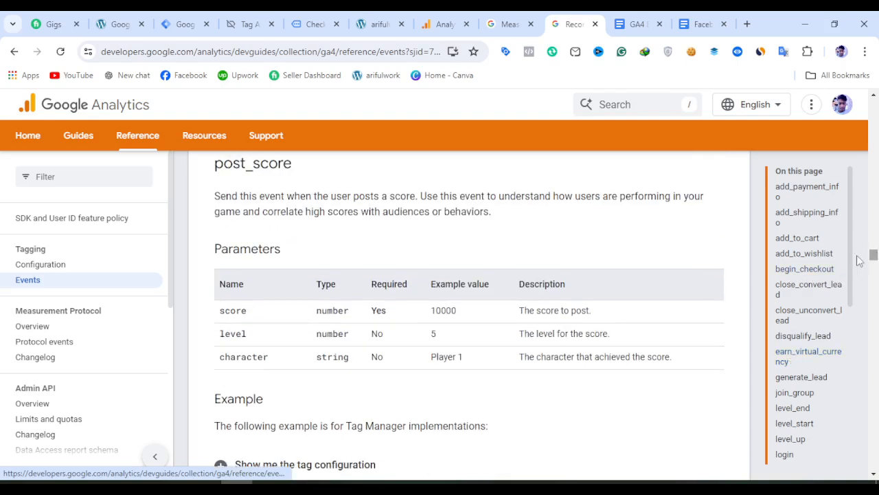
pyautogui.scroll(-2, 746, 255)
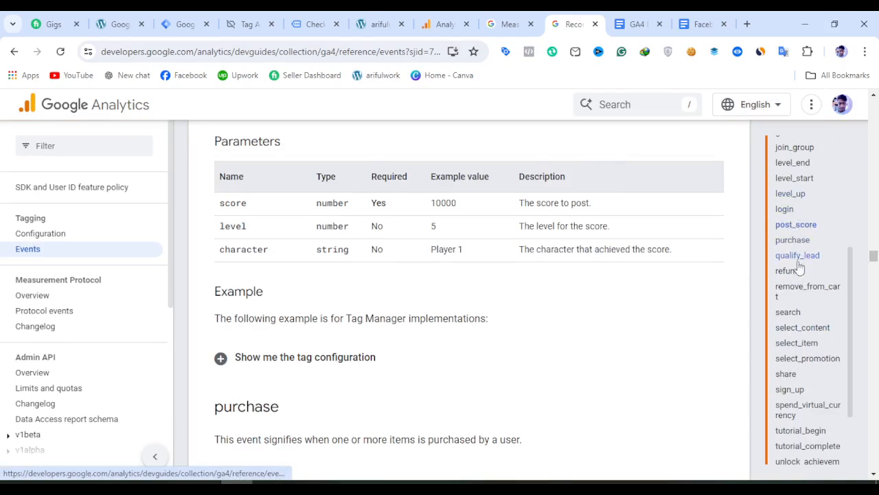
pyautogui.scroll(-2, 792, 227)
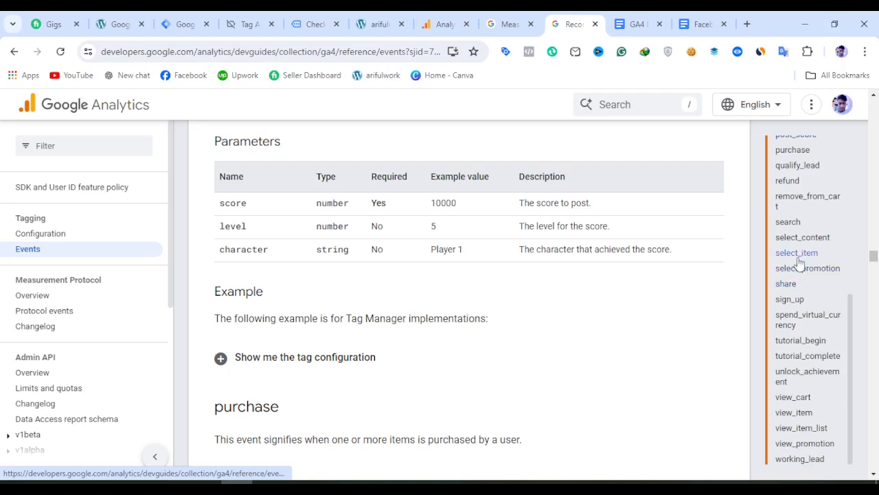
pyautogui.click(797, 253)
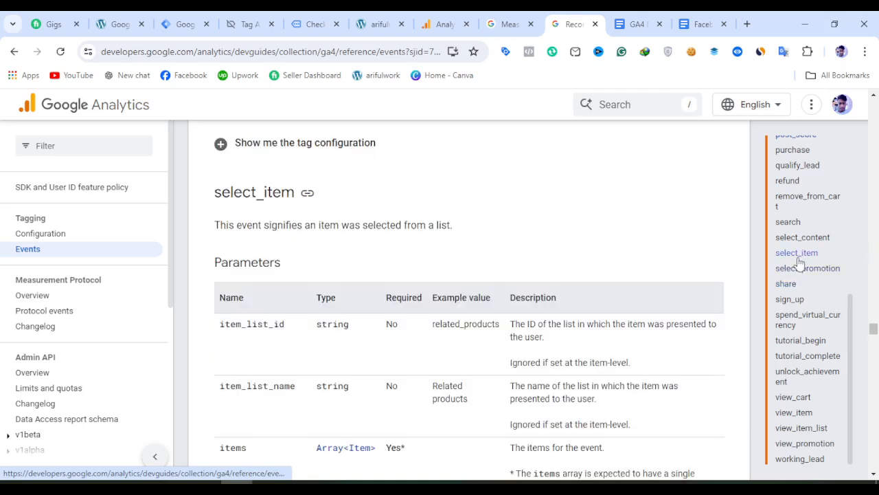
pyautogui.click(794, 414)
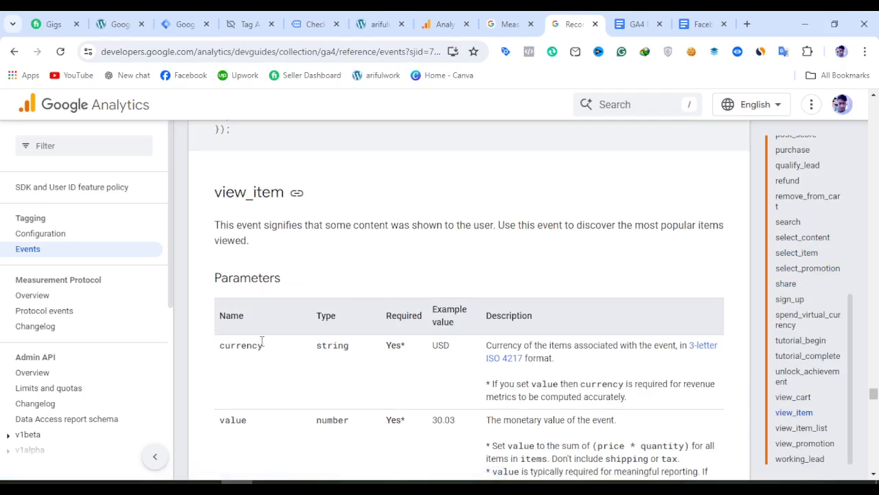
# Copy the currency parameter name from the view_item reference and enter it as the tag's first event parameter in Tag Manager
pyautogui.moveTo(263, 345); pyautogui.dragTo(218, 346)
pyautogui.hotkey('ctrl', 'c')
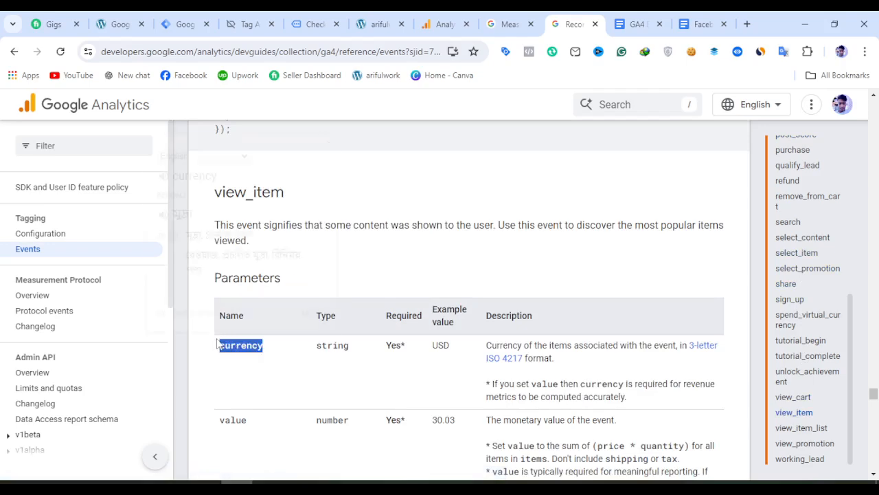
pyautogui.doubleClick(218, 346)
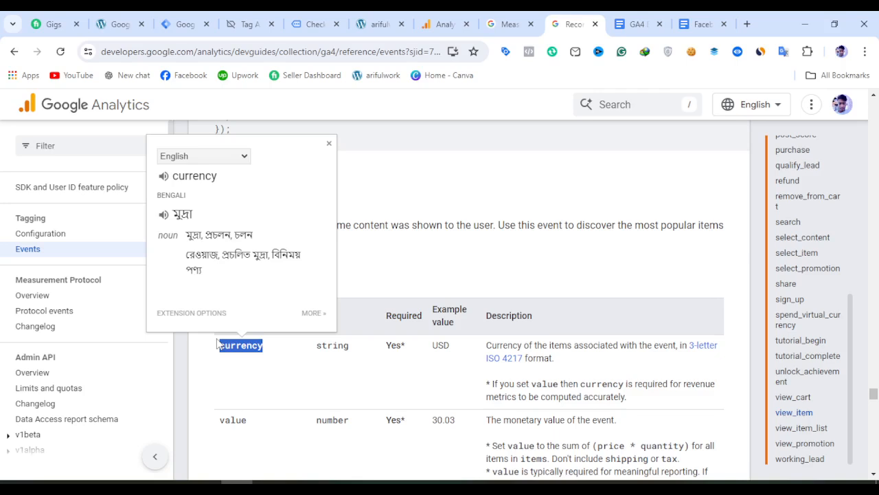
pyautogui.click(196, 28)
pyautogui.hotkey('ctrl', 'v')
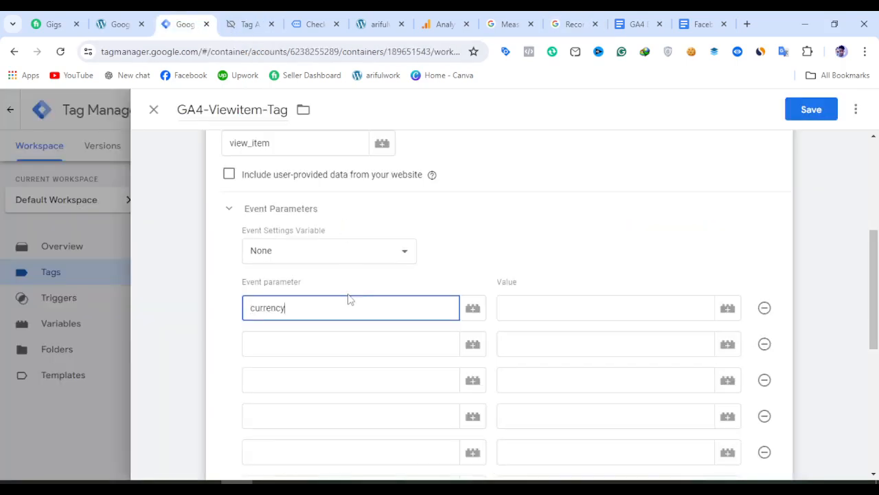
pyautogui.click(315, 338)
# Set the value of the currency parameter to the {{GA4-product-currency}} variable
pyautogui.click(727, 309)
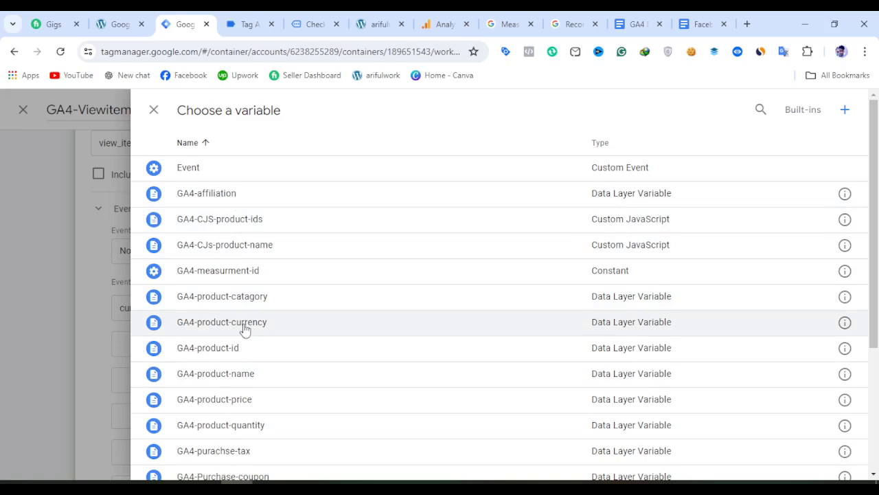
pyautogui.scroll(-2, 243, 331)
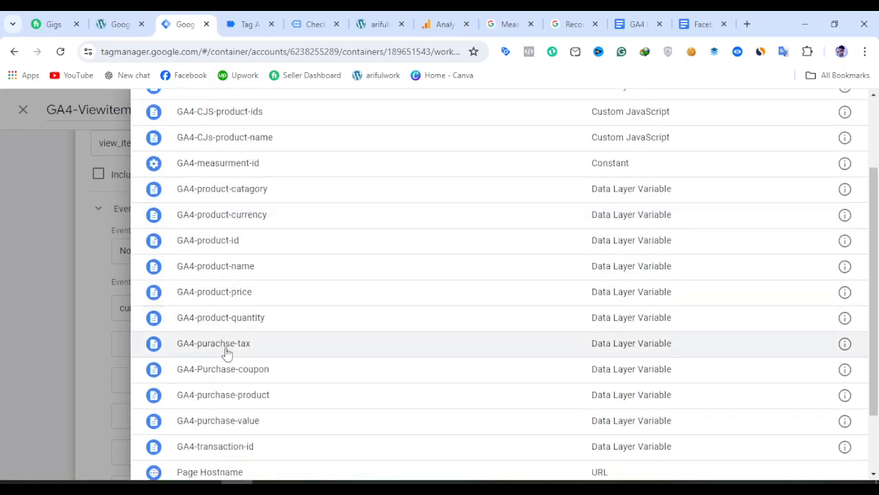
pyautogui.scroll(-2, 227, 374)
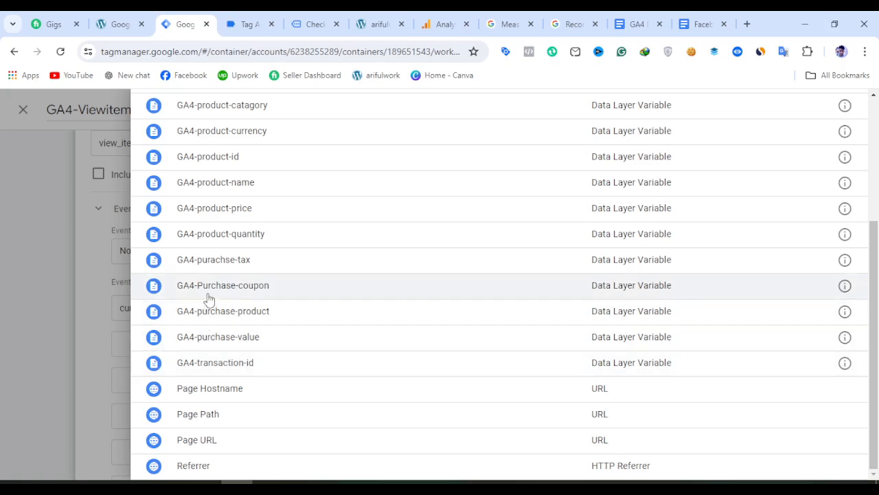
pyautogui.click(227, 133)
# Copy the value parameter name from the Google Analytics view_item reference into the tag's second event parameter in Tag Manager and set it to {{GA4-product-price}}
pyautogui.click(289, 345)
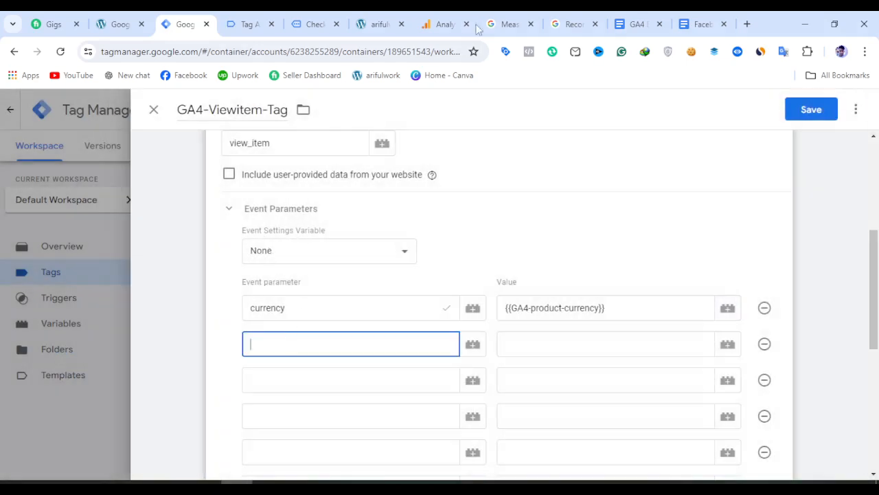
pyautogui.click(576, 25)
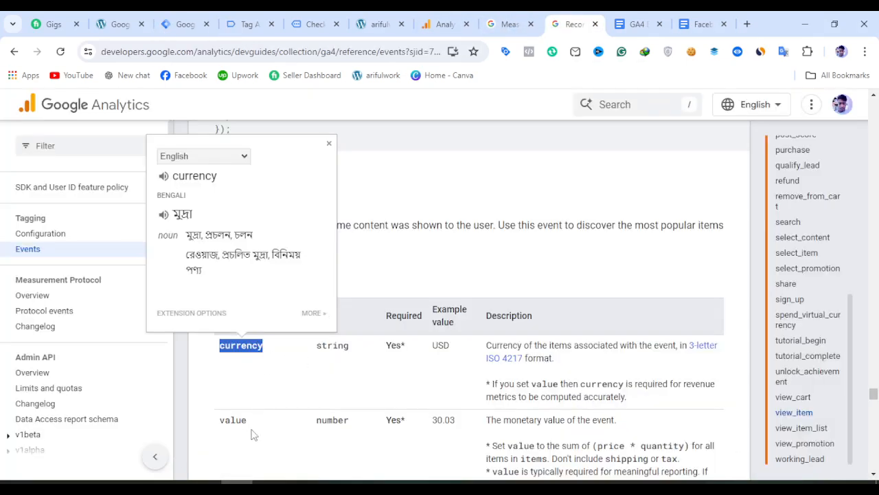
pyautogui.moveTo(246, 420); pyautogui.dragTo(220, 421)
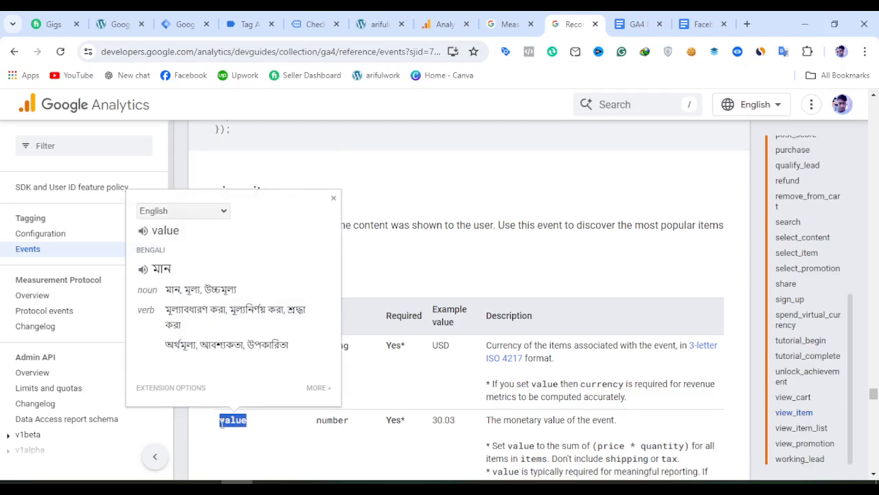
pyautogui.click(189, 24)
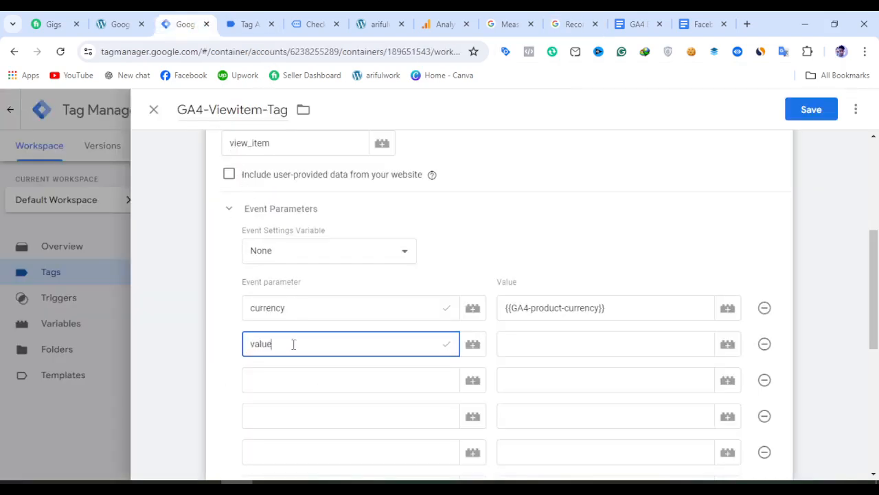
pyautogui.click(728, 347)
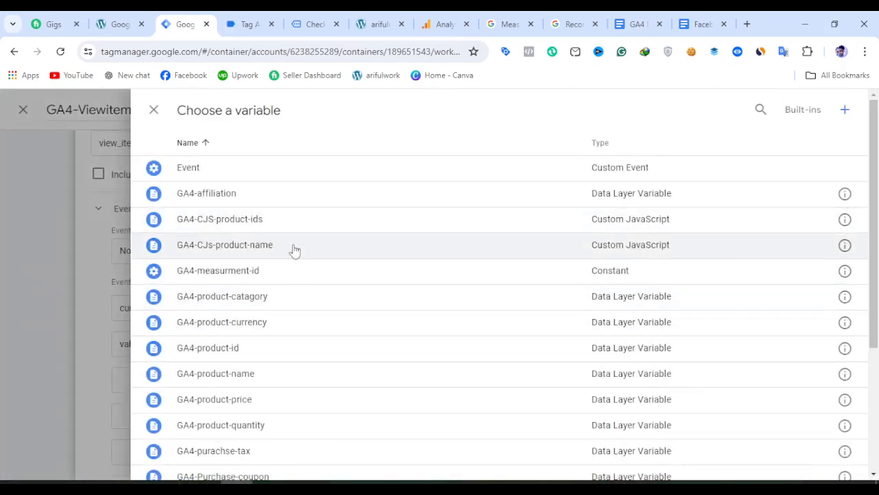
pyautogui.click(215, 406)
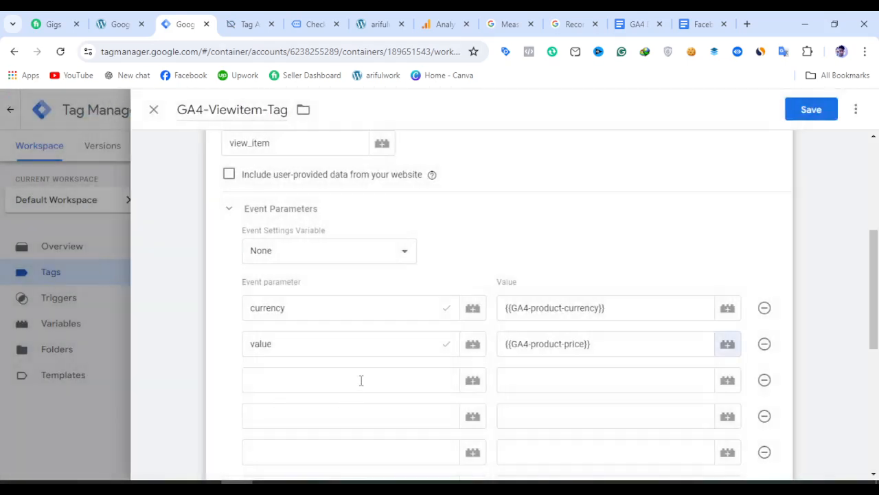
# Copy the item_id parameter name from the Google Analytics view_item reference and enter it as the tag's third event parameter in Tag Manager
pyautogui.click(361, 380)
pyautogui.click(574, 24)
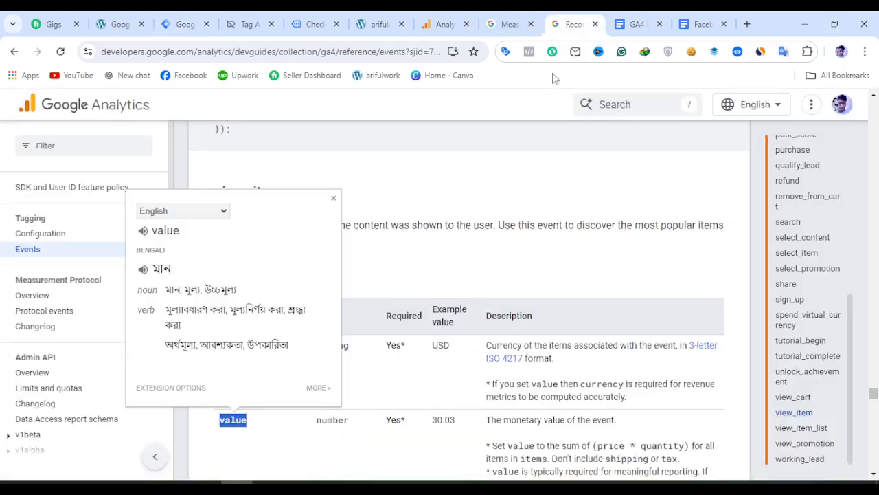
pyautogui.click(373, 291)
pyautogui.scroll(-2, 372, 296)
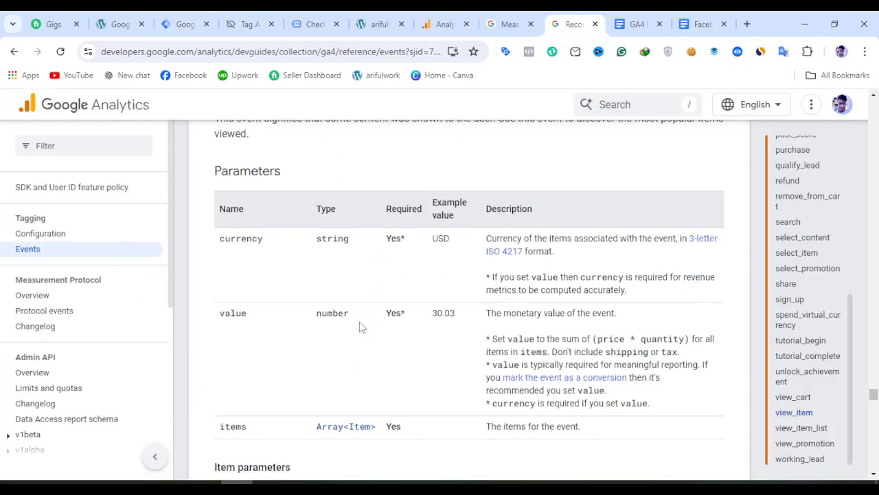
pyautogui.scroll(-2, 272, 417)
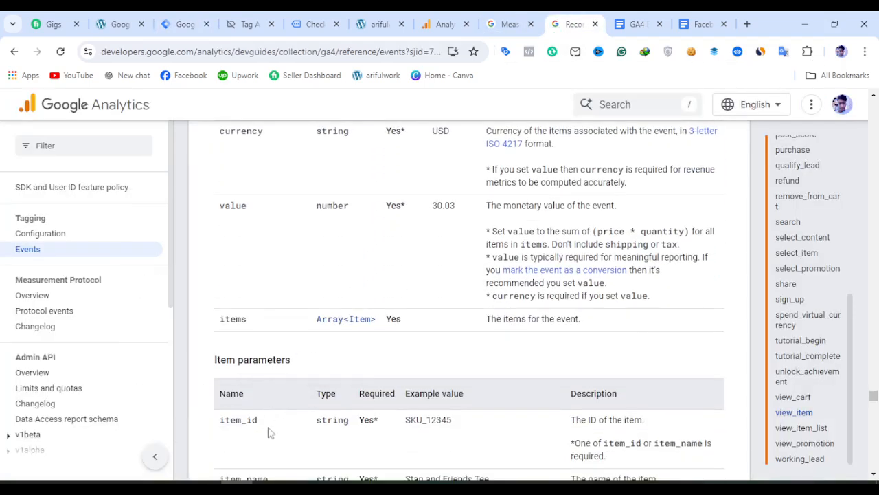
pyautogui.moveTo(267, 424); pyautogui.dragTo(221, 431)
pyautogui.hotkey('ctrl', 'c')
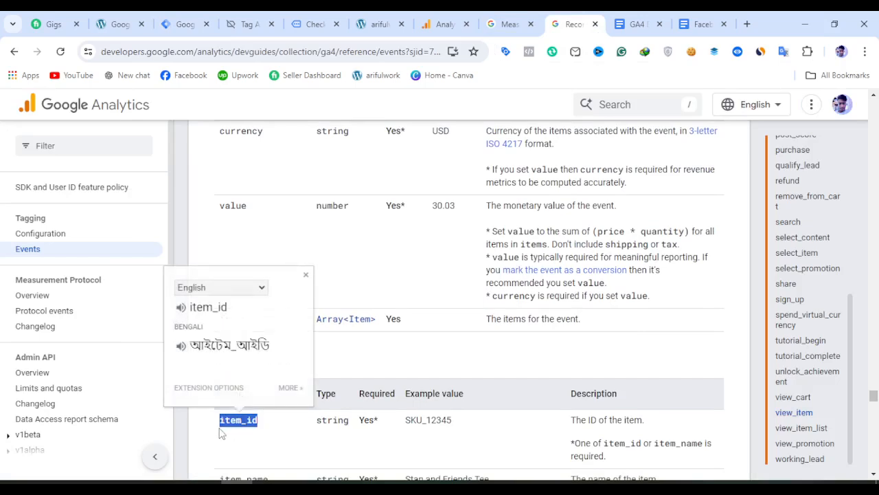
pyautogui.click(180, 24)
pyautogui.hotkey('ctrl', 'v')
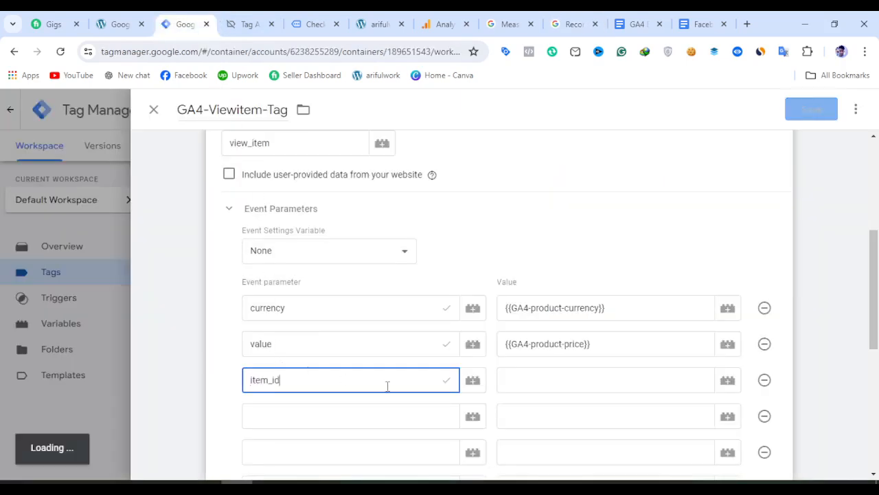
# Set the value of the item_id parameter to the {{GA4-product-id}} variable
pyautogui.click(726, 382)
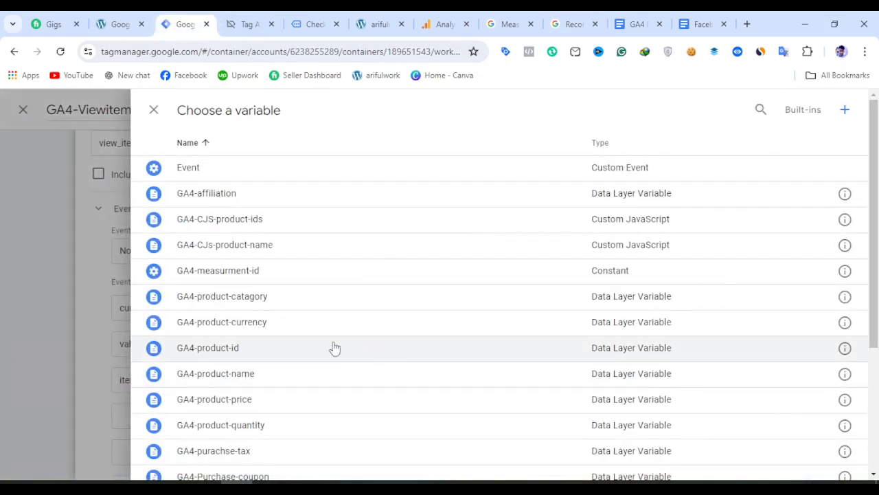
pyautogui.scroll(-2, 332, 348)
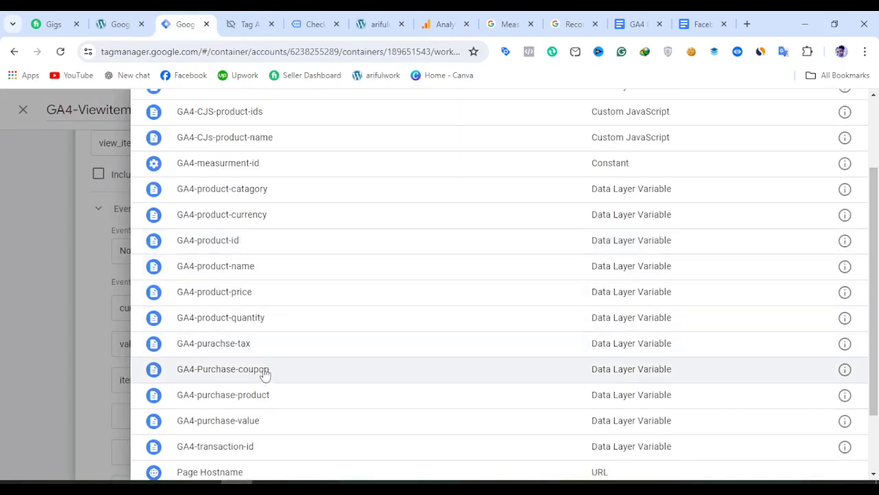
pyautogui.click(253, 252)
# Copy item_name from the Google Analytics view_item reference into the tag's fourth event parameter in Tag Manager and set its value to {{GA4-product-name}}
pyautogui.click(281, 415)
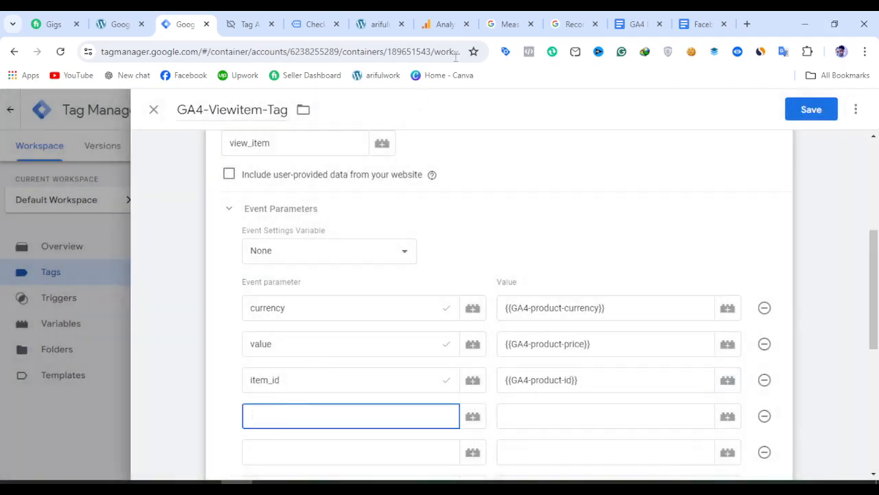
pyautogui.click(570, 25)
pyautogui.click(424, 360)
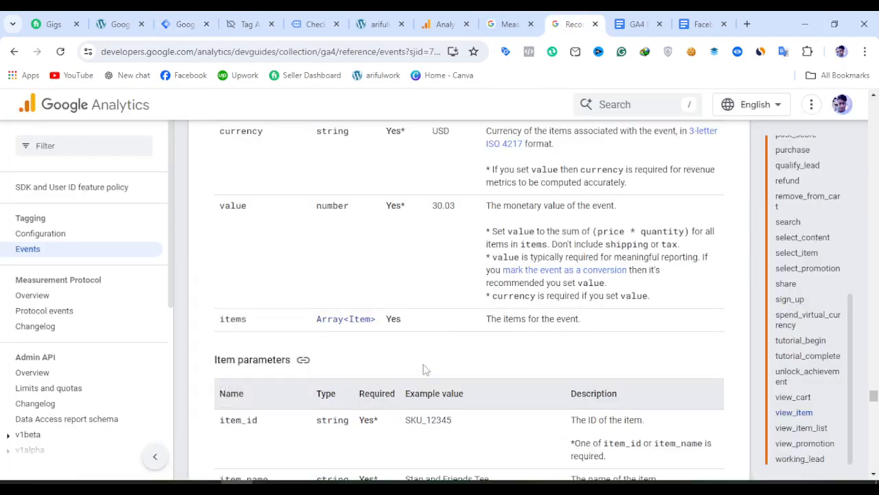
pyautogui.scroll(-3, 337, 385)
pyautogui.moveTo(273, 268); pyautogui.dragTo(206, 269)
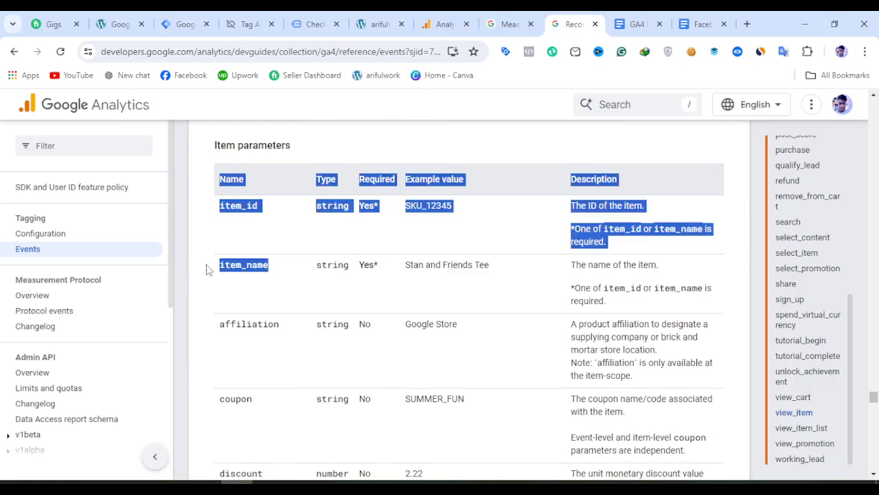
pyautogui.click(231, 270)
pyautogui.moveTo(273, 267); pyautogui.dragTo(225, 280)
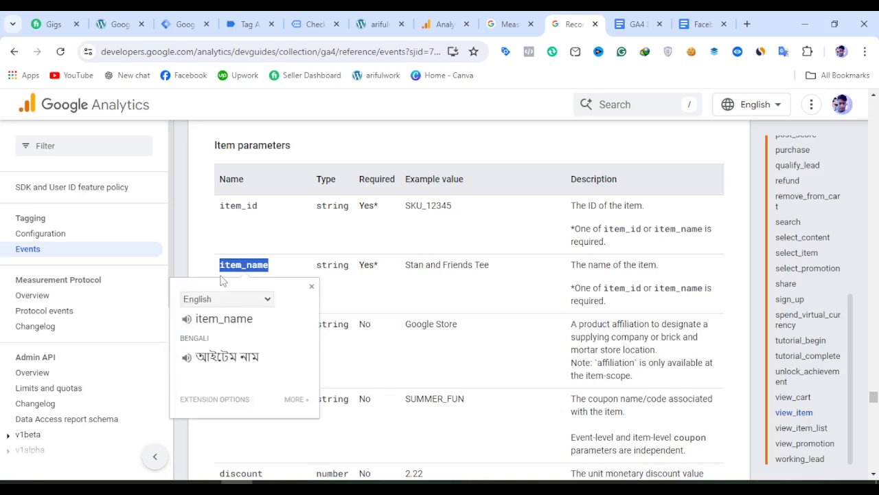
pyautogui.click(197, 28)
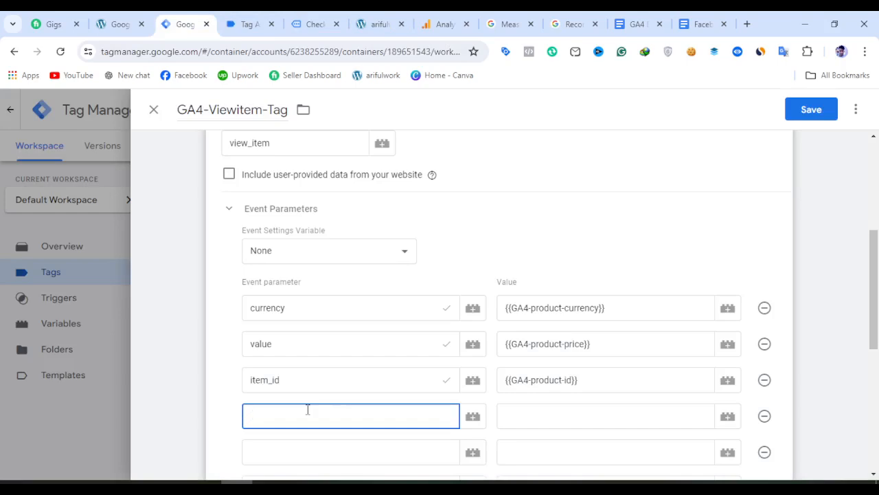
pyautogui.write('item_name')
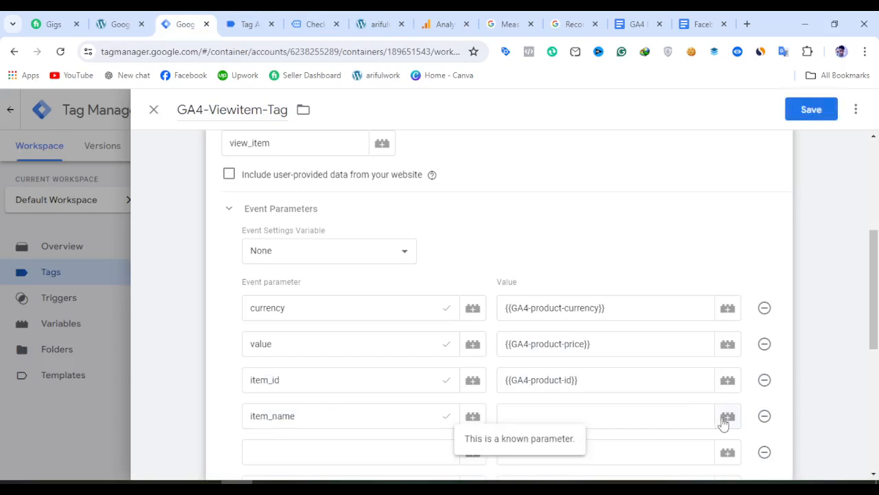
pyautogui.click(725, 419)
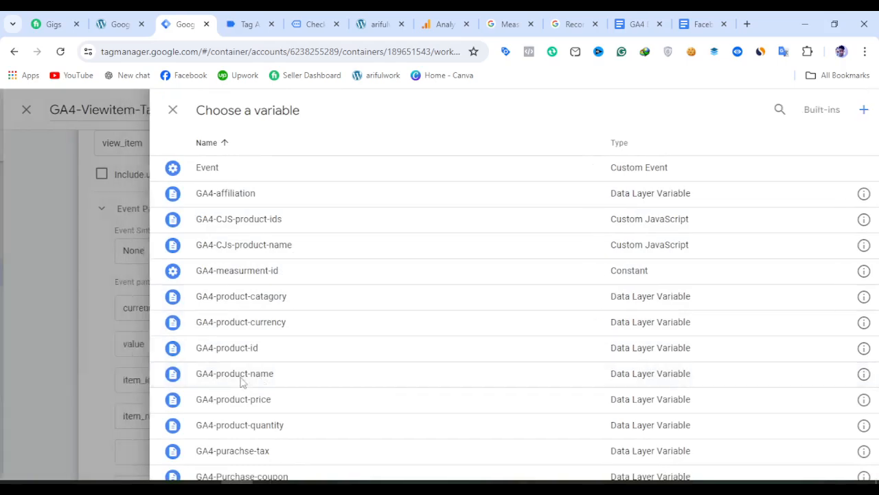
pyautogui.click(241, 380)
# Copy item_category from the Google Analytics view_item reference into the tag's fifth event parameter in Tag Manager and set its value to {{GA4-product-catagory}}
pyautogui.click(325, 348)
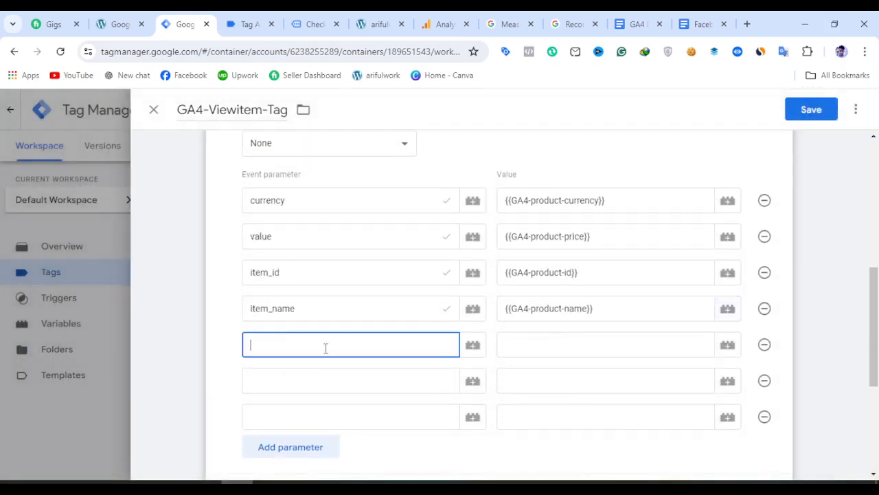
pyautogui.click(575, 23)
pyautogui.click(413, 371)
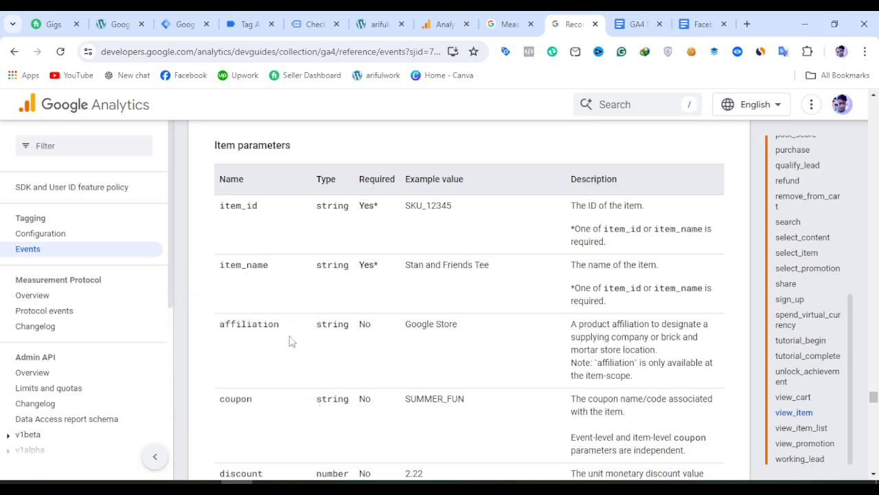
pyautogui.scroll(-3, 403, 370)
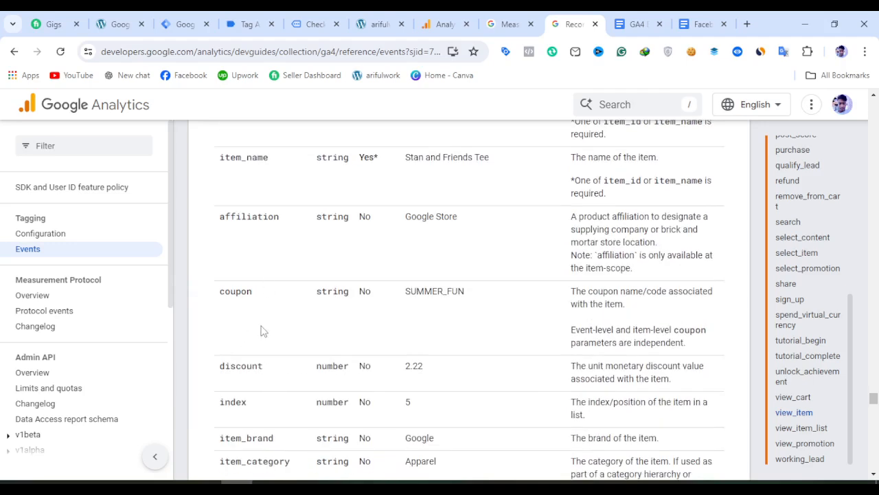
pyautogui.scroll(-3, 294, 370)
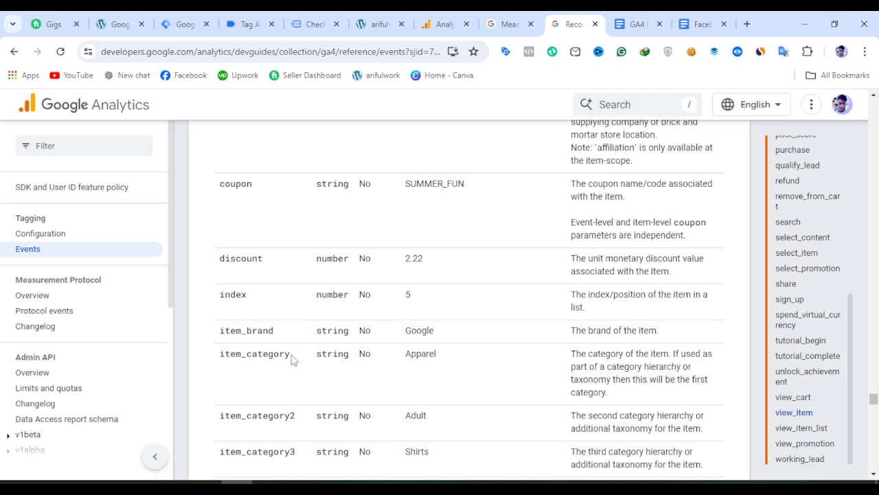
pyautogui.moveTo(291, 359); pyautogui.dragTo(221, 359)
pyautogui.hotkey('ctrl', 'c')
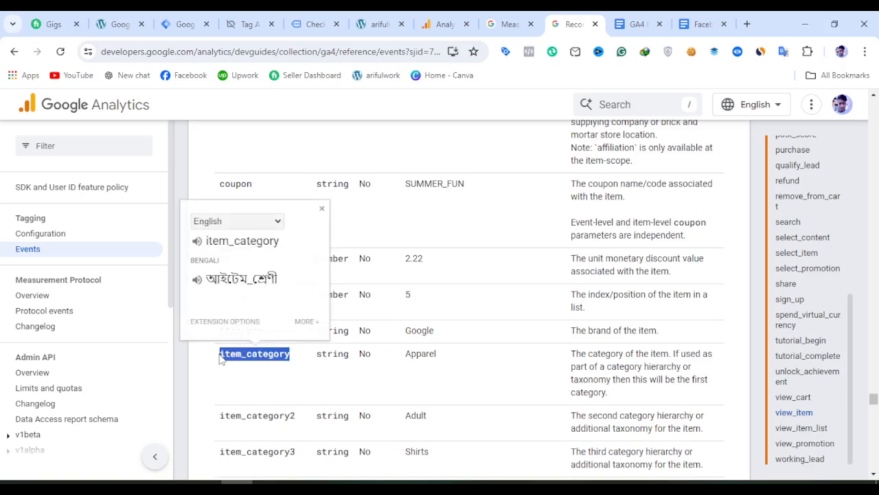
pyautogui.click(182, 24)
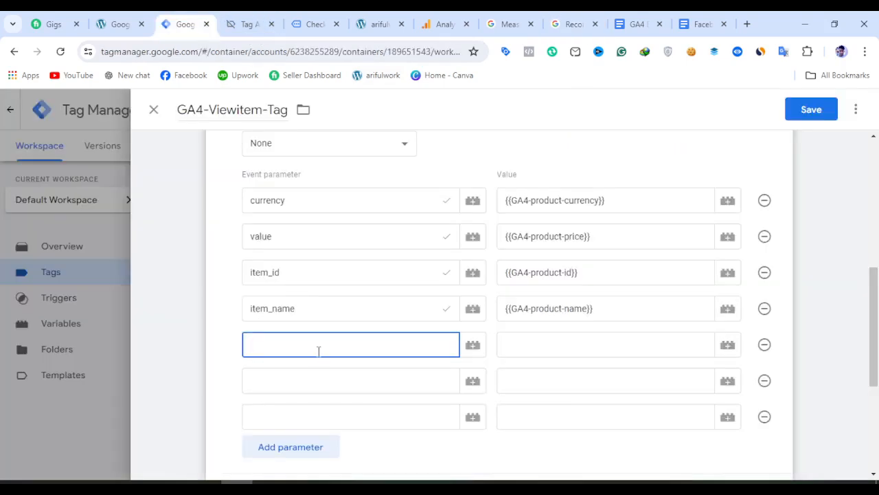
pyautogui.hotkey('ctrl', 'v')
pyautogui.click(725, 350)
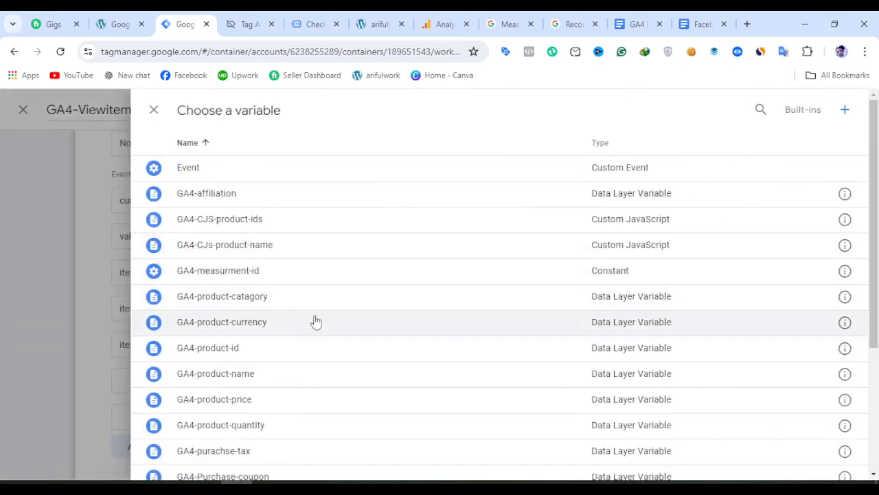
pyautogui.click(300, 299)
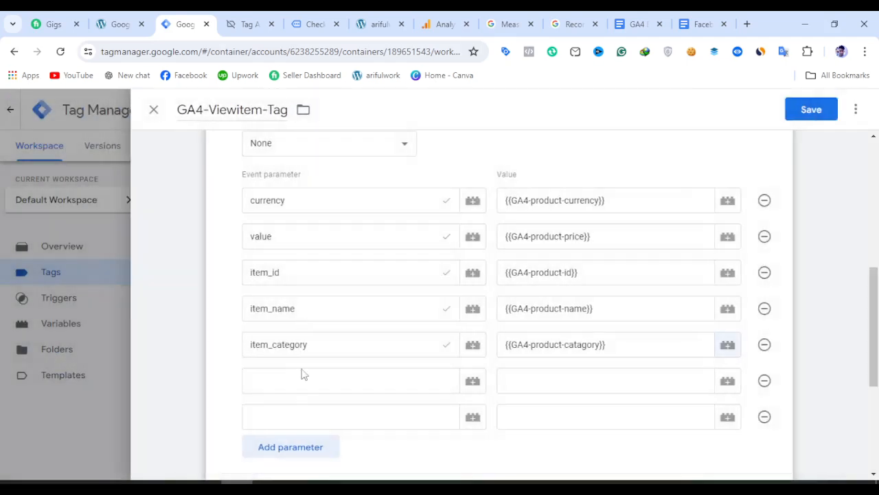
# Copy the quantity parameter name from the Google Analytics view_item reference and enter it as the tag's sixth event parameter in Tag Manager
pyautogui.click(302, 383)
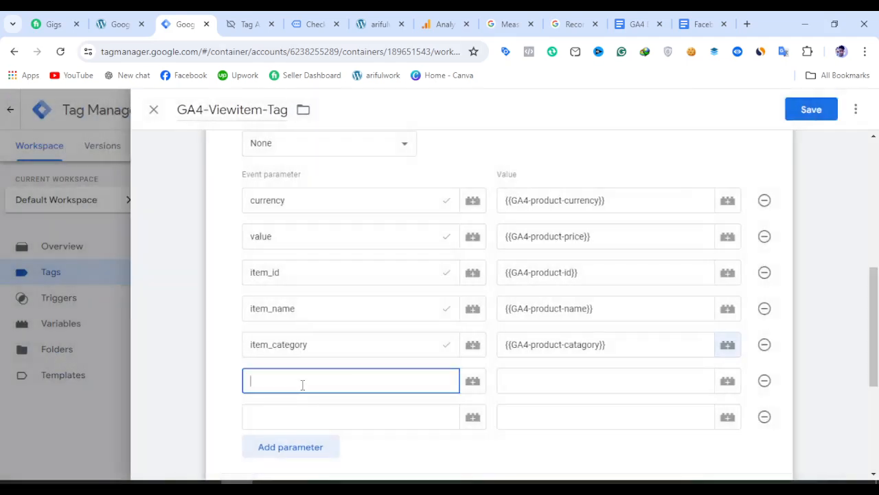
pyautogui.click(632, 24)
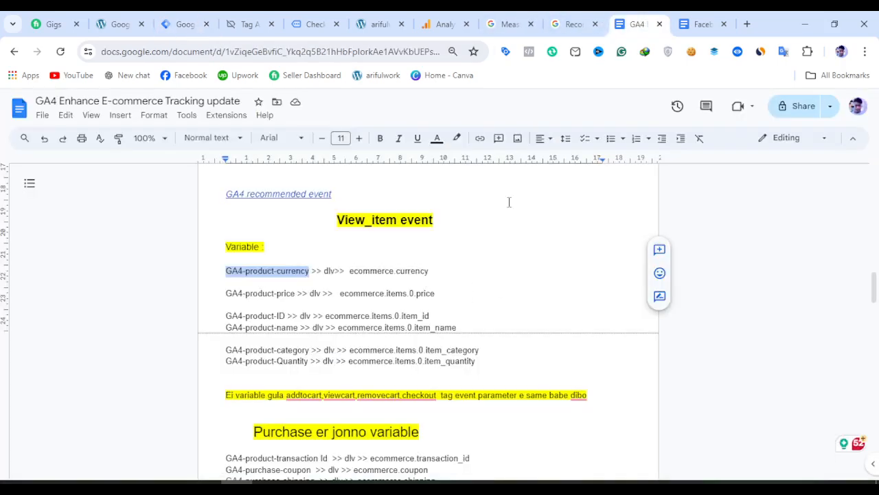
pyautogui.click(569, 20)
pyautogui.click(471, 310)
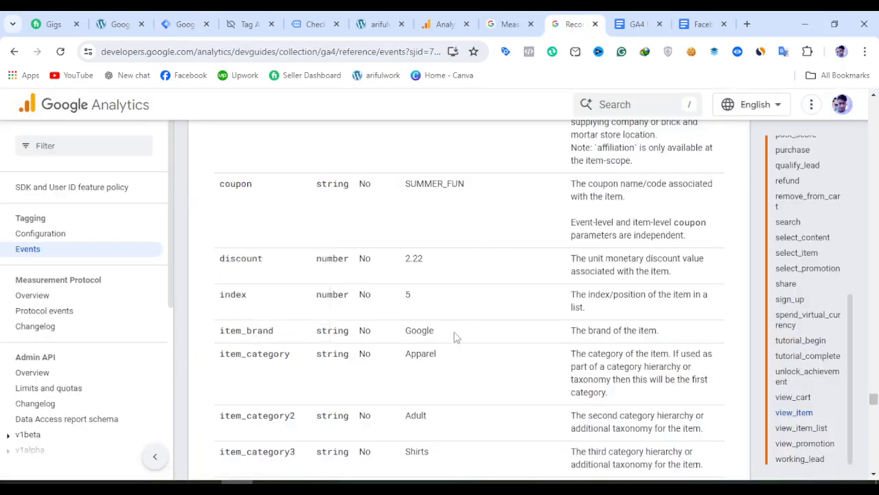
pyautogui.scroll(-3, 447, 340)
pyautogui.scroll(-5, 331, 361)
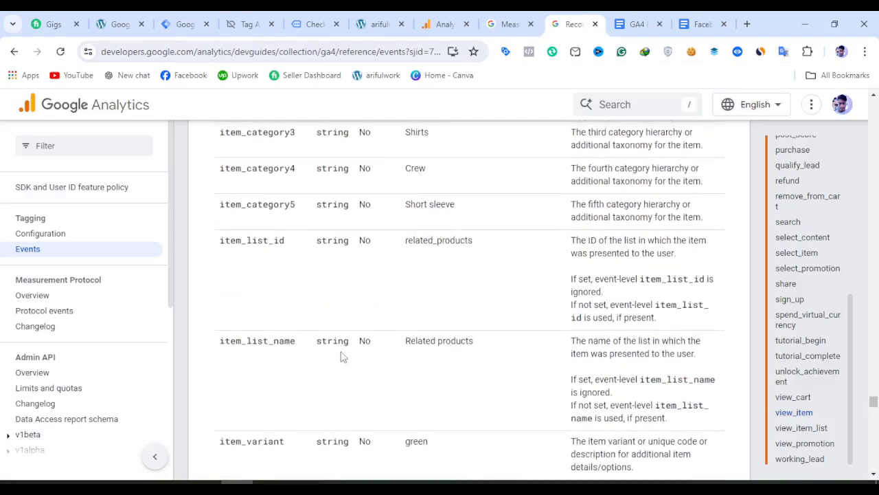
pyautogui.scroll(-2, 261, 371)
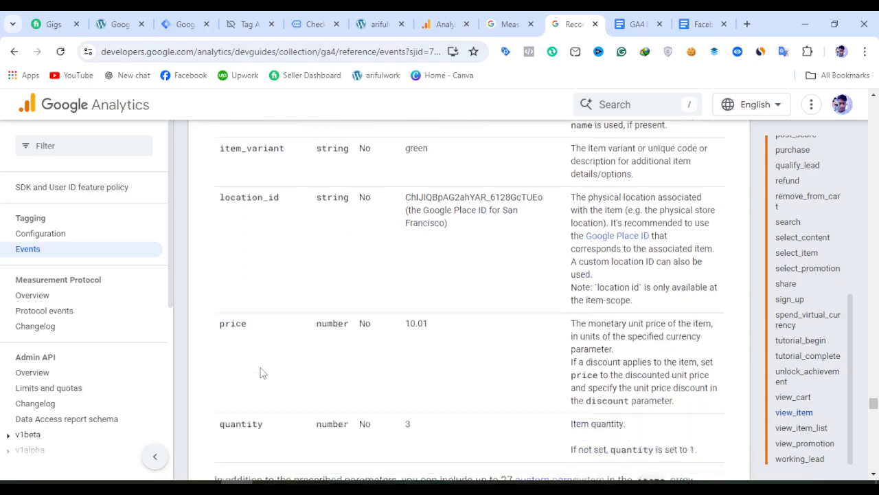
pyautogui.moveTo(272, 393); pyautogui.dragTo(212, 401)
pyautogui.click(307, 356)
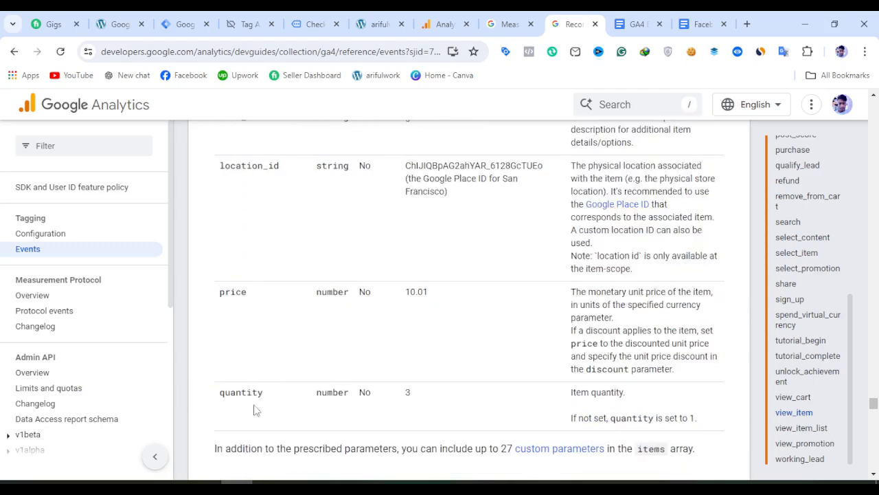
pyautogui.moveTo(270, 400); pyautogui.dragTo(221, 396)
pyautogui.click(215, 401)
pyautogui.click(274, 390)
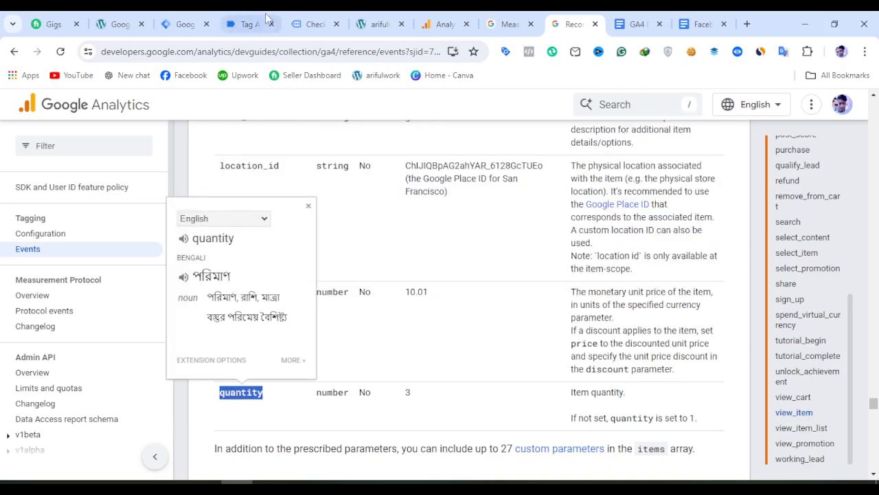
pyautogui.click(168, 24)
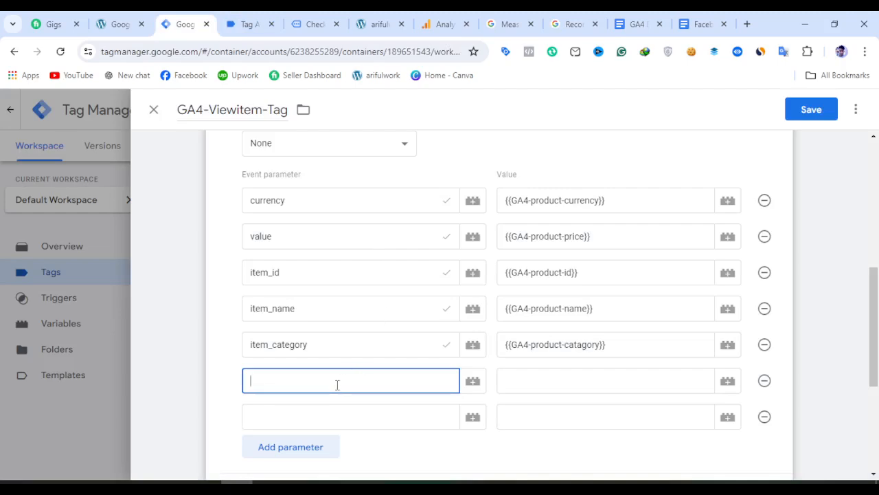
pyautogui.write('quantity')
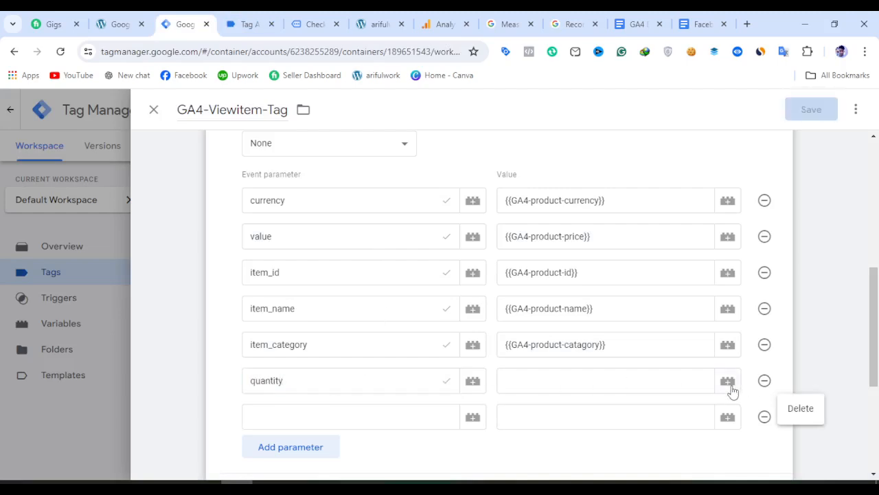
# Set the quantity parameter's value to {{GA4-product-quantity}} and remove the empty parameter row below it
pyautogui.click(724, 380)
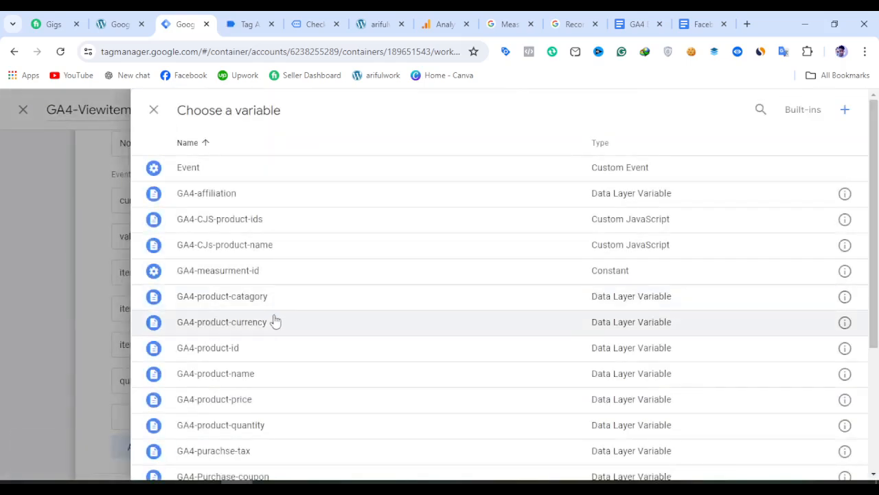
pyautogui.click(267, 427)
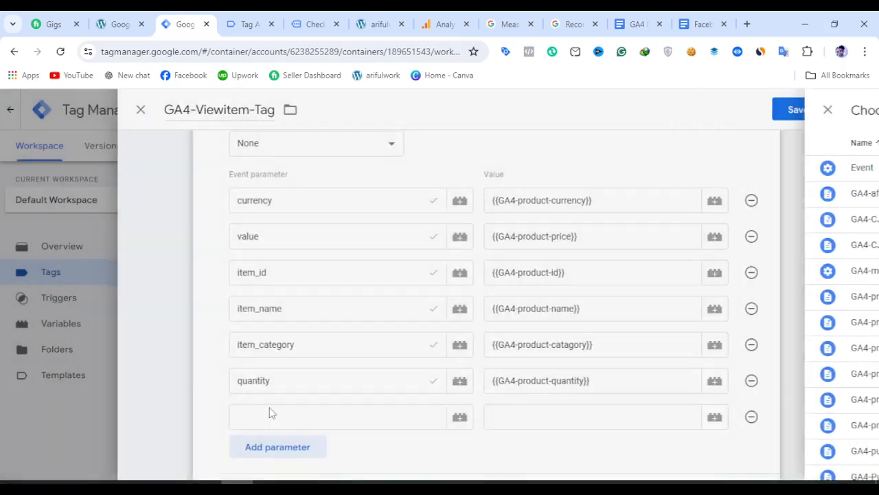
pyautogui.click(765, 417)
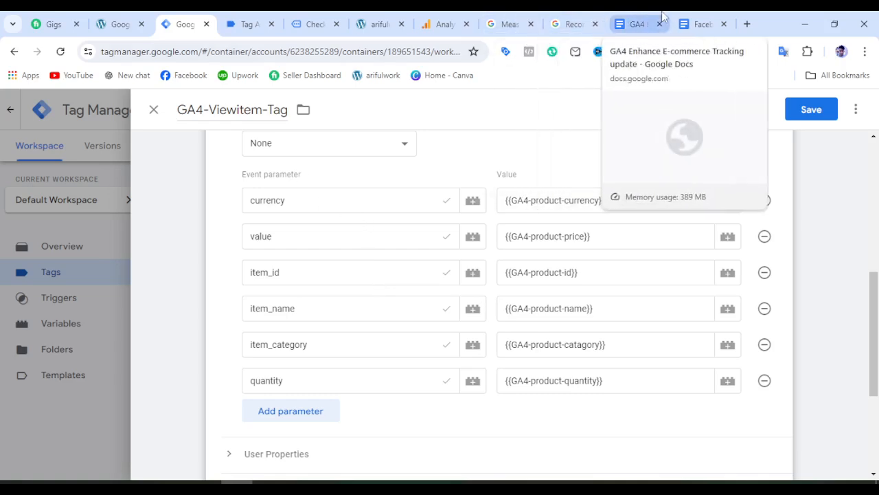
# Check the View_item tag's event parameter table in the GA4 Enhance E-commerce Tracking document, and save GA4-Viewitem-Tag in Tag Manager
pyautogui.click(642, 24)
pyautogui.scroll(-7, 522, 270)
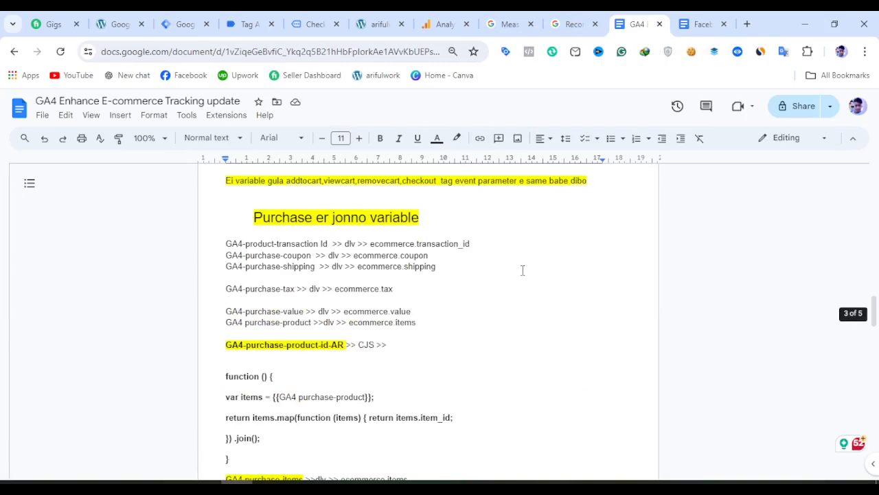
pyautogui.scroll(-5, 523, 271)
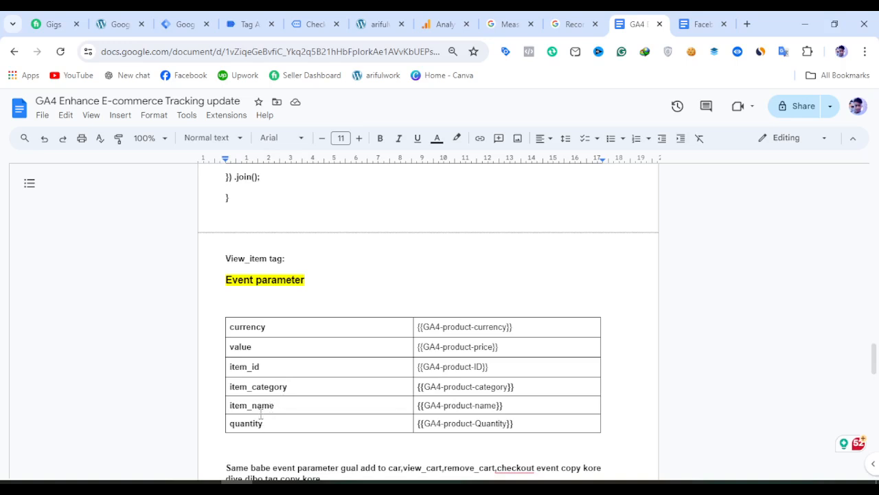
pyautogui.click(184, 25)
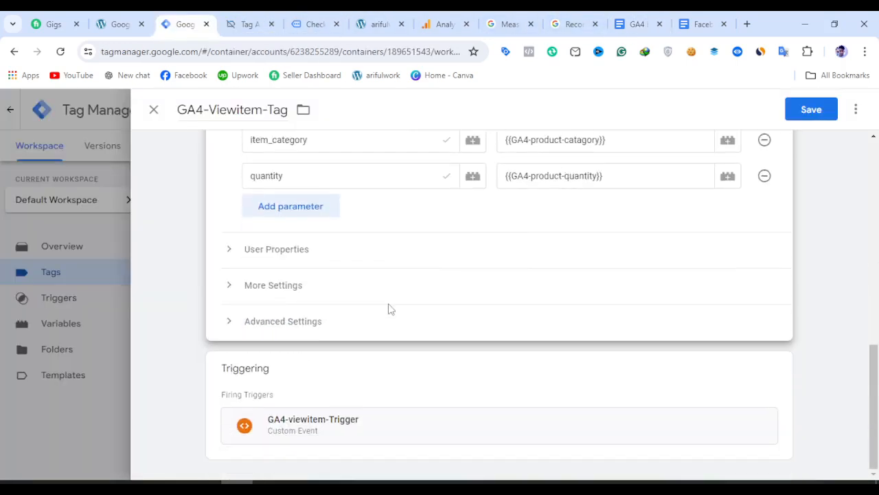
pyautogui.click(819, 110)
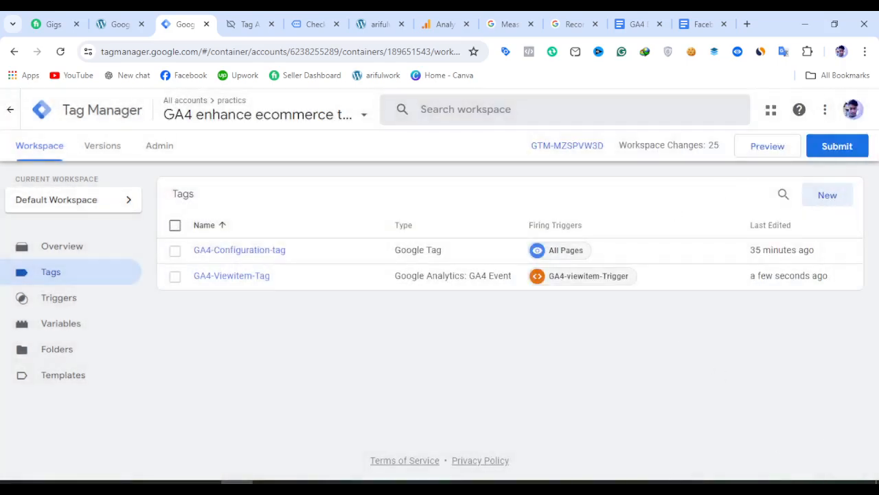
# Consult the list of ecommerce events in Notepad and create a copy of GA4-Viewitem-Tag in Tag Manager
pyautogui.click(331, 483)
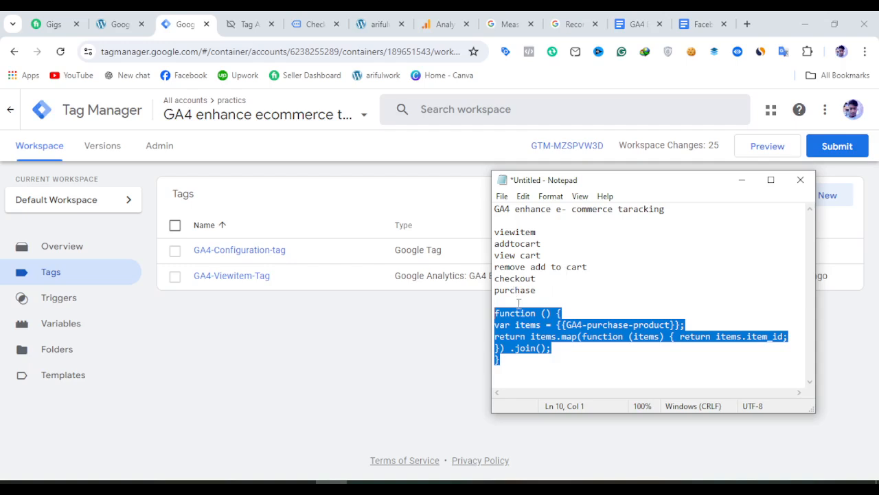
pyautogui.click(395, 338)
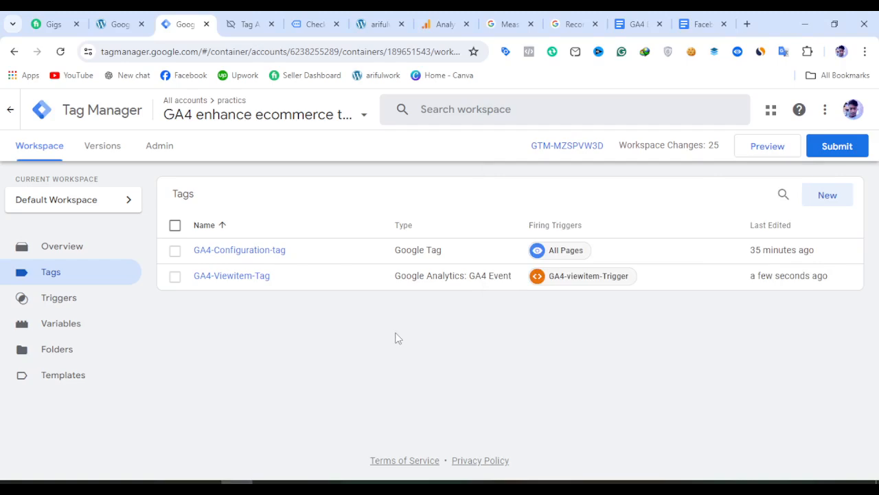
pyautogui.click(210, 278)
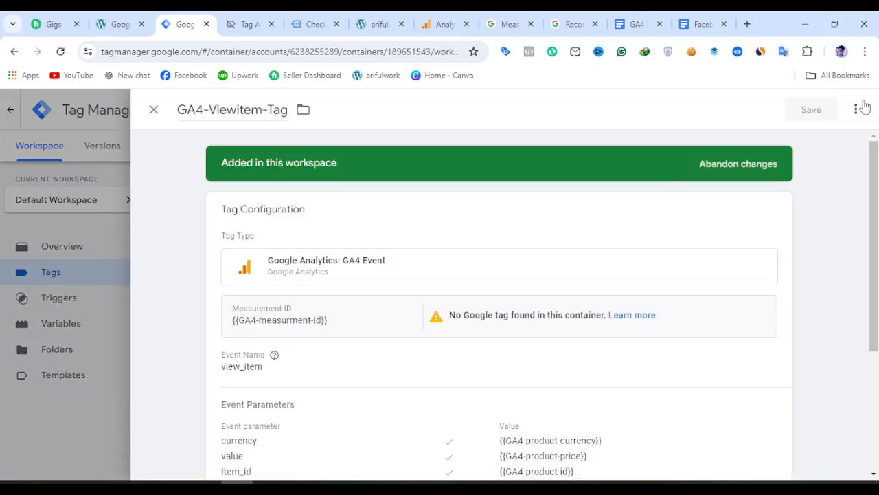
pyautogui.click(857, 110)
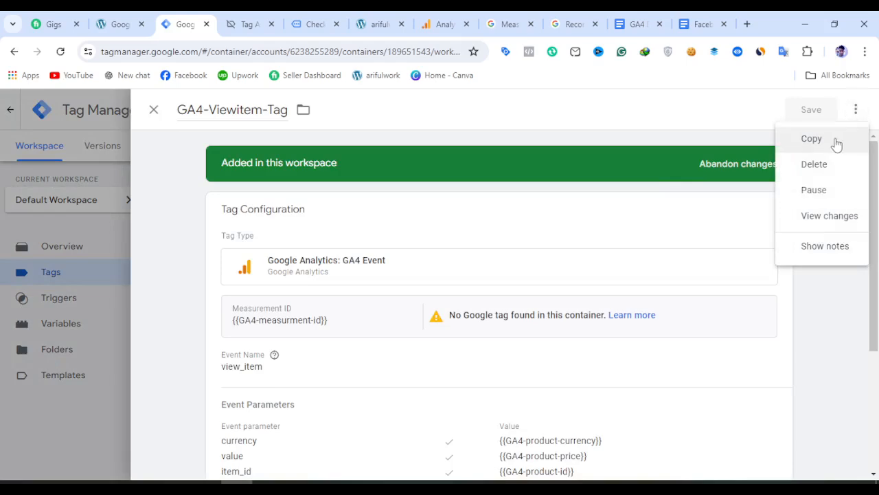
pyautogui.click(812, 142)
# Rename the copied tag as GA4-AddToCart-Tag
pyautogui.moveTo(228, 111); pyautogui.dragTo(178, 113)
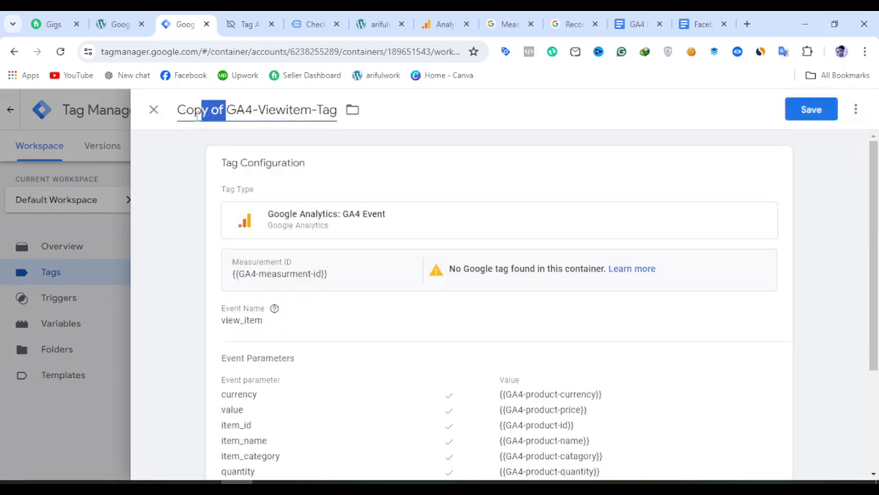
pyautogui.press('BackSpace')
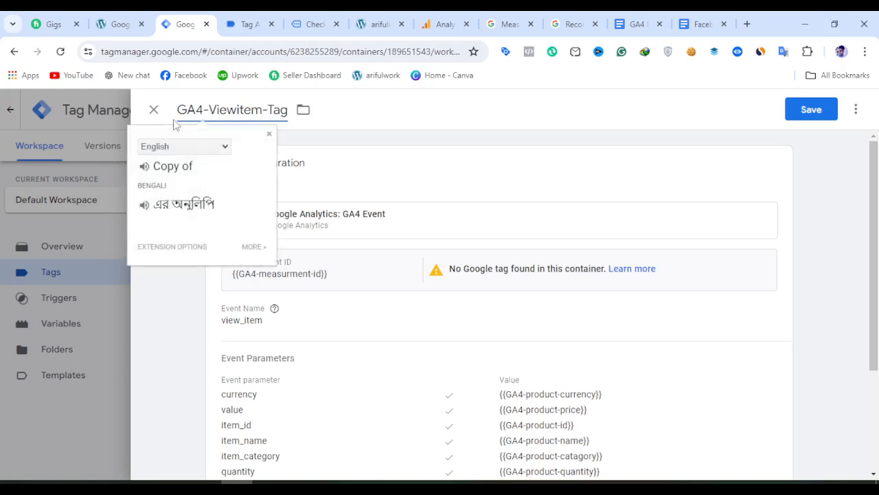
pyautogui.moveTo(210, 109); pyautogui.dragTo(261, 109)
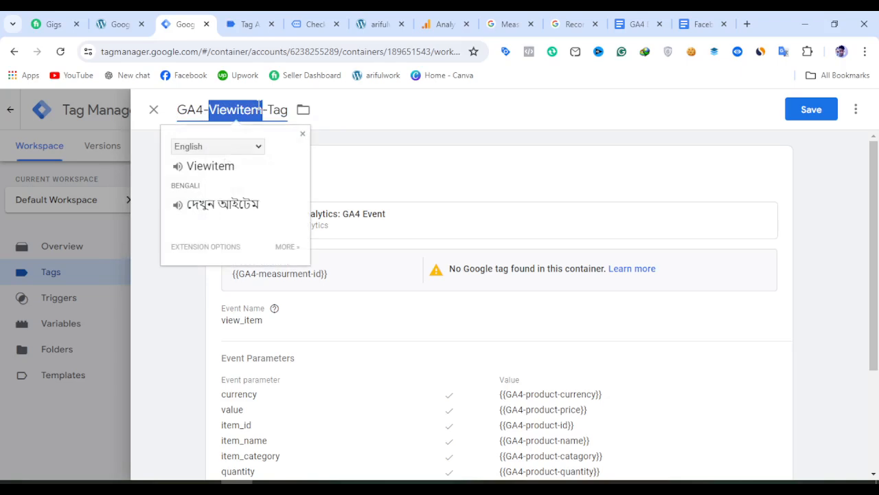
pyautogui.write('A')
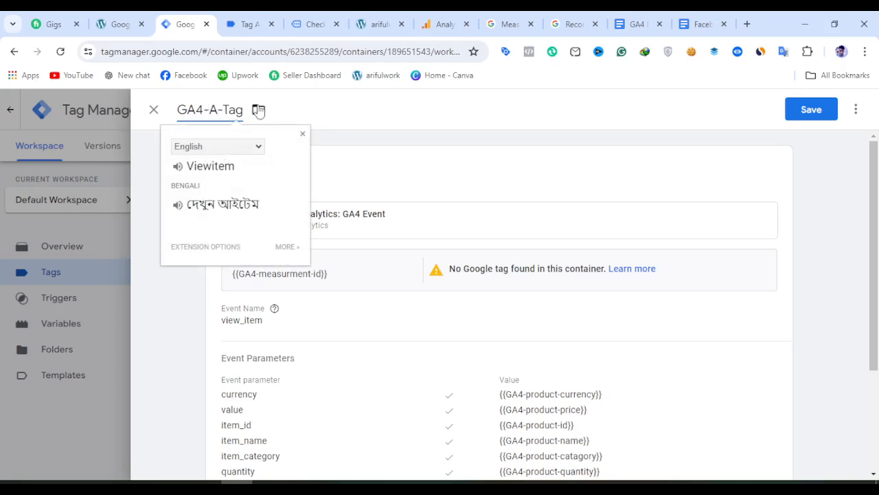
pyautogui.write('dd')
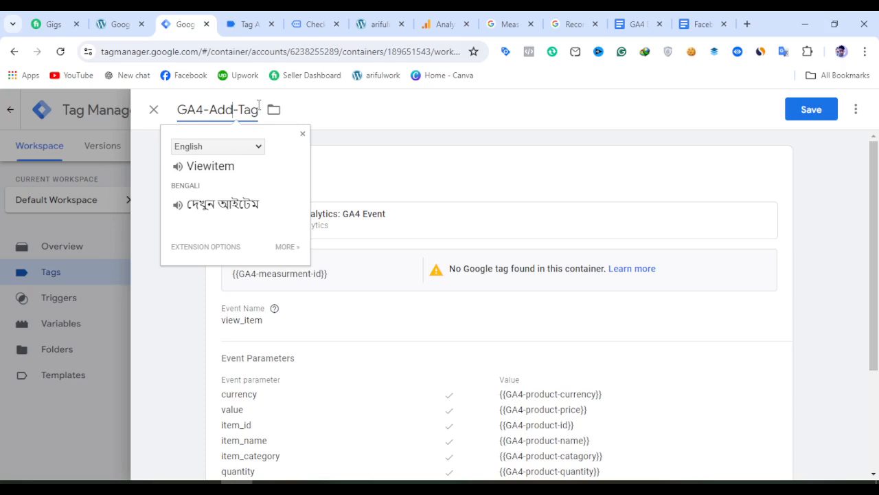
pyautogui.write('TO')
pyautogui.press('BackSpace')
pyautogui.write('oCart')
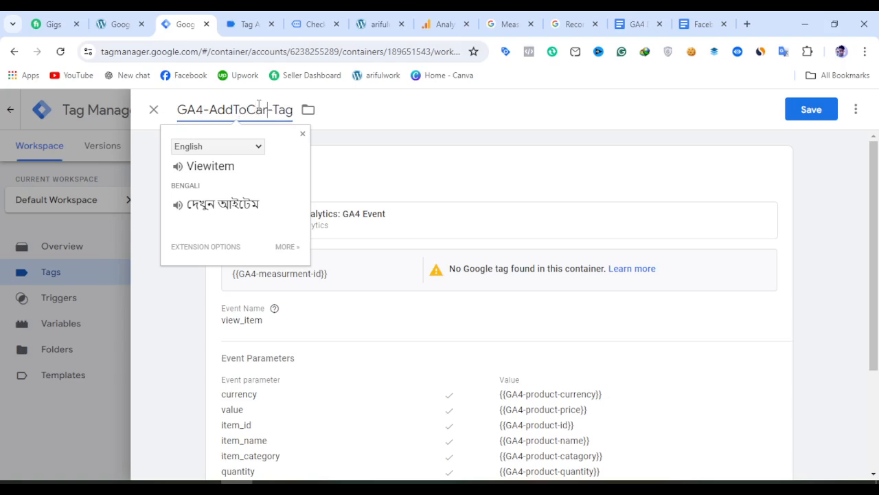
# Open the tag configuration of GA4-AddToCart-Tag for editing and clear its view_item event name
pyautogui.click(369, 316)
pyautogui.moveTo(310, 349); pyautogui.dragTo(226, 364)
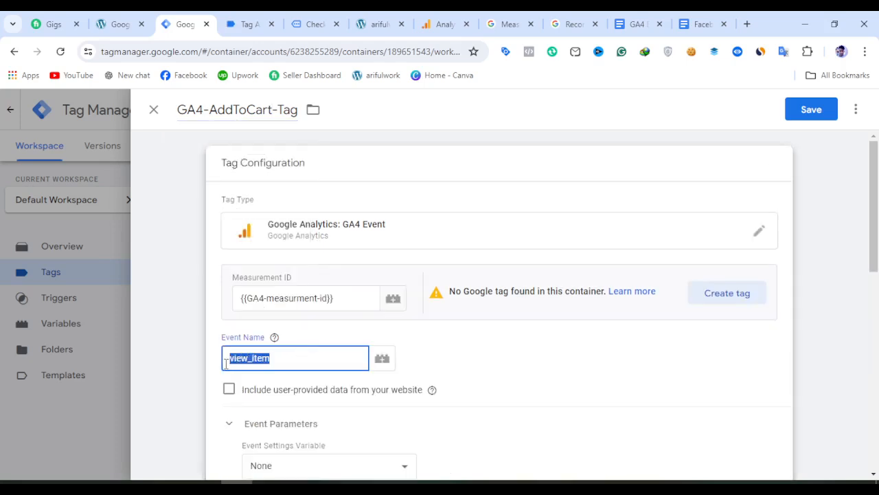
pyautogui.press('BackSpace')
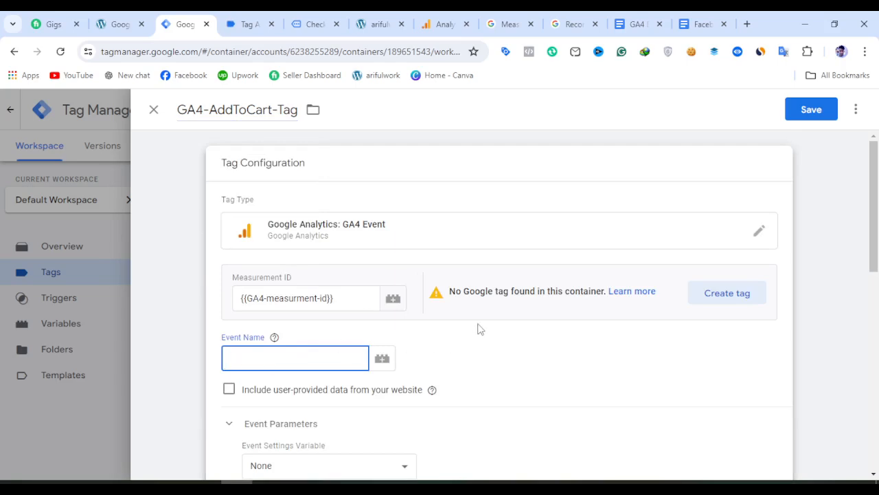
# Create the missing Google tag for the measurement ID with the Initialization - All Pages trigger and save it as Google Tag
pyautogui.click(724, 303)
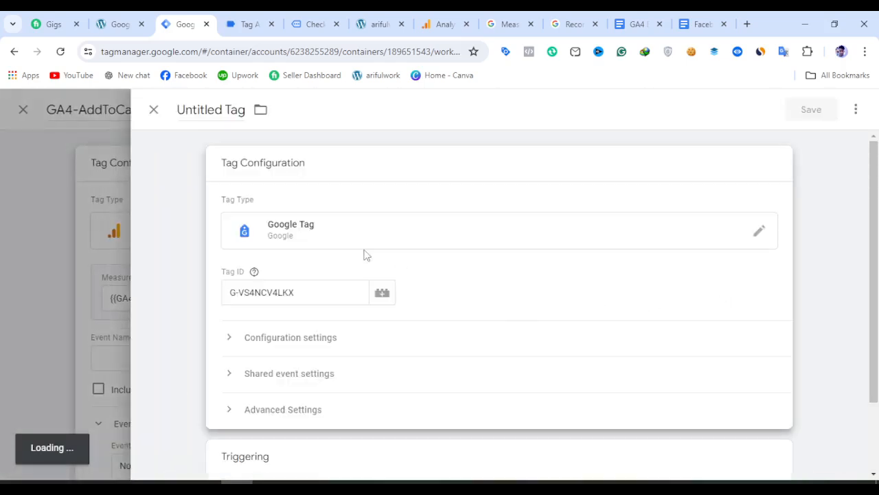
pyautogui.scroll(-2, 416, 283)
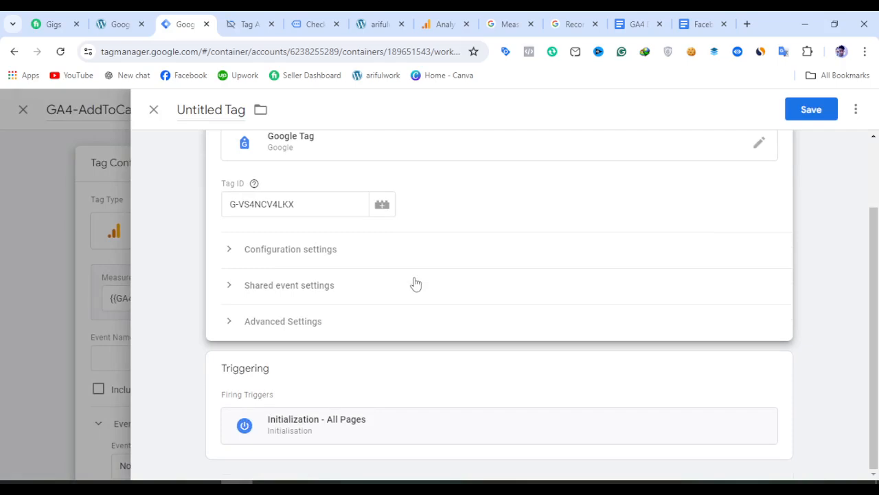
pyautogui.click(819, 110)
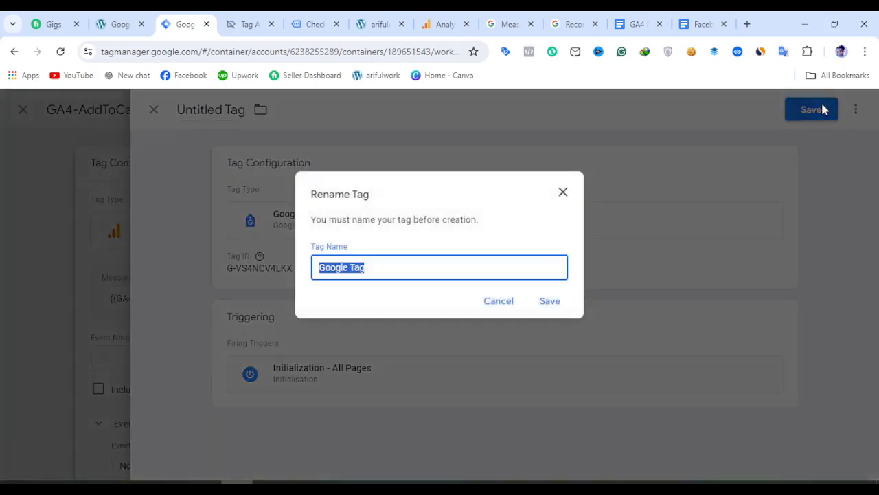
pyautogui.click(539, 303)
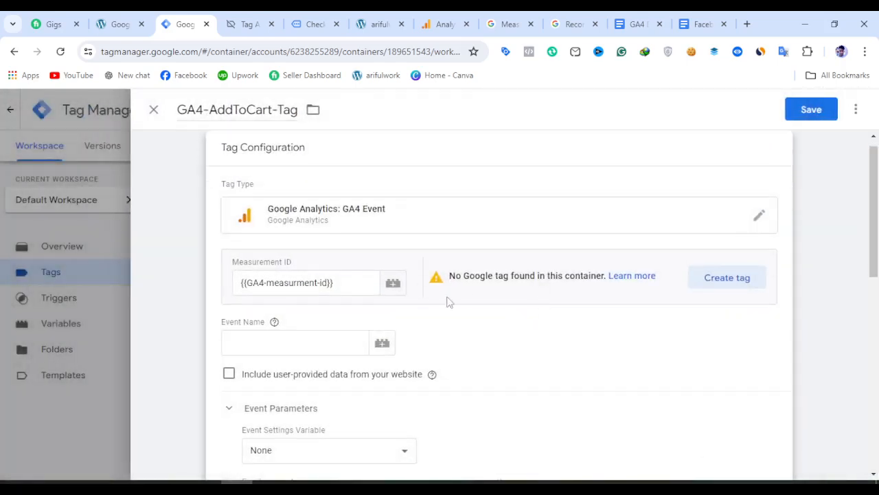
# Copy add_to_cart from the Google Analytics ecommerce events guide and enter it as the event name of GA4-AddToCart-Tag
pyautogui.click(357, 342)
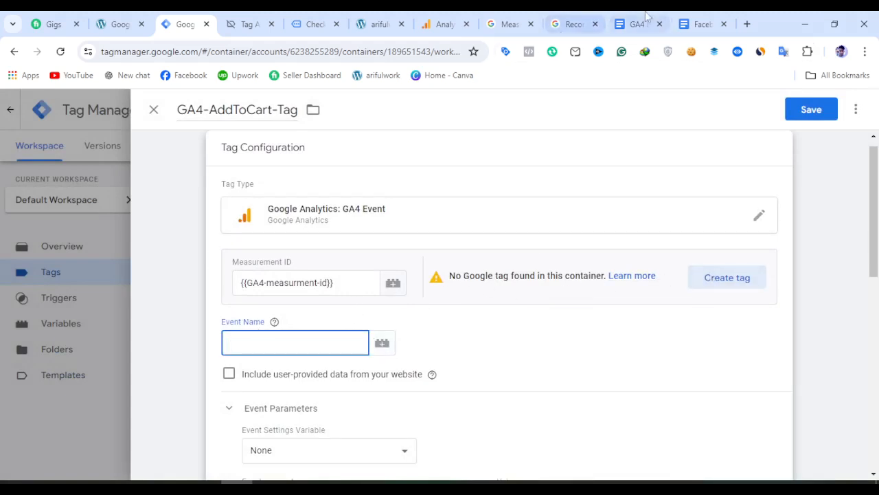
pyautogui.click(570, 24)
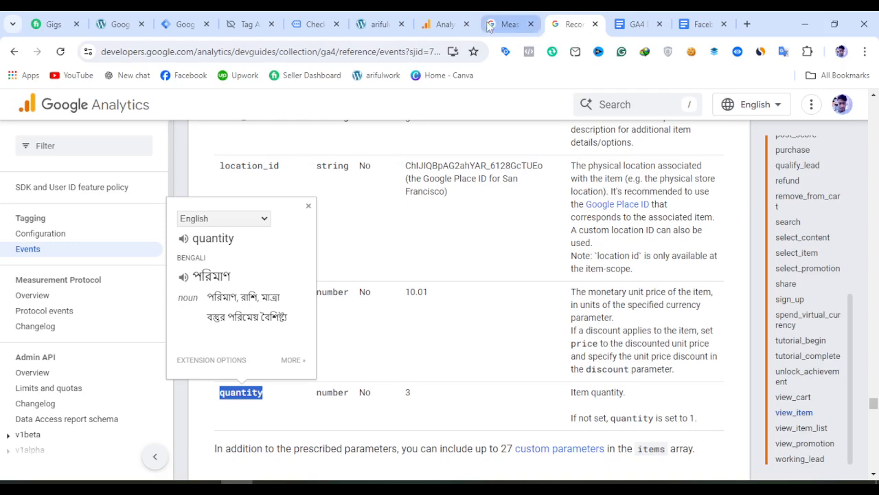
pyautogui.click(510, 24)
pyautogui.scroll(-10, 378, 342)
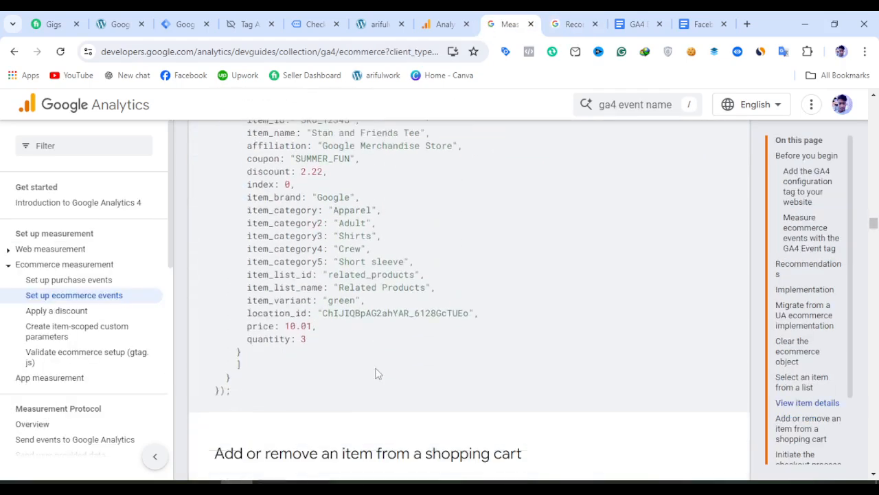
pyautogui.scroll(-7, 323, 352)
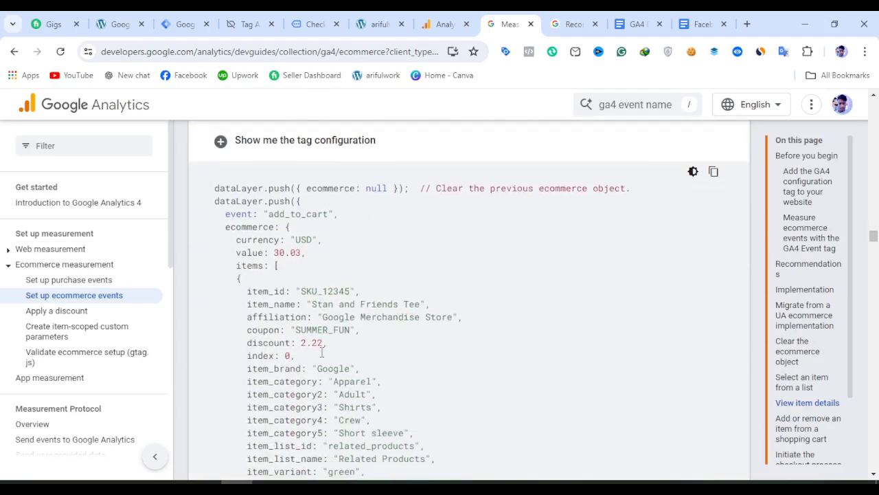
pyautogui.scroll(-8, 327, 352)
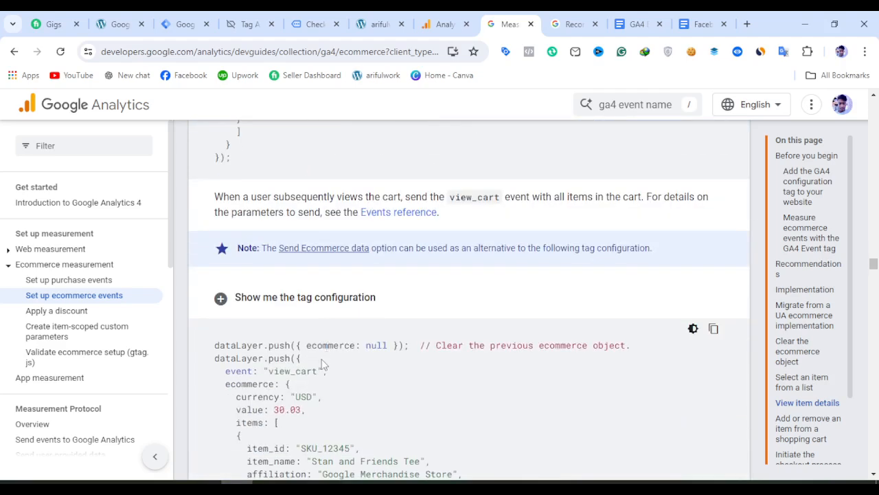
pyautogui.scroll(-8, 323, 364)
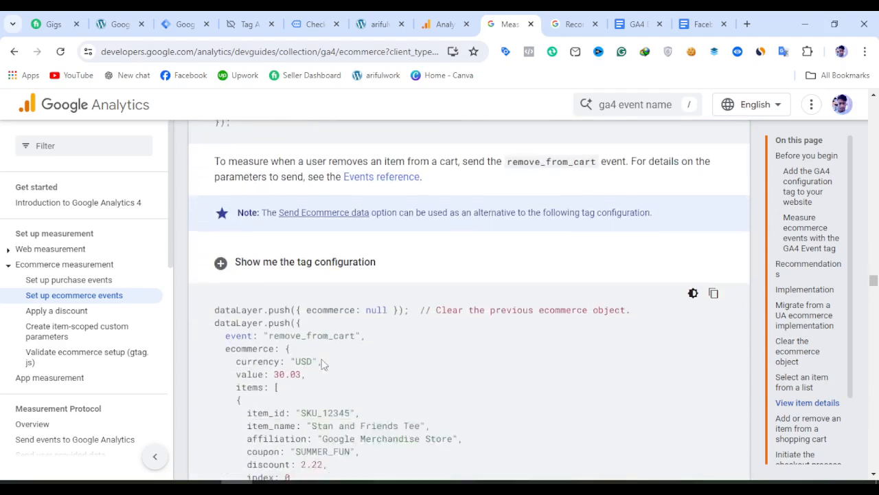
pyautogui.scroll(-2, 323, 364)
pyautogui.scroll(15, 329, 247)
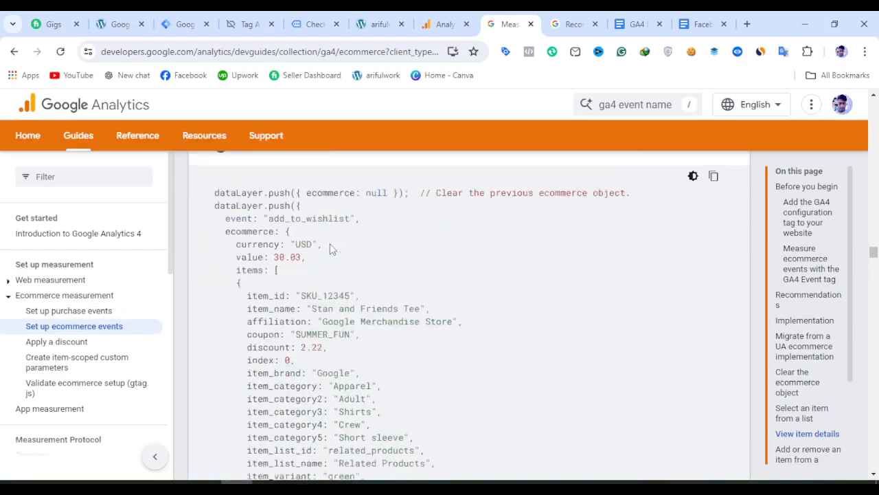
pyautogui.scroll(6, 330, 244)
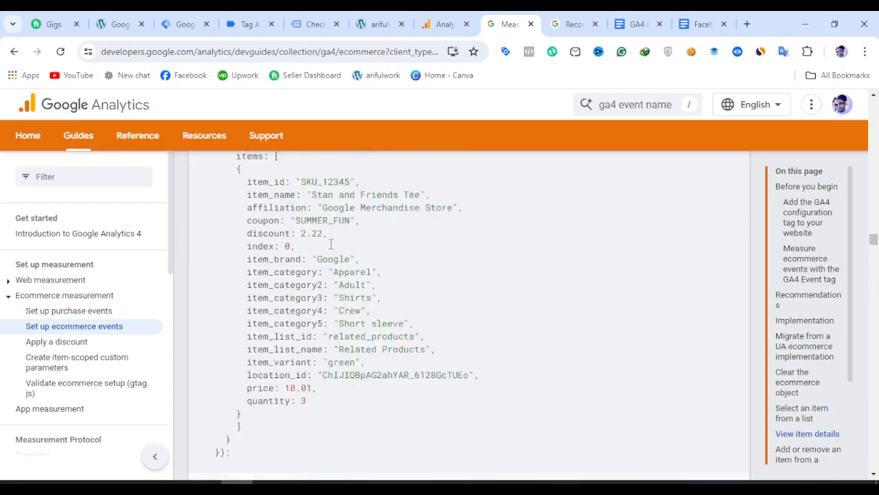
pyautogui.doubleClick(301, 215)
pyautogui.hotkey('ctrl', 'c')
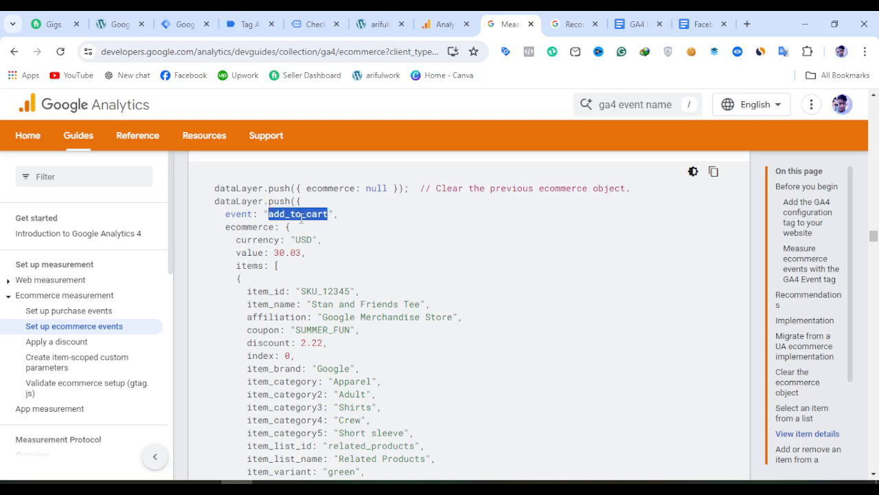
pyautogui.click(180, 22)
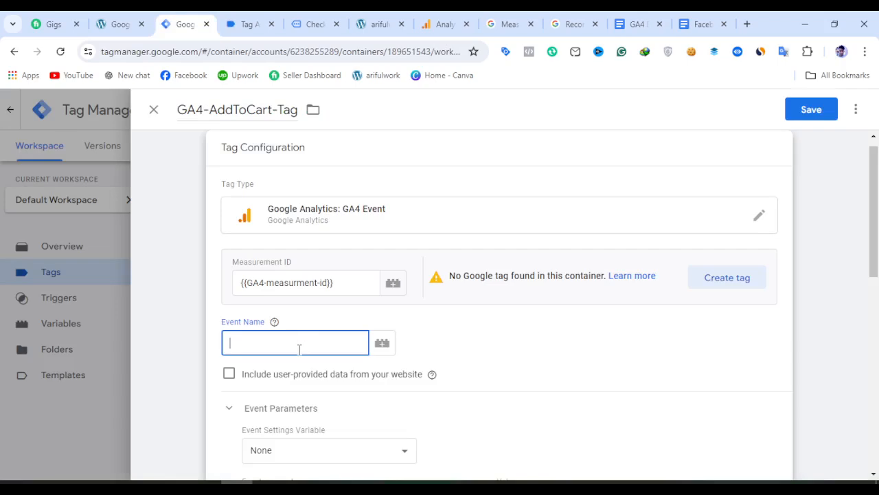
pyautogui.hotkey('ctrl', 'v')
# Create another Google tag with ID G-DE3CJEXJ3P, copied from the Analytics web stream details, and save it under the suggested name
pyautogui.click(714, 277)
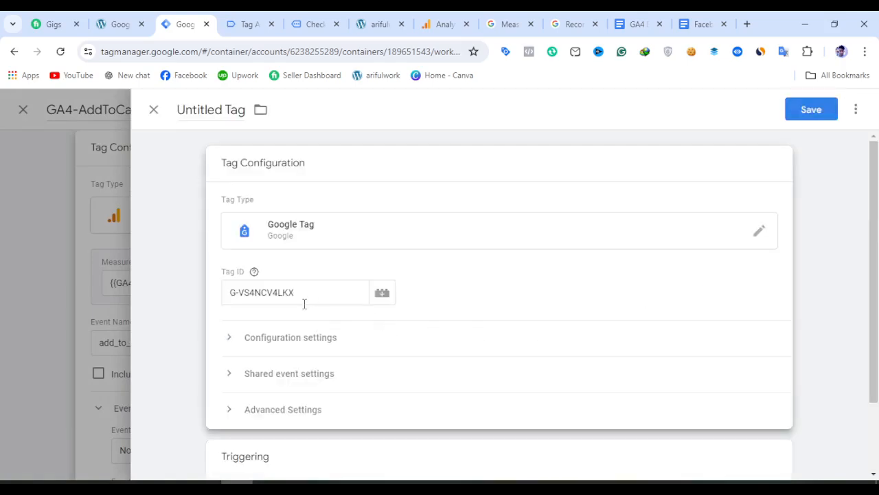
pyautogui.scroll(-1, 337, 314)
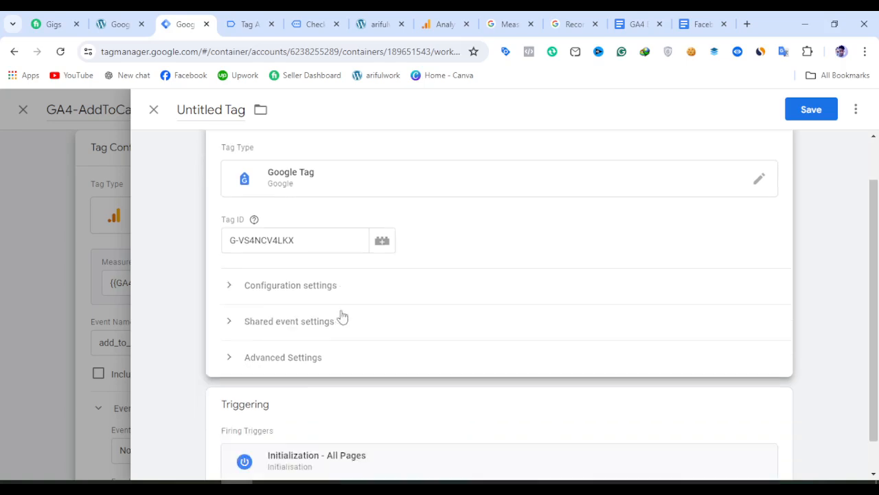
pyautogui.scroll(-1, 342, 316)
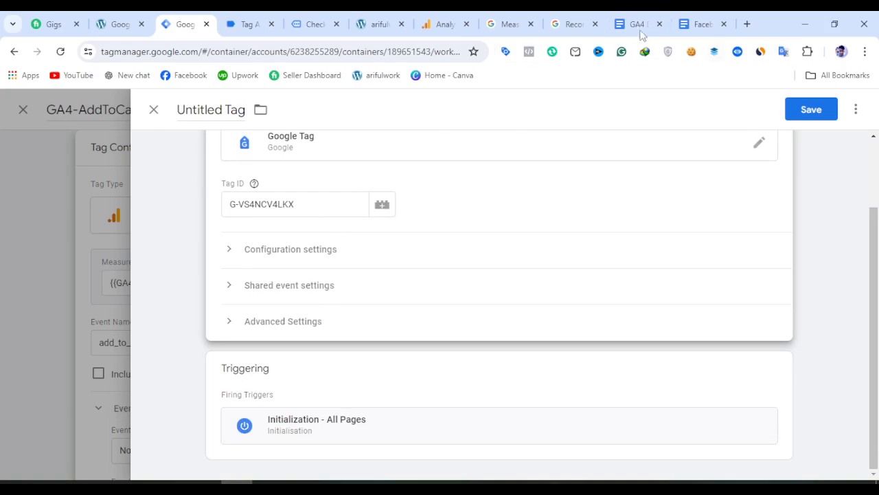
pyautogui.click(492, 24)
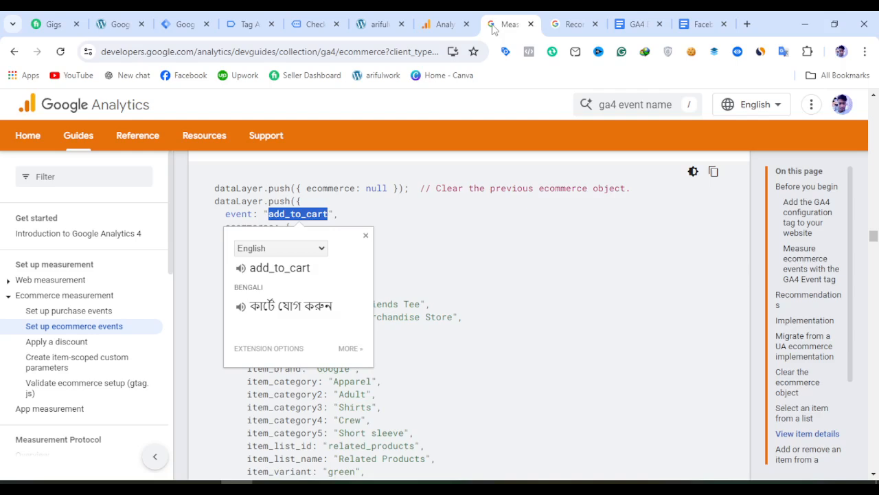
pyautogui.click(445, 24)
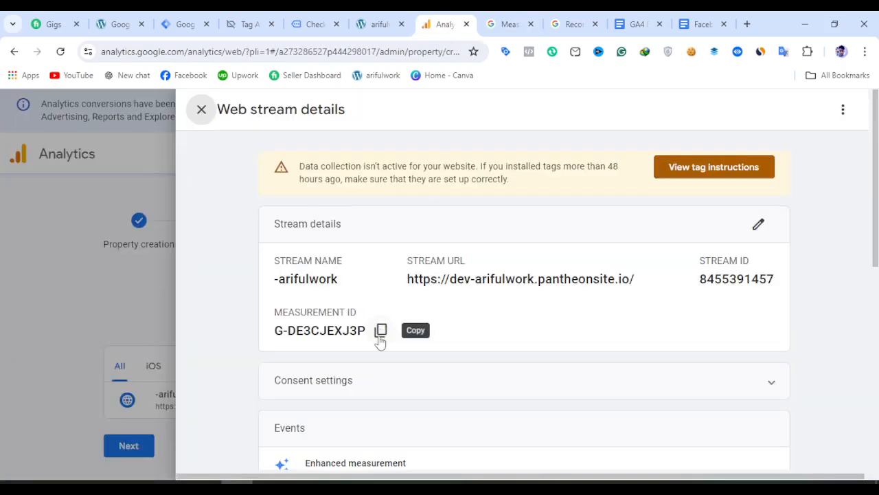
pyautogui.click(381, 330)
pyautogui.click(183, 23)
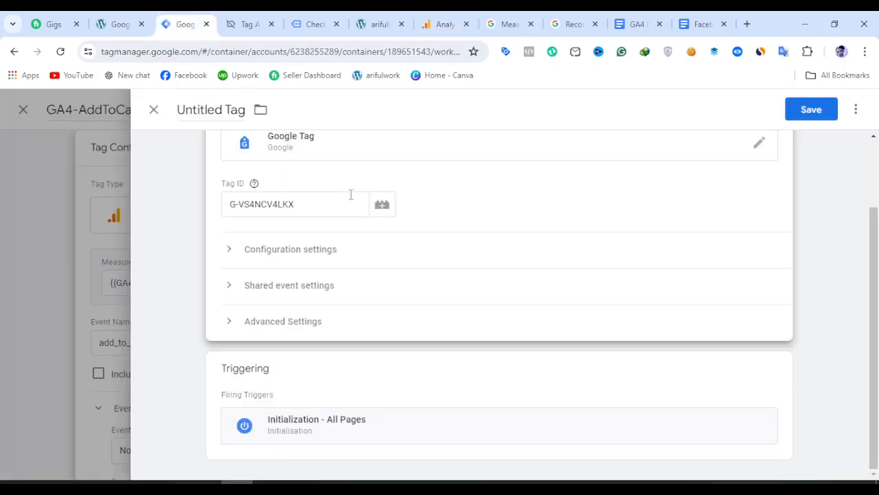
pyautogui.moveTo(329, 215); pyautogui.dragTo(224, 203)
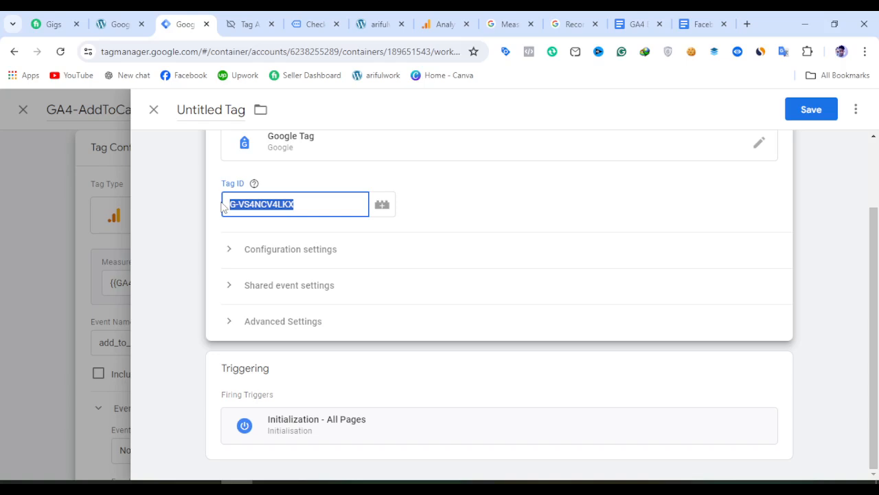
pyautogui.hotkey('ctrl', 'v')
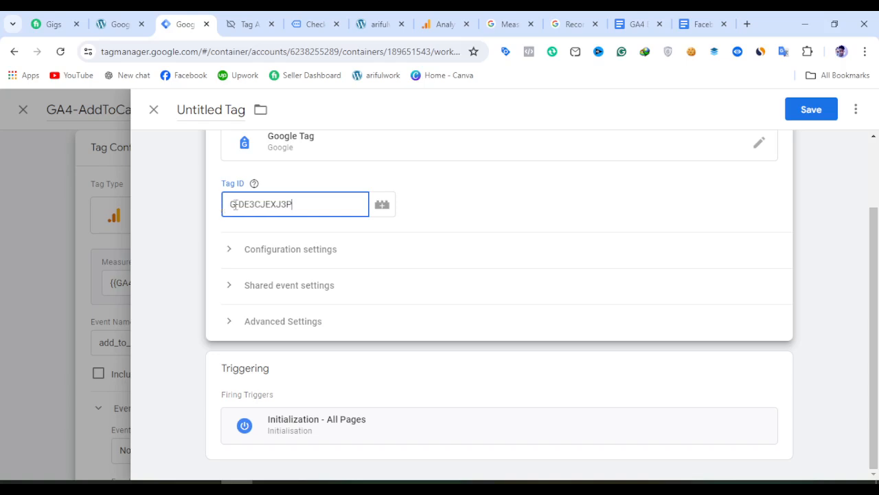
pyautogui.click(811, 111)
pyautogui.click(554, 301)
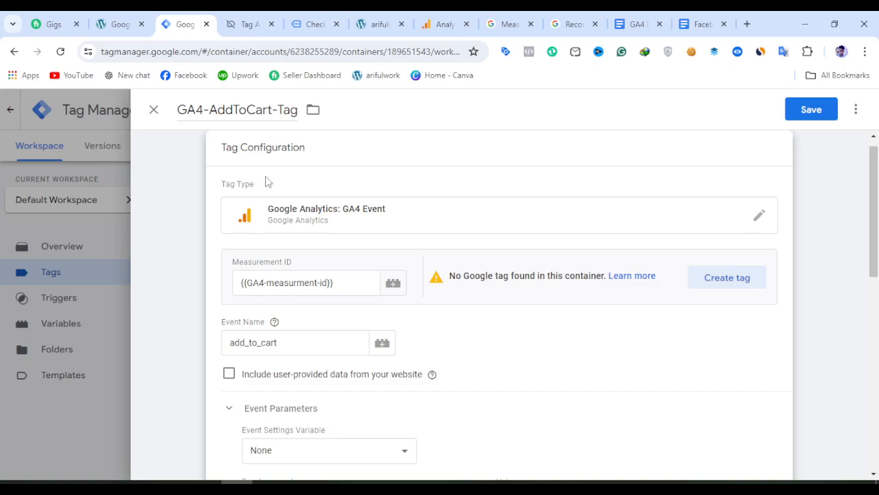
# Replace the firing trigger of GA4-AddToCart-Tag with GA4-Addtocart-Trigger and save the tag
pyautogui.scroll(-5, 440, 309)
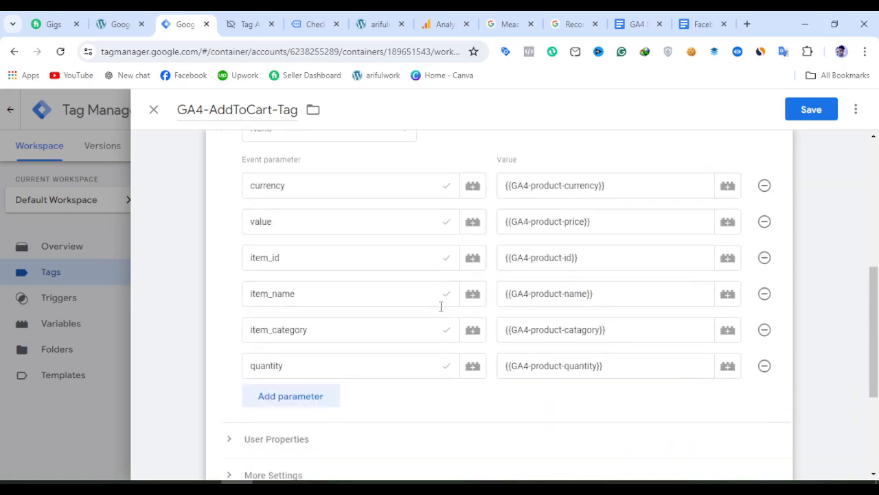
pyautogui.scroll(-1, 441, 307)
pyautogui.scroll(5, 441, 310)
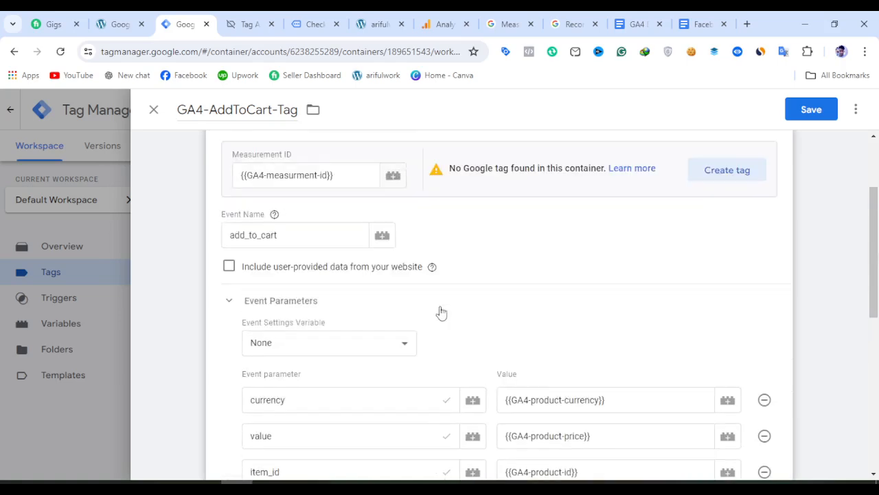
pyautogui.scroll(-5, 418, 284)
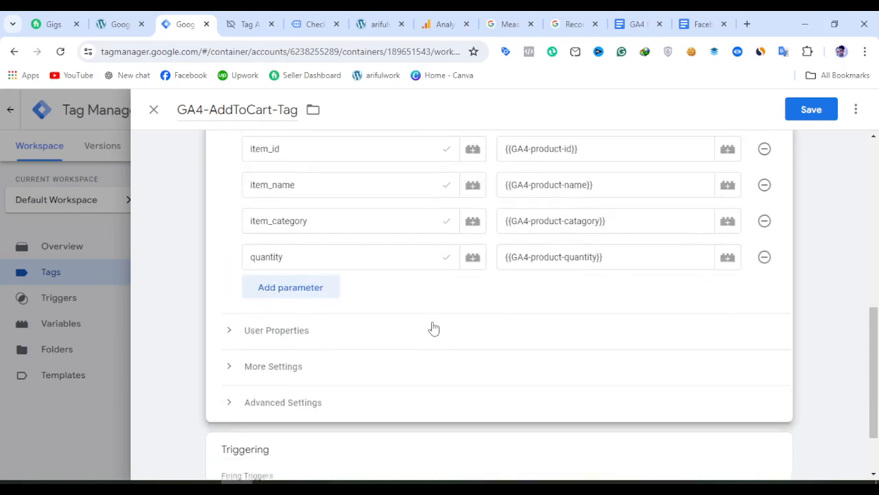
pyautogui.scroll(-2, 434, 329)
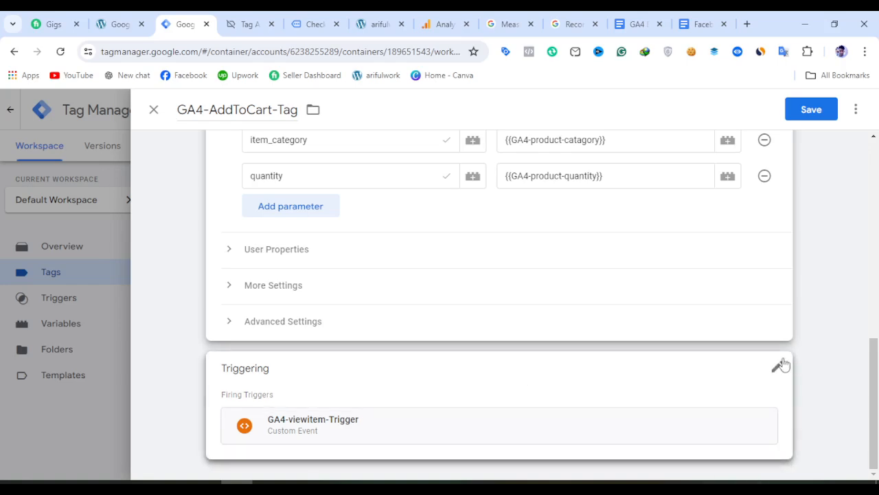
pyautogui.click(782, 365)
pyautogui.click(759, 398)
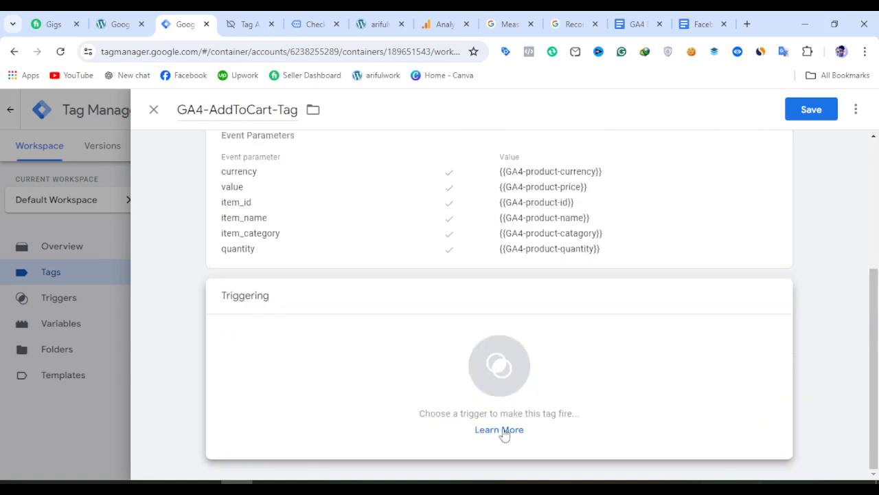
pyautogui.click(479, 387)
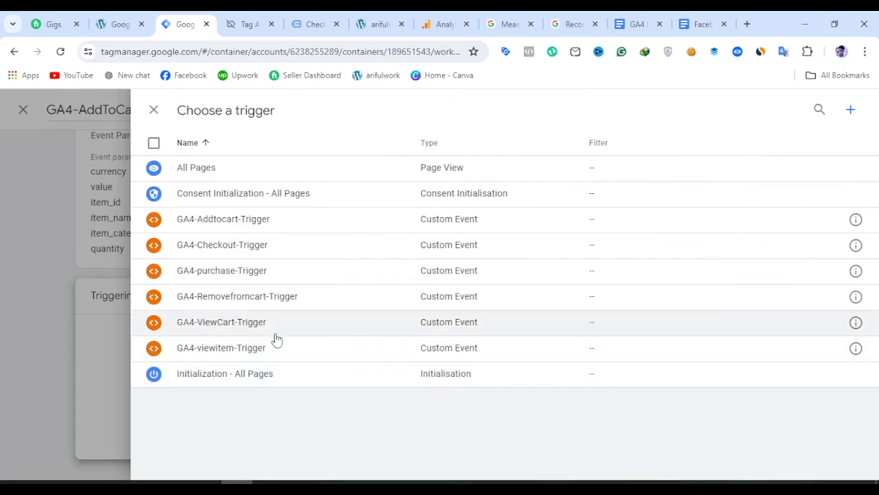
pyautogui.click(249, 221)
pyautogui.click(802, 112)
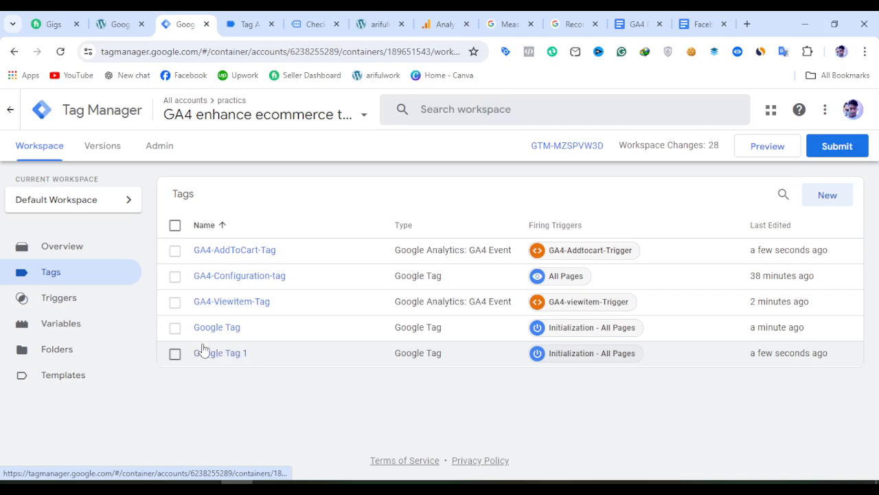
# Delete the older Google Tag from the tags list
pyautogui.click(175, 328)
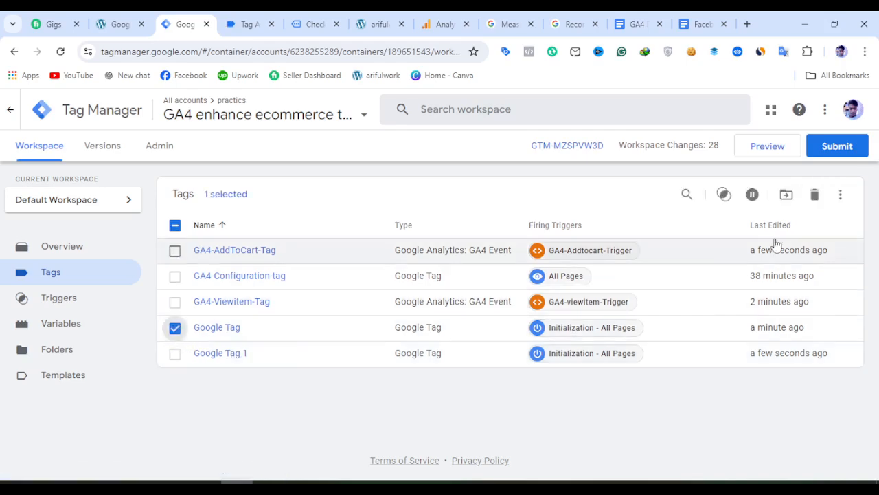
pyautogui.click(814, 197)
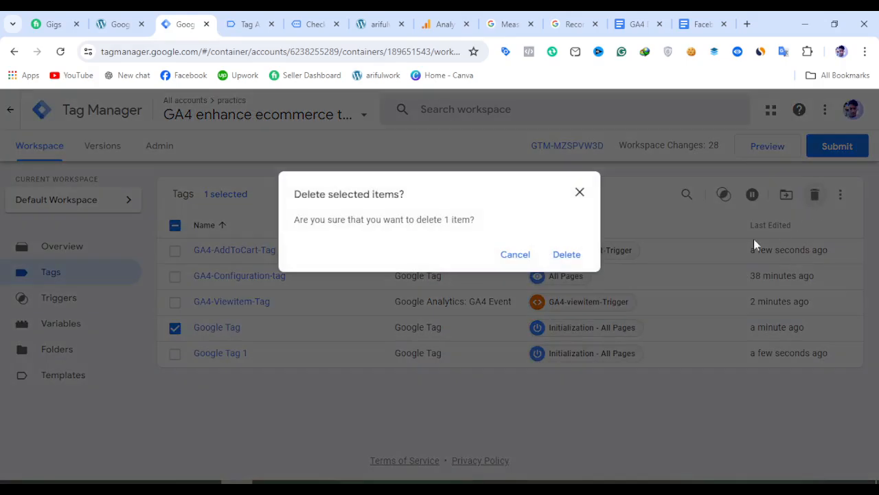
pyautogui.click(570, 258)
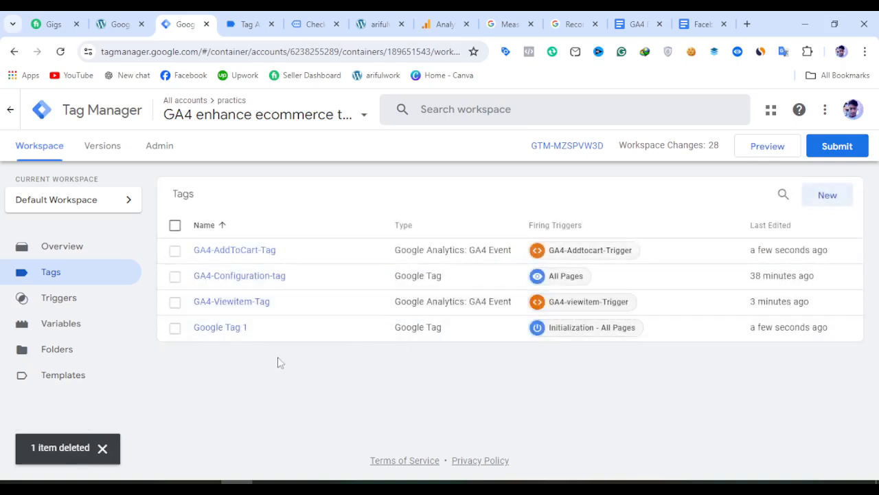
# Review the settings of GA4-Configuration-tag and the measurement ID section of GA4-AddToCart-Tag
pyautogui.click(241, 275)
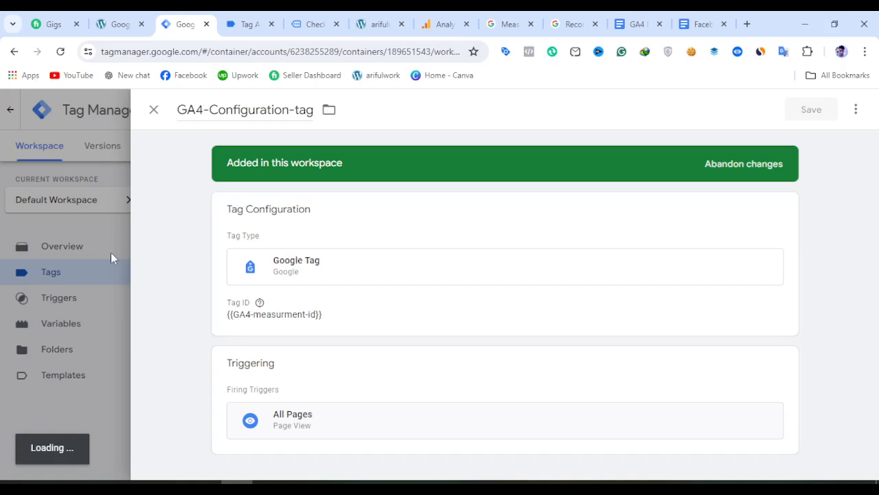
pyautogui.click(112, 253)
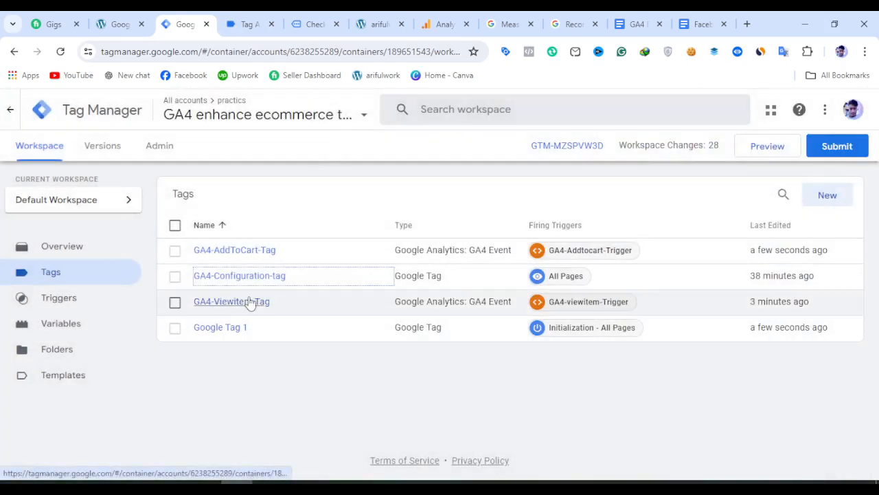
pyautogui.click(259, 252)
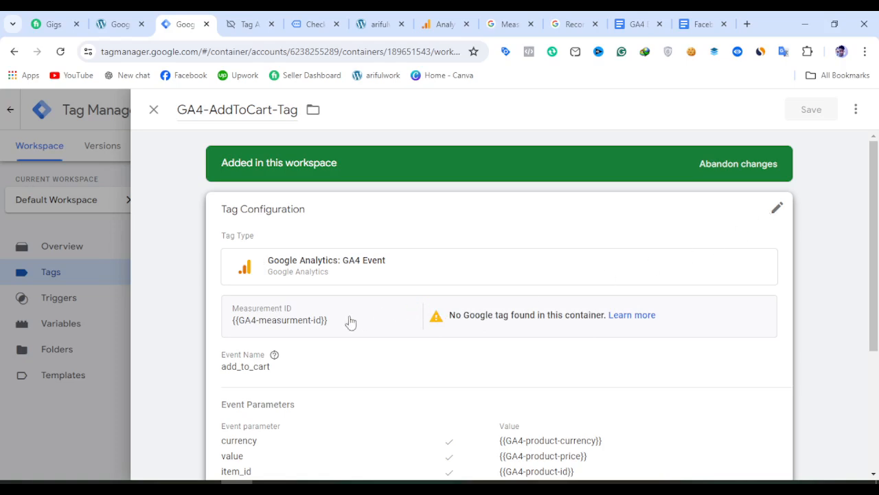
pyautogui.hotkey('alt', 'Tab')
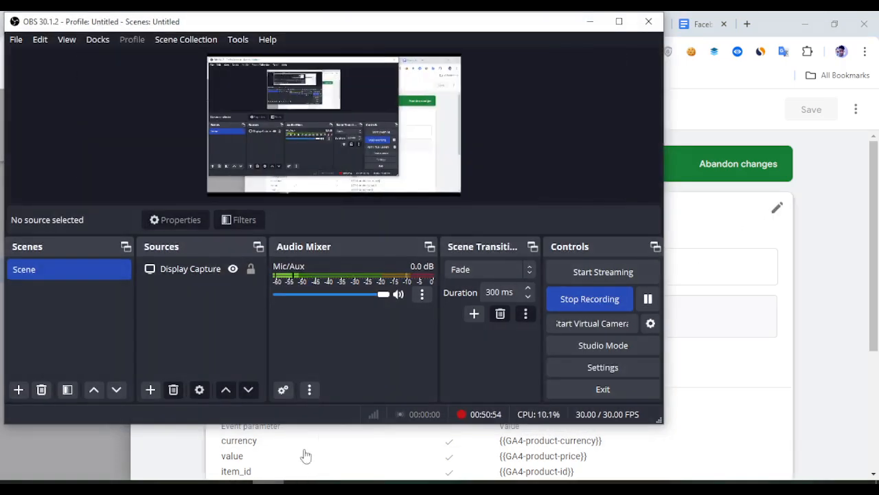
pyautogui.click(647, 298)
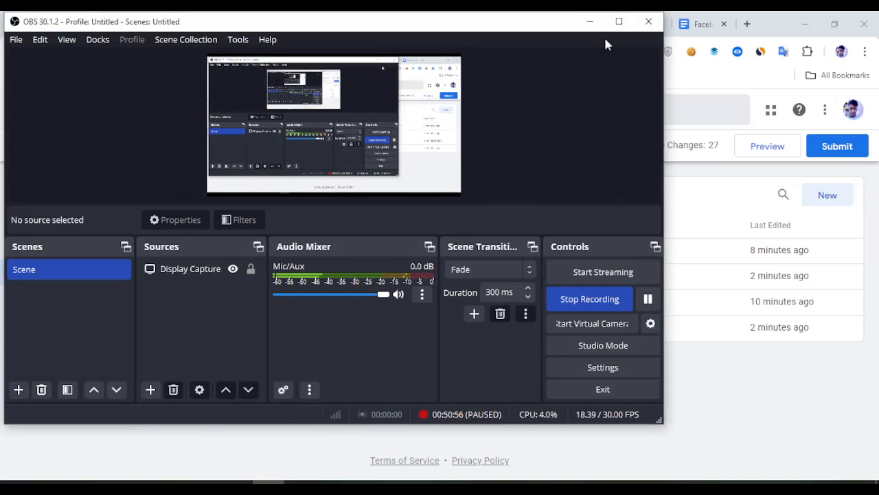
pyautogui.click(590, 21)
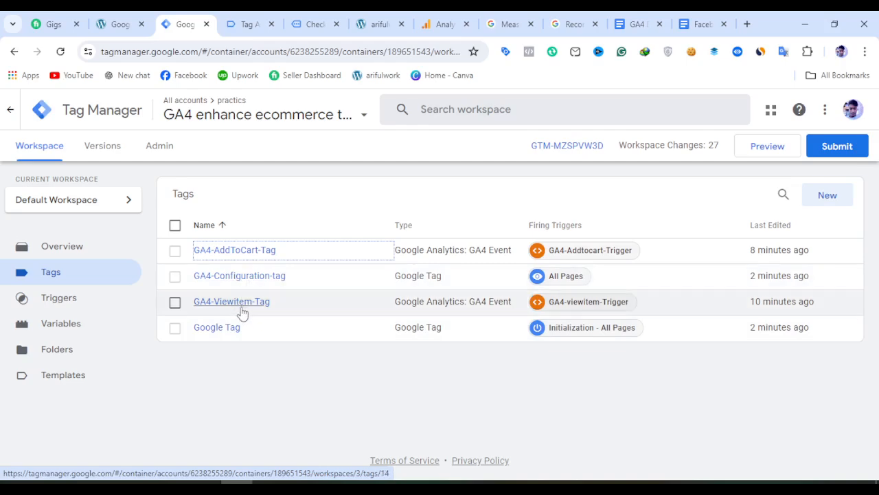
# Open GA4-AddToCart-Tag, check the planned event list in Notepad, and make a copy of the tag
pyautogui.click(241, 252)
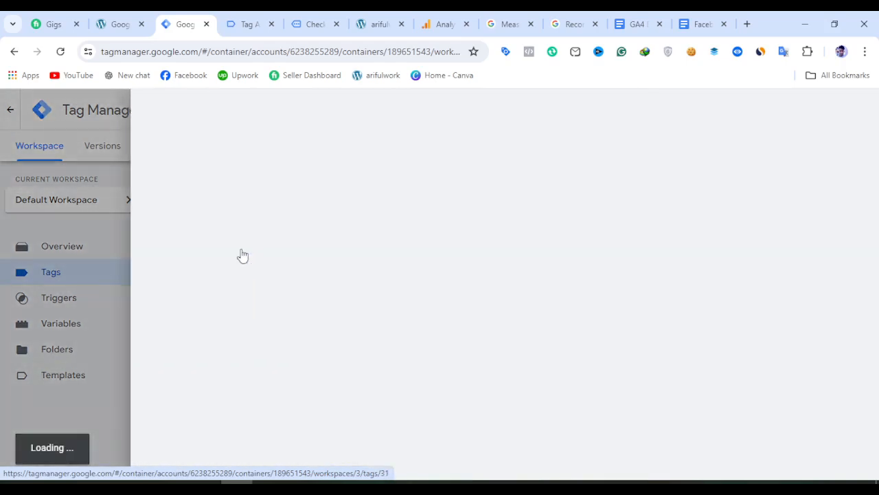
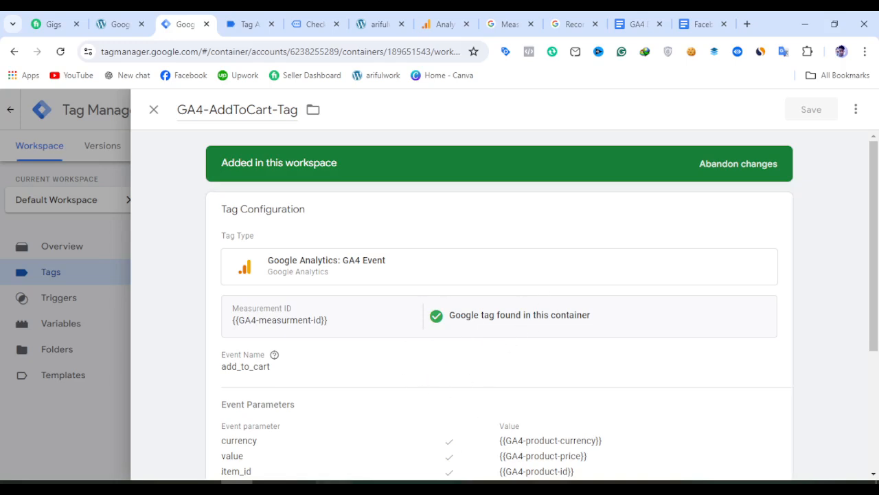
pyautogui.click(331, 482)
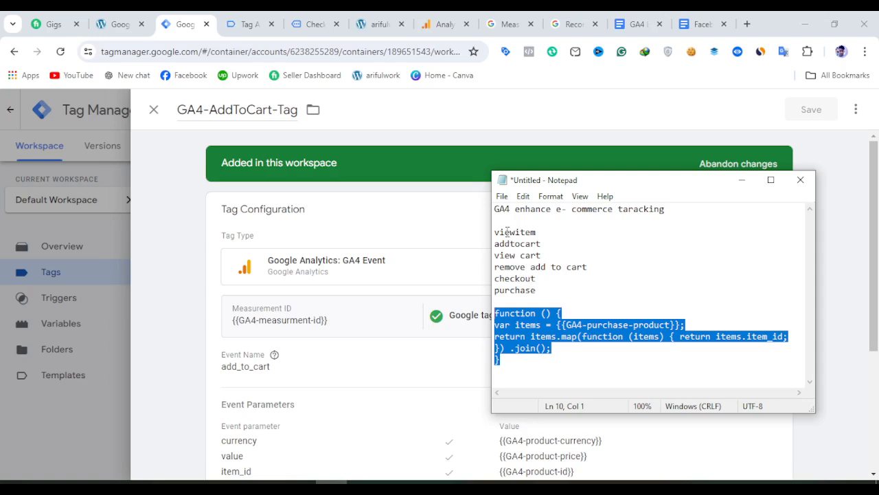
pyautogui.click(626, 128)
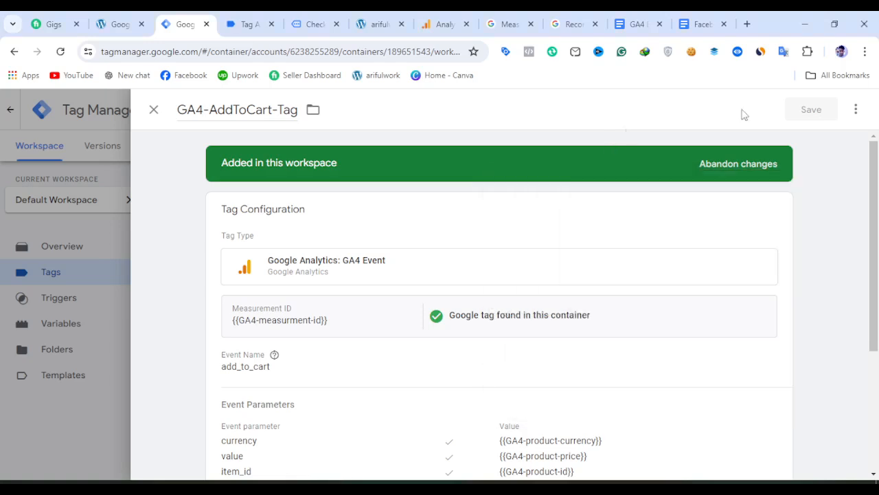
pyautogui.click(856, 116)
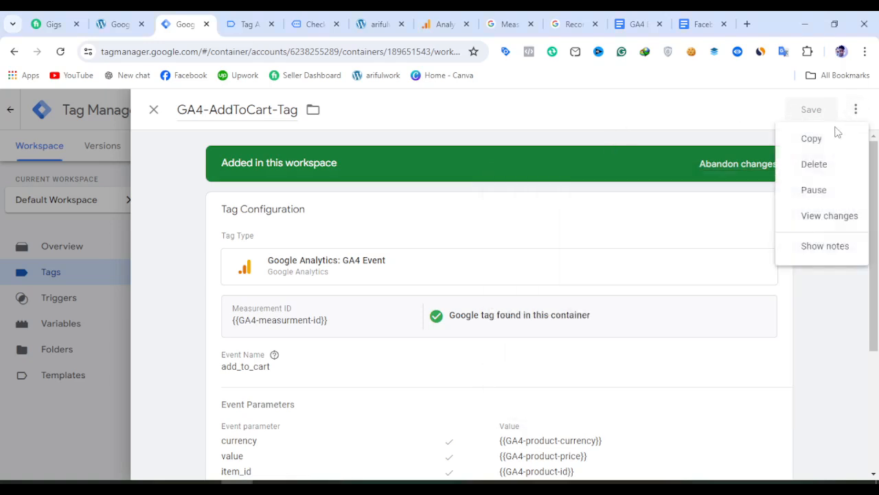
pyautogui.click(812, 138)
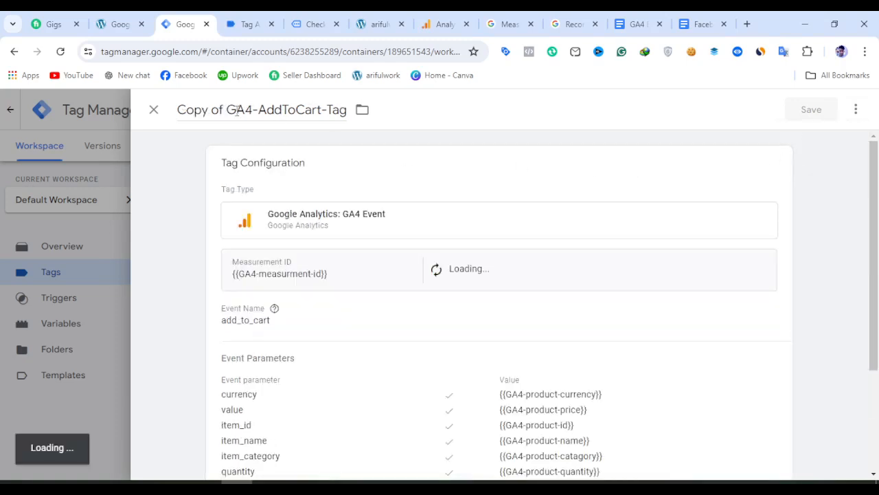
# Rename the copied add-to-cart tag as GA4-viewcart-Tag
pyautogui.moveTo(224, 110); pyautogui.dragTo(175, 130)
pyautogui.press('BackSpace')
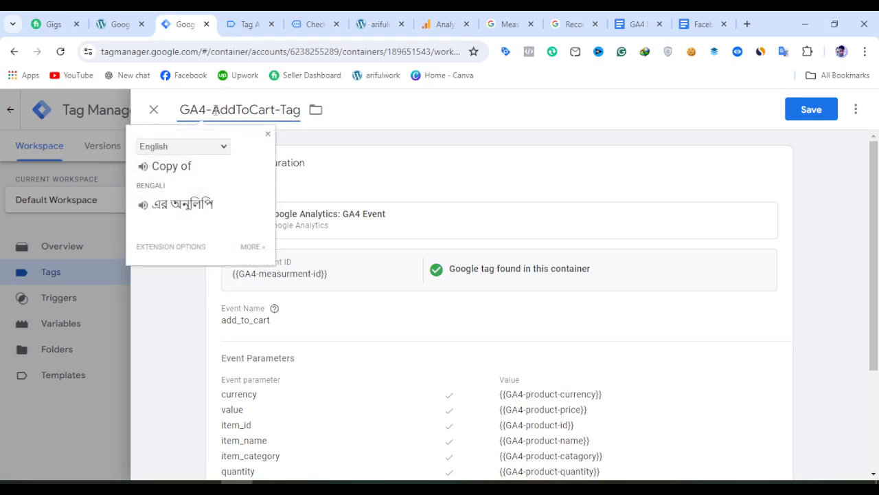
pyautogui.moveTo(212, 110)
pyautogui.mouseDown()
pyautogui.moveTo(275, 111)
pyautogui.moveTo(213, 113)
pyautogui.mouseUp()
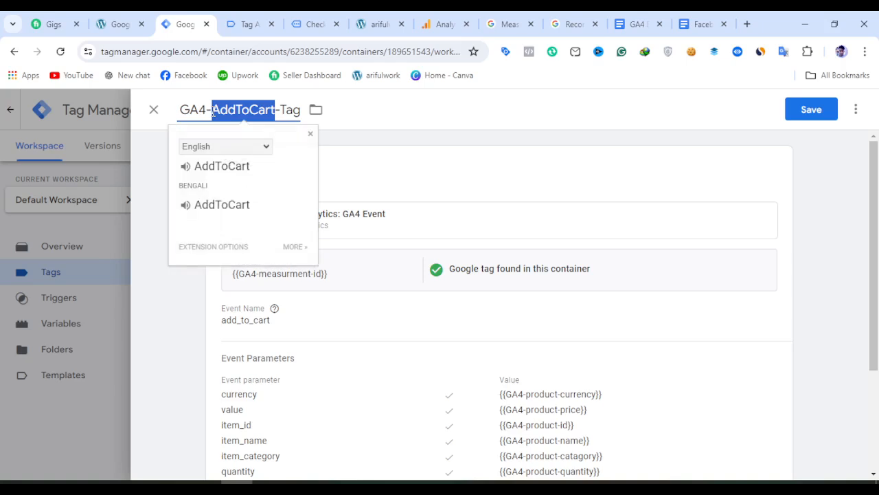
pyautogui.write('view')
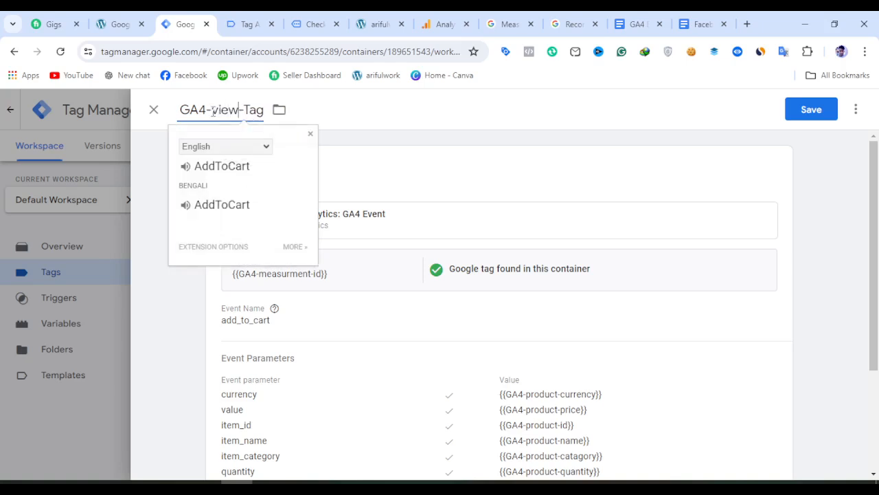
pyautogui.write('cart')
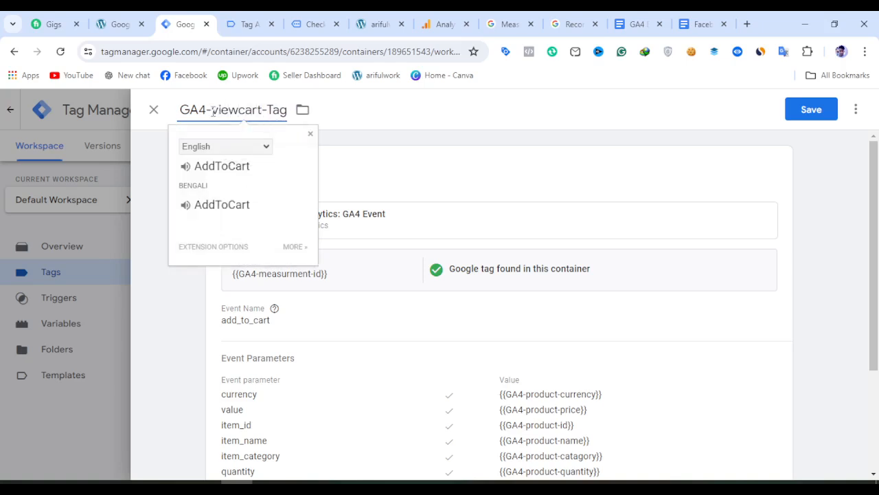
pyautogui.click(581, 165)
# Replace the tag's event name with view_cart, copied from the view cart code sample in the Google Analytics ecommerce guide
pyautogui.click(317, 354)
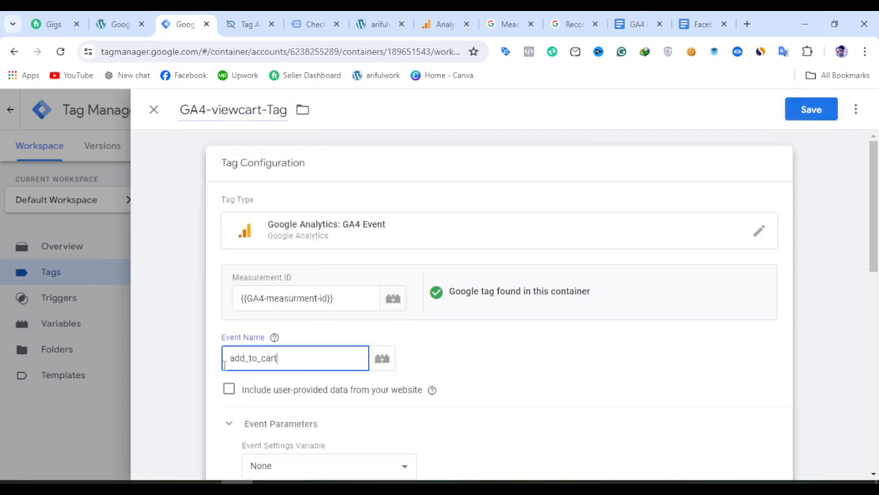
pyautogui.moveTo(317, 354); pyautogui.dragTo(218, 371)
pyautogui.press('BackSpace')
pyautogui.click(496, 26)
pyautogui.click(534, 226)
pyautogui.scroll(-5, 429, 256)
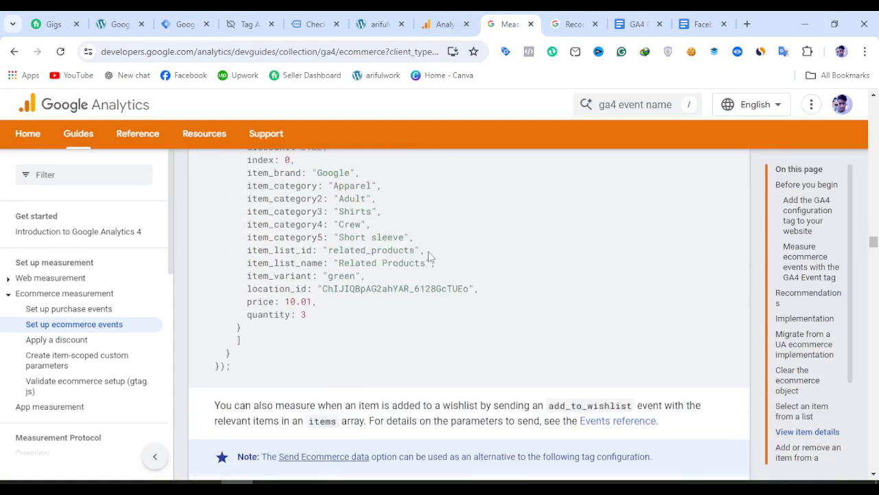
pyautogui.scroll(-3, 429, 256)
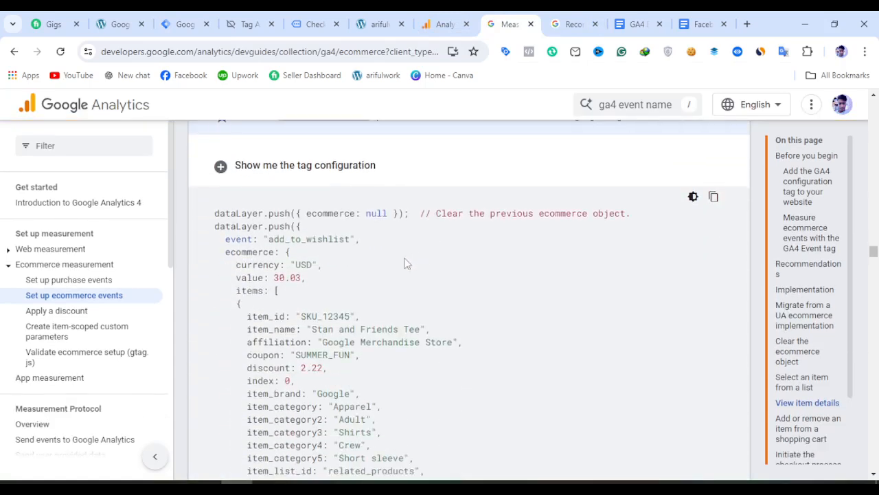
pyautogui.scroll(-8, 326, 262)
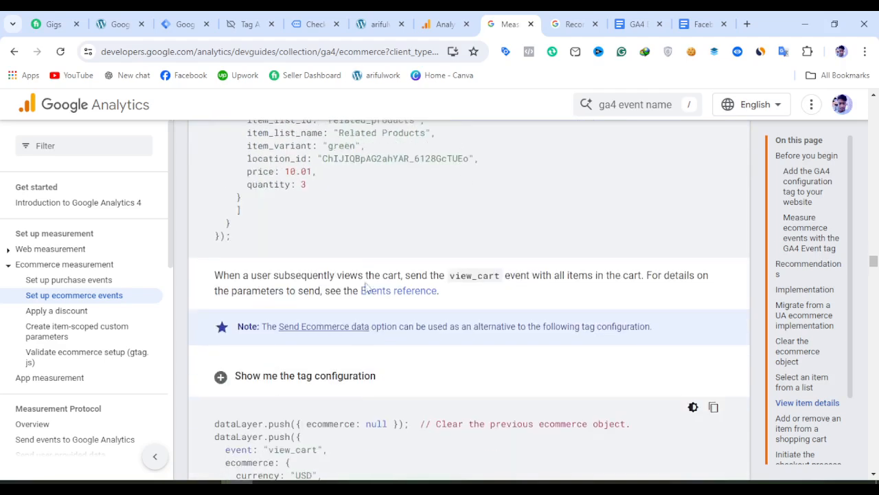
pyautogui.doubleClick(294, 264)
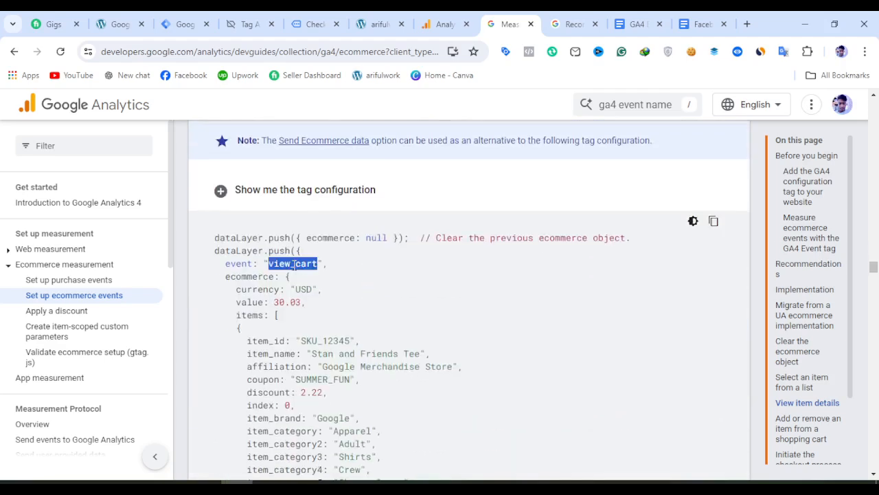
pyautogui.click(185, 24)
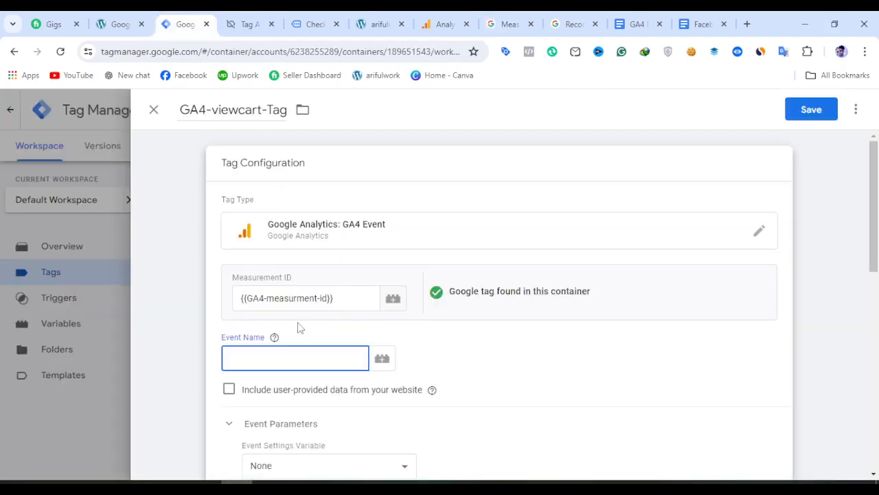
pyautogui.hotkey('ctrl', 'v')
# Replace the firing trigger of GA4-viewcart-Tag with GA4-ViewCart-Trigger and save the tag
pyautogui.scroll(-5, 540, 315)
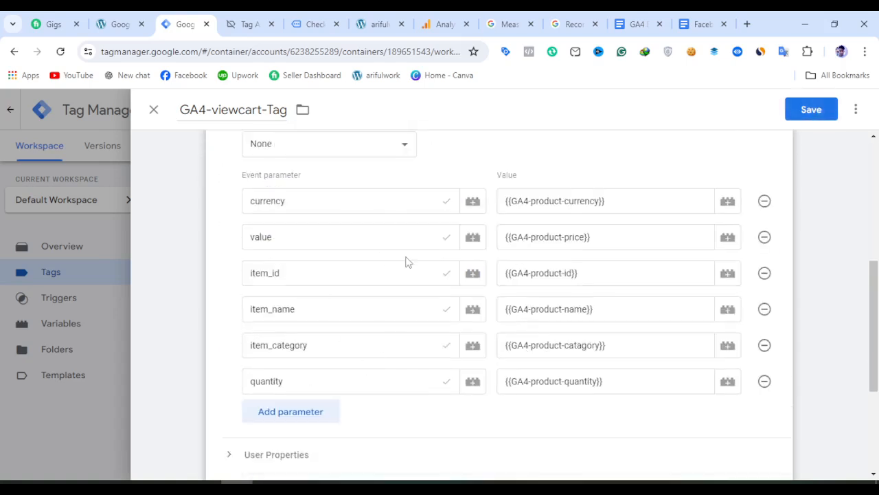
pyautogui.scroll(-3, 405, 261)
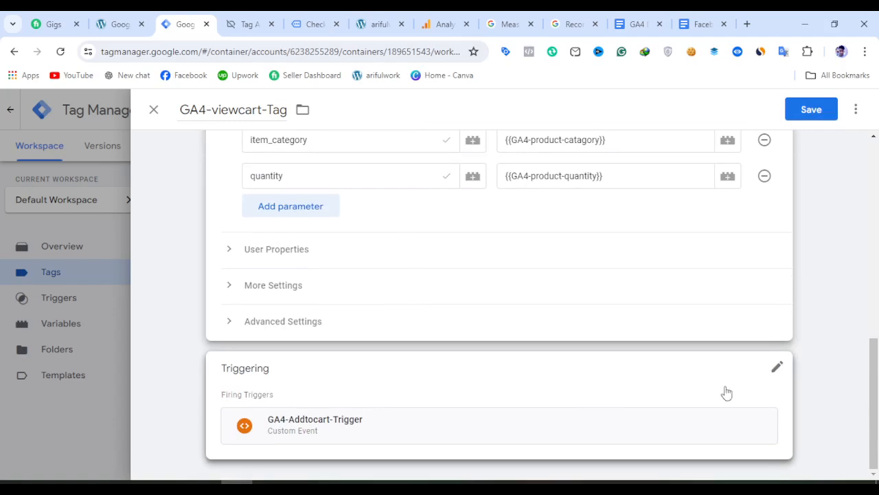
pyautogui.click(740, 406)
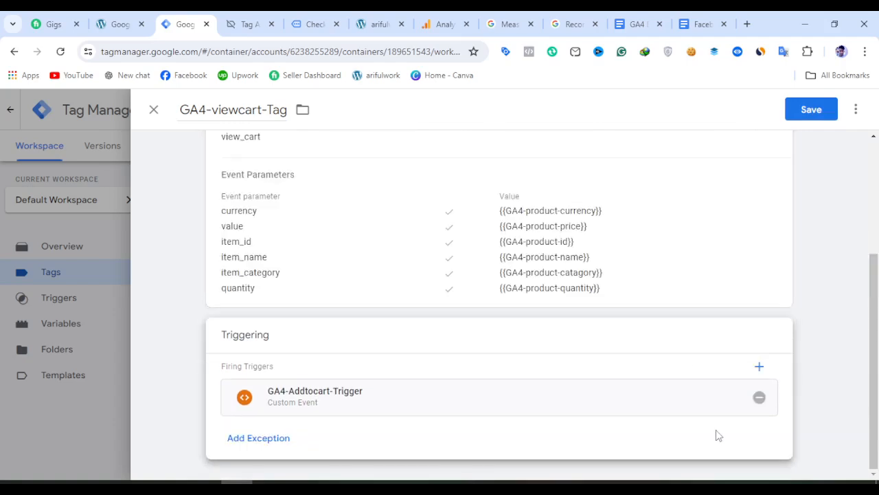
pyautogui.click(760, 399)
pyautogui.click(474, 387)
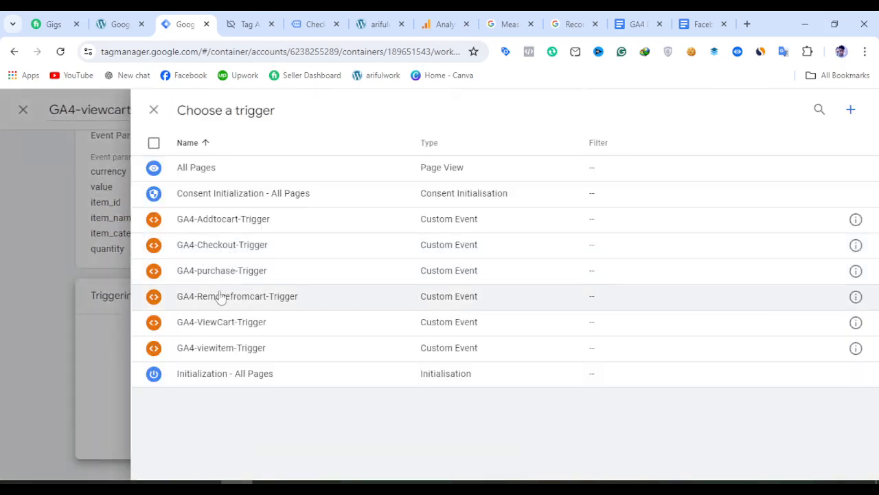
pyautogui.click(221, 328)
pyautogui.click(790, 111)
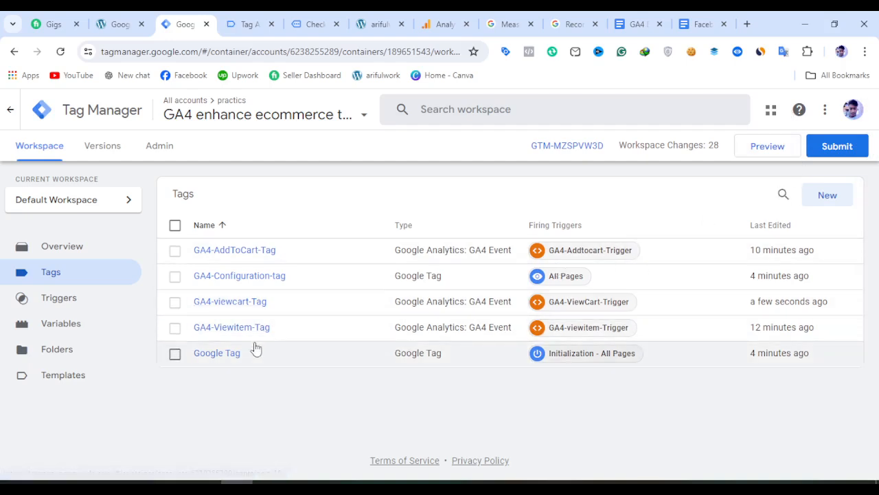
# Open GA4-viewcart-Tag from the tags list and make a copy of it
pyautogui.click(230, 308)
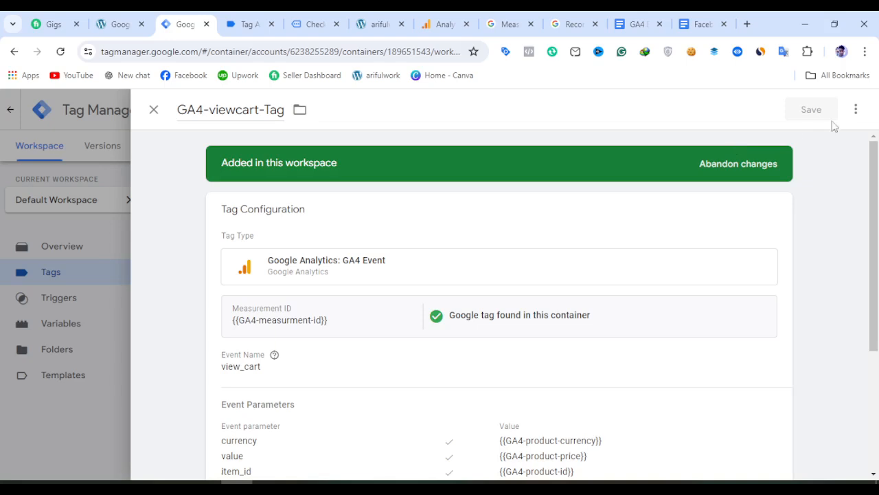
pyautogui.click(856, 112)
pyautogui.click(832, 141)
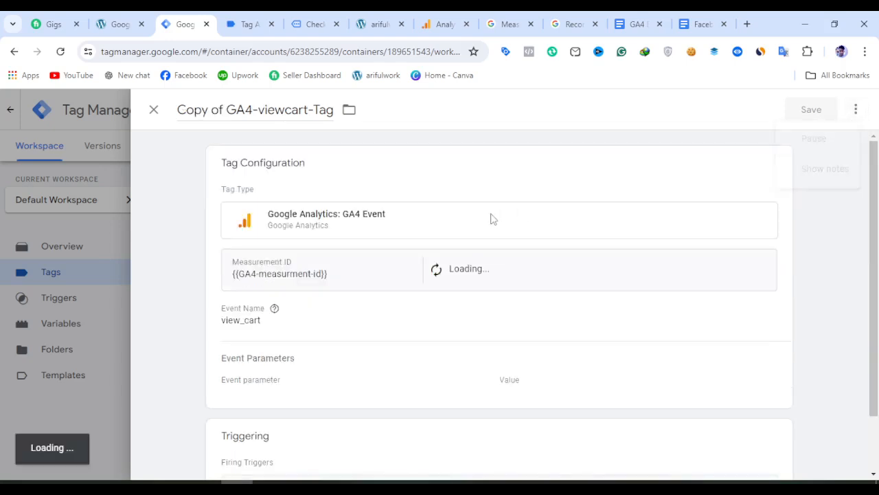
# Rename the copied view cart tag as GA4-Remove-Tag
pyautogui.moveTo(223, 111); pyautogui.dragTo(164, 130)
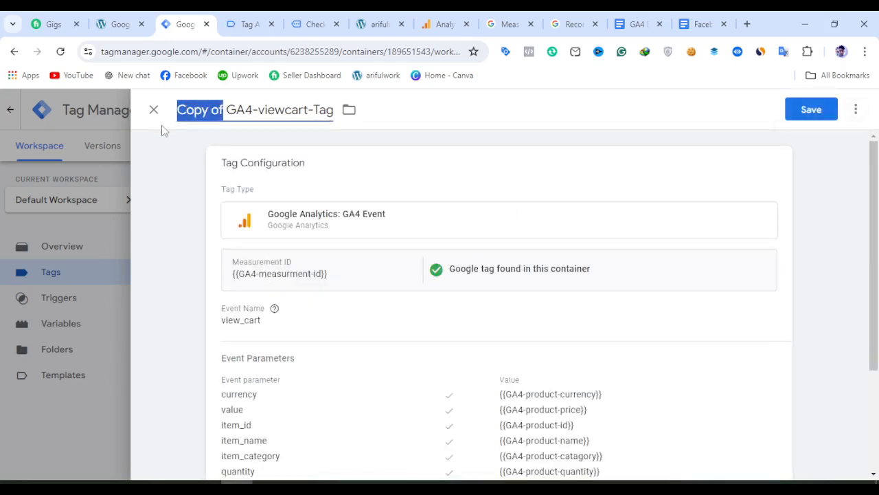
pyautogui.press('BackSpace')
pyautogui.moveTo(212, 110); pyautogui.dragTo(261, 110)
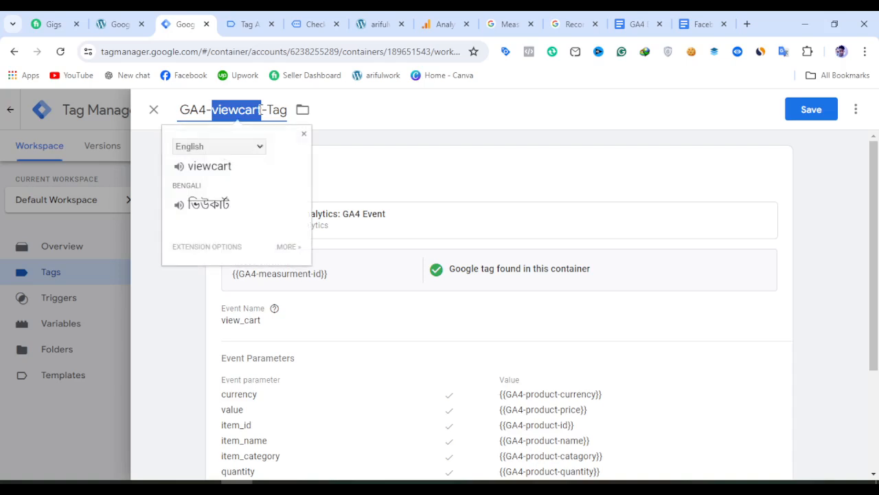
pyautogui.write('r')
pyautogui.write('e')
pyautogui.press('BackSpace')
pyautogui.press('BackSpace')
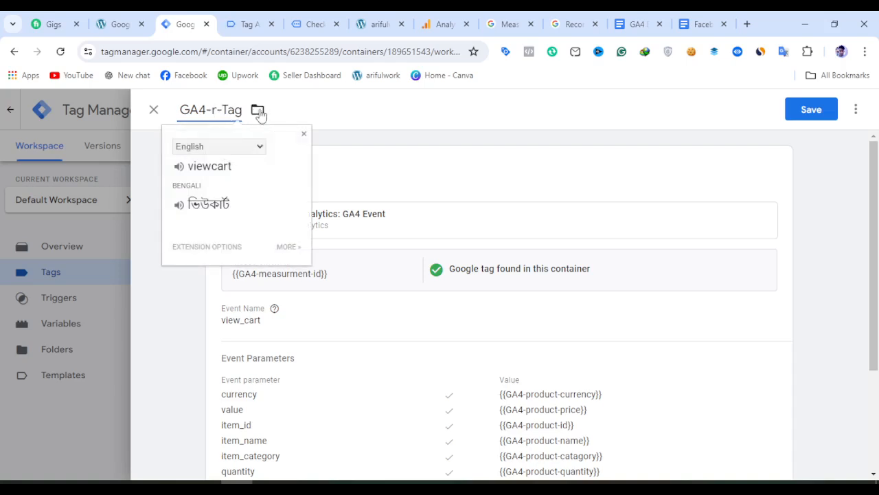
pyautogui.write('Re')
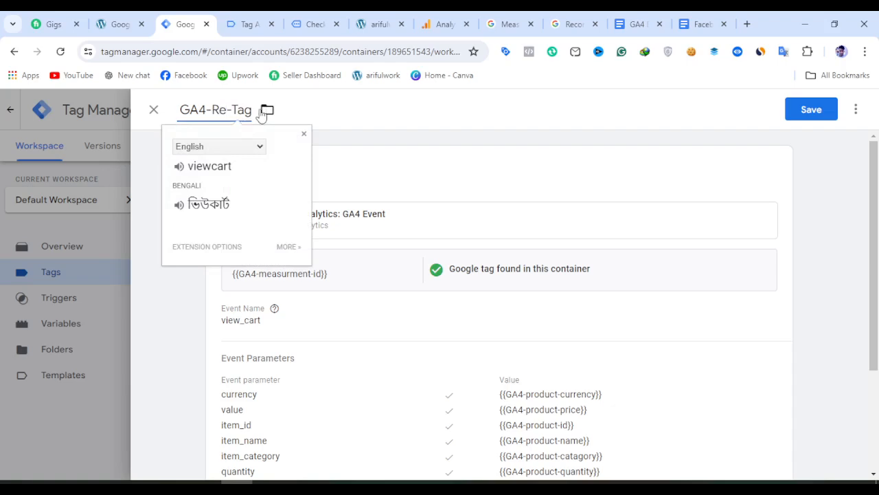
pyautogui.write('move')
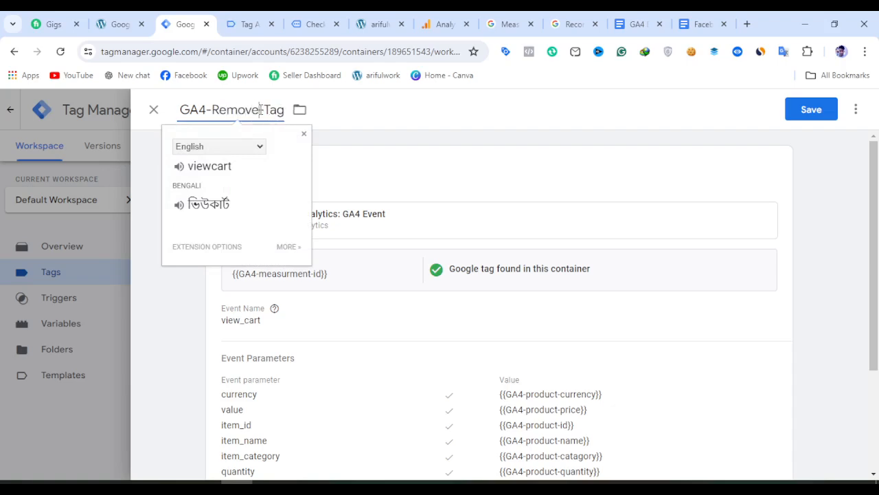
pyautogui.write('-')
pyautogui.hotkey('ctrl', 'shift', 'i')
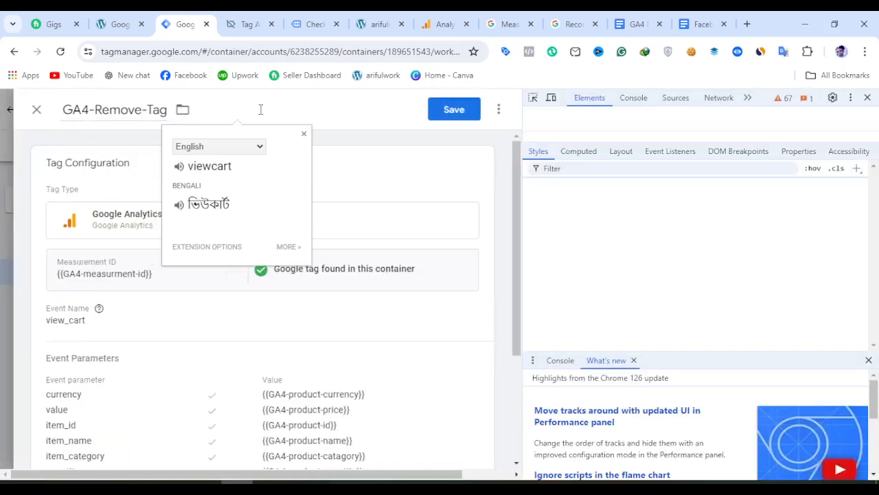
pyautogui.click(868, 99)
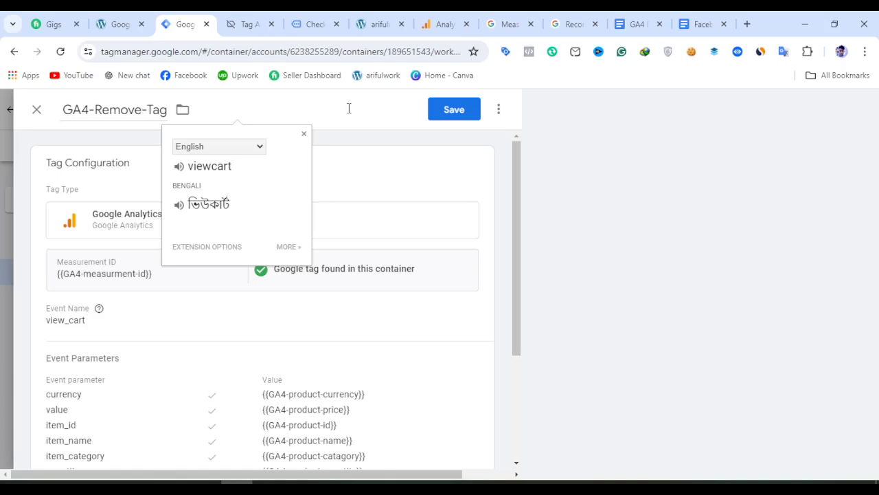
pyautogui.doubleClick(40, 116)
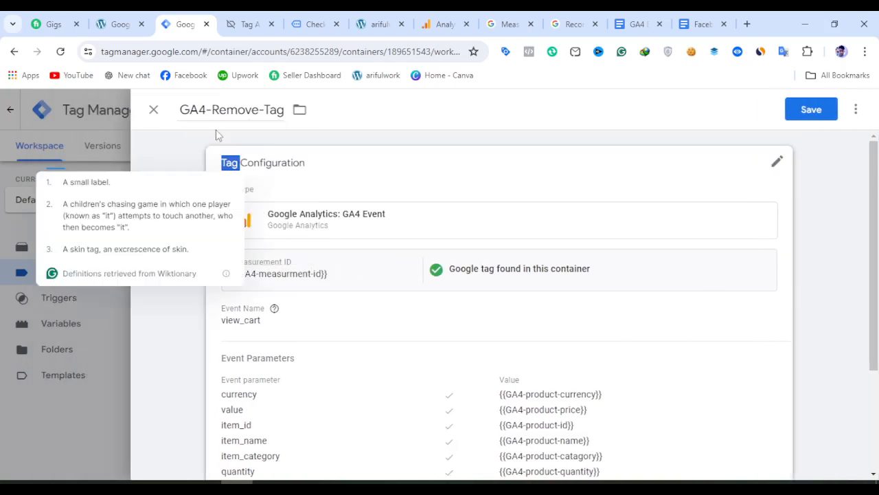
# Extend the copied tag's name to GA4-RemoveFromecard-Tag
pyautogui.click(260, 109)
pyautogui.click(260, 110)
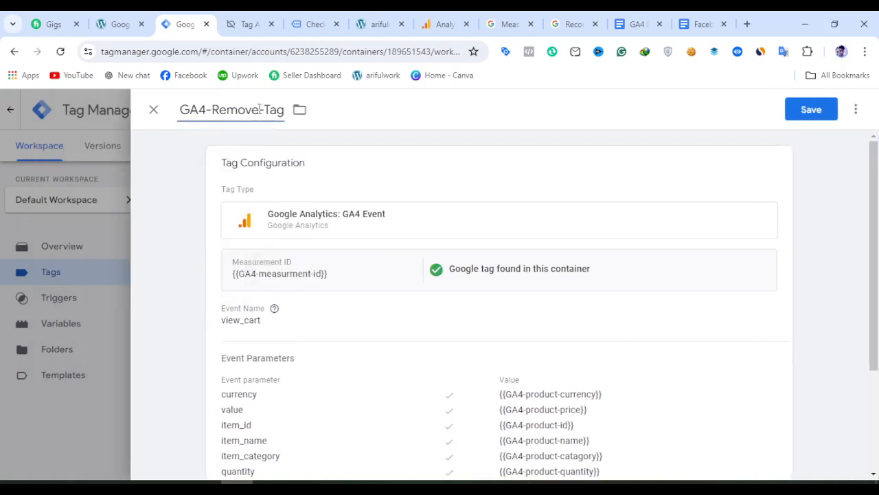
pyautogui.write('Form')
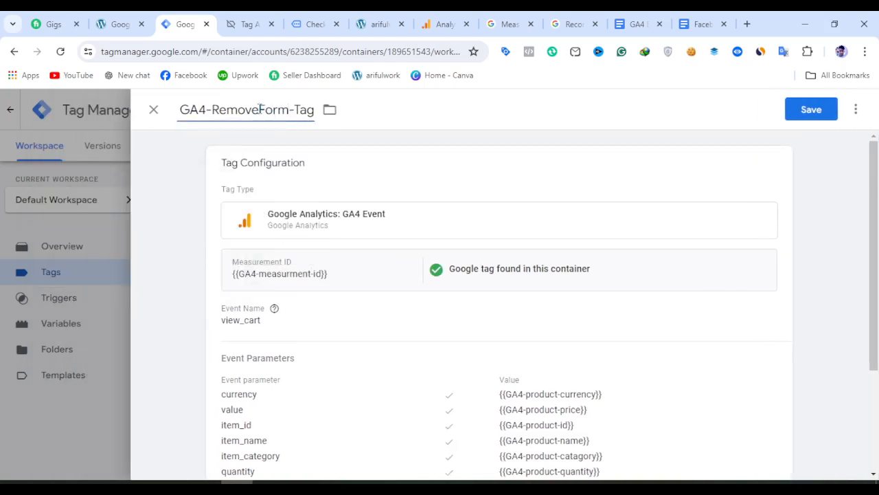
pyautogui.press('BackSpace')
pyautogui.press('BackSpace')
pyautogui.press('BackSpace')
pyautogui.write('rome')
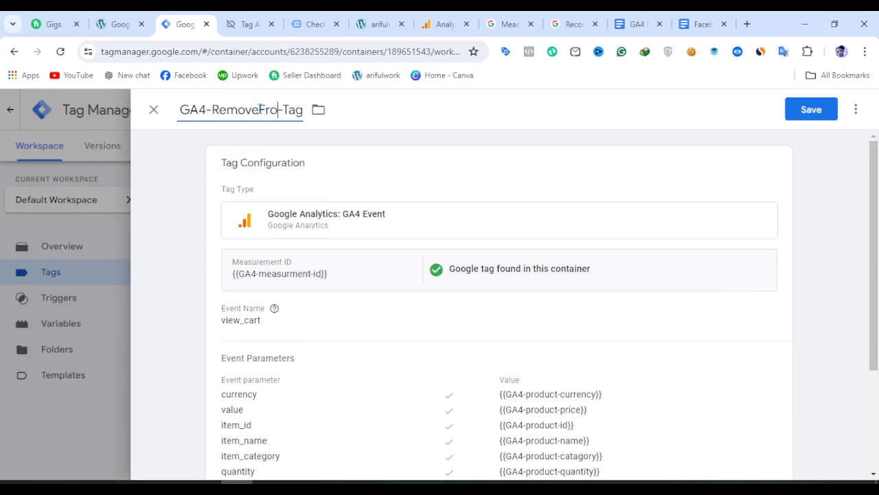
pyautogui.write('card')
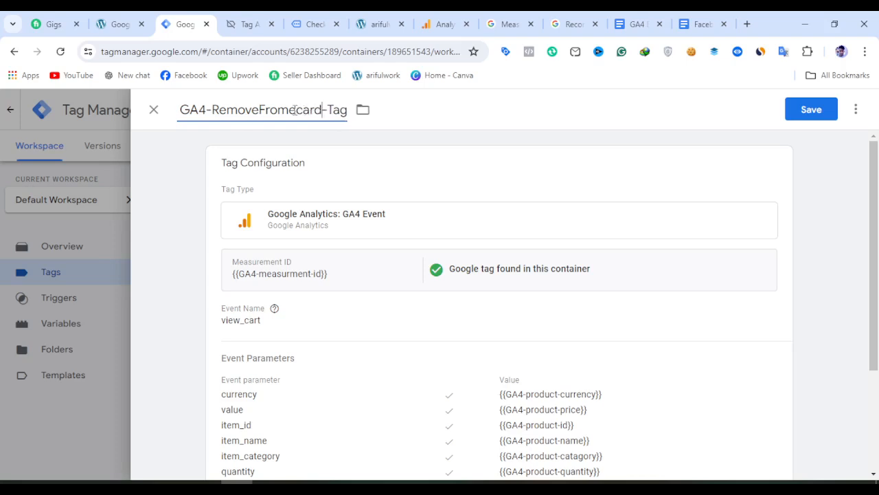
# Correct the copied tag's name to GA4-RemoveFromcard-Tag and clear its view_cart event name
pyautogui.click(295, 111)
pyautogui.press('BackSpace')
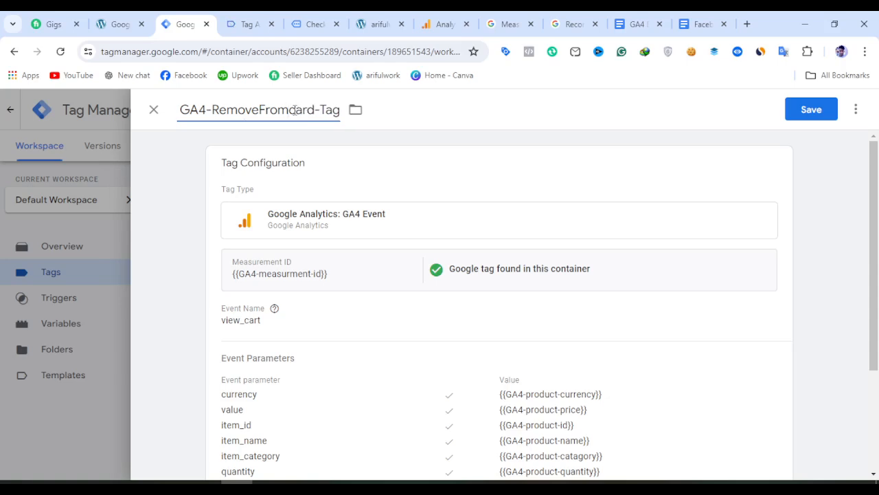
pyautogui.scroll(-2, 412, 329)
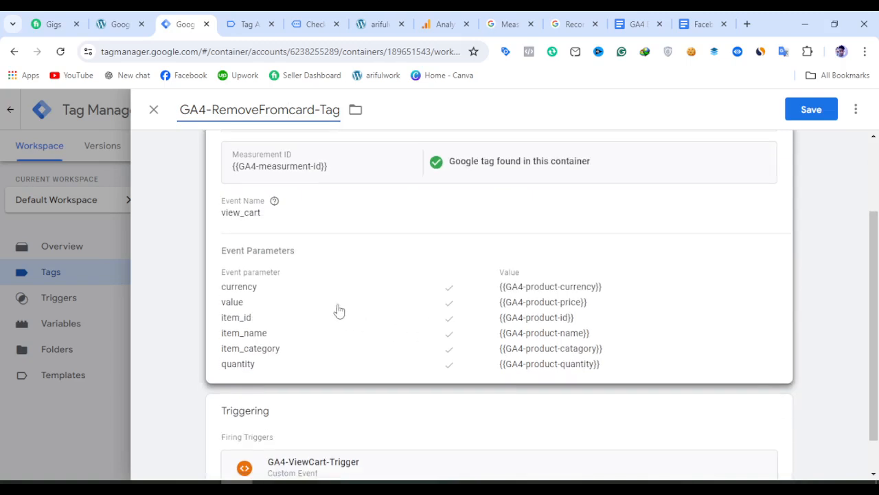
pyautogui.click(305, 237)
pyautogui.moveTo(284, 251); pyautogui.dragTo(215, 260)
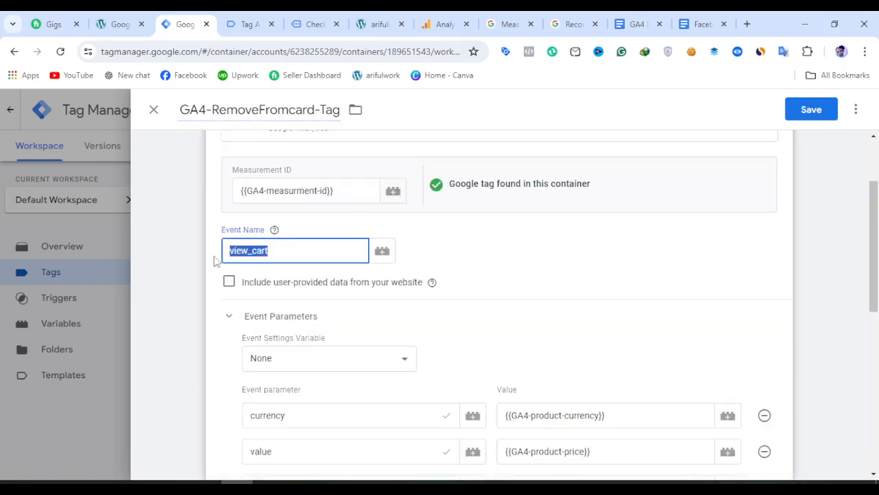
pyautogui.press('BackSpace')
pyautogui.click(274, 230)
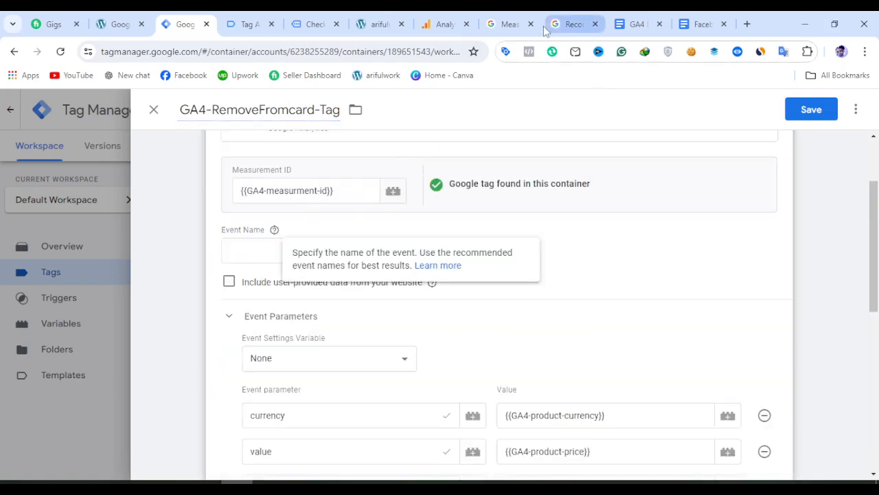
# Switch to the Google Analytics ecommerce documentation and copy the remove_from_cart event name from its code sample
pyautogui.click(510, 24)
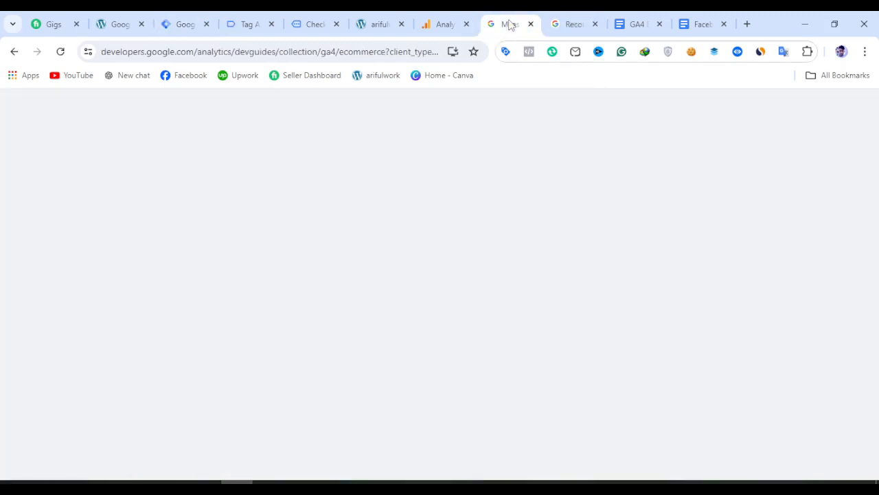
pyautogui.click(506, 333)
pyautogui.scroll(-8, 508, 329)
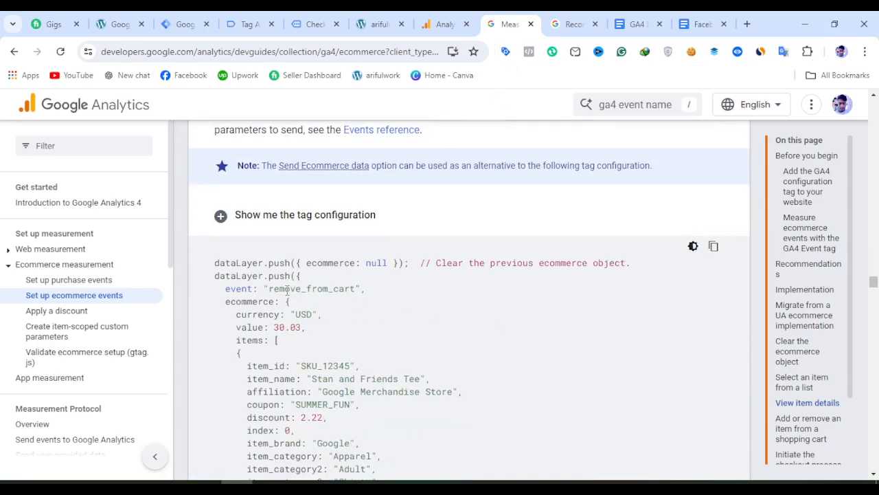
pyautogui.doubleClick(291, 289)
pyautogui.hotkey('ctrl', 'c')
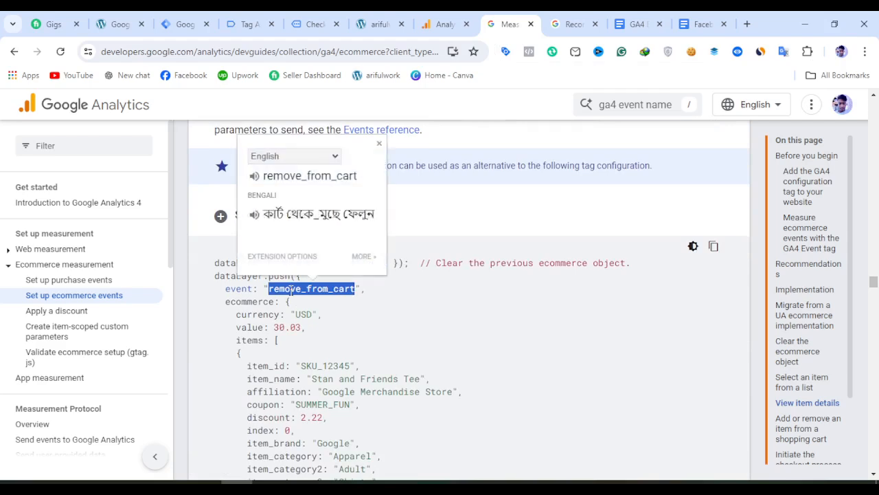
# Return to Tag Manager and set the event name of GA4-RemoveFromcard-Tag to remove_from_cart
pyautogui.click(182, 24)
pyautogui.click(256, 245)
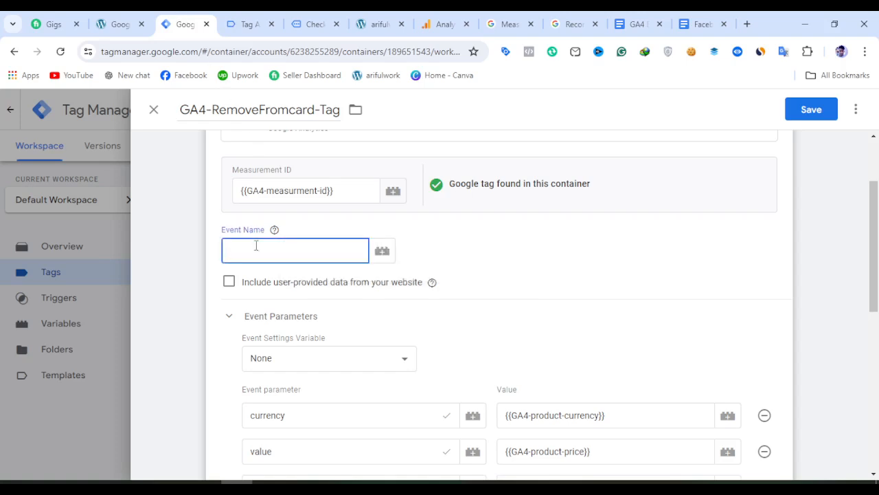
pyautogui.hotkey('ctrl', 'v')
# Replace the firing trigger of GA4-RemoveFromcard-Tag with GA4-Removefromcart-Trigger and save the tag
pyautogui.scroll(-7, 526, 235)
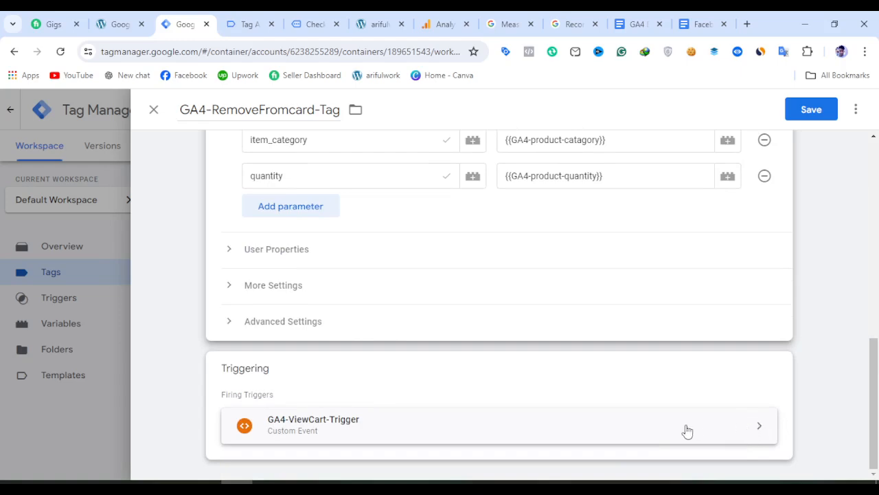
pyautogui.click(753, 382)
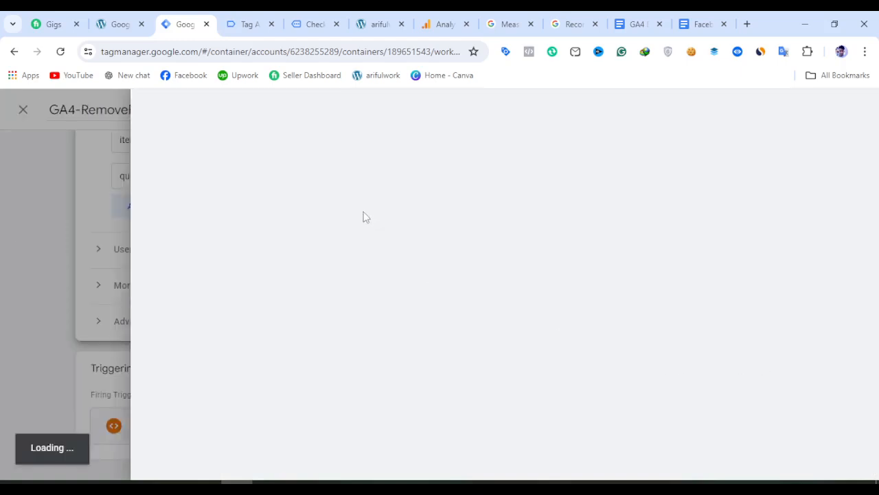
pyautogui.click(73, 191)
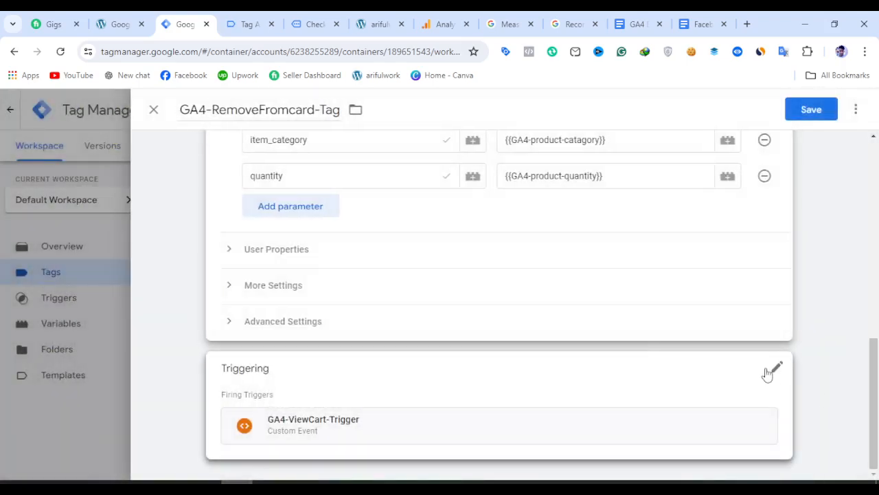
pyautogui.click(775, 372)
pyautogui.click(759, 397)
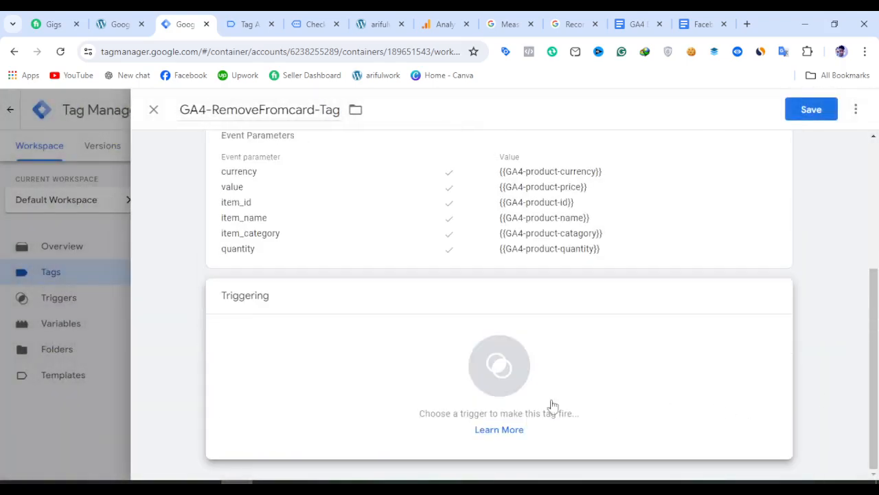
pyautogui.click(460, 401)
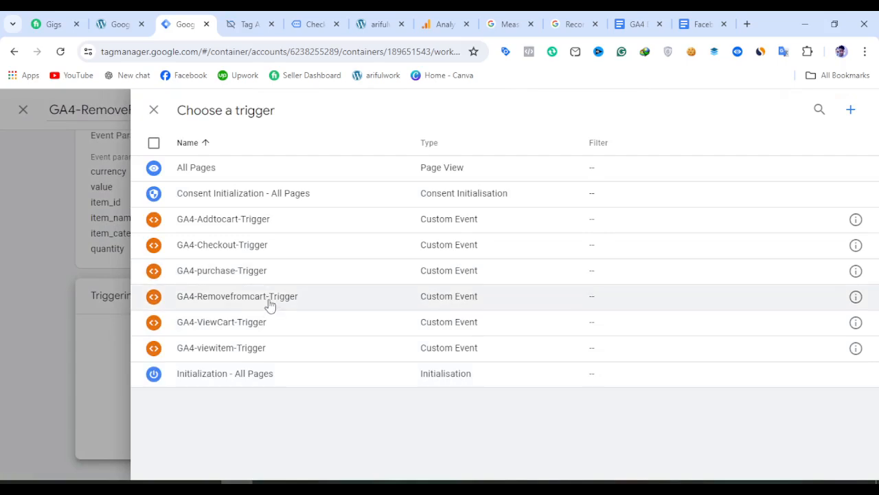
pyautogui.click(268, 304)
pyautogui.click(812, 111)
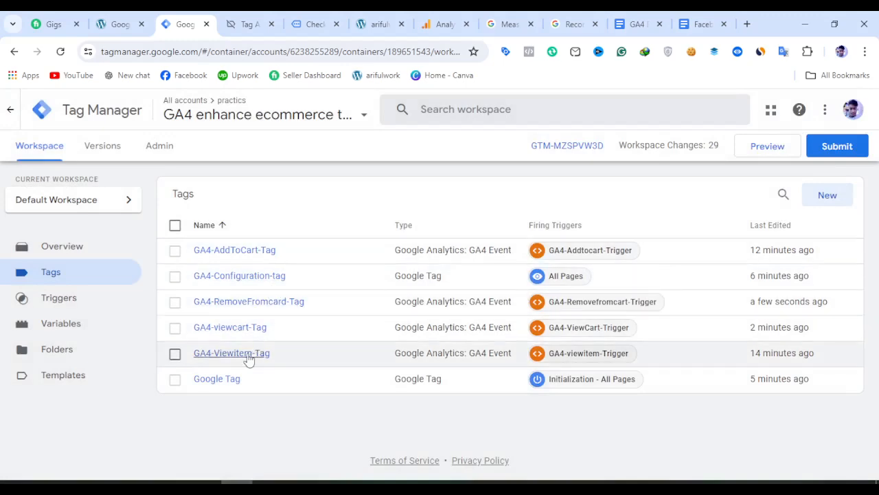
# Open GA4-RemoveFromcard-Tag from the tags list and make a copy of it
pyautogui.click(246, 302)
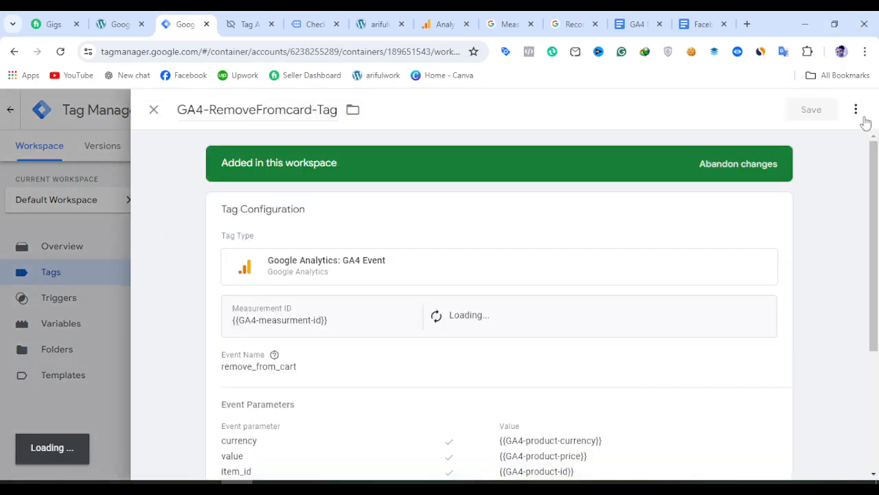
pyautogui.click(856, 110)
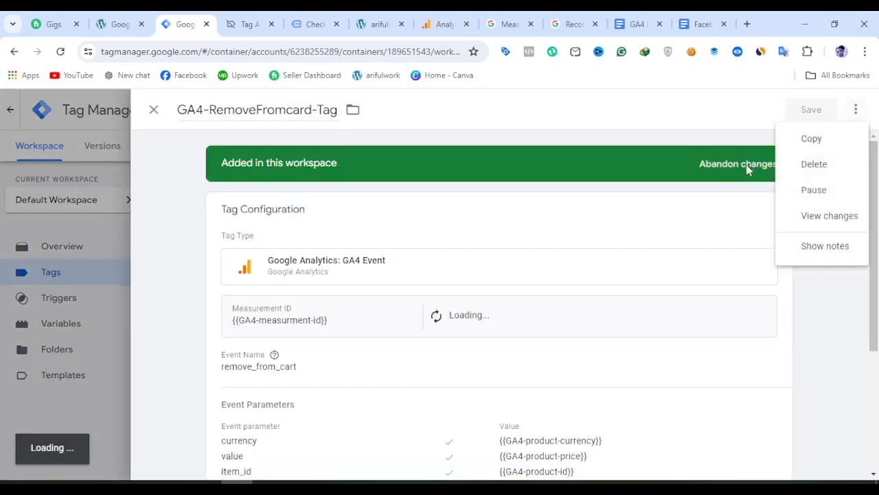
pyautogui.click(811, 144)
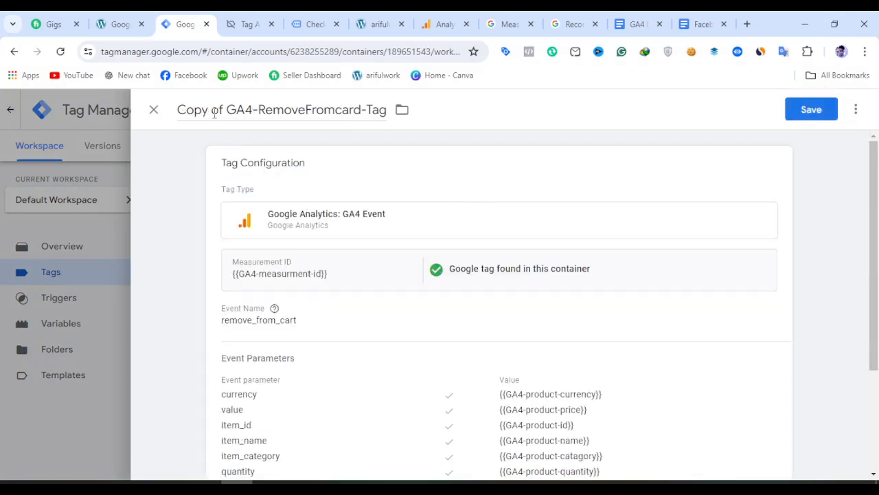
# Rename the copied remove-from-cart tag as GA4-Checkout-Tag
pyautogui.moveTo(223, 112); pyautogui.dragTo(314, 110)
pyautogui.press('BackSpace')
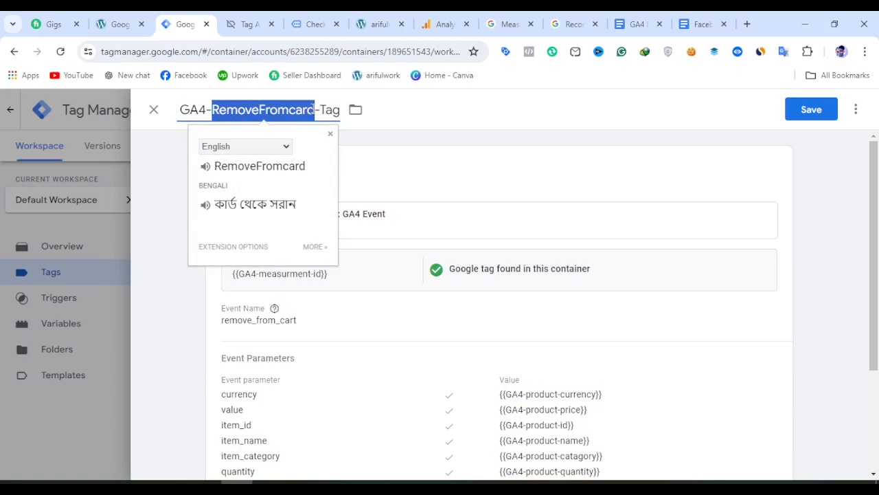
pyautogui.press('BackSpace')
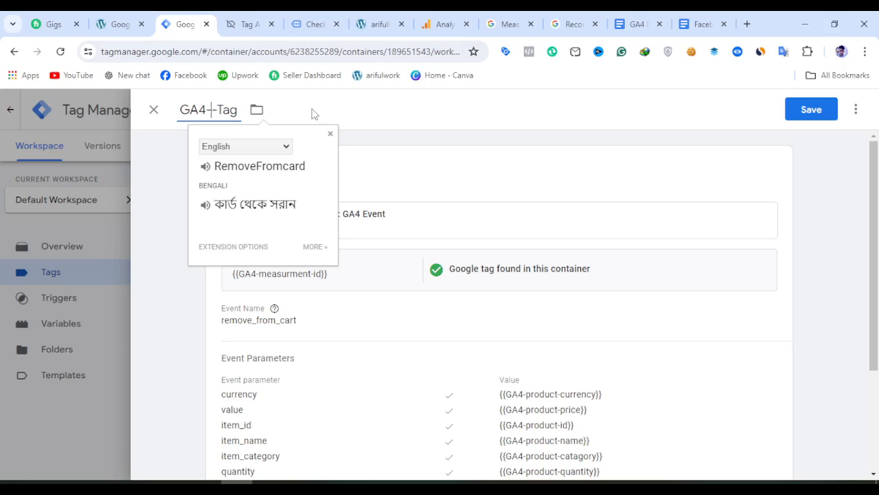
pyautogui.write('Chwx')
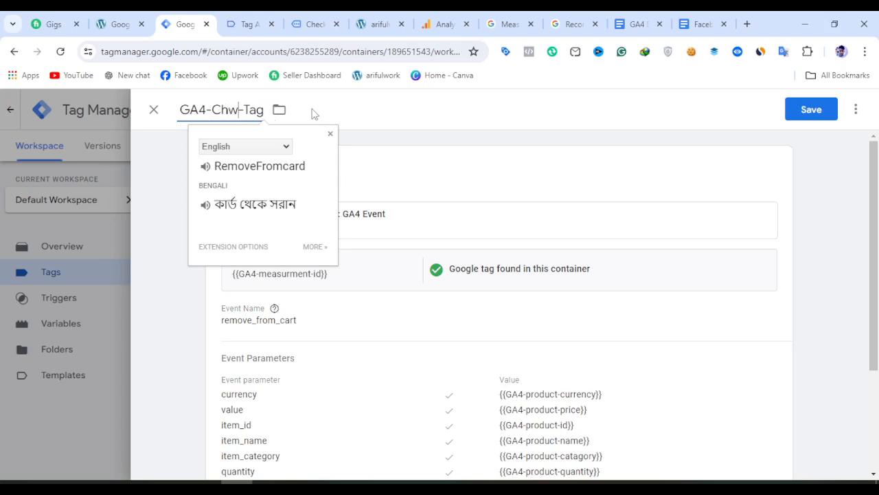
pyautogui.press('BackSpace')
pyautogui.press('BackSpace')
pyautogui.press('BackSpace')
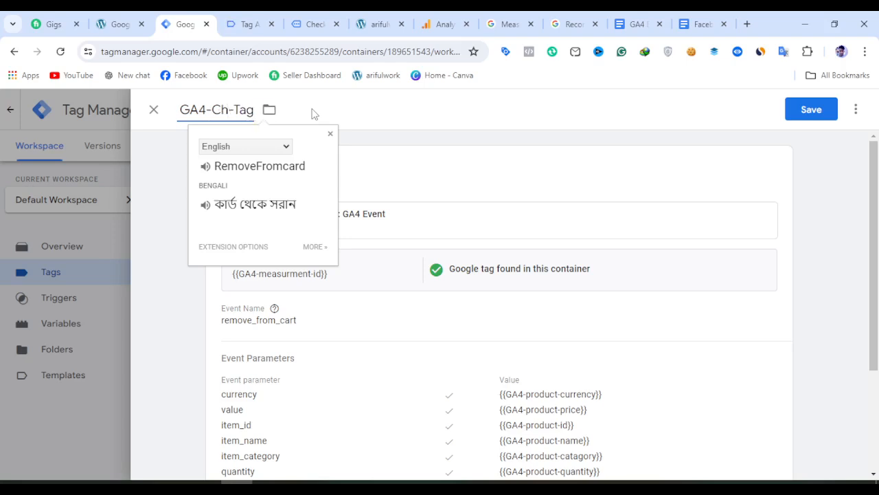
pyautogui.write('e')
pyautogui.write('cko')
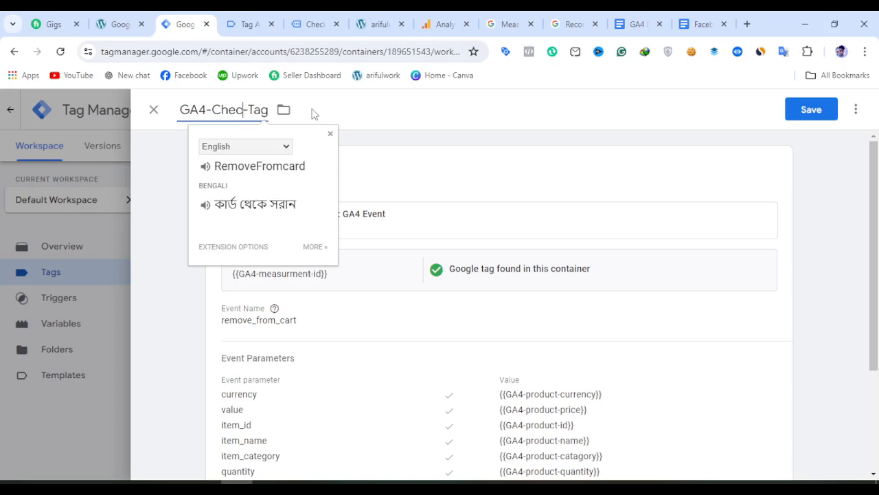
pyautogui.write('ut')
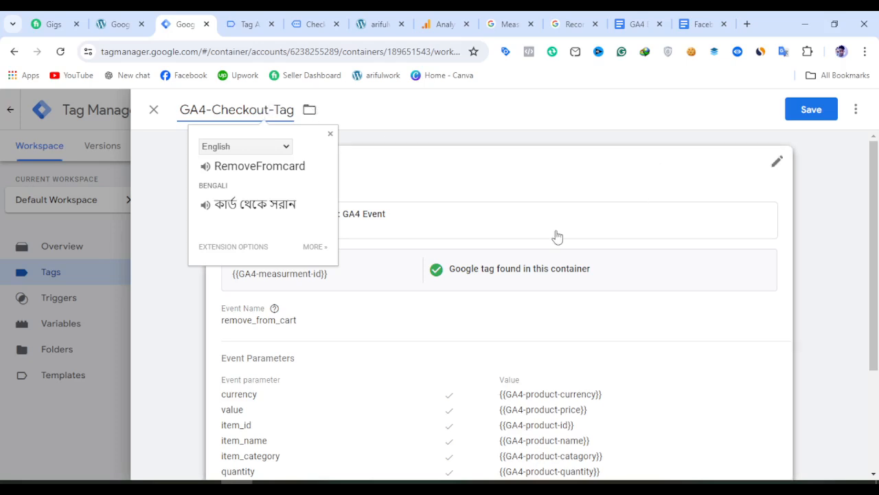
pyautogui.click(559, 206)
pyautogui.moveTo(325, 355); pyautogui.dragTo(211, 369)
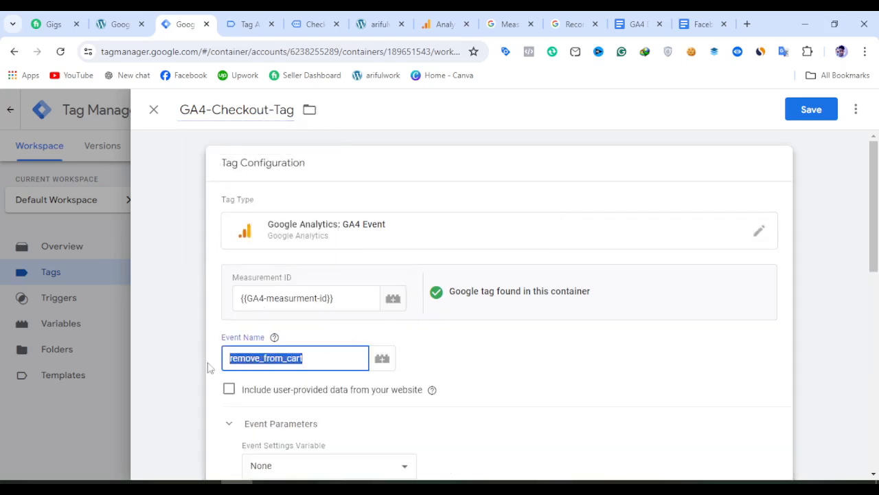
pyautogui.click(192, 367)
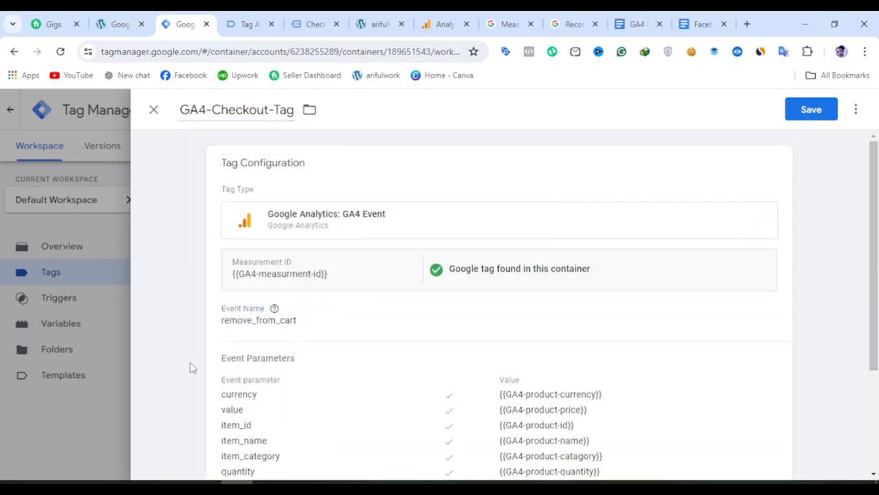
# Switch to the Google Analytics ecommerce documentation and copy the begin_checkout event name from the checkout code sample
pyautogui.click(500, 24)
pyautogui.click(429, 348)
pyautogui.scroll(-8, 433, 347)
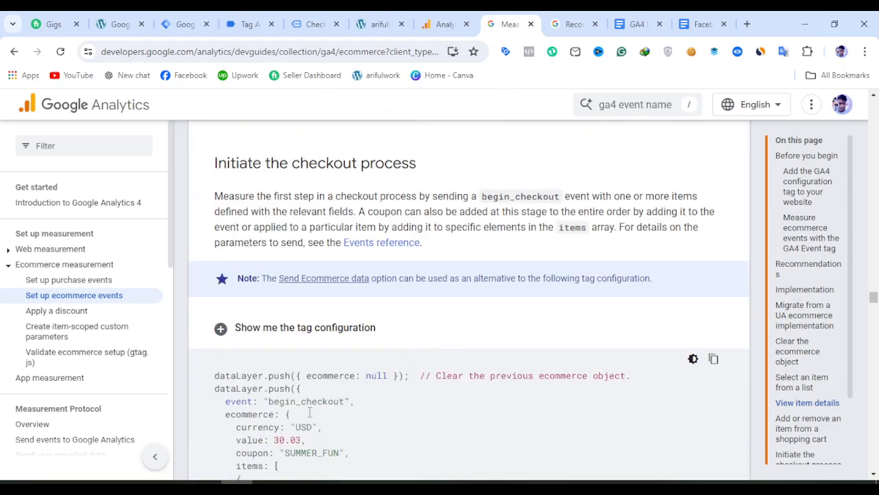
pyautogui.moveTo(268, 402); pyautogui.dragTo(345, 403)
pyautogui.hotkey('ctrl', 'c')
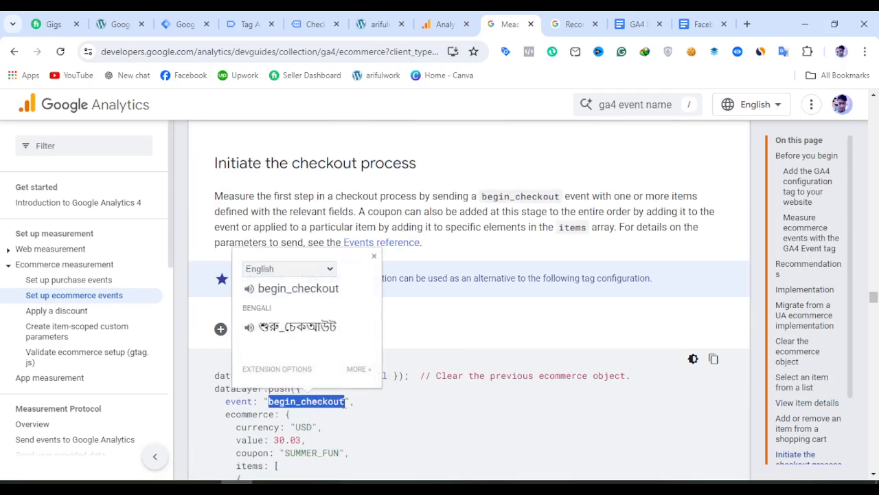
# Return to Tag Manager and set the event name of GA4-Checkout-Tag to begin_checkout
pyautogui.click(189, 25)
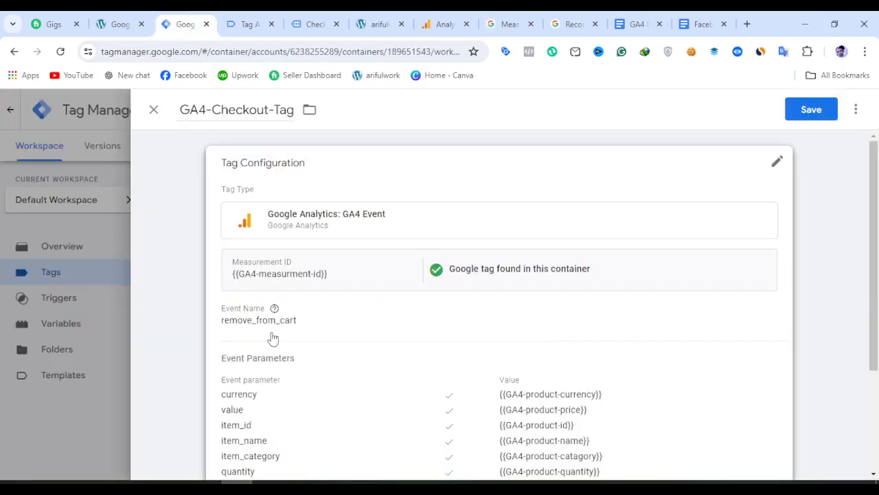
pyautogui.click(274, 338)
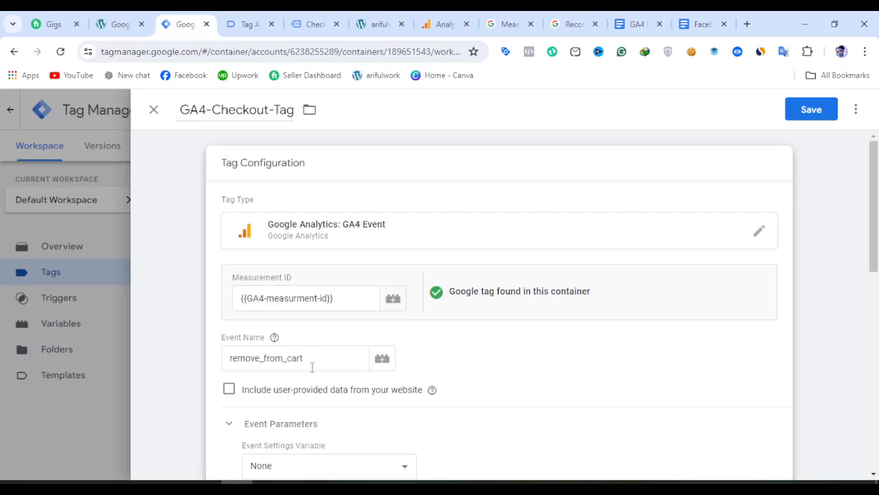
pyautogui.moveTo(312, 367); pyautogui.dragTo(208, 367)
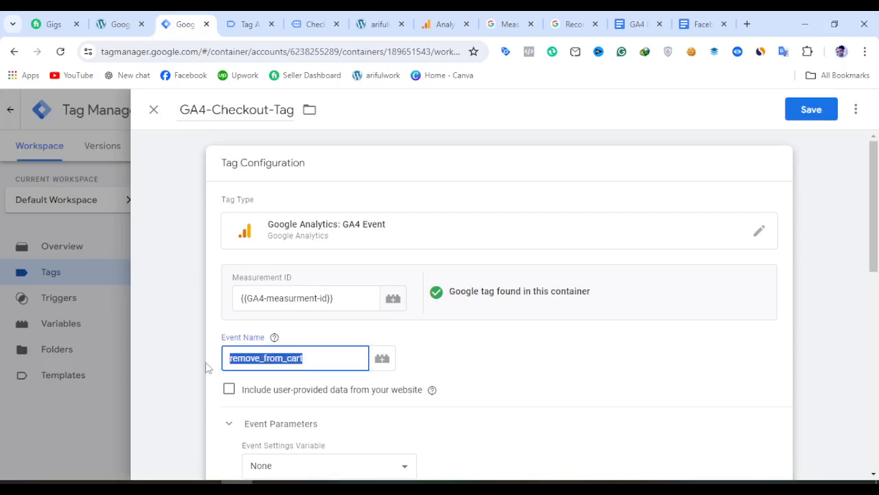
pyautogui.hotkey('ctrl', 'v')
# Replace the firing trigger of GA4-Checkout-Tag with GA4-Checkout-Trigger and save the tag
pyautogui.scroll(-8, 459, 388)
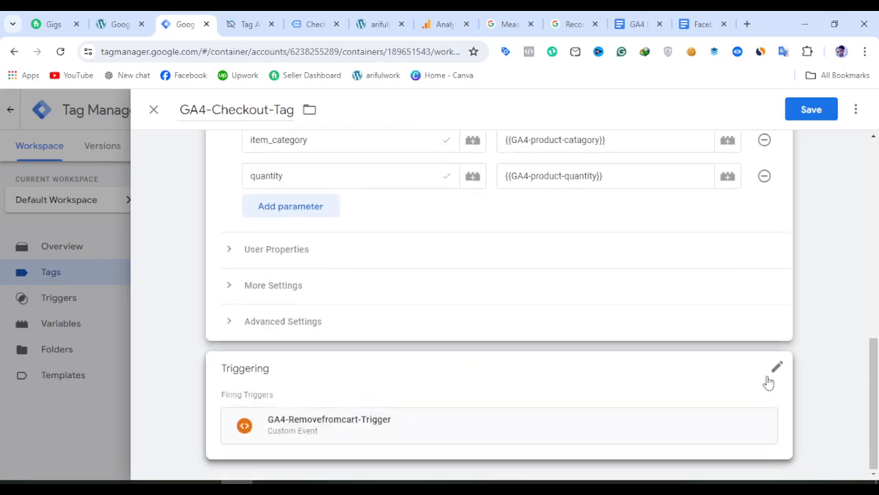
pyautogui.click(774, 371)
pyautogui.click(758, 397)
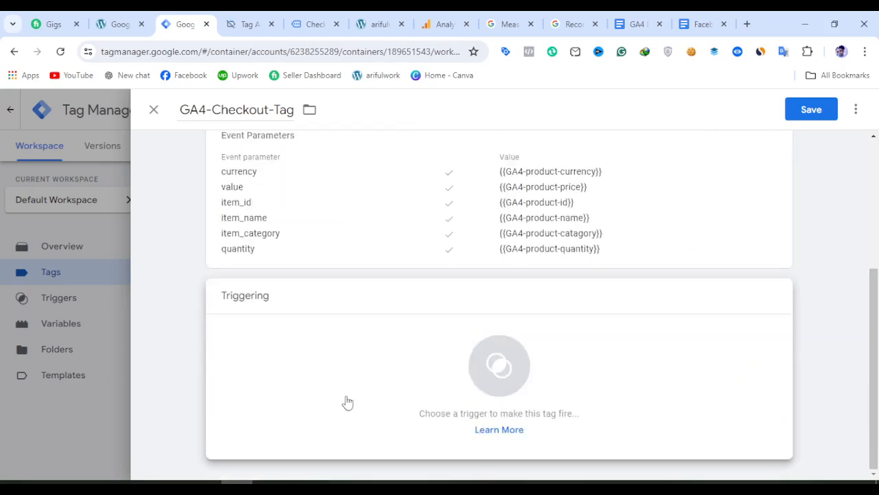
pyautogui.click(508, 367)
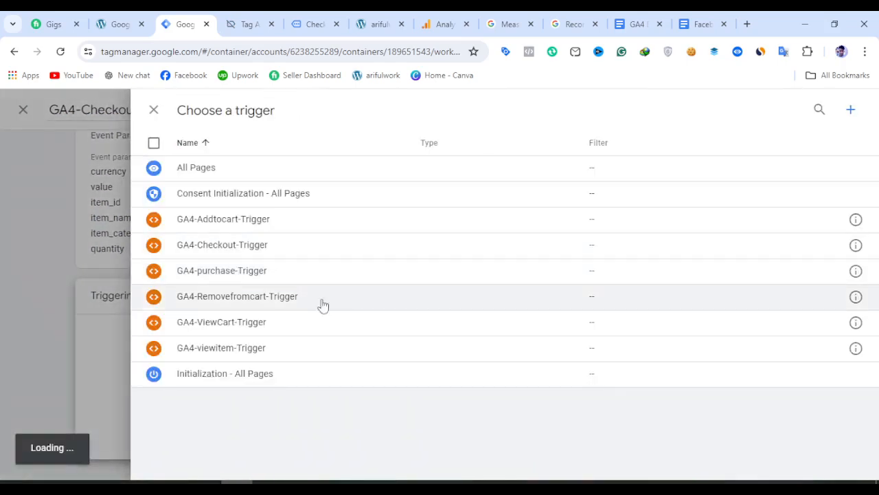
pyautogui.click(243, 251)
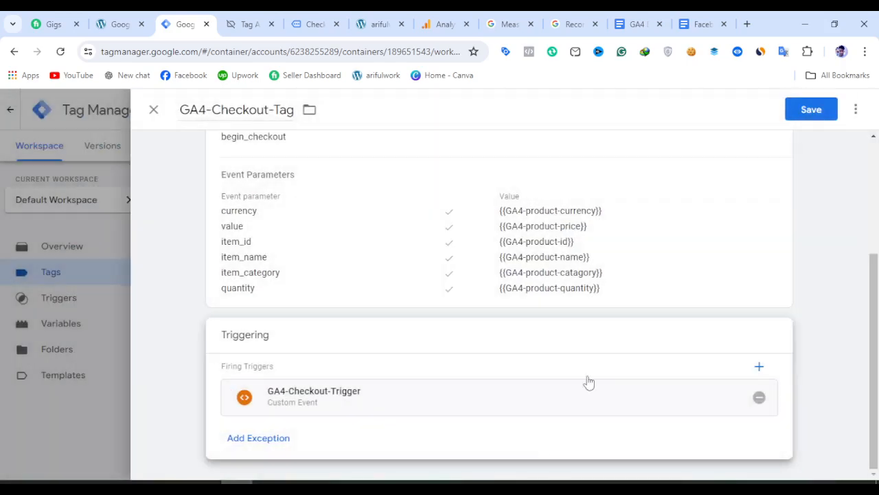
pyautogui.click(811, 111)
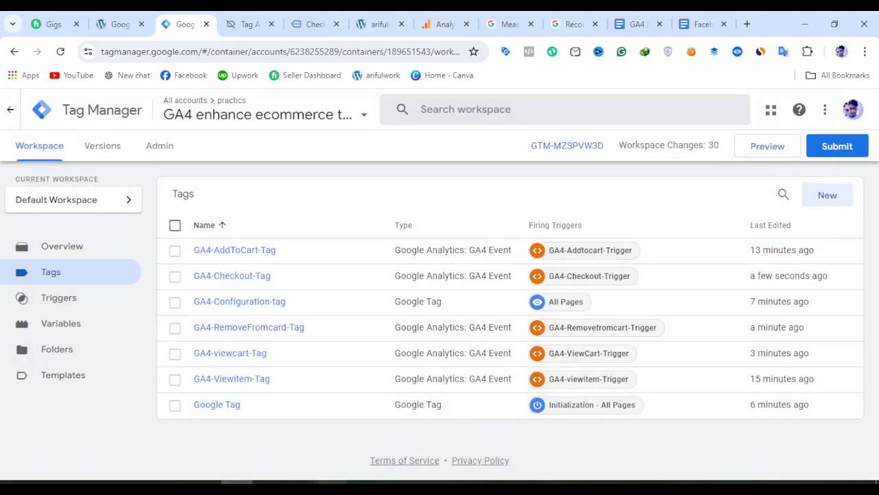
# Create a new tag and name it GA4-Purchase-tag
pyautogui.click(821, 196)
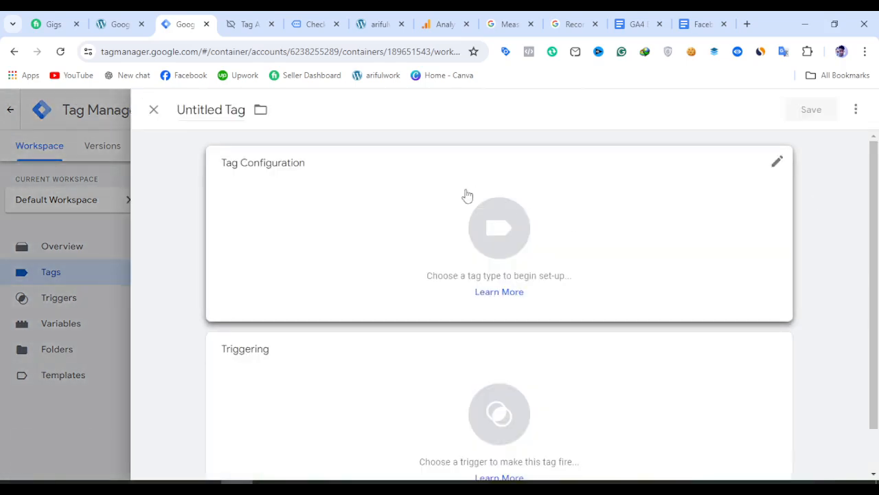
pyautogui.tripleClick(195, 114)
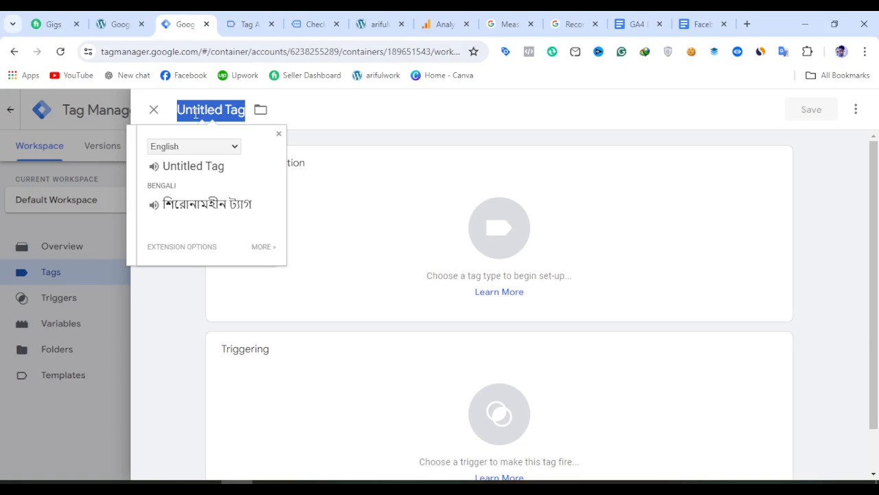
pyautogui.write('GA4-')
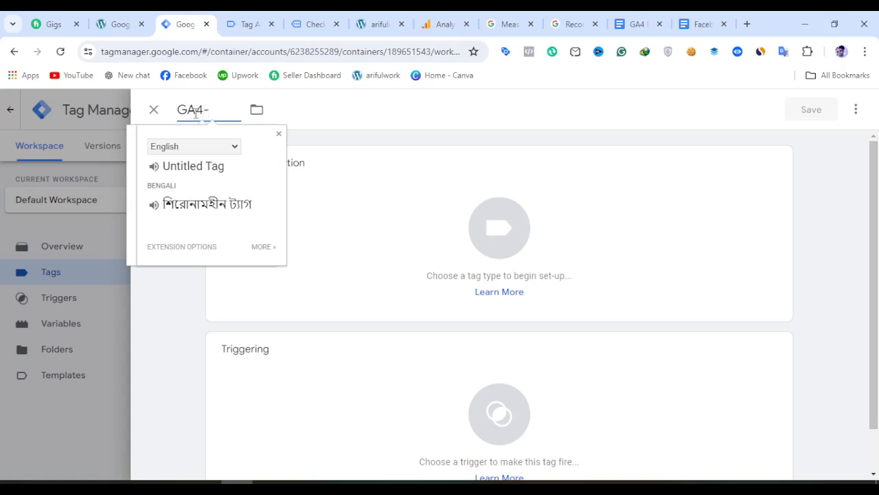
pyautogui.write('Purchase-tag')
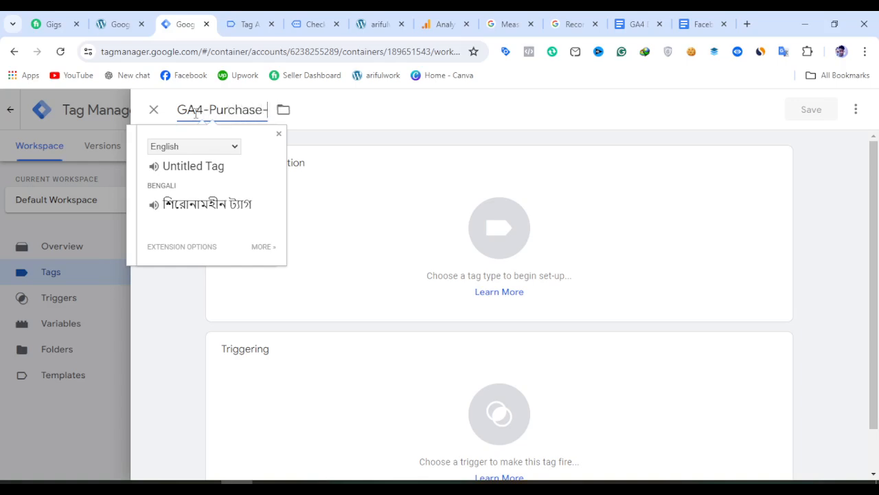
# Set the tag type to Google Analytics: GA4 Event and use the GA4-measurment-id variable as its measurement ID
pyautogui.click(422, 213)
pyautogui.click(609, 310)
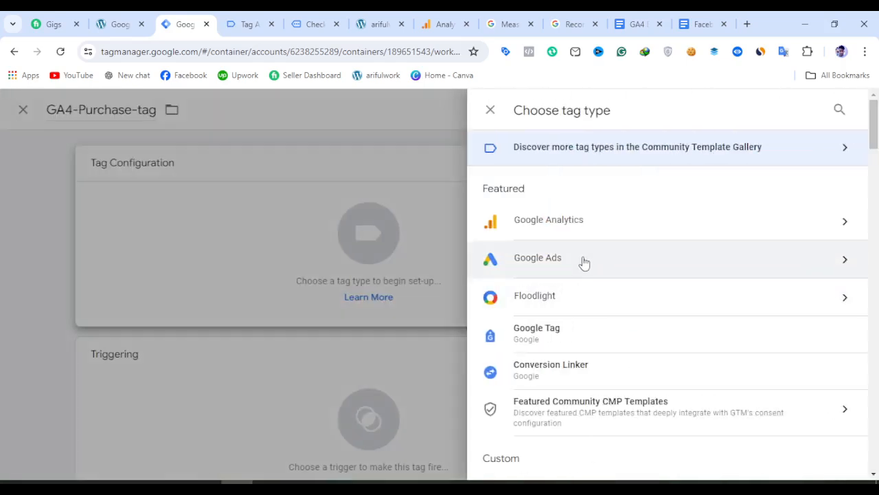
pyautogui.click(584, 231)
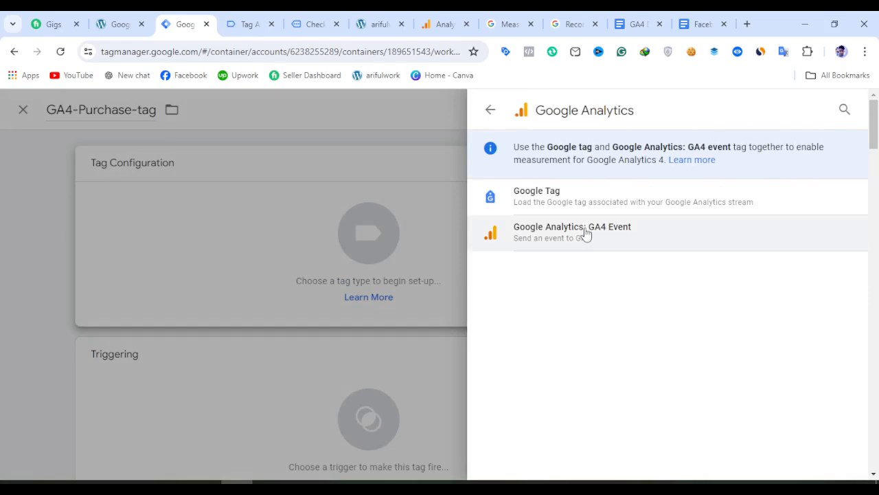
pyautogui.click(584, 232)
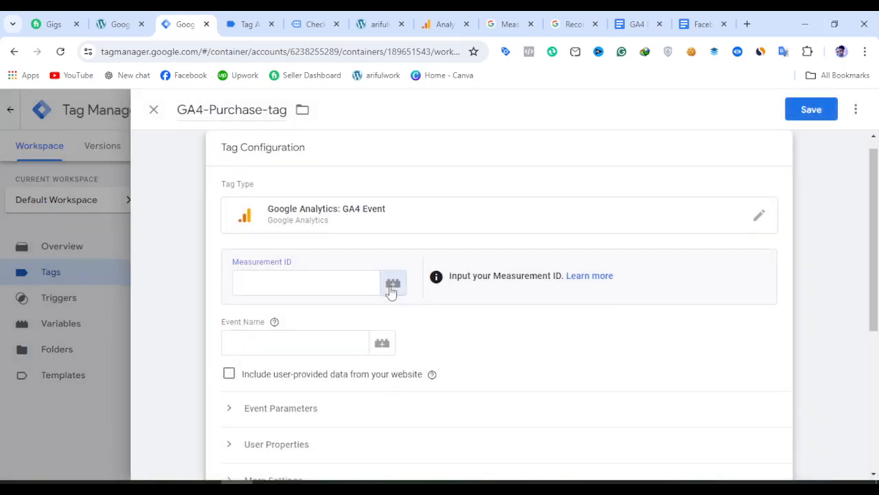
pyautogui.click(391, 292)
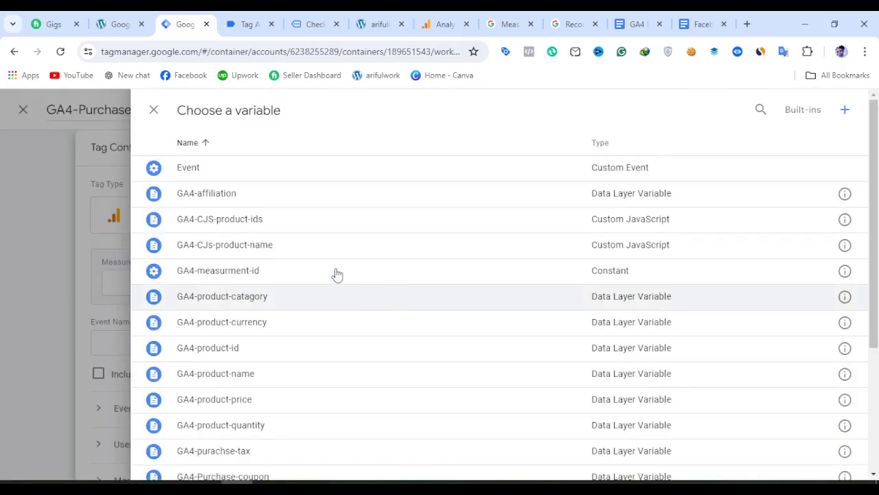
pyautogui.click(350, 274)
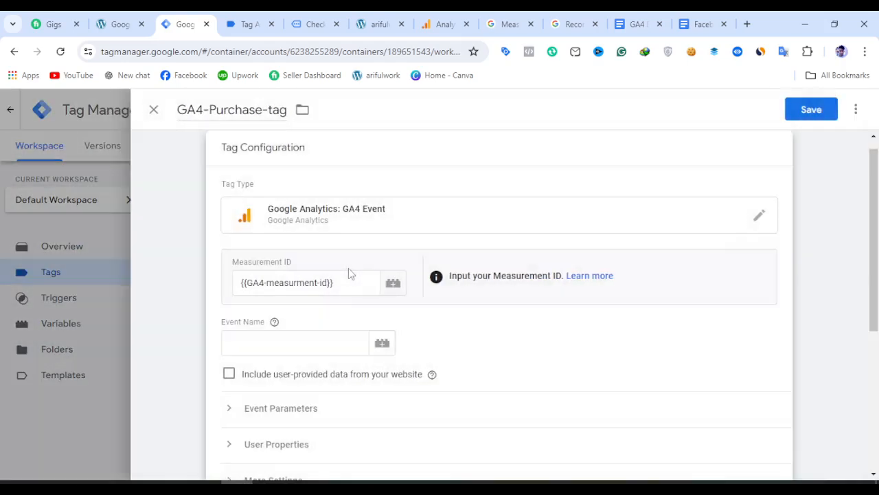
# Copy the purchase event name from the purchase code sample in the Google Analytics ecommerce documentation into the event name of GA4-Purchase-tag
pyautogui.click(330, 344)
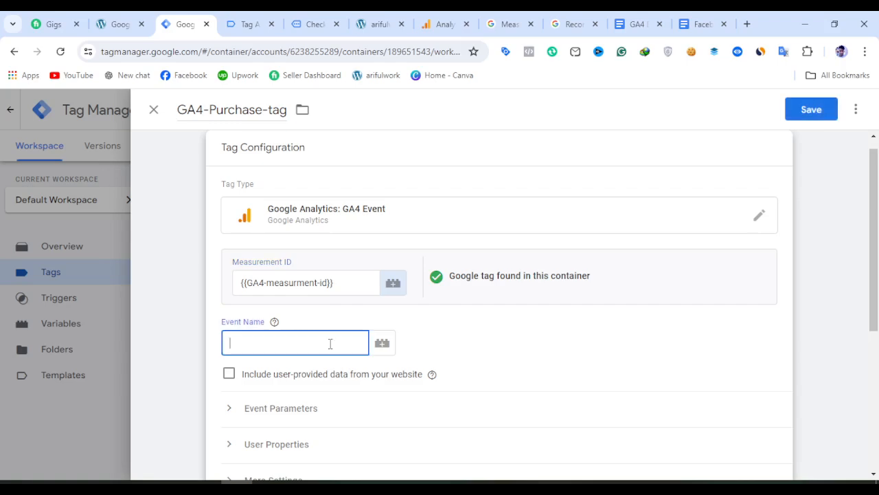
pyautogui.click(512, 25)
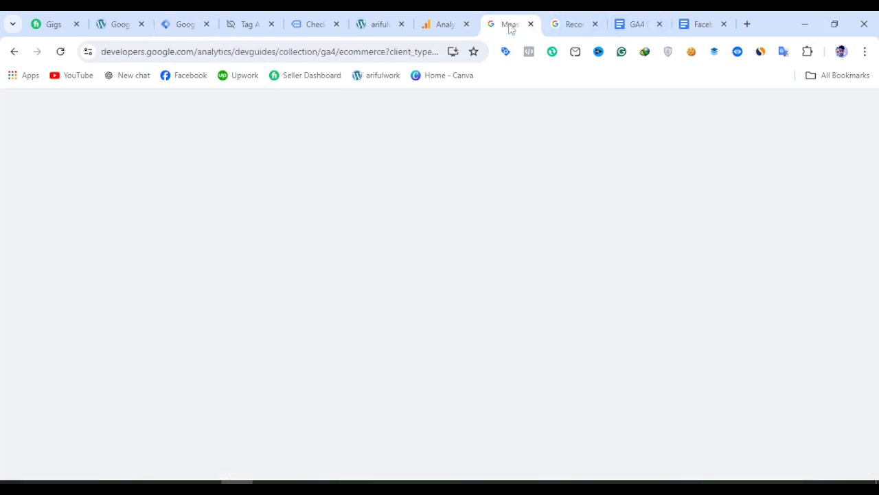
pyautogui.scroll(-10, 515, 340)
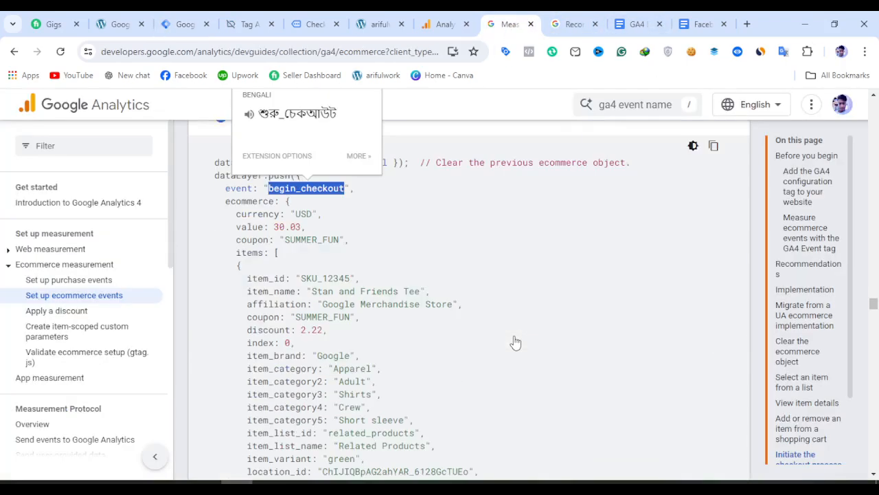
pyautogui.scroll(-9, 515, 342)
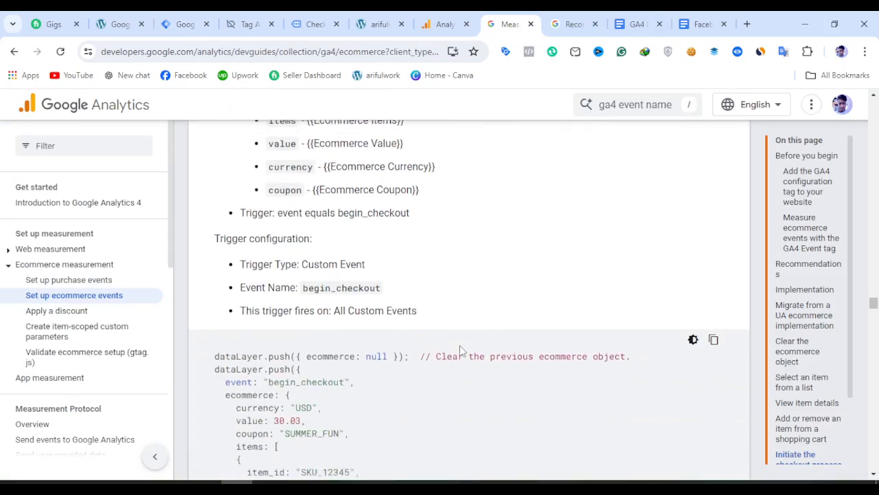
pyautogui.scroll(-3, 460, 350)
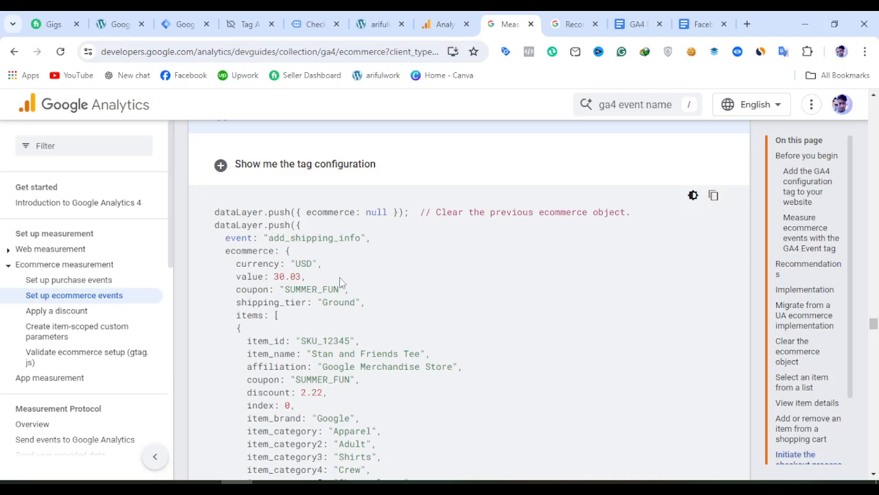
pyautogui.scroll(-10, 318, 258)
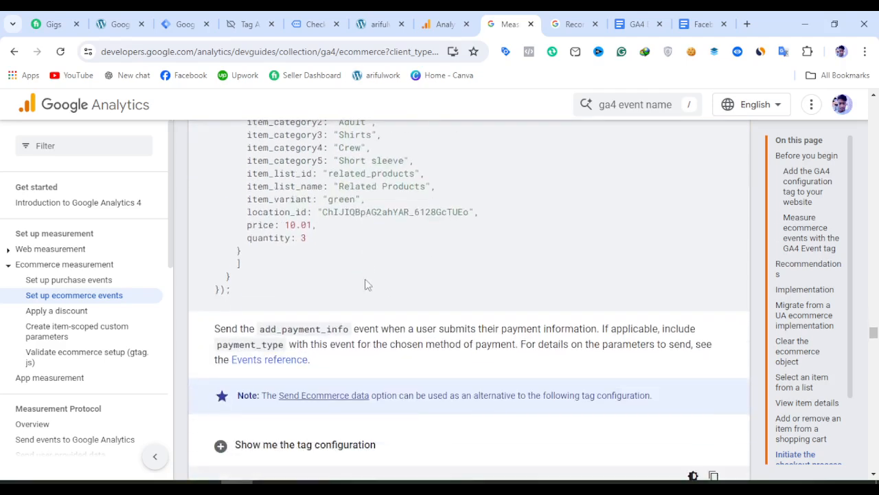
pyautogui.scroll(-6, 316, 218)
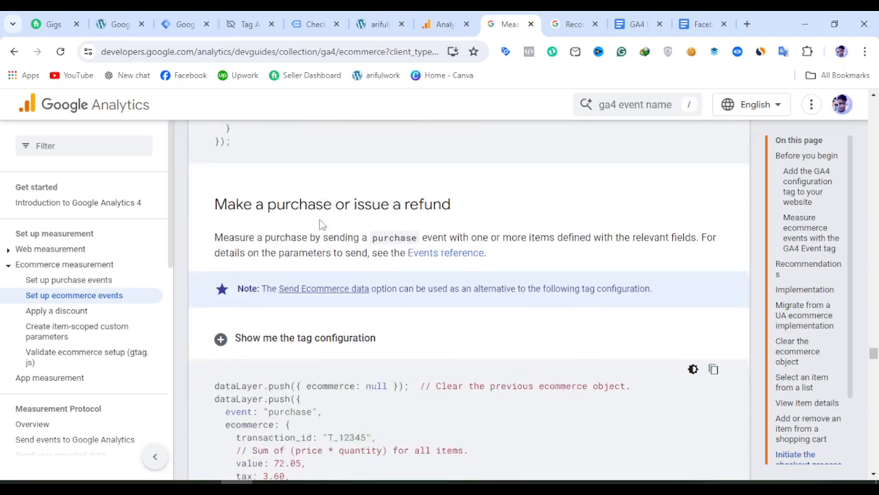
pyautogui.doubleClick(290, 412)
pyautogui.hotkey('ctrl', 'c')
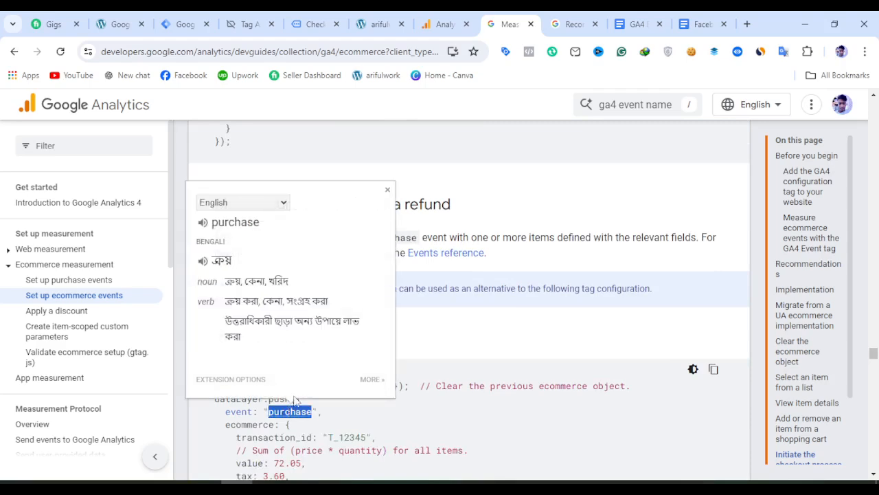
pyautogui.click(182, 24)
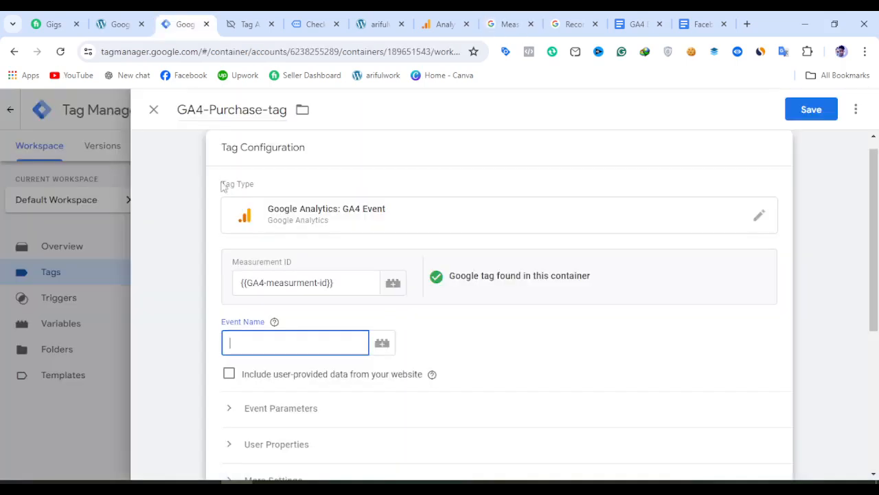
pyautogui.hotkey('ctrl', 'v')
# Expand the event parameters of GA4-Purchase-tag and add six empty parameter rows
pyautogui.scroll(-3, 294, 385)
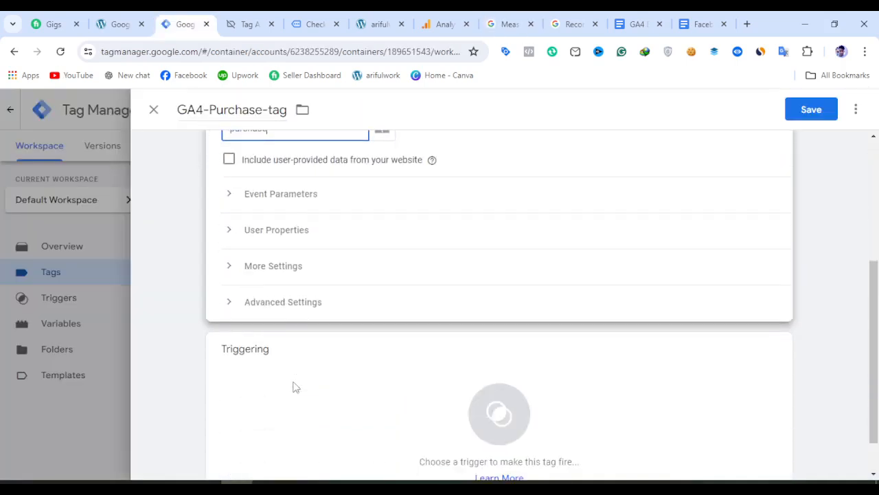
pyautogui.click(304, 201)
pyautogui.click(292, 288)
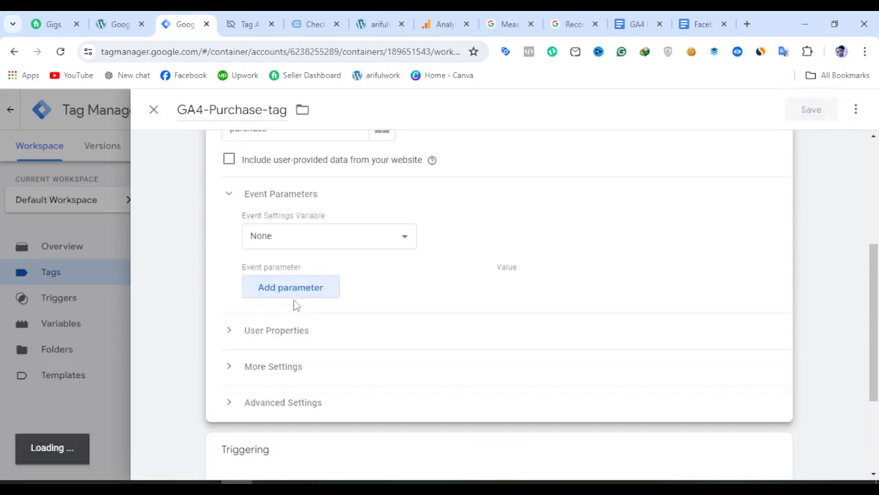
pyautogui.click(292, 325)
pyautogui.click(289, 360)
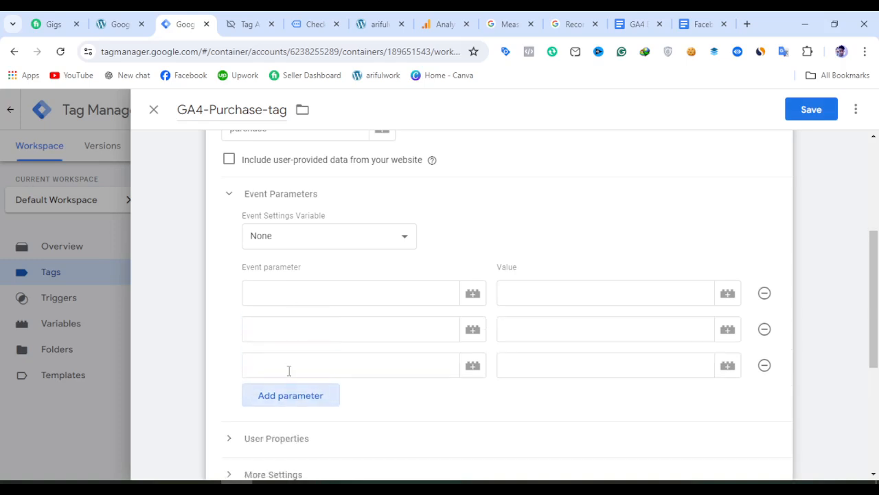
pyautogui.click(281, 399)
pyautogui.click(285, 435)
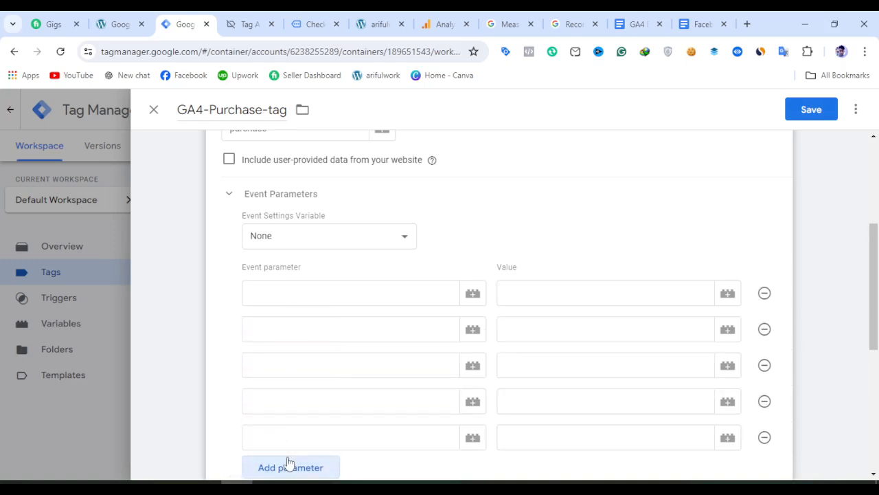
pyautogui.click(289, 461)
# Switch to the Google Analytics recommended events reference and open the parameters of the purchase event
pyautogui.click(292, 294)
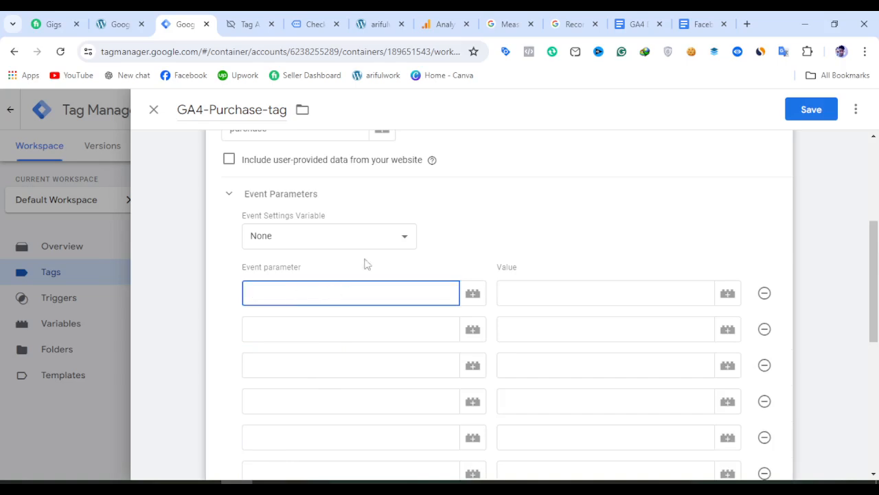
pyautogui.click(563, 24)
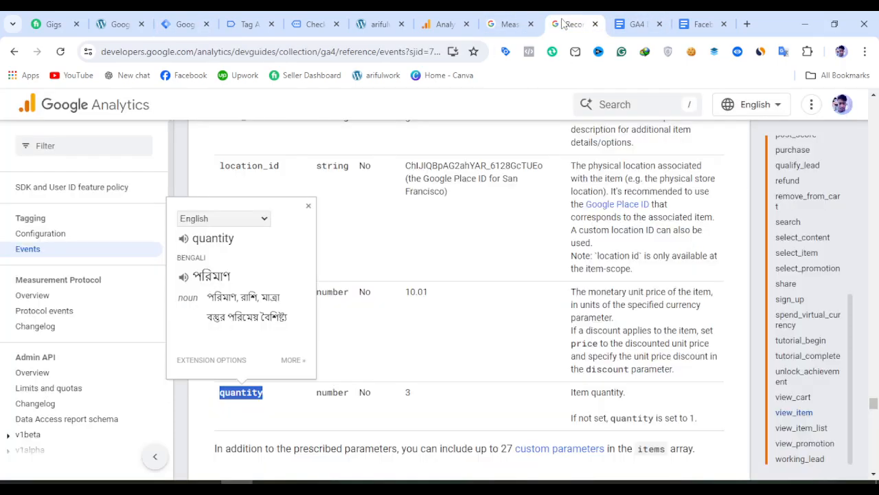
pyautogui.click(431, 252)
pyautogui.scroll(9, 371, 260)
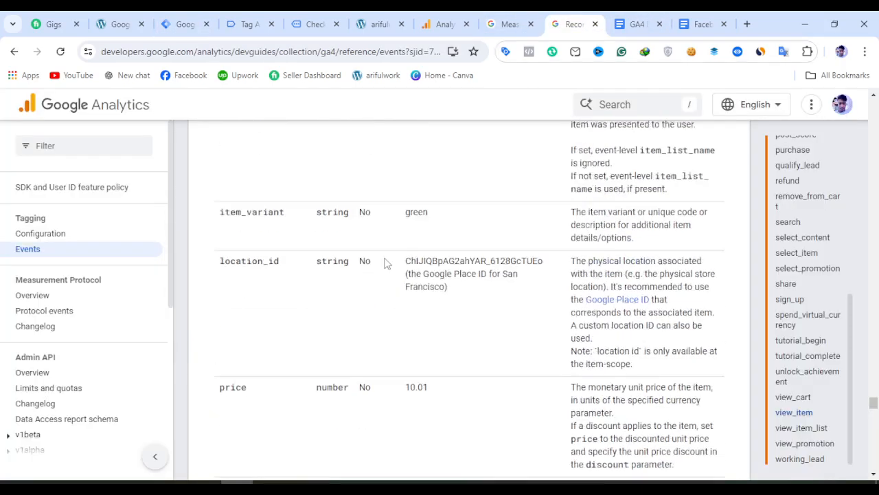
pyautogui.scroll(2, 359, 261)
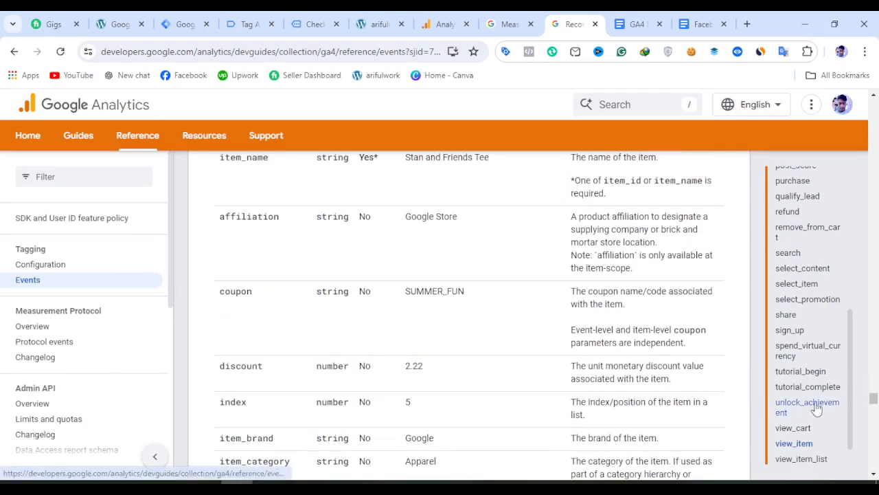
pyautogui.scroll(-1, 816, 398)
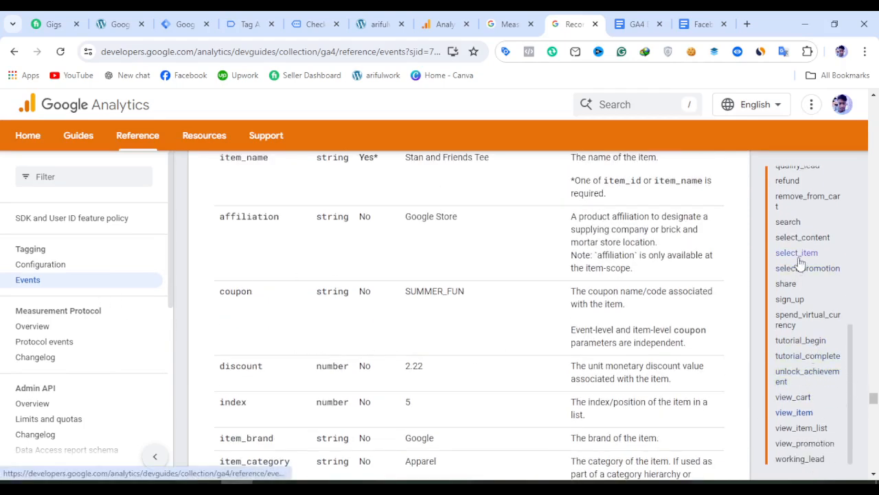
pyautogui.scroll(-3, 803, 389)
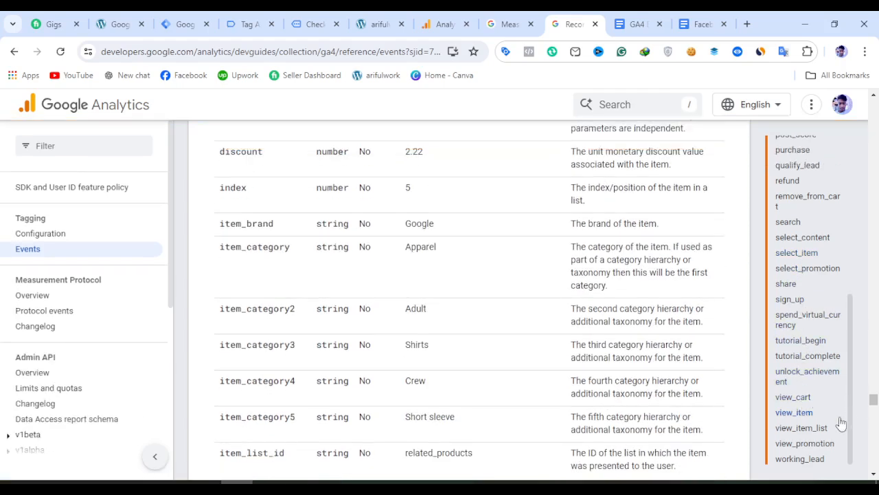
pyautogui.scroll(-2, 809, 455)
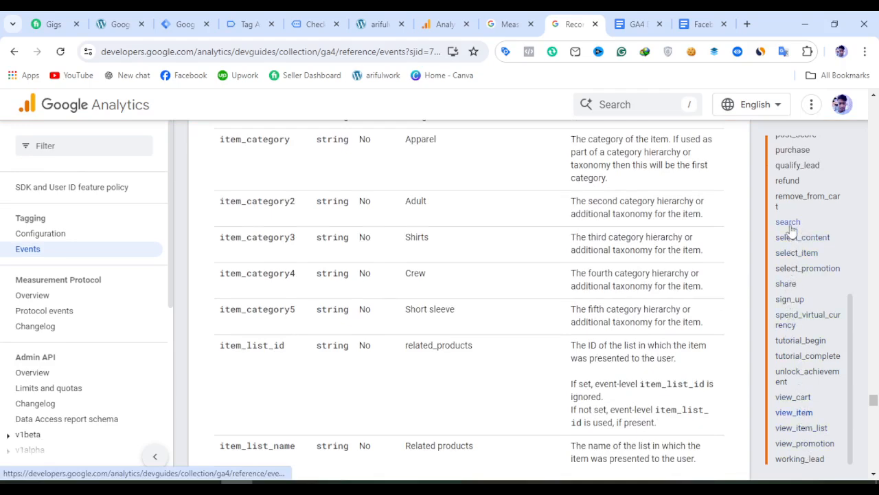
pyautogui.scroll(2, 788, 226)
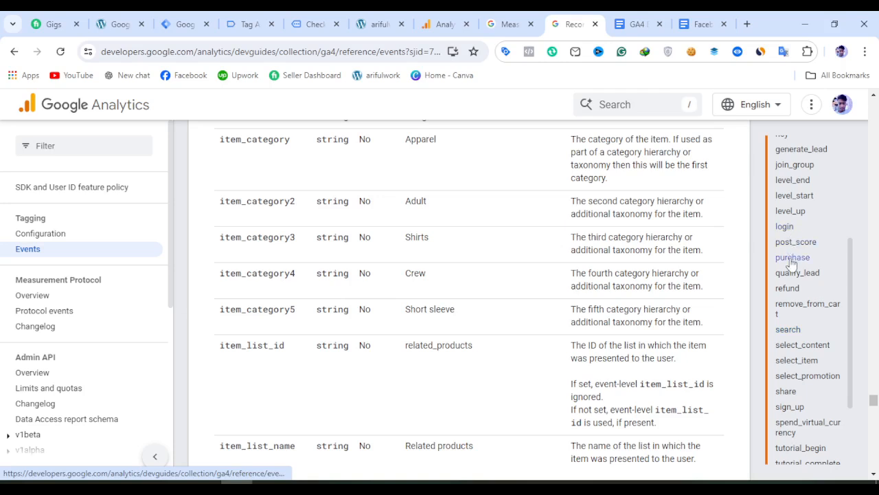
pyautogui.click(792, 258)
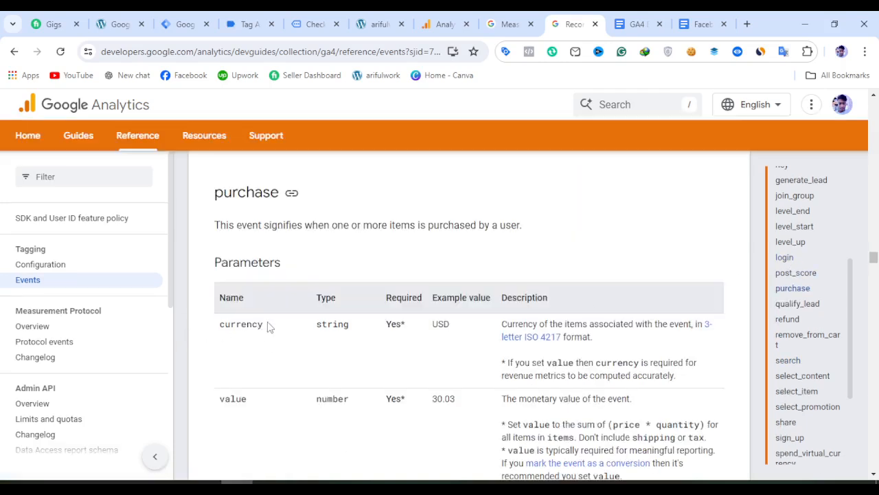
# Copy the currency parameter name into the first event parameter in Tag Manager and set its value to the GA4-product-currency variable
pyautogui.doubleClick(222, 325)
pyautogui.hotkey('ctrl', 'c')
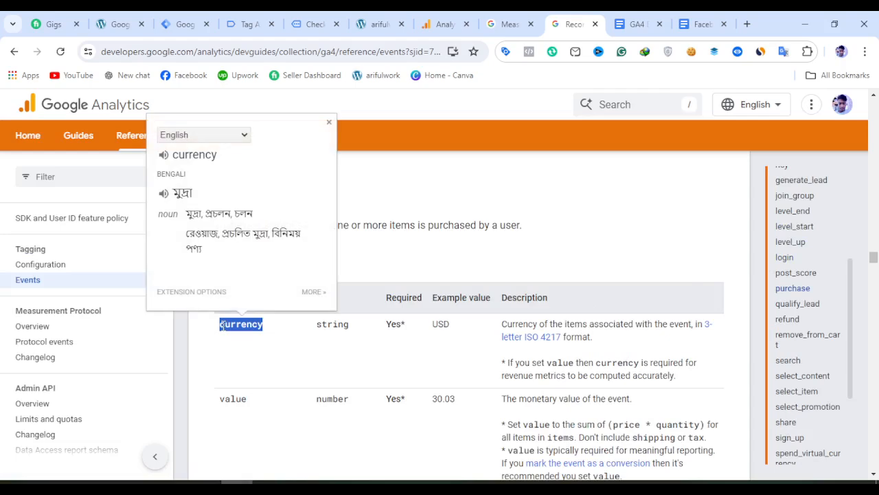
pyautogui.click(185, 24)
pyautogui.hotkey('ctrl', 'v')
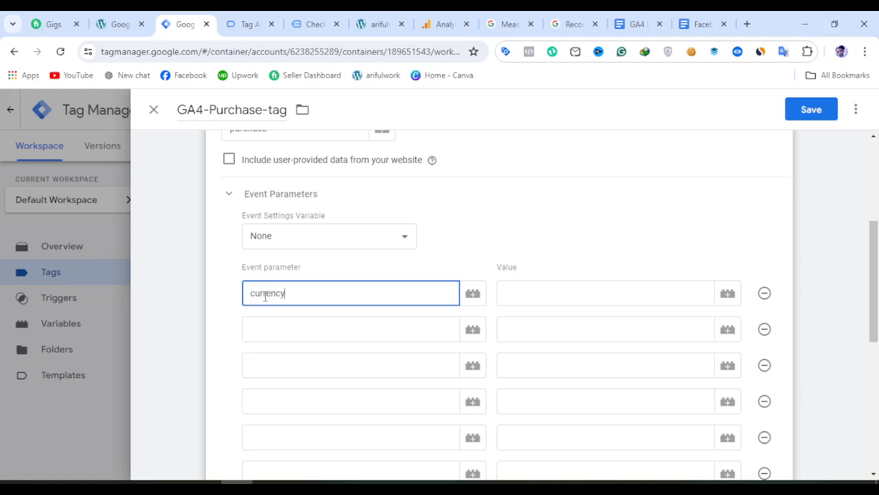
pyautogui.click(286, 324)
pyautogui.click(732, 302)
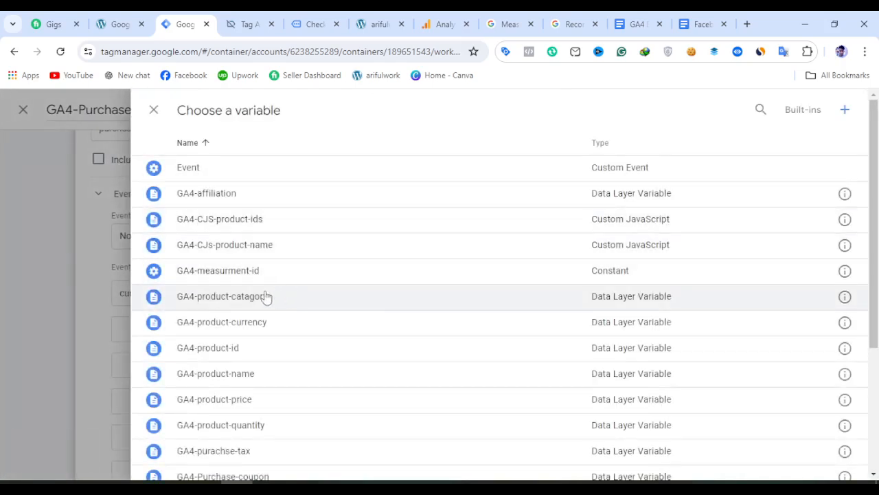
pyautogui.click(281, 328)
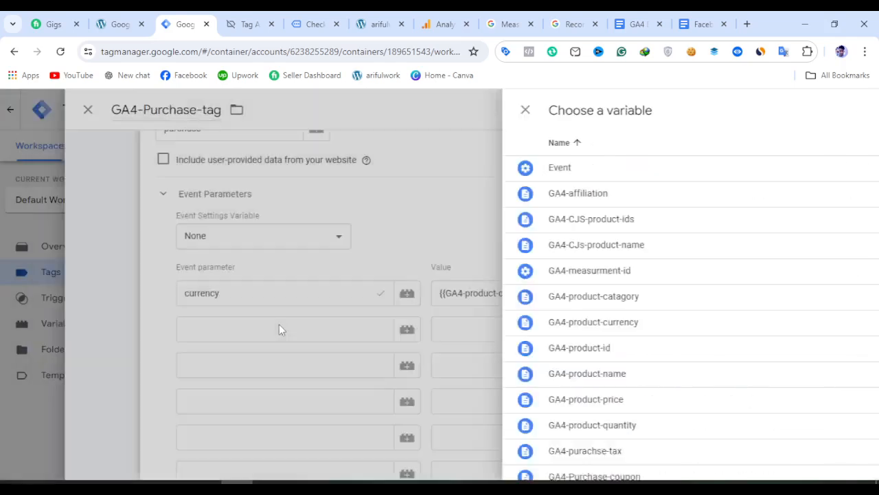
# Copy the value parameter name from the purchase reference into the second event parameter and set its value to the GA4-purchase-value variable
pyautogui.click(356, 330)
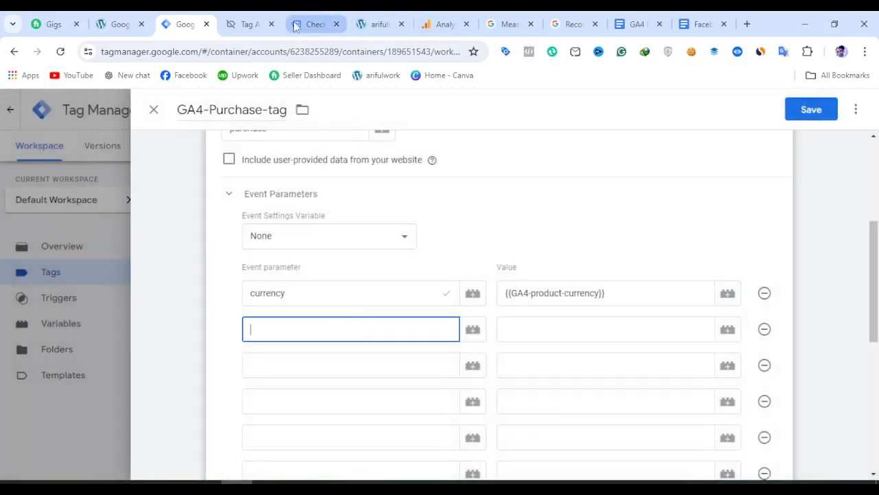
pyautogui.click(574, 24)
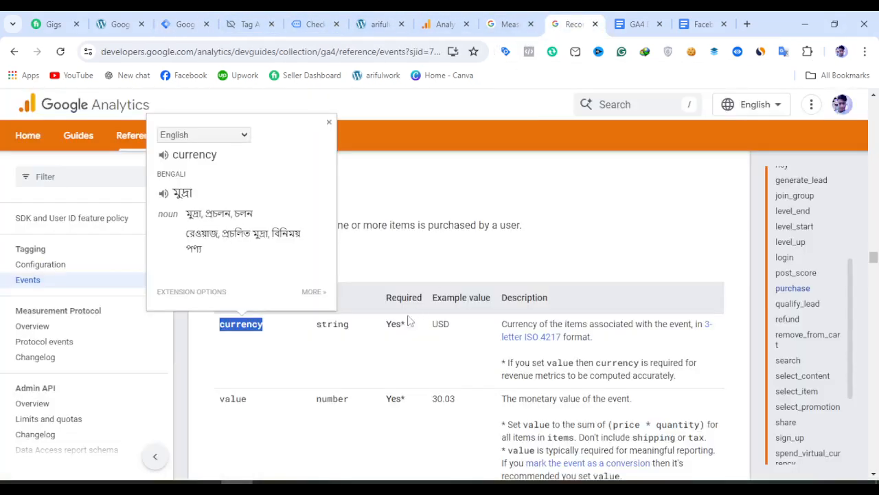
pyautogui.moveTo(251, 398); pyautogui.dragTo(218, 408)
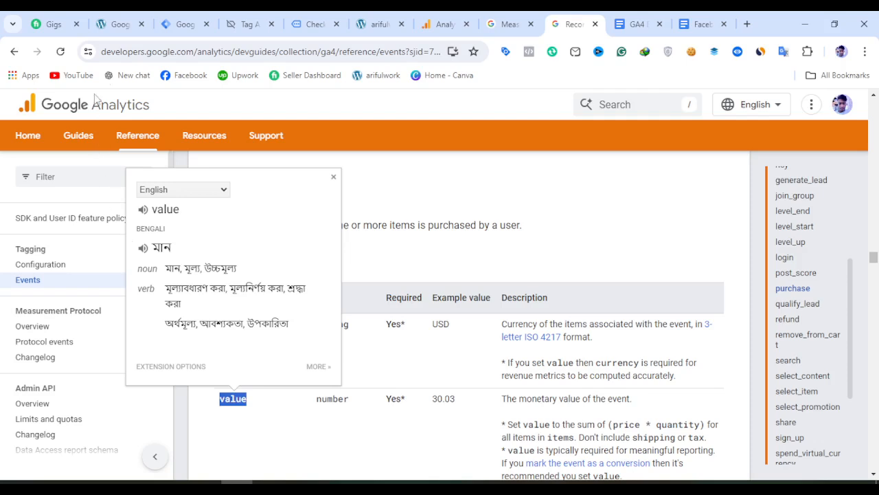
pyautogui.click(182, 24)
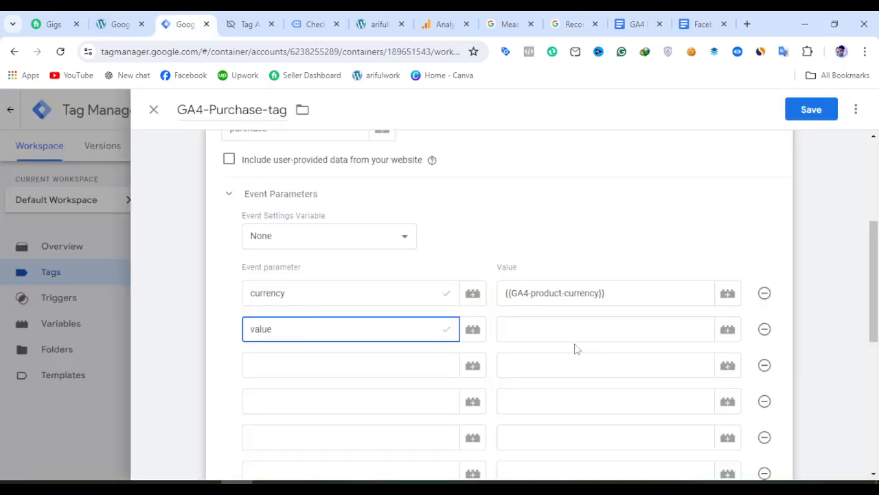
pyautogui.click(728, 332)
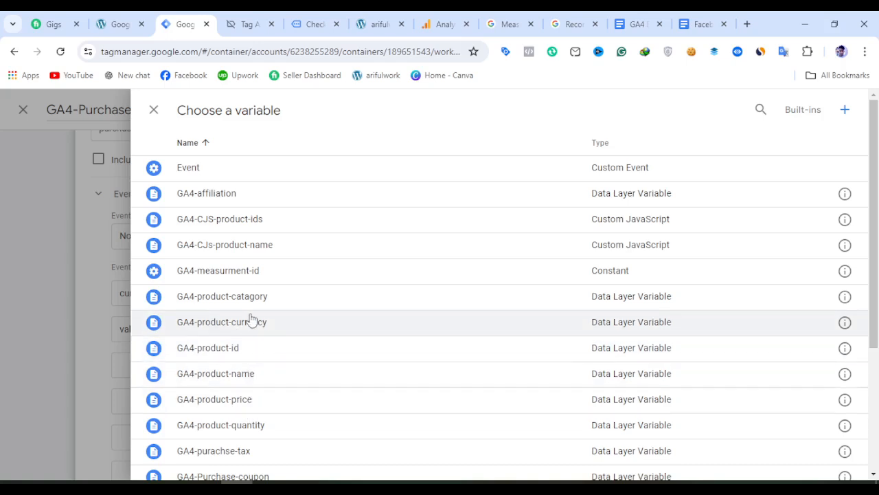
pyautogui.scroll(-2, 246, 386)
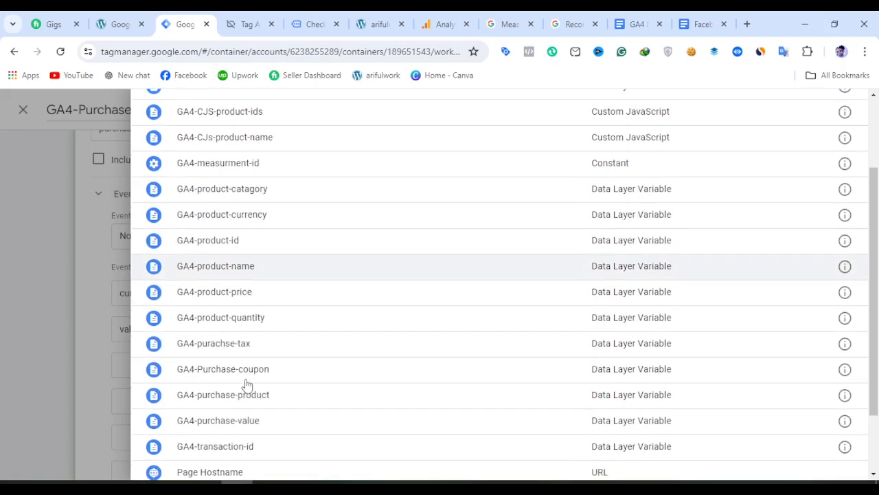
pyautogui.click(229, 421)
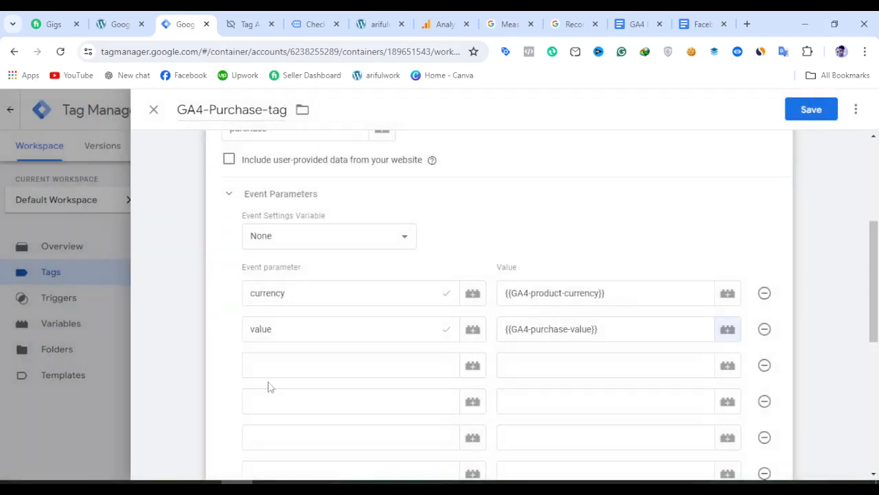
# Copy the transaction_id parameter name from the purchase reference into the third event parameter and set its value to the GA4-transaction-id variable
pyautogui.click(276, 365)
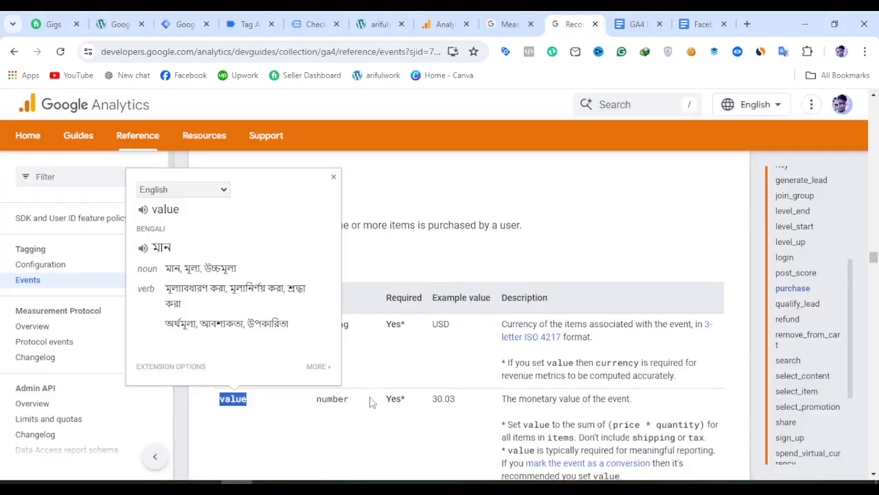
pyautogui.click(371, 401)
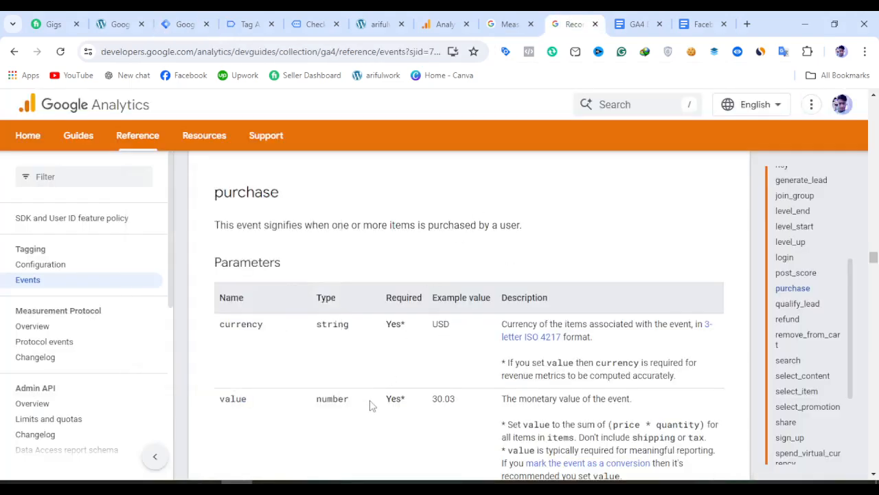
pyautogui.scroll(-2, 369, 403)
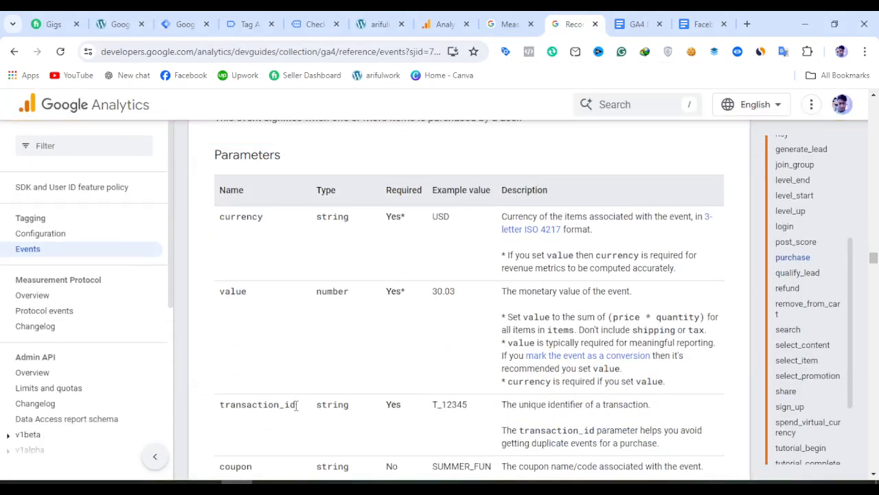
pyautogui.moveTo(297, 406); pyautogui.dragTo(217, 413)
pyautogui.hotkey('ctrl', 'c')
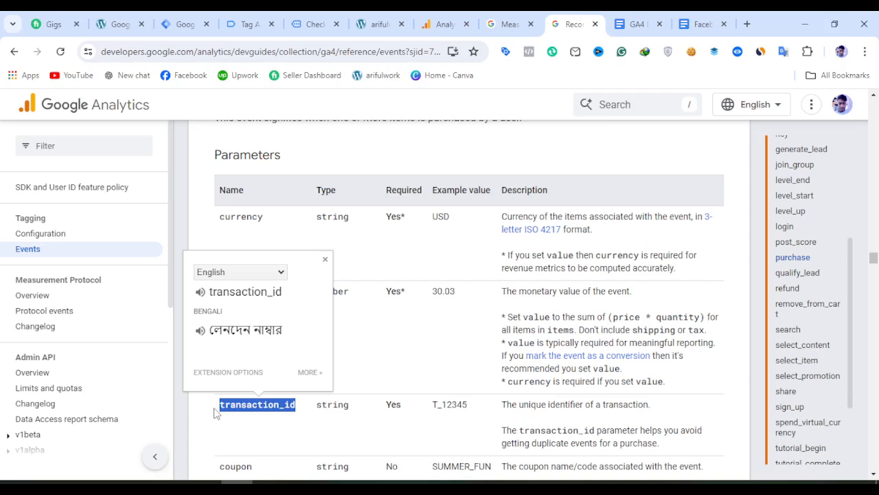
pyautogui.click(184, 24)
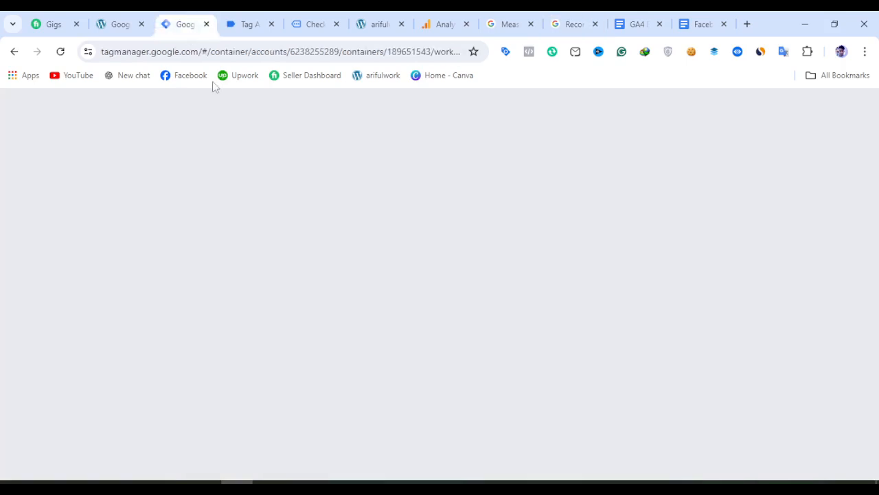
pyautogui.hotkey('ctrl', 'v')
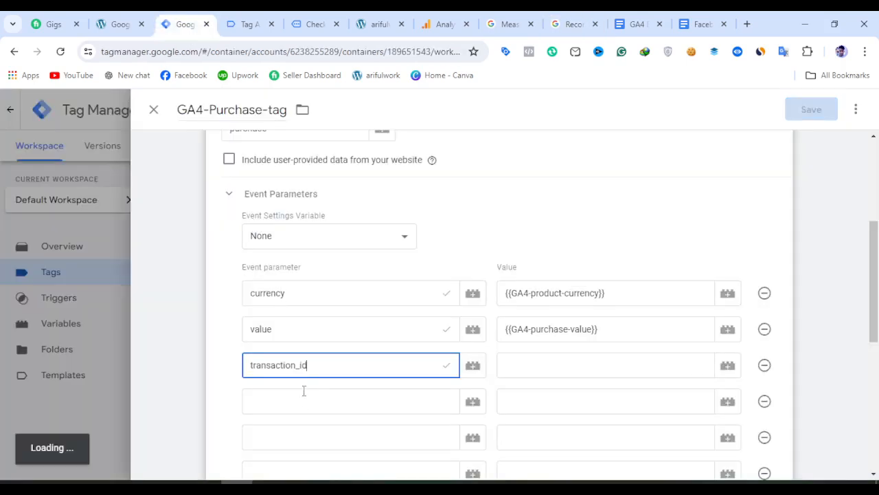
pyautogui.click(727, 371)
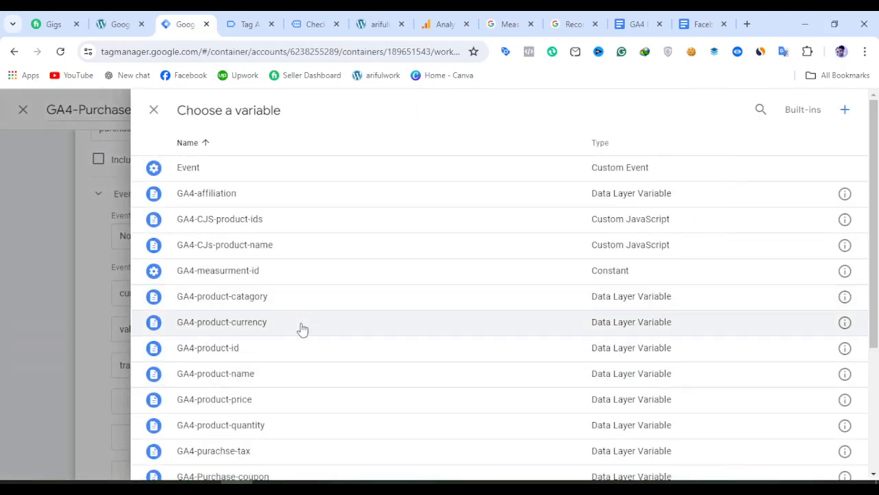
pyautogui.scroll(-3, 304, 374)
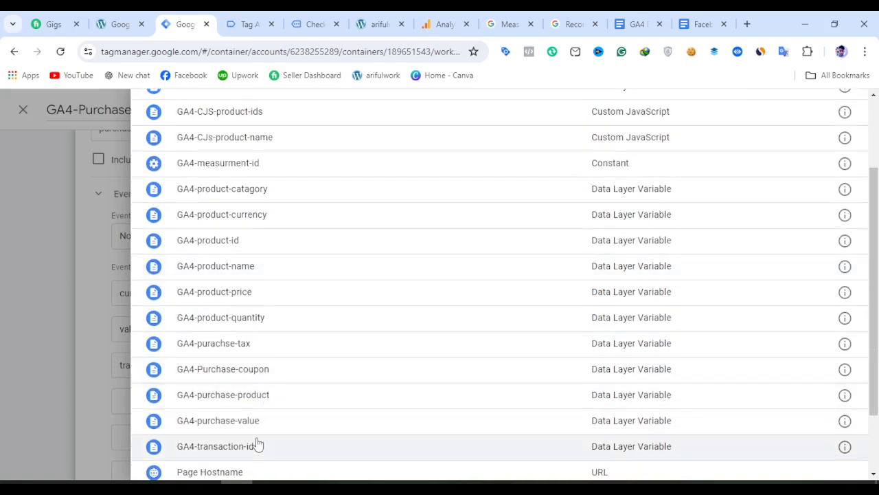
pyautogui.click(257, 445)
# Copy the coupon parameter name from the purchase reference into the fourth event parameter and set its value to the GA4-Purchase-coupon variable
pyautogui.click(277, 402)
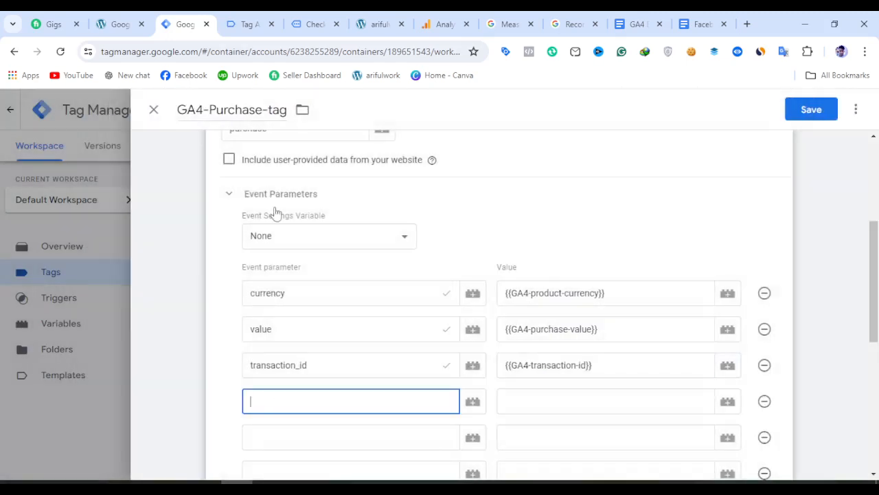
pyautogui.click(557, 17)
pyautogui.click(384, 319)
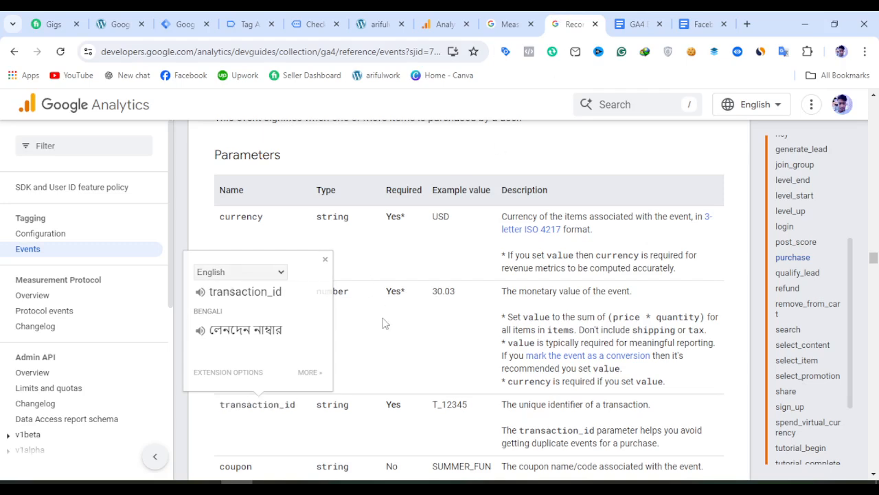
pyautogui.scroll(-2, 368, 349)
pyautogui.moveTo(221, 358)
pyautogui.mouseDown()
pyautogui.moveTo(200, 366)
pyautogui.moveTo(216, 360)
pyautogui.mouseUp()
pyautogui.click(276, 365)
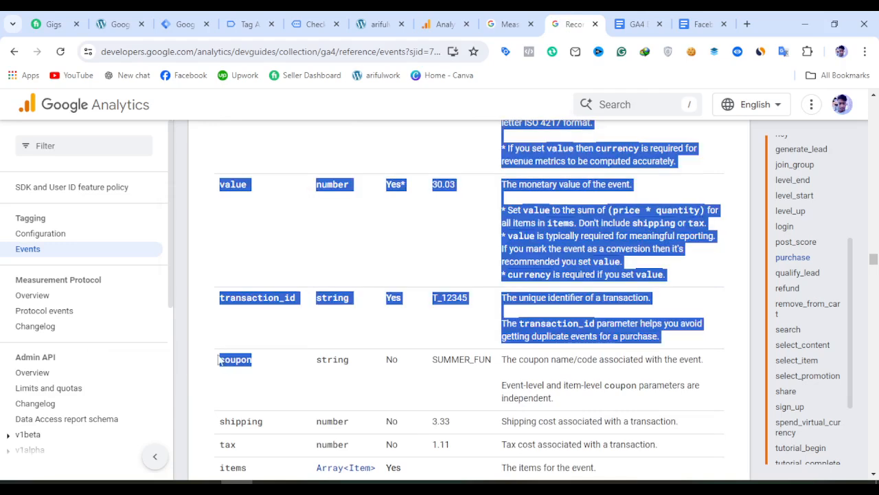
pyautogui.click(218, 360)
pyautogui.moveTo(219, 361); pyautogui.dragTo(257, 371)
pyautogui.hotkey('ctrl', 'c')
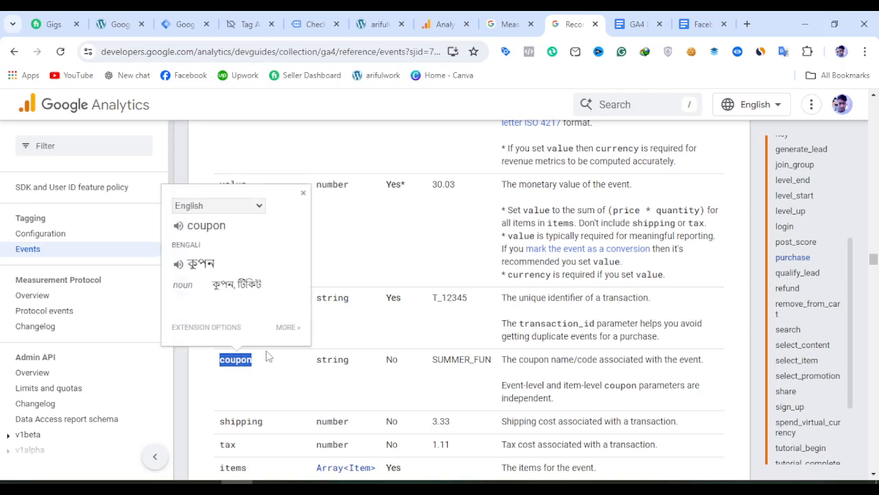
pyautogui.click(126, 22)
pyautogui.click(185, 24)
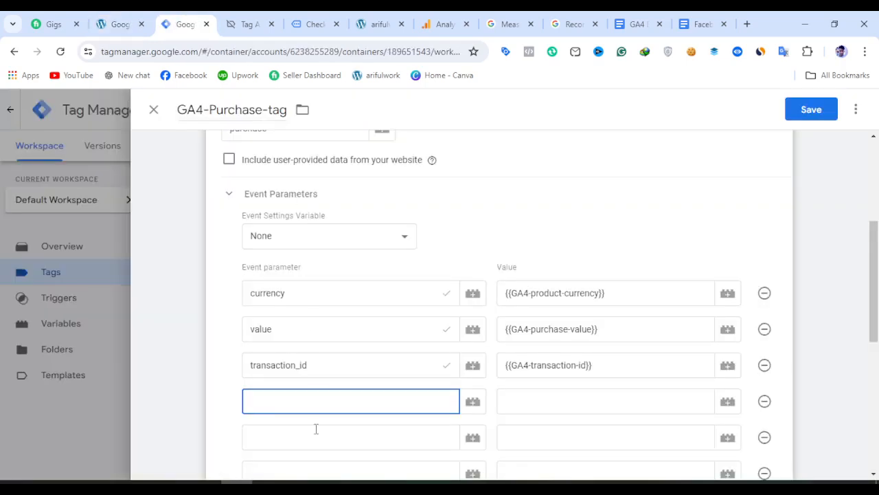
pyautogui.hotkey('ctrl', 'v')
pyautogui.click(732, 407)
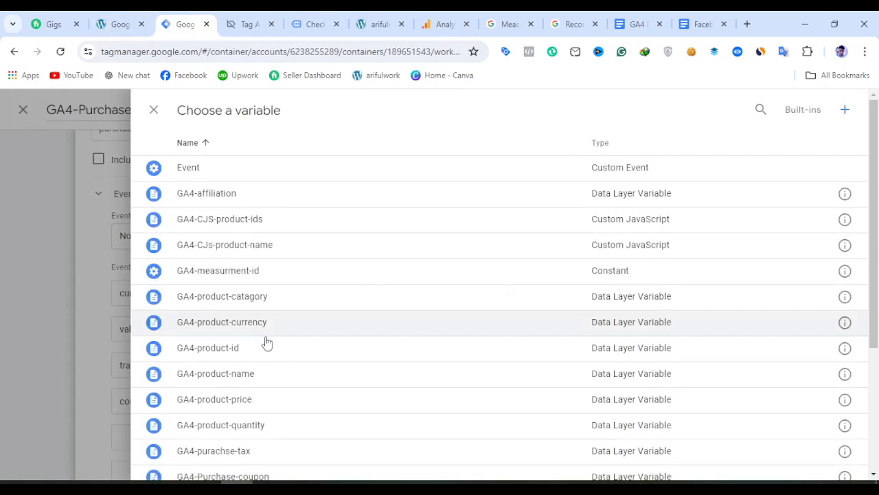
pyautogui.scroll(-3, 285, 373)
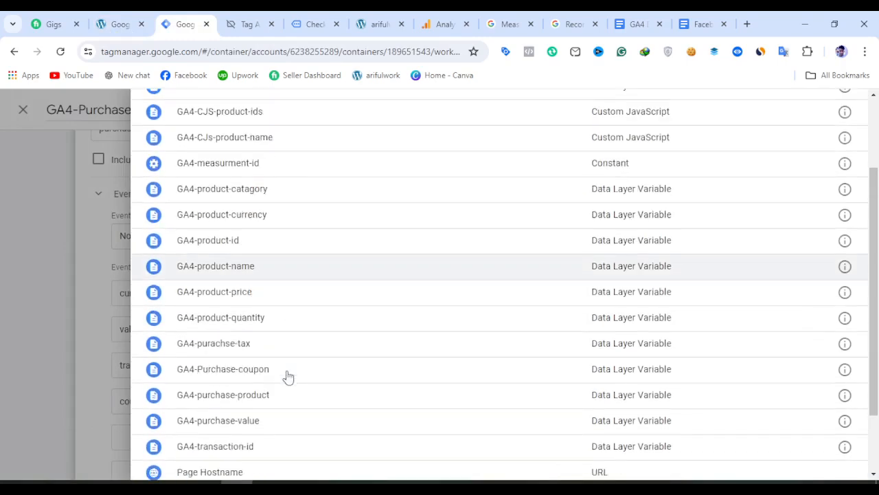
pyautogui.click(273, 374)
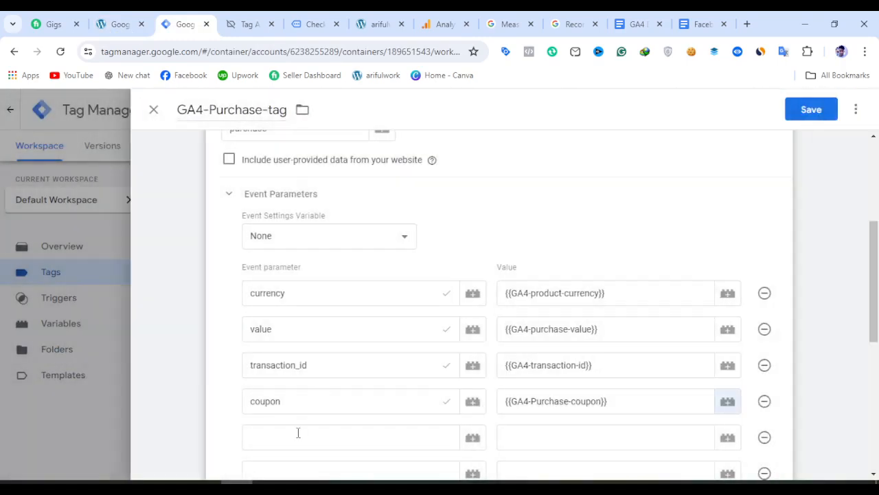
# Enter the tax parameter from the purchase reference as the fifth event parameter with the GA4-purachse-tax variable, and append two empty parameter rows
pyautogui.click(300, 434)
pyautogui.scroll(-2, 330, 371)
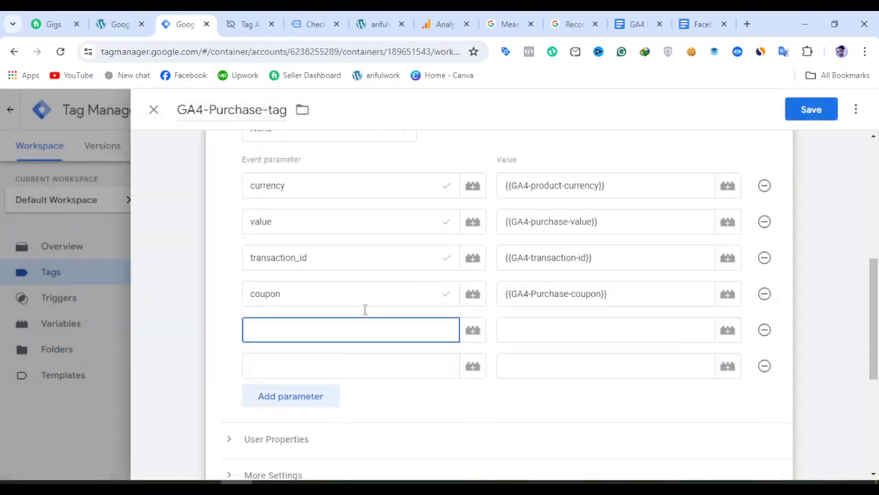
pyautogui.click(575, 24)
pyautogui.moveTo(263, 421); pyautogui.dragTo(220, 445)
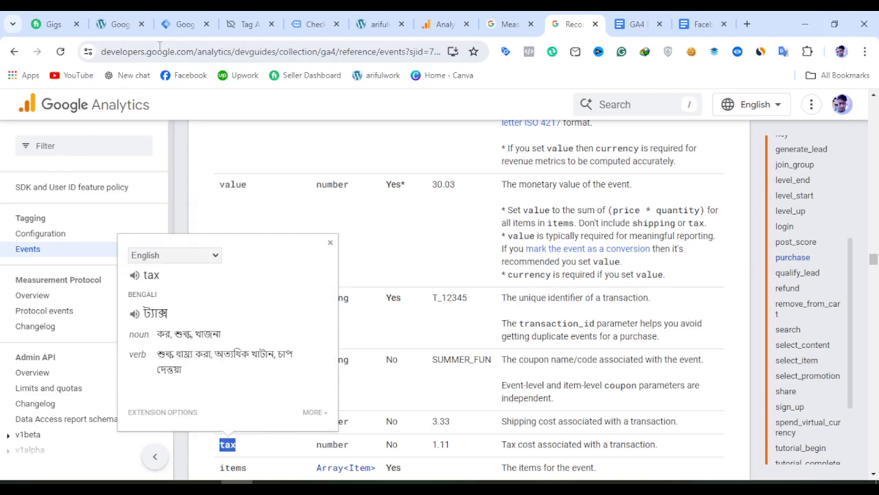
pyautogui.click(180, 24)
pyautogui.click(284, 325)
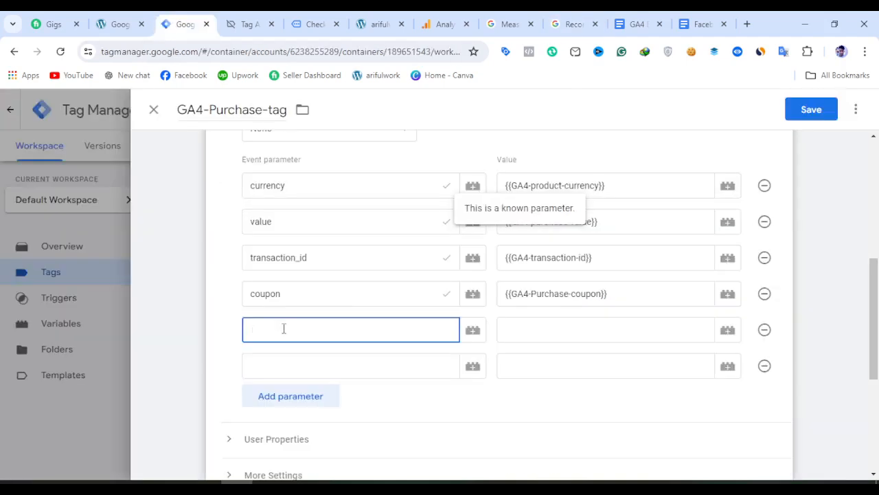
pyautogui.write('tax')
pyautogui.click(728, 332)
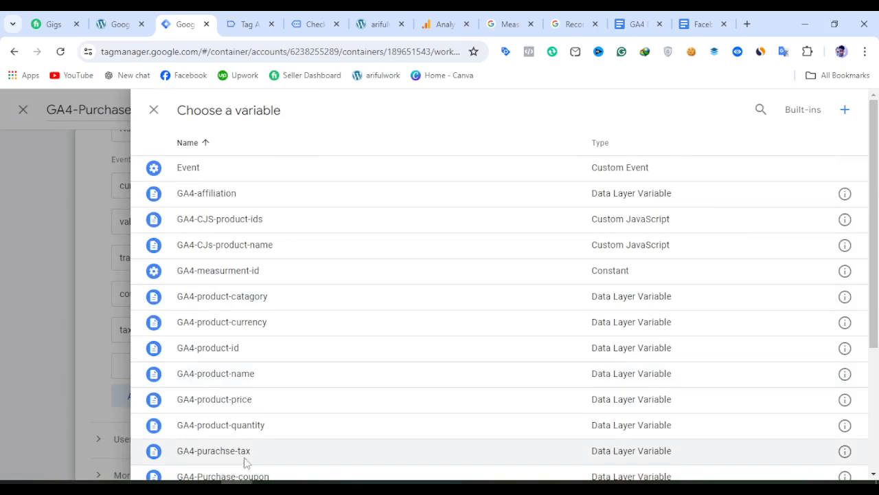
pyautogui.click(248, 457)
pyautogui.click(285, 397)
pyautogui.click(282, 432)
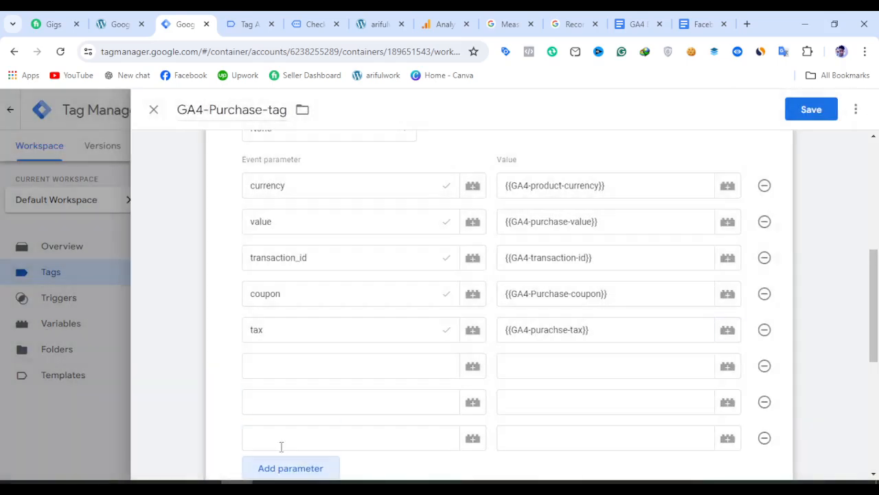
# Copy the items parameter name from the purchase reference into the sixth event parameter
pyautogui.click(282, 368)
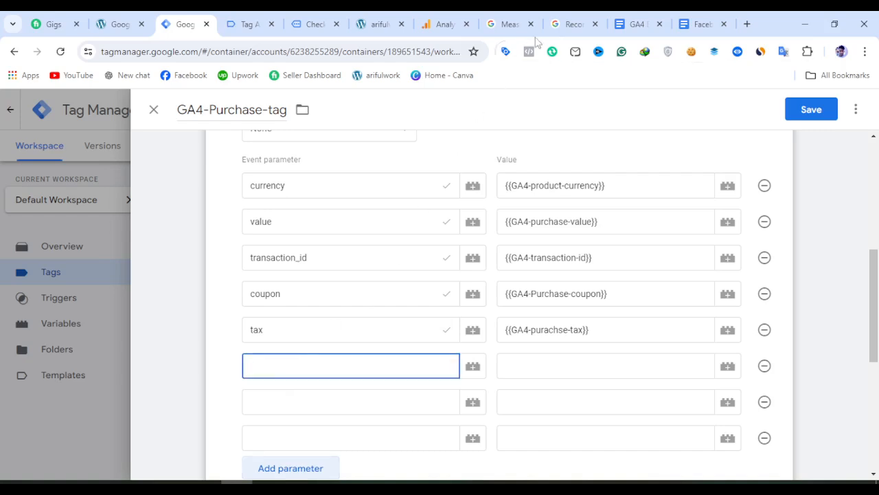
pyautogui.click(570, 27)
pyautogui.click(383, 329)
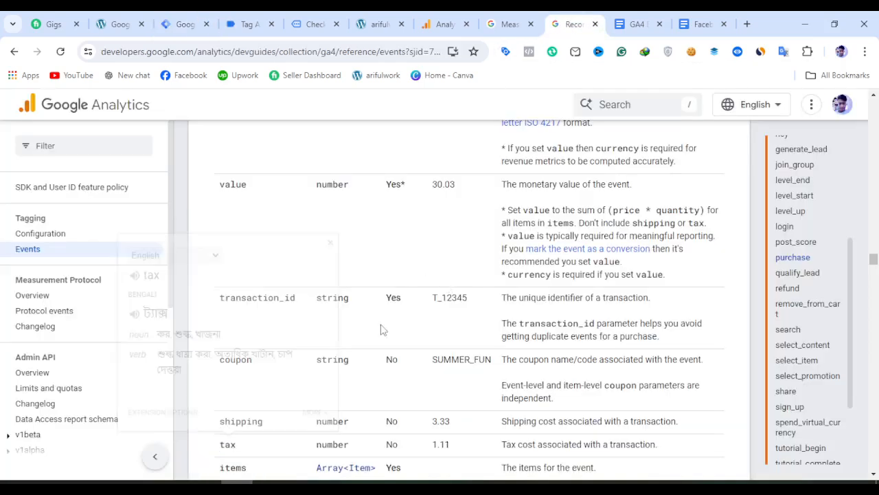
pyautogui.scroll(-2, 382, 331)
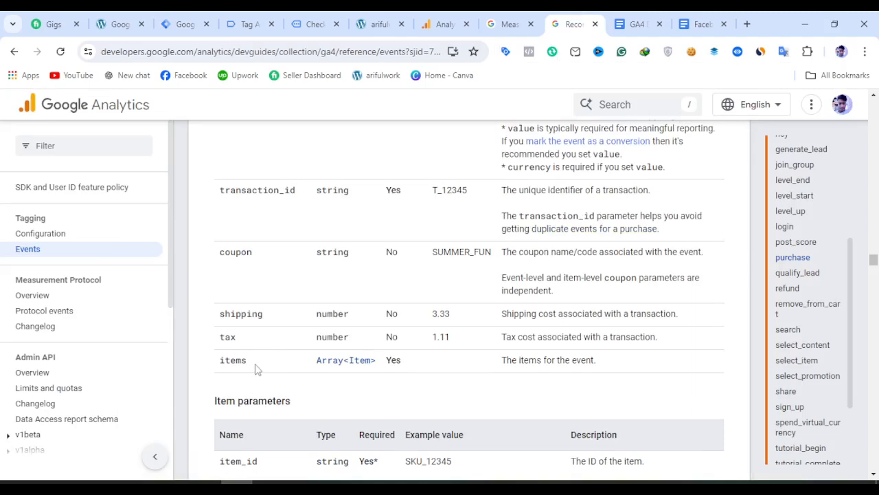
pyautogui.moveTo(255, 369); pyautogui.dragTo(220, 364)
pyautogui.hotkey('ctrl', 'c')
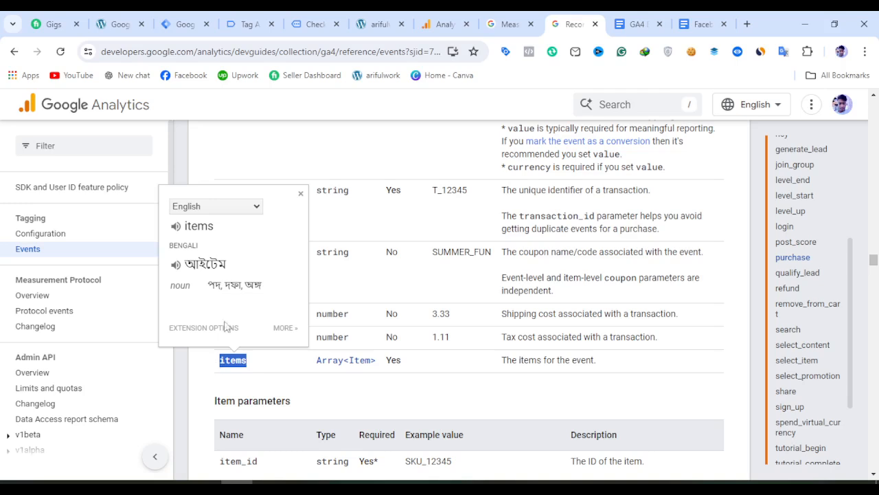
pyautogui.click(174, 29)
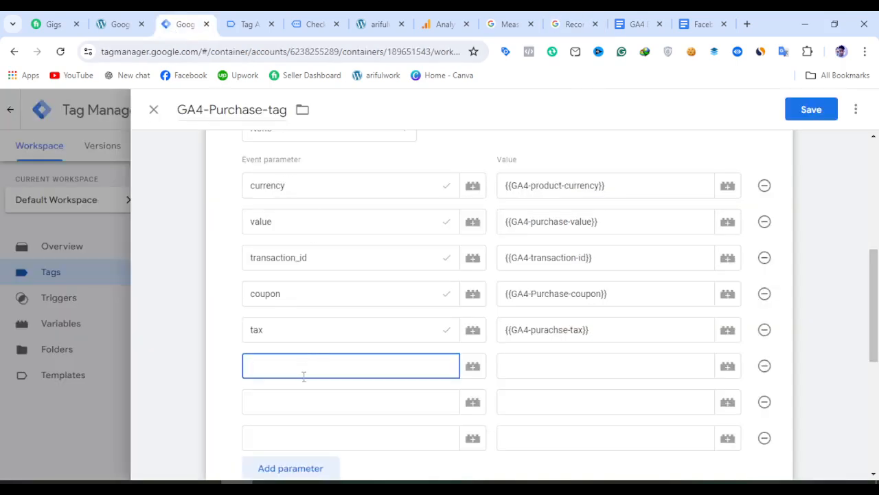
pyautogui.hotkey('ctrl', 'v')
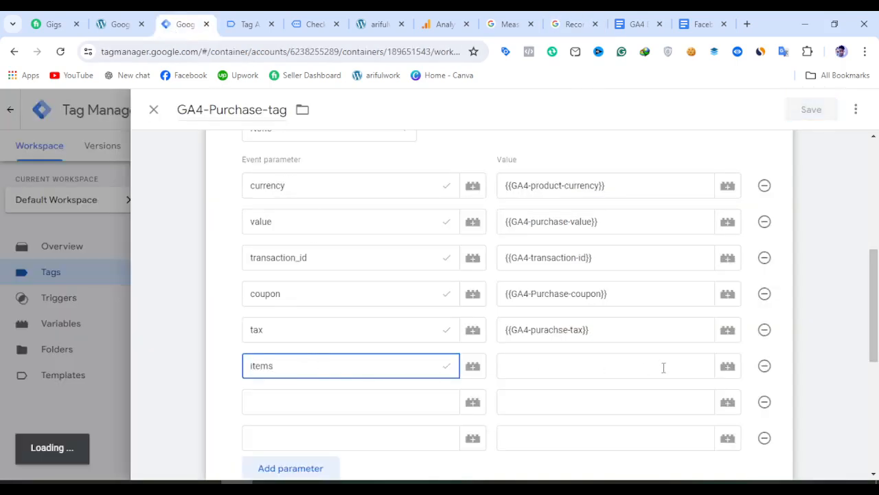
# Set the sixth event parameter's value to the GA4-CJS-product-ids variable
pyautogui.click(725, 375)
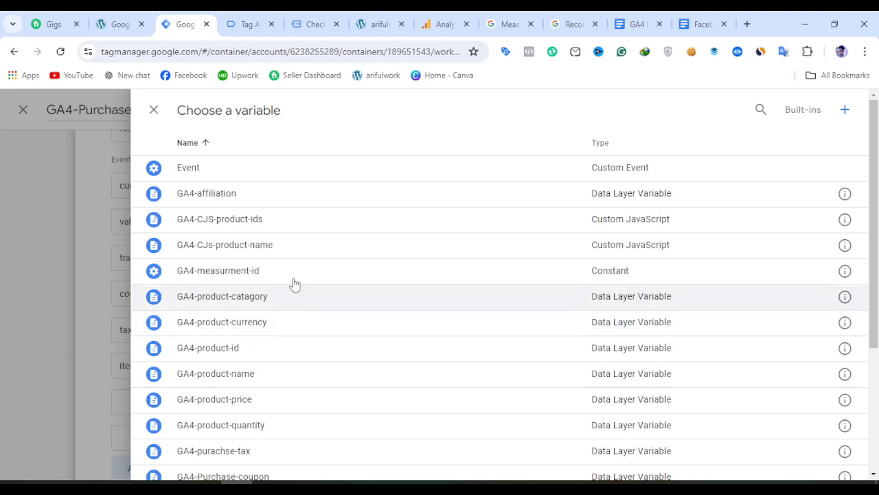
pyautogui.scroll(-2, 307, 351)
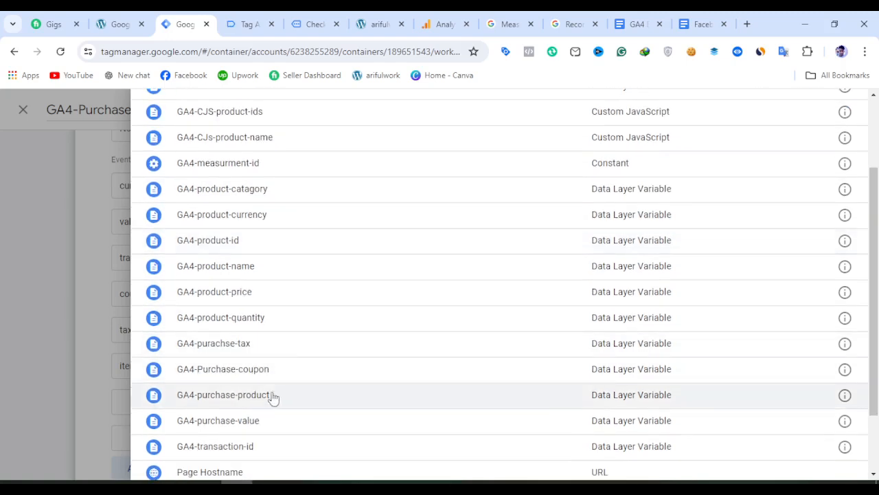
pyautogui.scroll(-2, 268, 357)
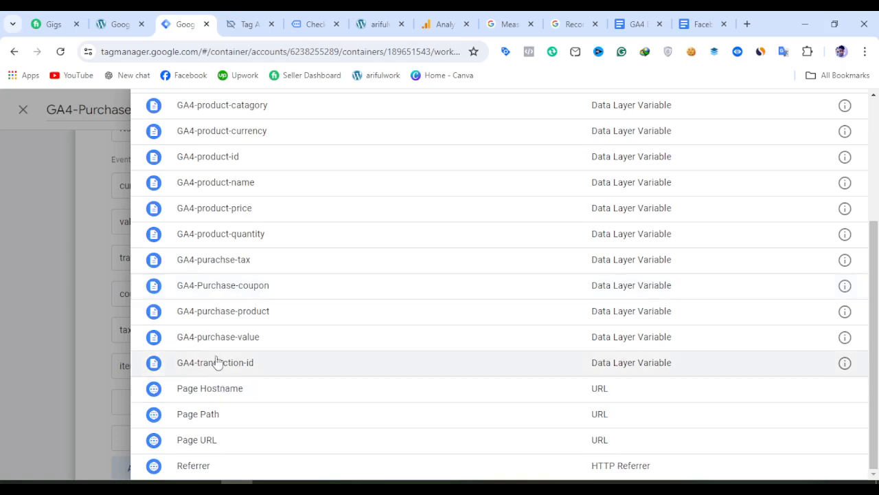
pyautogui.scroll(2, 216, 378)
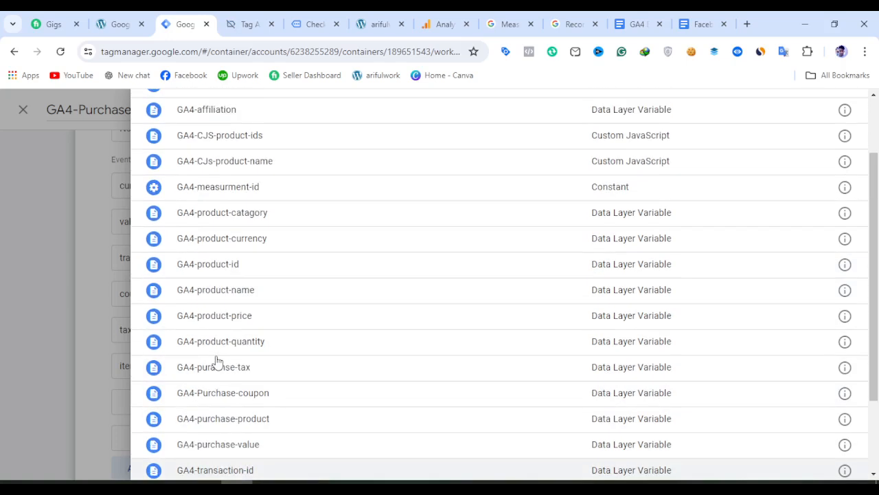
pyautogui.click(203, 141)
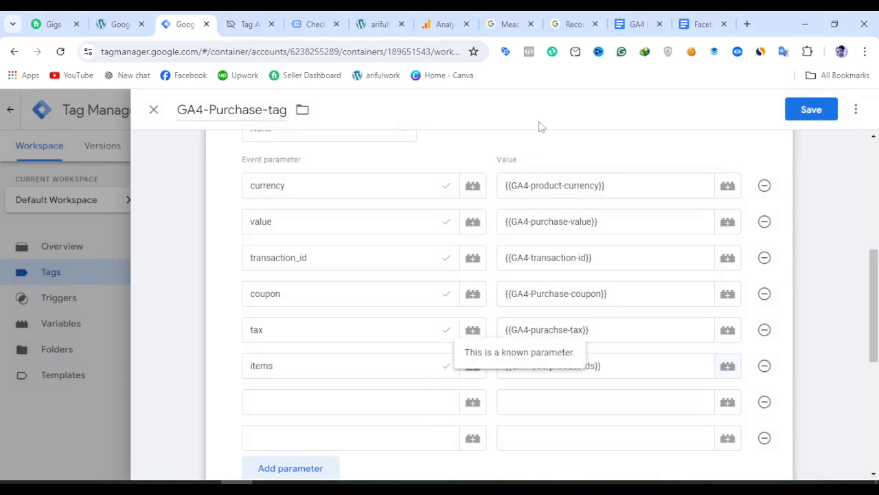
# Compare the tag's sixth event parameter with the purchase tag table in the GA4 Enhance E-commerce Tracking update document
pyautogui.click(562, 26)
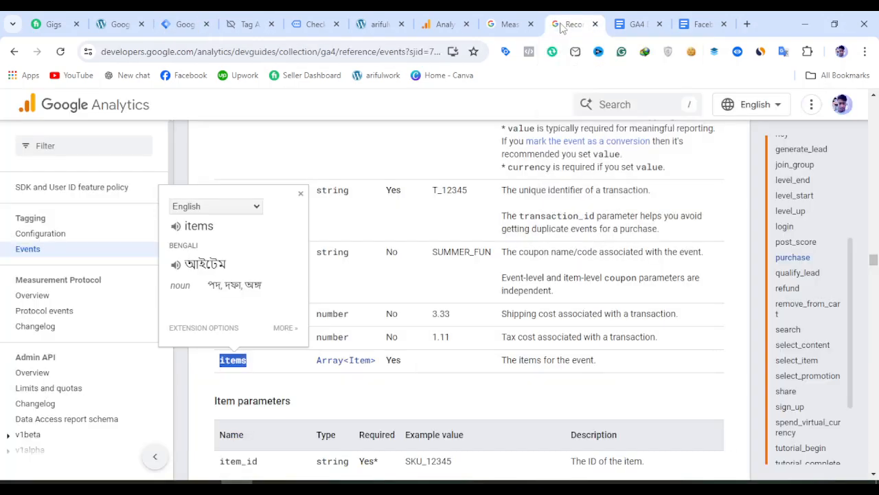
pyautogui.click(623, 26)
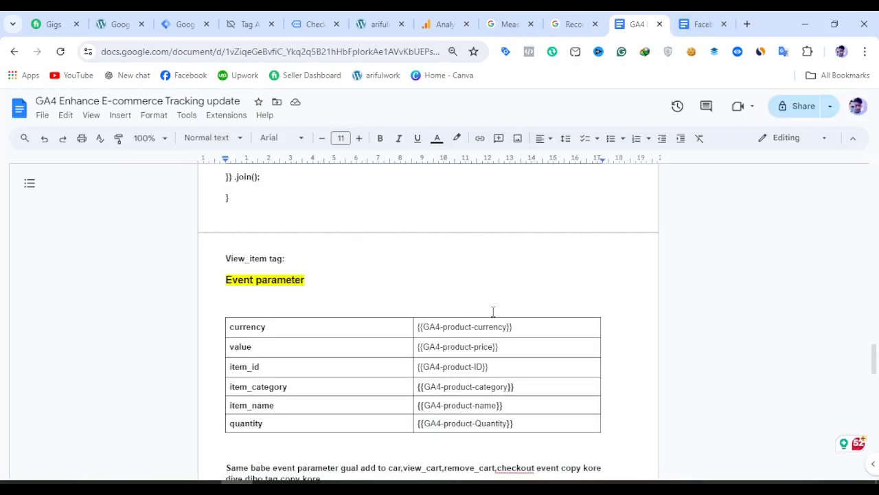
pyautogui.scroll(-5, 500, 282)
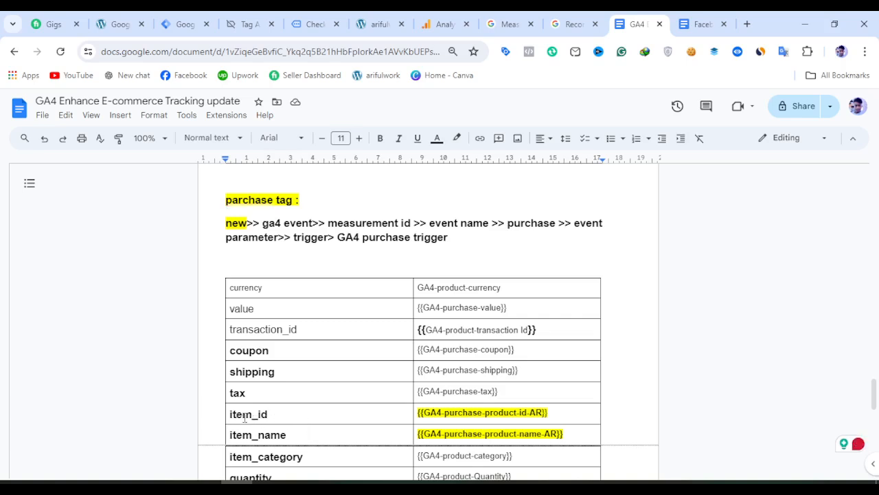
pyautogui.moveTo(269, 416); pyautogui.dragTo(239, 417)
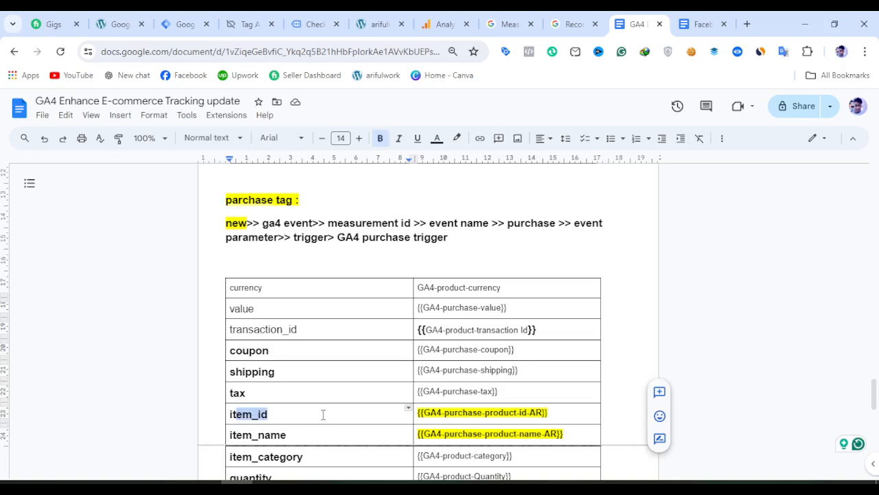
pyautogui.click(275, 415)
pyautogui.moveTo(281, 416); pyautogui.dragTo(231, 415)
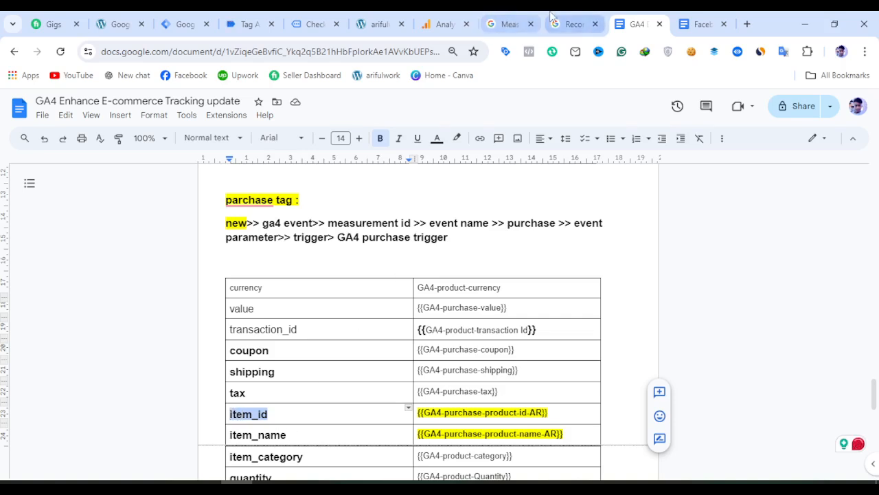
pyautogui.click(180, 25)
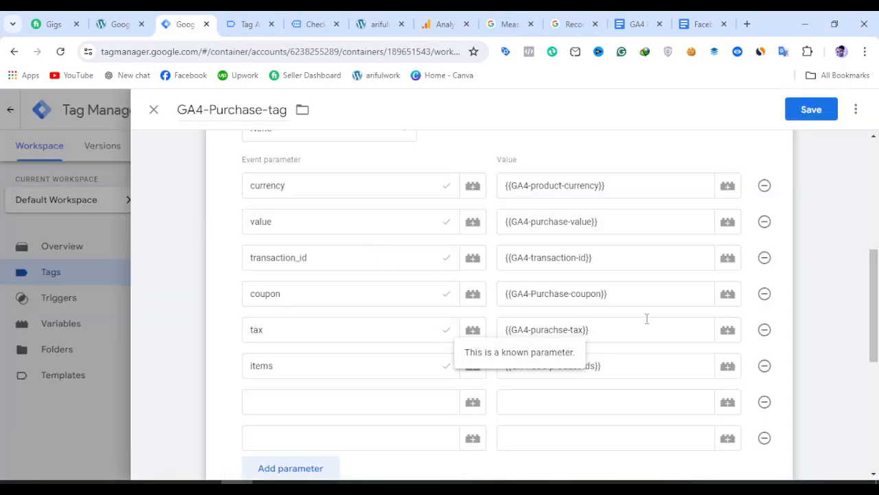
pyautogui.click(609, 366)
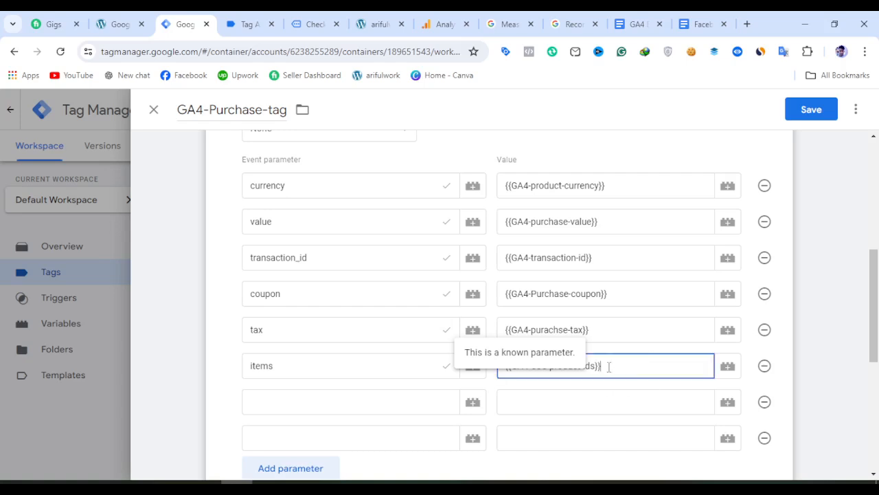
pyautogui.click(317, 399)
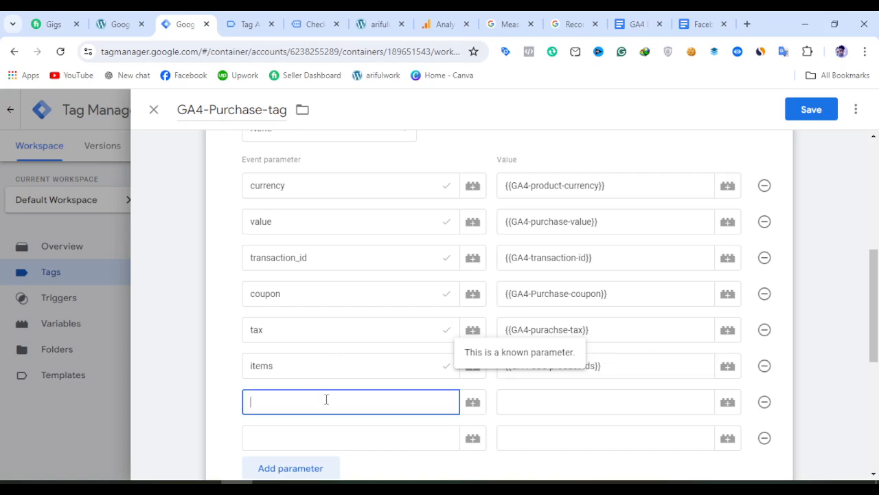
pyautogui.click(283, 368)
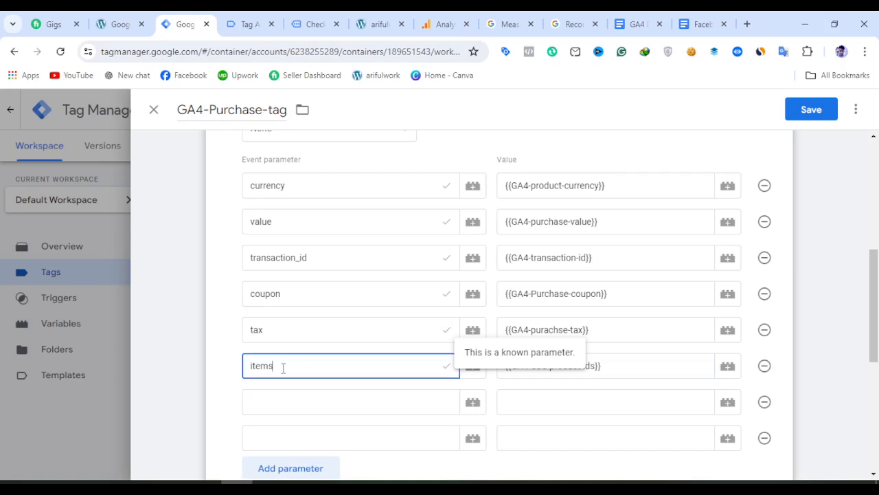
pyautogui.click(637, 24)
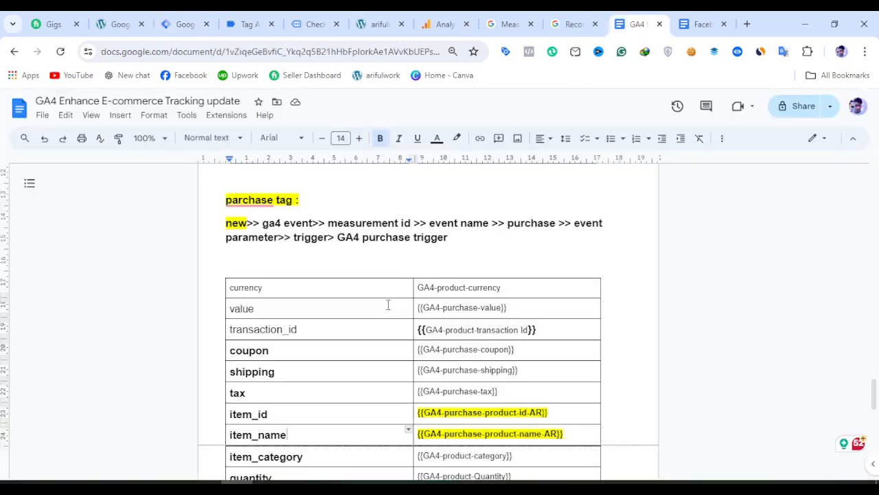
# Copy the item_id name from the purchase reference's item parameters and replace the sixth event parameter's name with it
pyautogui.click(573, 24)
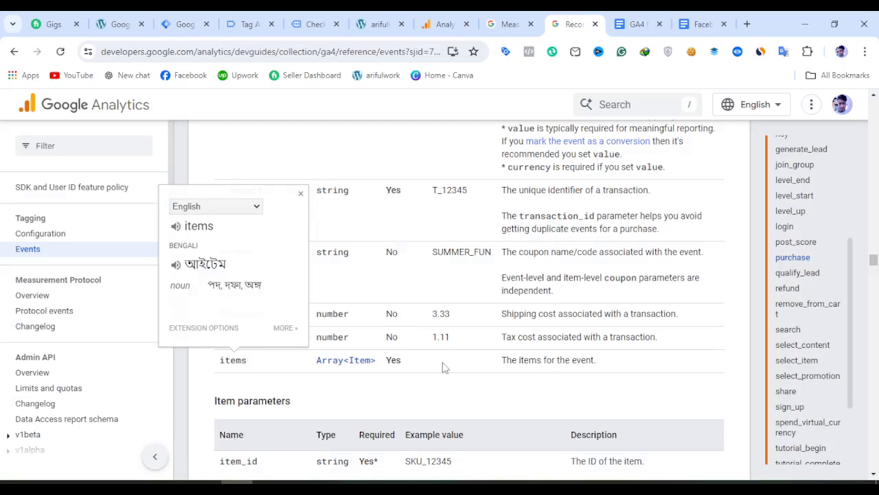
pyautogui.click(443, 362)
pyautogui.scroll(-3, 259, 297)
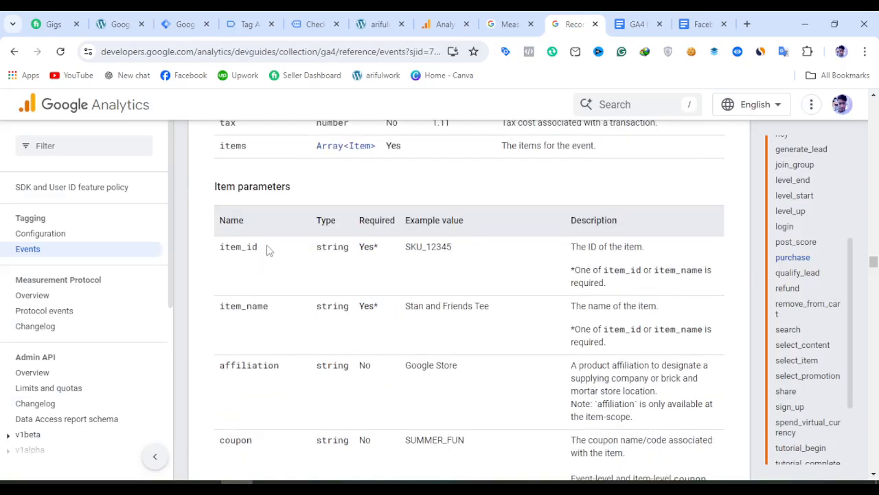
pyautogui.moveTo(268, 250); pyautogui.dragTo(210, 249)
pyautogui.moveTo(269, 250); pyautogui.dragTo(221, 254)
pyautogui.hotkey('ctrl', 'c')
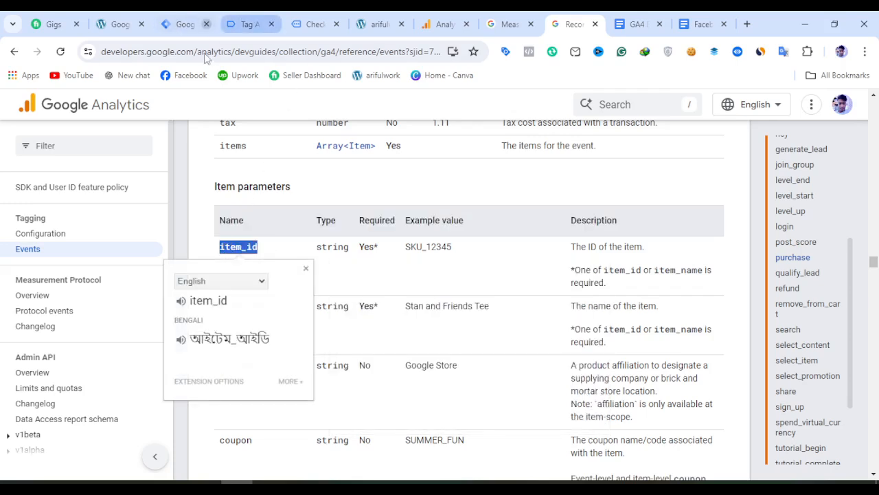
pyautogui.click(185, 24)
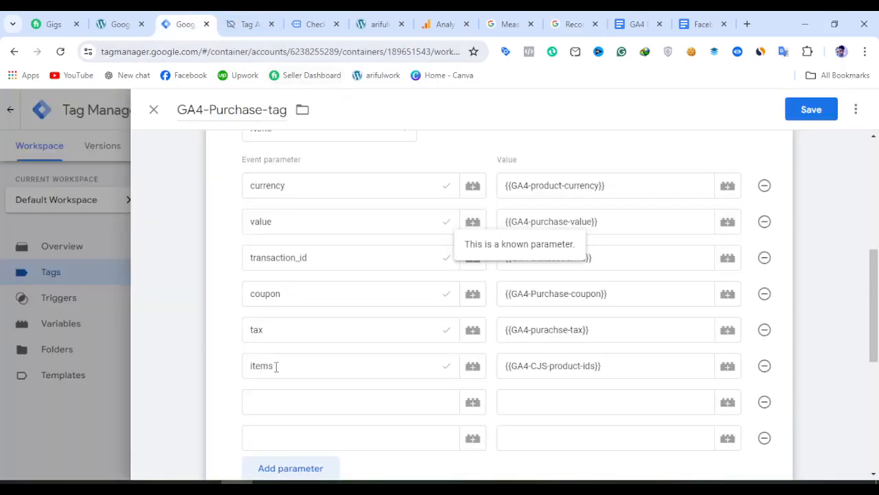
pyautogui.moveTo(276, 366); pyautogui.dragTo(244, 371)
pyautogui.hotkey('ctrl', 'v')
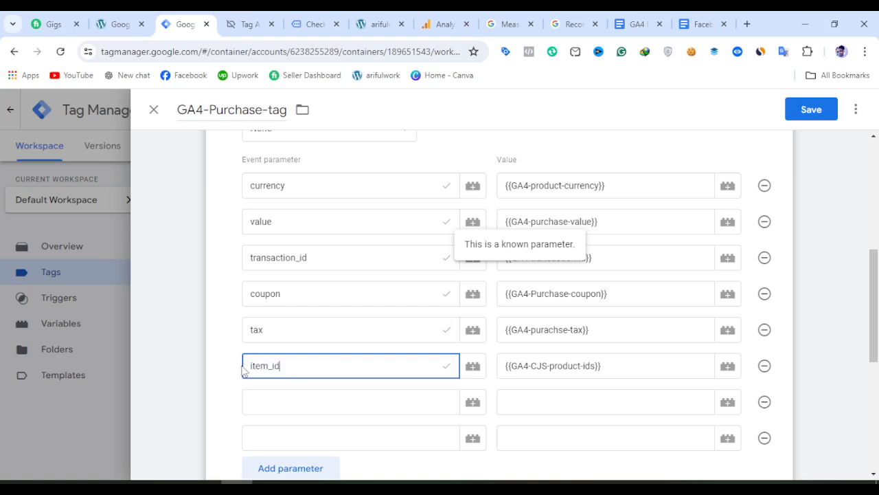
# Enter item_name from the purchase reference's item parameters as the seventh event parameter's name
pyautogui.click(362, 406)
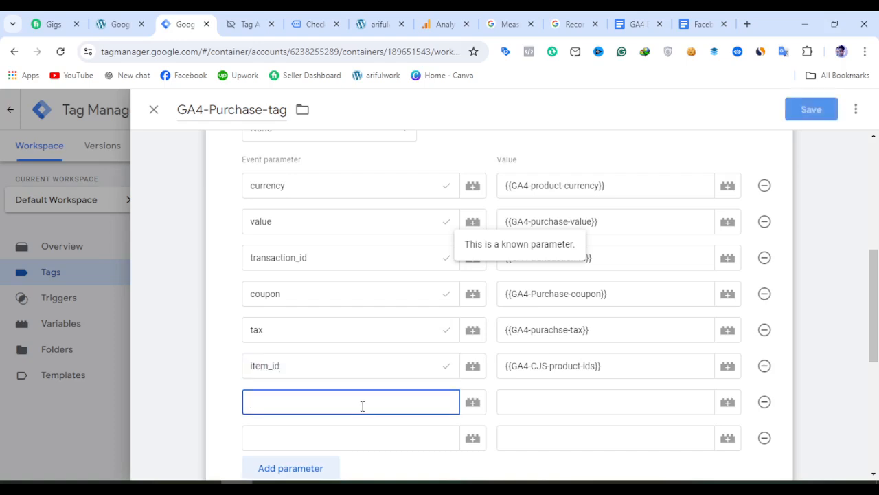
pyautogui.click(563, 24)
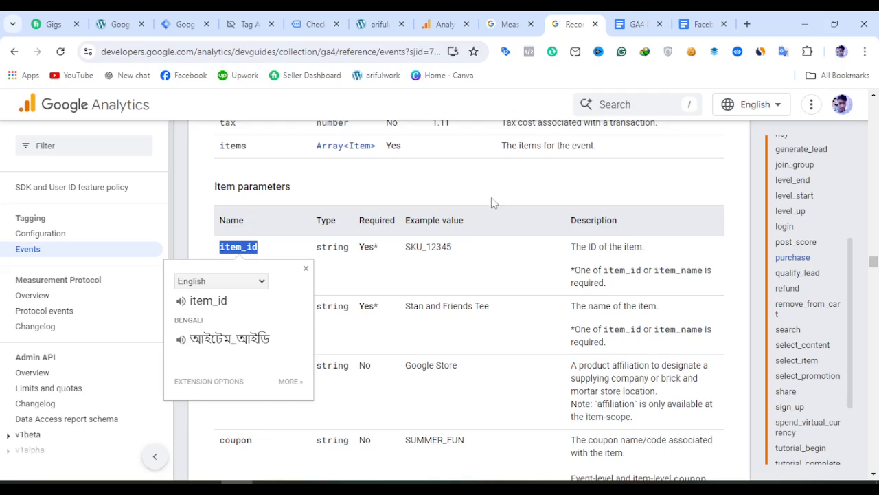
pyautogui.click(325, 423)
pyautogui.moveTo(269, 307); pyautogui.dragTo(223, 309)
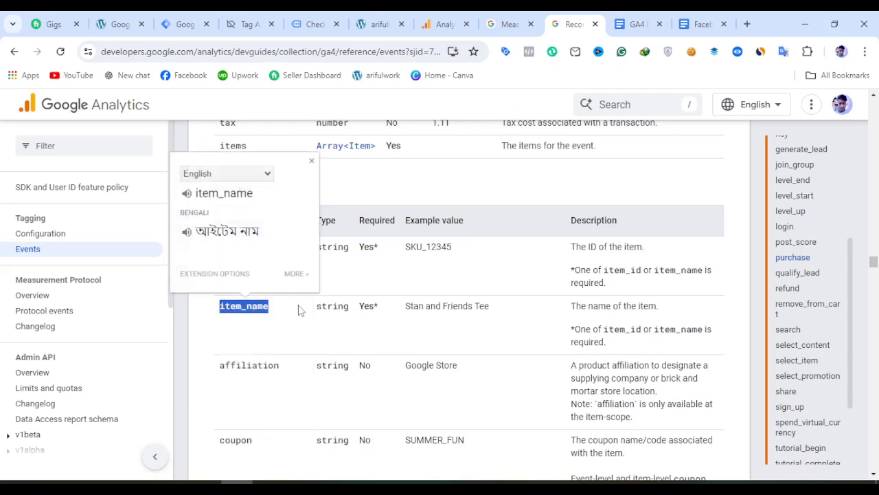
pyautogui.click(182, 24)
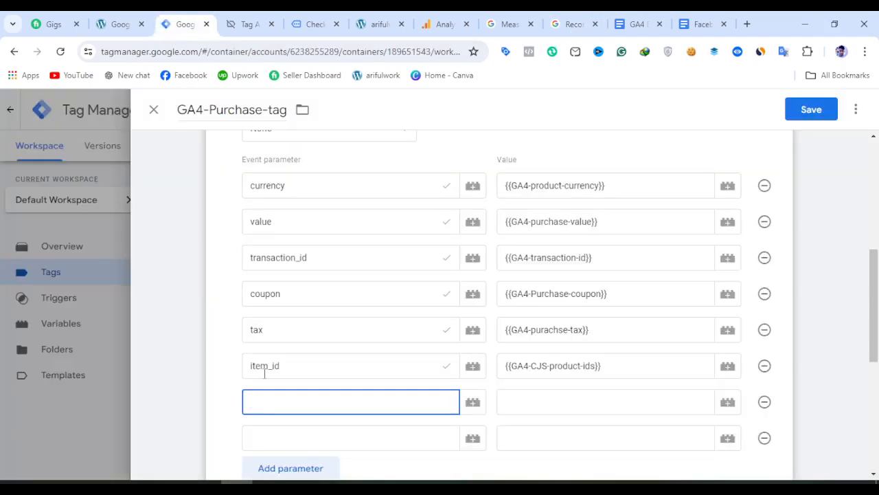
pyautogui.write('item_name')
# Copy the affiliation name from the purchase reference's item parameters into the eighth event parameter
pyautogui.click(380, 441)
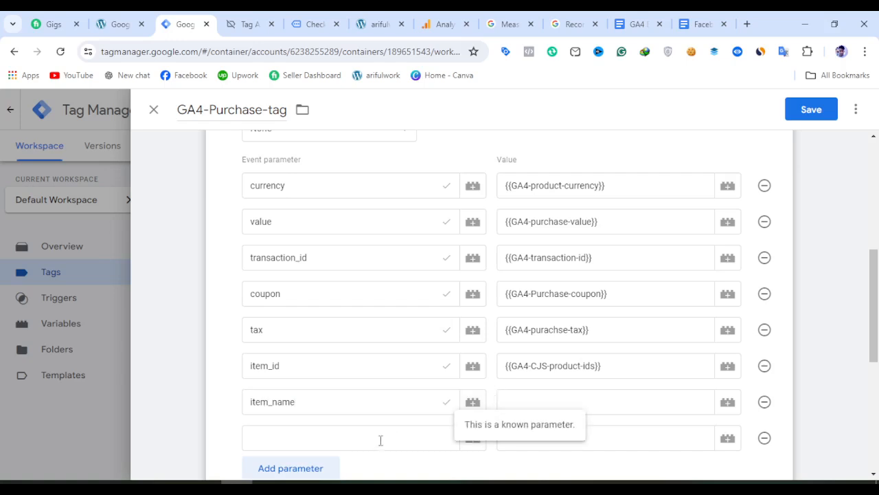
pyautogui.click(560, 25)
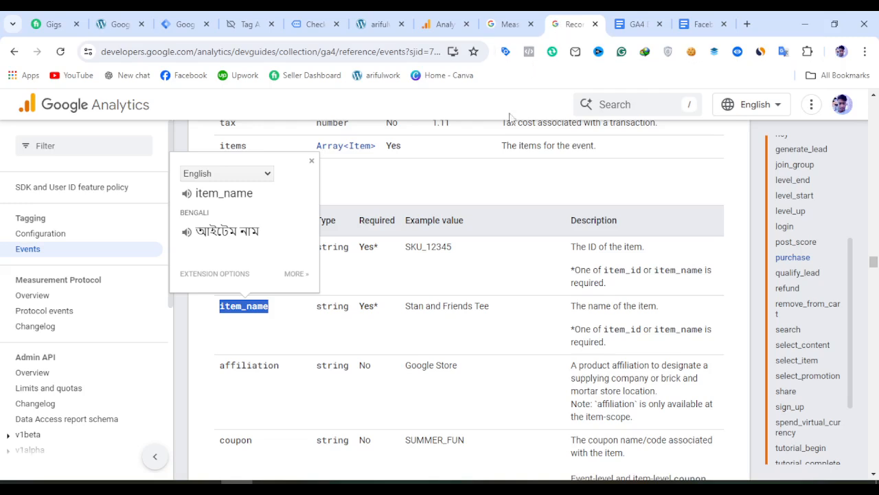
pyautogui.moveTo(285, 367); pyautogui.dragTo(220, 368)
pyautogui.hotkey('ctrl', 'c')
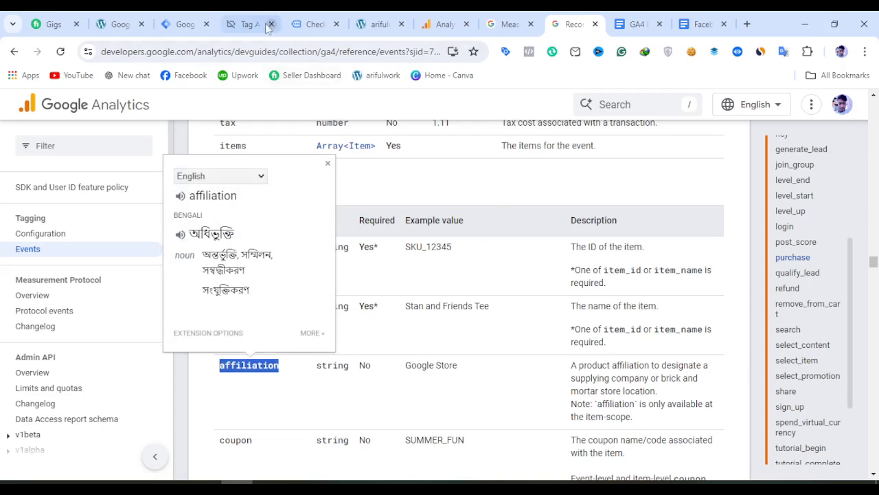
pyautogui.click(195, 24)
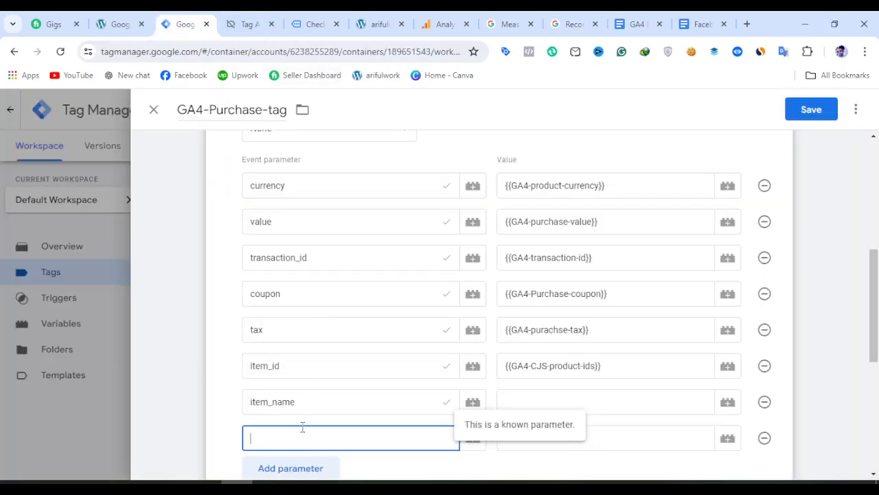
pyautogui.hotkey('ctrl', 'v')
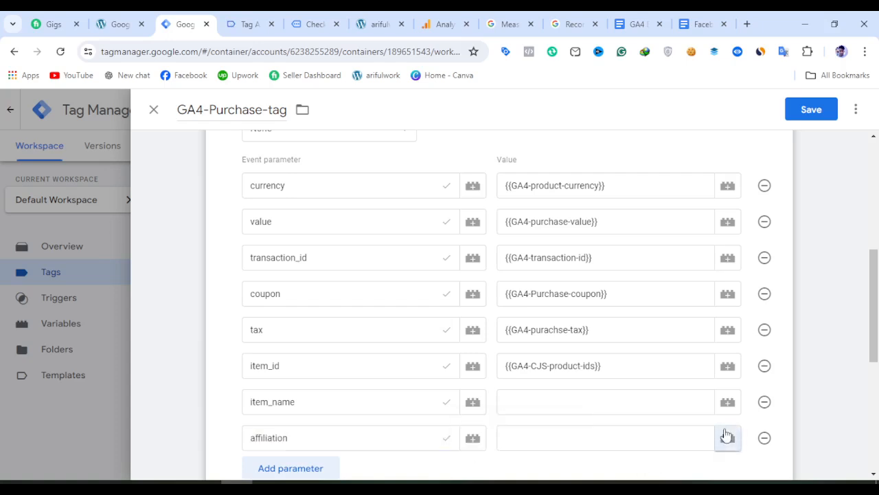
# Look through the available variables for one to use as the affiliation parameter's value
pyautogui.click(727, 437)
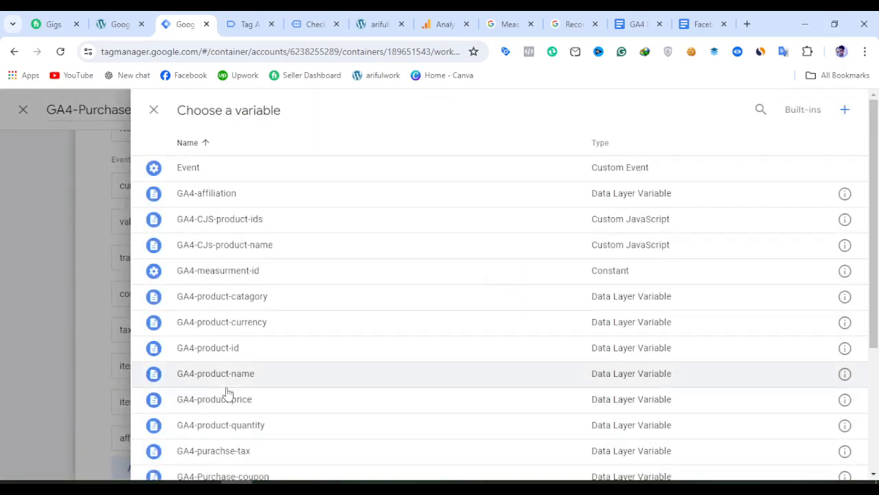
pyautogui.scroll(-2, 232, 342)
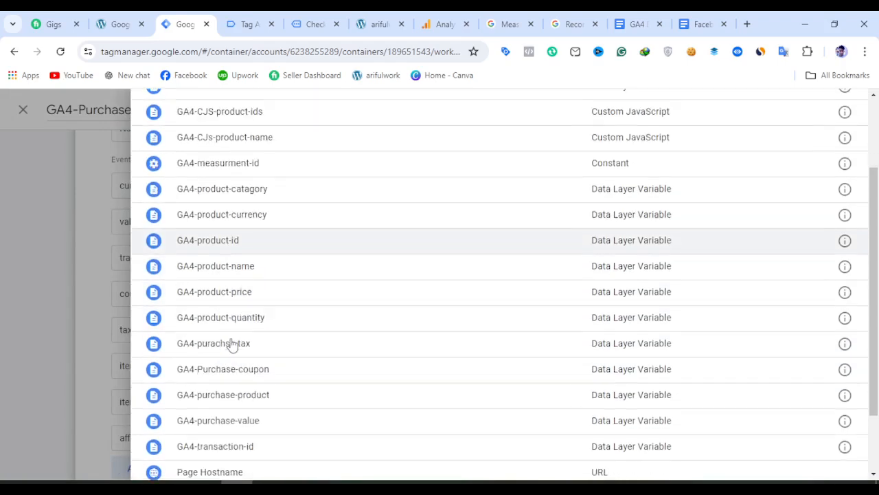
pyautogui.scroll(-2, 255, 317)
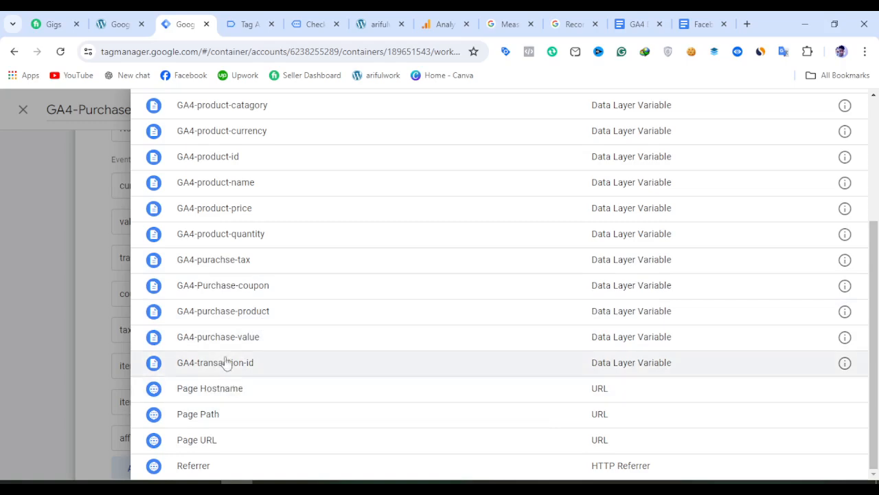
pyautogui.scroll(3, 224, 292)
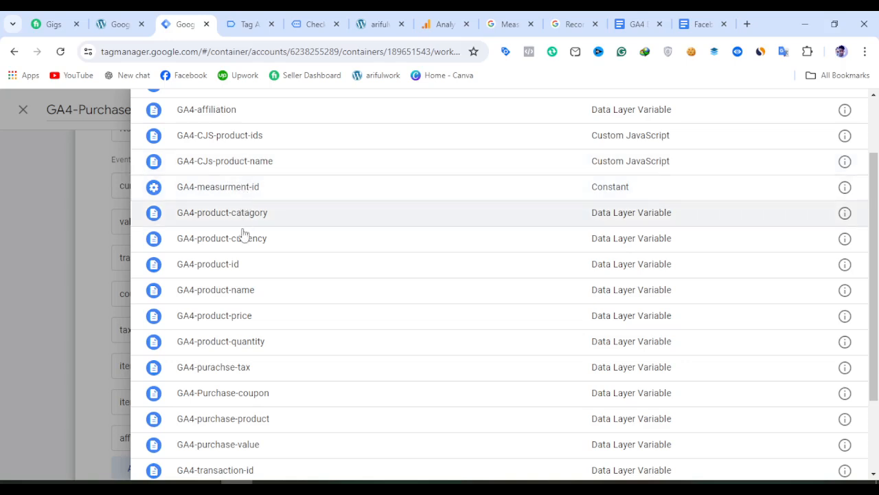
pyautogui.scroll(-3, 244, 352)
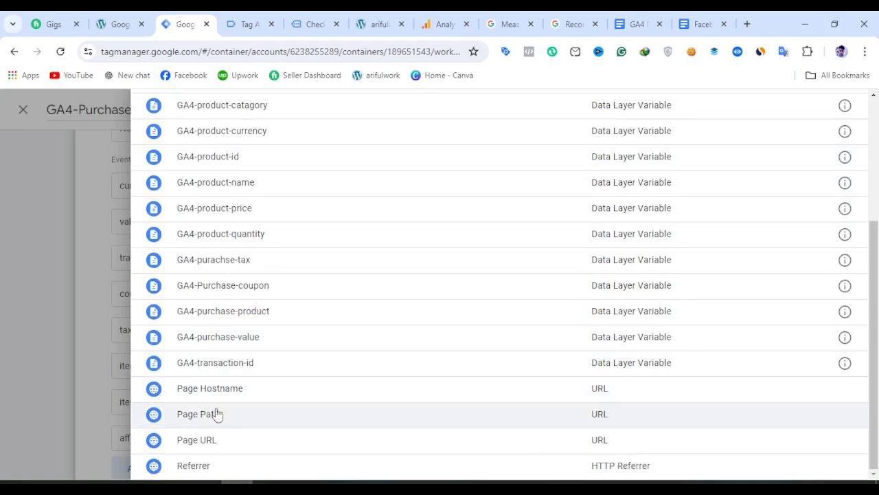
pyautogui.scroll(3, 218, 405)
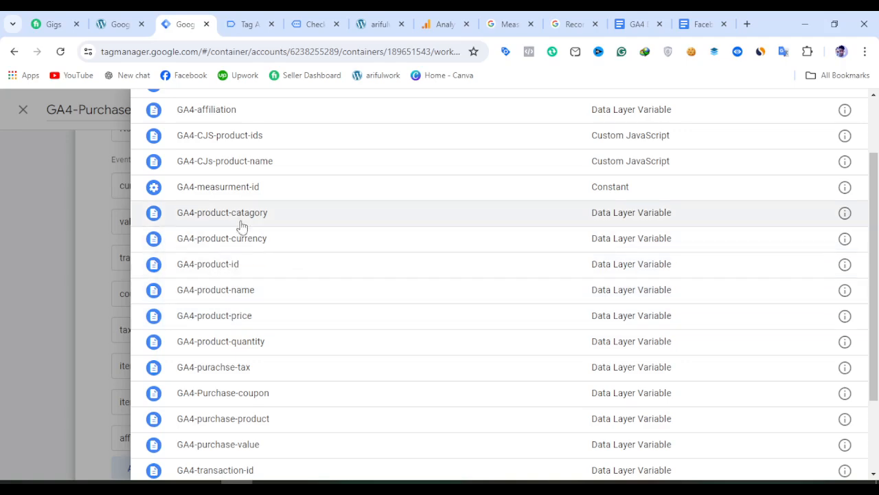
pyautogui.scroll(3, 258, 172)
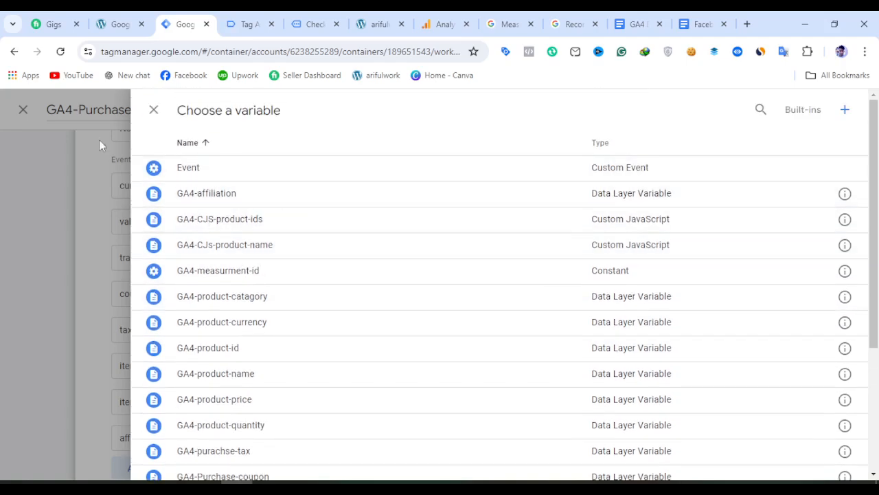
pyautogui.click(84, 115)
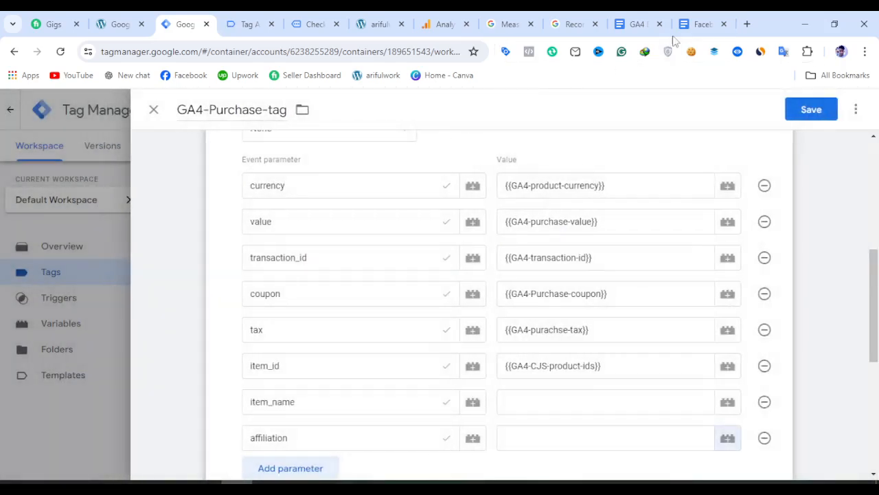
# Copy the item_category name from the purchase reference's item parameters and replace the eighth event parameter's name with it
pyautogui.click(556, 24)
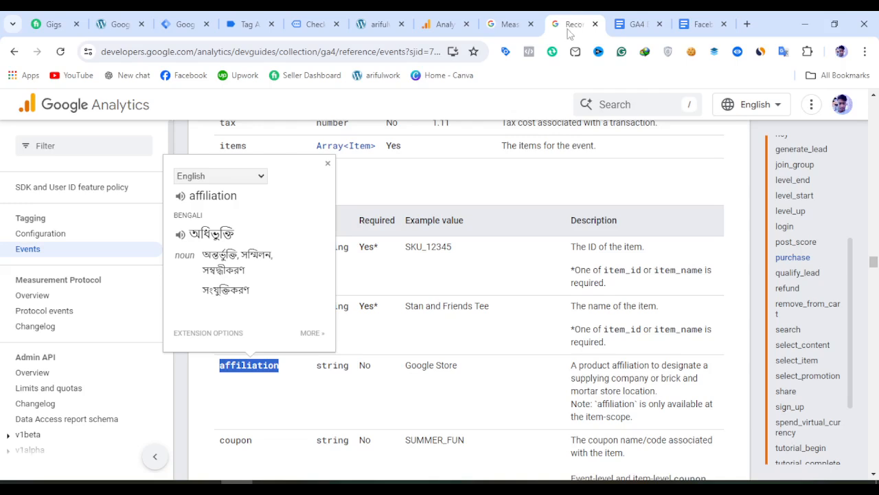
pyautogui.click(275, 426)
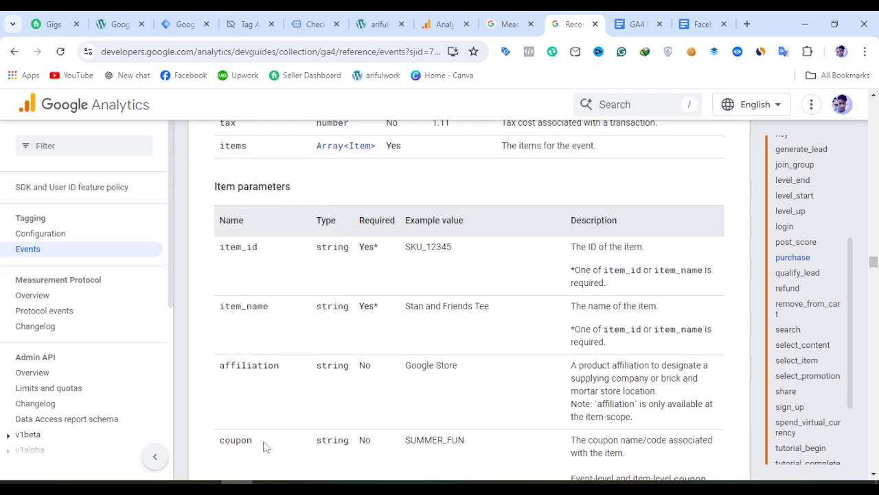
pyautogui.scroll(-2, 271, 429)
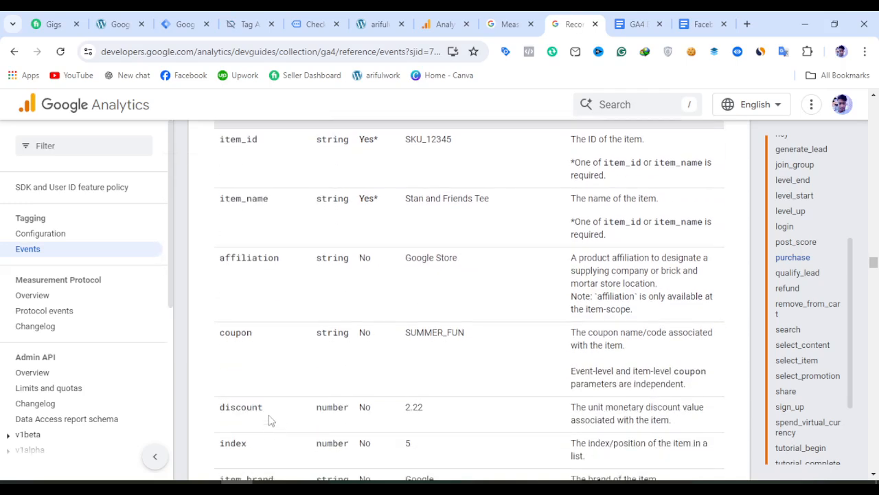
pyautogui.scroll(-2, 270, 421)
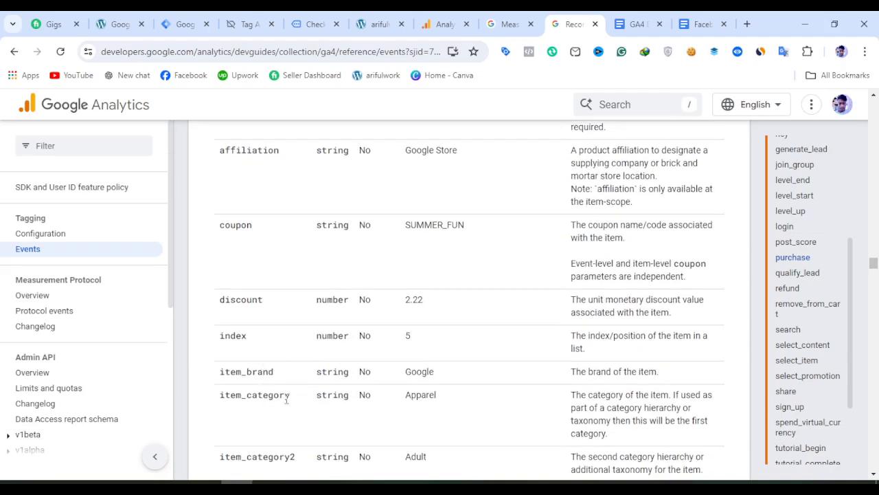
pyautogui.moveTo(290, 399); pyautogui.dragTo(219, 403)
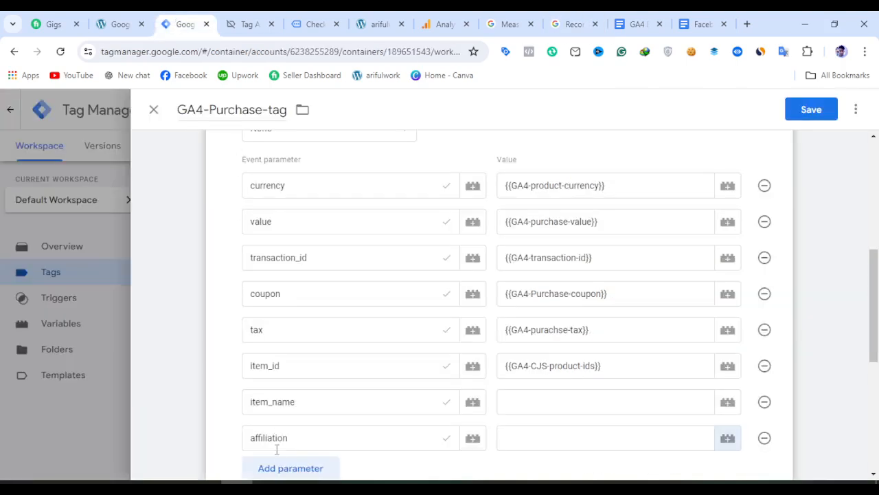
pyautogui.scroll(-2, 286, 446)
pyautogui.moveTo(292, 332); pyautogui.dragTo(245, 334)
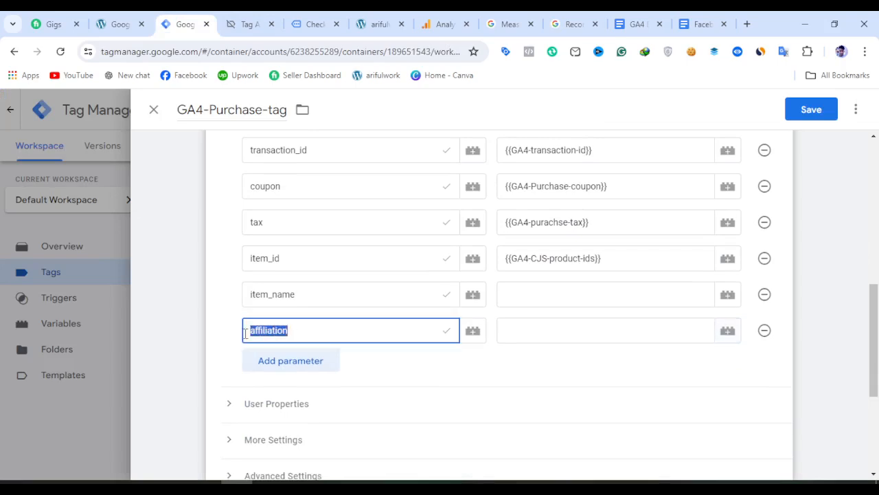
pyautogui.write('item_category')
# Set the item_category parameter's value to the GA4-product-catagory variable
pyautogui.click(621, 333)
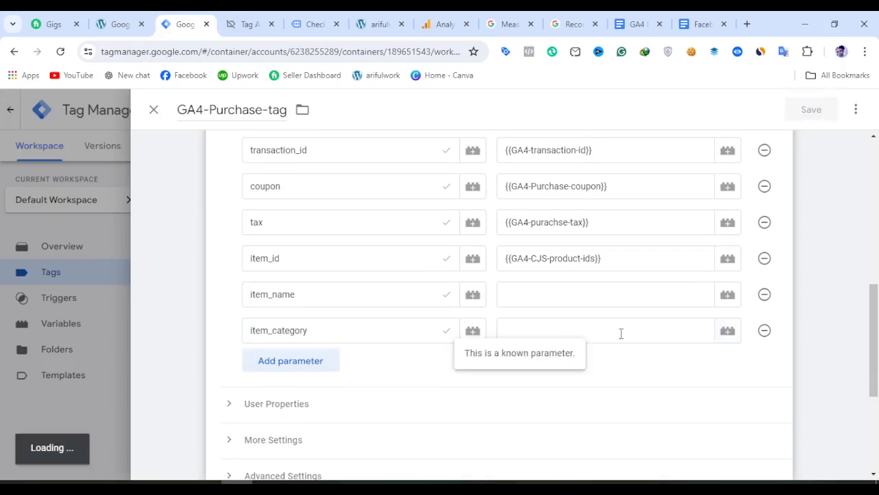
pyautogui.click(726, 331)
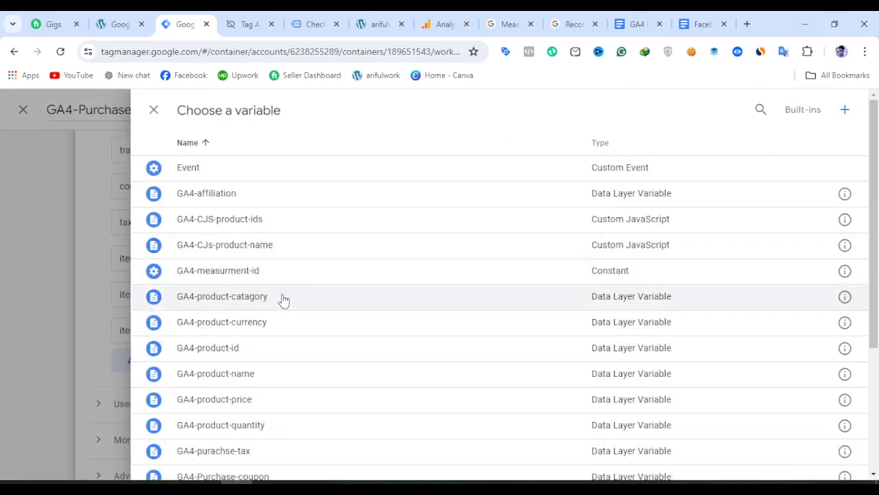
pyautogui.click(233, 296)
# Add a ninth event parameter row and copy the quantity name from the purchase reference's item parameters
pyautogui.click(284, 362)
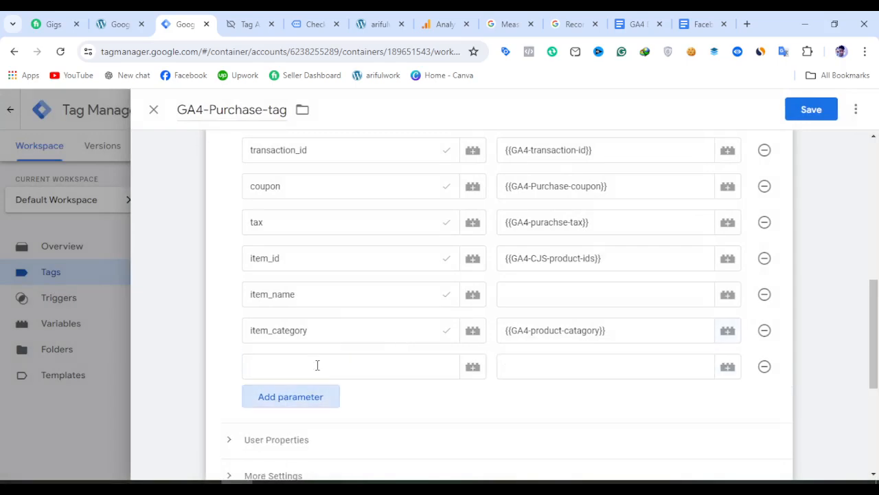
pyautogui.click(568, 24)
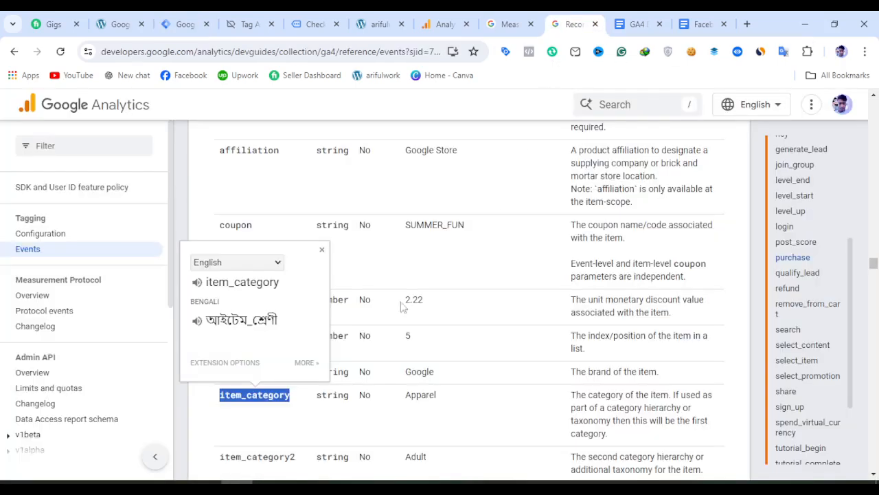
pyautogui.click(337, 426)
pyautogui.scroll(-3, 336, 426)
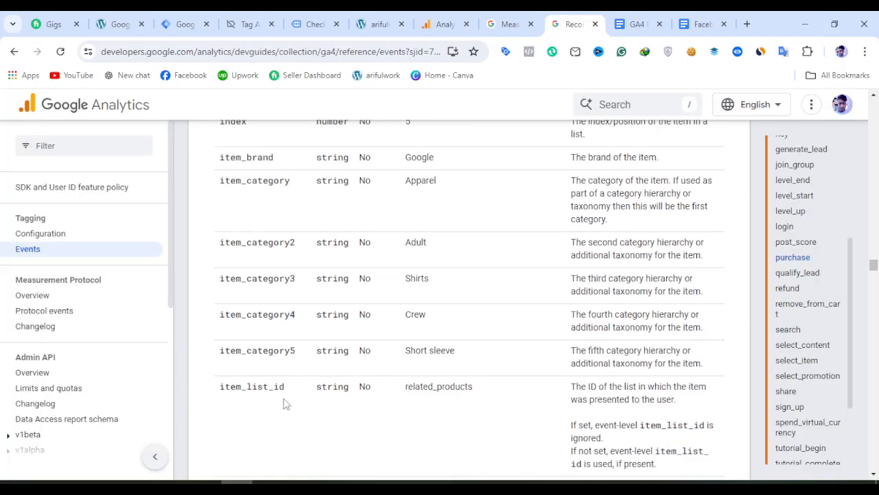
pyautogui.scroll(-5, 292, 394)
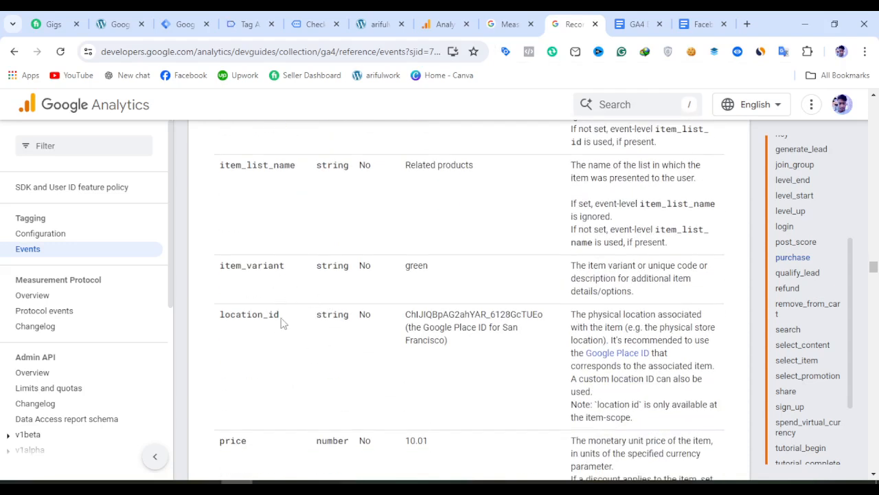
pyautogui.scroll(-2, 287, 333)
pyautogui.scroll(-2, 288, 354)
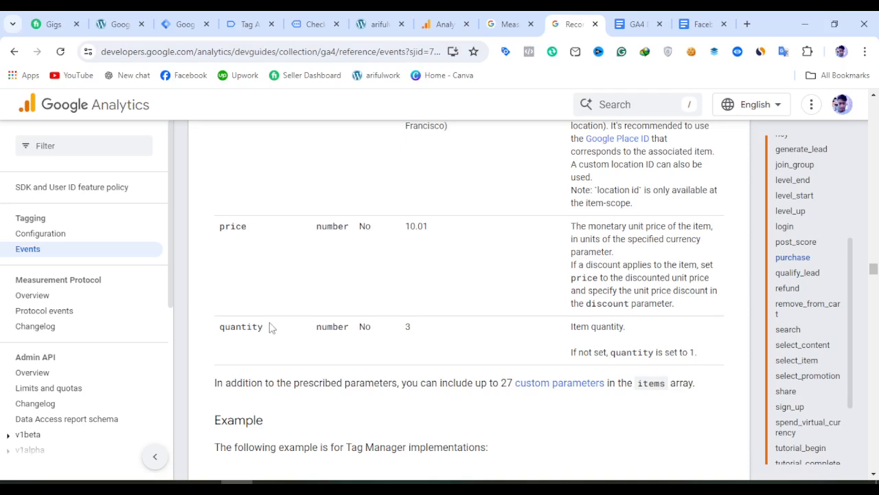
pyautogui.moveTo(271, 327); pyautogui.dragTo(210, 329)
pyautogui.click(278, 336)
pyautogui.moveTo(277, 331); pyautogui.dragTo(221, 339)
pyautogui.hotkey('ctrl', 'c')
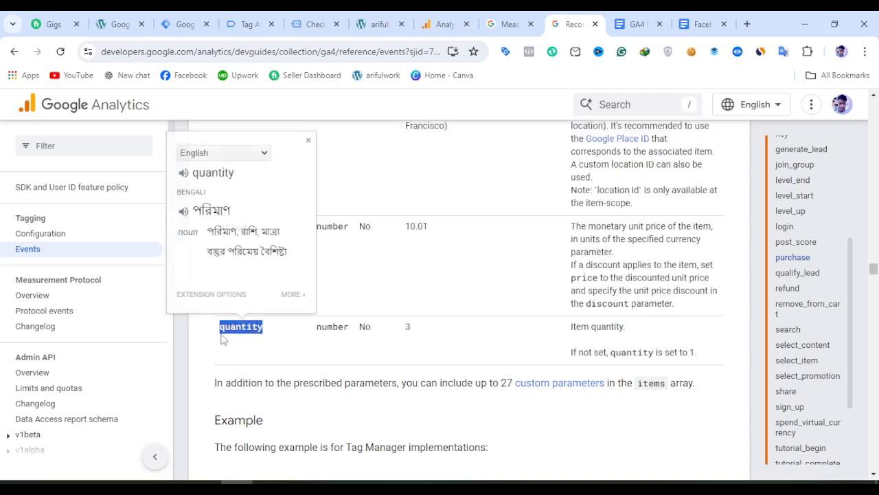
# Enter quantity as the ninth event parameter's name and set its value to the GA4-product-quantity variable
pyautogui.click(184, 26)
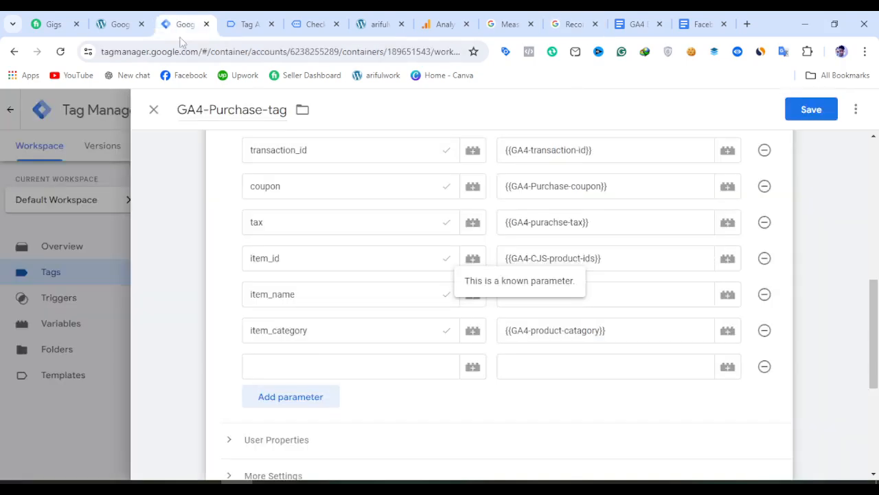
pyautogui.click(274, 369)
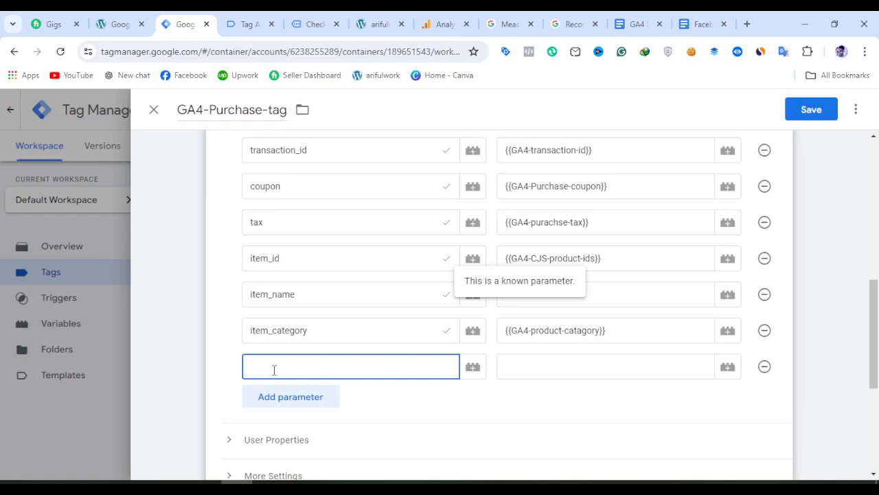
pyautogui.hotkey('ctrl', 'v')
pyautogui.click(728, 371)
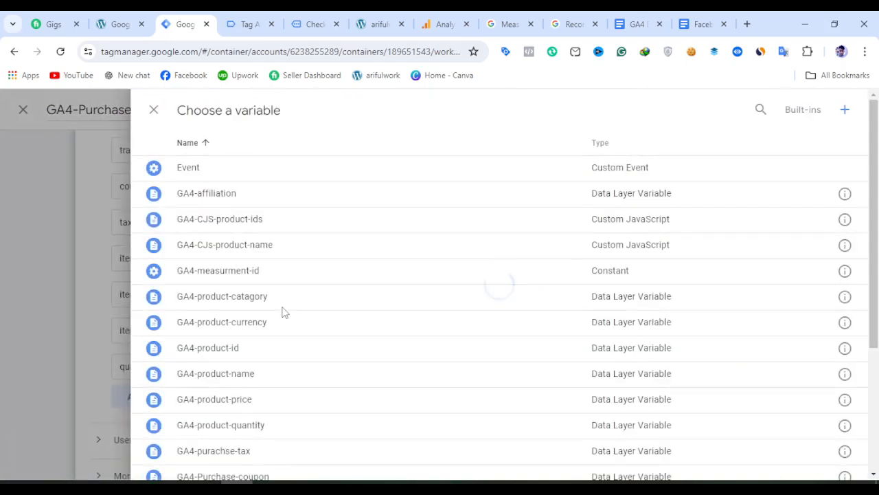
pyautogui.click(281, 424)
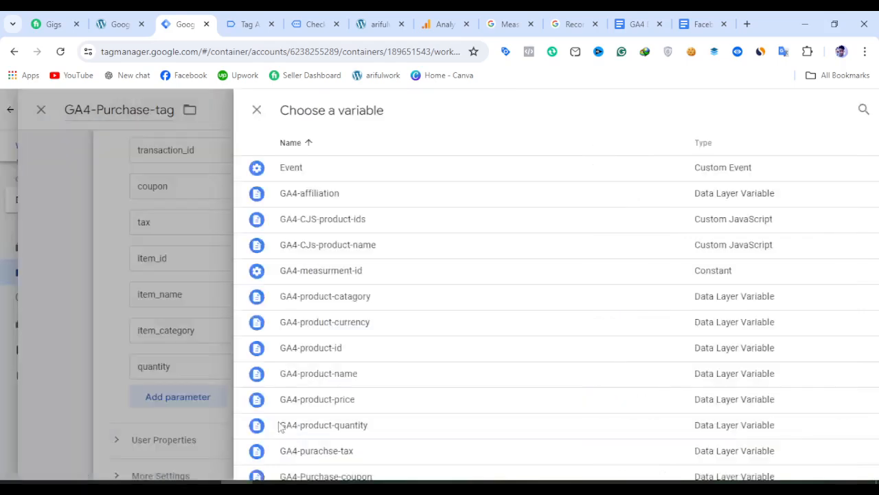
# Assign GA4-purchase-Trigger as the firing trigger of GA4-Purchase-tag and save the tag
pyautogui.scroll(-3, 396, 397)
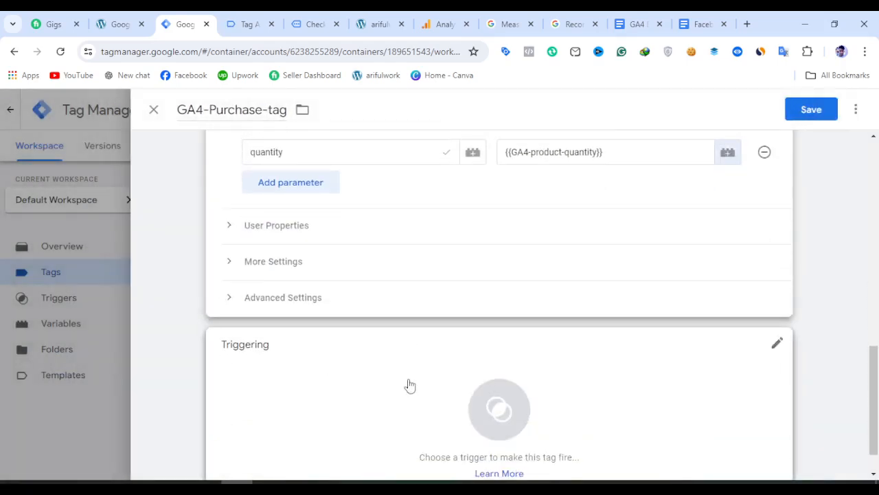
pyautogui.click(220, 348)
pyautogui.click(219, 348)
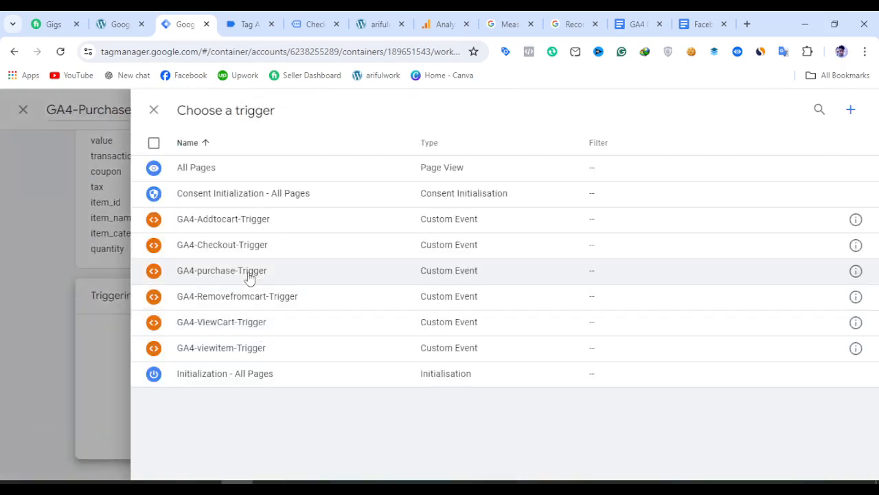
pyautogui.click(249, 274)
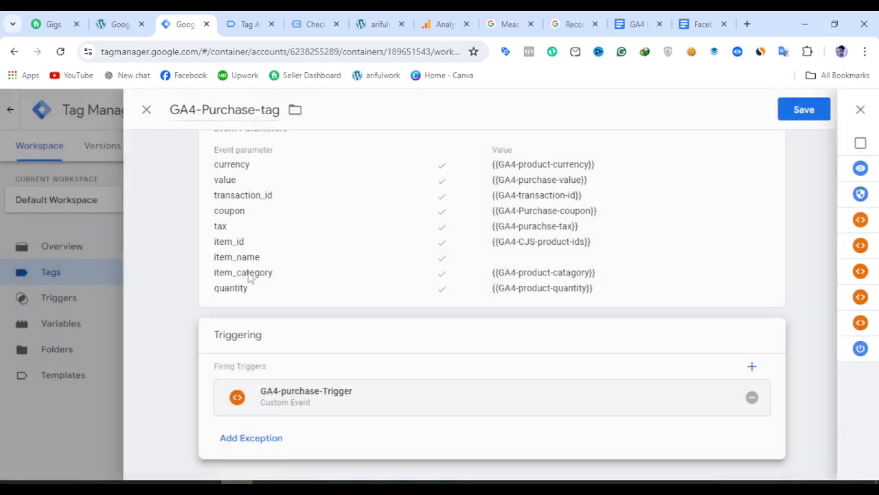
pyautogui.click(808, 110)
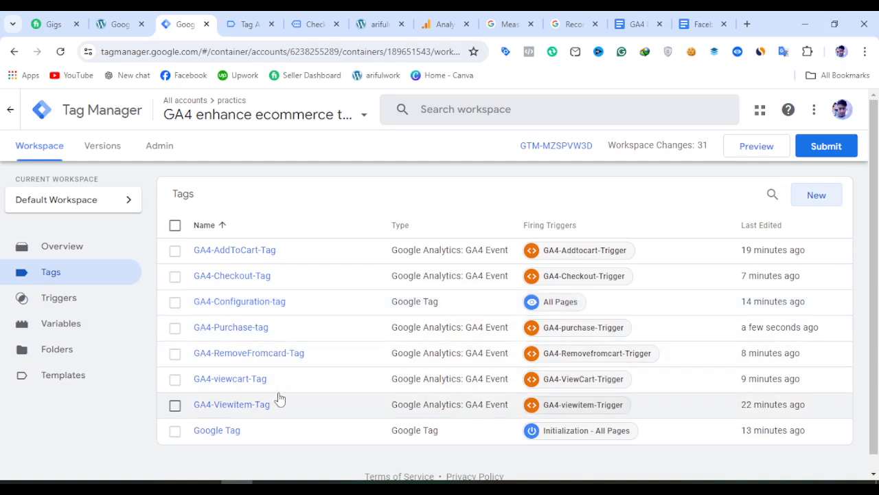
# Set the item_name parameter of GA4-Purchase-tag to the GA4-CJs-product-name variable and save the tag
pyautogui.click(271, 329)
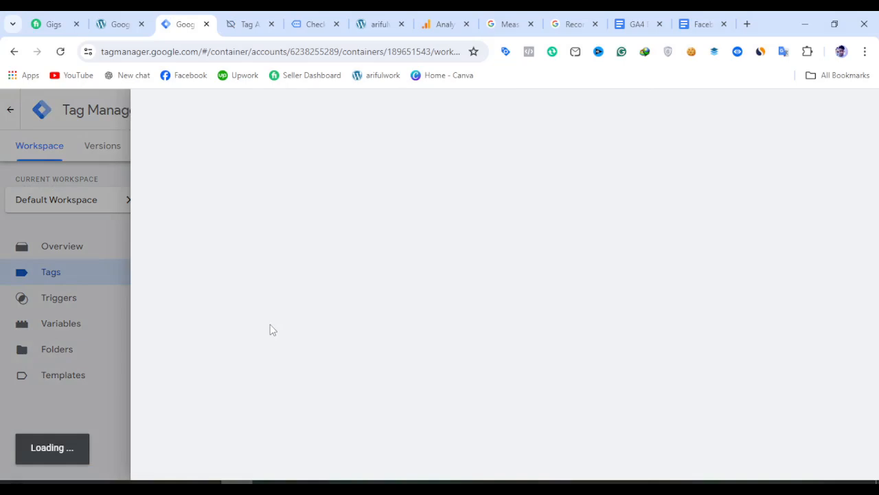
pyautogui.scroll(-2, 296, 364)
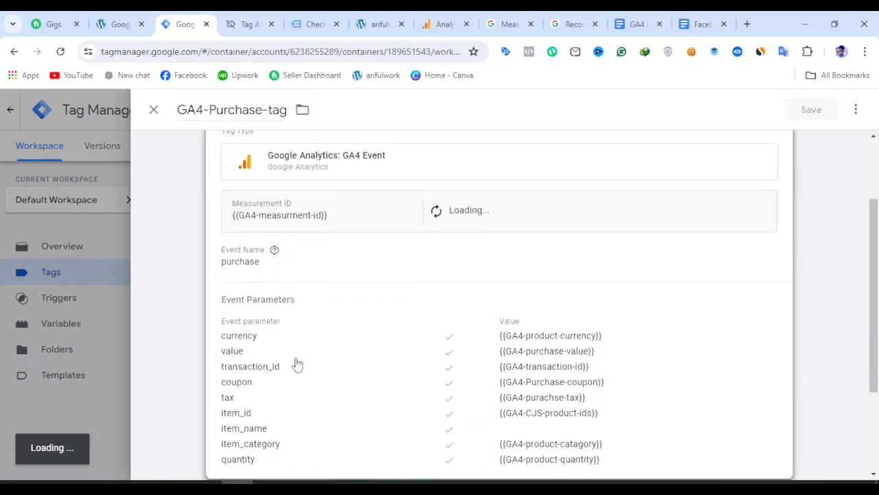
pyautogui.click(299, 430)
pyautogui.scroll(-4, 323, 423)
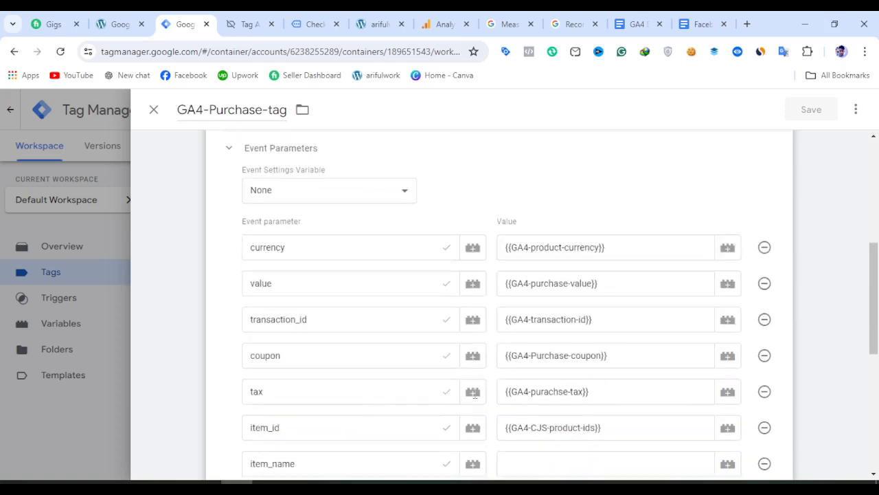
pyautogui.scroll(-2, 414, 446)
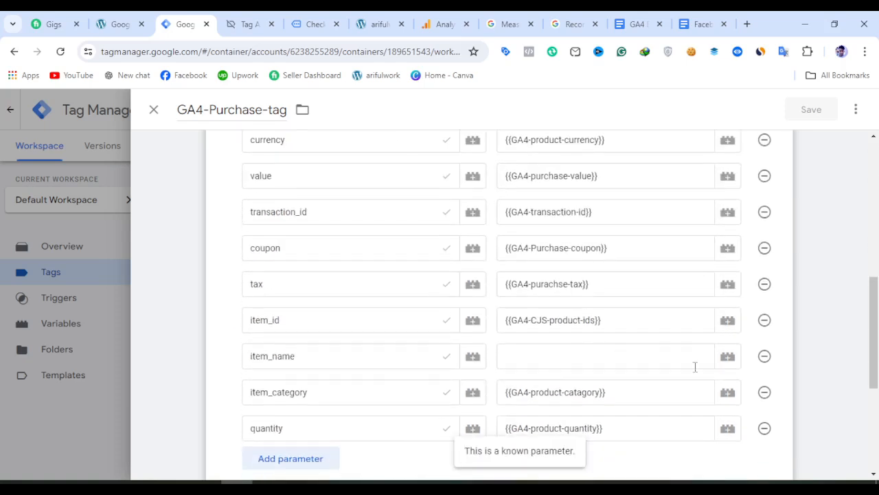
pyautogui.click(729, 362)
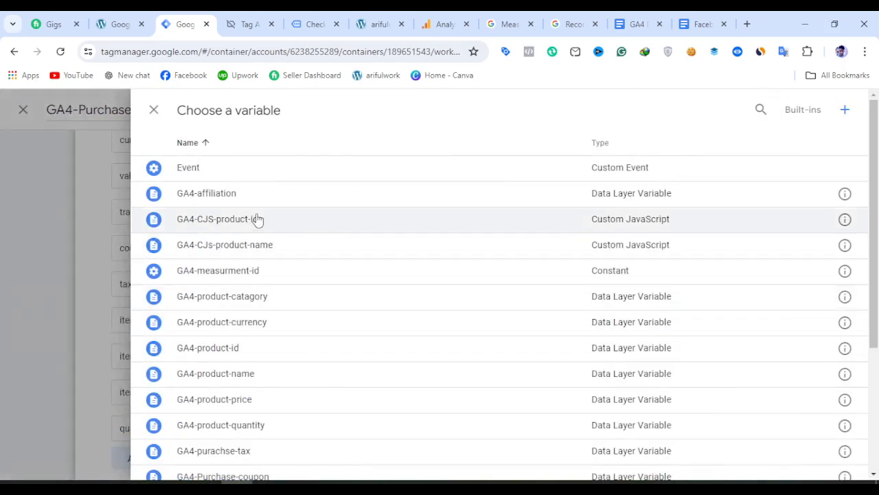
pyautogui.click(296, 246)
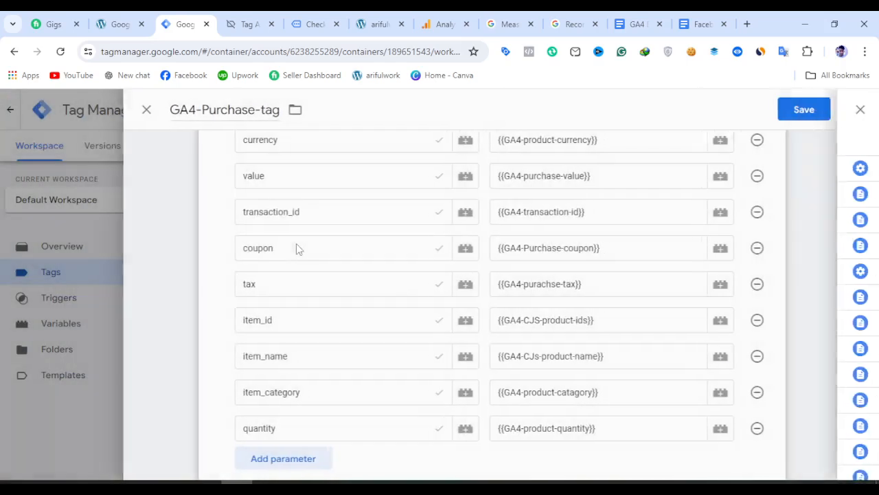
pyautogui.click(799, 111)
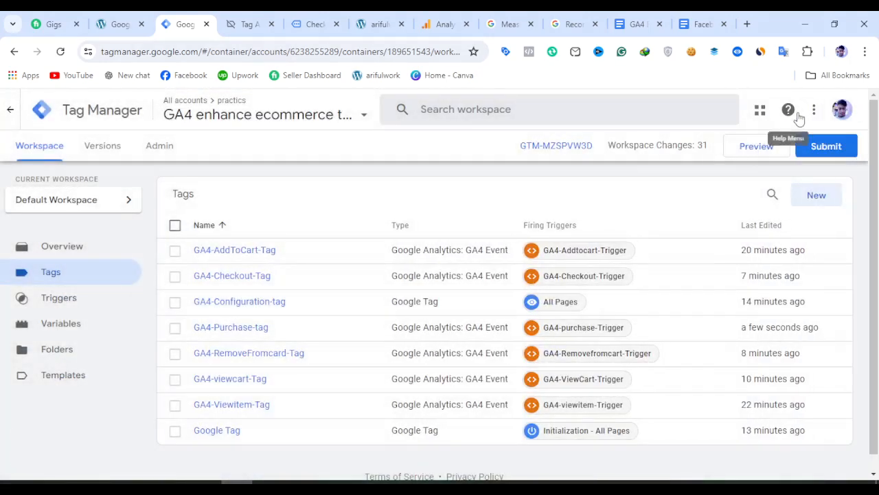
# Launch preview mode for the container and connect Tag Assistant to the dev-arifulwork.pantheonsite.io store
pyautogui.click(754, 147)
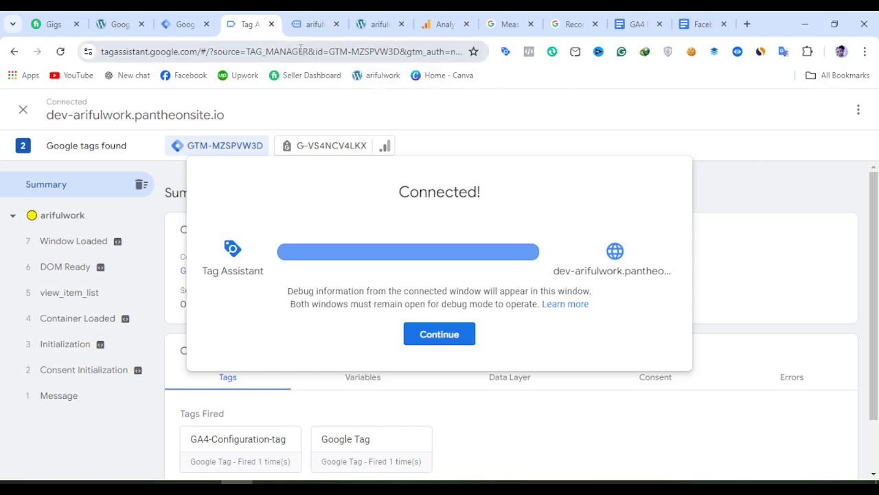
pyautogui.click(180, 25)
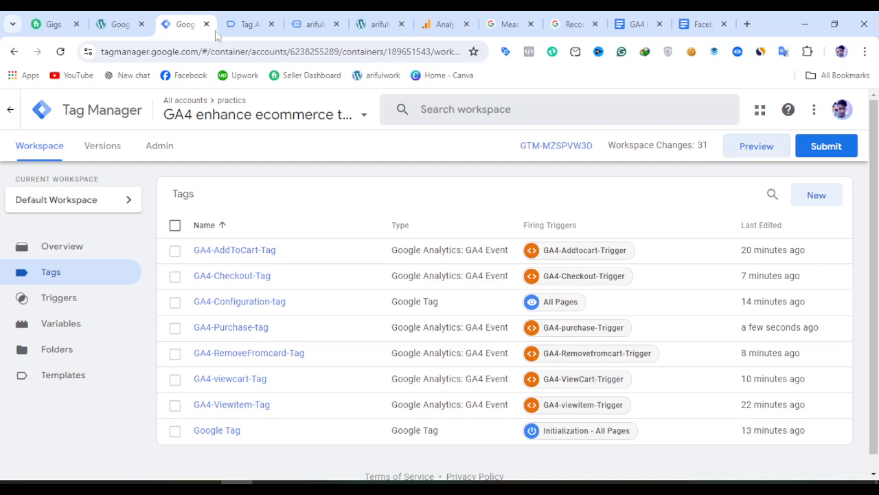
pyautogui.click(756, 147)
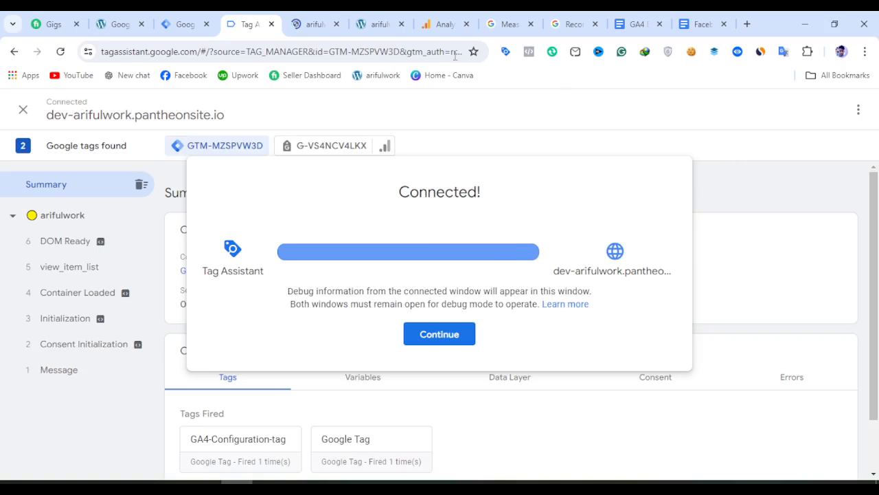
# Switch to the connected store, open the Hand Sanitizer product from the home page and add it to the cart twice
pyautogui.click(297, 21)
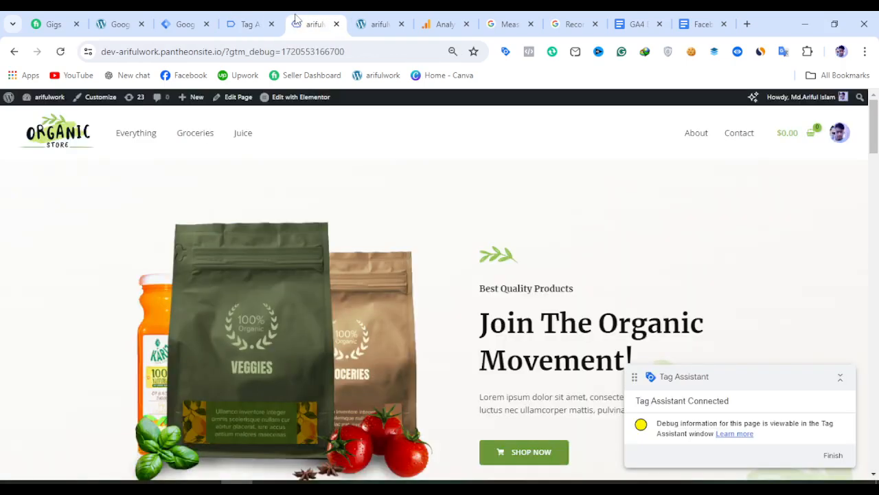
pyautogui.scroll(-3, 414, 164)
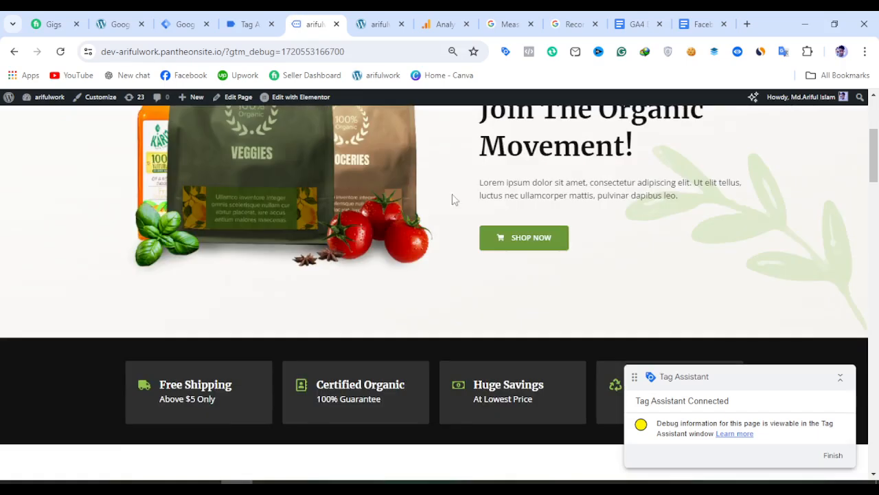
pyautogui.scroll(-5, 616, 325)
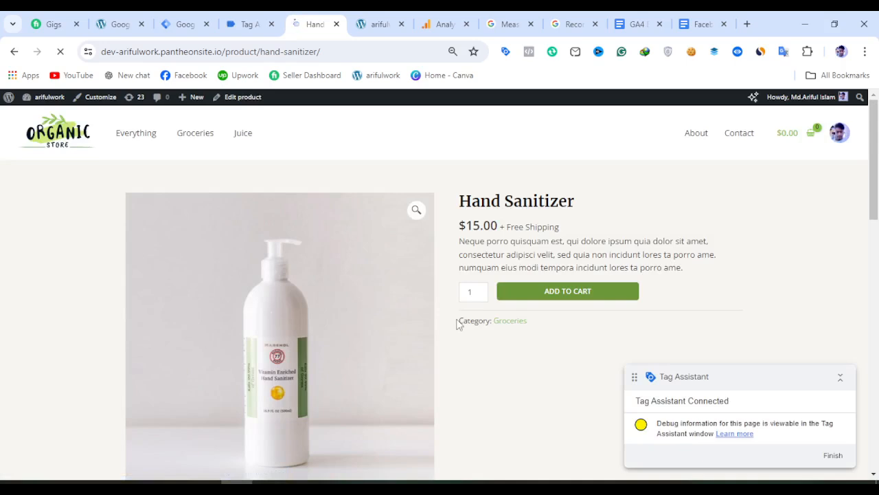
pyautogui.click(227, 26)
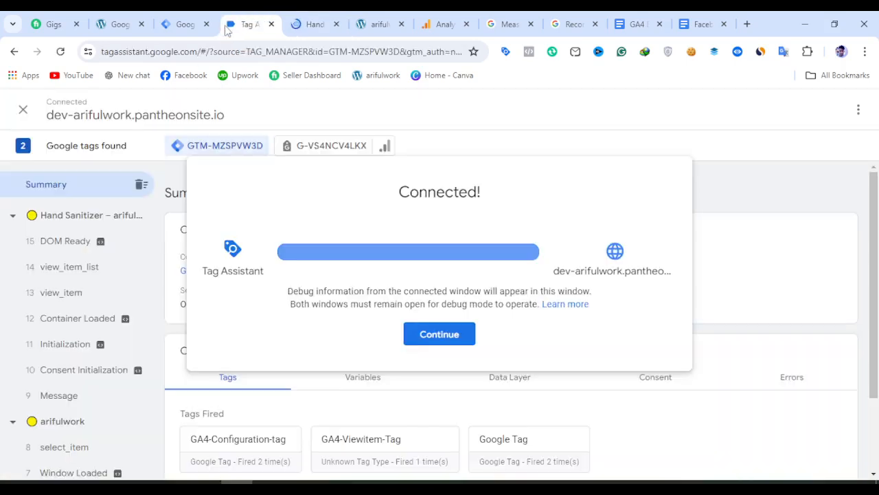
pyautogui.click(313, 28)
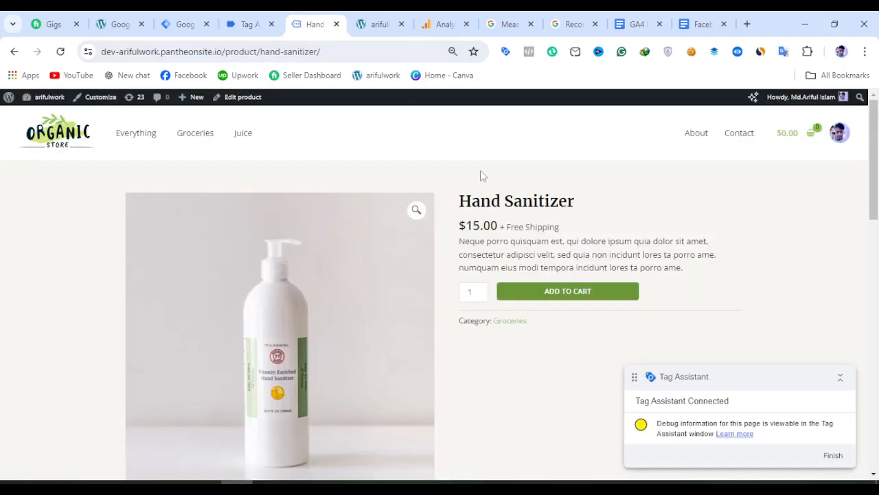
pyautogui.click(543, 295)
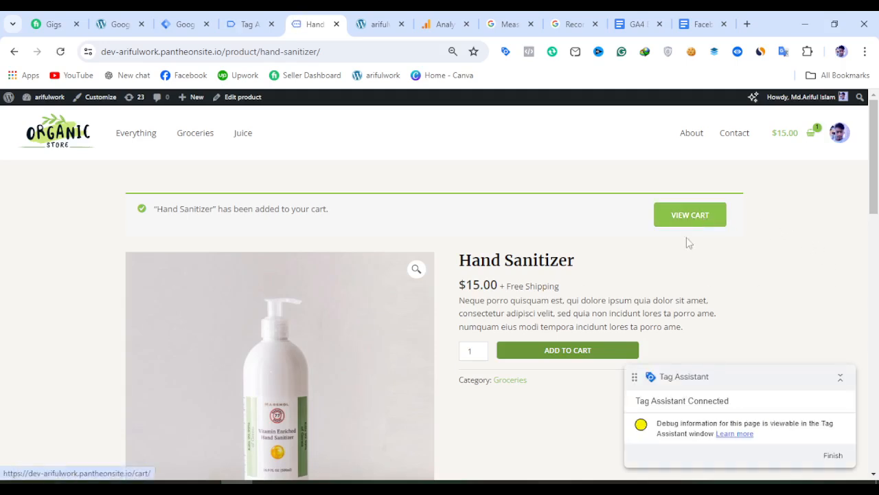
pyautogui.click(576, 351)
# Open Assorted Coffee from the related products and add one to the cart
pyautogui.scroll(-3, 408, 310)
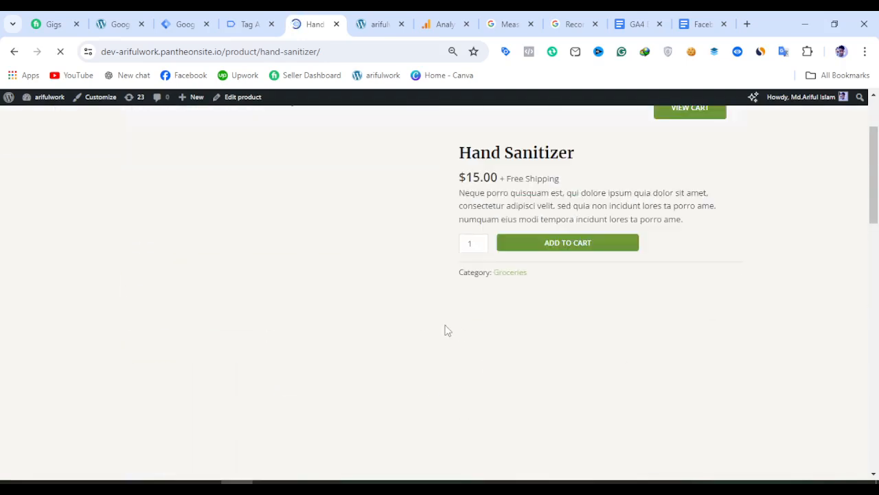
pyautogui.scroll(-2, 446, 330)
pyautogui.scroll(-8, 445, 330)
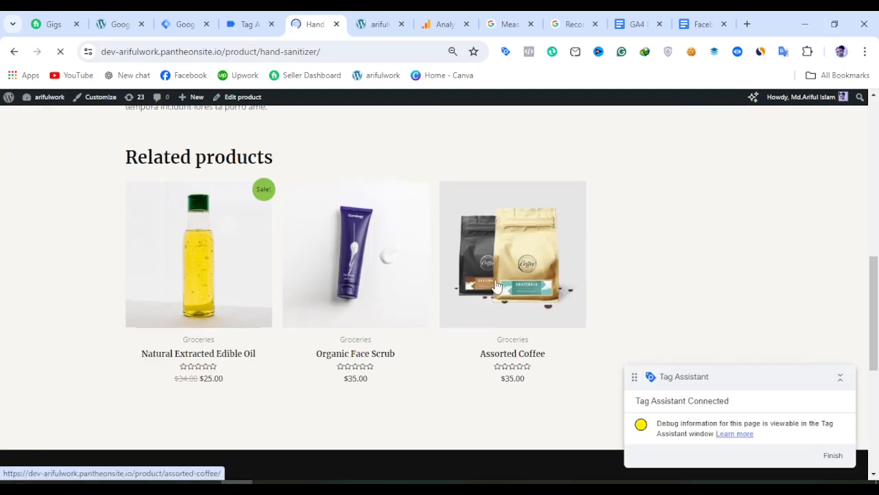
pyautogui.click(497, 286)
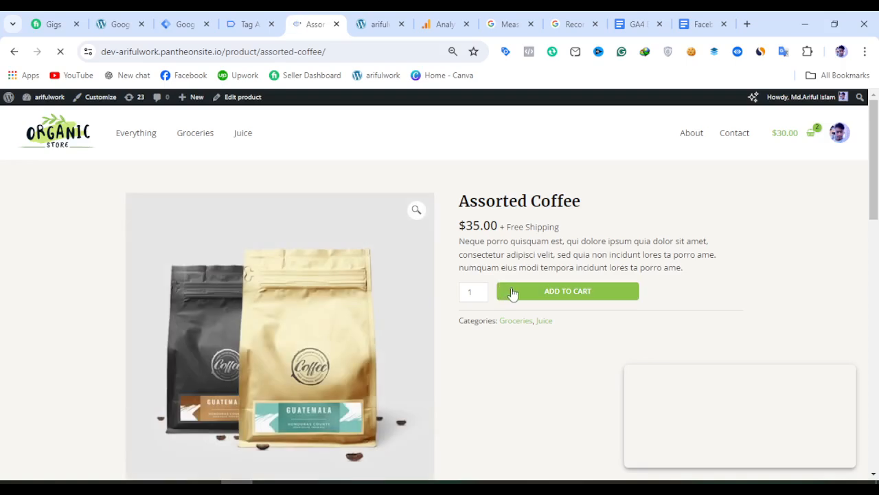
pyautogui.click(512, 294)
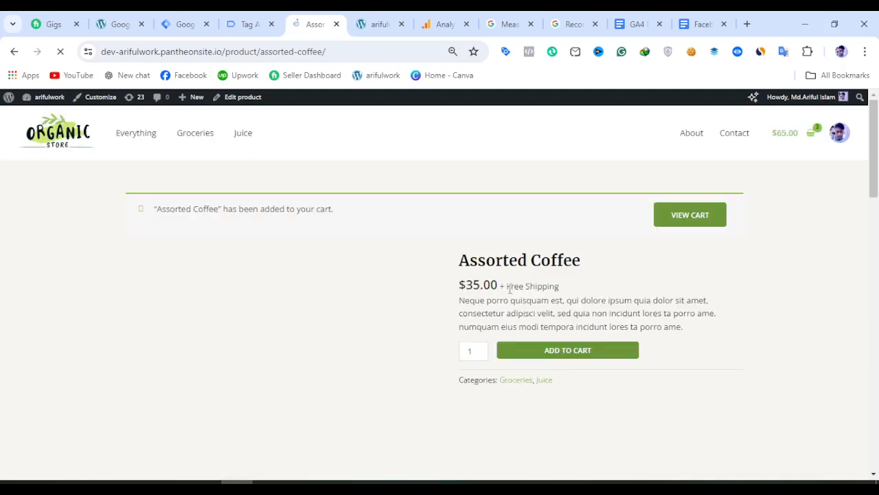
# Add one Fresh Orange Juice and one Diabetic Cookies to the cart from their product pages
pyautogui.scroll(-8, 387, 292)
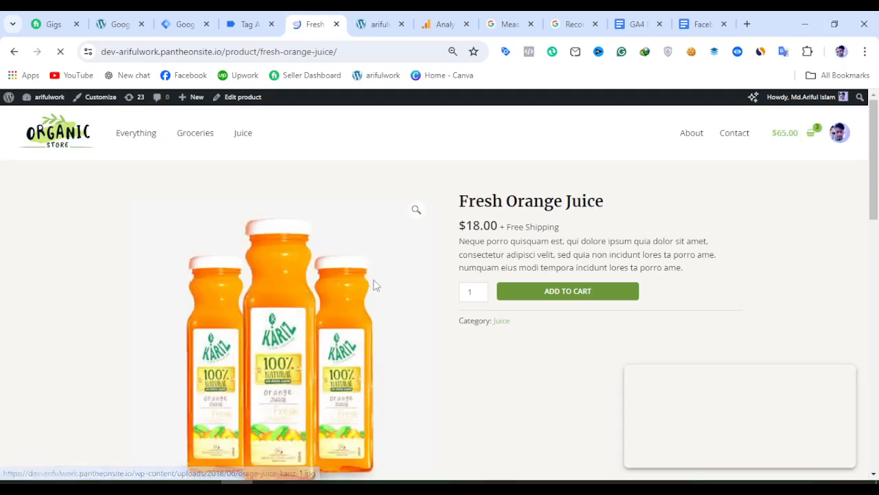
pyautogui.click(531, 292)
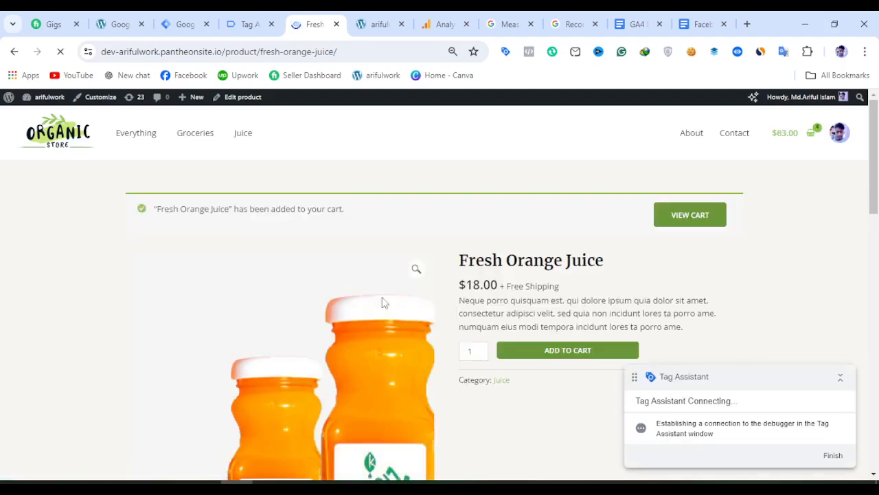
pyautogui.scroll(-5, 398, 309)
pyautogui.scroll(-2, 413, 319)
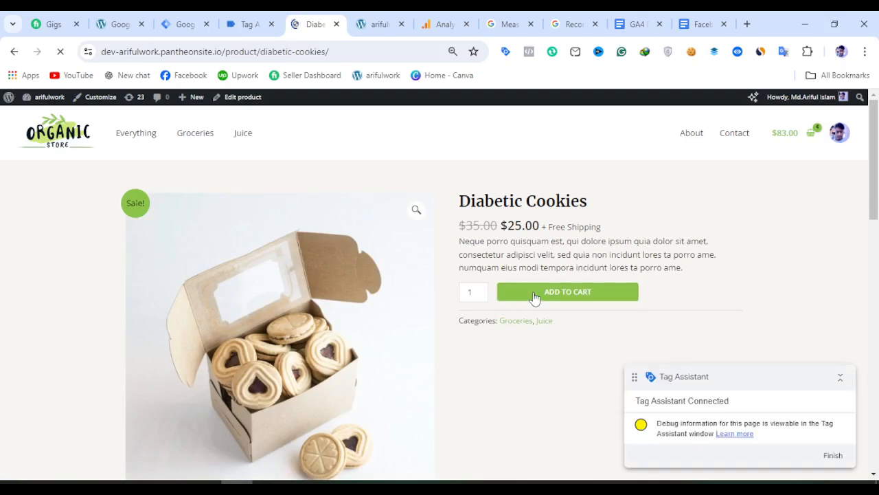
pyautogui.click(535, 294)
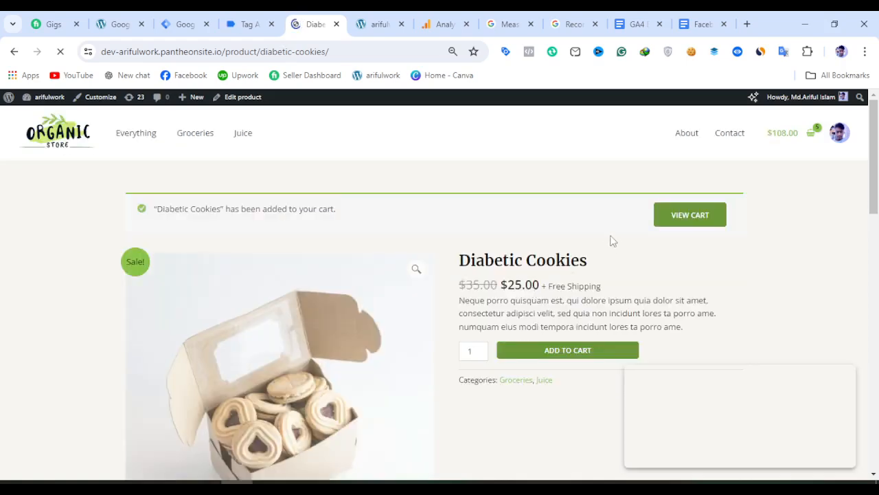
# View the cart and remove Fresh Orange Juice from it
pyautogui.click(677, 225)
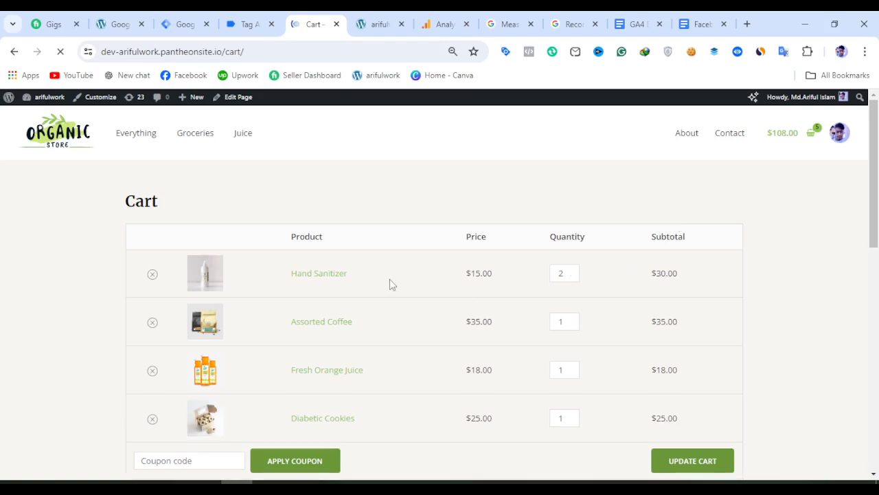
pyautogui.scroll(-3, 390, 279)
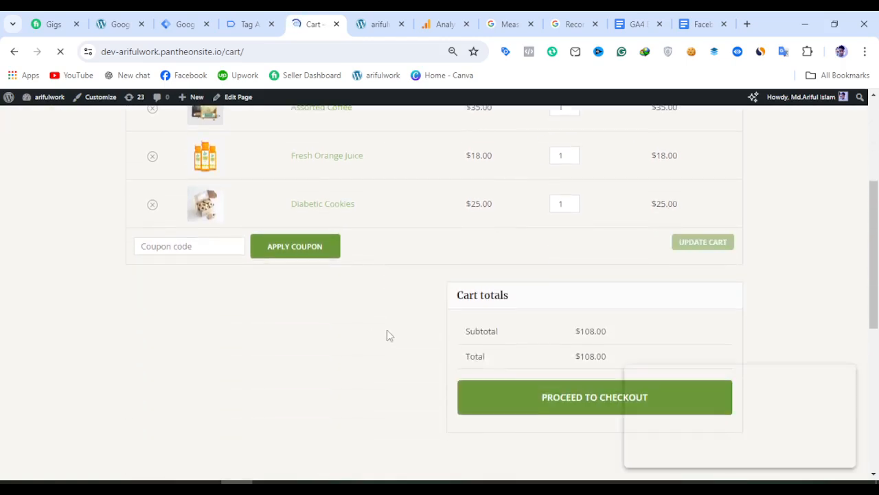
pyautogui.scroll(2, 356, 323)
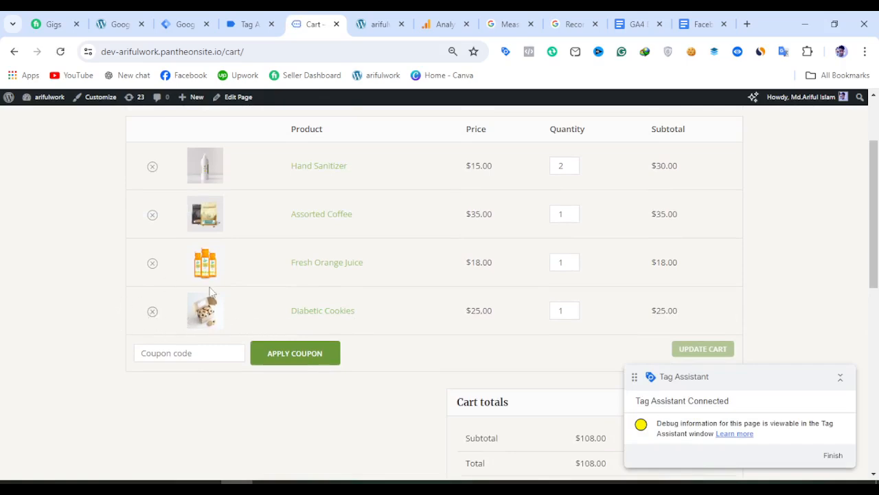
pyautogui.click(152, 266)
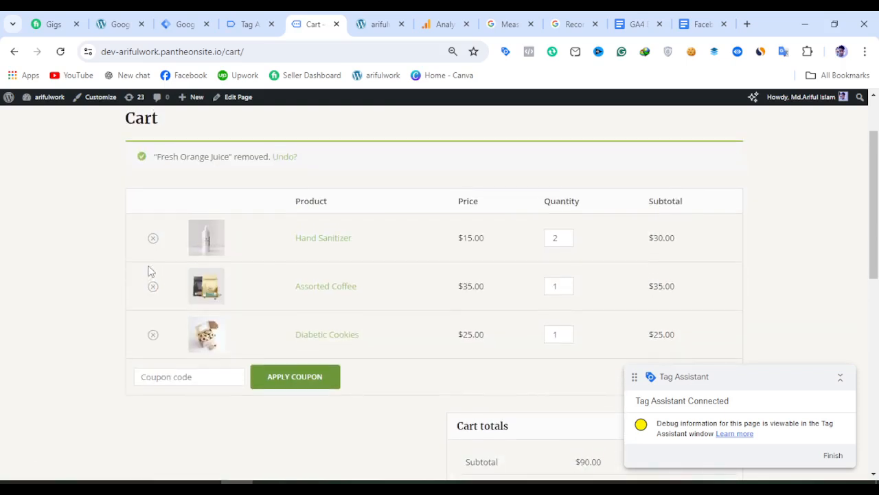
# Proceed to checkout with the remaining products and place the cash-on-delivery order using the prefilled billing details
pyautogui.scroll(-3, 423, 260)
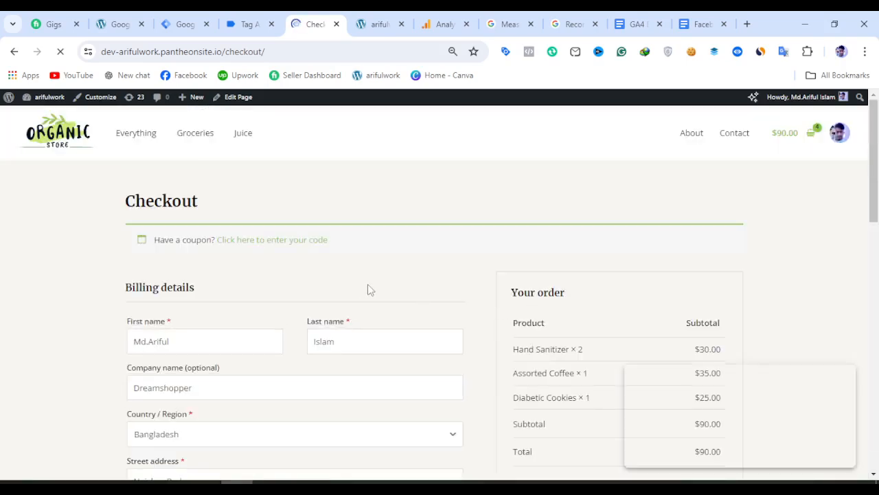
pyautogui.scroll(-9, 432, 298)
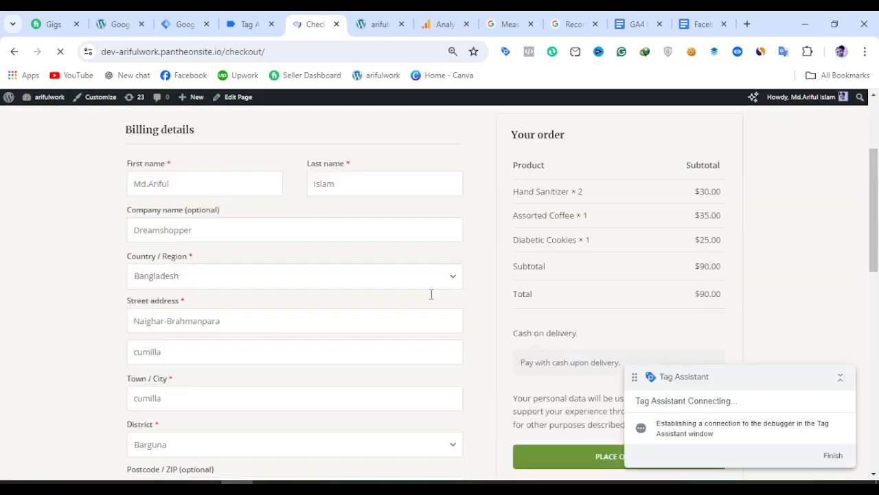
pyautogui.scroll(2, 536, 247)
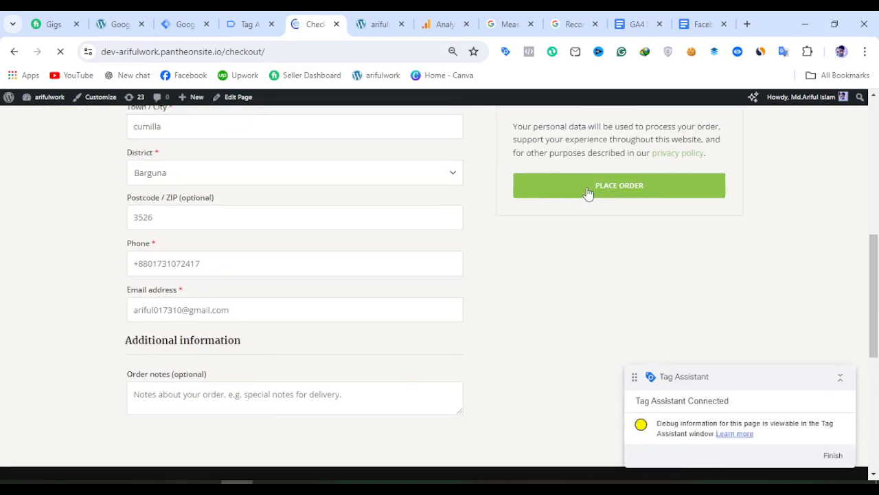
pyautogui.click(588, 191)
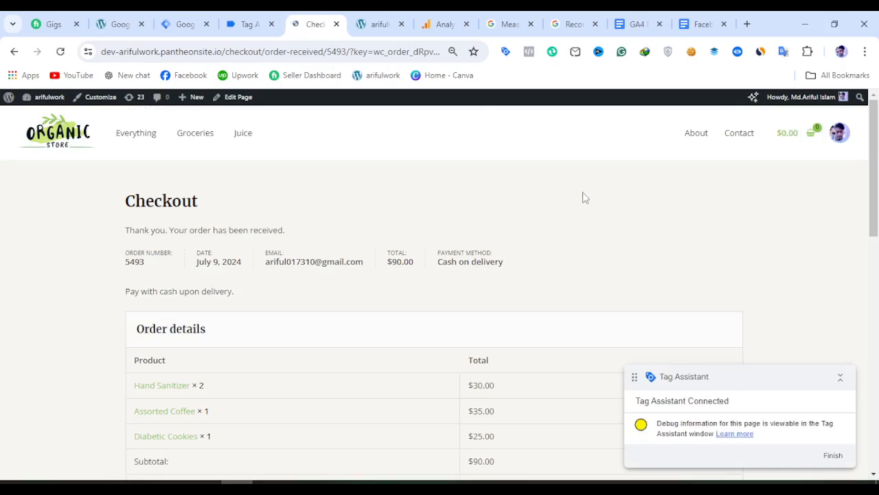
# Switch back to Tag Assistant, dismiss the connection dialog and examine which container tags fired during the test purchase
pyautogui.scroll(-6, 583, 199)
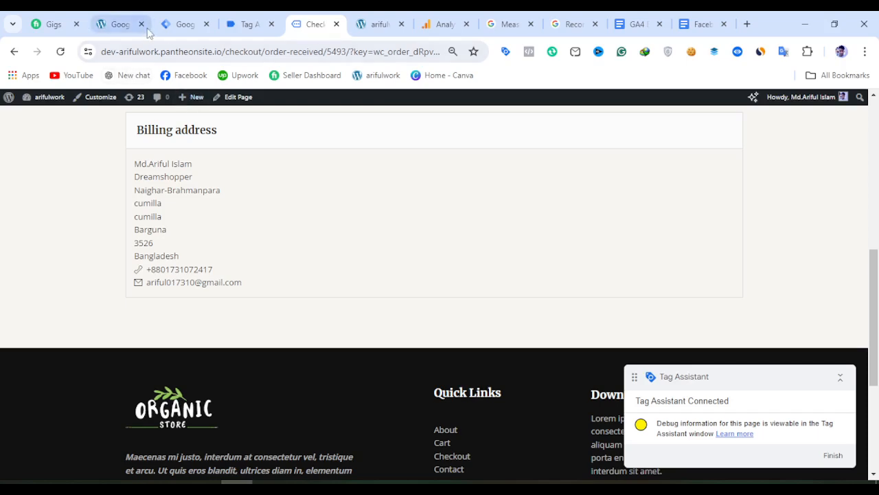
pyautogui.click(185, 25)
pyautogui.click(223, 24)
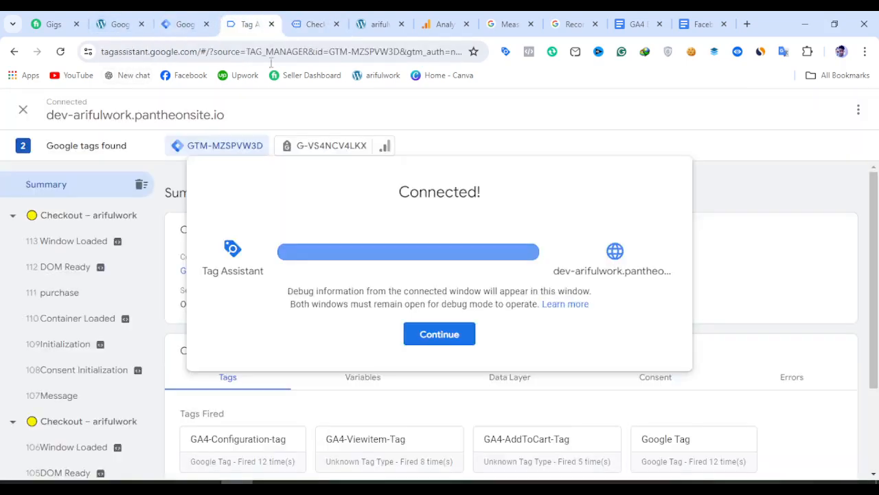
pyautogui.click(439, 334)
pyautogui.scroll(-3, 350, 320)
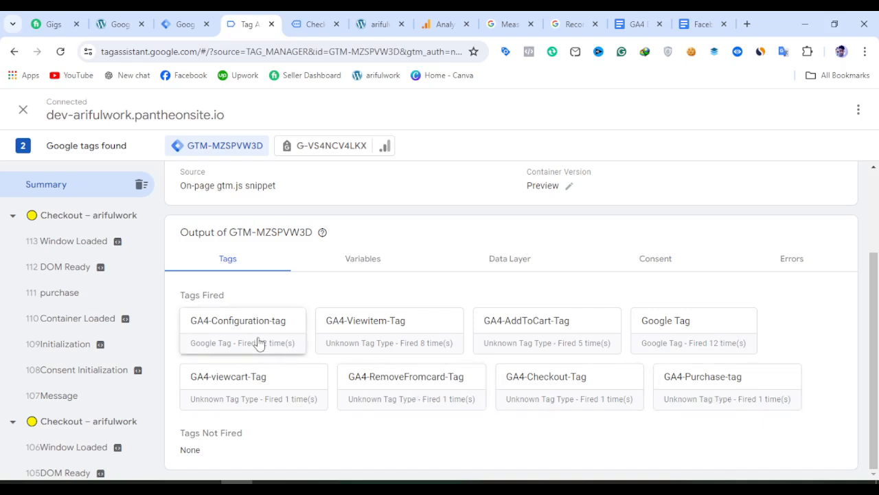
# Open the purchase event in Tag Assistant and examine its data layer values
pyautogui.click(61, 293)
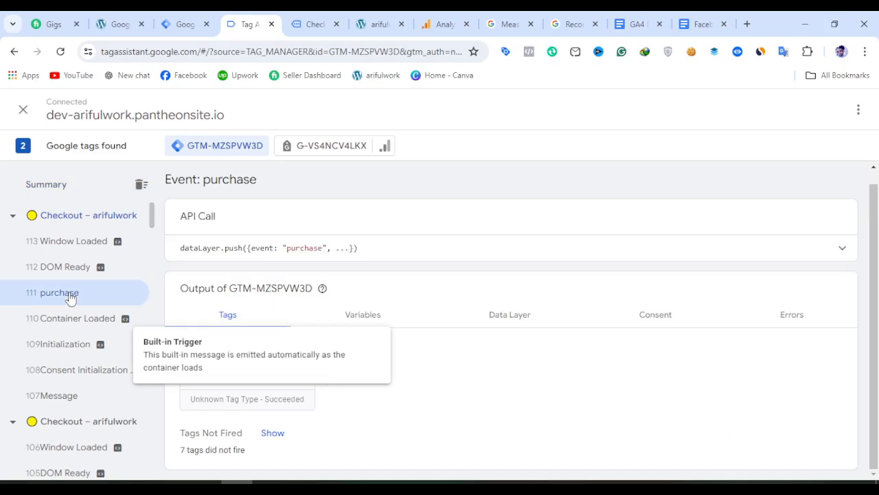
pyautogui.click(506, 321)
pyautogui.scroll(-8, 443, 336)
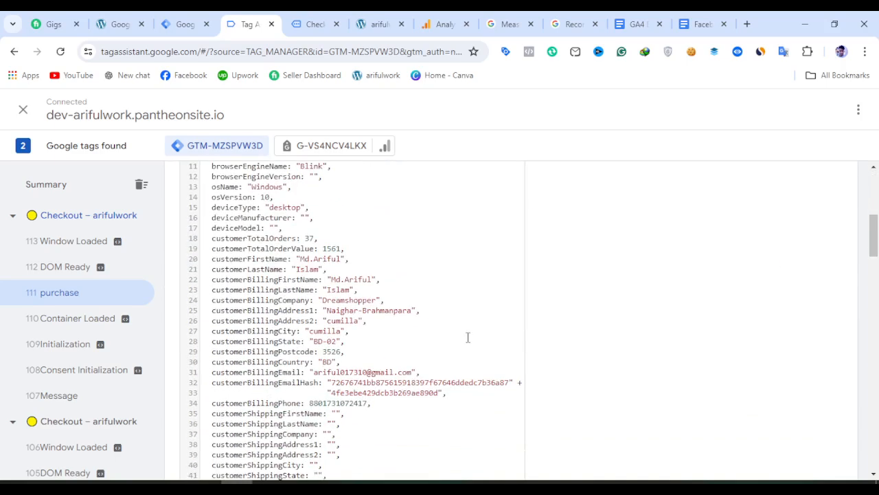
pyautogui.scroll(-5, 443, 336)
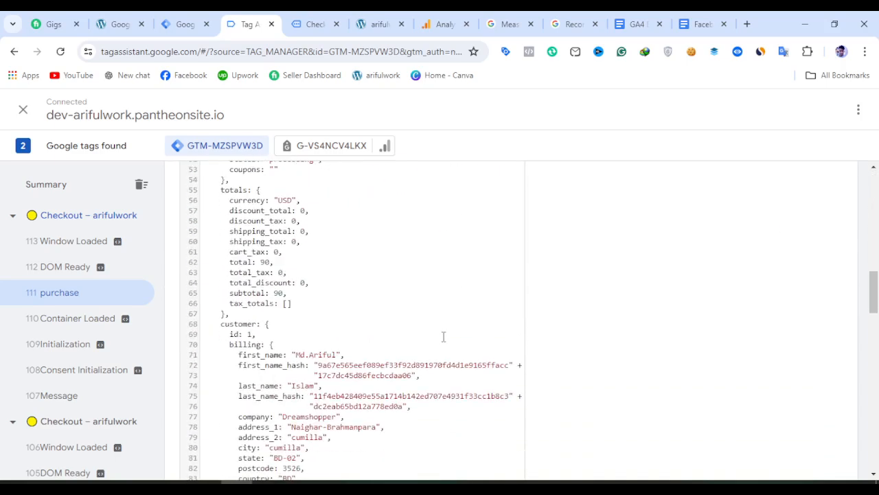
pyautogui.scroll(3, 443, 328)
pyautogui.scroll(8, 443, 329)
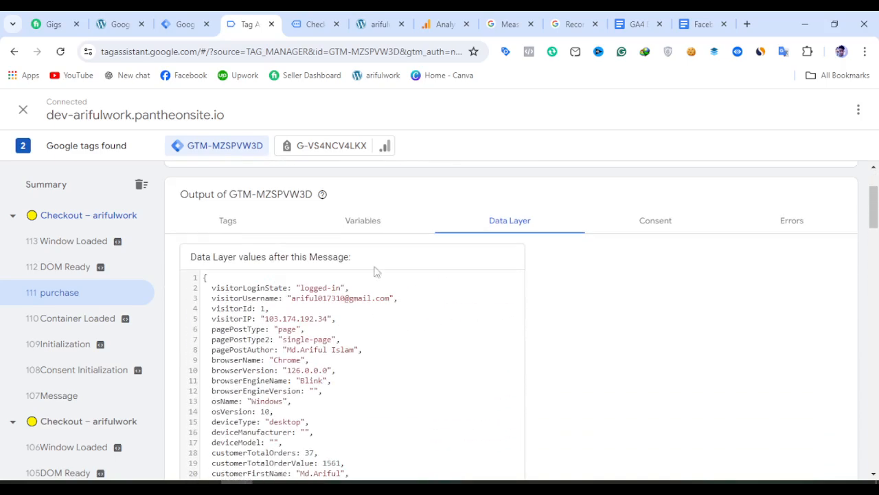
# Examine the GA4 variable values for the purchase event, including the product, tax, coupon, purchase value and transaction ID variables
pyautogui.click(370, 229)
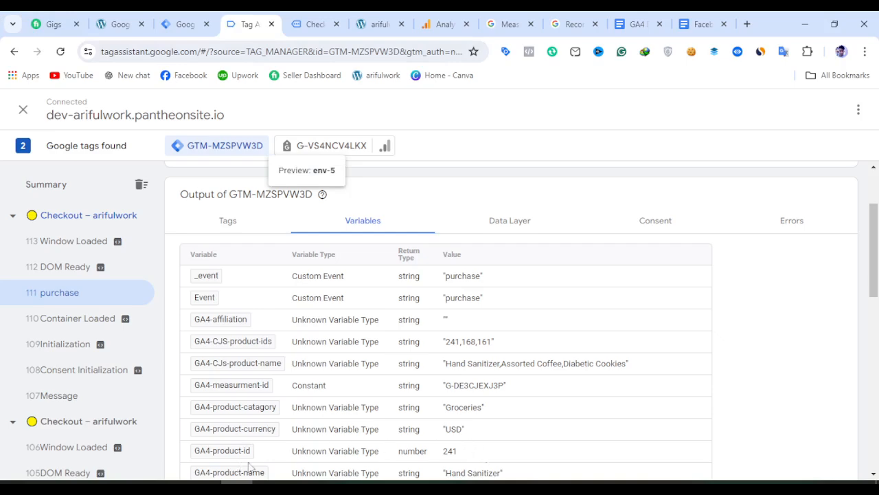
pyautogui.scroll(-2, 232, 458)
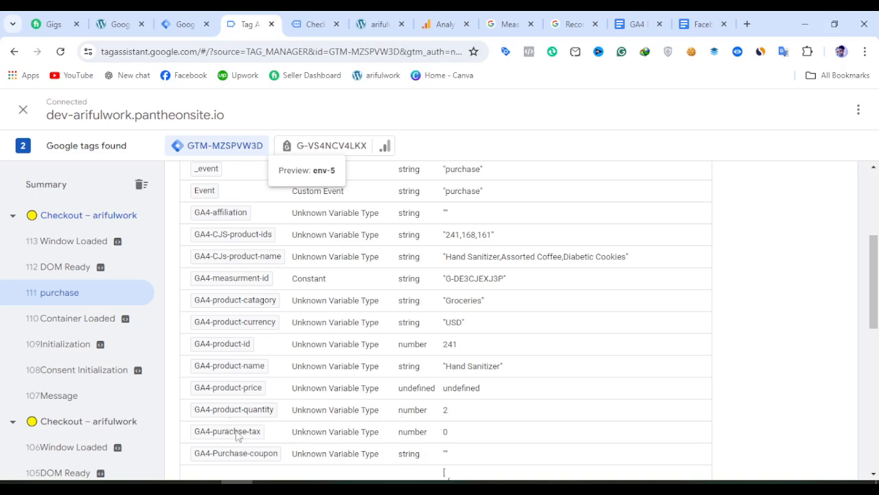
pyautogui.scroll(-1, 271, 463)
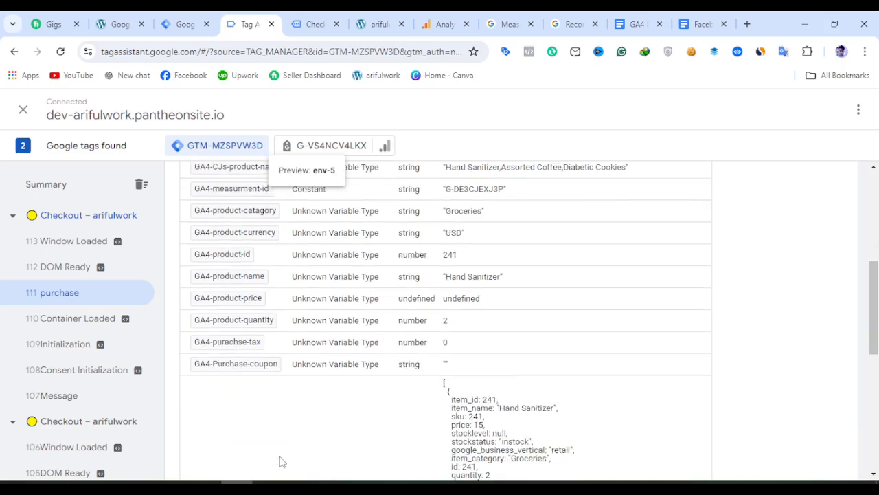
pyautogui.scroll(-2, 412, 391)
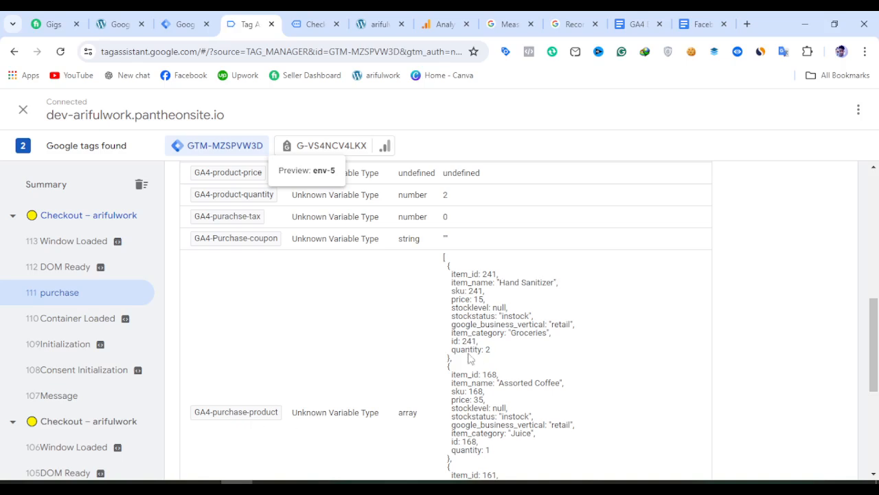
pyautogui.scroll(-3, 454, 323)
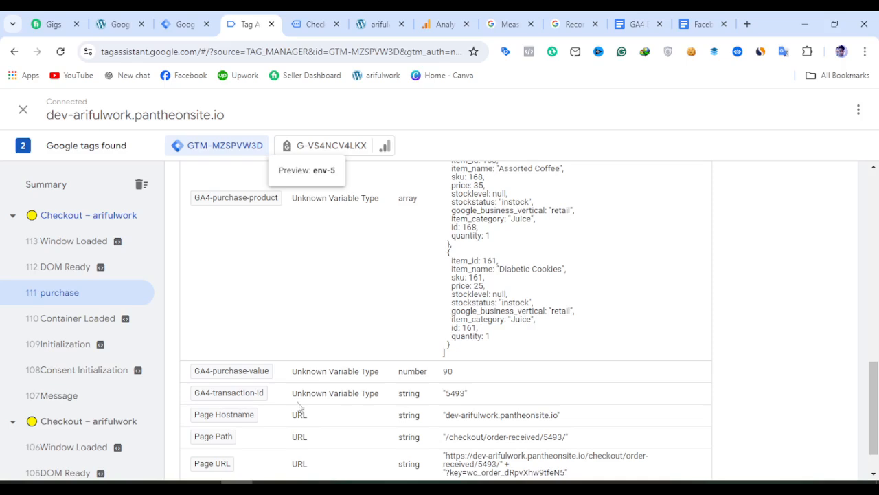
pyautogui.scroll(-2, 281, 443)
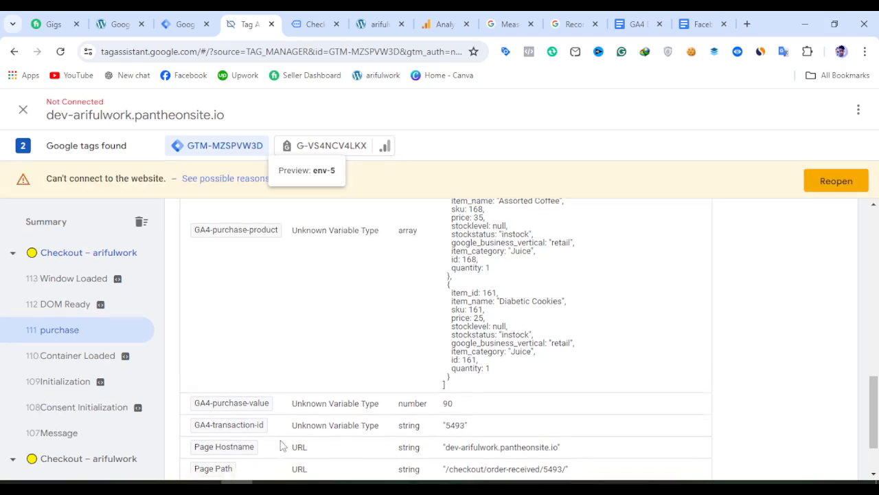
pyautogui.scroll(10, 390, 419)
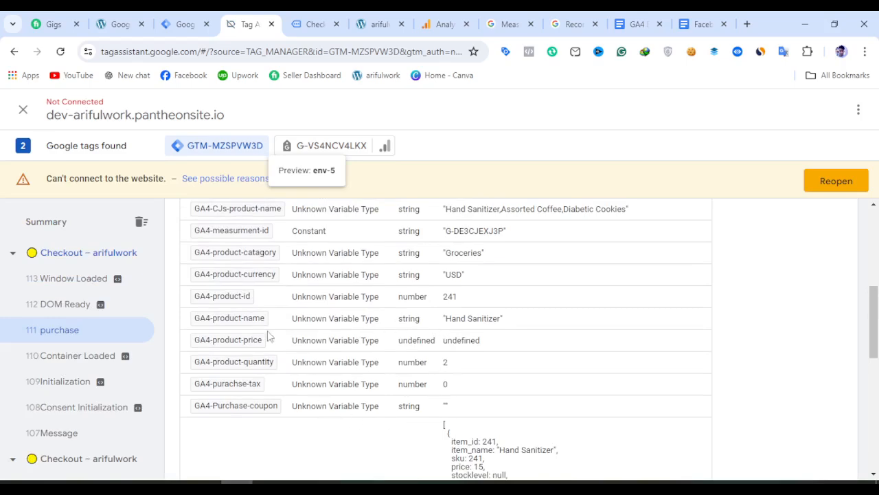
pyautogui.scroll(-10, 383, 367)
# Switch to Tag Manager and review the event parameters and firing trigger of GA4-Viewitem-Tag
pyautogui.click(313, 31)
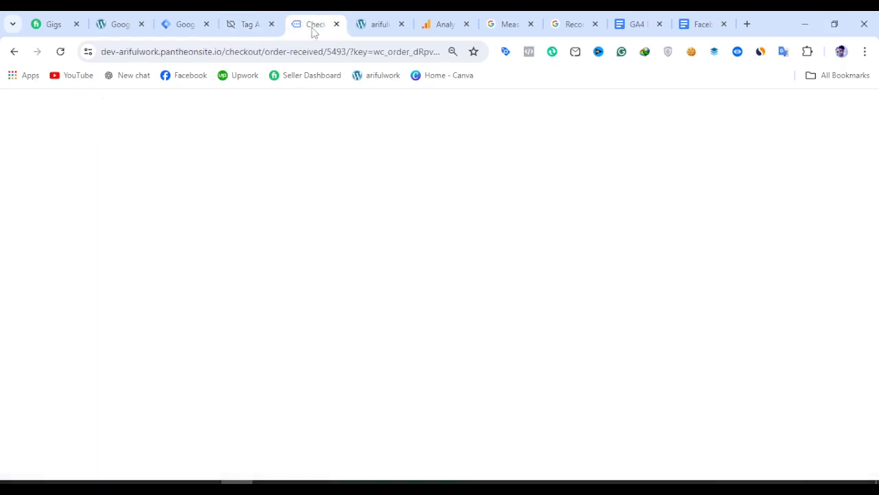
pyautogui.click(390, 22)
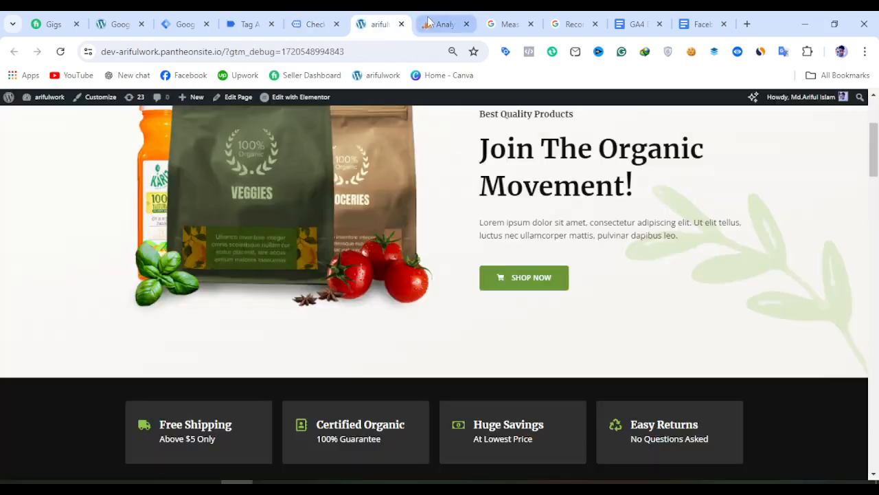
pyautogui.click(183, 23)
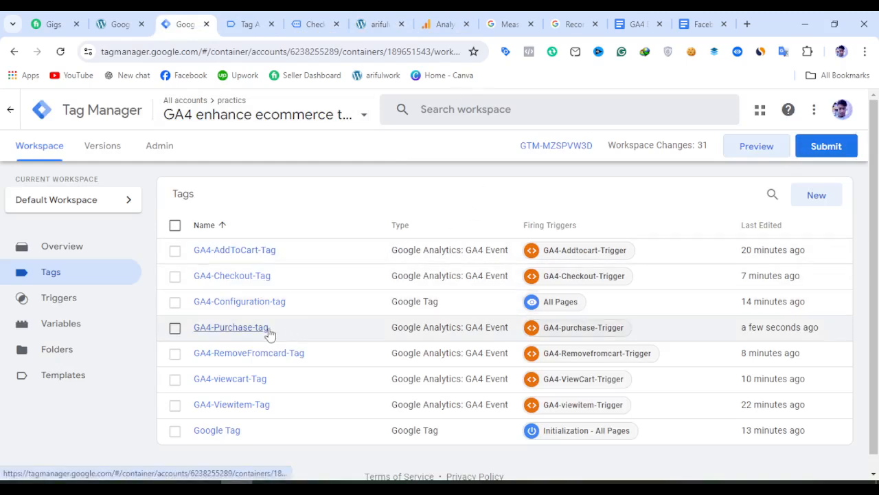
pyautogui.click(236, 409)
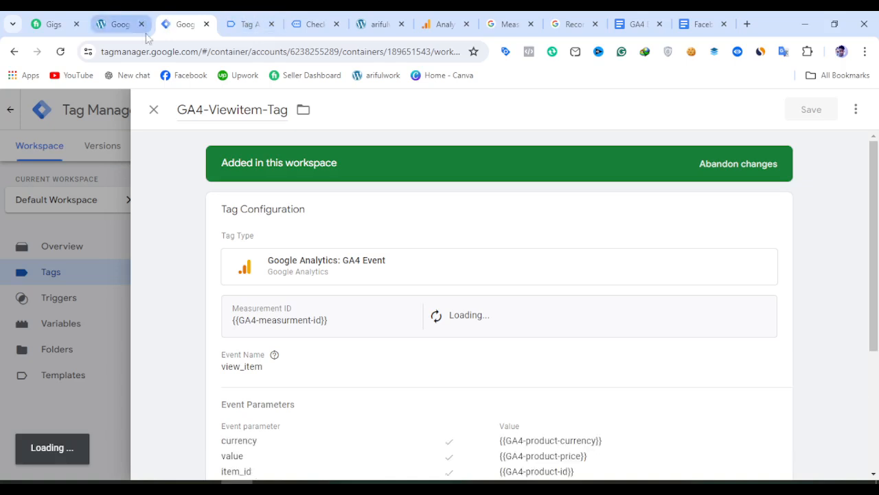
pyautogui.scroll(-3, 424, 259)
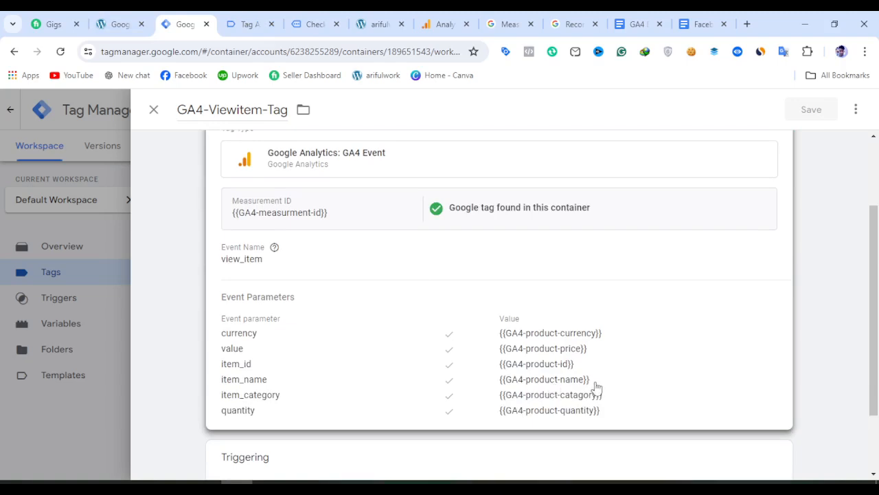
pyautogui.scroll(-2, 398, 391)
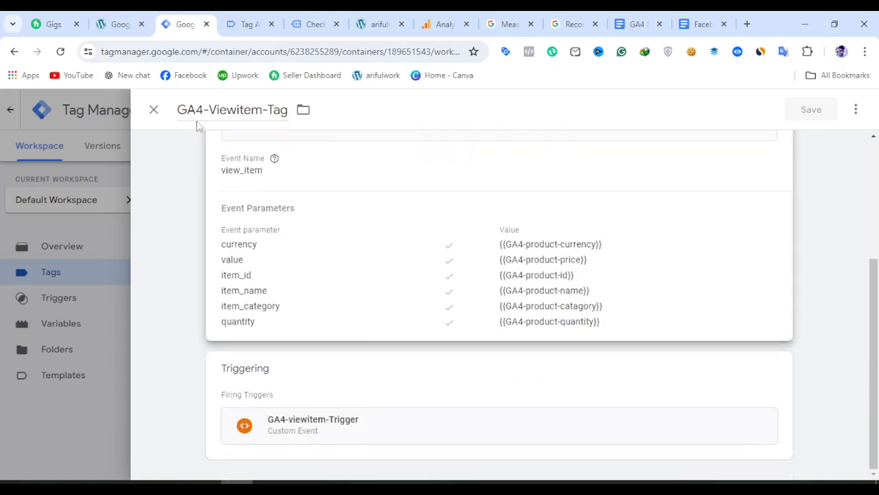
# Return to Tag Assistant and recheck the product price and quantity variables of the purchase event
pyautogui.click(120, 24)
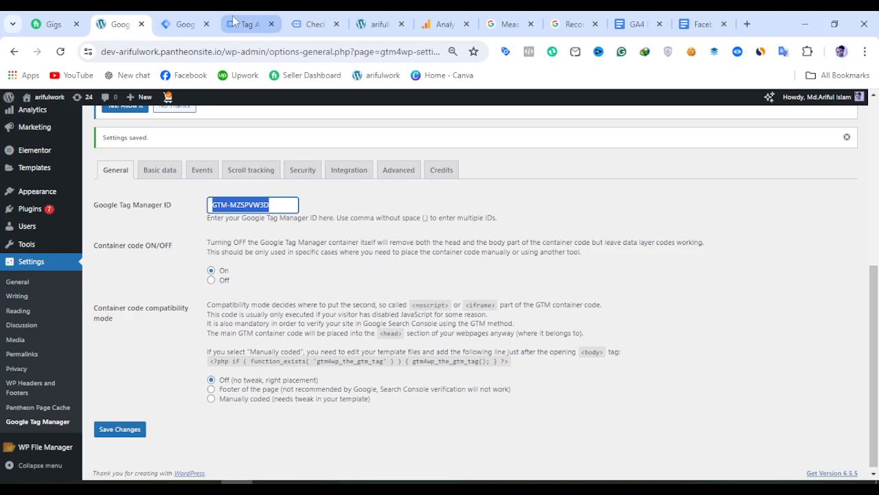
pyautogui.click(234, 24)
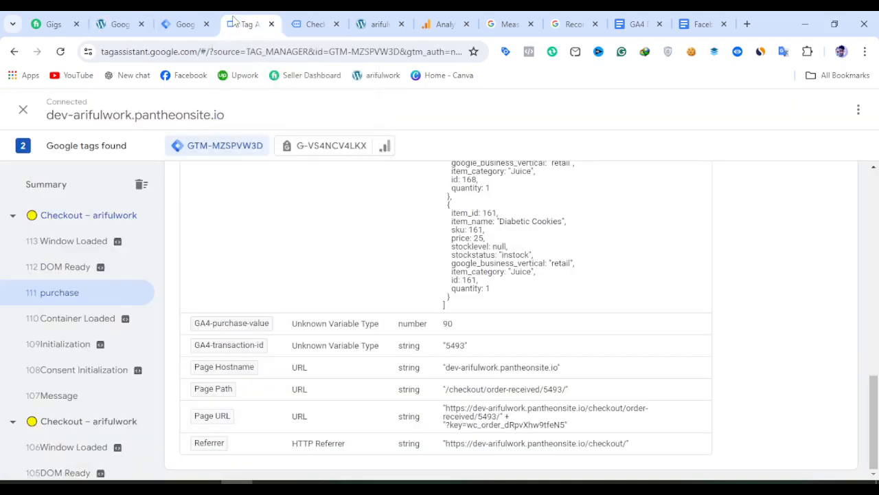
pyautogui.scroll(5, 431, 342)
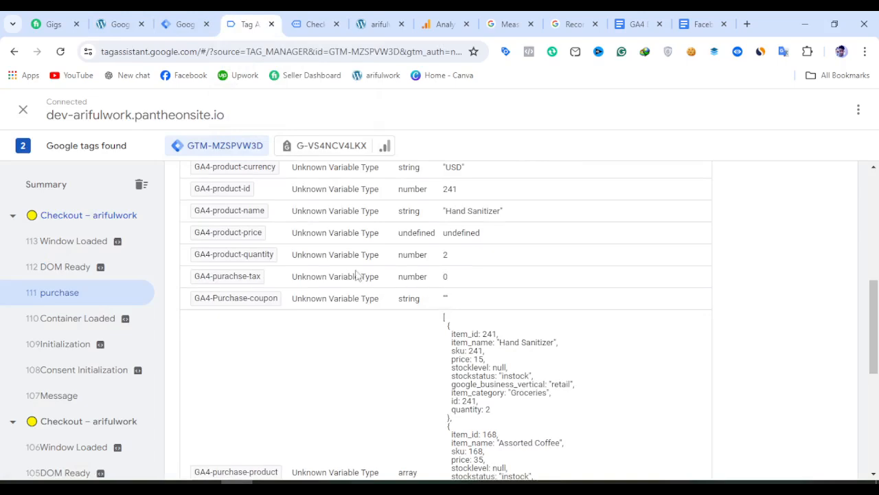
pyautogui.click(308, 28)
# In Tag Manager, rename the value event parameter of GA4-Viewitem-Tag to price and save the tag
pyautogui.click(183, 25)
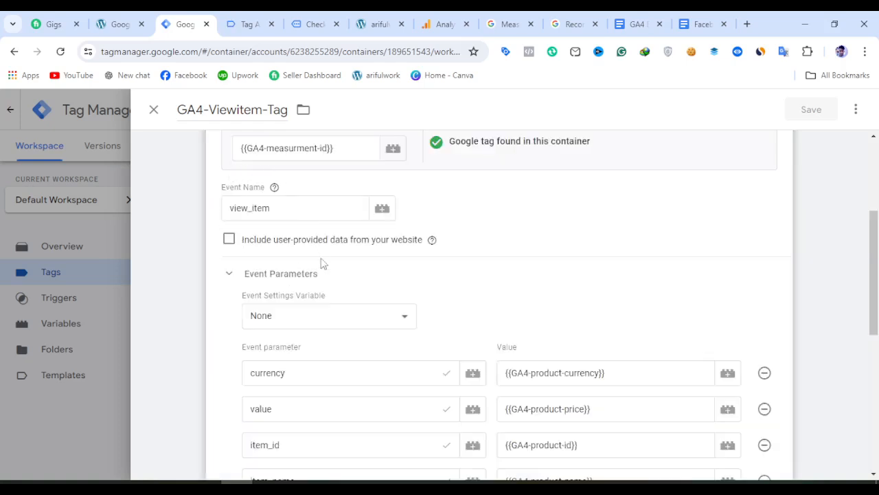
pyautogui.scroll(-2, 385, 356)
pyautogui.click(353, 301)
pyautogui.moveTo(353, 301); pyautogui.dragTo(235, 302)
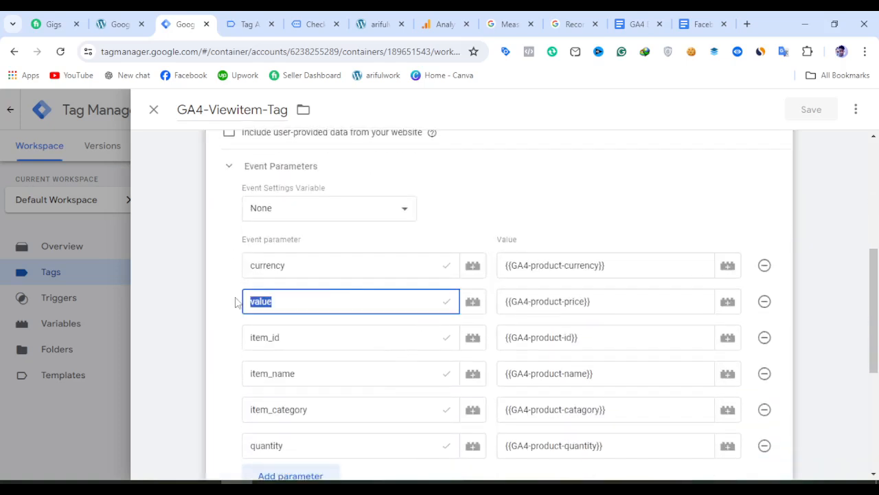
pyautogui.press('BackSpace')
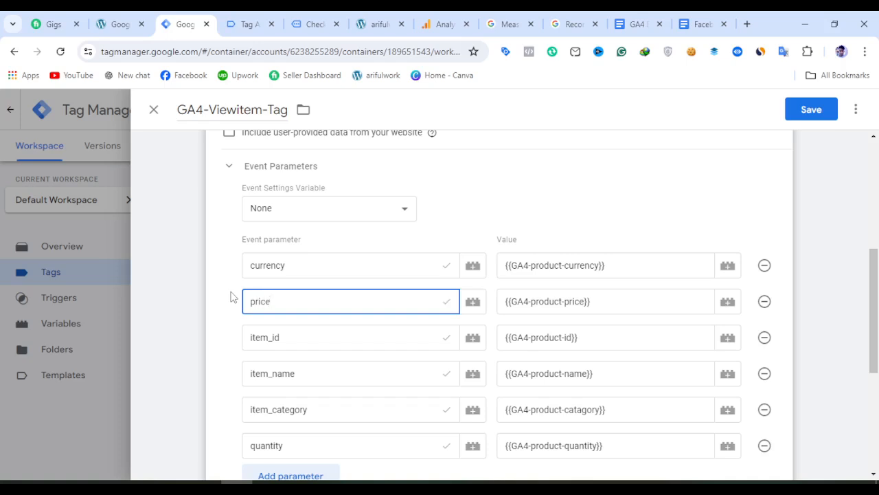
pyautogui.click(821, 109)
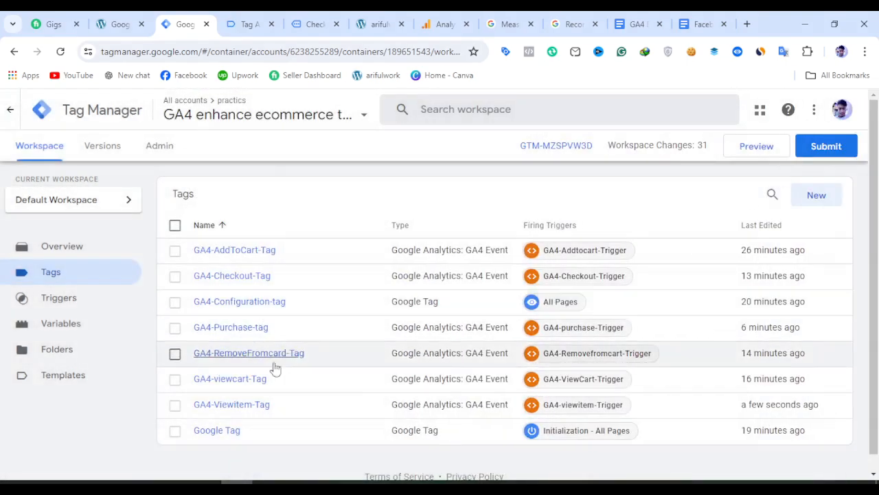
# Review the event parameters of GA4-Purchase-tag and GA4-viewcart-Tag, closing each without changes
pyautogui.click(232, 330)
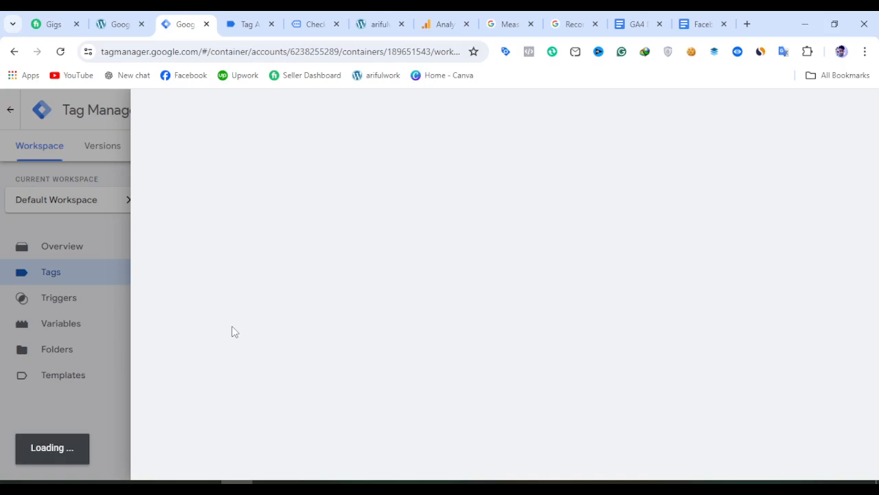
pyautogui.scroll(-2, 256, 375)
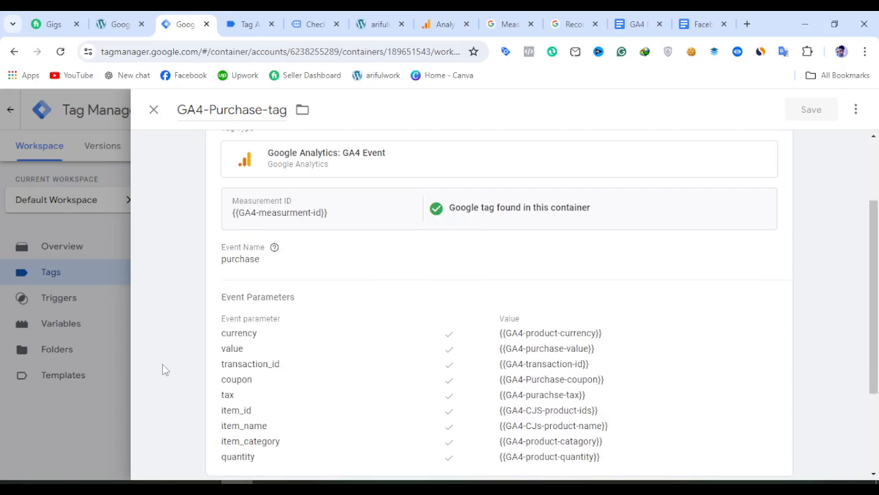
pyautogui.click(153, 109)
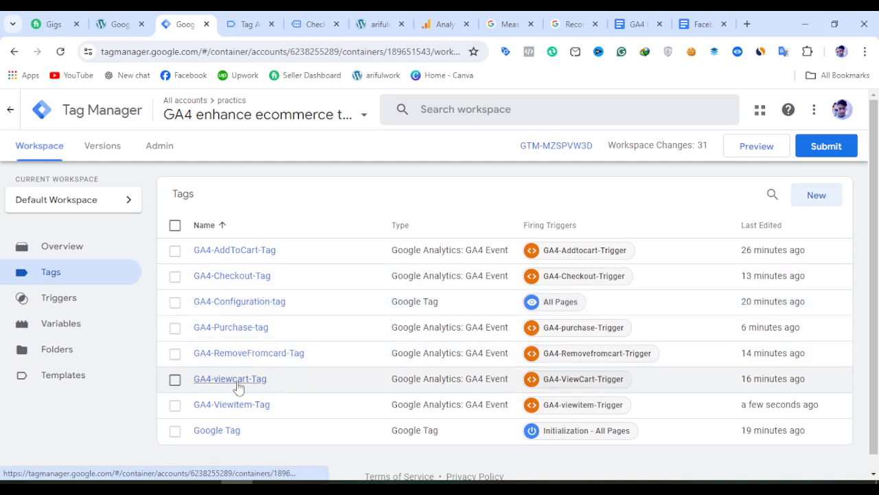
pyautogui.click(237, 386)
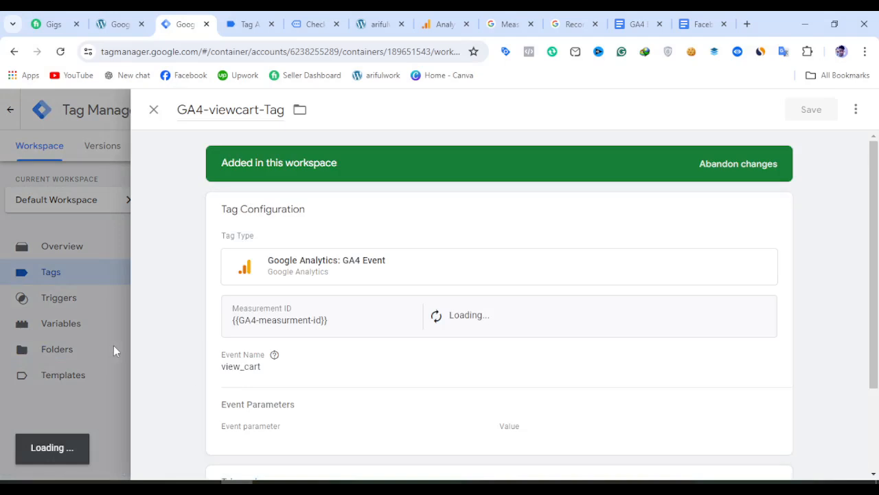
pyautogui.click(114, 349)
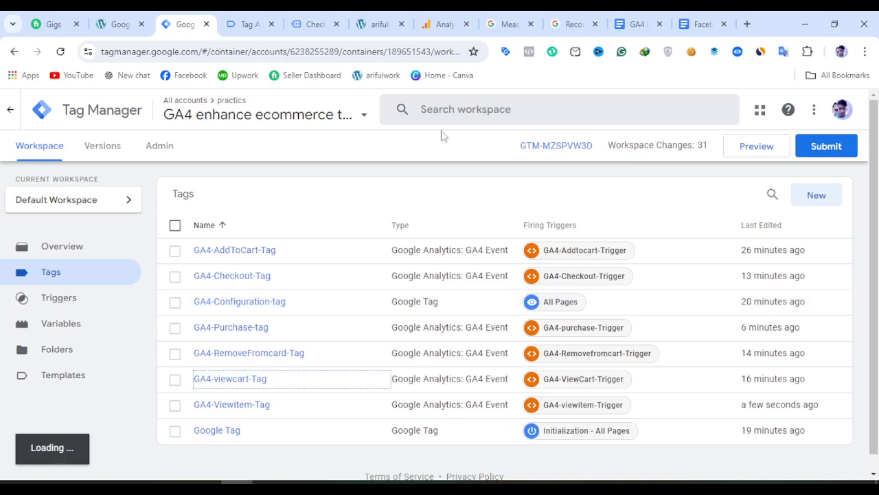
pyautogui.click(249, 25)
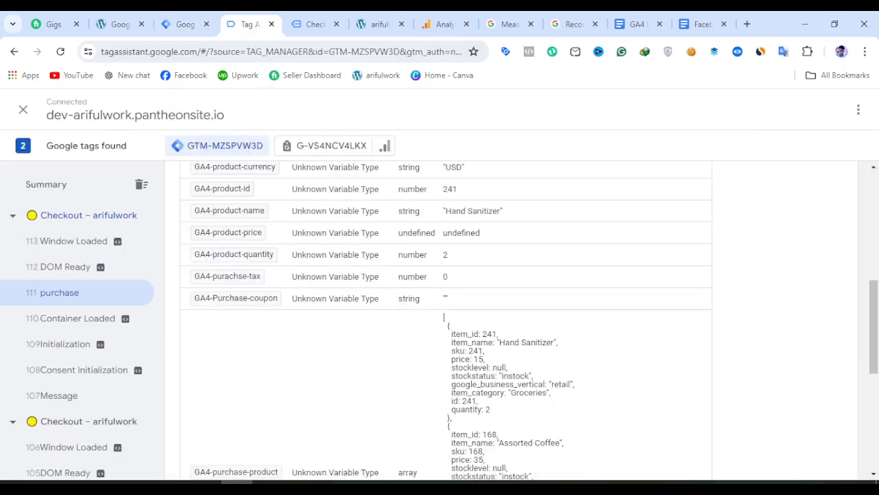
pyautogui.click(268, 483)
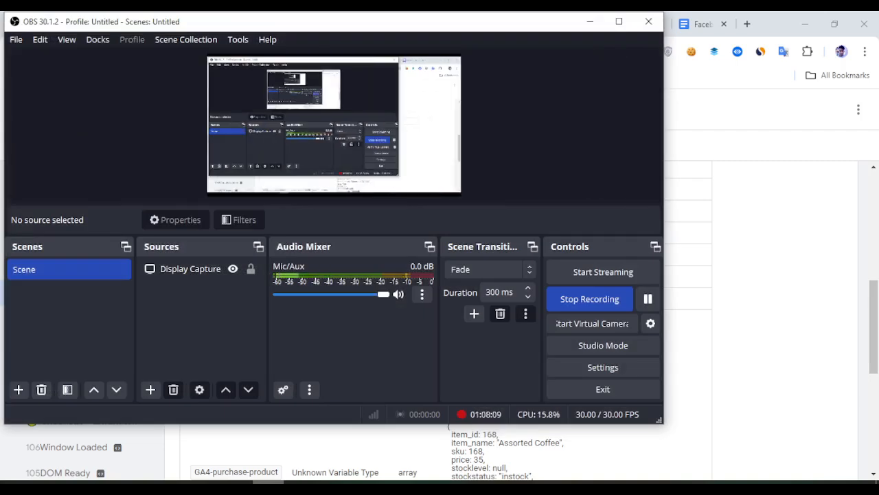